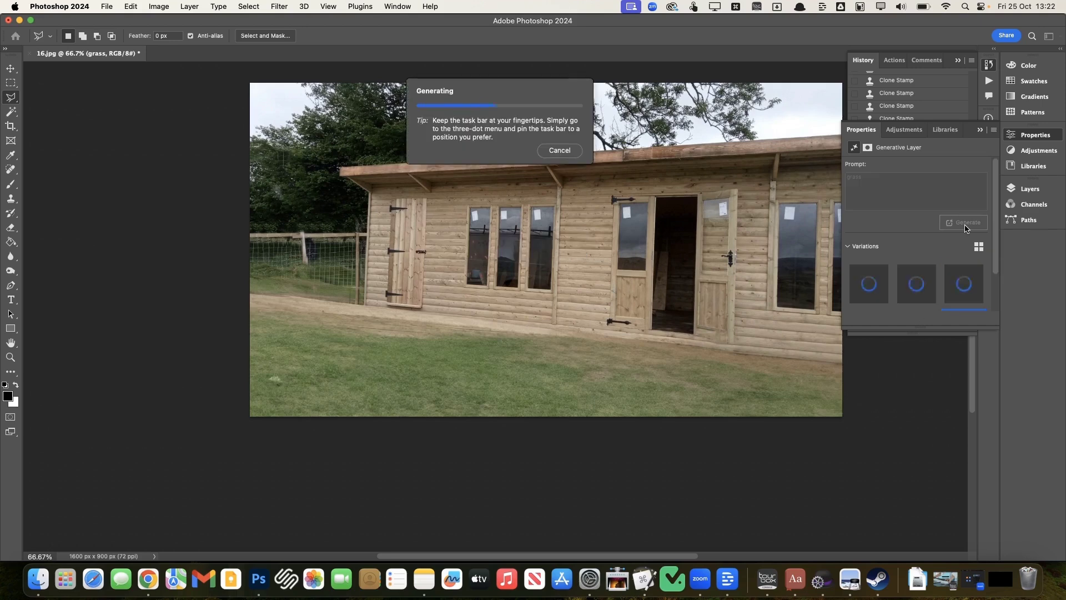
Outline the wire fence area beside the shed with the Polygonal Lasso and generate a "wooden fence" there with Generative Fill.
left_click(251, 158)
left_click(368, 194)
left_click(366, 304)
double_click(251, 332)
type("wooden fence")
left_click(361, 349)
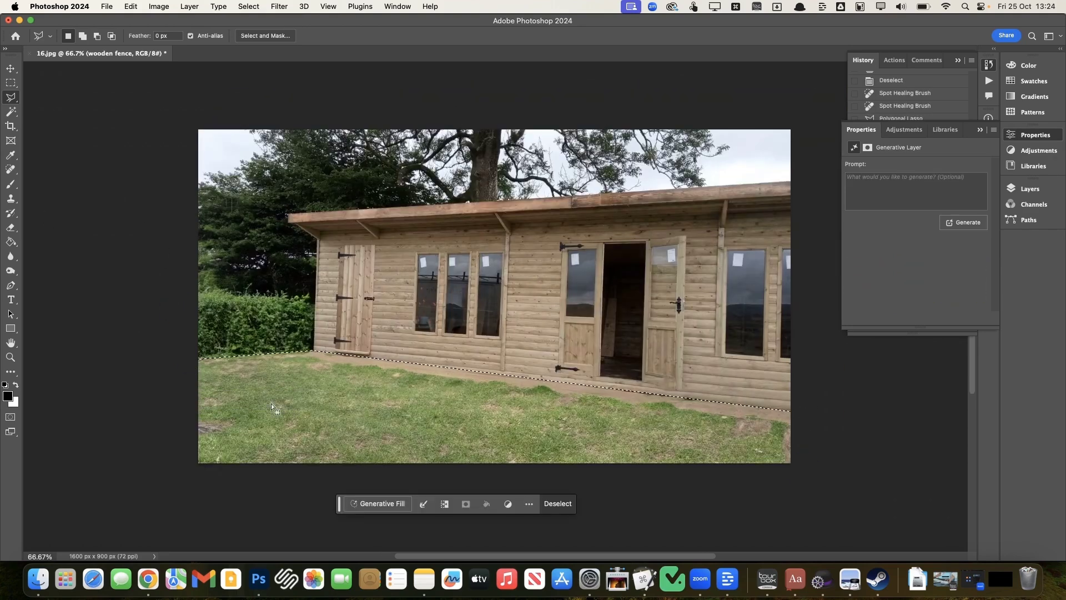
Switch to the Clone Stamp tool and clear the selection around the lawn.
key("j")
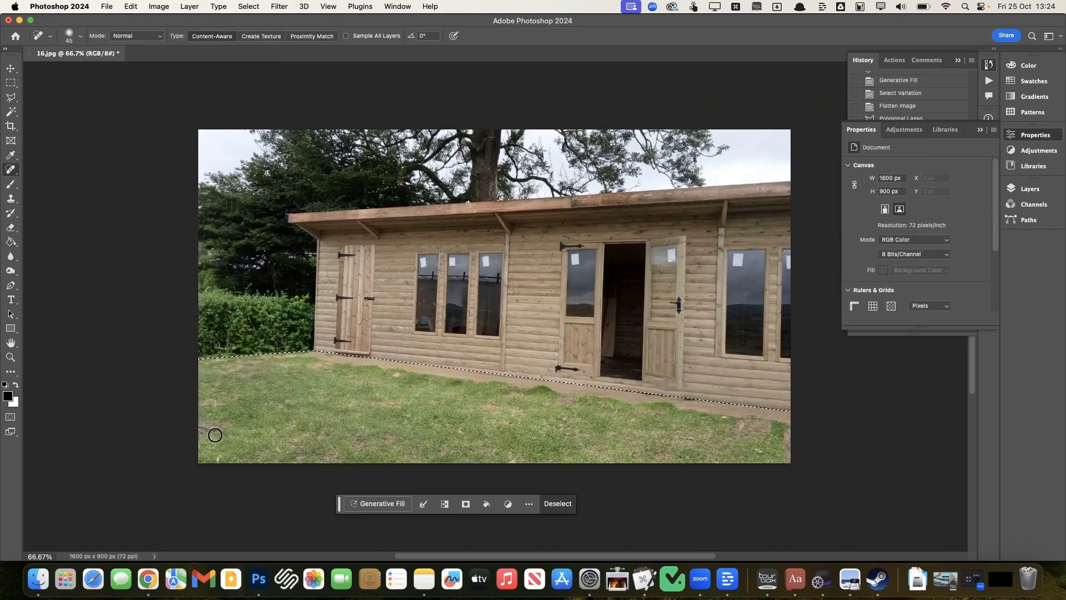
key("s")
key("ctrl+d")
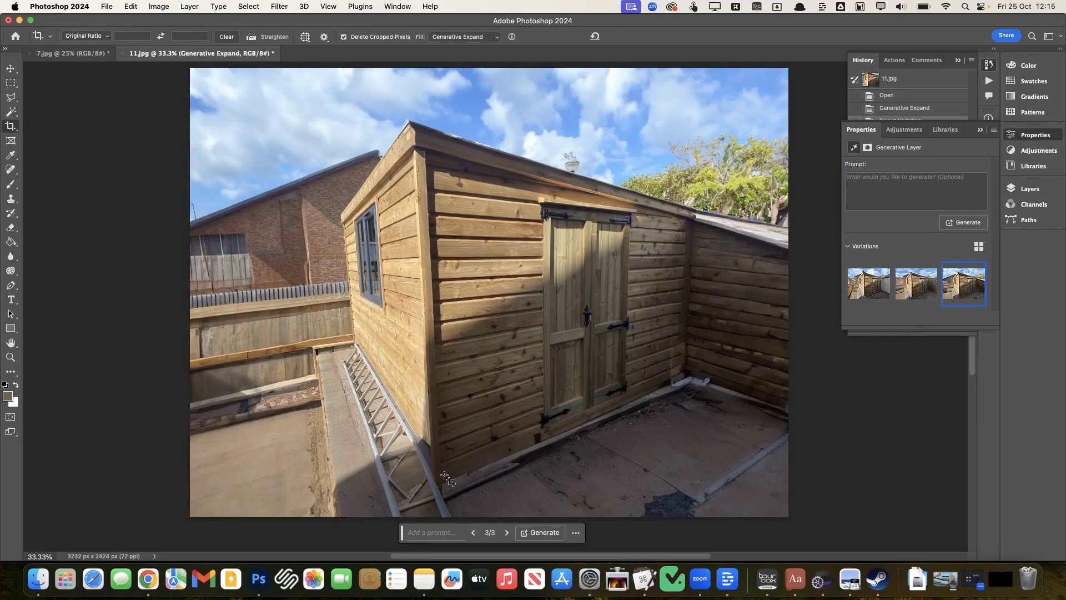
Select the neighbouring building's window and the sky above it with a rectangular marquee and generate a "tree" there with Generative Fill.
left_click_drag(191, 159, 255, 300)
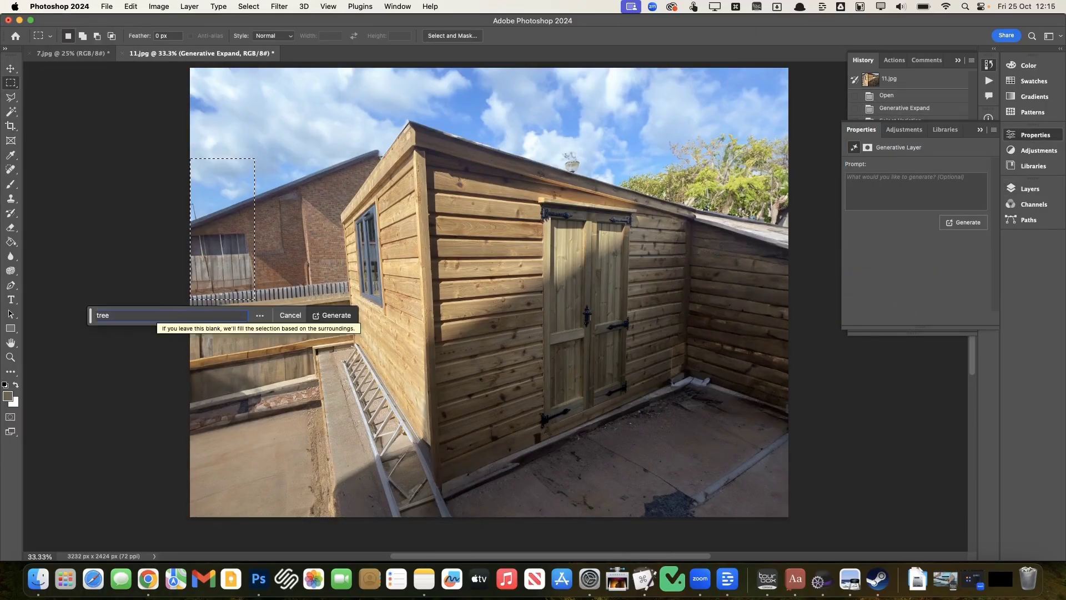
left_click(332, 315)
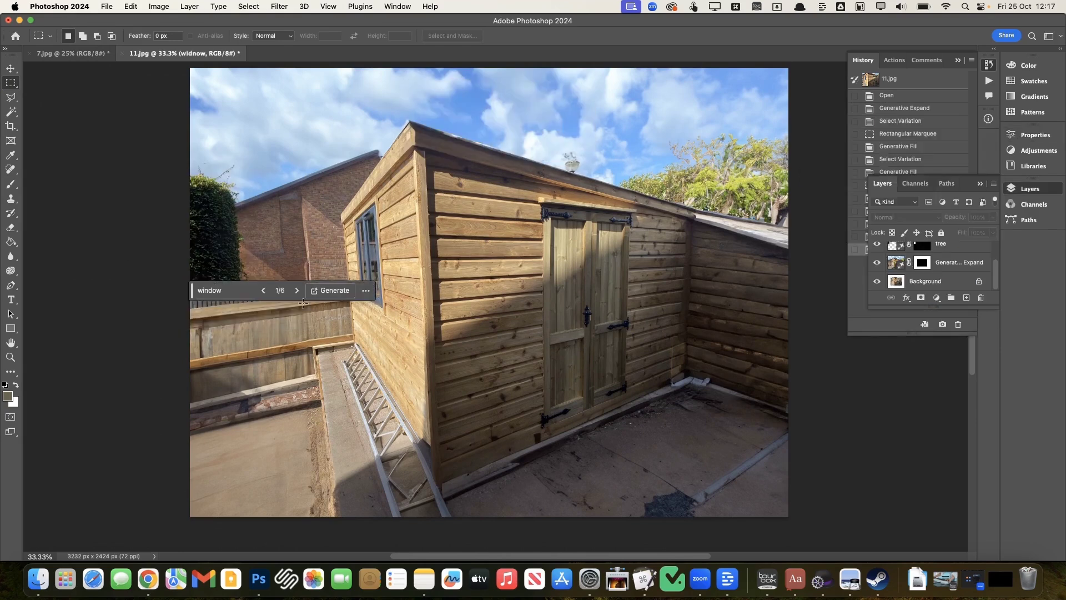
left_click(189, 6)
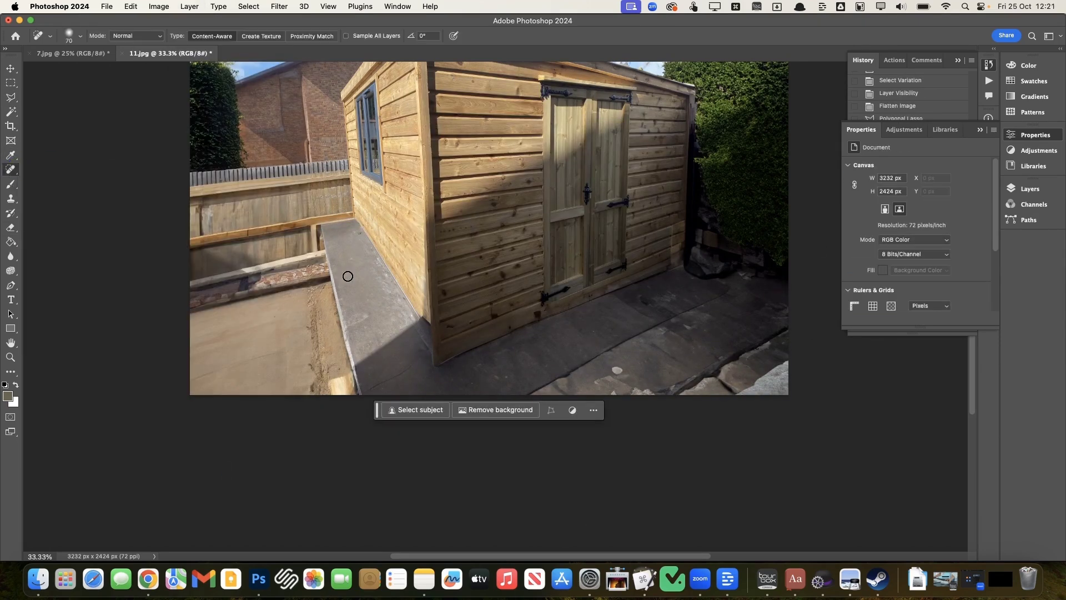
Enlarge the Spot Healing Brush to 500 px and heal the cracked paving in front of the shed doors.
key("bracketright")
key("bracketright")
key("bracketright")
key("bracketright")
key("bracketright")
key("bracketright")
left_click_drag(533, 389, 797, 381)
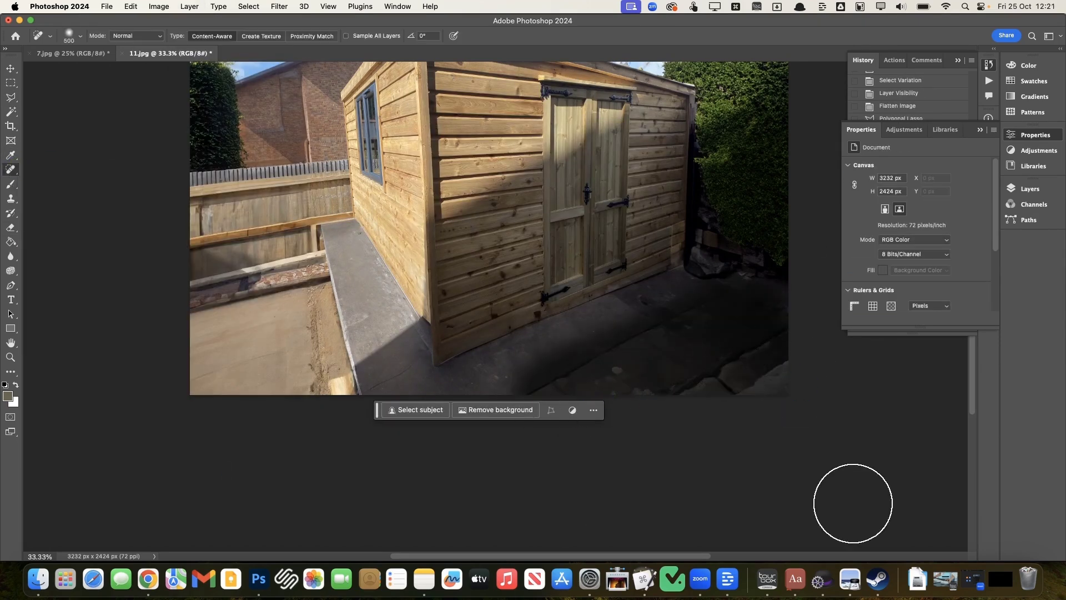
left_click_drag(535, 392, 773, 359)
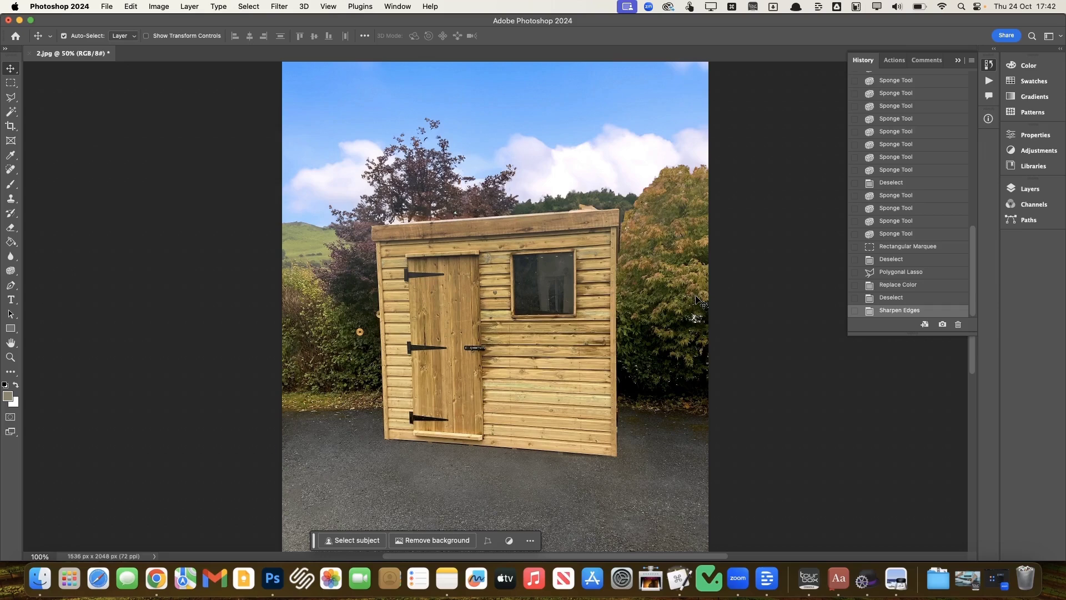
Compare the retouched shed photo with its original by switching the history to the opened 2.jpg state and back to Sharpen Edges.
scroll(701, 304, "down", 3)
scroll(701, 304, "up", 3)
scroll(701, 303, "up", 2)
scroll(701, 304, "right", 1)
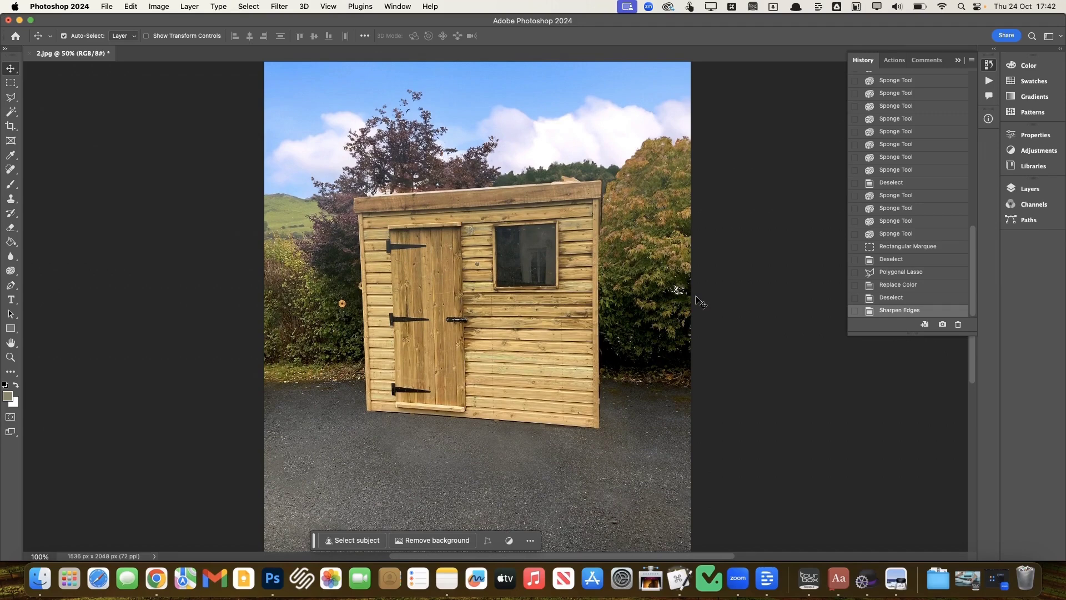
scroll(933, 138, "up", 10)
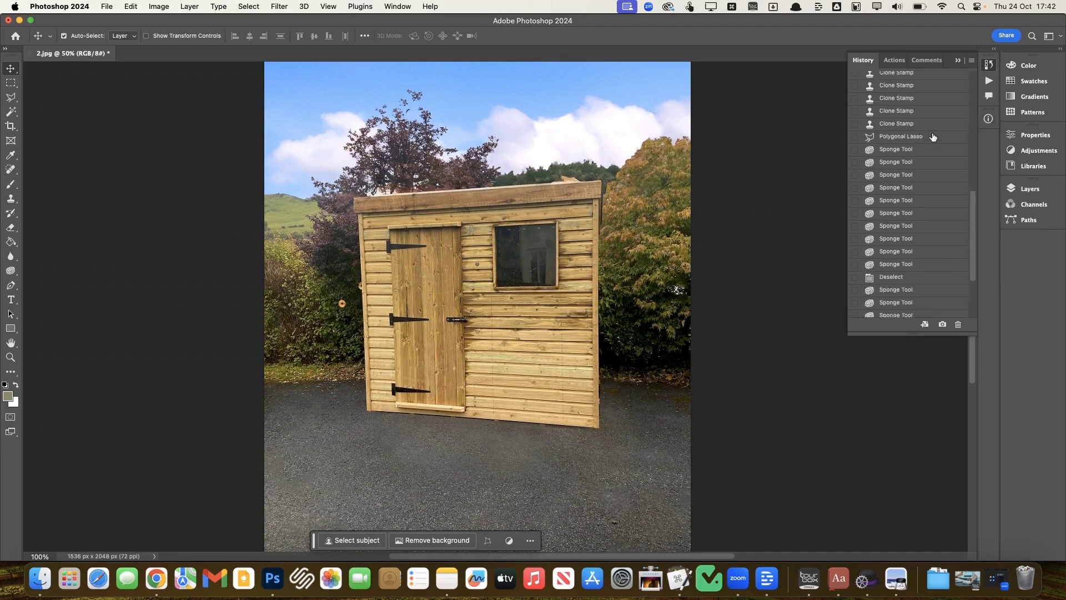
left_click(886, 81)
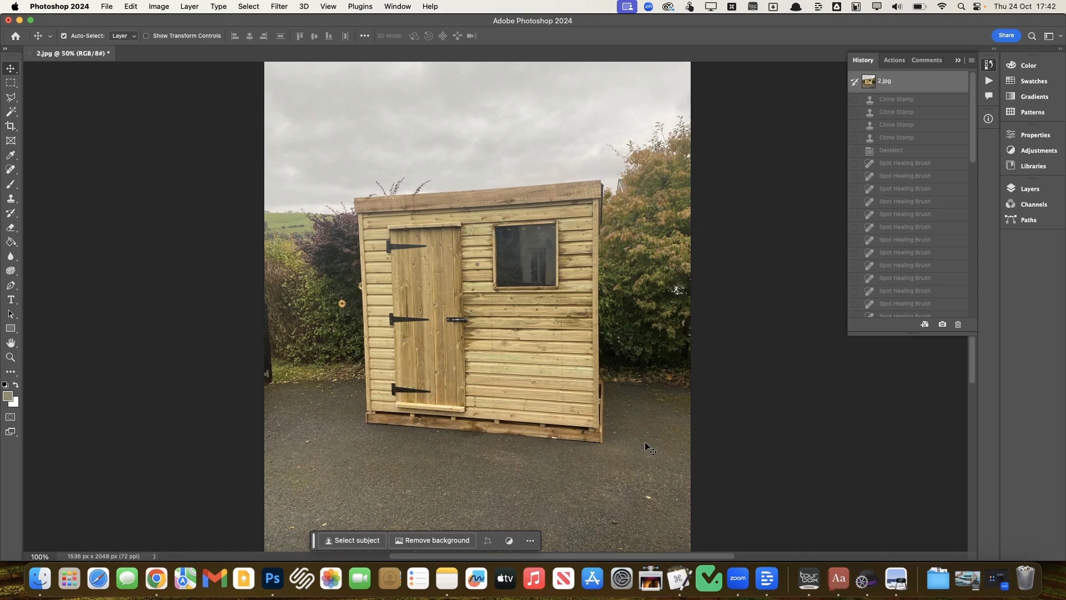
scroll(612, 472, "down", 3)
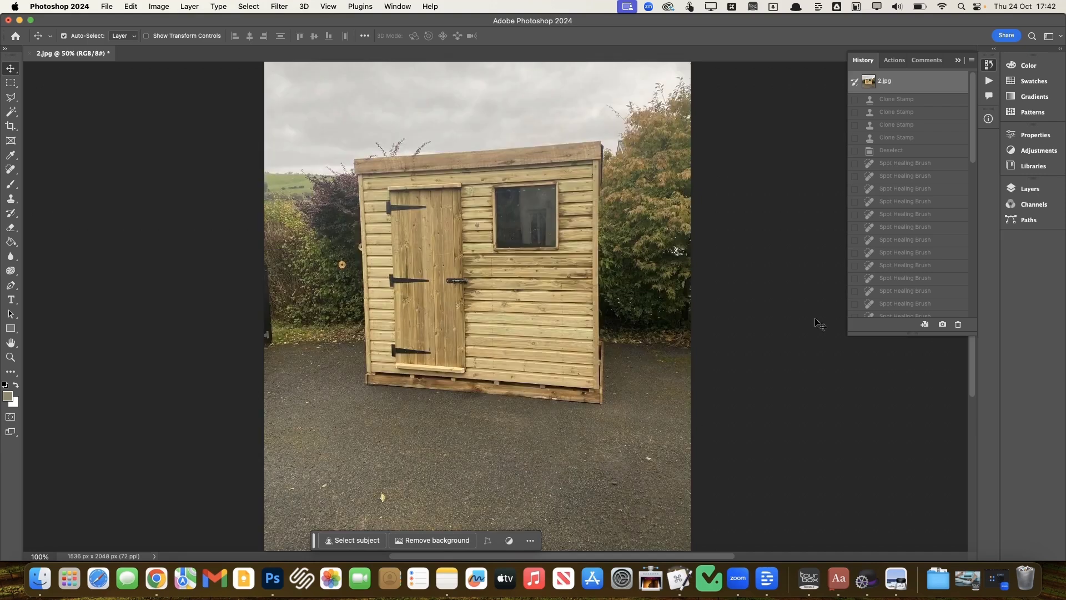
scroll(876, 276, "down", 10)
left_click(901, 311)
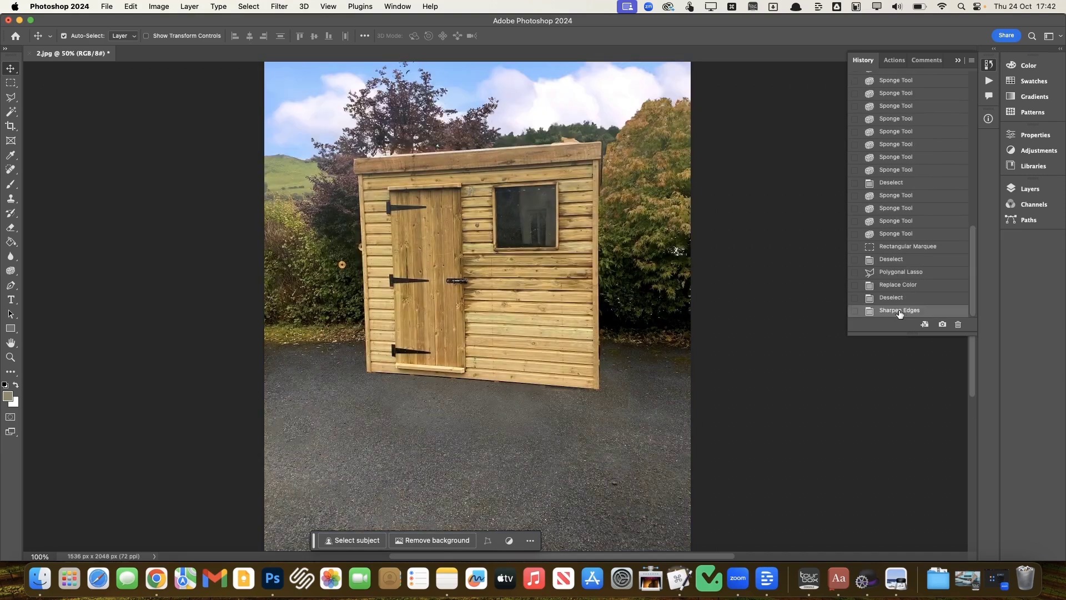
Switch the history once more between the original 2.jpg and Sharpen Edges states and examine the sky, shed base and driveway.
scroll(666, 300, "up", 5)
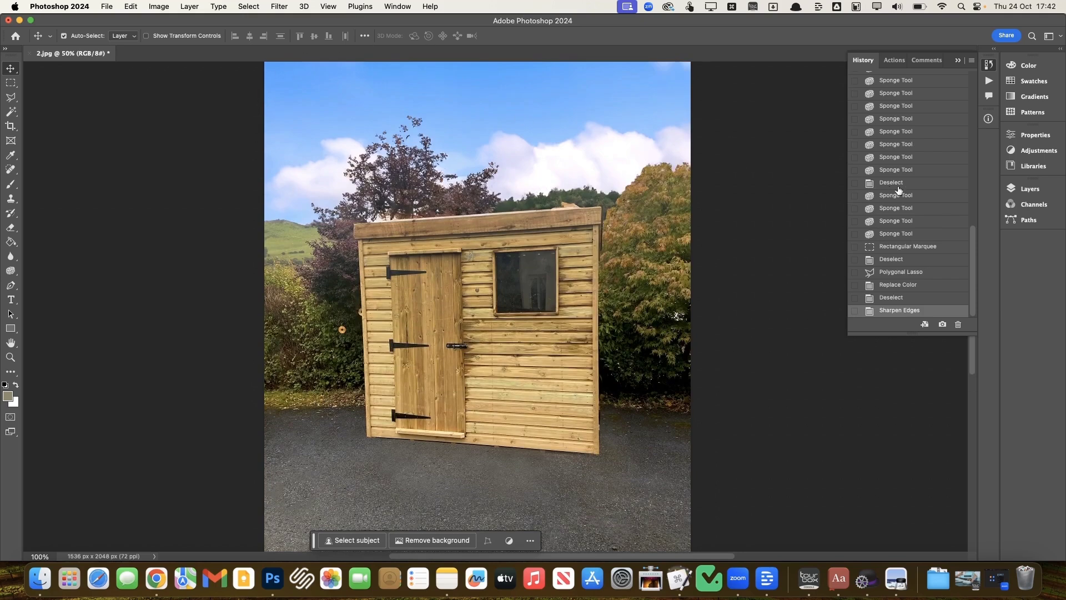
scroll(906, 183, "up", 10)
left_click(909, 83)
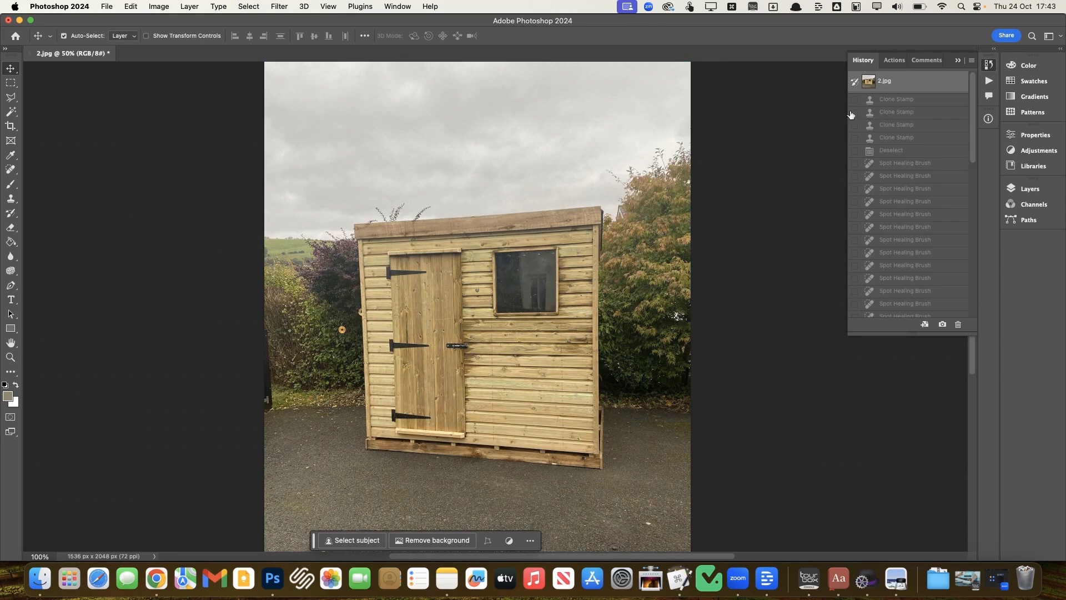
scroll(874, 248, "down", 10)
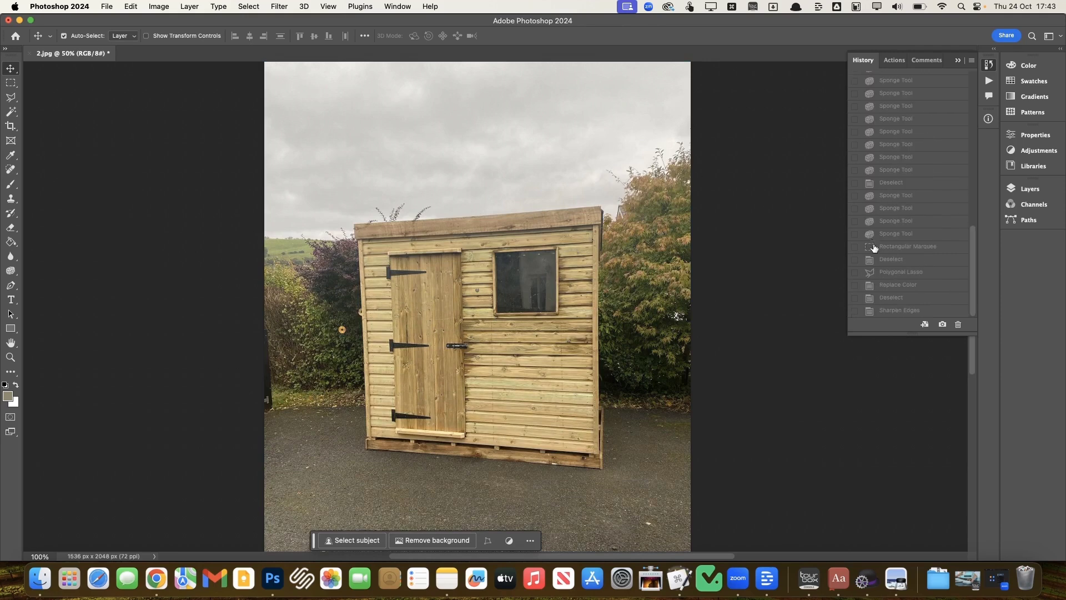
left_click(883, 311)
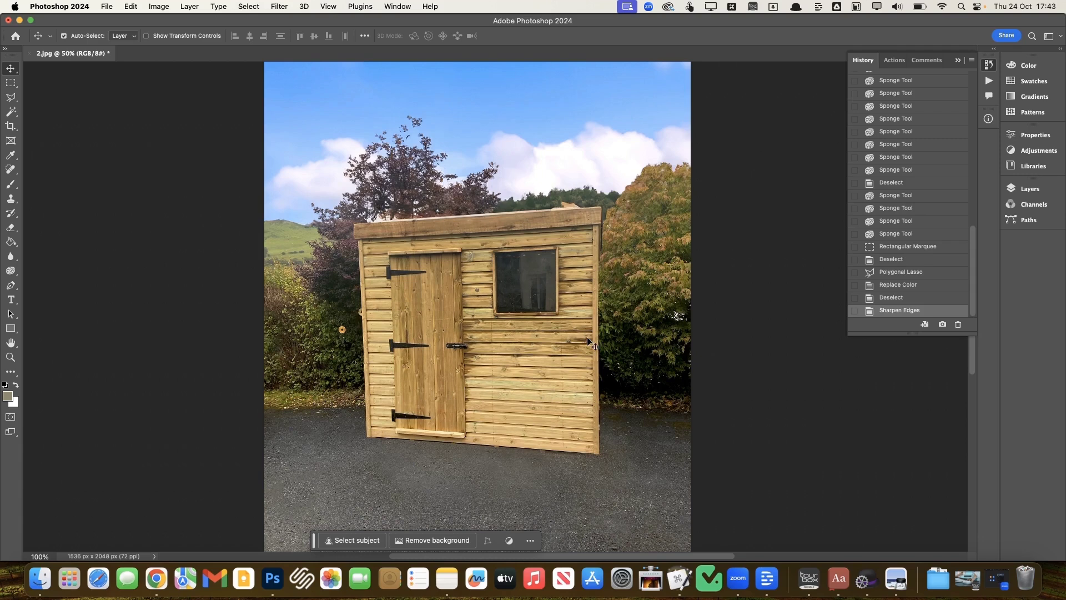
scroll(590, 345, "down", 3)
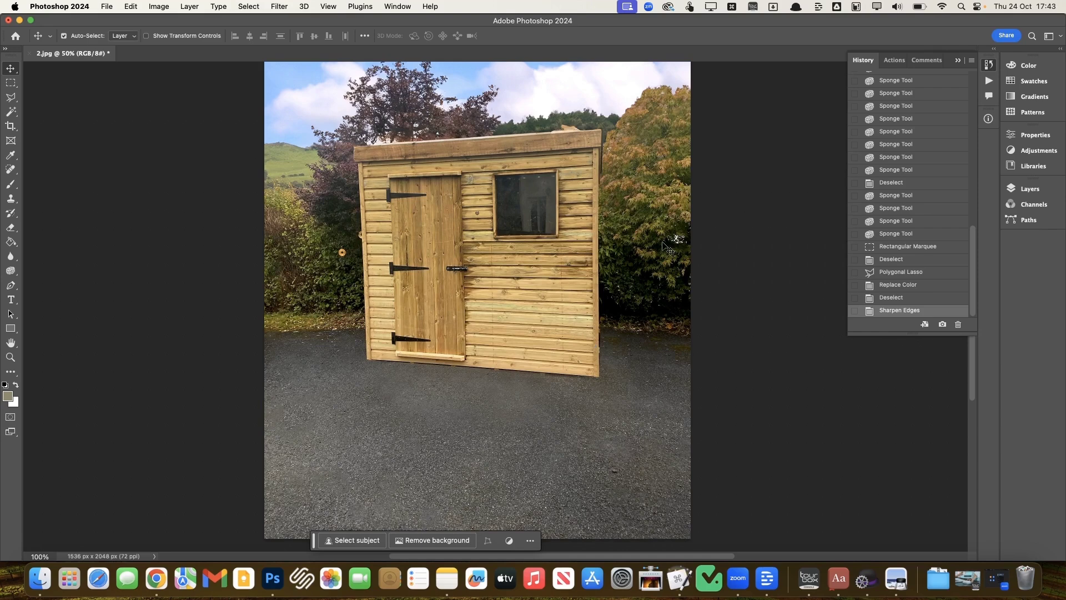
scroll(667, 247, "up", 5)
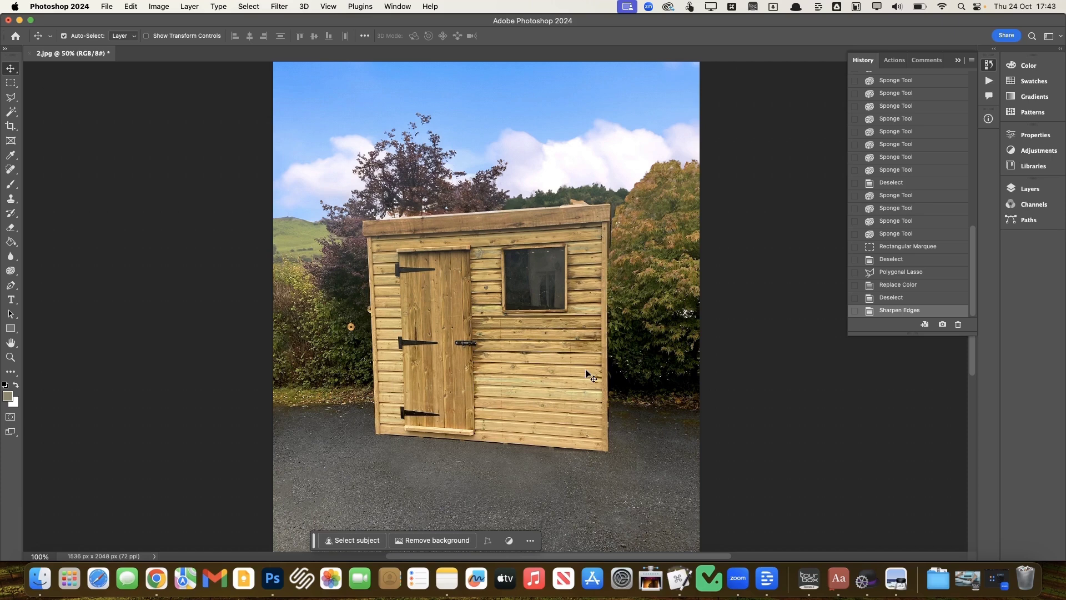
Revert the shed photo to its original 2.jpg history state and create a new document from that state.
scroll(908, 167, "up", 15)
left_click(909, 84)
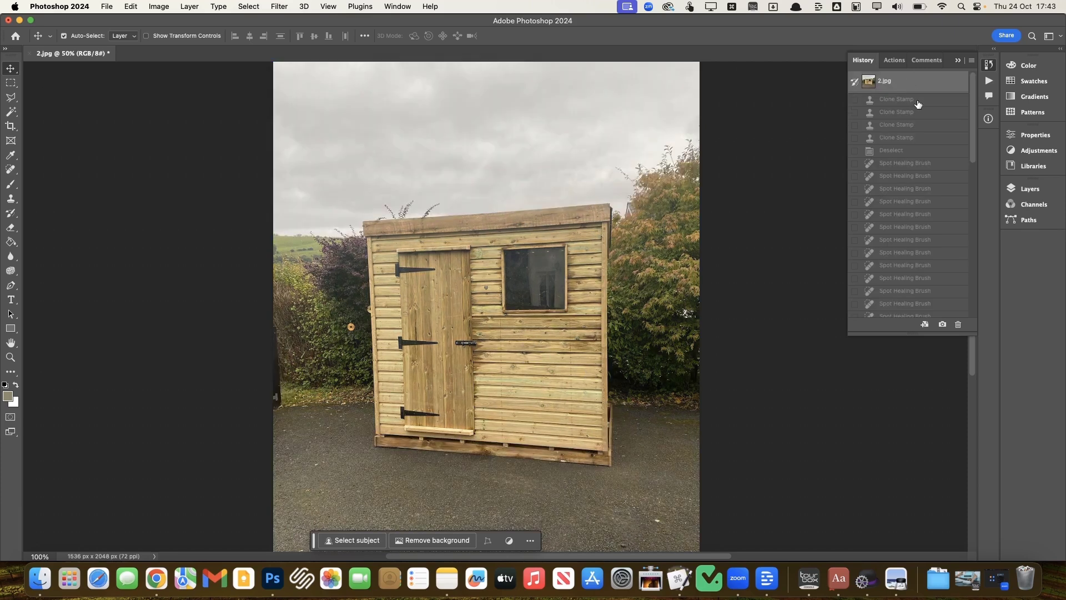
left_click(925, 325)
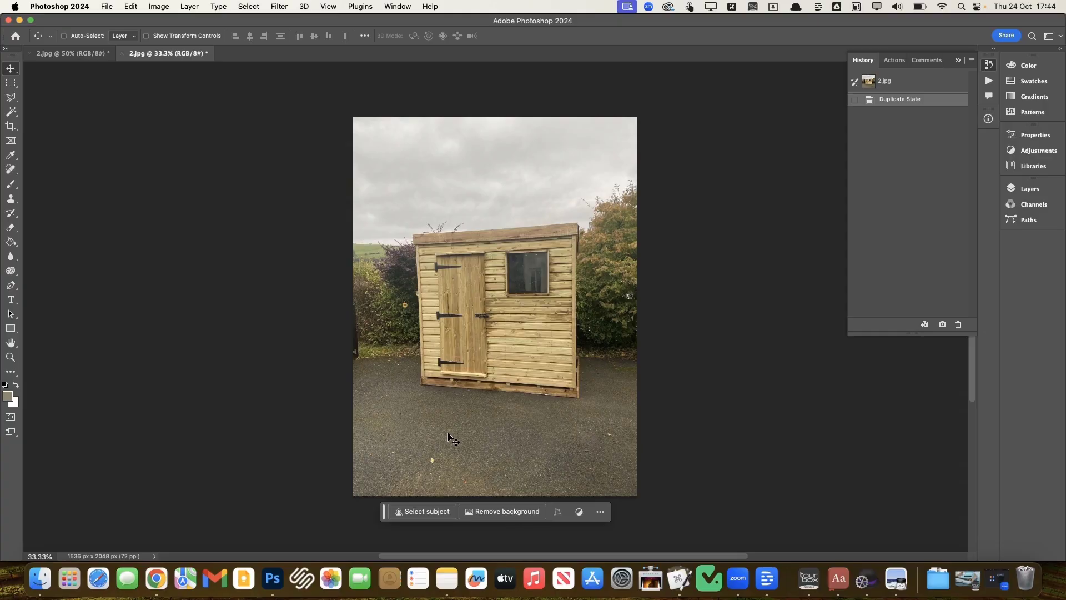
Remove the dark gatepost at the photo's left edge beside the hedge with the Spot Healing Brush.
key("super+equal")
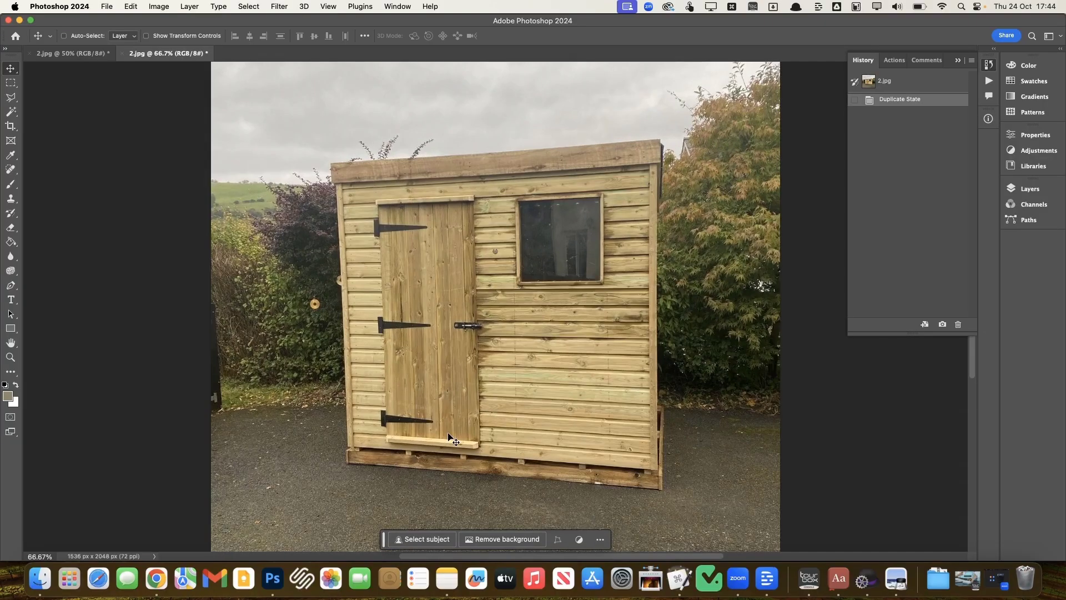
key("super+equal")
scroll(450, 439, "left", 5)
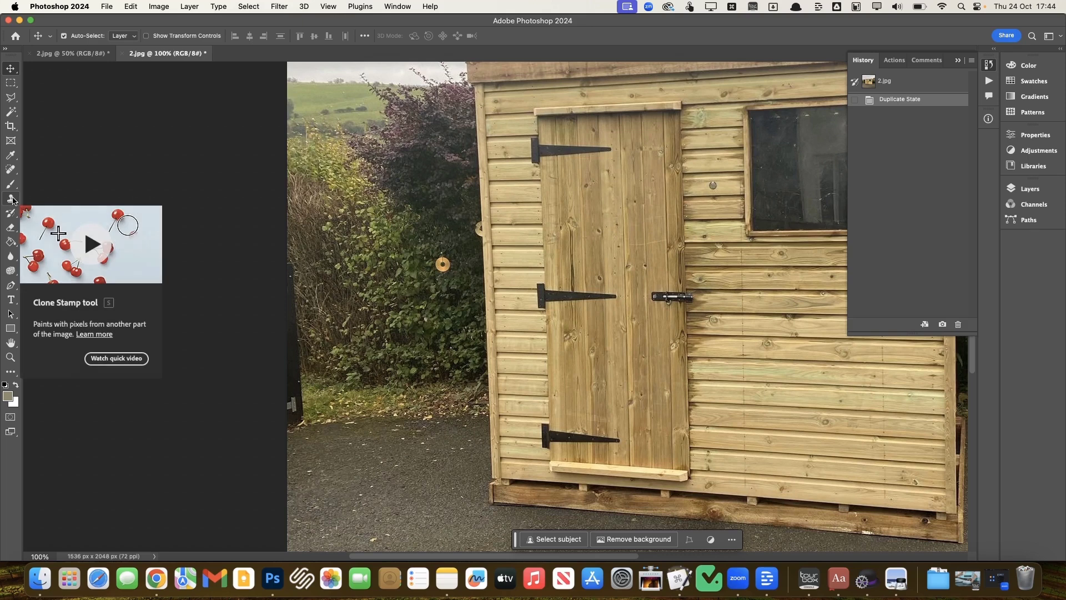
left_click(12, 199)
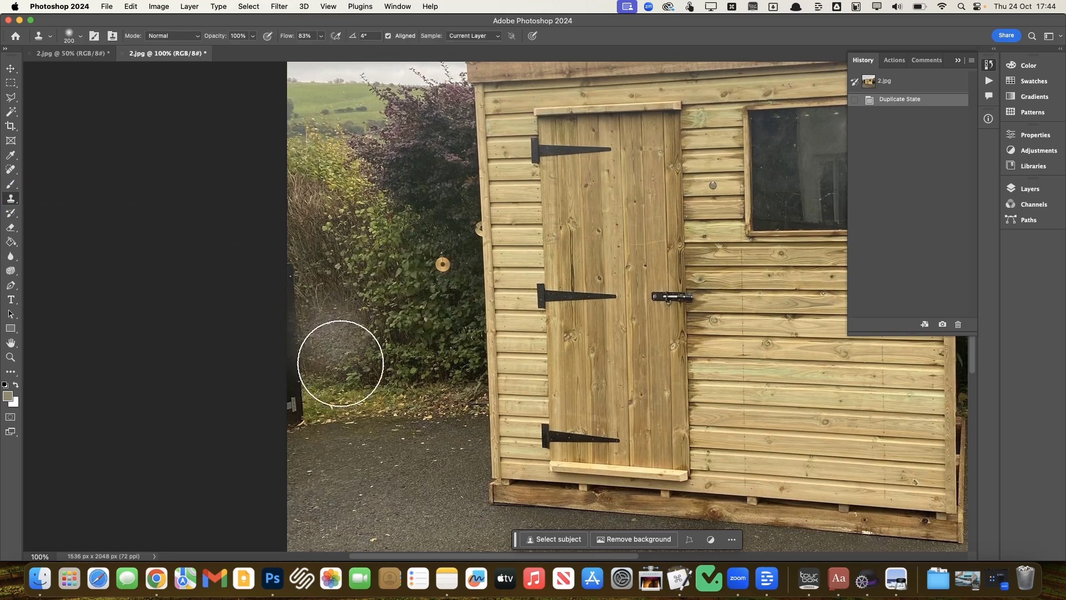
scroll(359, 421, "down", 3)
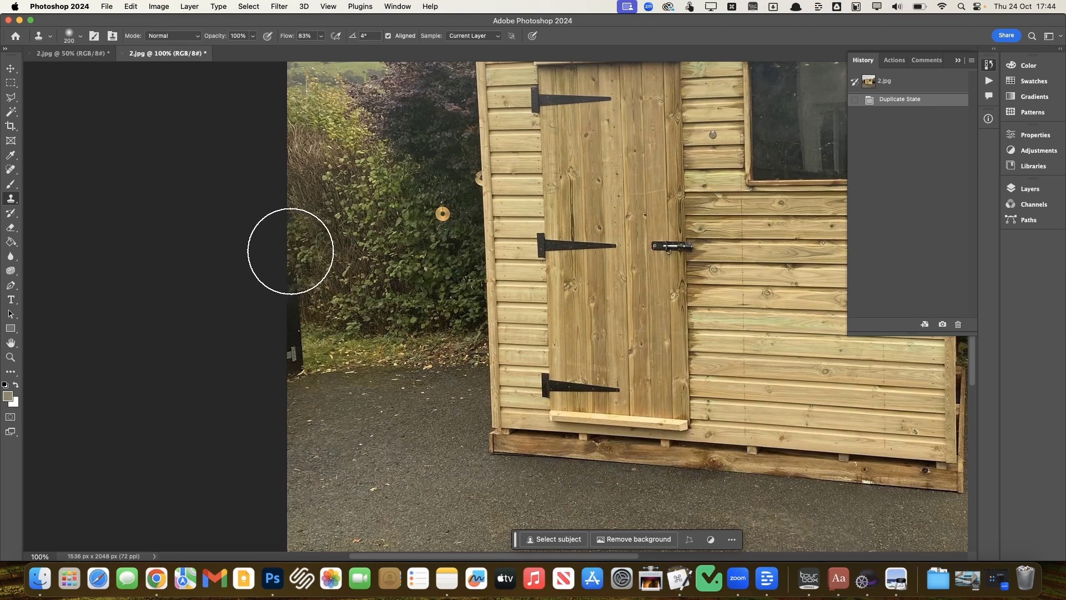
scroll(293, 321, "down", 10)
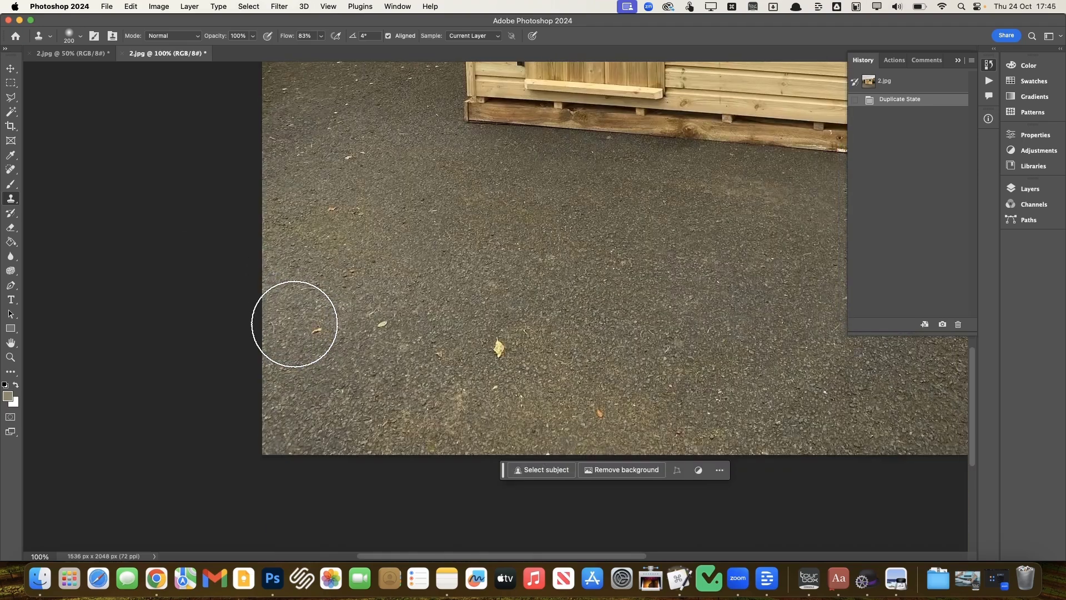
scroll(294, 323, "up", 5)
scroll(293, 321, "up", 5)
scroll(292, 322, "up", 4)
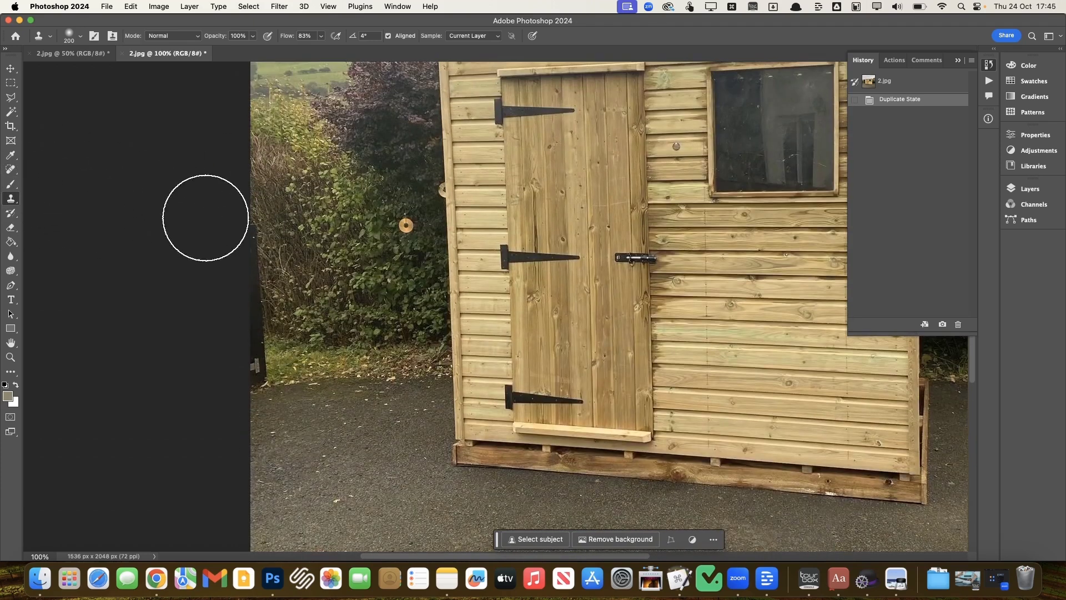
key("j")
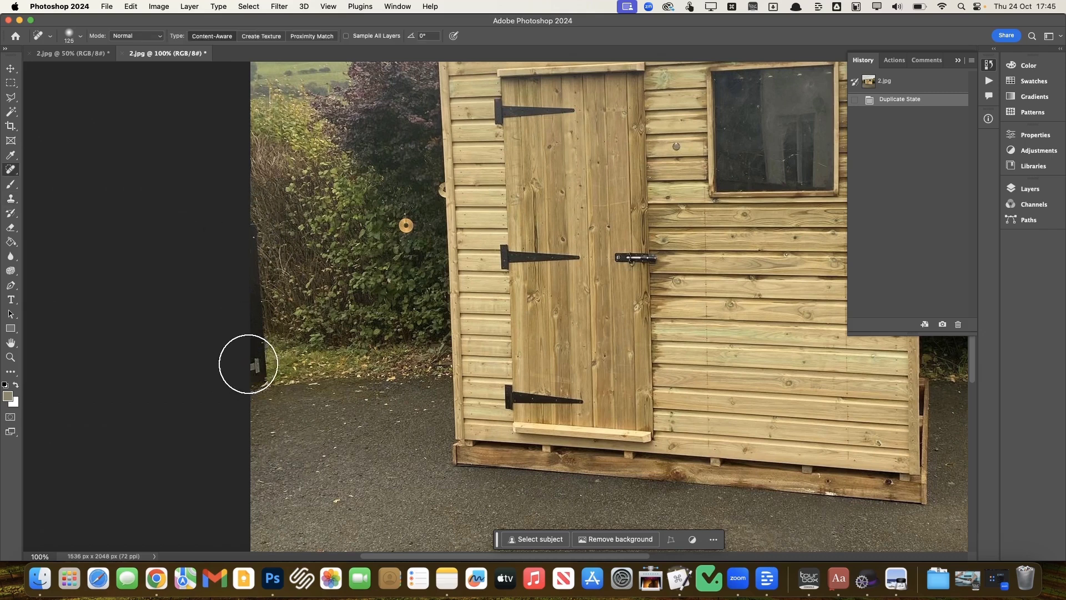
mouse_move(248, 365)
left_mouse_down()
mouse_move(244, 221)
mouse_move(252, 371)
left_mouse_up()
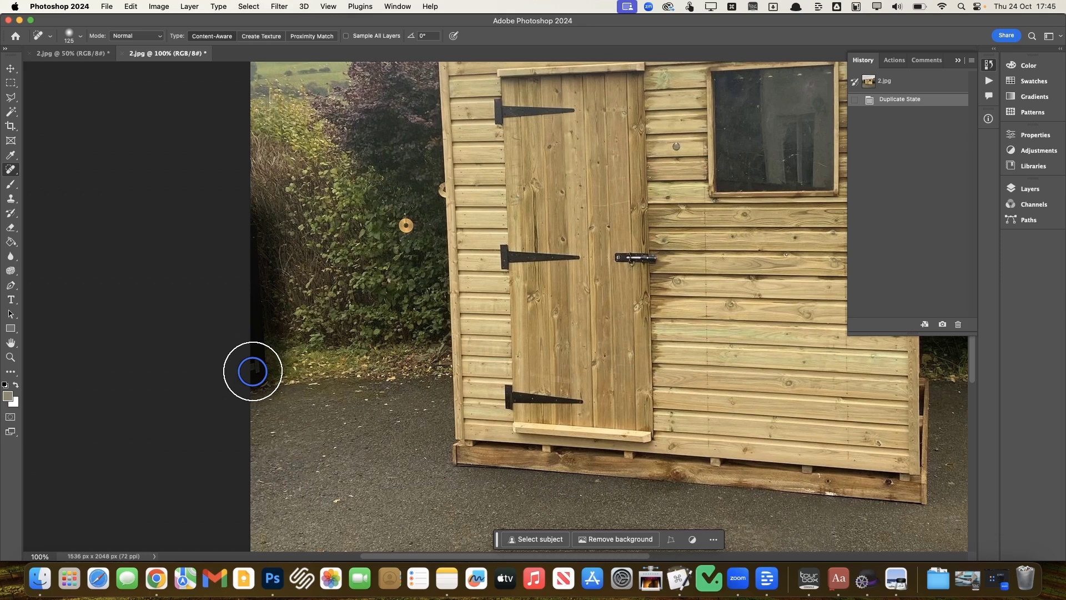
left_click_drag(252, 371, 252, 371)
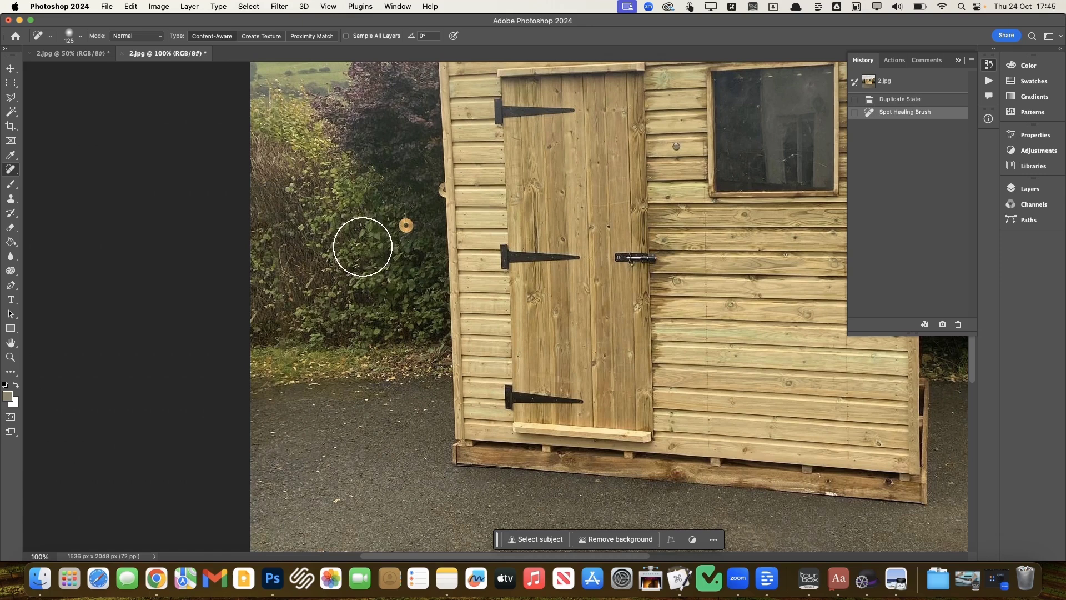
Reduce the Clone Stamp to 80 px, sample nearby hedge foliage and paint over the round orange object in the hedge.
key("s")
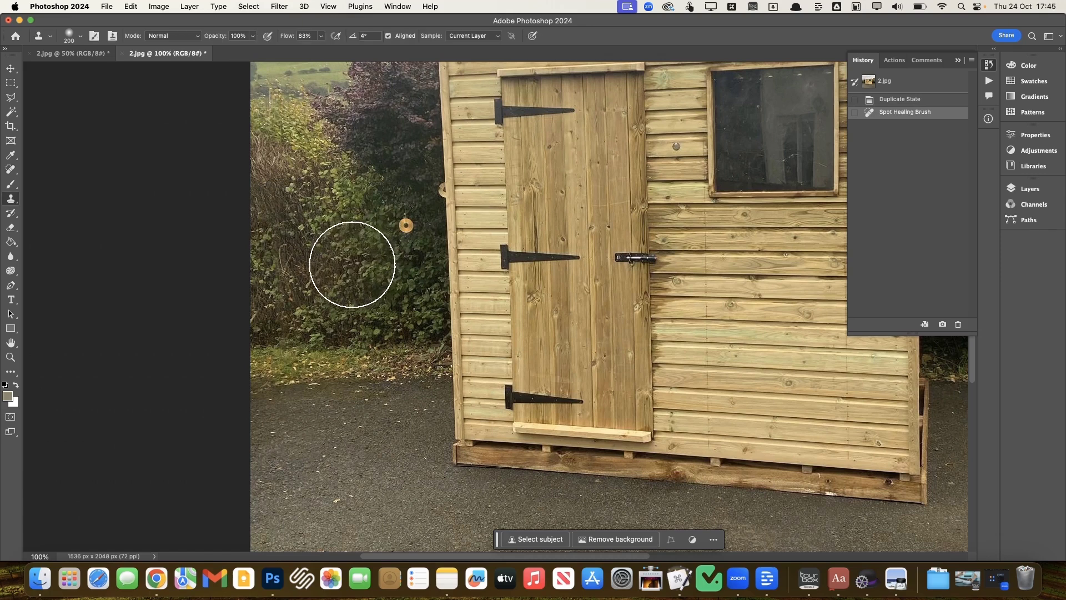
key("bracketleft")
key("bracketleft")
key("bracketleft")
key("bracketleft")
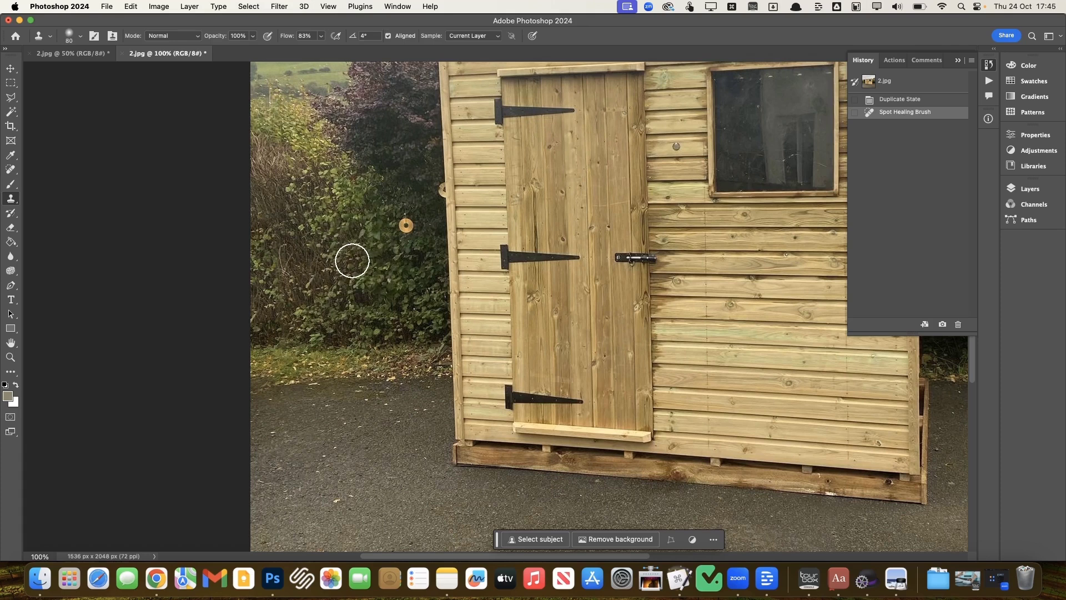
key("alt")
left_click(352, 254, "alt")
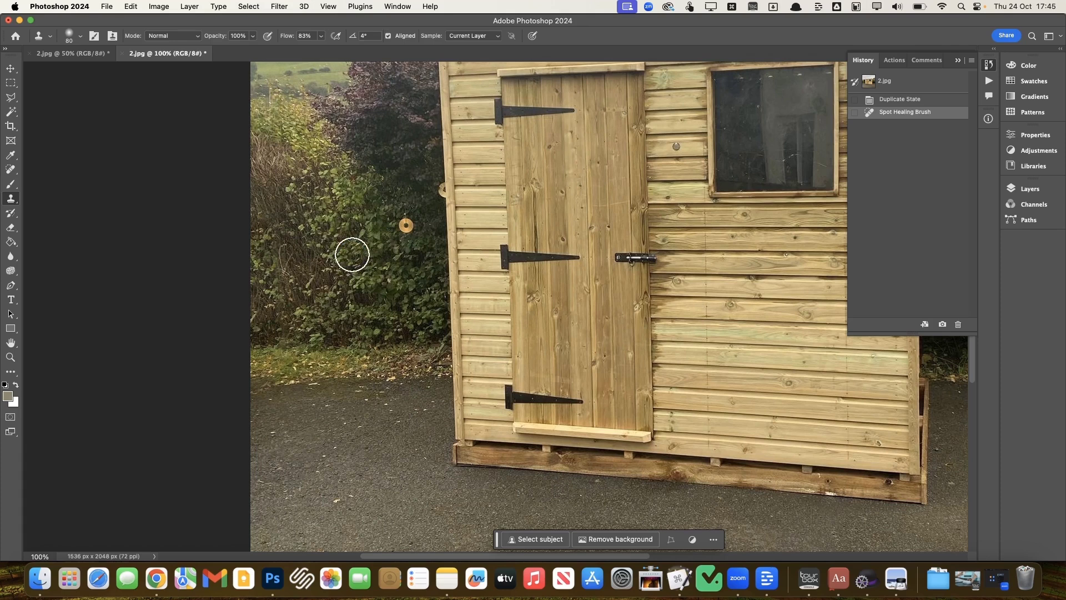
left_click_drag(379, 248, 409, 229)
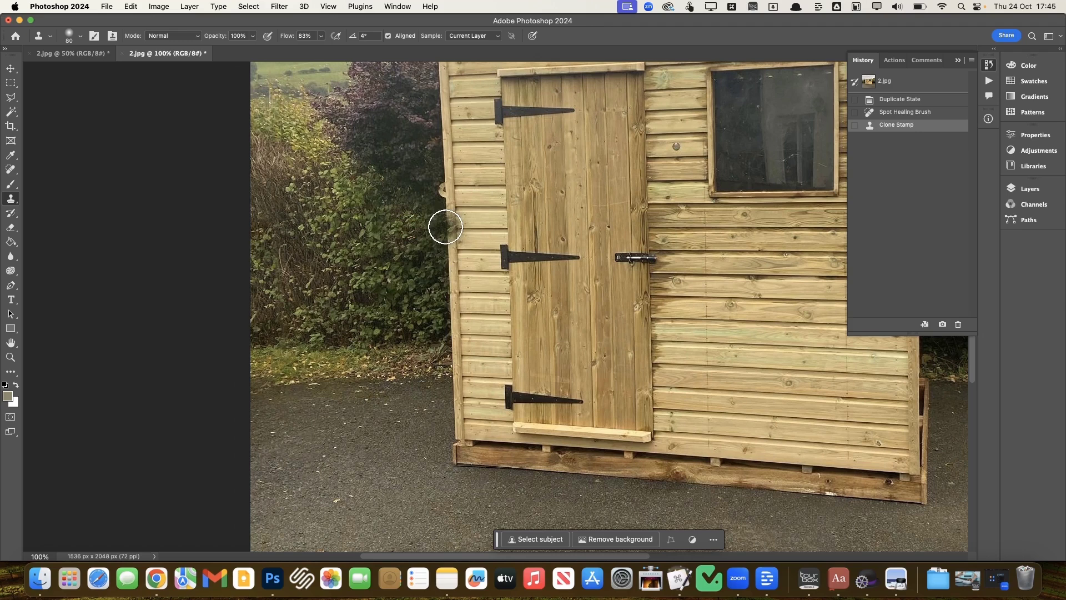
Sample the shed's front corner trim with the Clone Stamp and paint over the small protrusion on its edge beside the hedge.
left_click(446, 226, "alt")
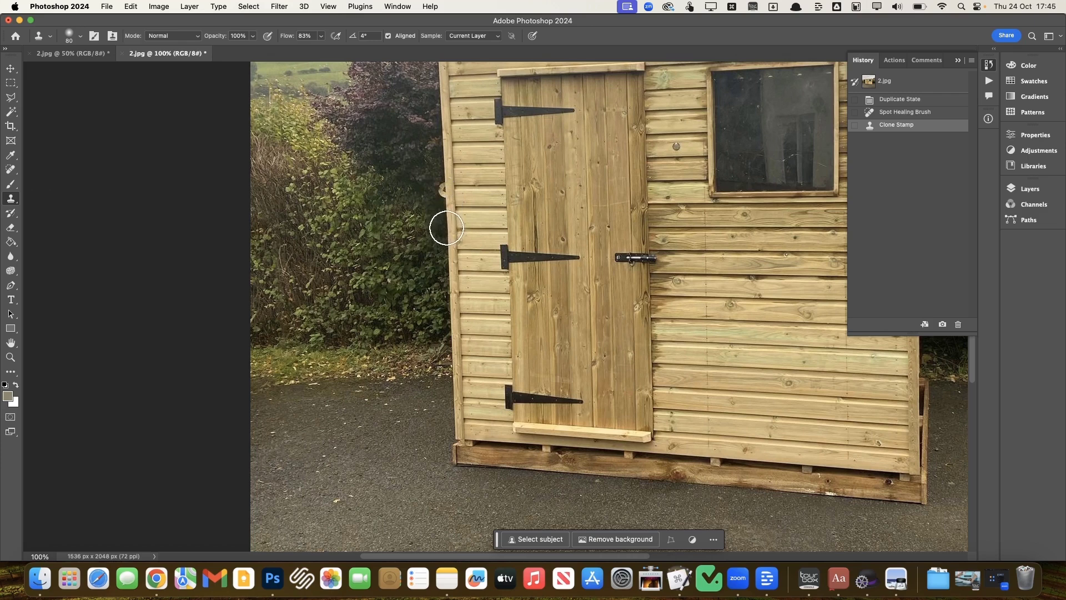
left_click(447, 228, "alt")
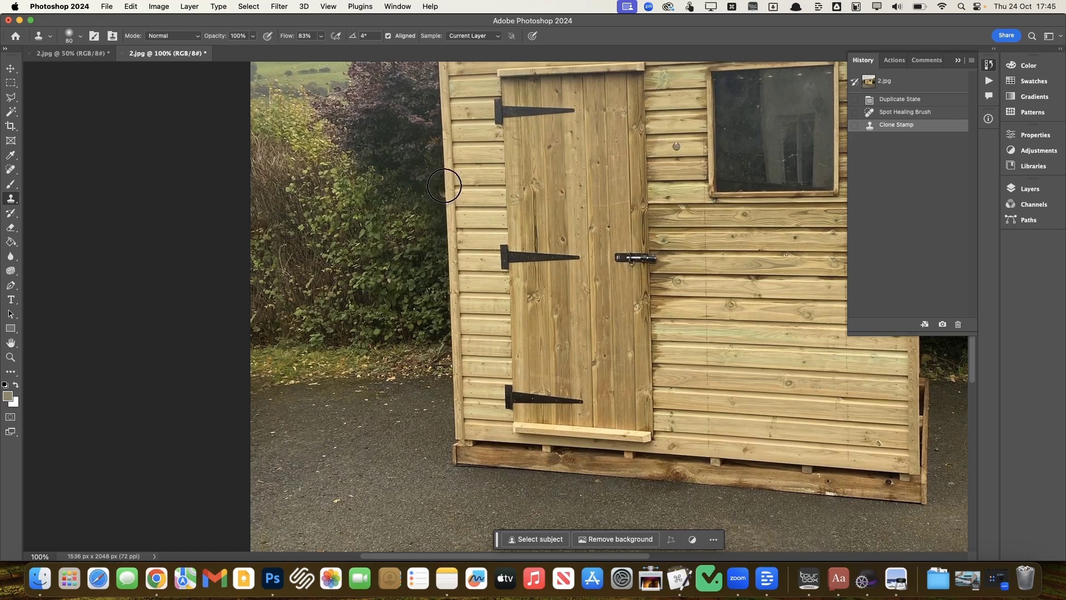
left_click_drag(444, 185, 444, 192)
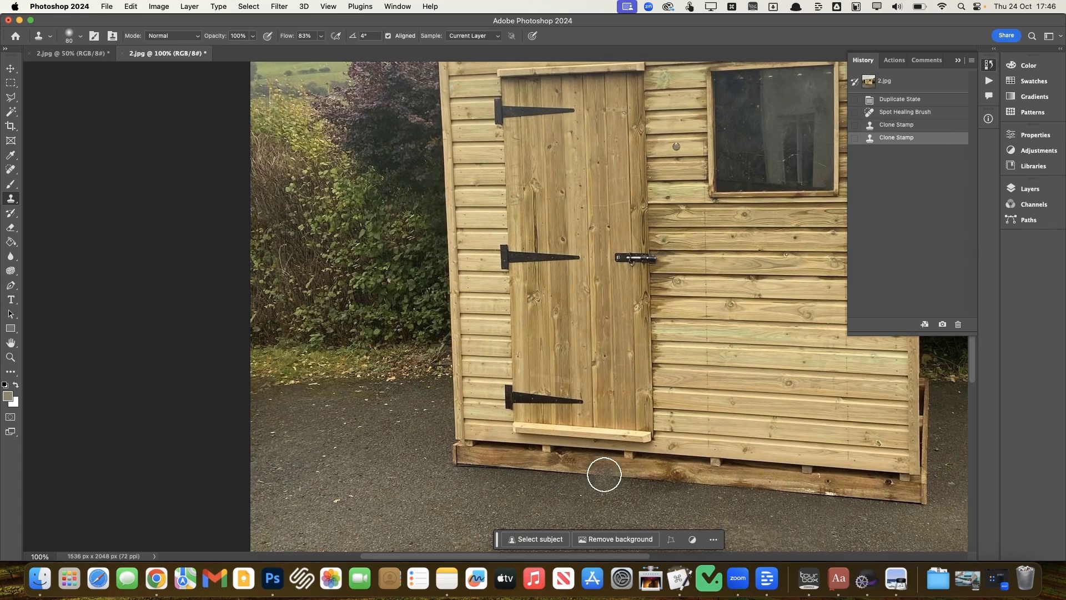
Select the driveway and the timber base under the shed with the Polygonal Lasso, following the shed's lower edge and the hedge line.
scroll(604, 475, "up", 3)
scroll(605, 474, "down", 4)
scroll(605, 475, "right", 4)
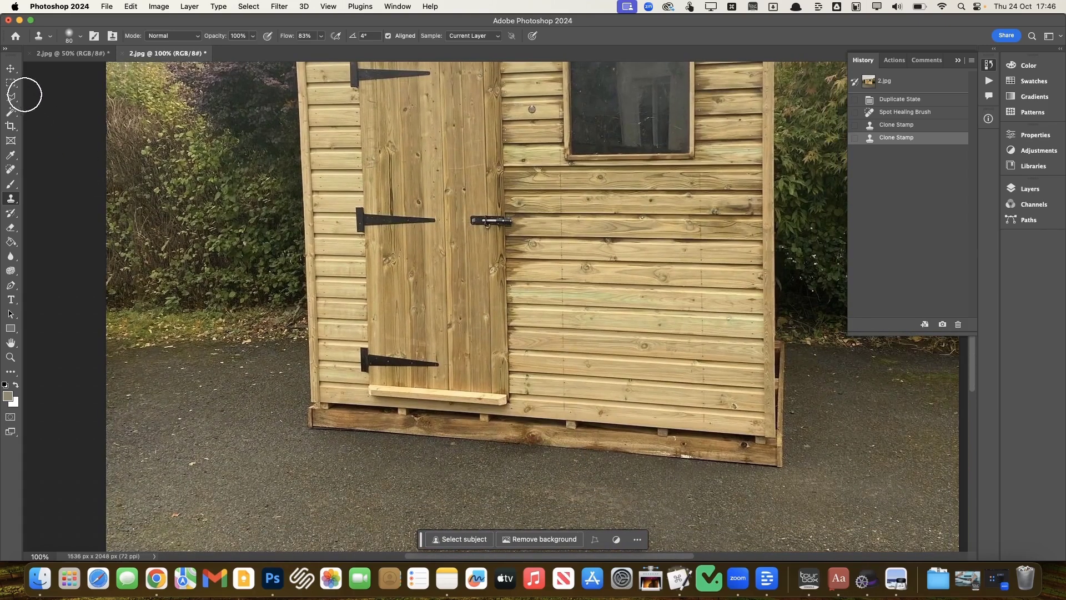
left_click(11, 97)
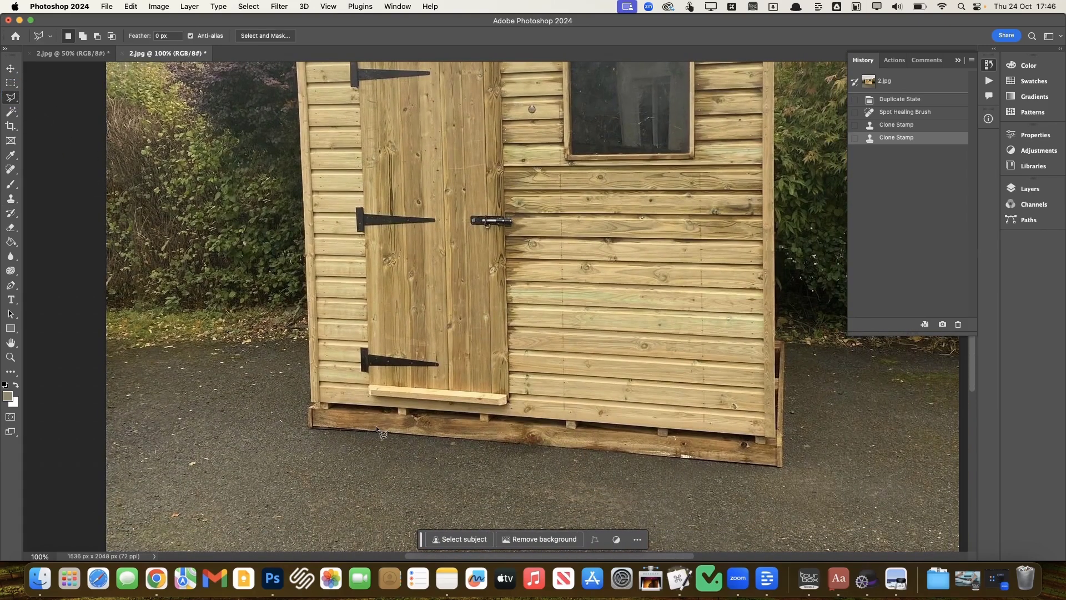
left_click(310, 405)
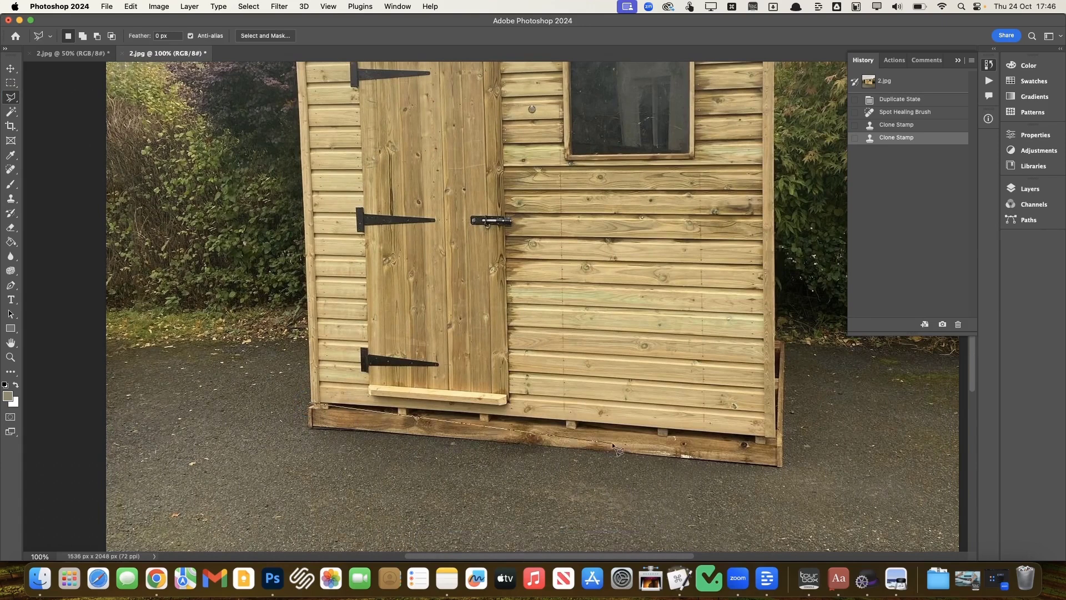
left_click(774, 437)
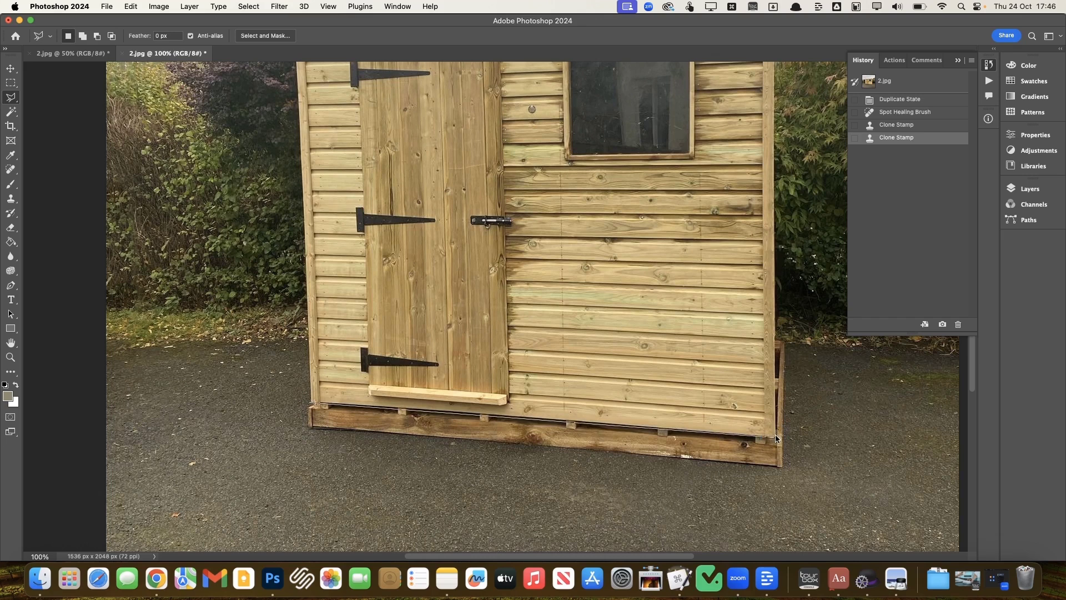
left_click(775, 339)
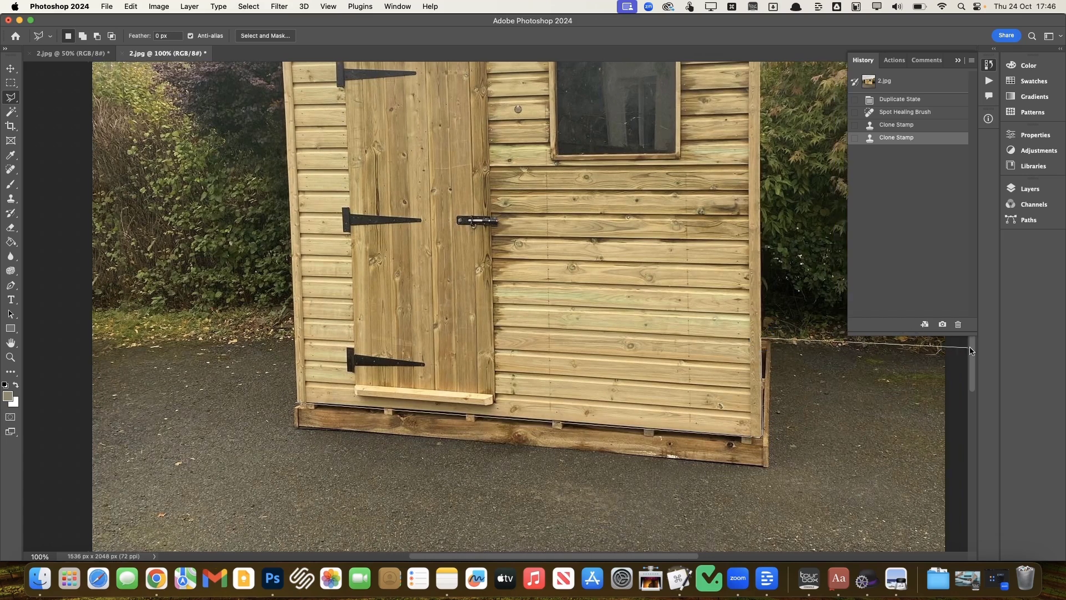
scroll(889, 355, "right", 2)
left_click(946, 352)
scroll(933, 500, "down", 5)
left_click(941, 428)
left_click(44, 407)
scroll(84, 222, "up", 5)
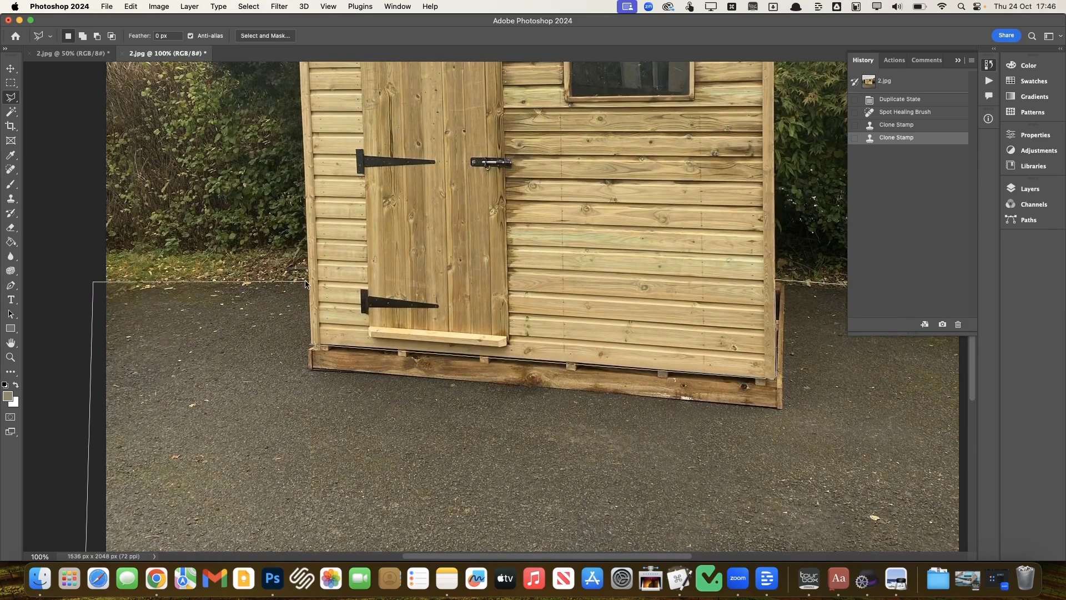
left_click(312, 346)
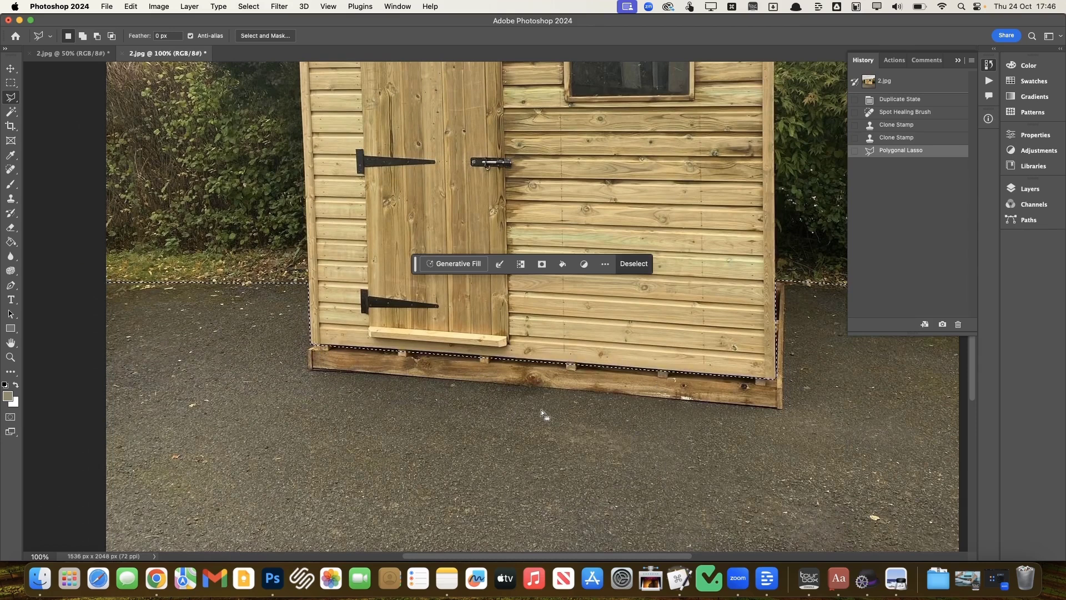
Clone tarmac over the dark timber base along the full front of the shed, keeping within the selection.
key("s")
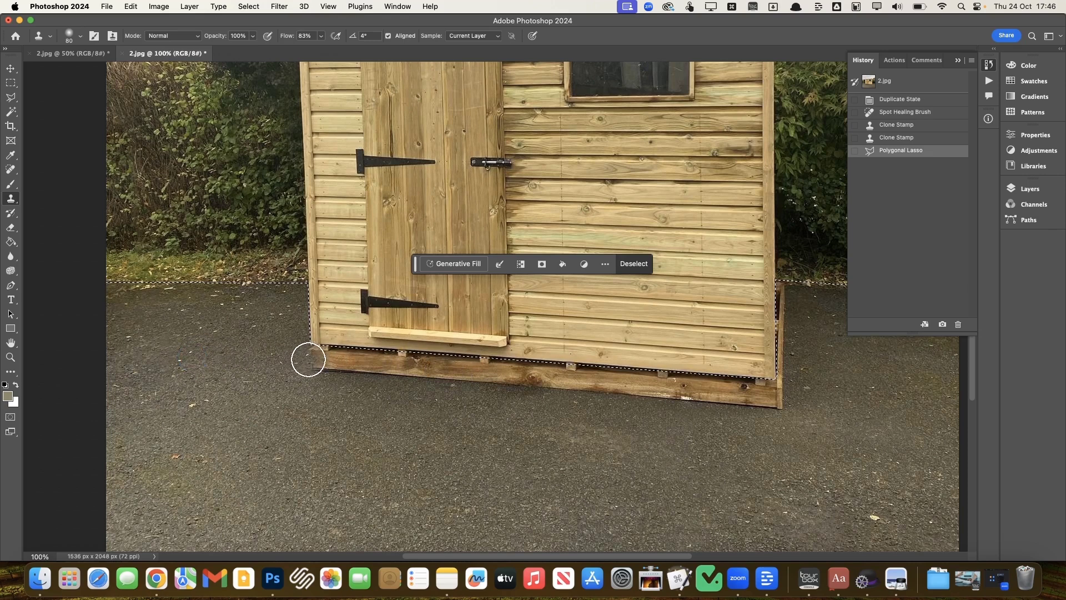
left_click_drag(311, 358, 301, 359)
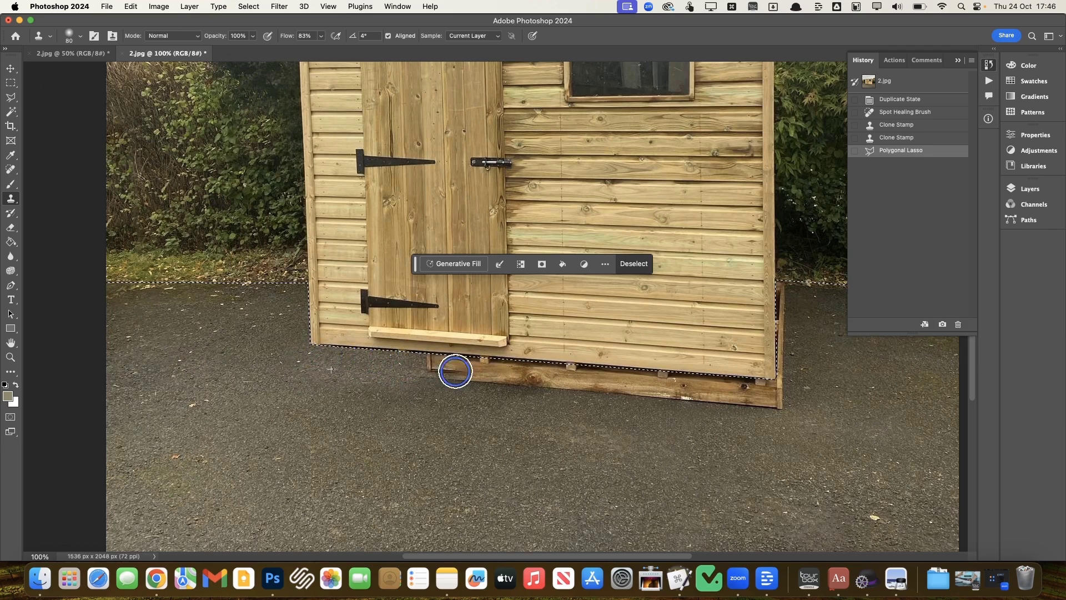
left_click(305, 347)
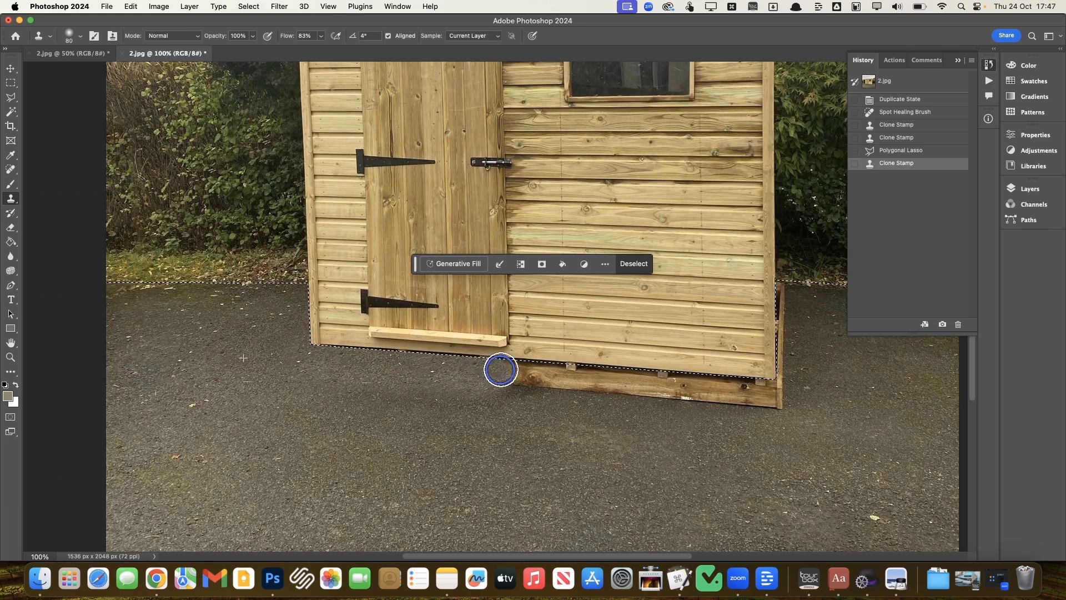
left_click(525, 372)
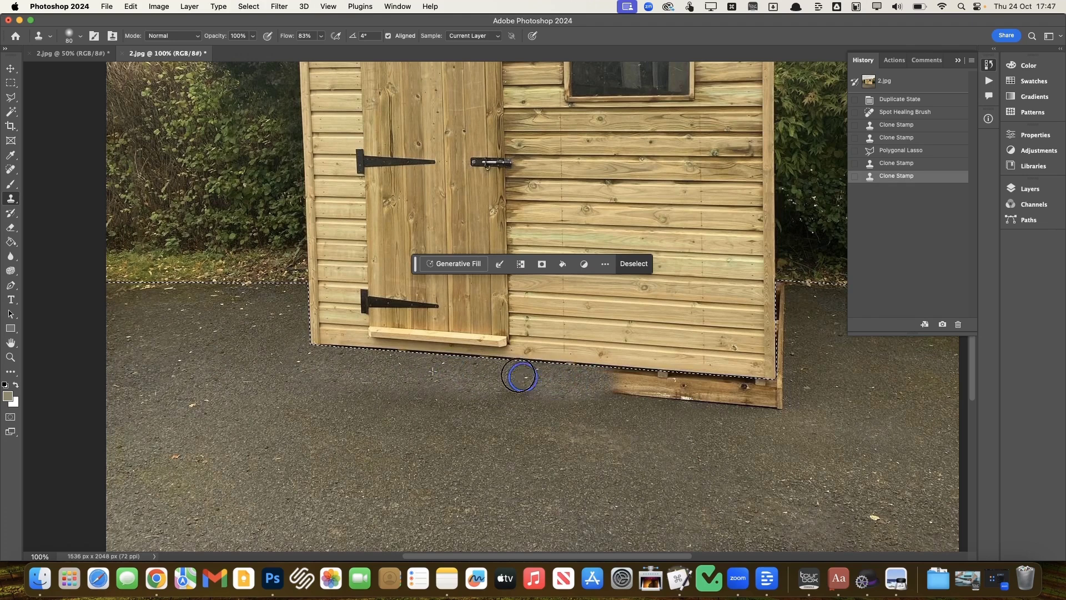
left_click_drag(628, 386, 651, 395)
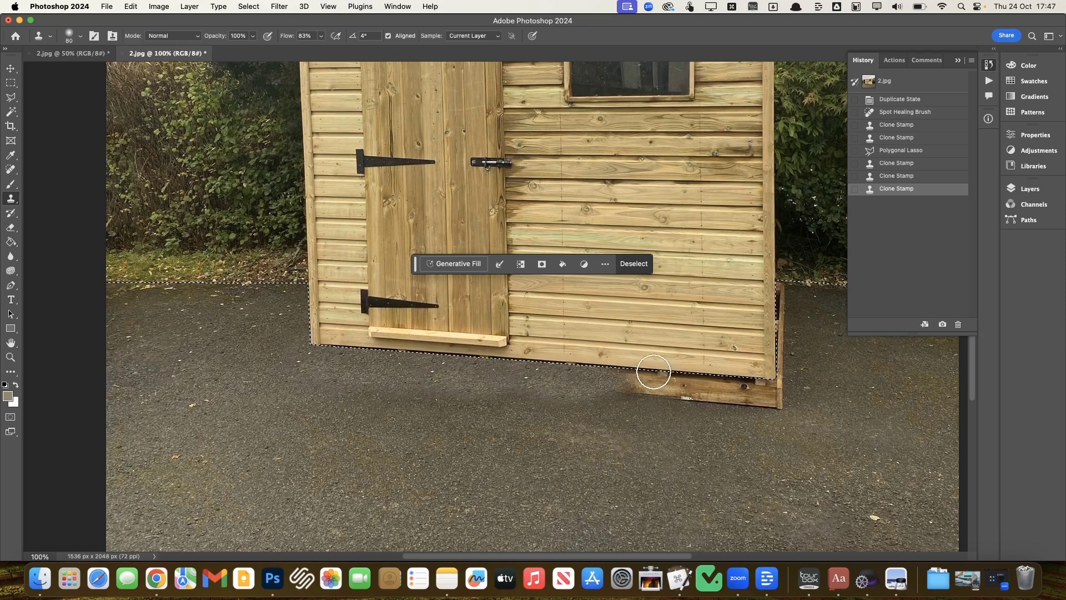
left_click(761, 390)
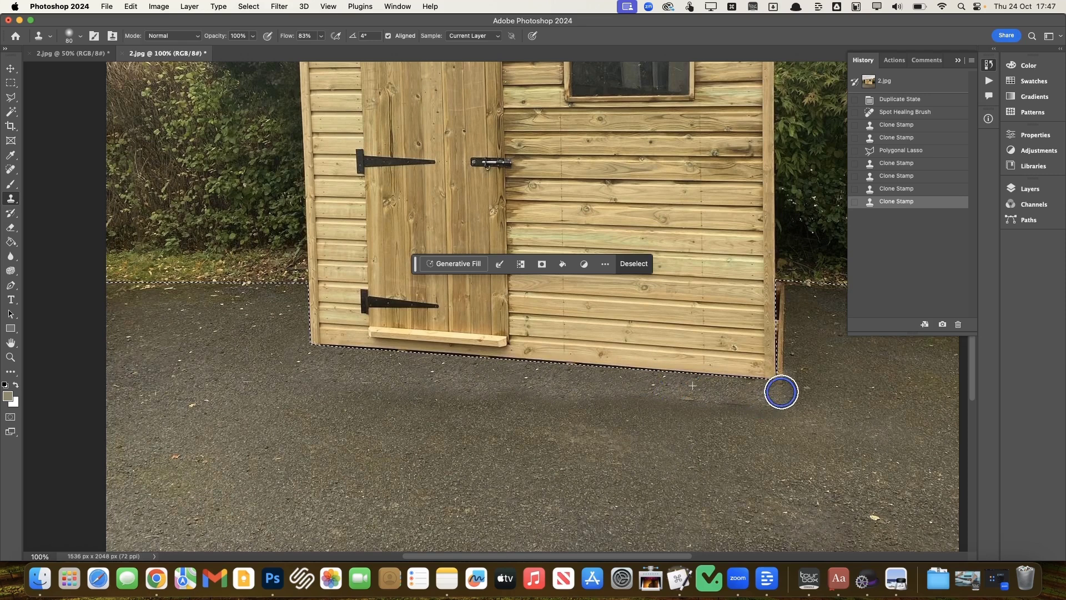
Resample clean tarmac and clone over the dark smudged band on the driveway where the timber base was removed.
left_click(728, 401)
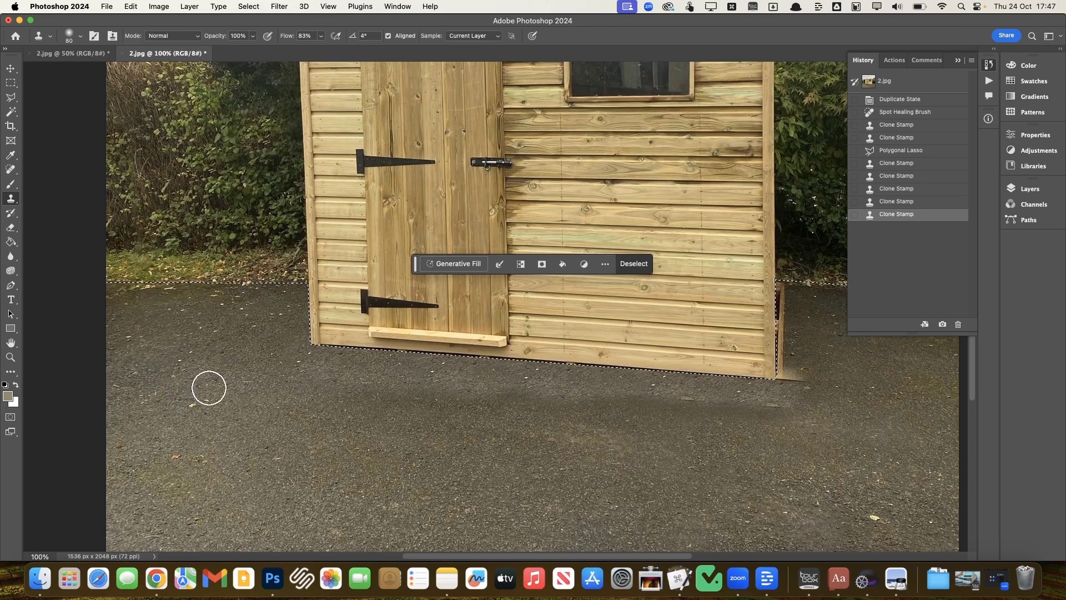
left_click(381, 392)
left_click(381, 398)
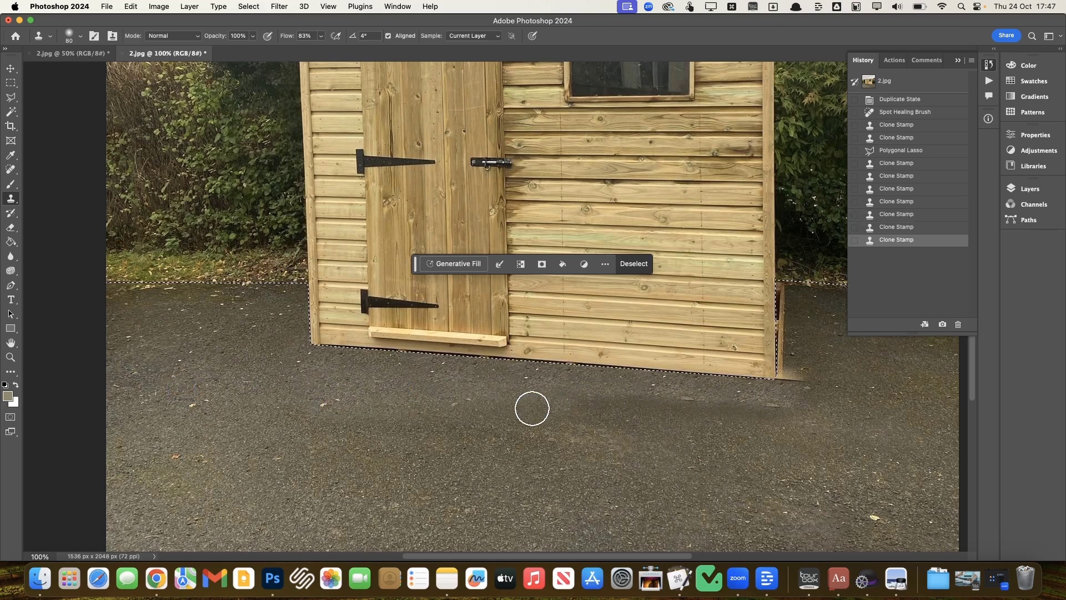
left_click(241, 372, "alt")
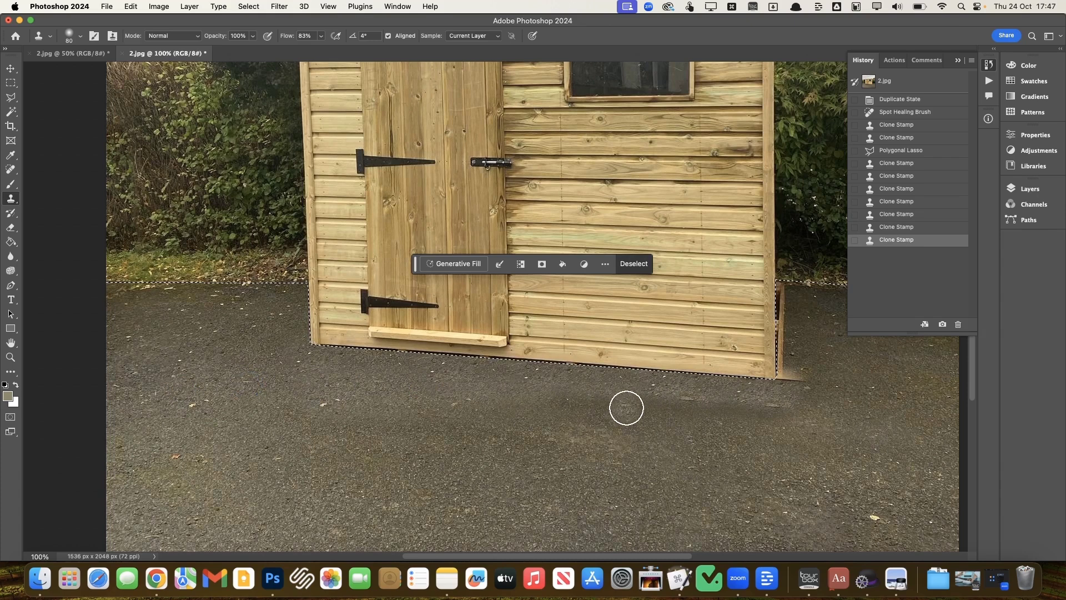
left_click(600, 402)
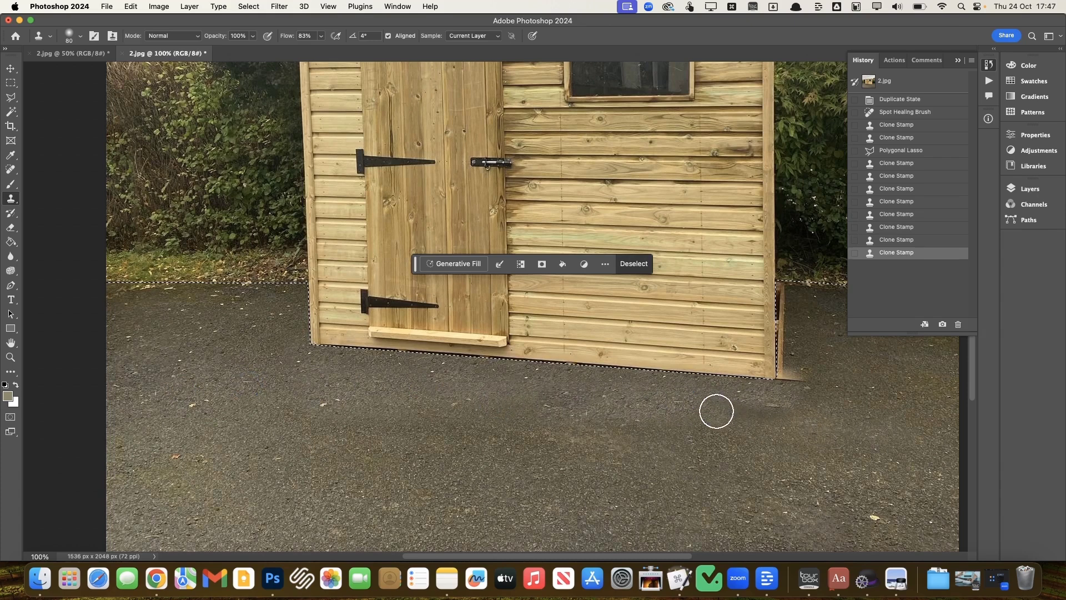
left_click(802, 407)
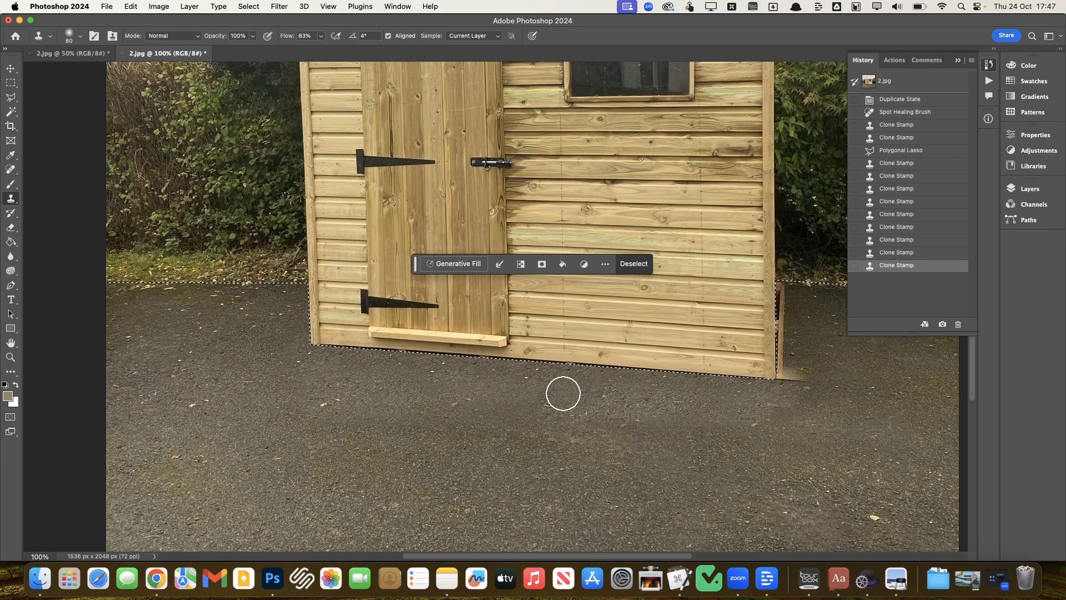
left_click(563, 394)
left_click(543, 395)
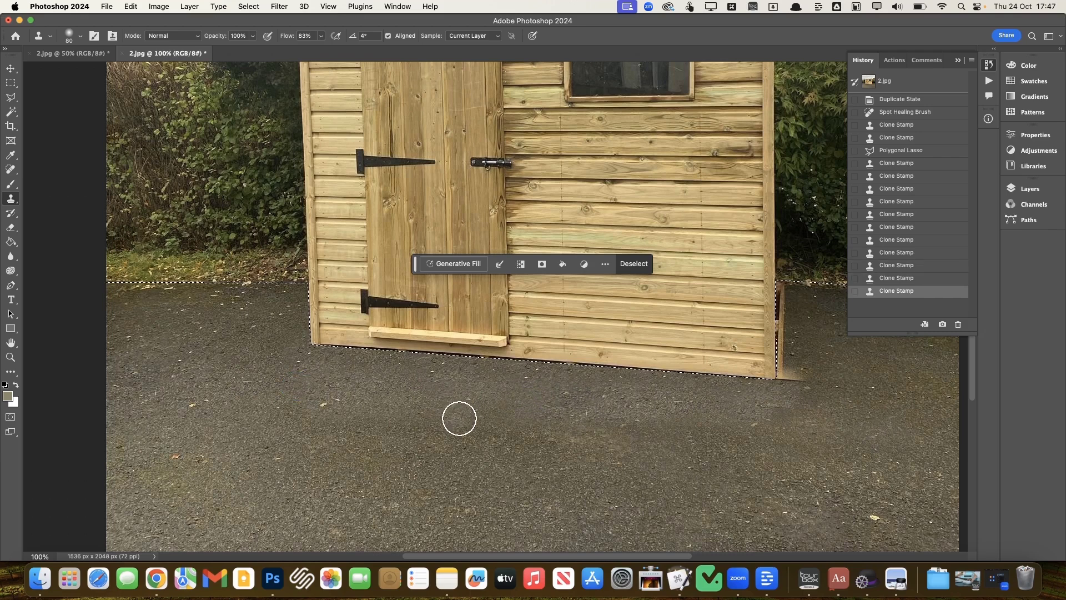
left_click(459, 418)
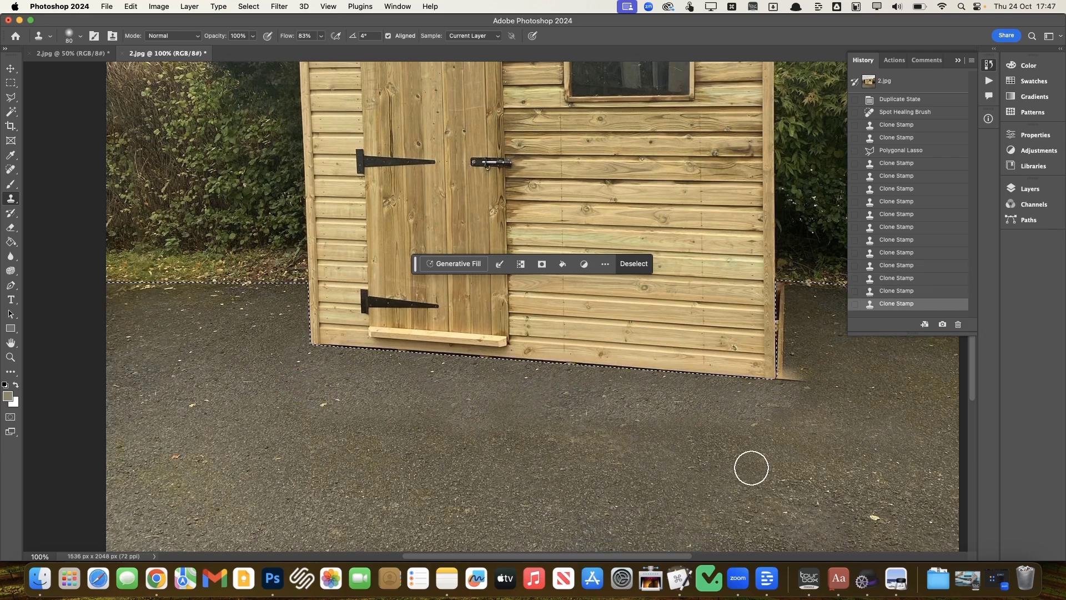
Clone tarmac over the remaining base timber beside the shed's window-side corner and blend the driveway around it.
scroll(752, 467, "right", 10)
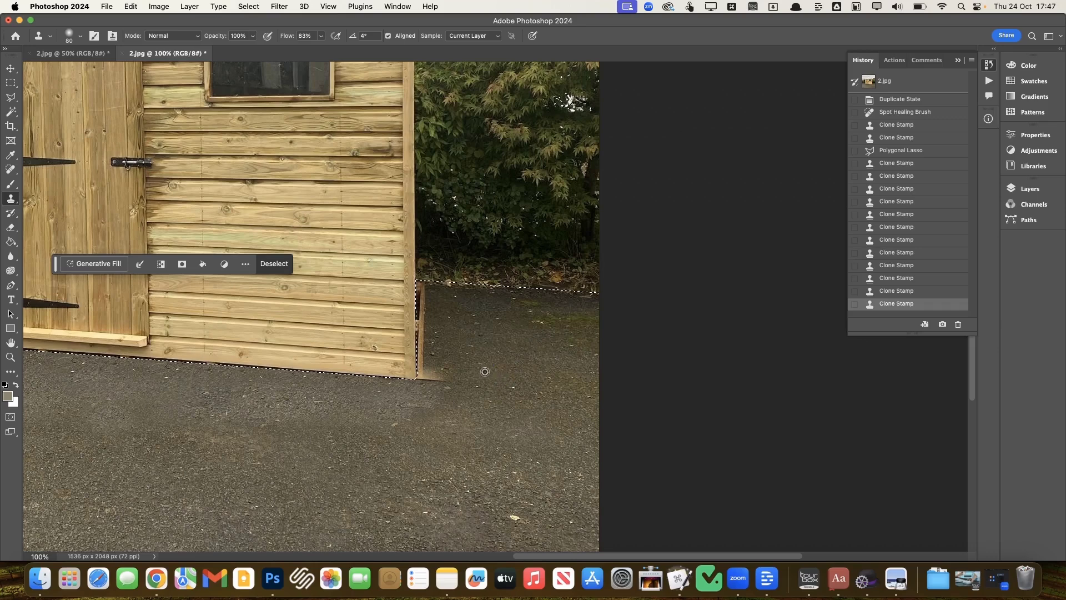
mouse_move(425, 376)
left_mouse_down()
mouse_move(423, 290)
mouse_move(434, 397)
mouse_move(481, 415)
mouse_move(417, 372)
mouse_move(442, 342)
mouse_move(418, 317)
mouse_move(432, 385)
mouse_move(448, 392)
mouse_move(383, 411)
left_mouse_up()
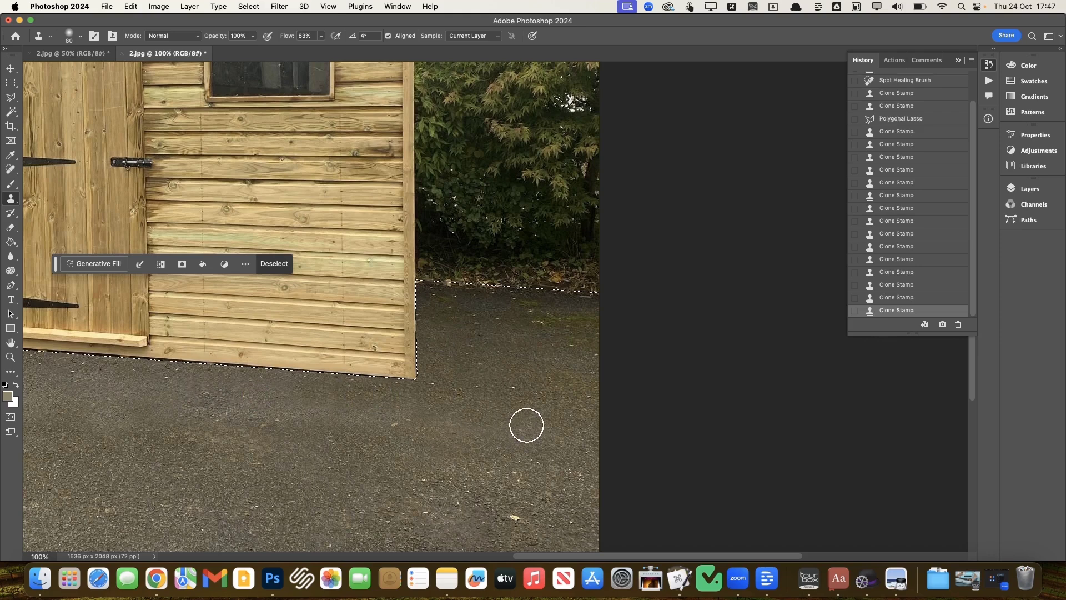
left_click(544, 391, "alt")
mouse_move(559, 428)
left_mouse_down()
mouse_move(417, 406)
mouse_move(461, 420)
mouse_move(439, 422)
left_mouse_up()
left_click_drag(574, 444, 528, 426)
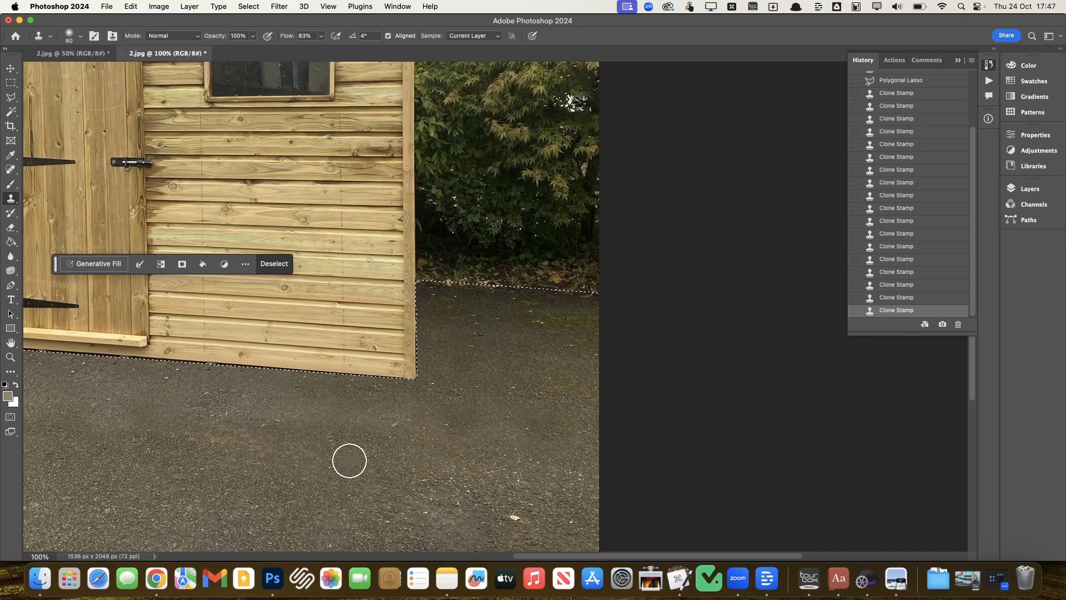
Touch up the uneven, repeated tarmac patches in front of the door and cladding with the 80 px Clone Stamp.
scroll(347, 457, "left", 5)
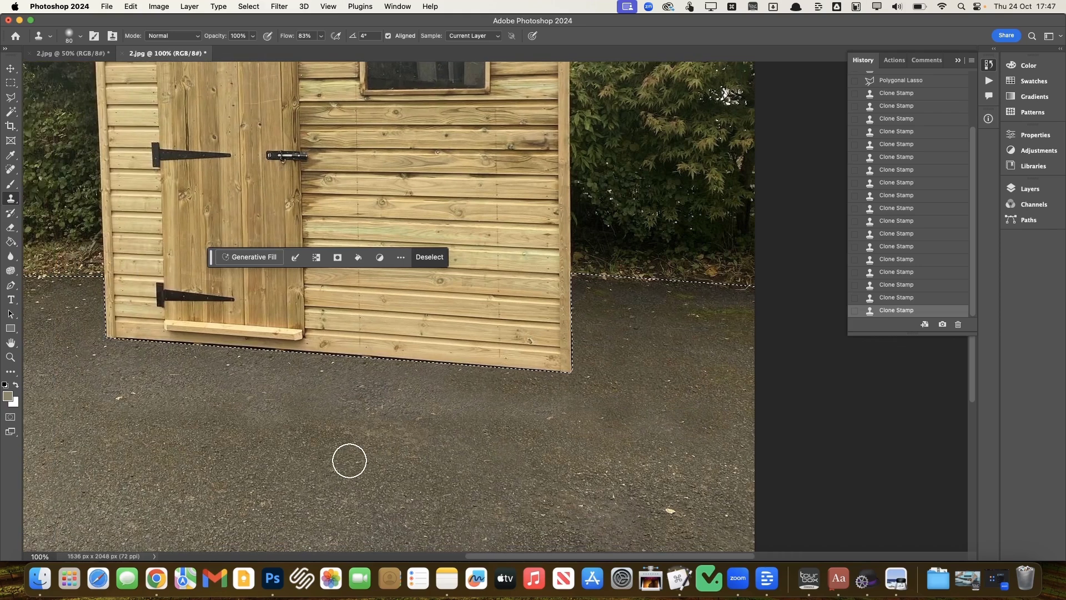
left_click(369, 401)
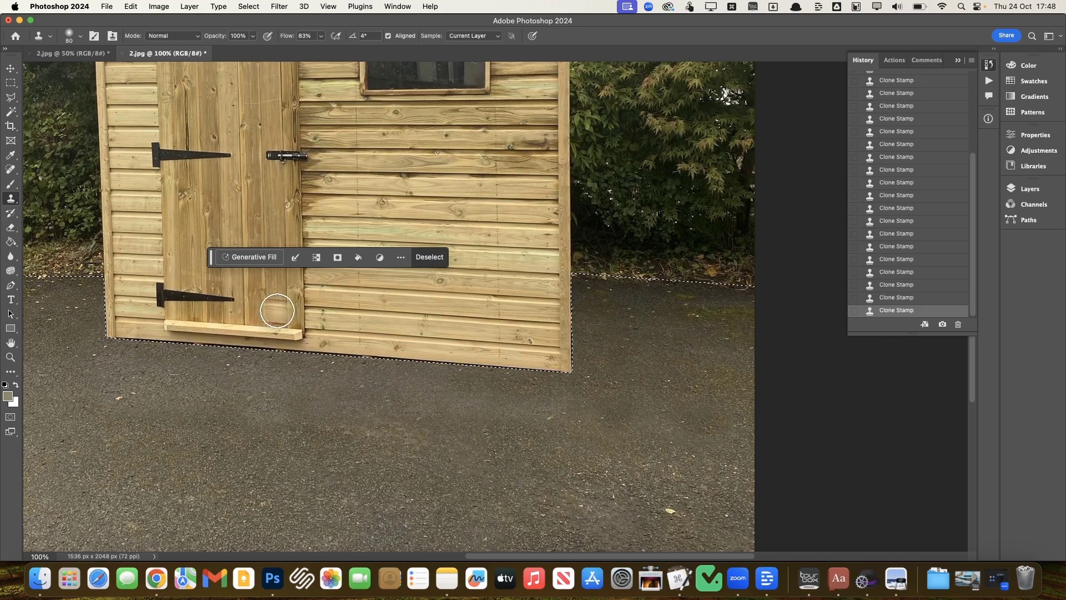
left_click(71, 35)
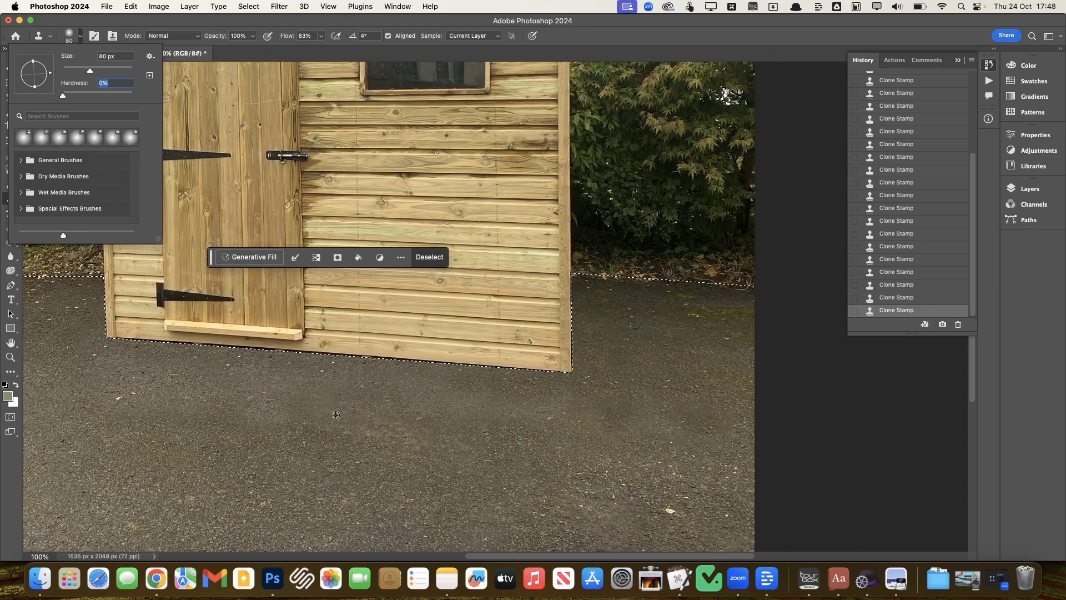
left_click(319, 402)
left_click(237, 412)
left_click(250, 414)
left_click(210, 415)
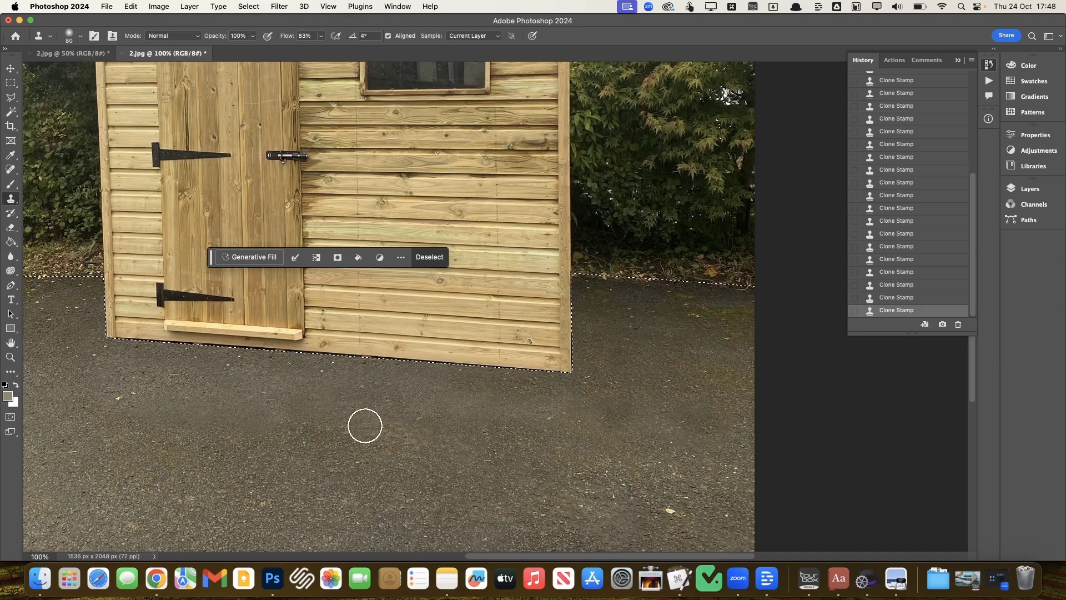
left_click(360, 429)
Desaturate the brownish tarmac in the selected driveway with Replace Color, sampling the tarmac at fuzziness 40 and setting saturation to -39.
scroll(471, 407, "down", 5)
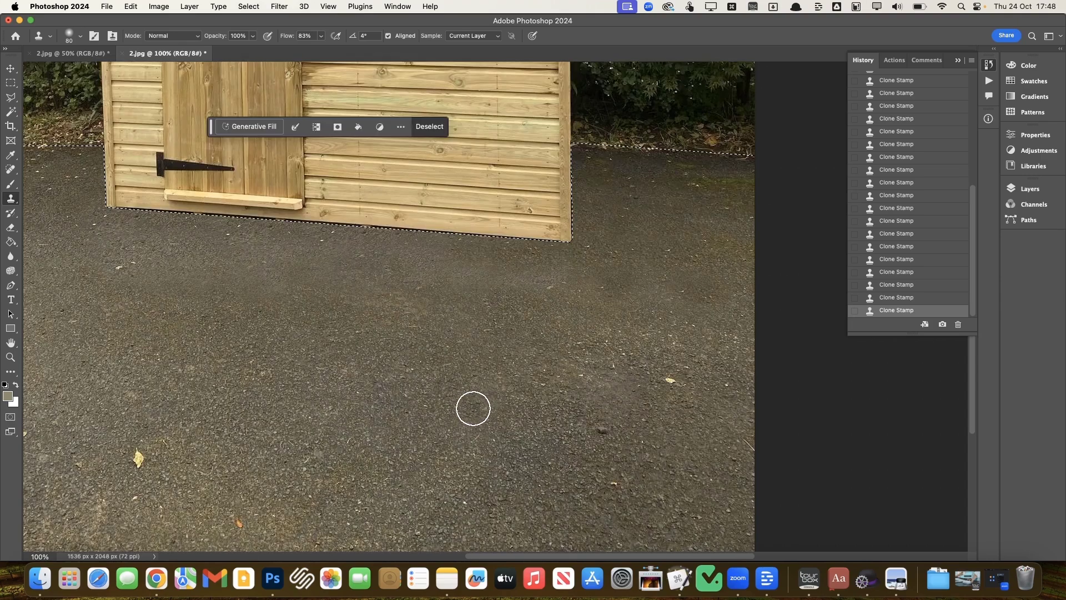
scroll(473, 408, "down", 5)
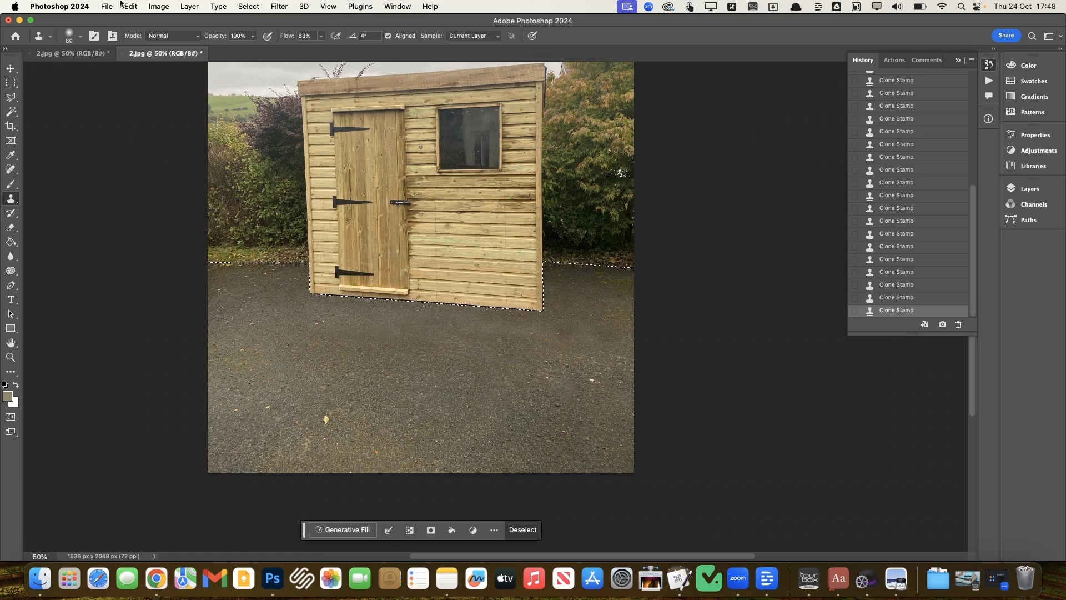
left_click(156, 6)
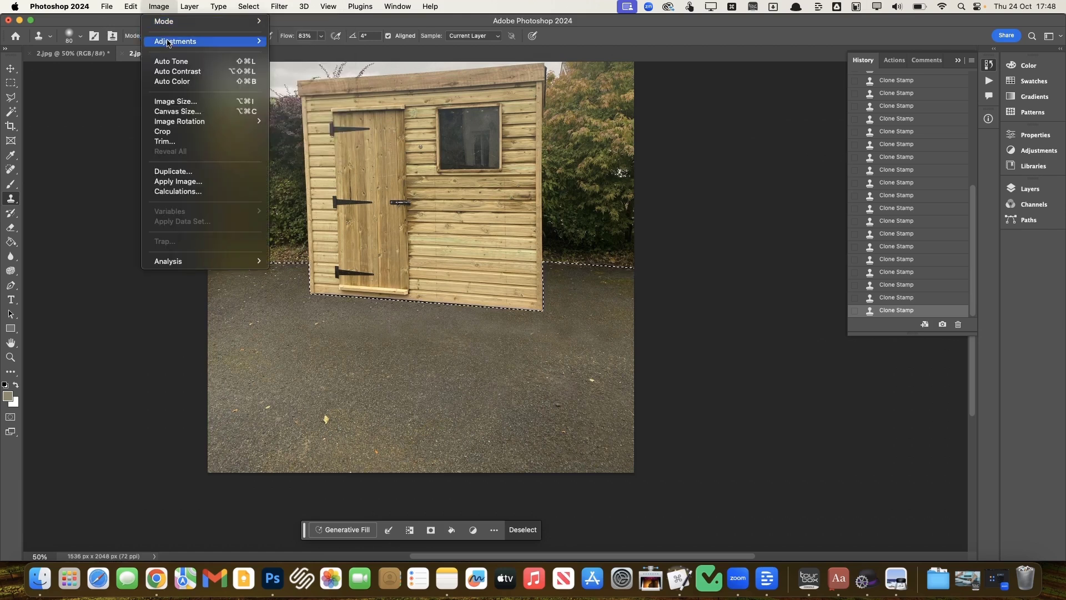
left_click(365, 281)
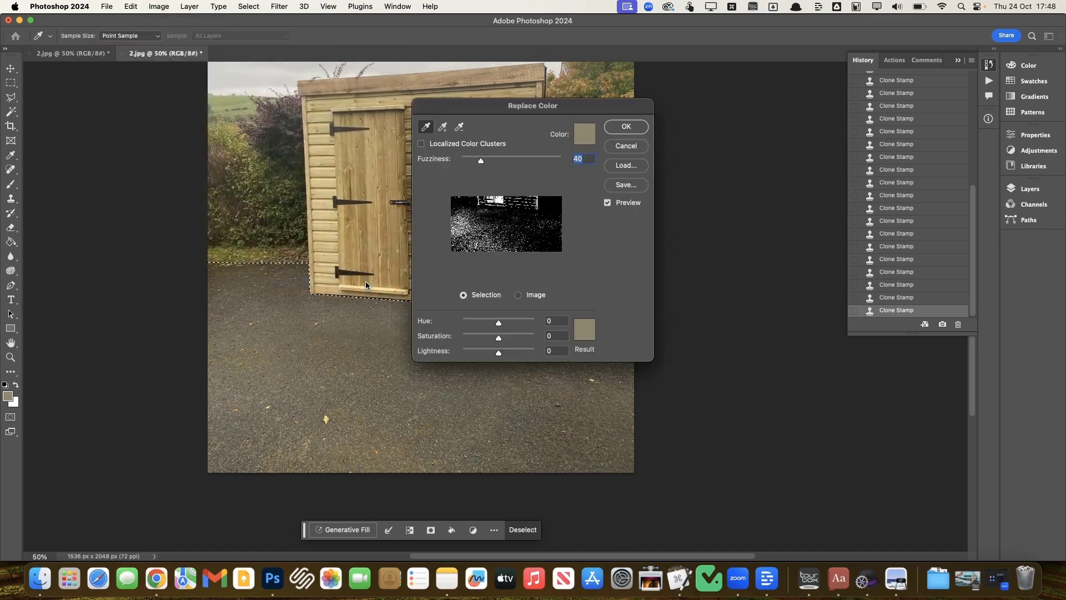
left_click(238, 360)
left_click(246, 356)
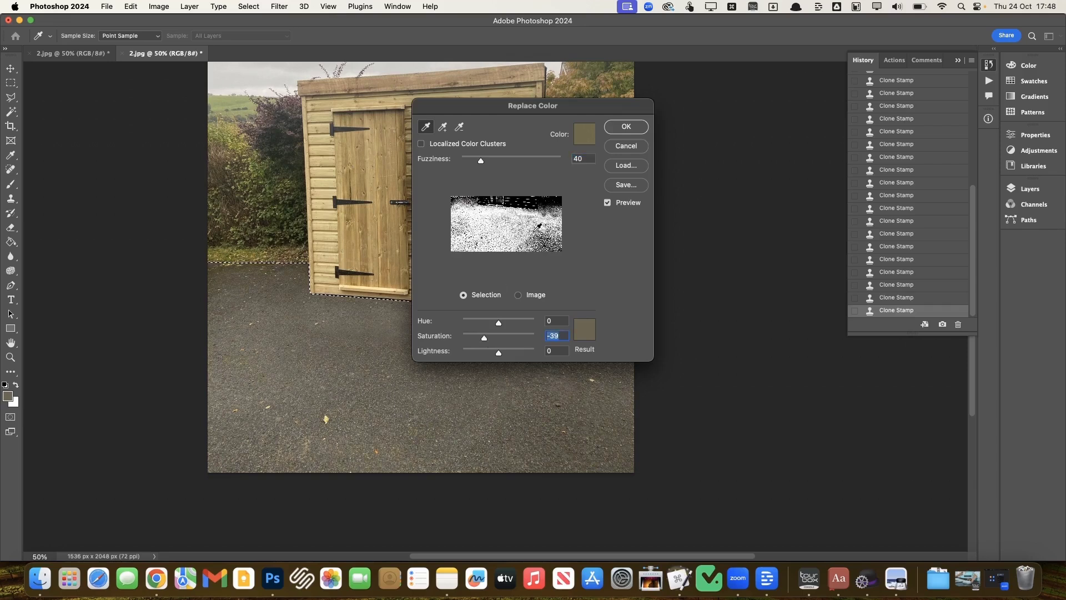
left_click(640, 127)
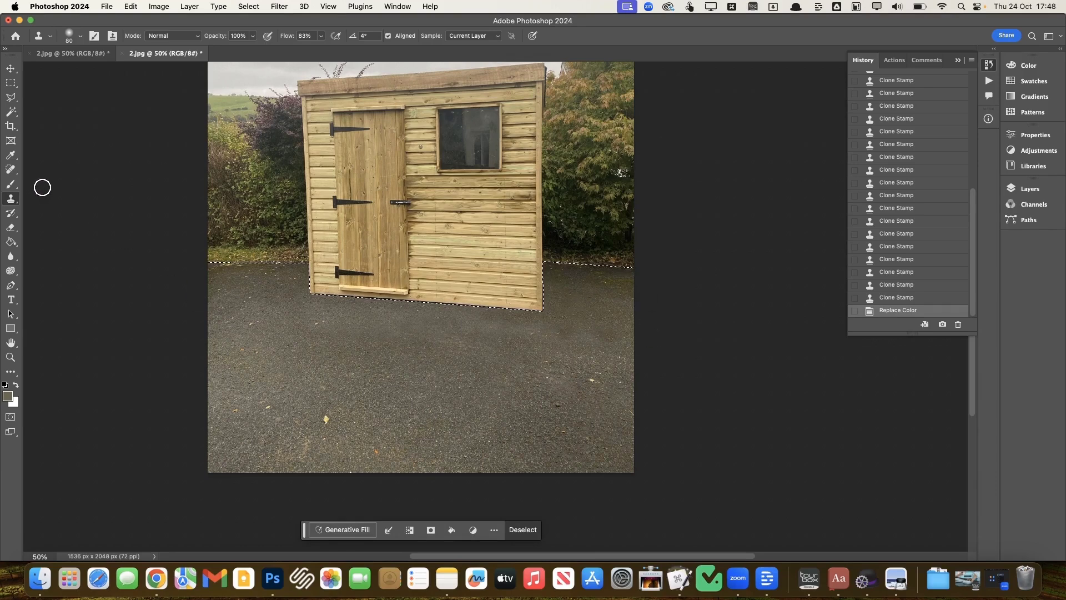
Smooth the blotchy cloned tarmac in front of the shed and beside its window-side corner with the 125 px Spot Healing Brush.
key("j")
mouse_move(564, 334)
left_mouse_down()
mouse_move(629, 351)
mouse_move(604, 333)
mouse_move(627, 338)
left_mouse_up()
left_click_drag(558, 328, 566, 325)
left_click_drag(580, 316, 592, 325)
left_click(525, 334)
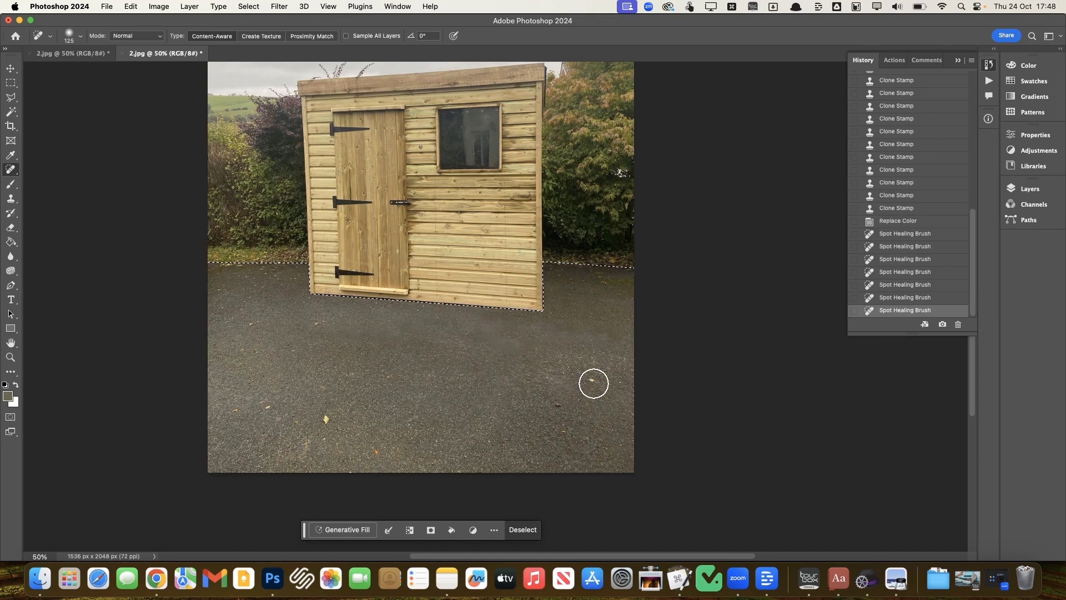
left_click(578, 340)
left_click(441, 345)
left_click(416, 350)
key("super+minus")
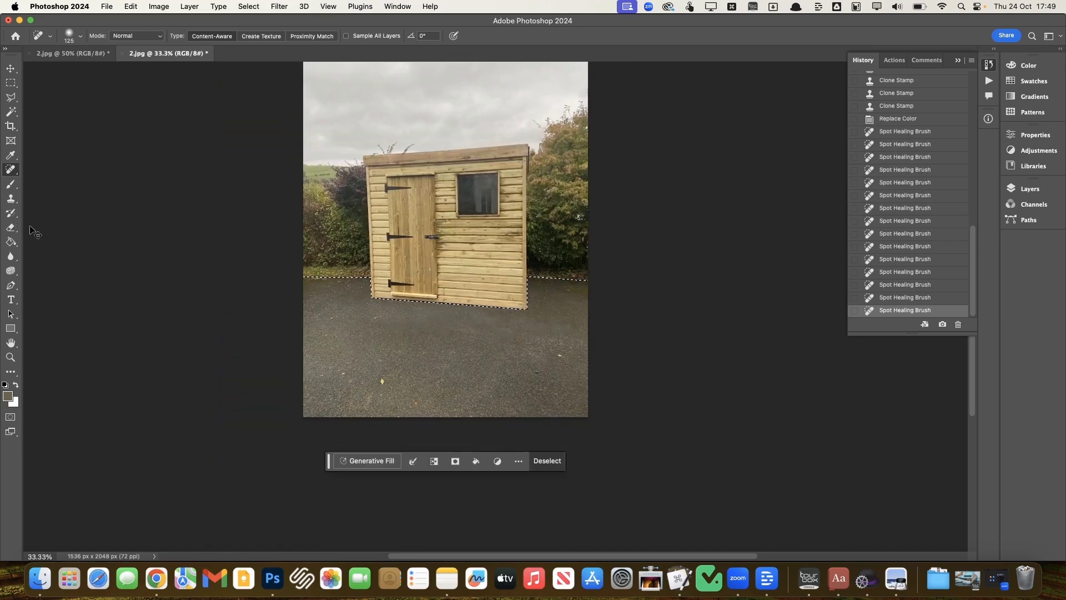
Heal the tarmac near the shed's door-side corner and remove the yellow leaves from the driveway with the Spot Healing Brush.
key("super+plus")
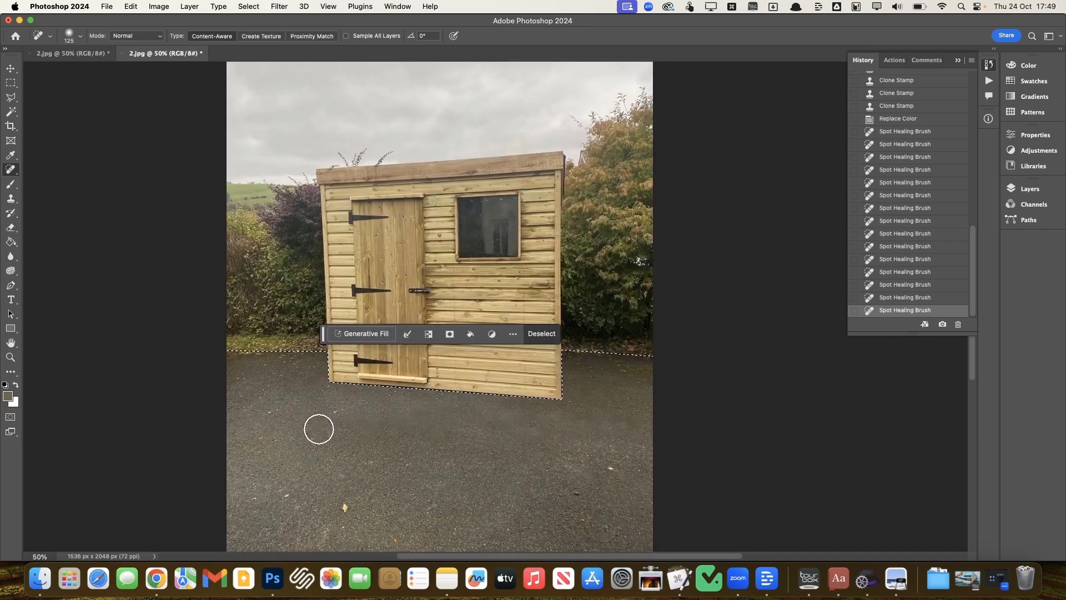
left_click(319, 430)
left_click(326, 409)
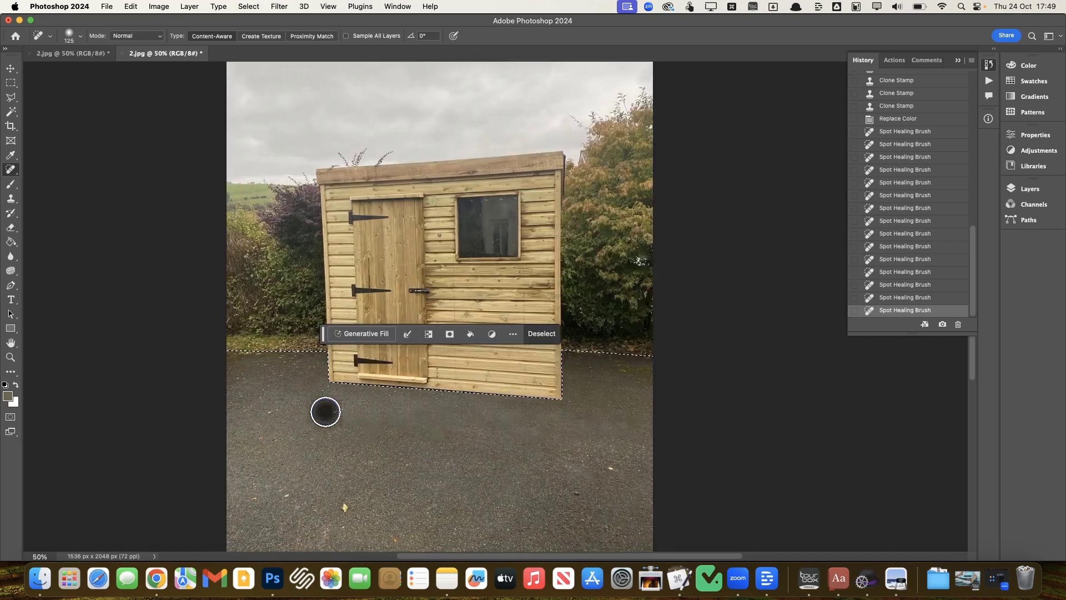
left_click(613, 466)
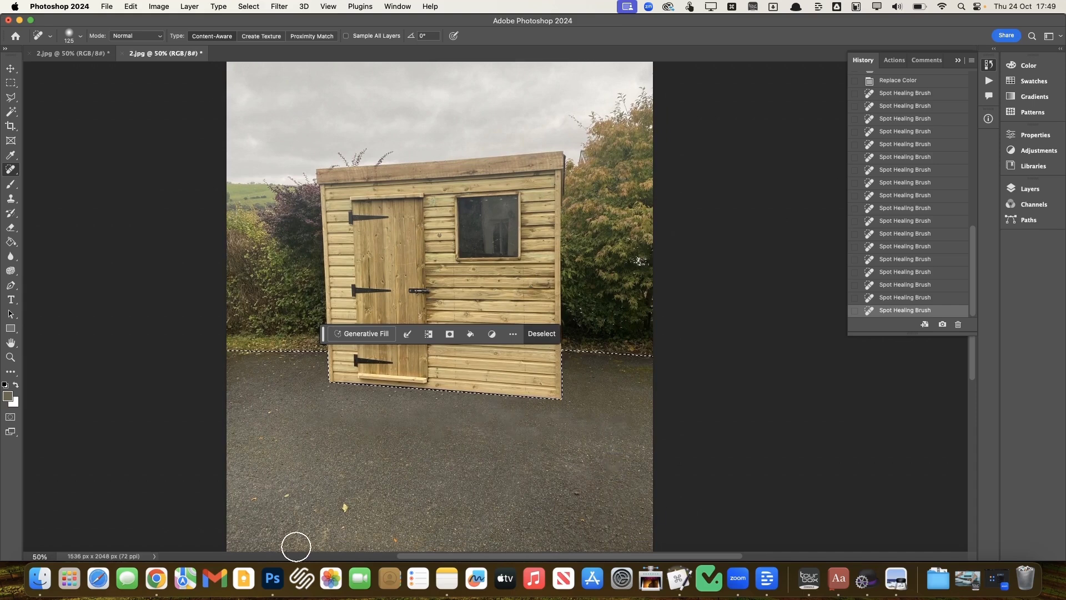
left_click(351, 534)
left_click(345, 507)
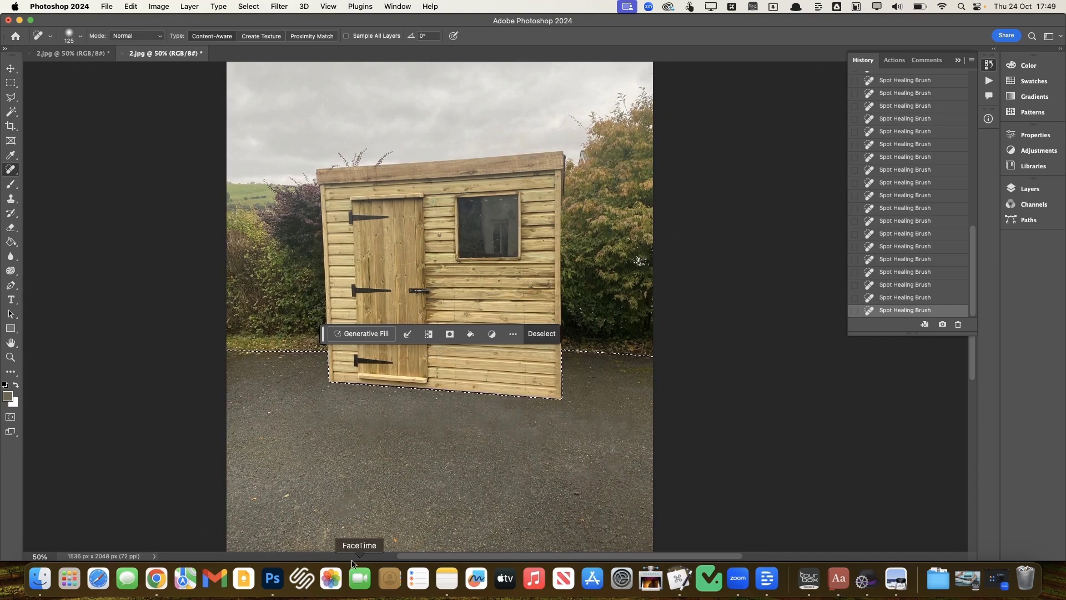
Heal the remaining specks and blotches across the driveway's foreground and outer edges, and clear the driveway selection.
scroll(357, 512, "down", 4)
left_click(343, 414)
left_click(291, 383)
left_click(323, 420)
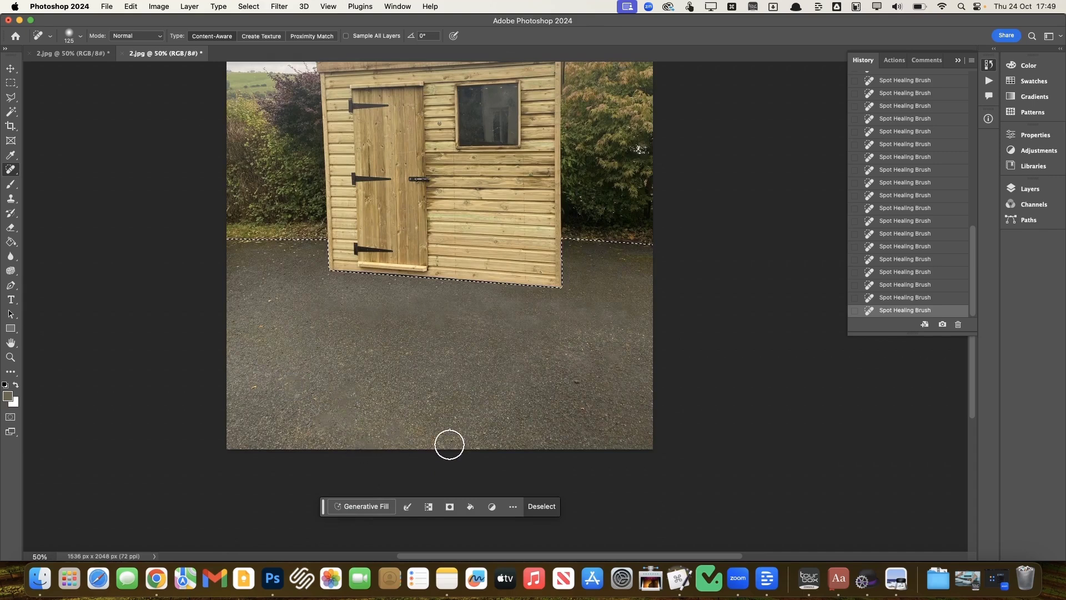
left_click(514, 419)
left_click(255, 387)
left_click(260, 322)
left_click(266, 307)
scroll(192, 320, "up", 3)
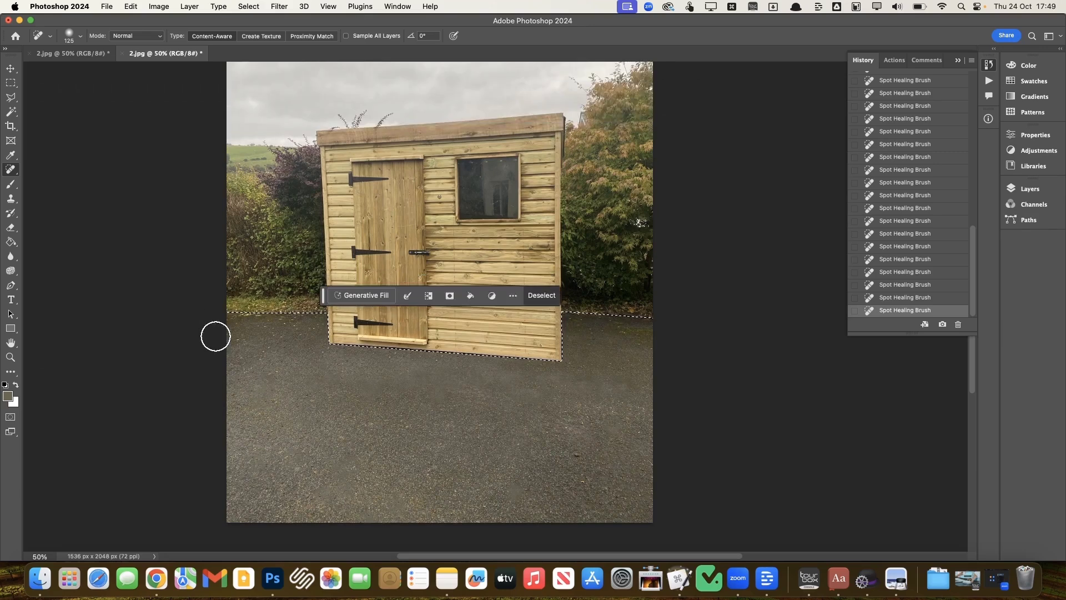
left_click(644, 429)
scroll(559, 369, "up", 4)
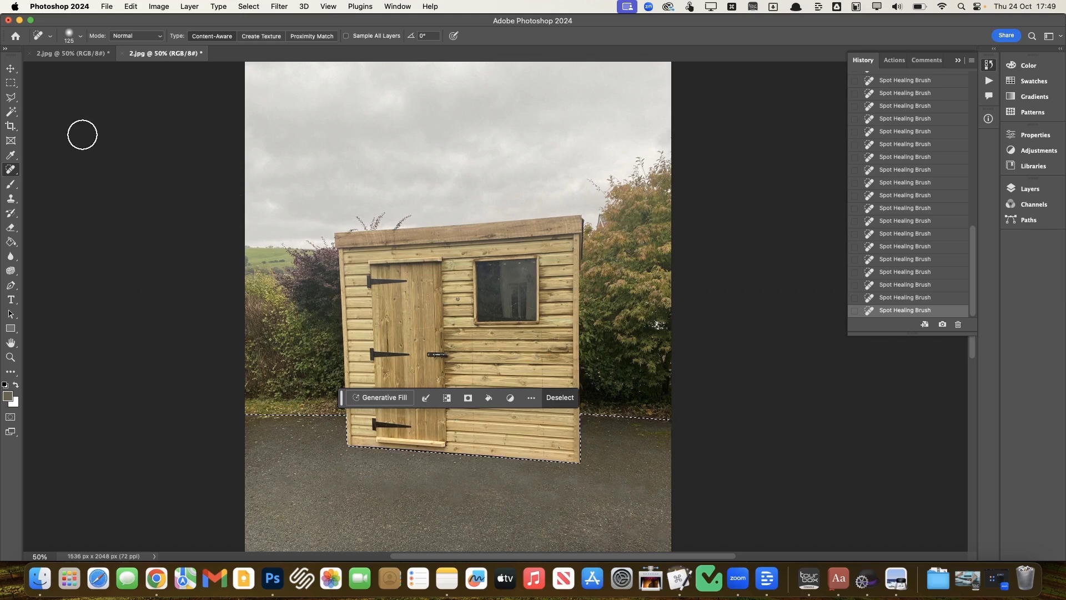
key("super+d")
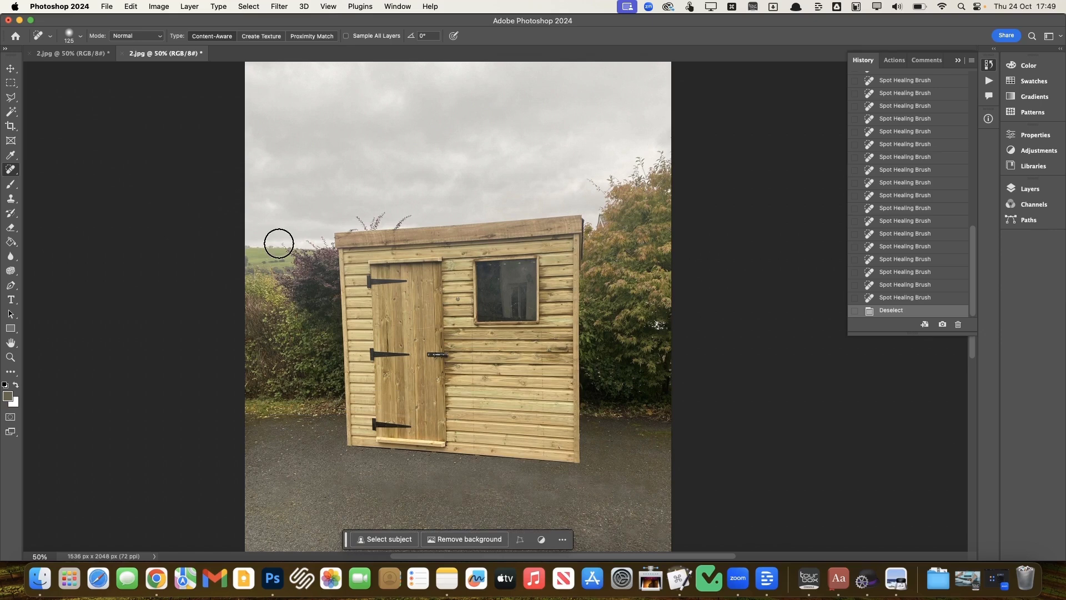
Select the lighter, reflective part of the shed's window pane with the Polygonal Lasso, following the reflection's edge and the window frame.
scroll(278, 243, "down", 5)
scroll(279, 243, "up", 6)
scroll(278, 243, "left", 1)
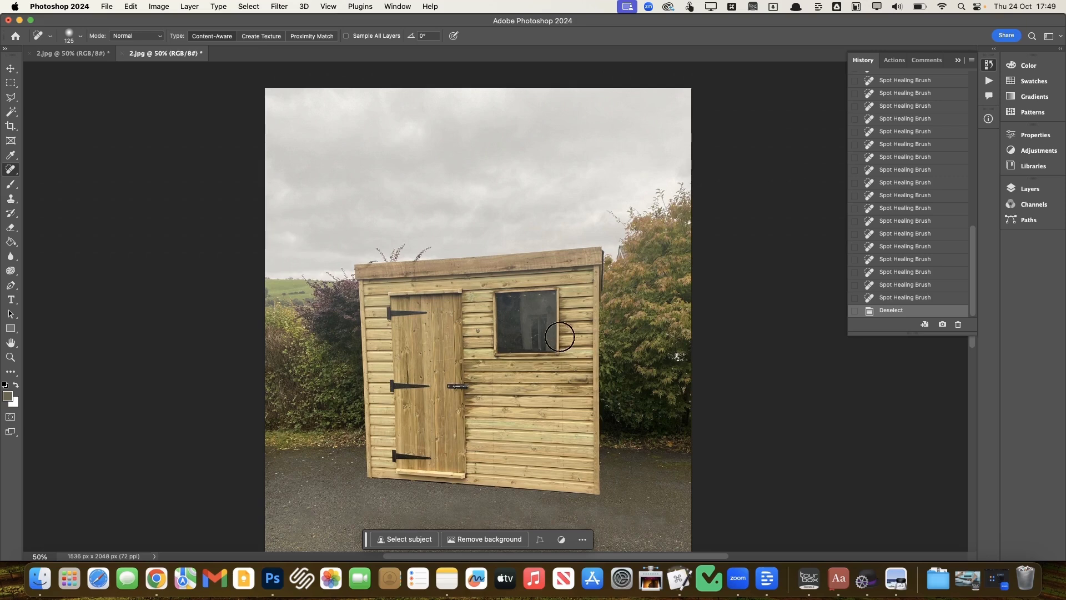
scroll(544, 341, "up", 4)
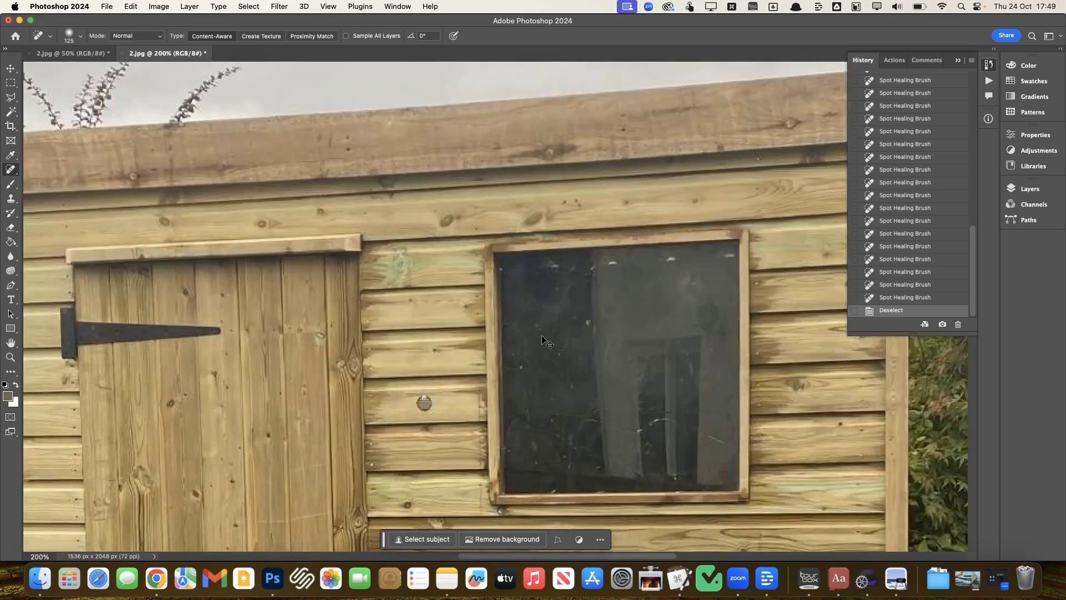
scroll(524, 333, "down", 3)
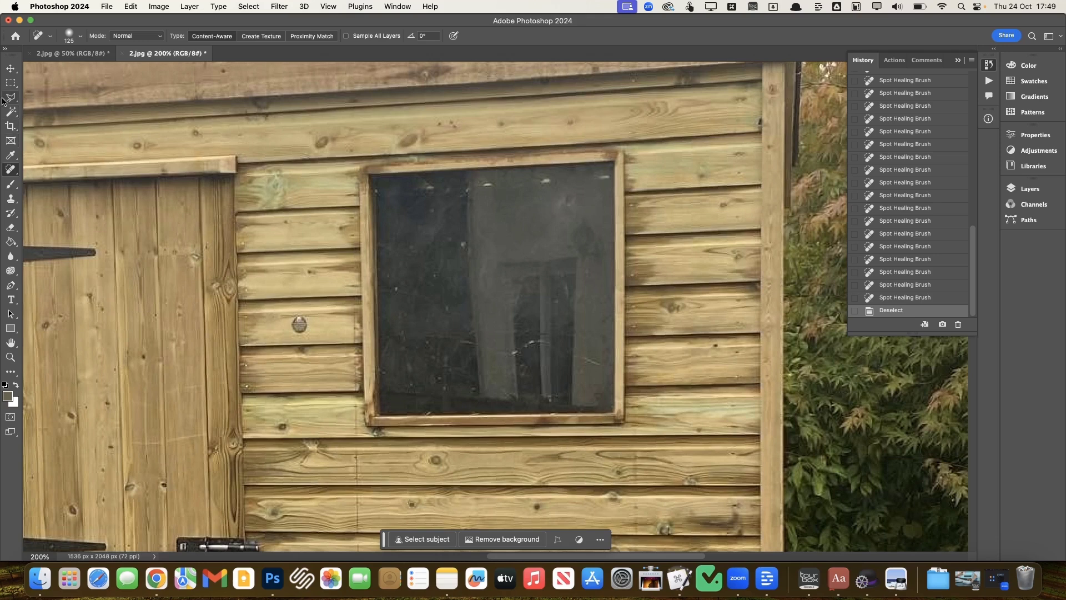
left_click(9, 98)
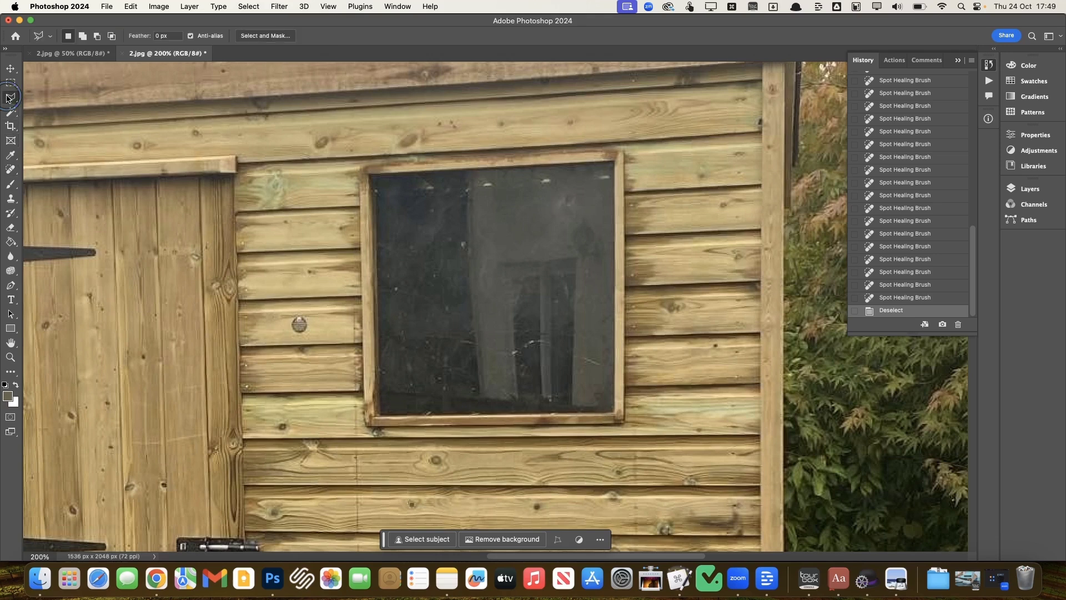
left_click(473, 172)
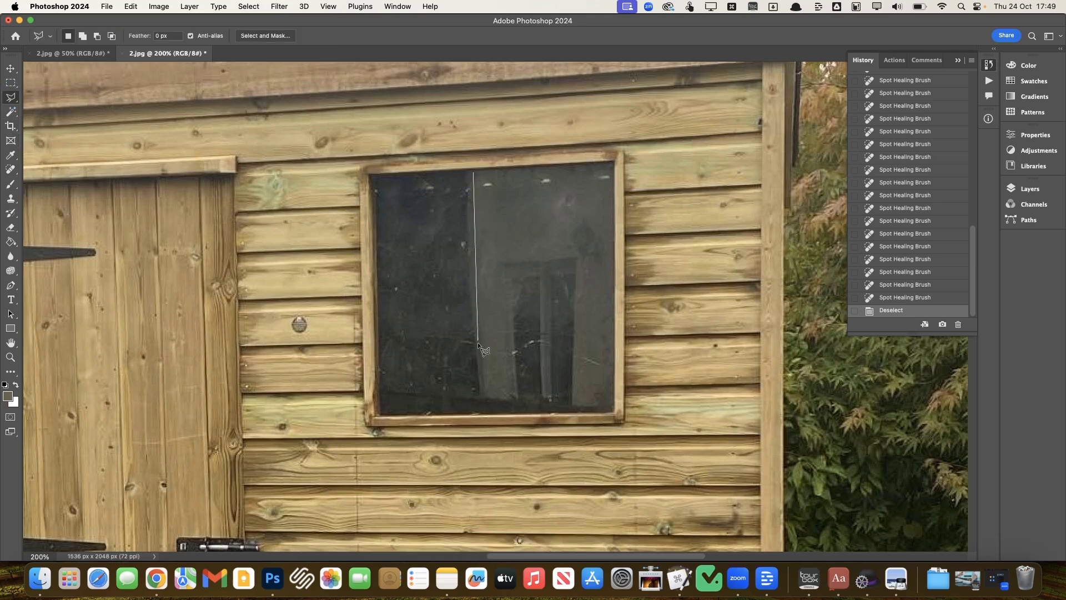
left_click(484, 410)
left_click(614, 411)
left_click(614, 164)
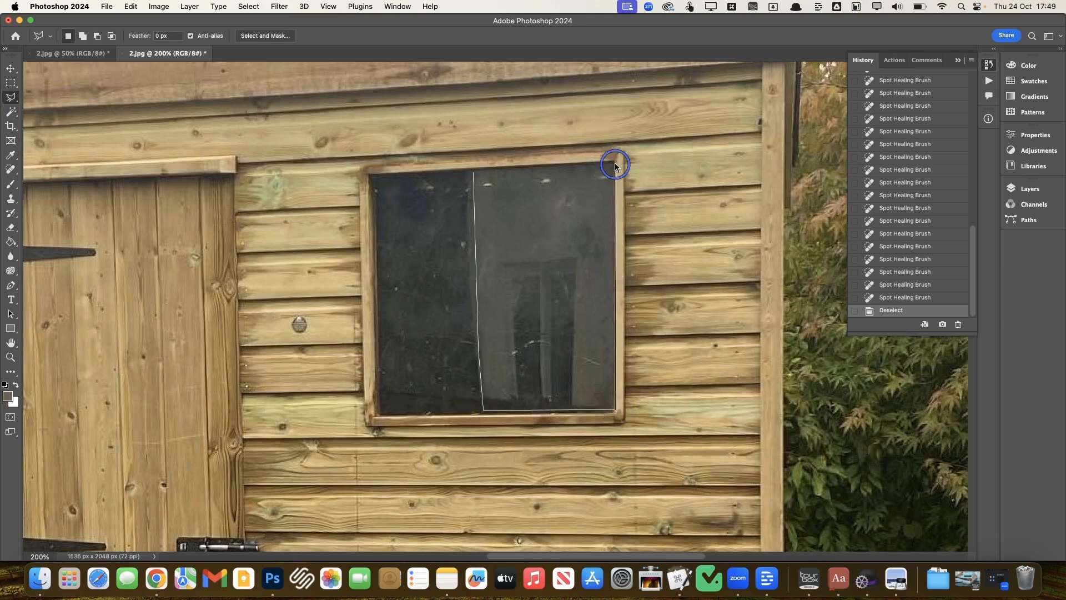
left_click(475, 172)
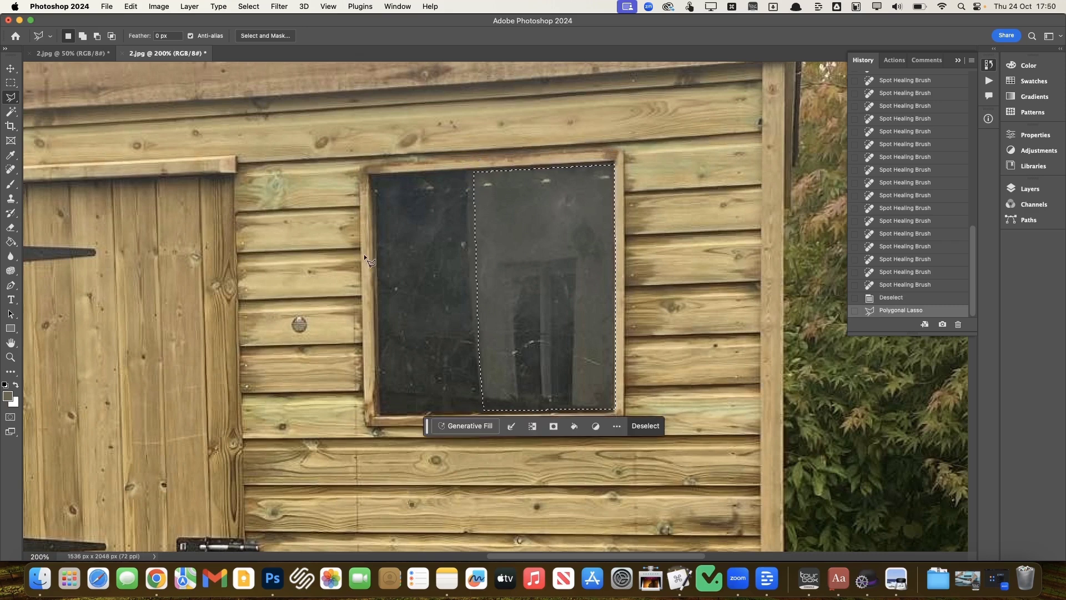
Clone plain grey glass over the upper part of the window reflection, using the Clone Stamp with a 40 px brush.
key("s")
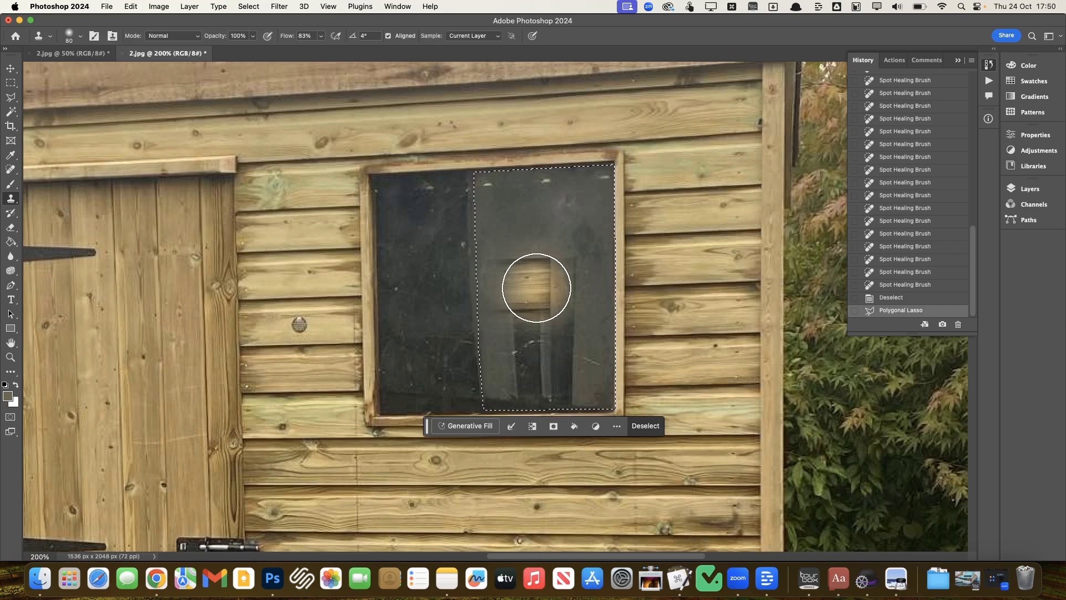
left_click(546, 237, "alt")
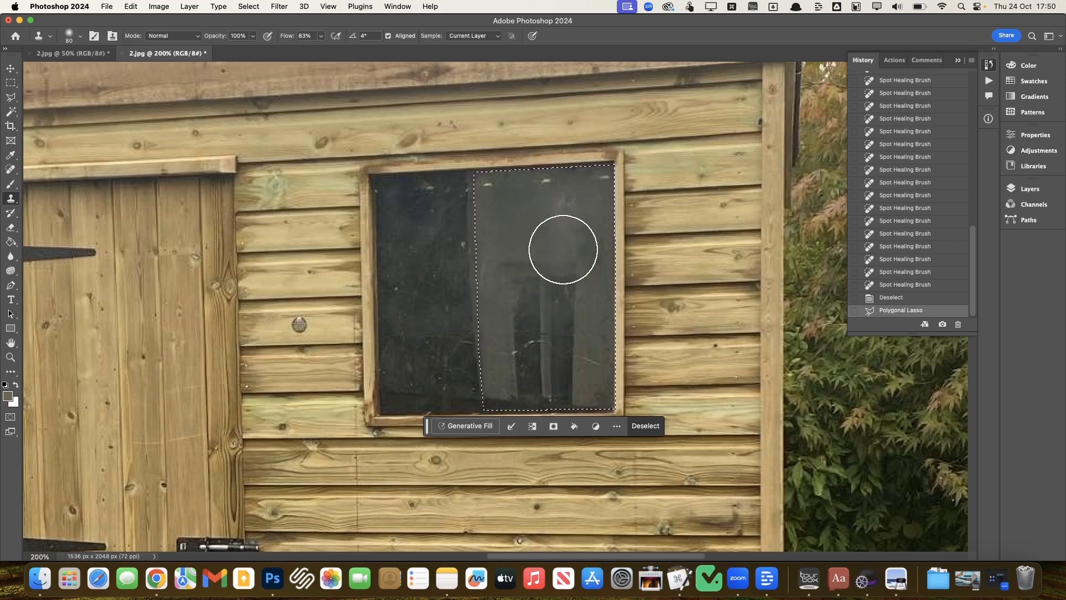
key("bracketleft")
key("bracketleft")
key("bracketleft")
key("bracketleft")
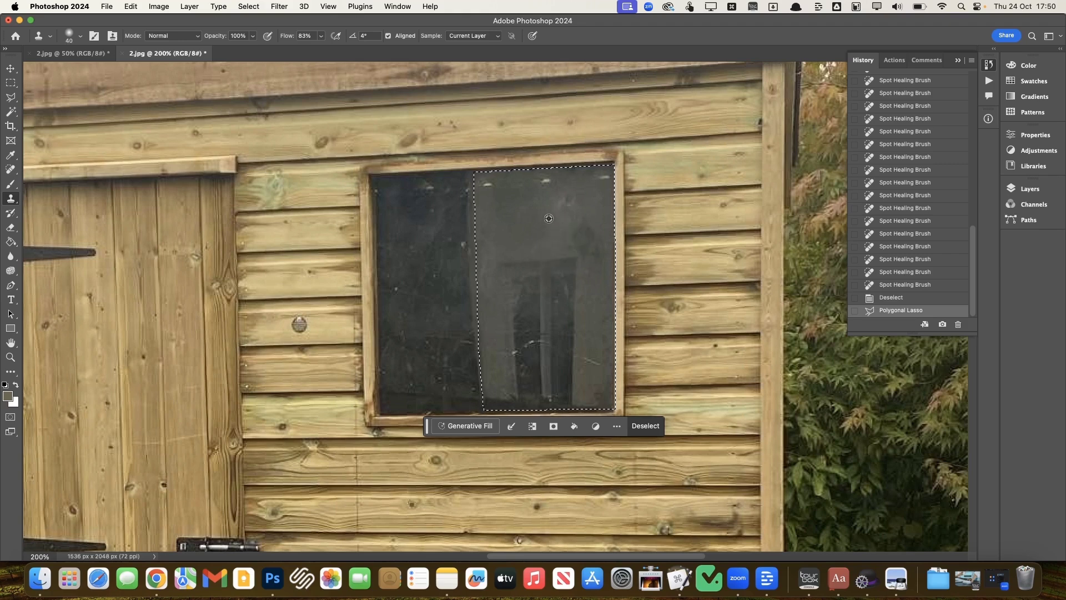
left_click_drag(586, 248, 588, 252)
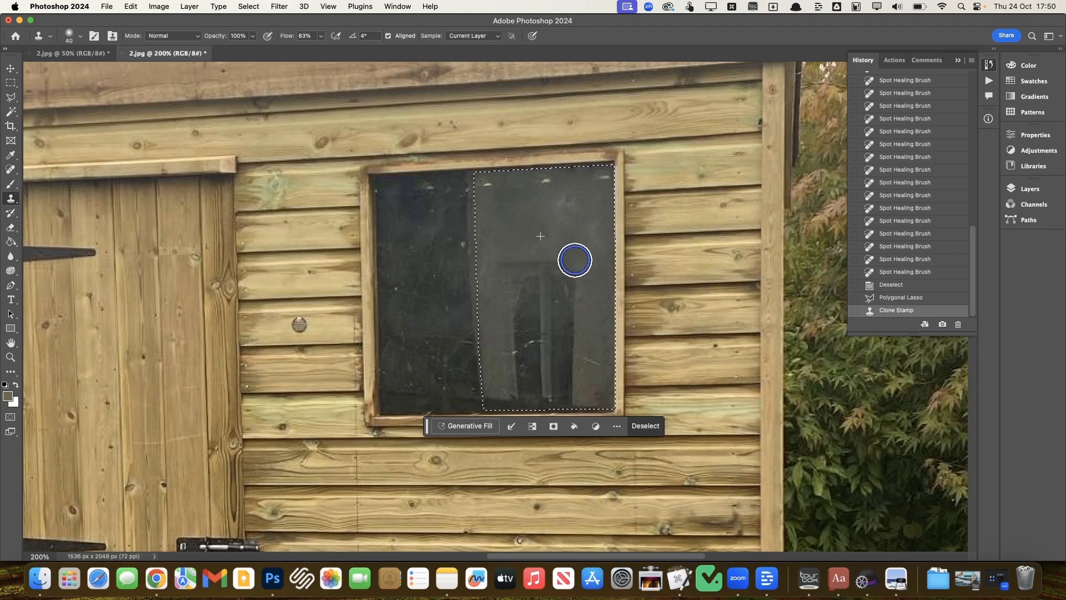
left_click(530, 261)
left_click(522, 281)
left_click(526, 278)
left_click(520, 297)
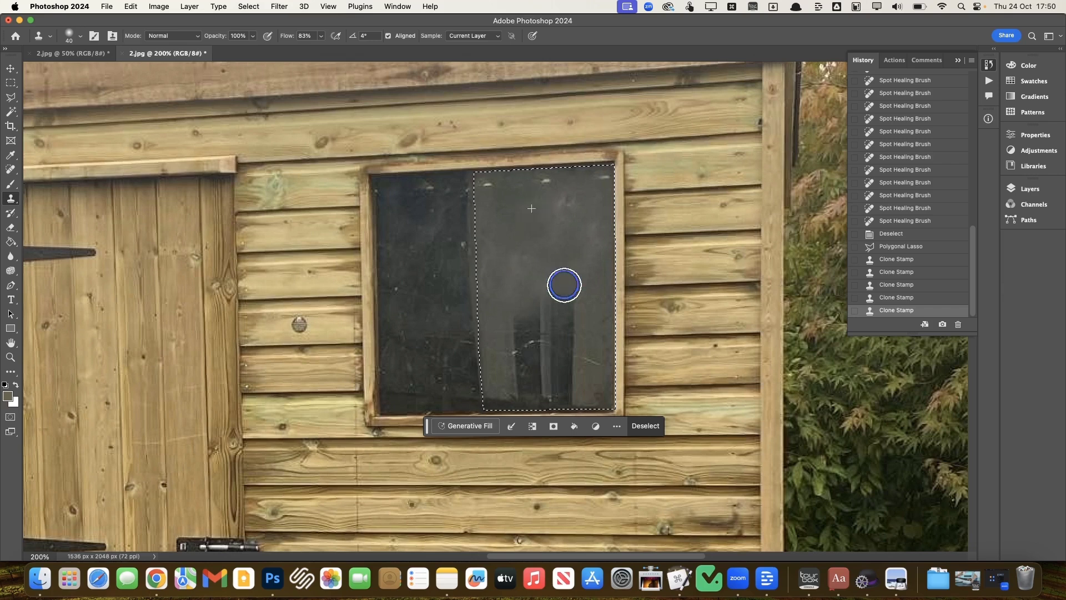
Clone grey glass over the remaining lower part of the reflection, down to the bottom of the selected pane area.
left_click(535, 299)
left_click(516, 331)
left_click(565, 332)
left_click(546, 345)
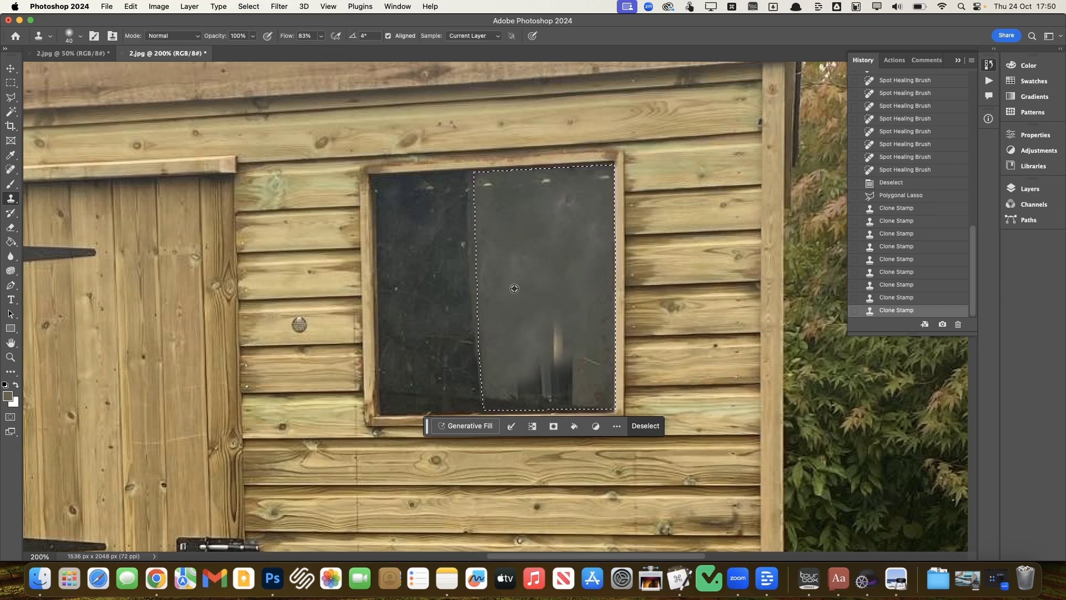
left_click(552, 363)
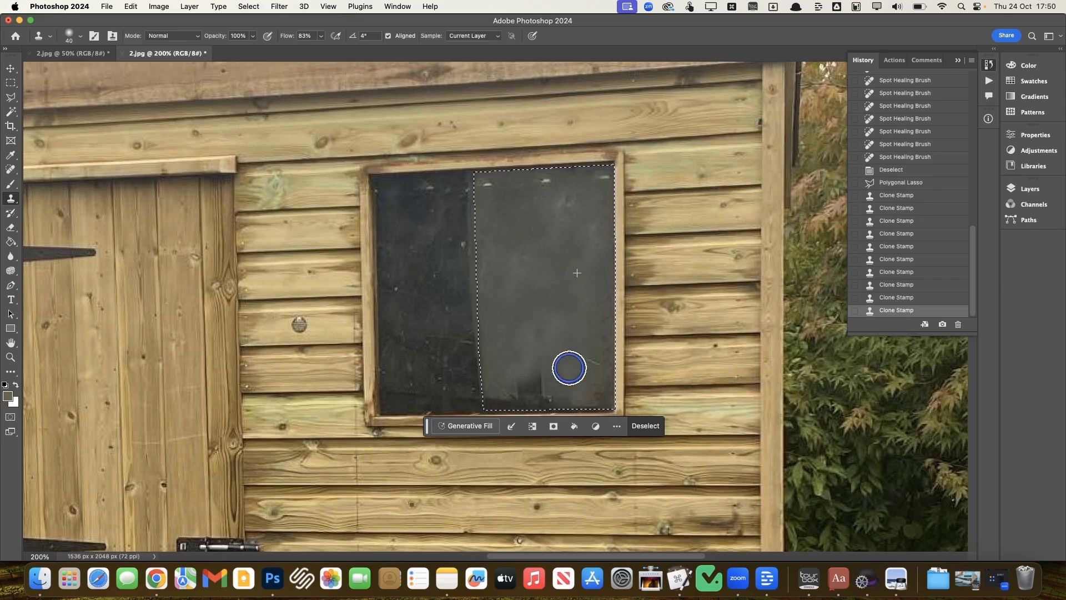
left_click(536, 392)
left_click(504, 400)
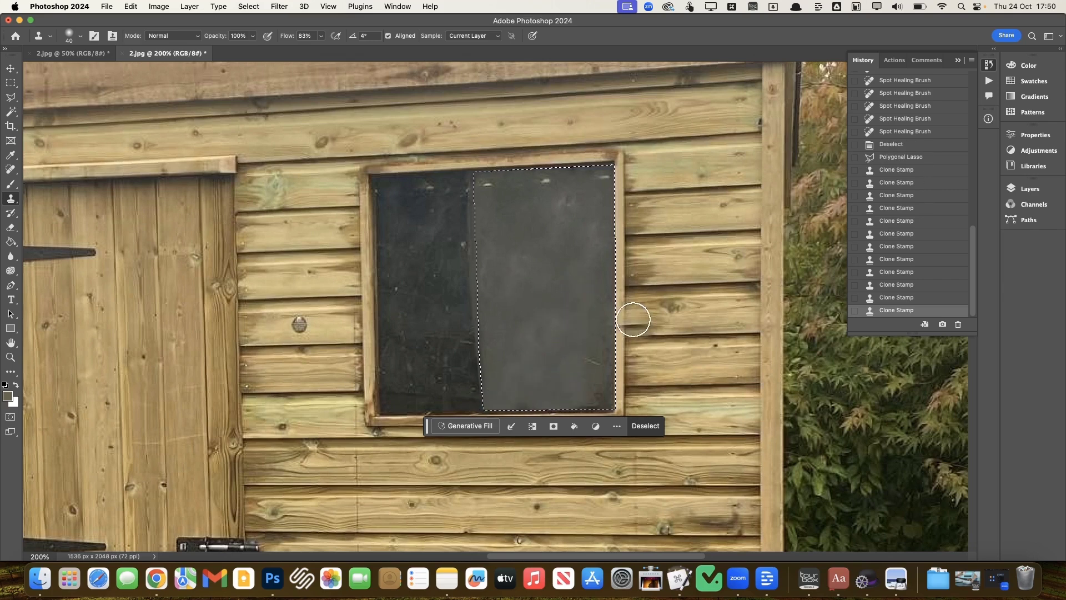
Clone out the pale marks along the upper edge of the lighter glass and clear the selection.
left_click(550, 185)
left_click(600, 178)
left_click(554, 216)
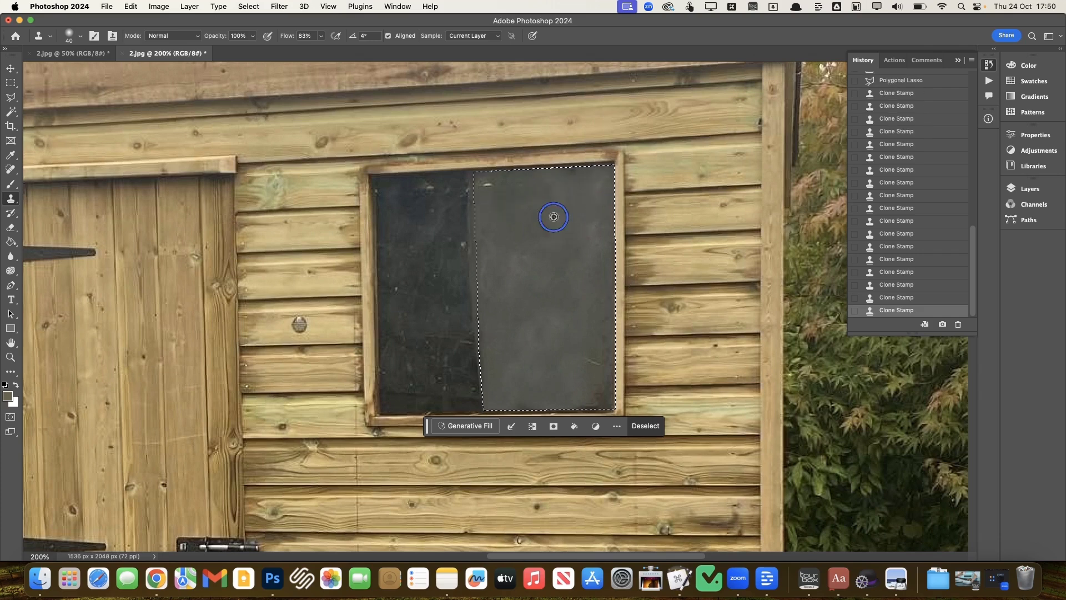
key("super+d")
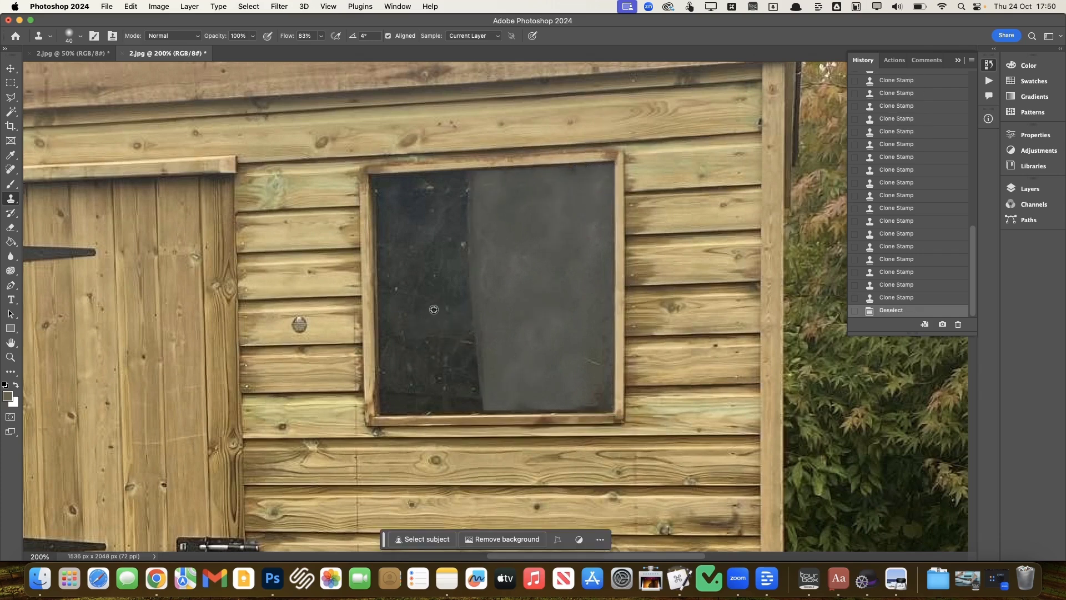
Clone clean dark glass over the scratches and specks in the upper part of the window's darker half with the Clone Stamp.
left_click(455, 246)
left_click(431, 271)
left_click(405, 281)
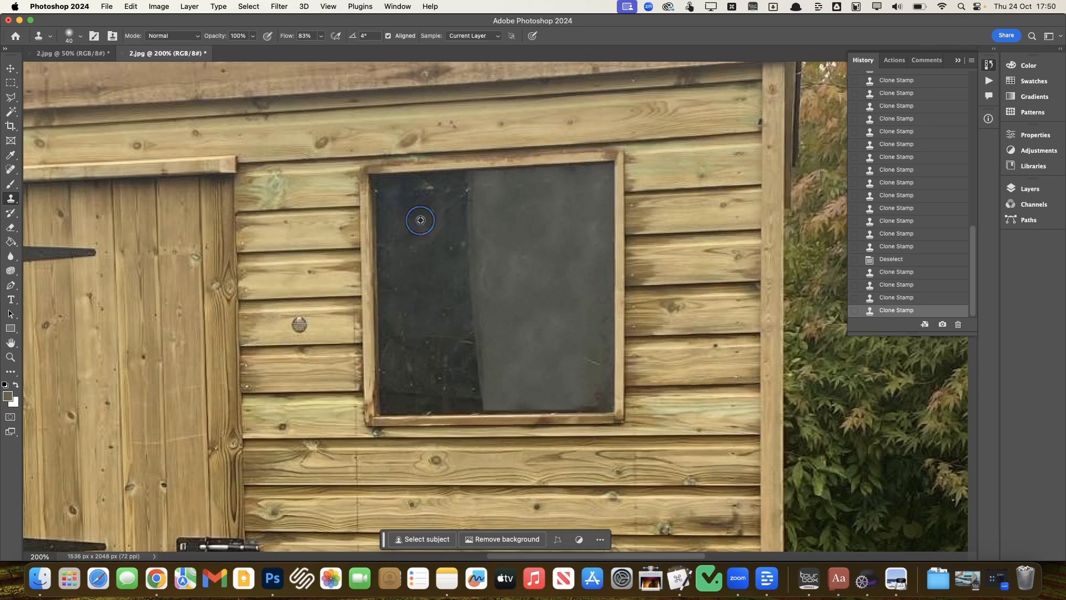
left_click(427, 186)
left_click(437, 219)
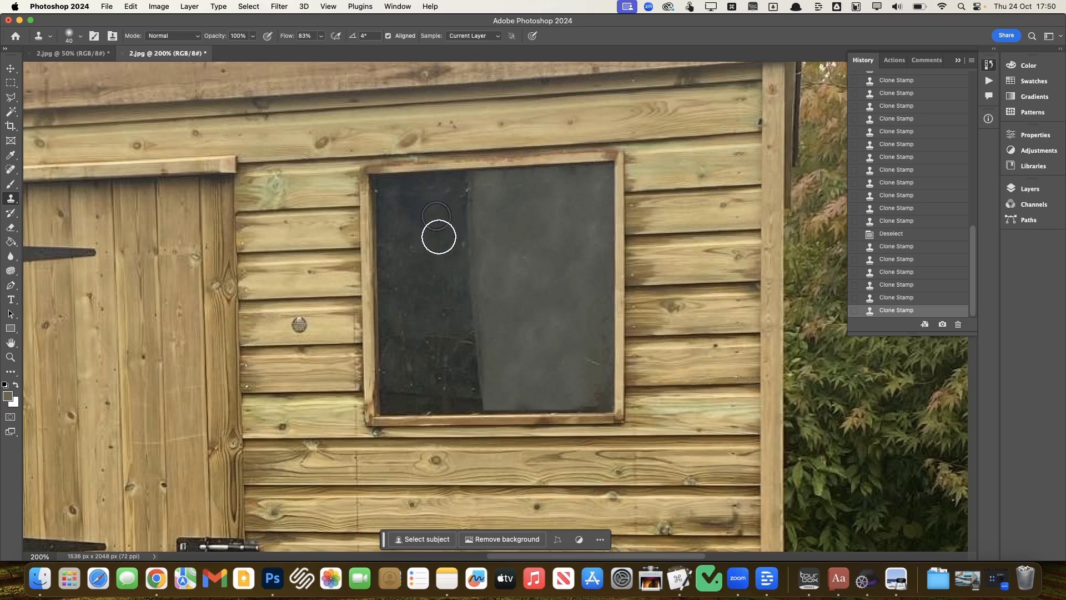
Clone out the scratches and marks in the lower part of the window's darker half.
left_click(438, 387)
left_click(440, 359)
left_click(434, 336)
left_click(409, 373)
left_click(409, 322)
left_click(405, 312)
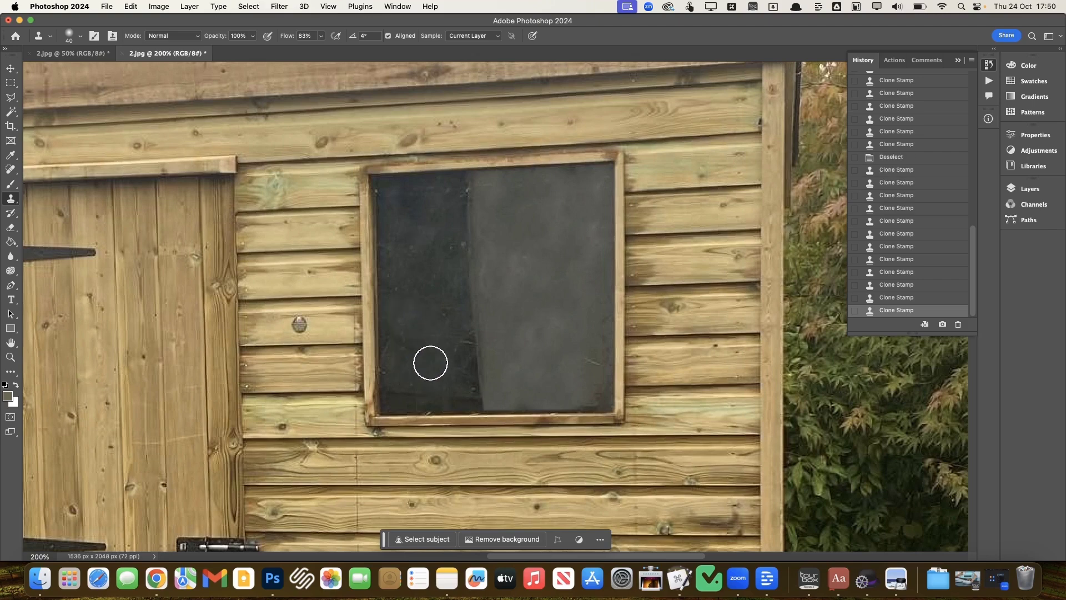
Examine the retouched window within the whole photo and the upper part of the shed up close.
key("super+minus")
key("super+minus")
key("super+minus")
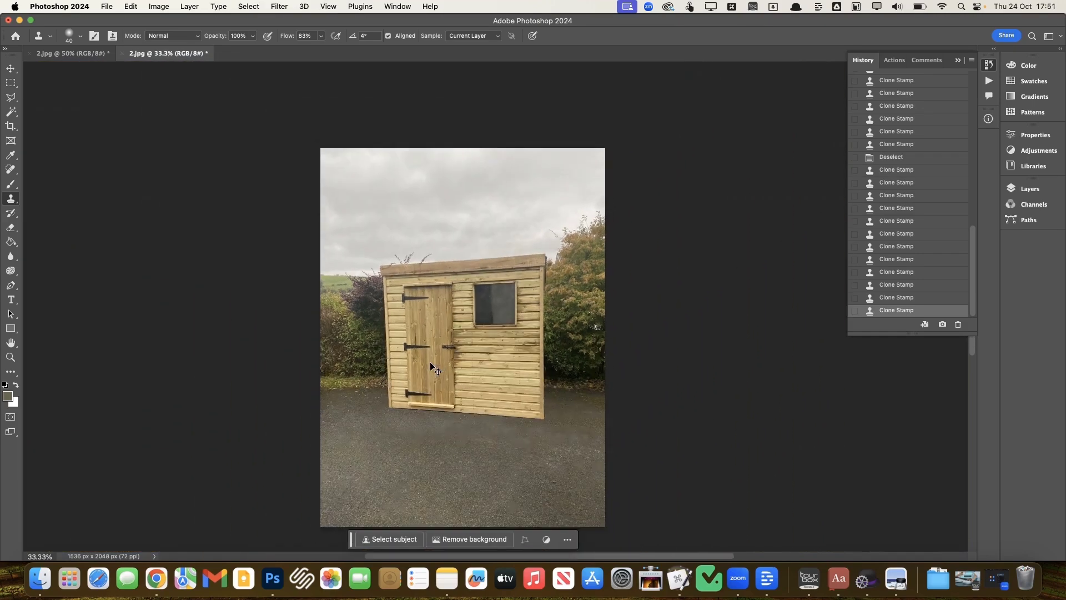
key("super+minus")
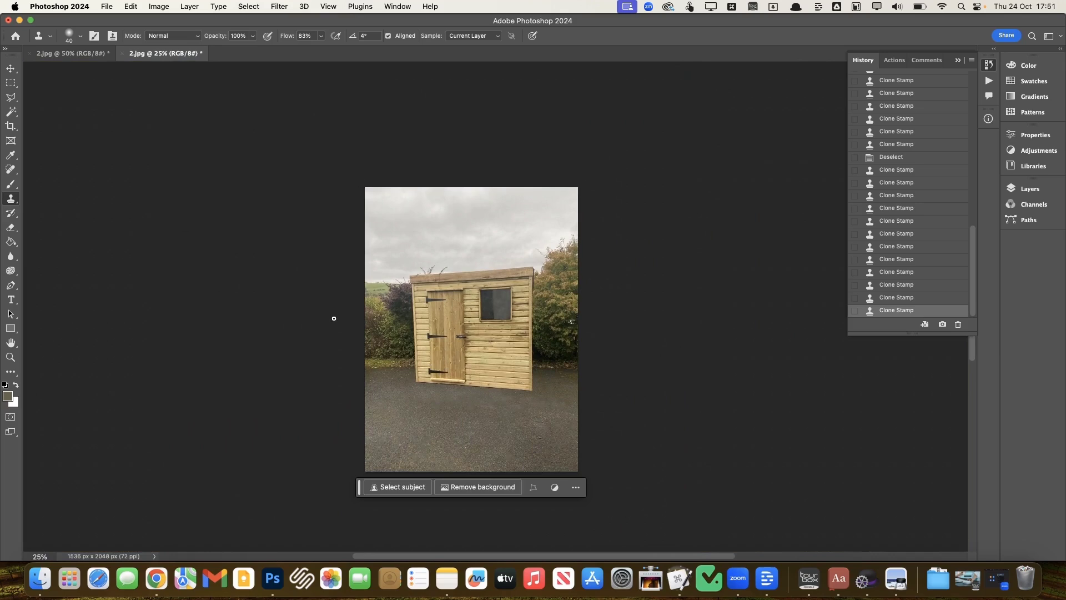
key("super+plus")
key("super+plus")
key("super+plus")
key("super+plus")
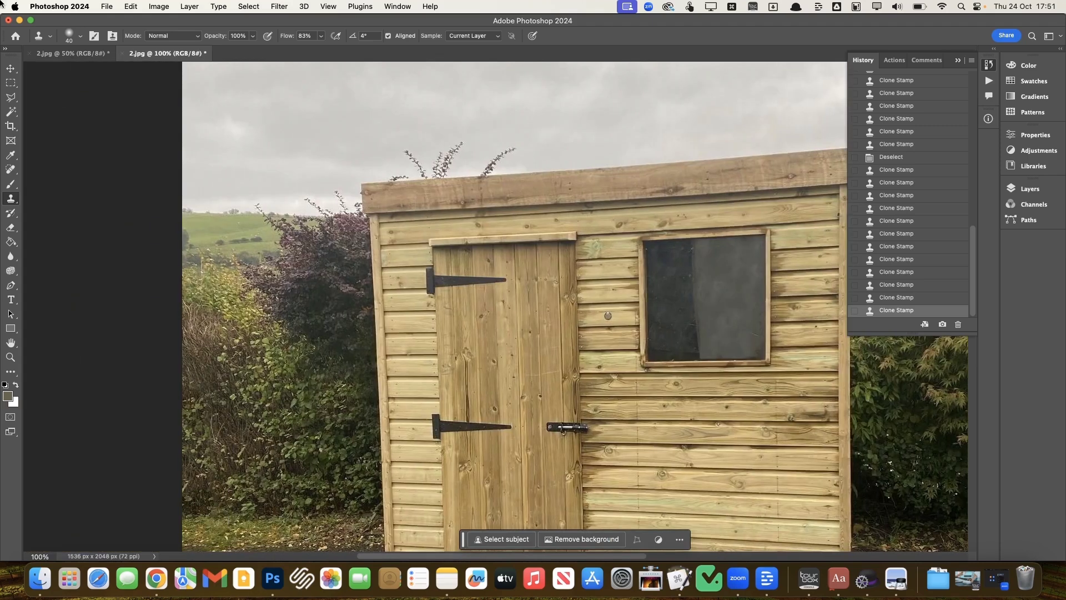
Trace the sky's lower boundary with the Polygonal Lasso, across the purple bush and along the shed's roof board to its far corner.
left_click(11, 97)
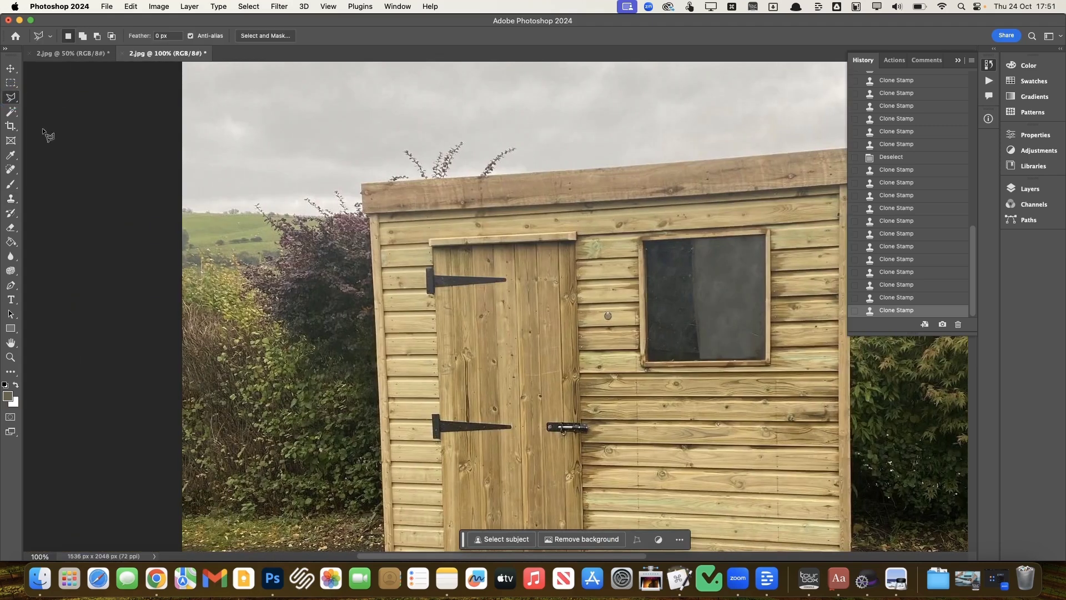
left_click(174, 285)
left_click(283, 273)
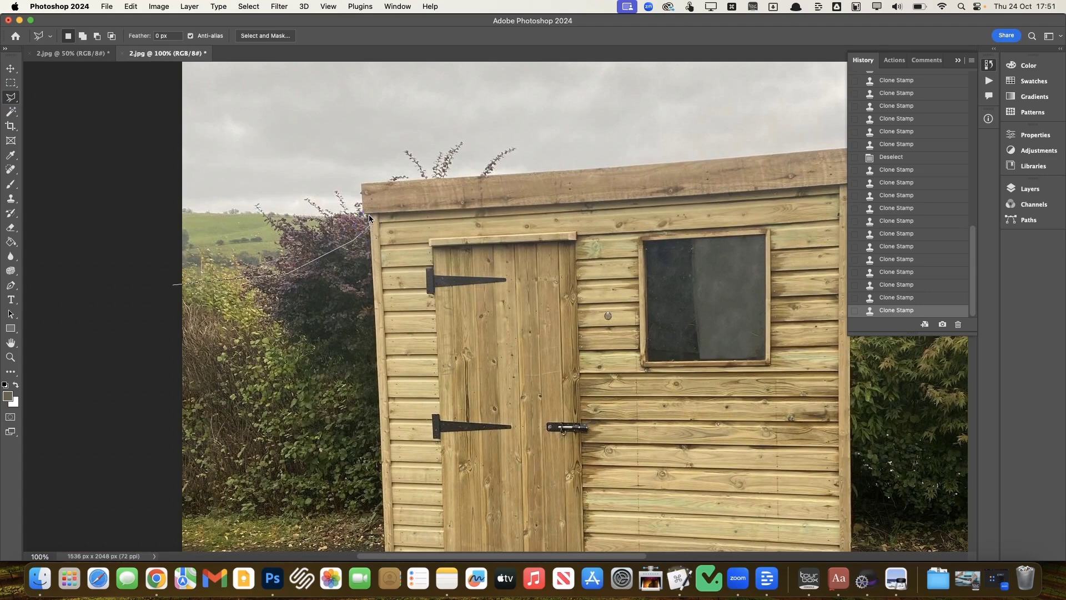
left_click(362, 183)
scroll(822, 183, "right", 10)
left_click(336, 158)
key("BackSpace")
left_click(335, 154)
left_click(339, 189)
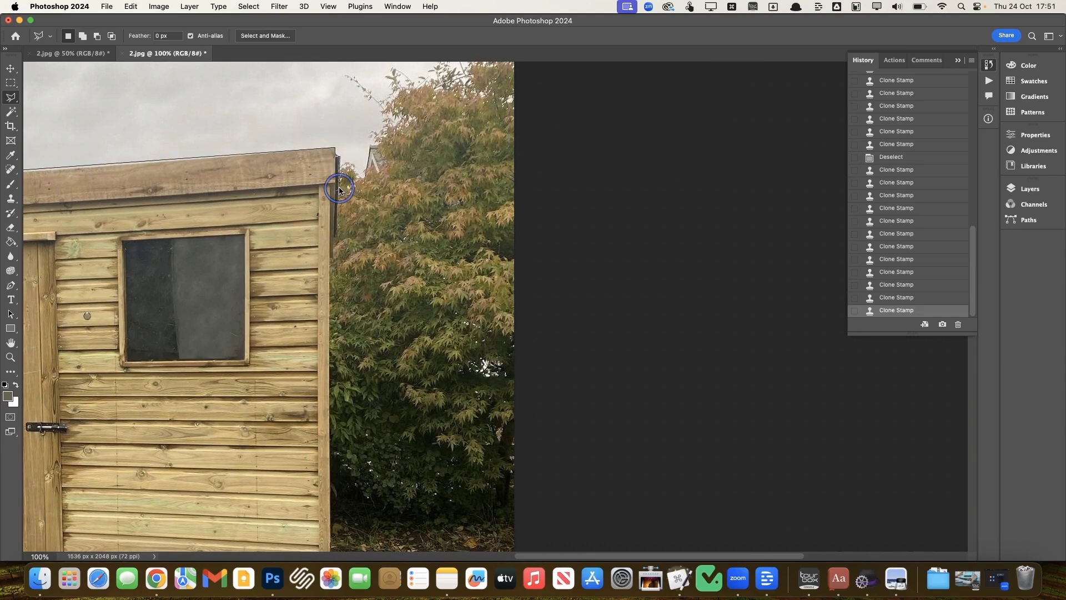
Extend the outline through the autumn tree and outside the photo's upper edge, closing the selection around the whole sky.
left_click(344, 198)
left_click(530, 127)
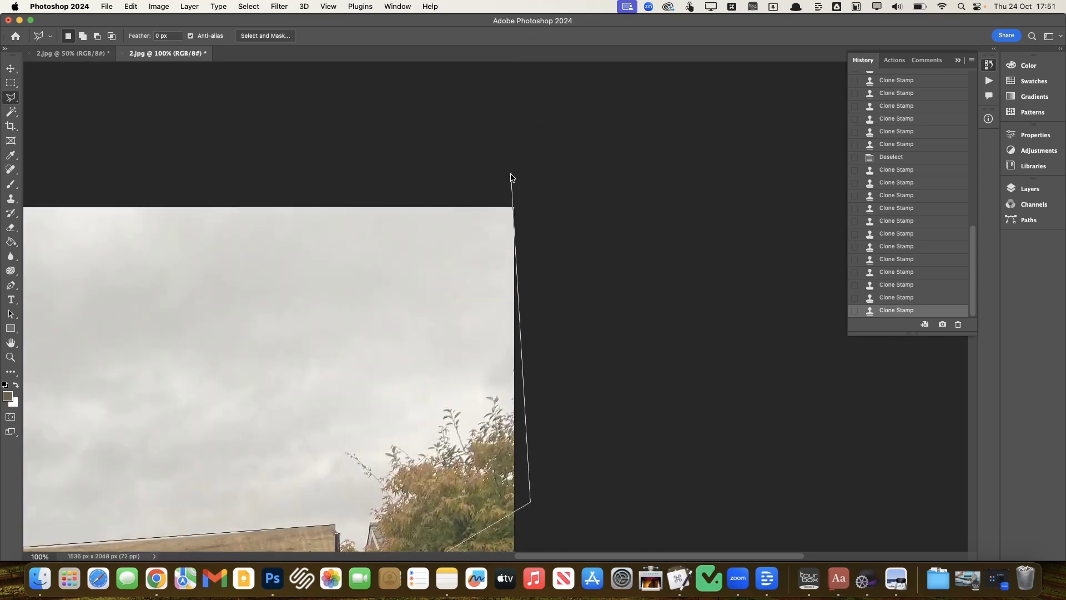
left_click(535, 176)
left_click(52, 135)
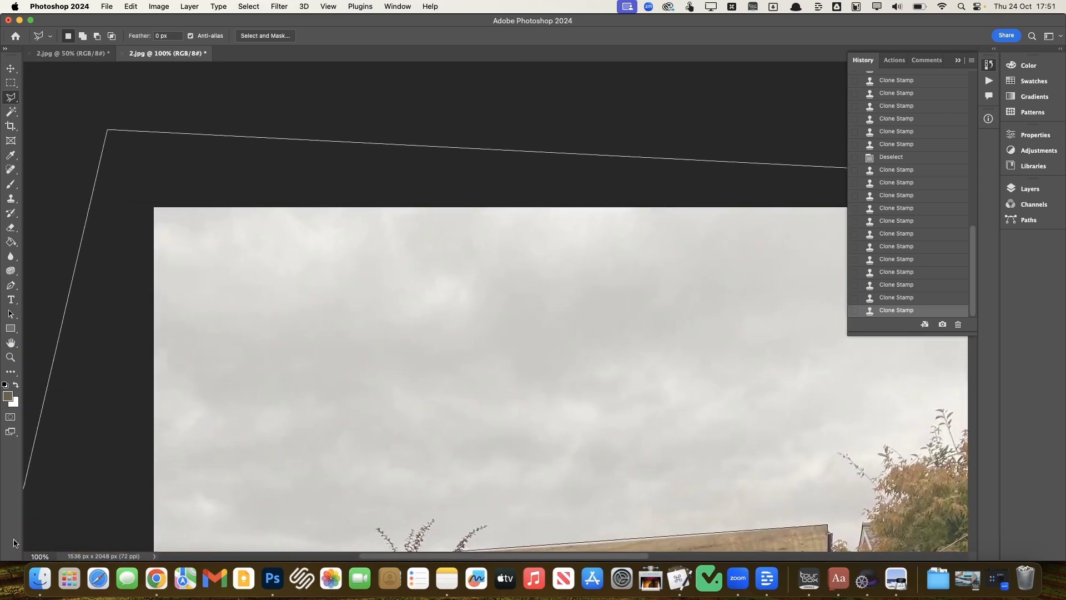
left_click(258, 174)
Replace the selected grey sky using Generative Fill with the prompt "blue sky".
key("super+minus")
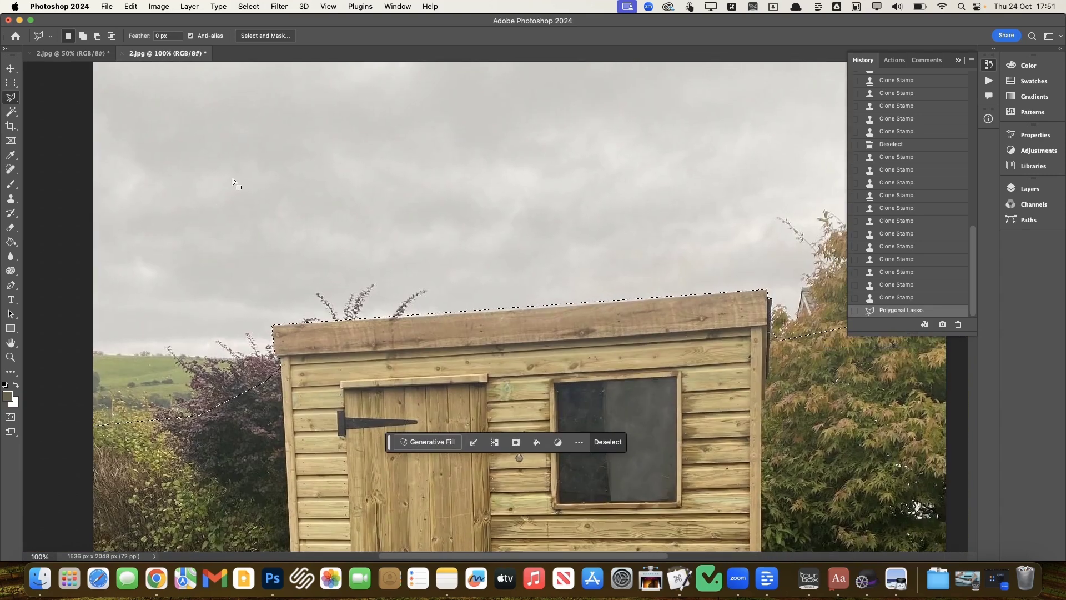
key("super+minus")
key("super+plus")
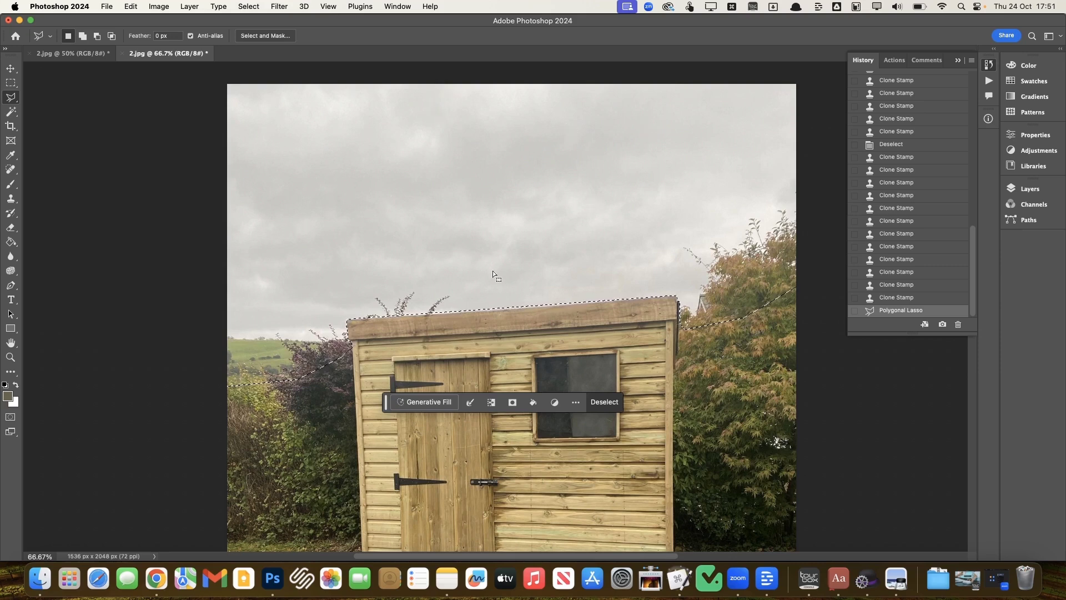
left_click(426, 401)
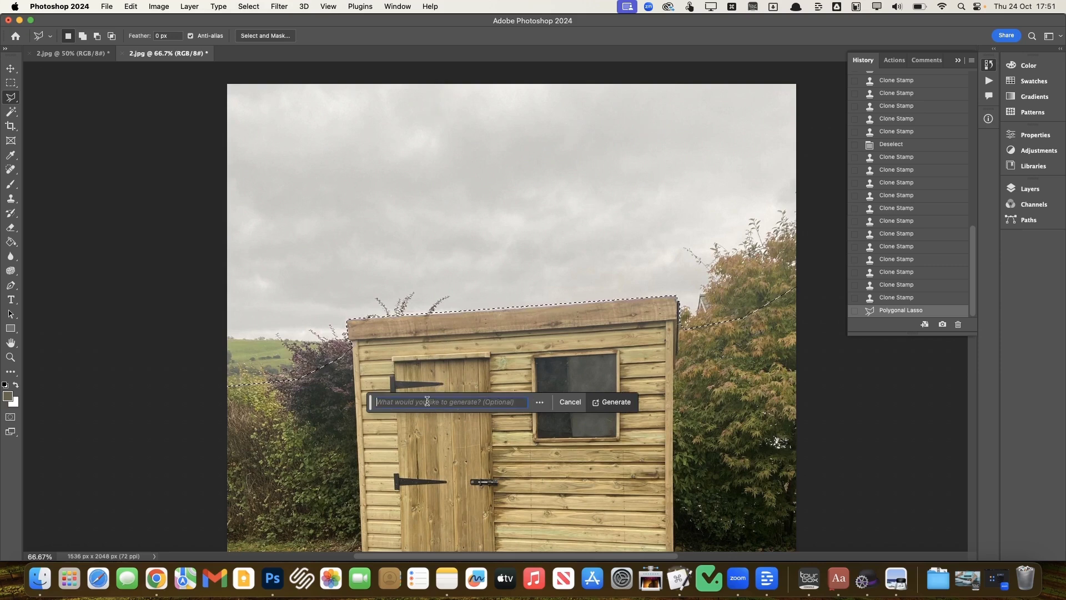
type("blue sky")
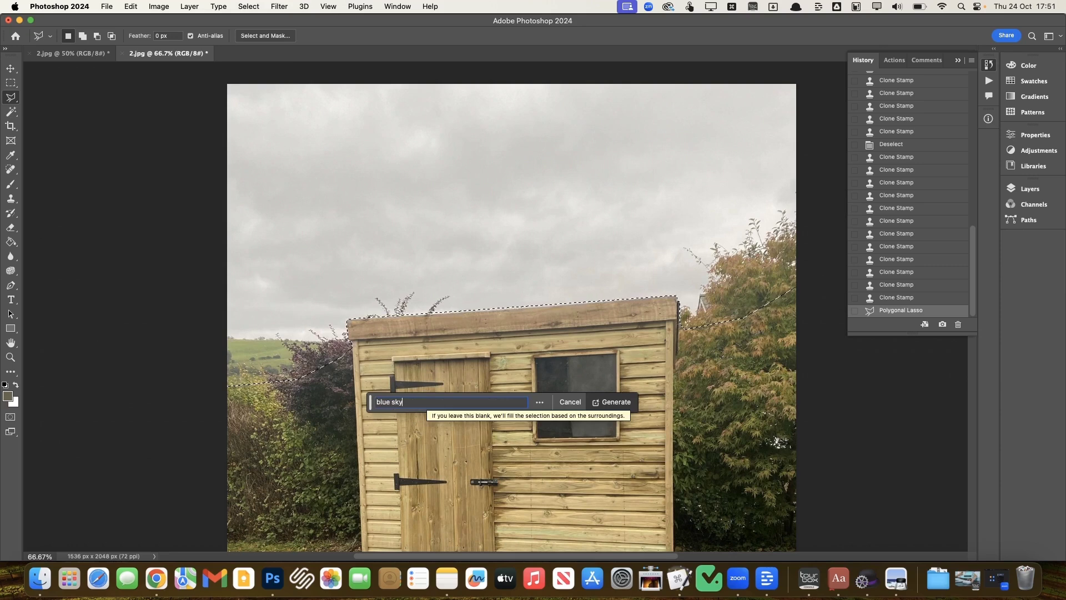
key("Return")
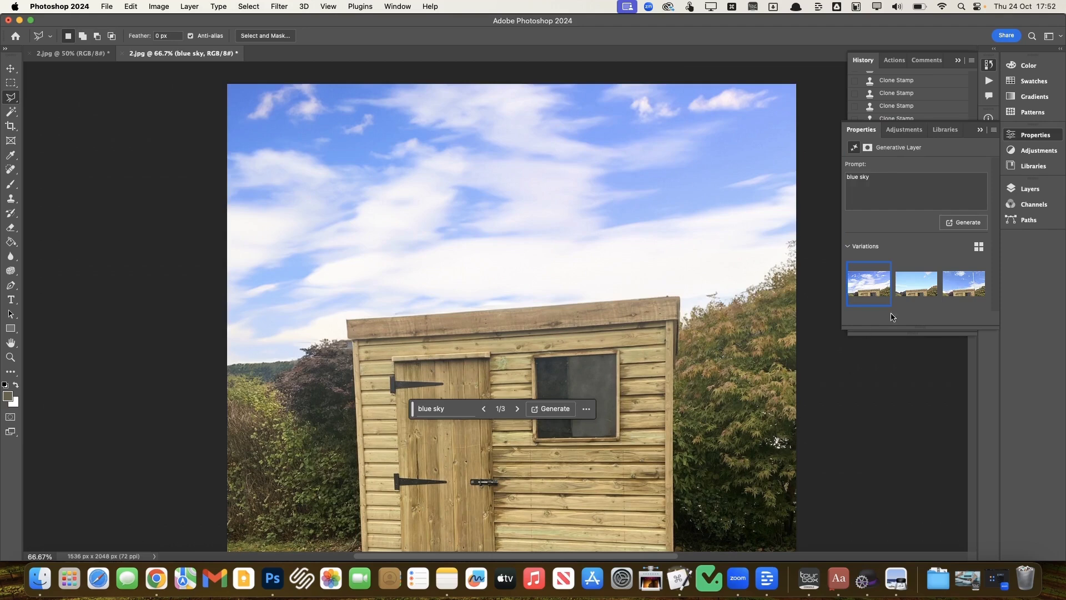
Compare the third and second generated sky variations against the shed.
left_click(971, 290)
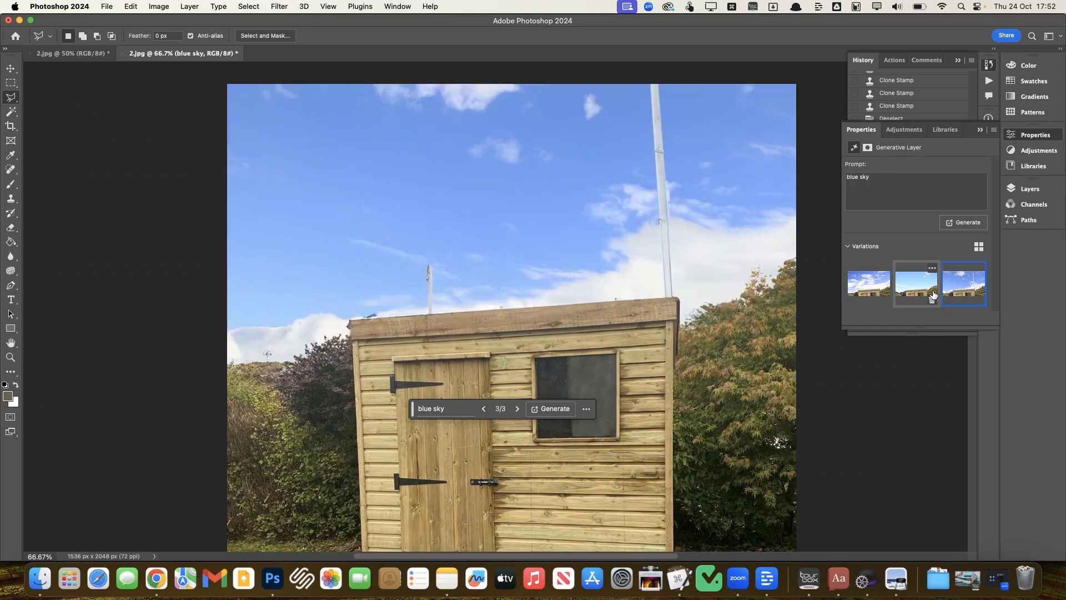
left_click(929, 287)
scroll(778, 385, "down", 3)
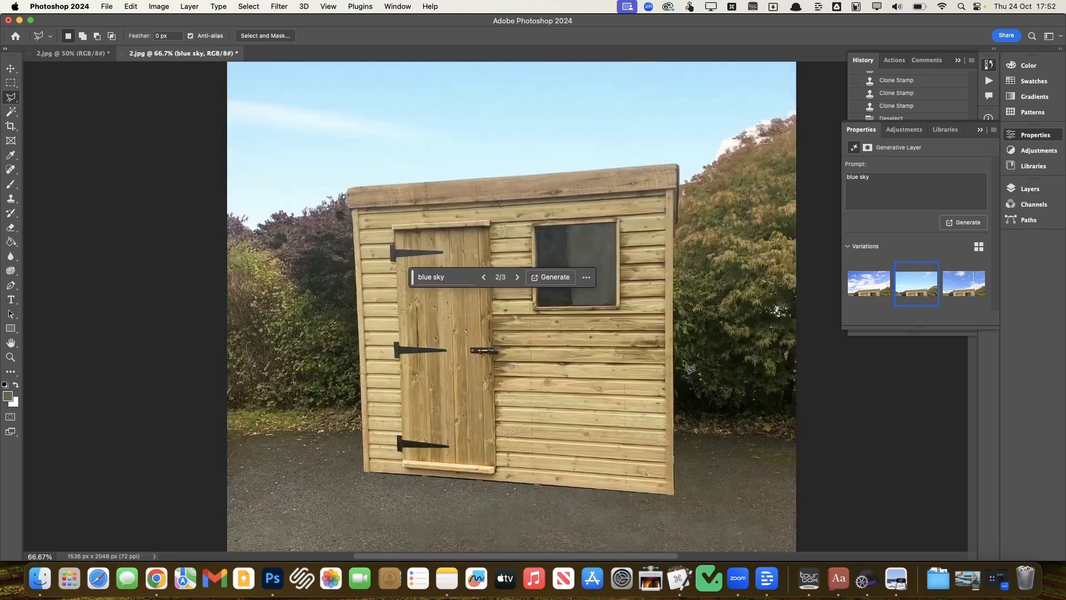
Generate a second set of blue sky variations and preview its alternatives.
left_click(962, 224)
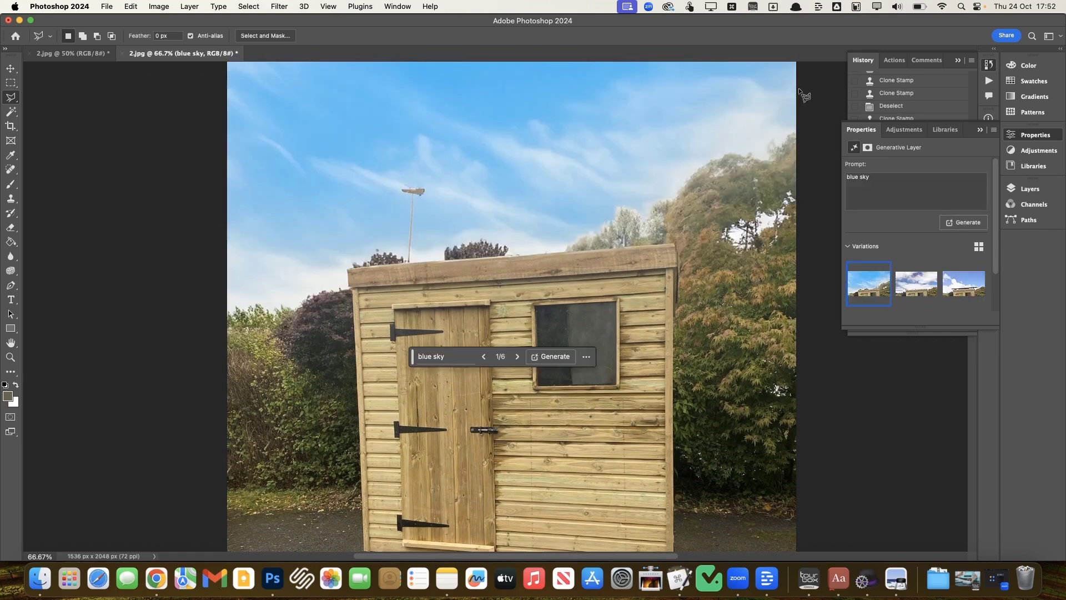
left_click(922, 280)
left_click(952, 292)
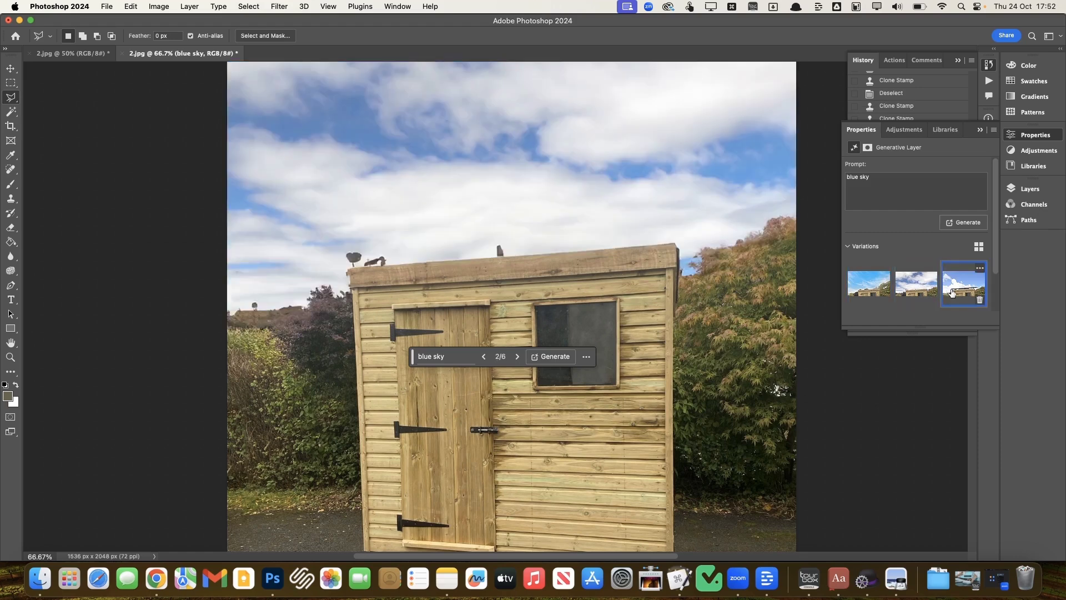
Generate another set of blue sky variations and flatten the image with its second variation applied.
left_click(966, 227)
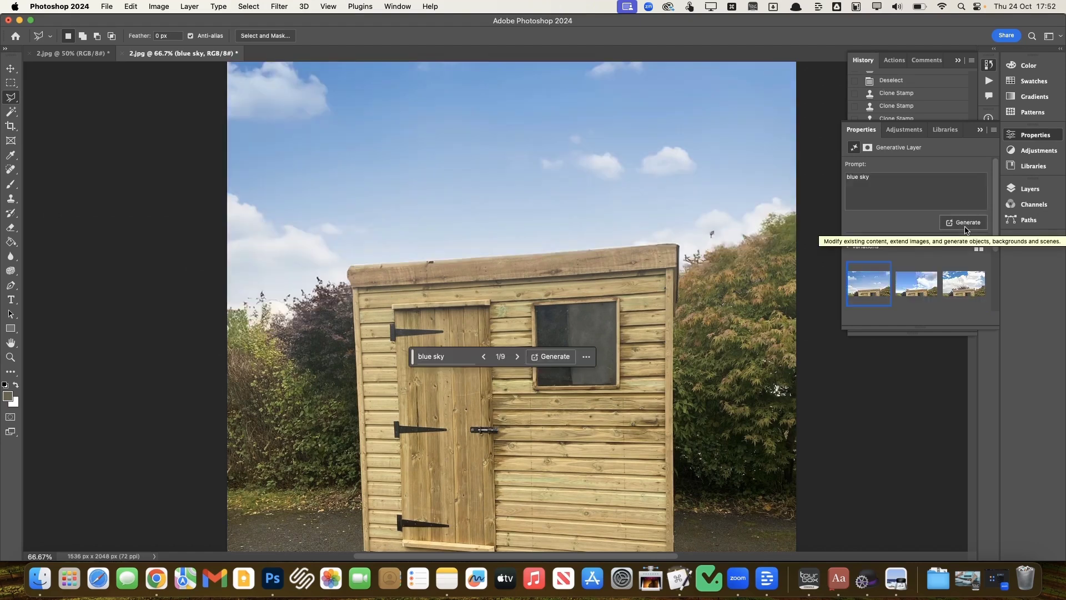
left_click(923, 292)
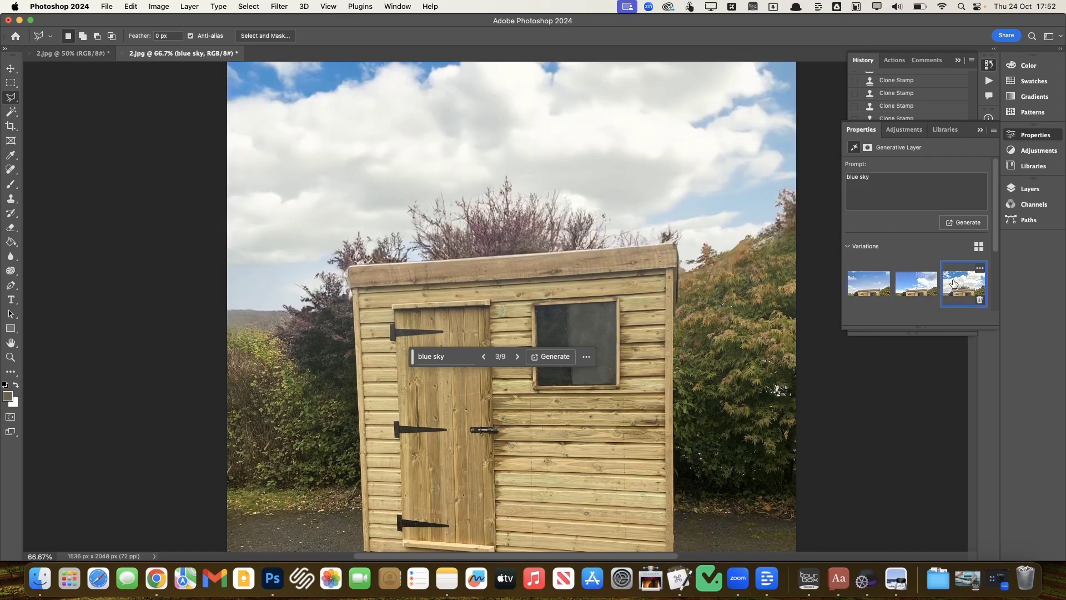
left_click(917, 283)
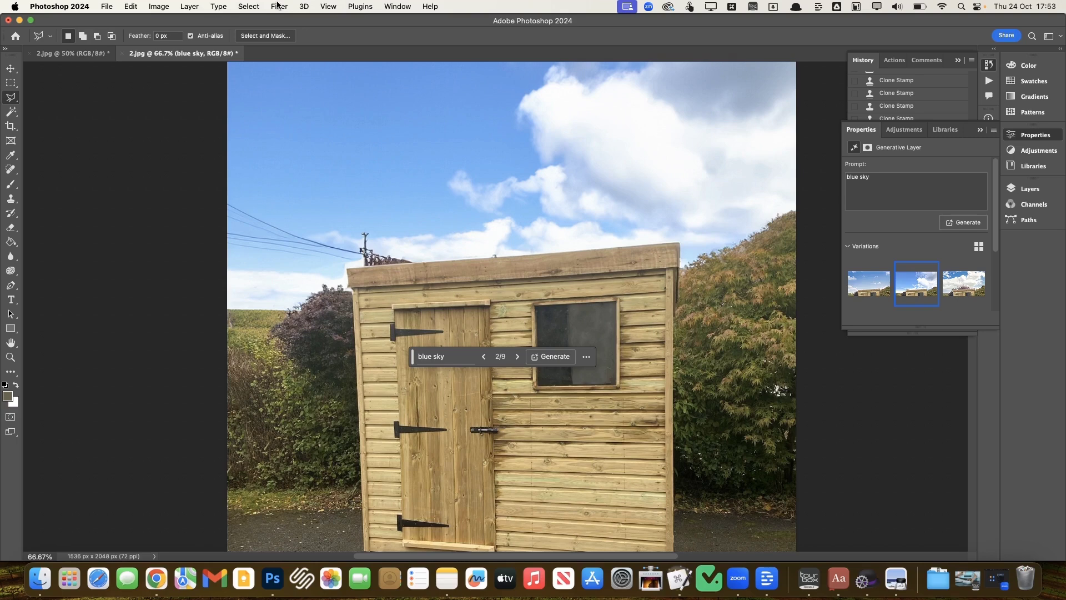
left_click(188, 6)
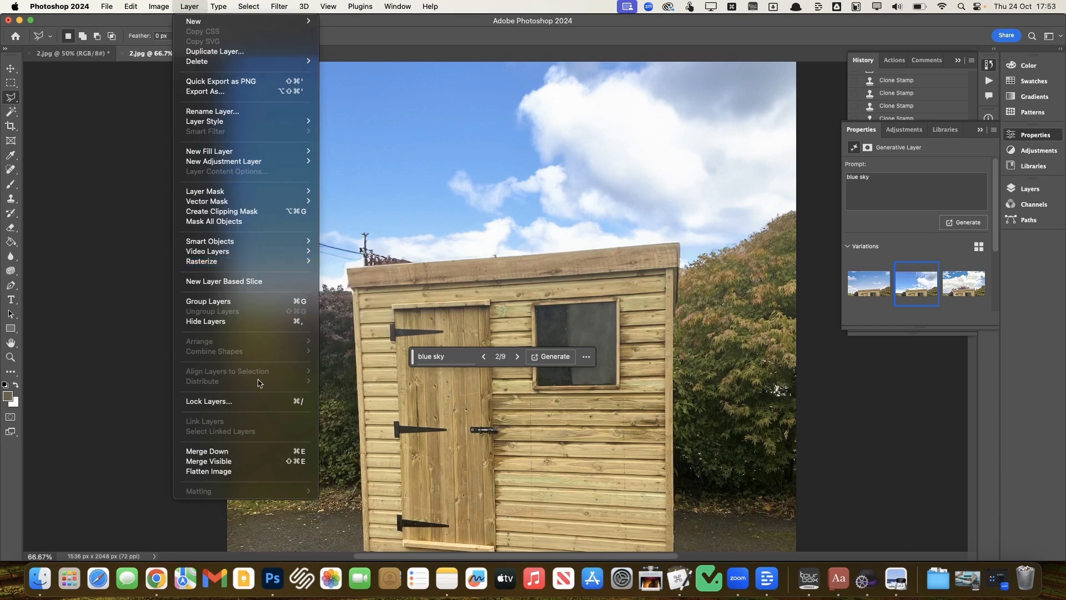
left_click(251, 472)
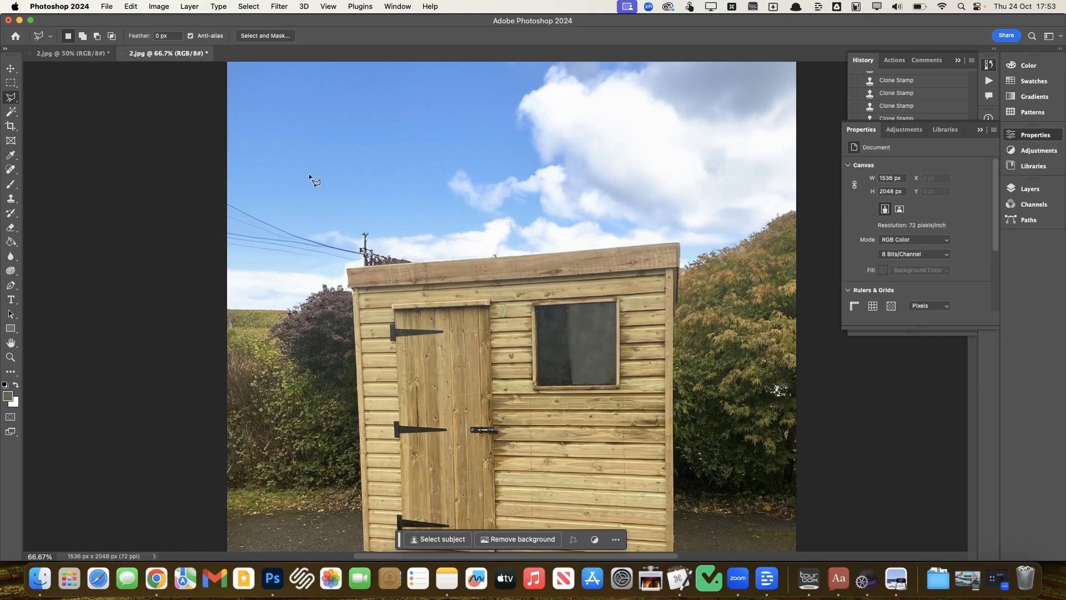
Remove the overhead wires and the pole top from the sky near the roof with a 125 px Spot Healing Brush.
key("s")
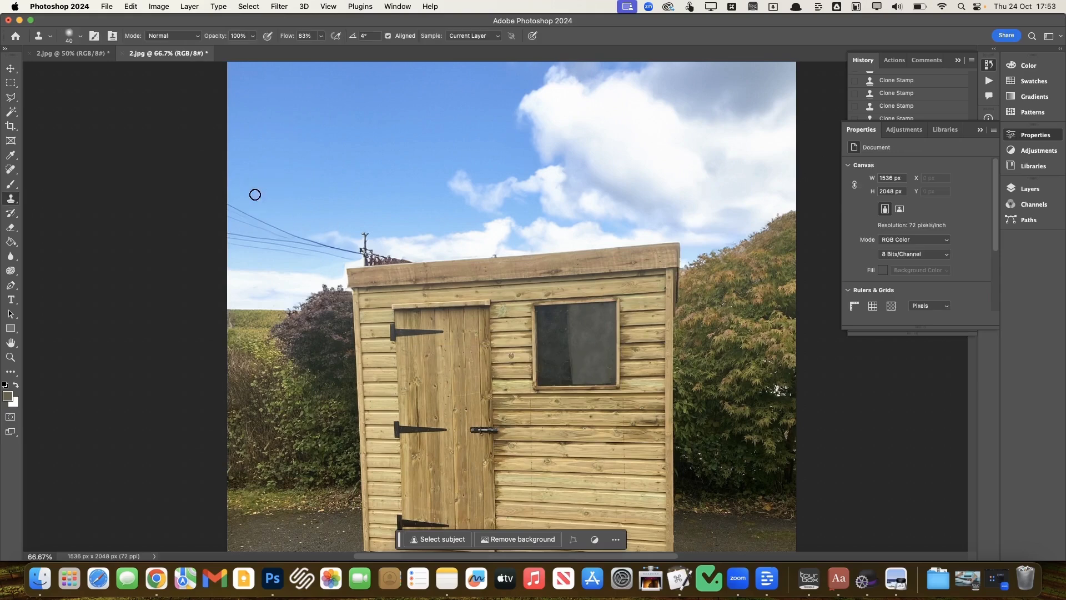
left_click_drag(234, 205, 324, 251)
key("j")
mouse_move(219, 214)
left_mouse_down()
mouse_move(331, 247)
mouse_move(213, 245)
mouse_move(247, 221)
mouse_move(218, 222)
mouse_move(326, 222)
mouse_move(289, 250)
left_mouse_up()
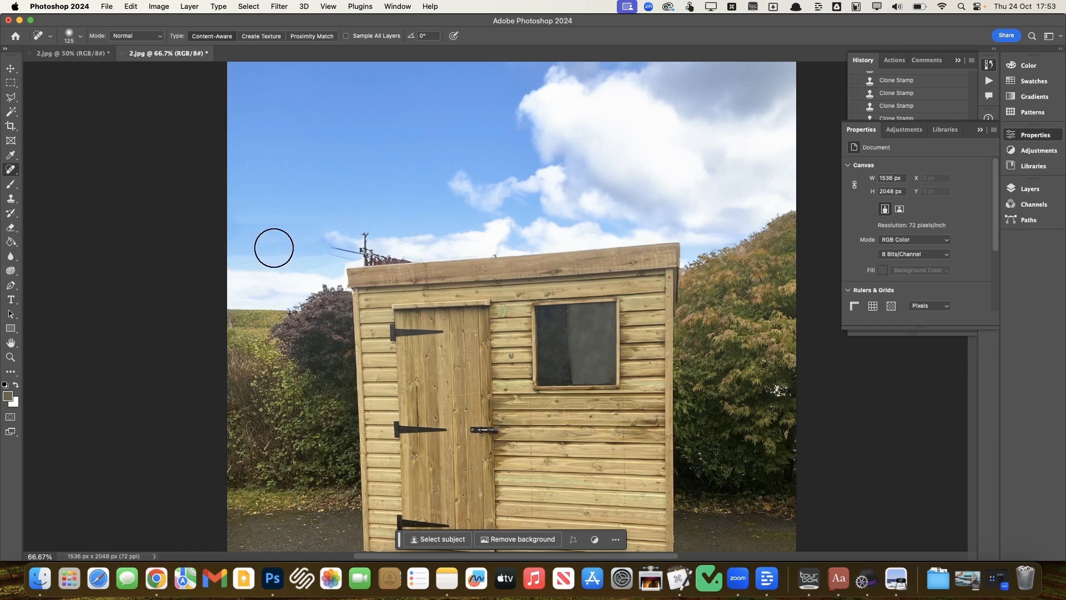
left_click(241, 242)
mouse_move(362, 239)
left_mouse_down()
mouse_move(367, 231)
mouse_move(353, 238)
left_mouse_up()
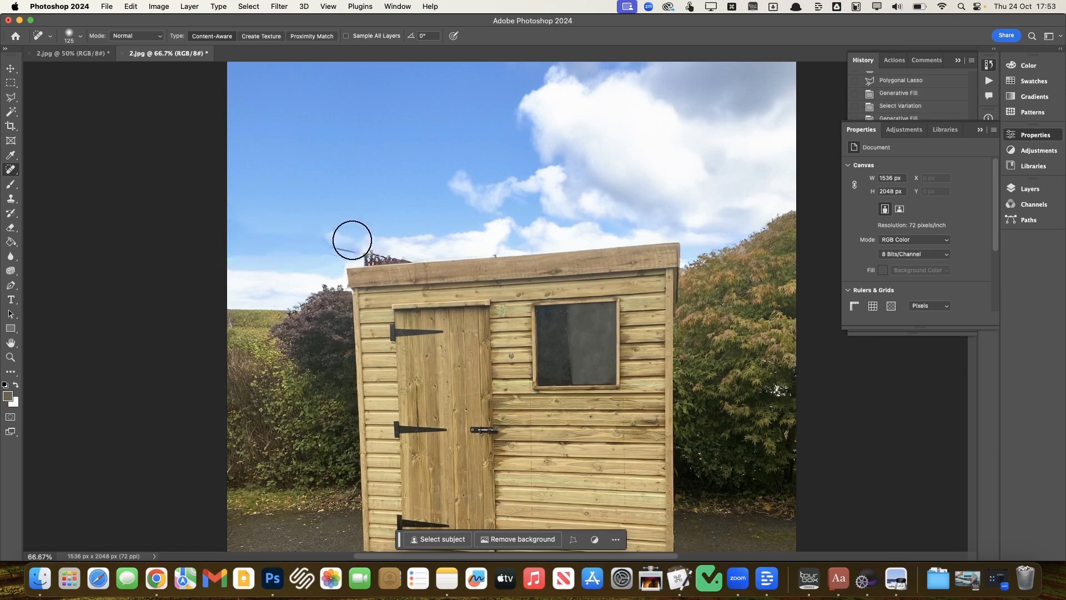
left_click(350, 245)
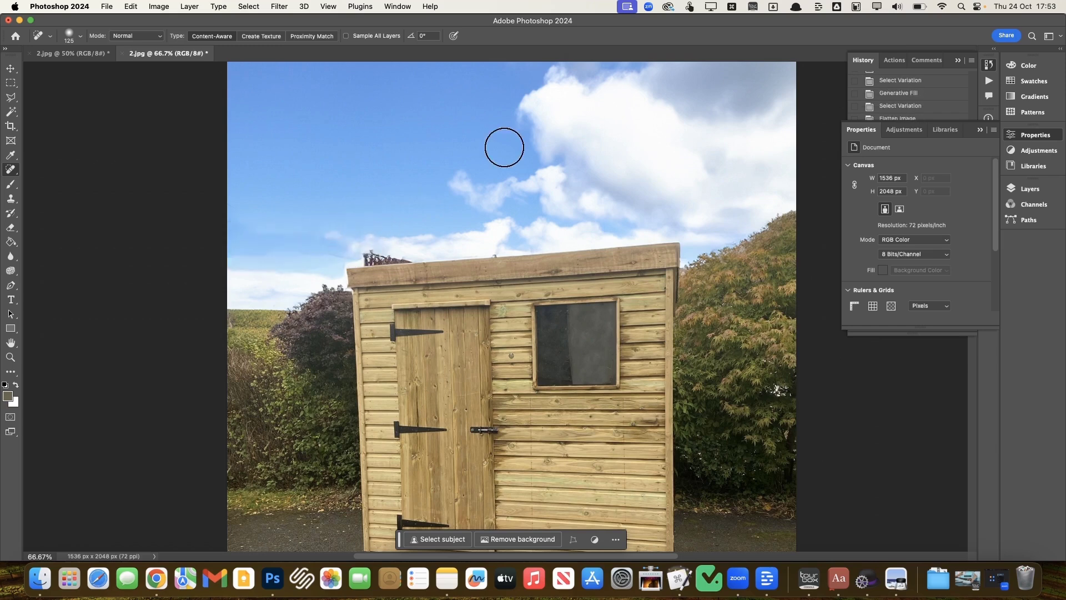
Outline the roof board's end and upper edge with the Polygonal Lasso, going over the leftover branches into the clouds above.
key("super+plus")
key("super+plus")
key("super+plus")
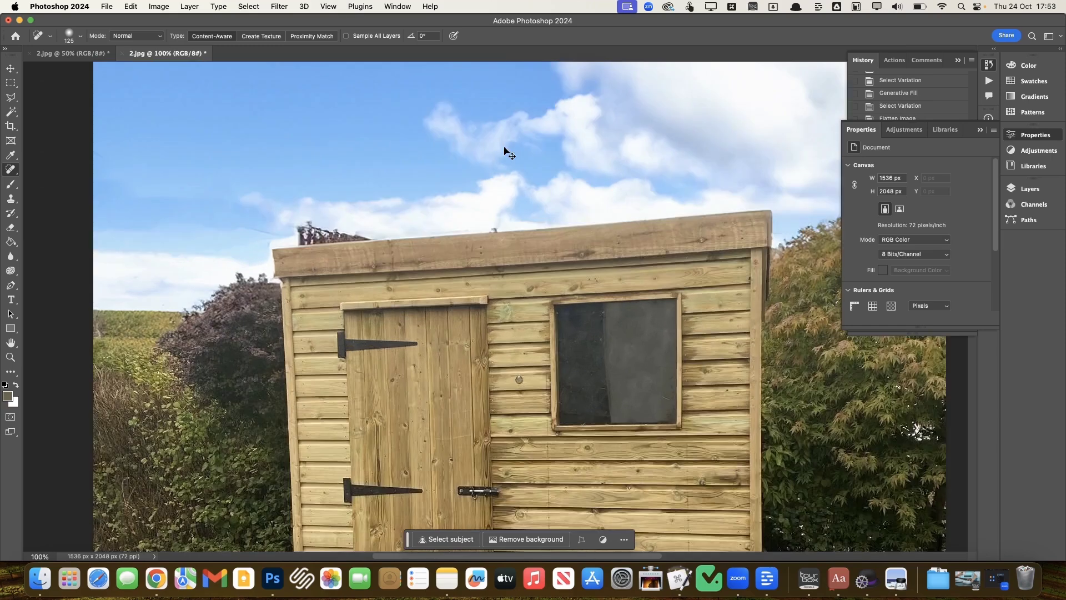
scroll(504, 147, "left", 5)
scroll(504, 147, "up", 4)
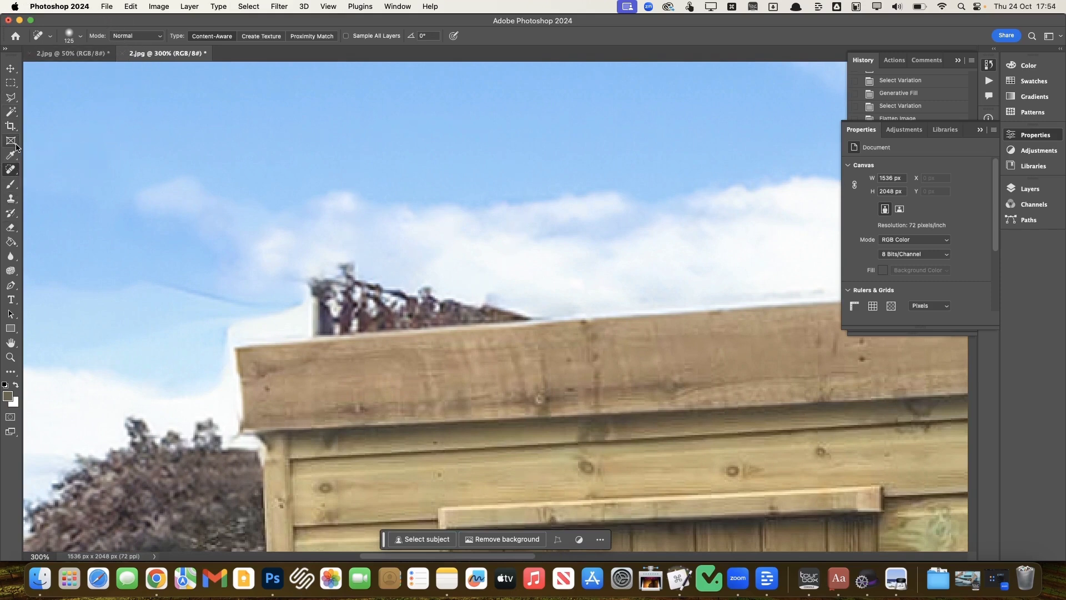
left_click(12, 99)
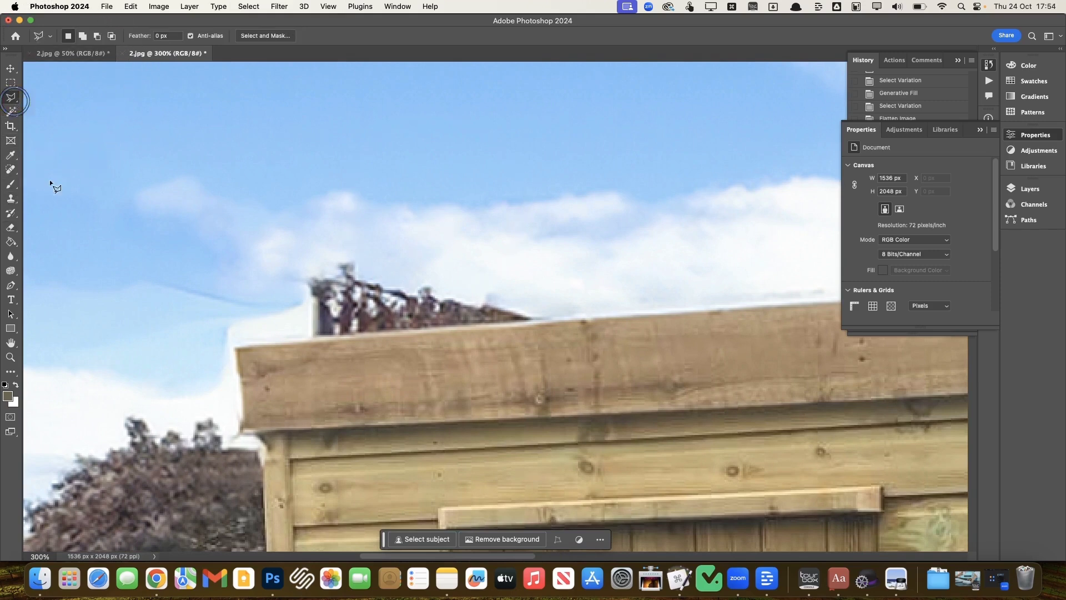
left_click(243, 429)
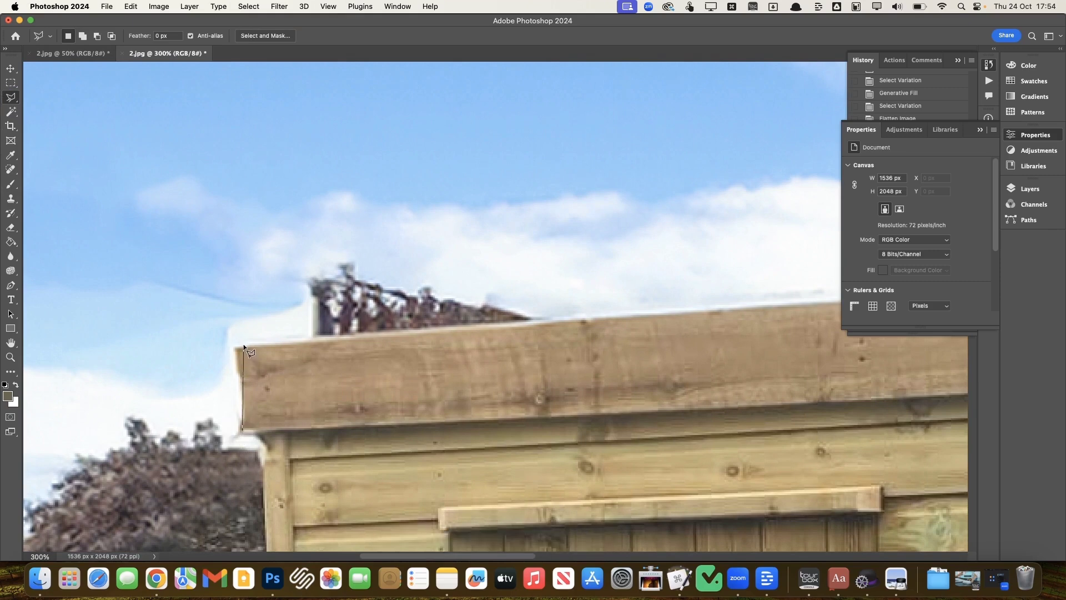
left_click(244, 346)
left_click(577, 320)
left_click(616, 255)
left_click(411, 195)
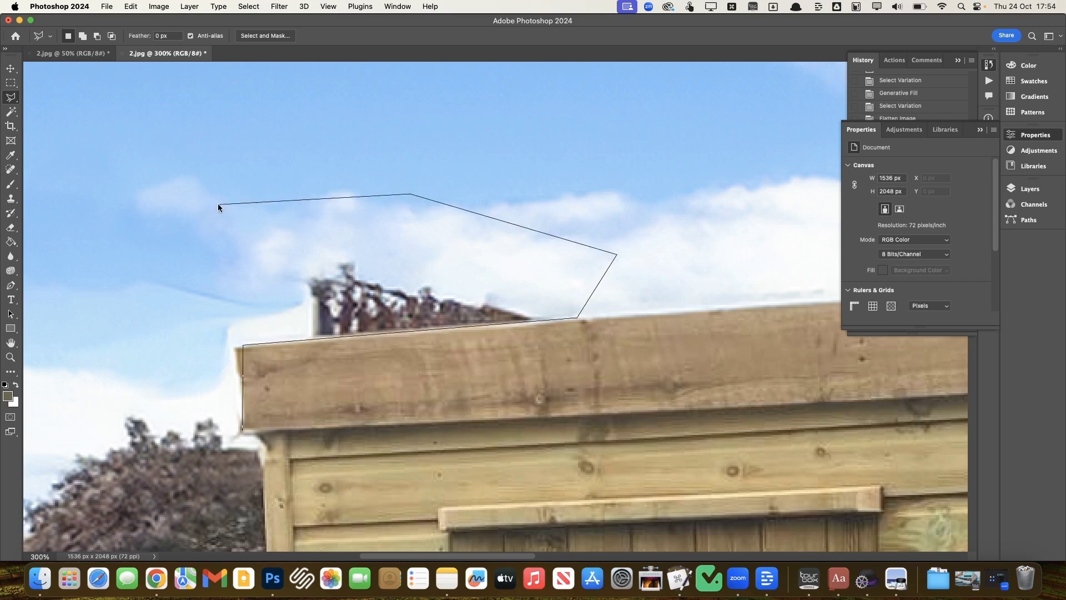
Extend the Polygonal Lasso outline past the photo's edge, along the white cloud above the bush, and close it at the roof board's lower corner.
left_click(181, 203)
scroll(83, 195, "left", 10)
left_click(180, 178)
left_click(49, 221)
left_click(131, 417)
left_click(522, 418)
left_click(660, 408)
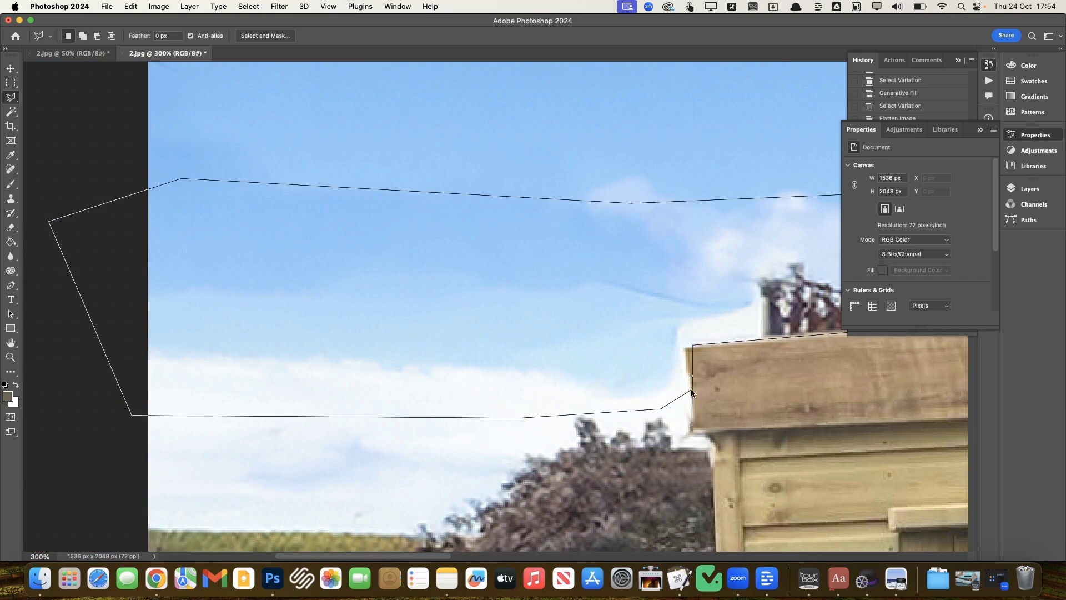
left_click(689, 431)
scroll(497, 279, "right", 5)
scroll(335, 318, "right", 2)
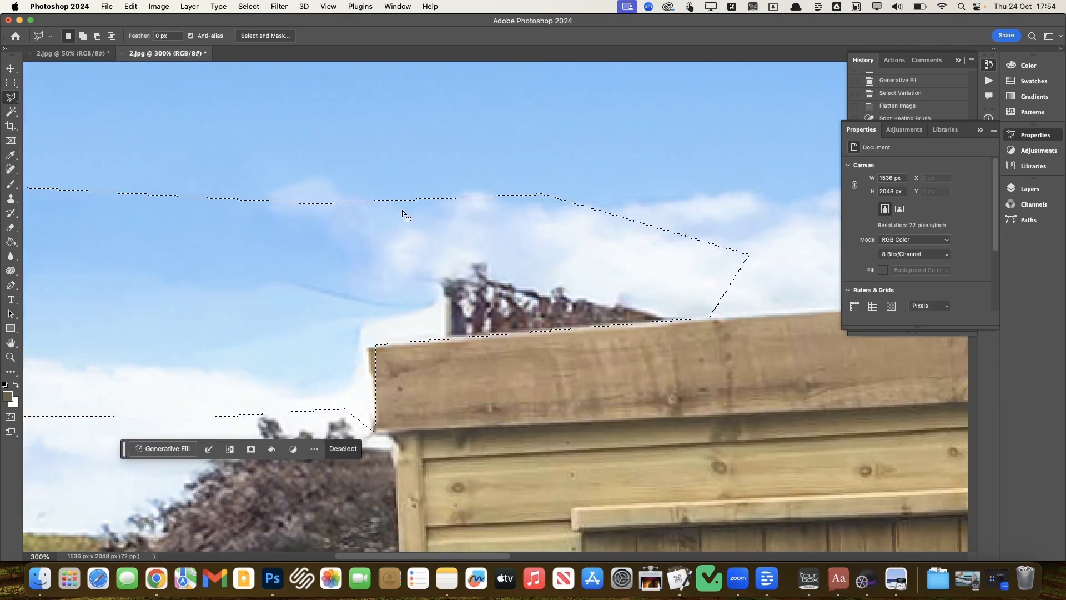
Remove the wire remnant and branches above the roof inside the selection with the 125 px Spot Healing Brush, and deselect.
key("j")
mouse_move(444, 280)
left_mouse_down()
mouse_move(466, 318)
mouse_move(640, 321)
mouse_move(258, 295)
mouse_move(309, 360)
mouse_move(189, 370)
left_mouse_up()
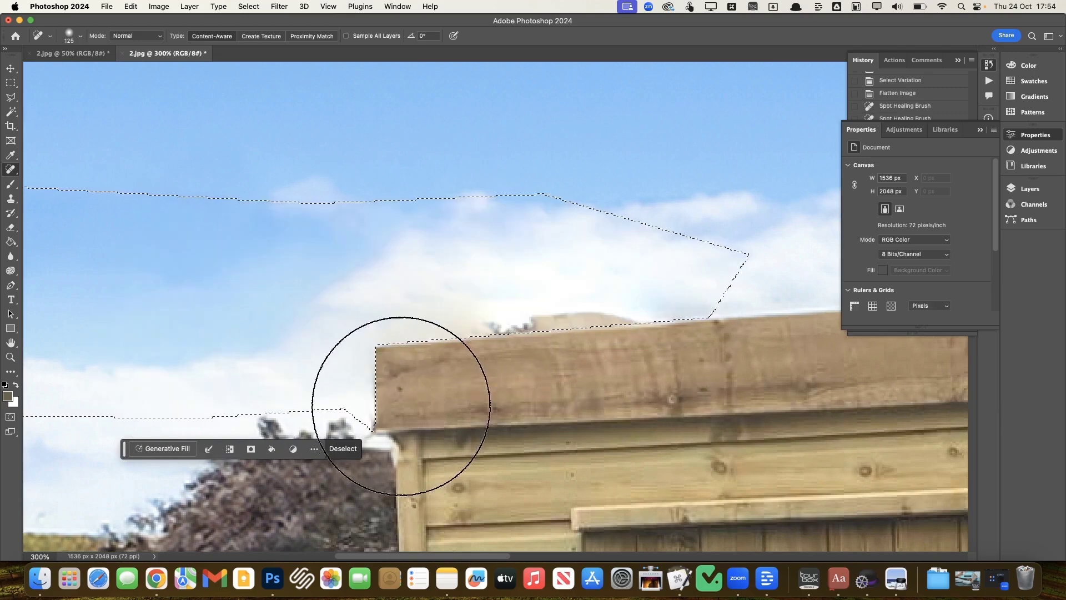
left_click_drag(489, 345, 619, 345)
left_click_drag(405, 345, 621, 342)
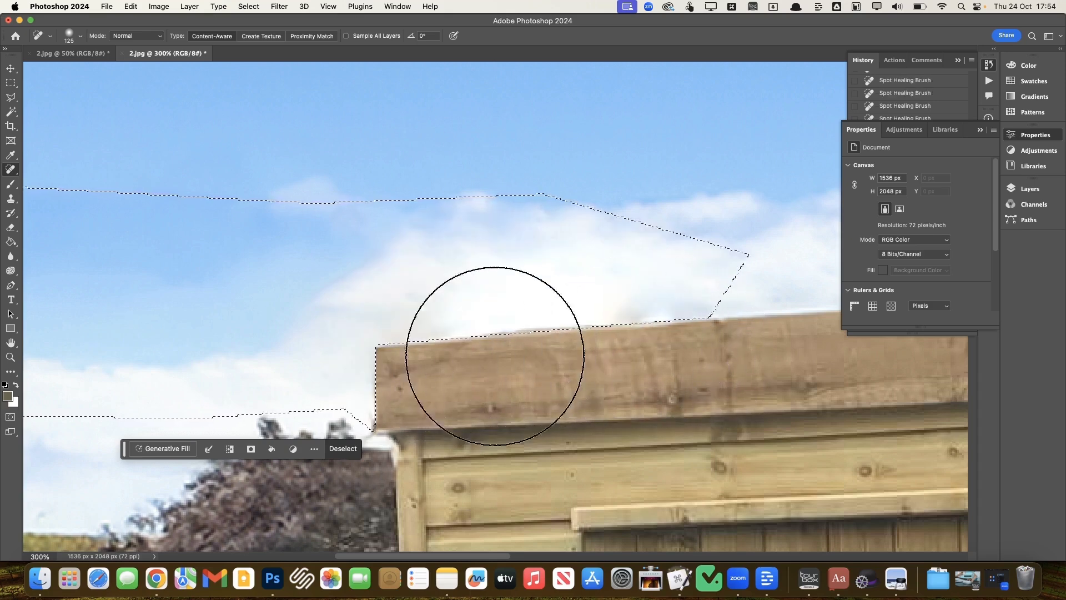
key("super+1")
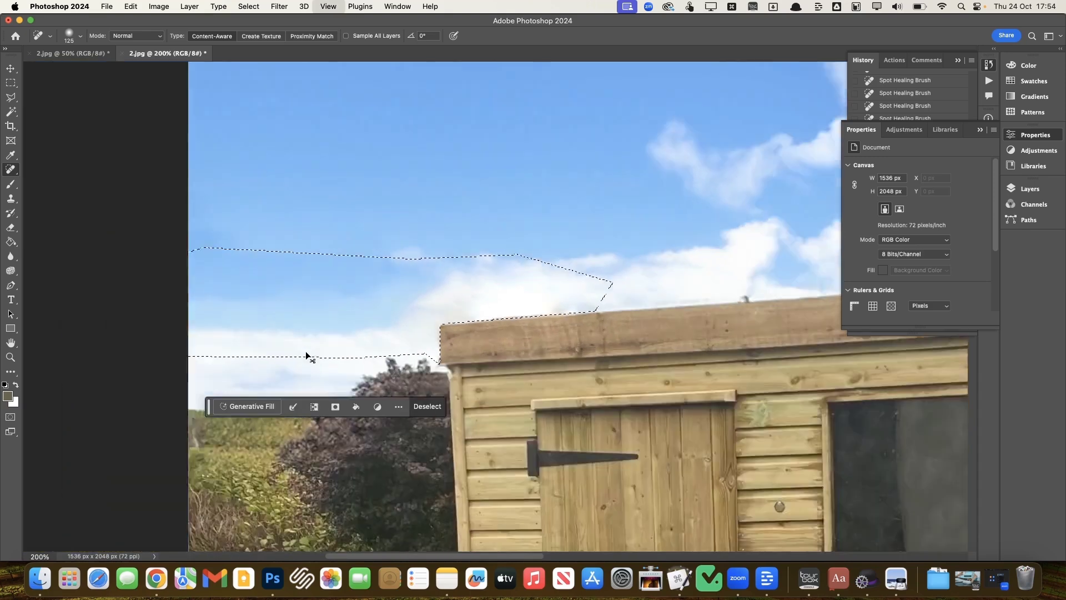
key("super+d")
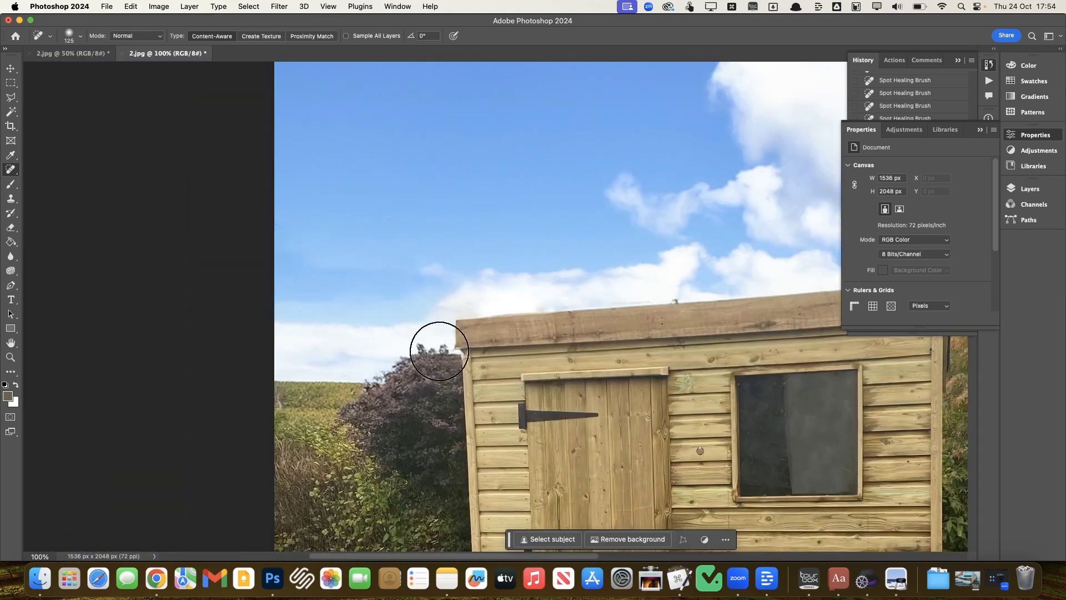
Even out the pale band and small cloud wisp in the sky beside the roof's end with the Spot Healing Brush.
left_click_drag(376, 278, 288, 278)
mouse_move(412, 283)
left_mouse_down()
mouse_move(262, 276)
mouse_move(295, 291)
mouse_move(301, 276)
mouse_move(379, 296)
mouse_move(396, 282)
left_mouse_up()
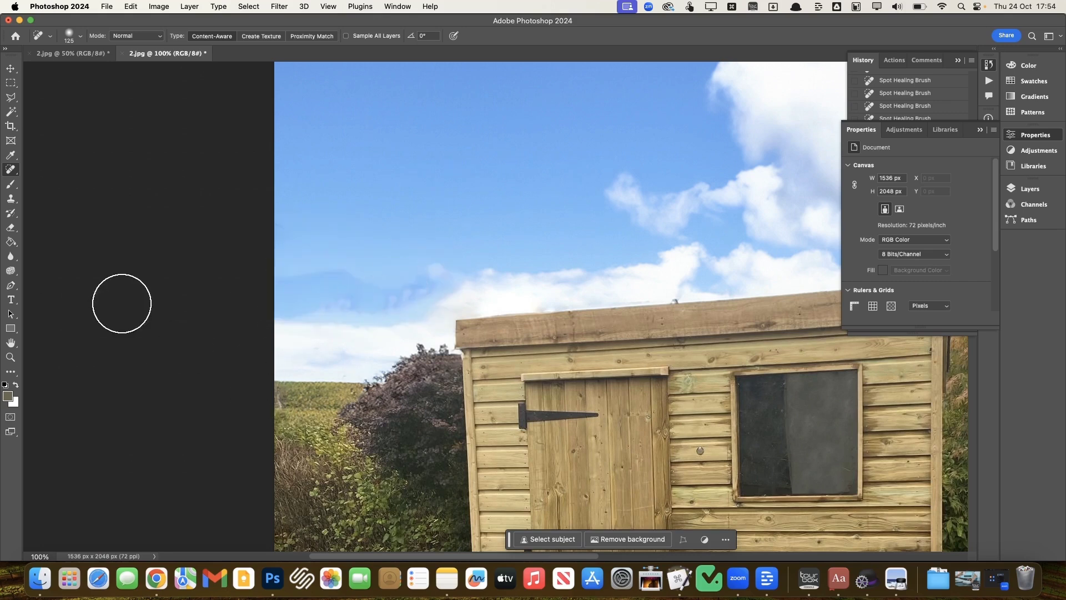
mouse_move(328, 294)
left_mouse_down()
mouse_move(310, 274)
mouse_move(394, 278)
left_mouse_up()
mouse_move(440, 242)
left_mouse_down()
mouse_move(422, 262)
mouse_move(385, 268)
mouse_move(421, 266)
left_mouse_up()
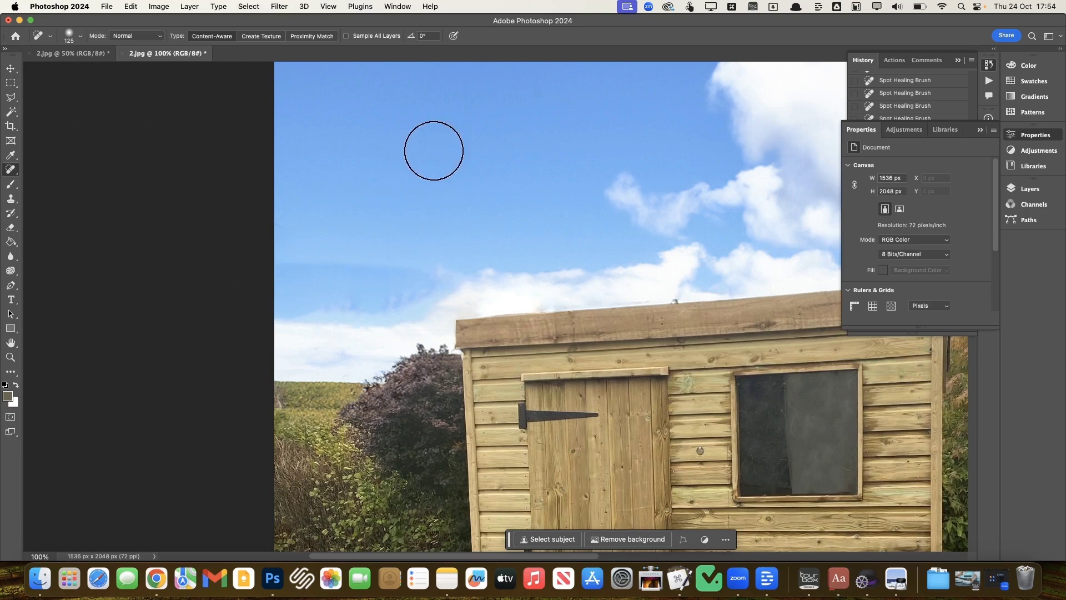
Smooth the remaining sky blotches beside the roof with a 125 px Healing Brush sampled from the clear blue sky above.
right_click(11, 170)
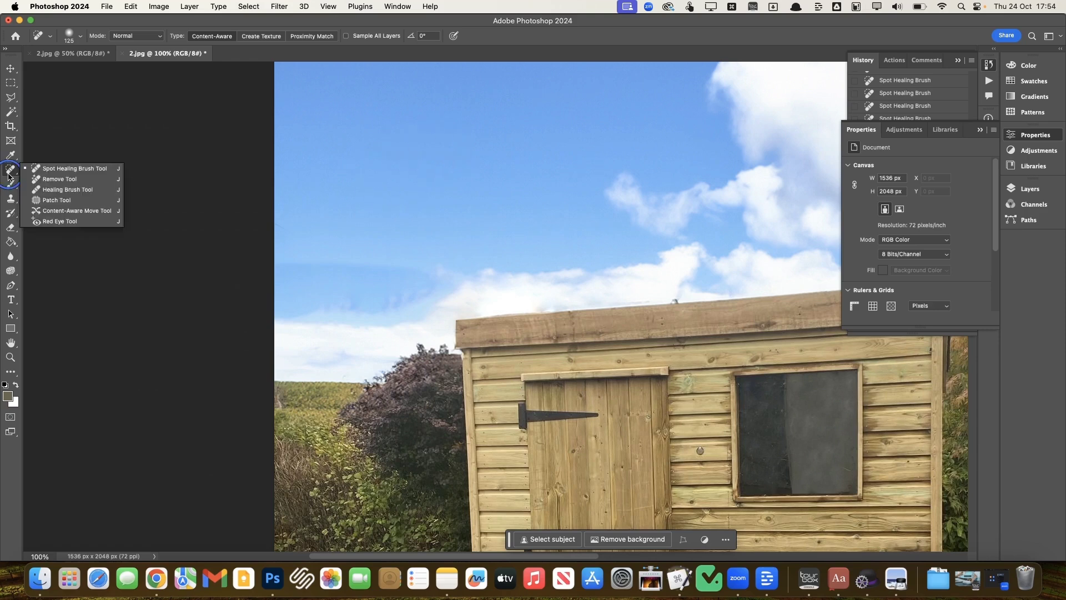
left_click(68, 190)
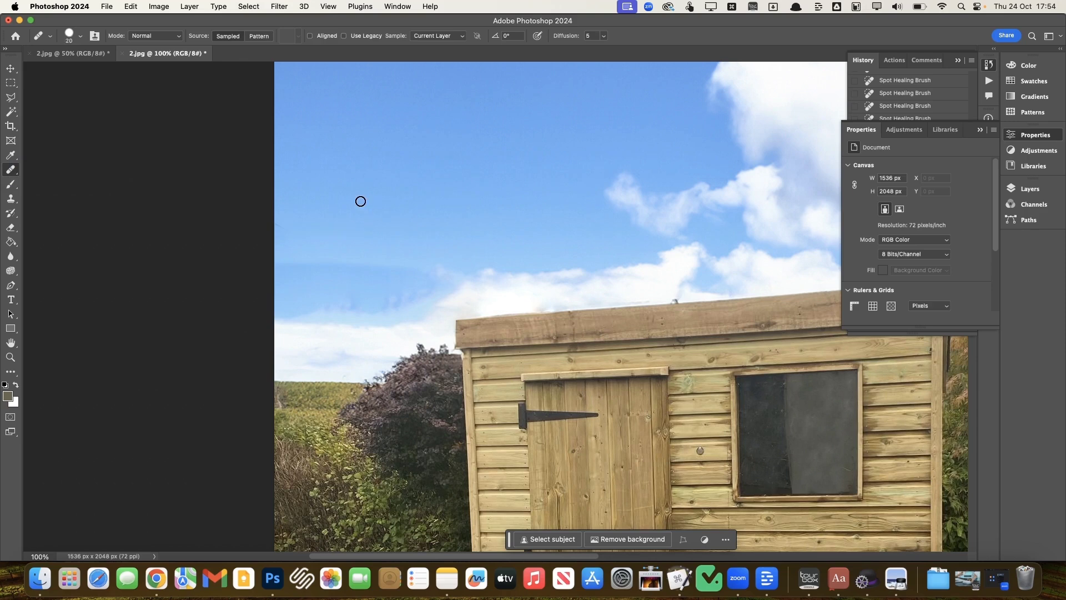
key("bracketright")
key("bracketright")
key("bracketright")
key("bracketright")
key("bracketright")
key("bracketright")
key("bracketright")
key("bracketright")
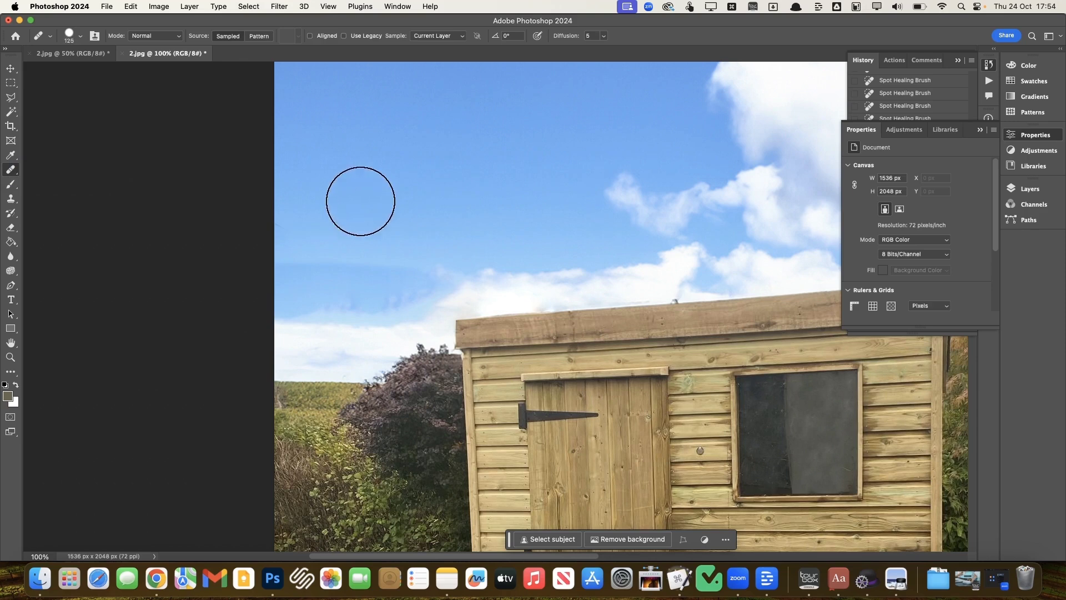
left_click(333, 200, "alt")
left_click(416, 273)
left_click_drag(416, 273, 297, 281)
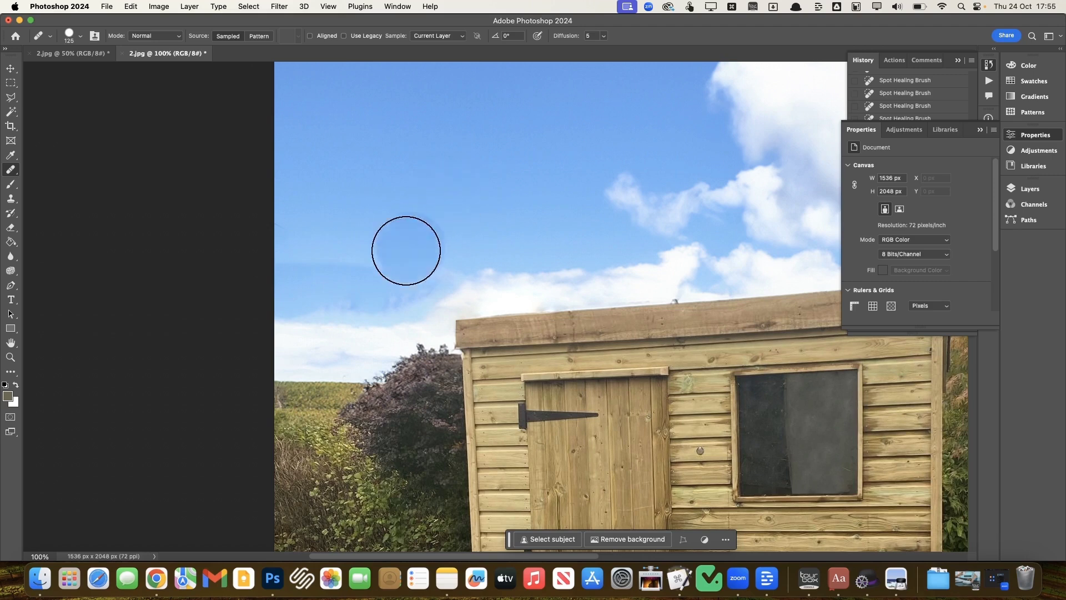
mouse_move(411, 277)
left_mouse_down()
mouse_move(296, 283)
mouse_move(380, 288)
left_mouse_up()
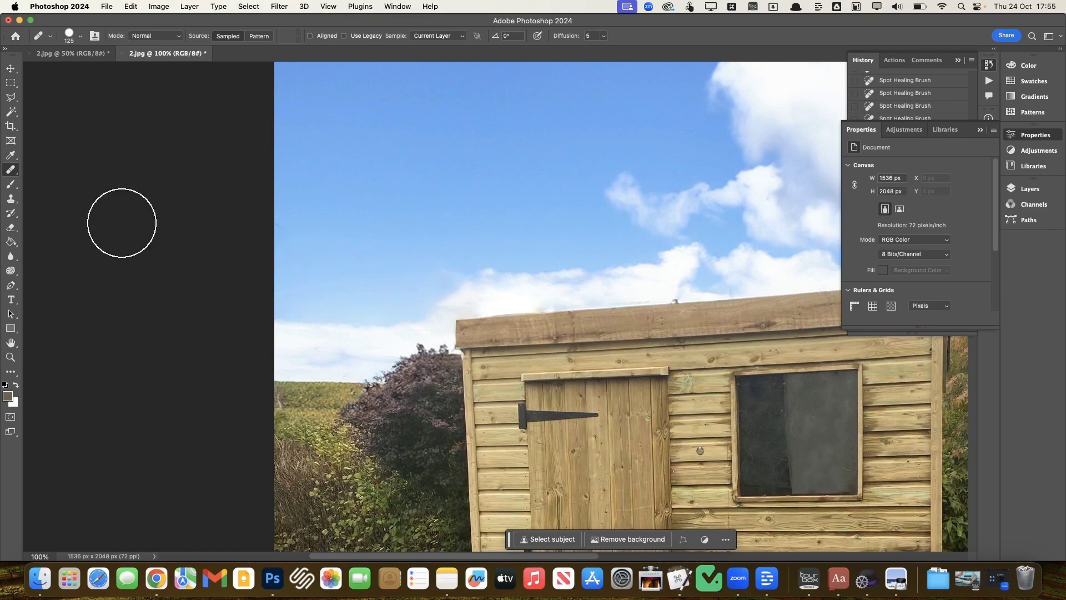
Examine the whole retouched photo with the new sky and switch back to the Spot Healing Brush.
key("super+minus")
key("super+minus")
key("super+minus")
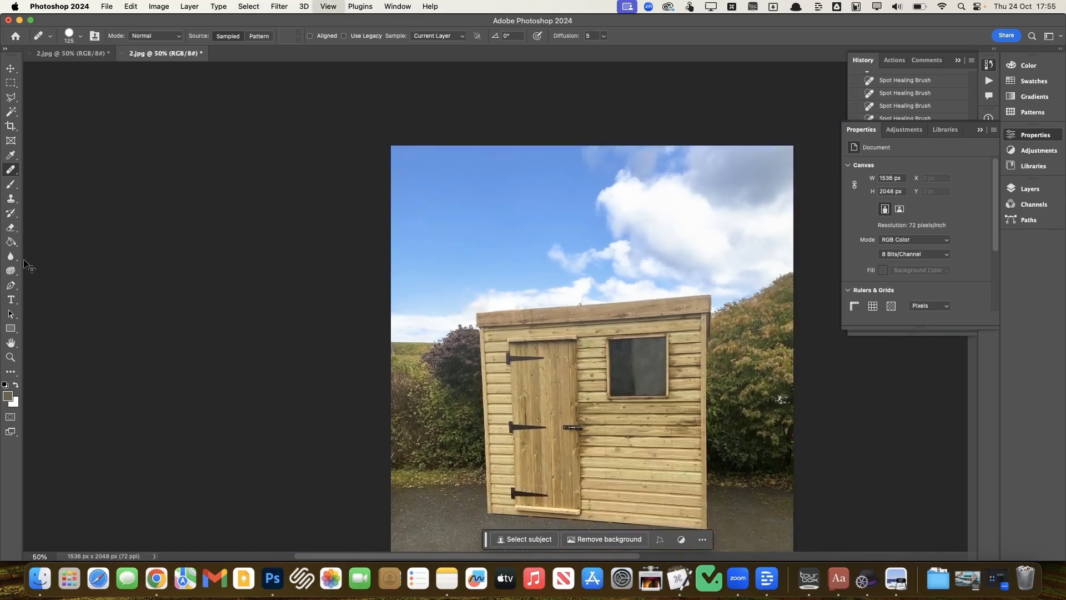
left_click_drag(11, 173, 38, 174)
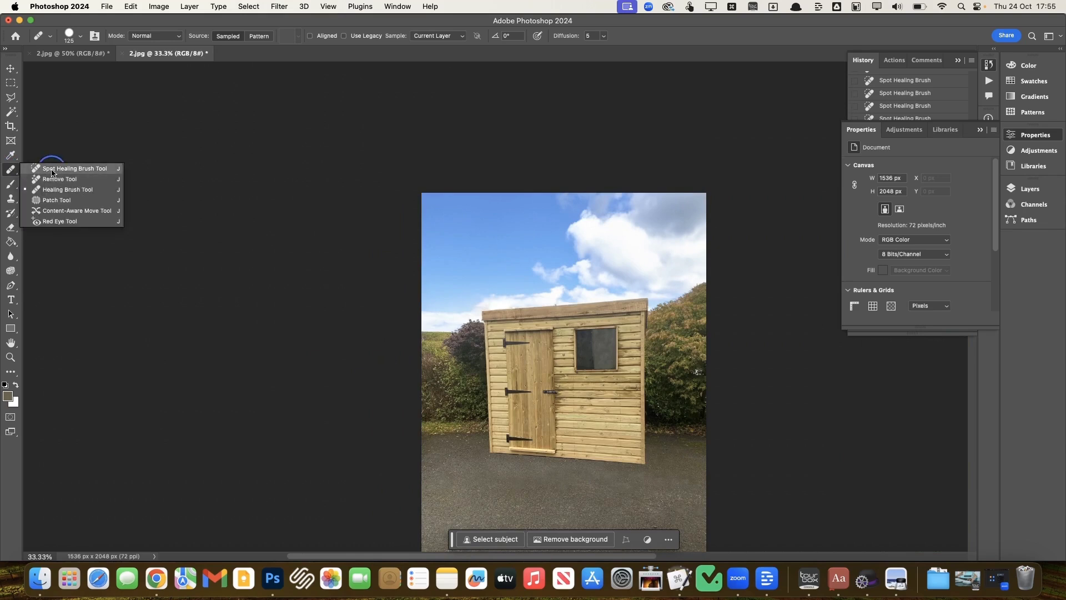
left_click(52, 173)
scroll(320, 215, "right", 5)
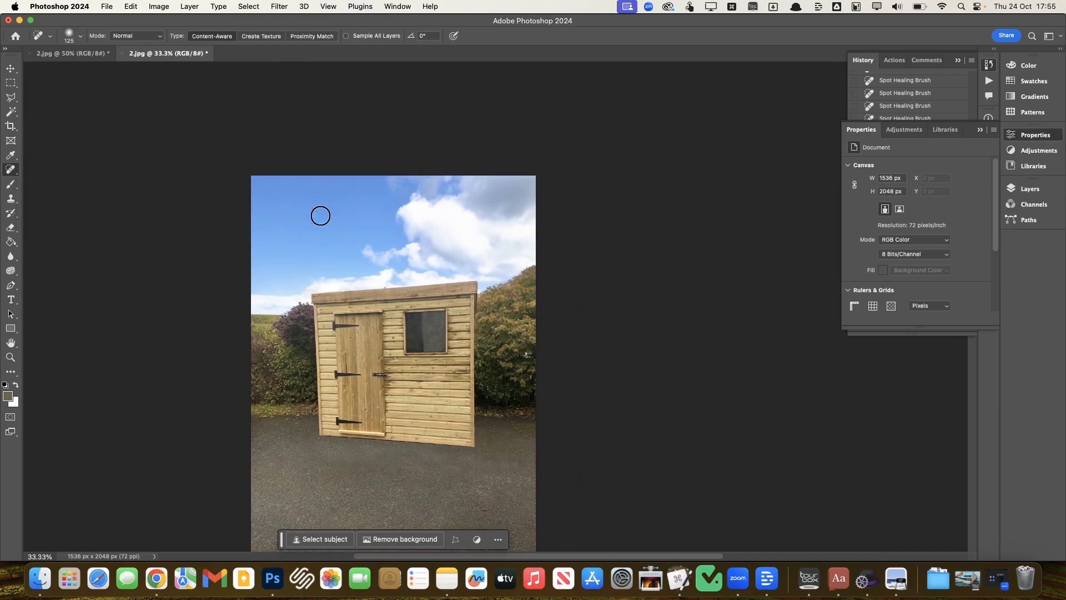
scroll(566, 145, "down", 3)
scroll(566, 144, "right", 1)
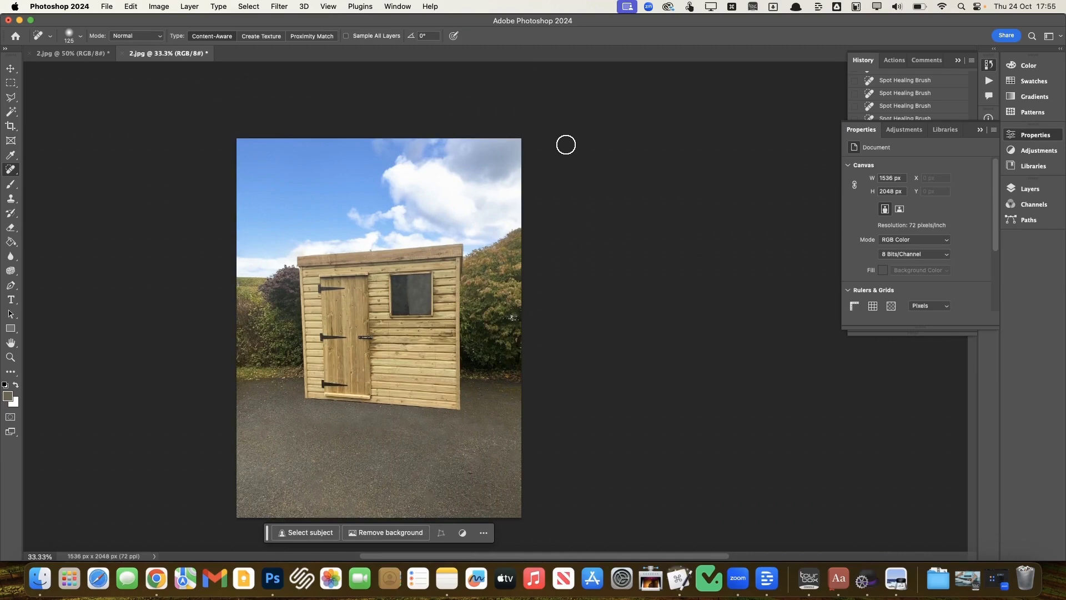
Apply a Levels adjustment to the photo with a black input level of 11 and a midtone value of 1.02.
key("super+equal")
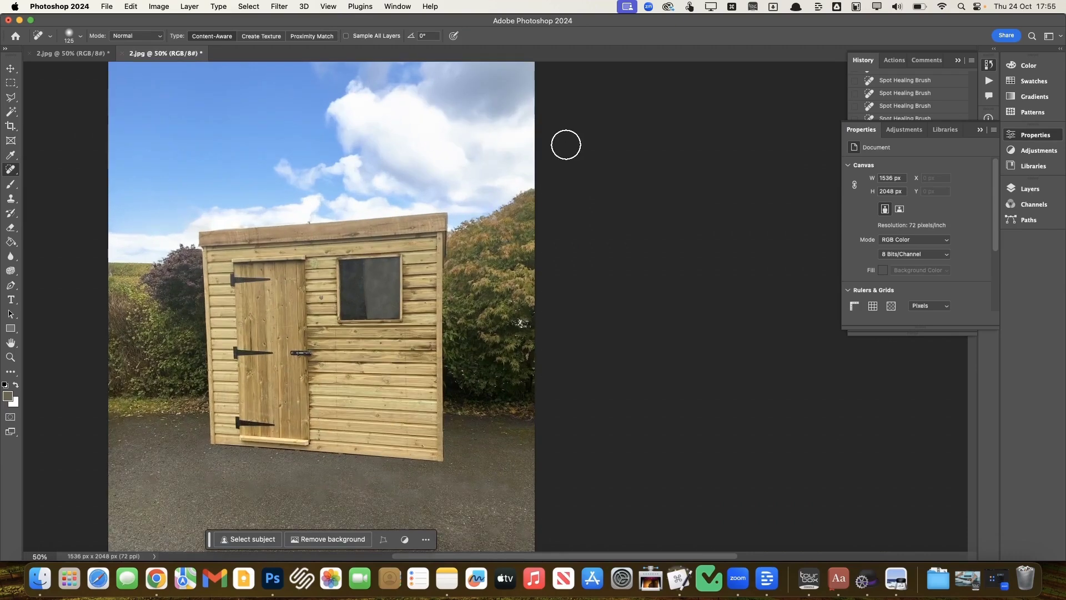
key("super+l")
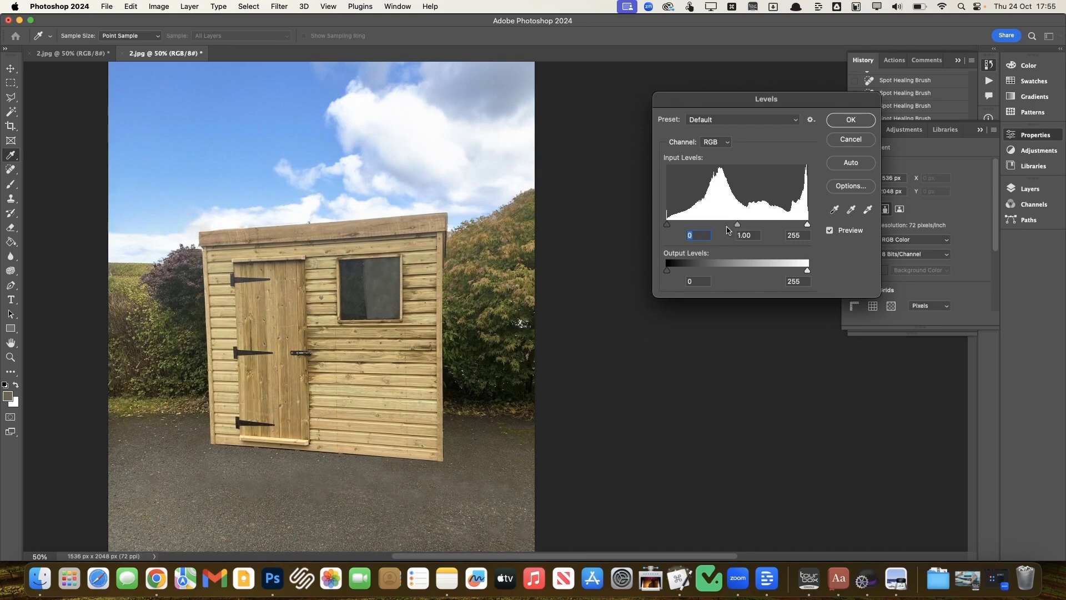
left_click_drag(727, 229, 739, 229)
left_click_drag(668, 226, 673, 227)
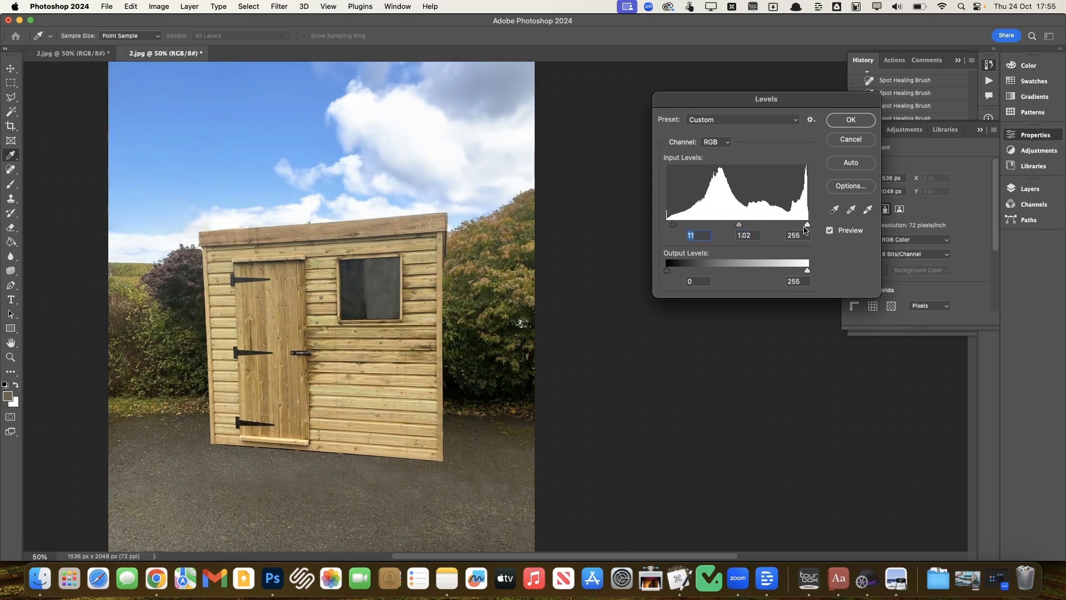
mouse_move(808, 227)
left_mouse_down()
mouse_move(782, 225)
mouse_move(824, 224)
left_mouse_up()
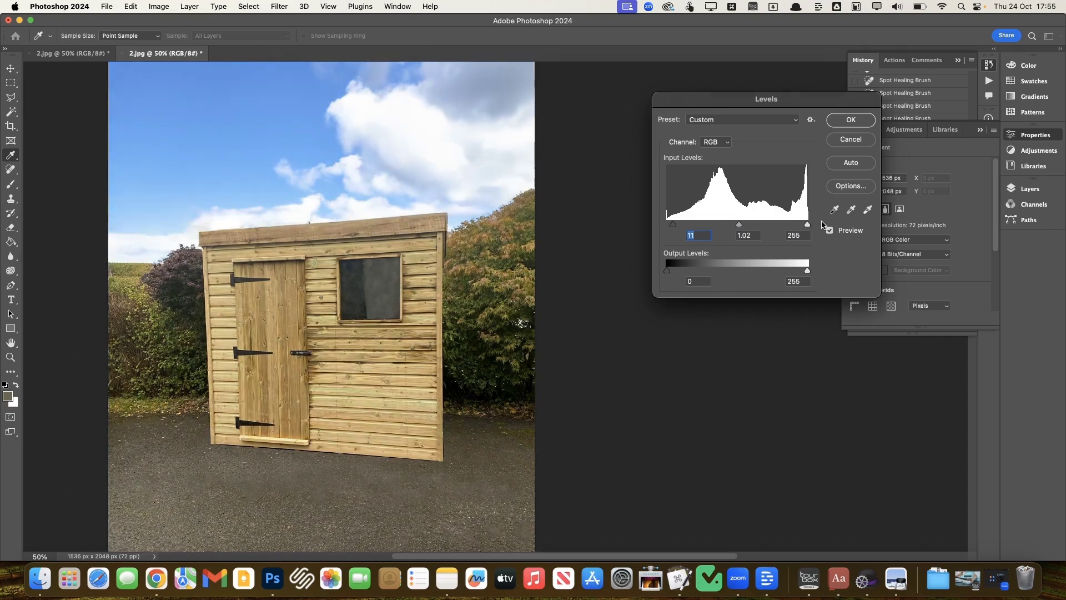
left_click(850, 119)
Saturate the hedges and the shed with an 800 px Sponge tool at 34% flow.
key("j")
scroll(430, 217, "down", 5)
scroll(431, 217, "left", 3)
scroll(430, 216, "up", 1)
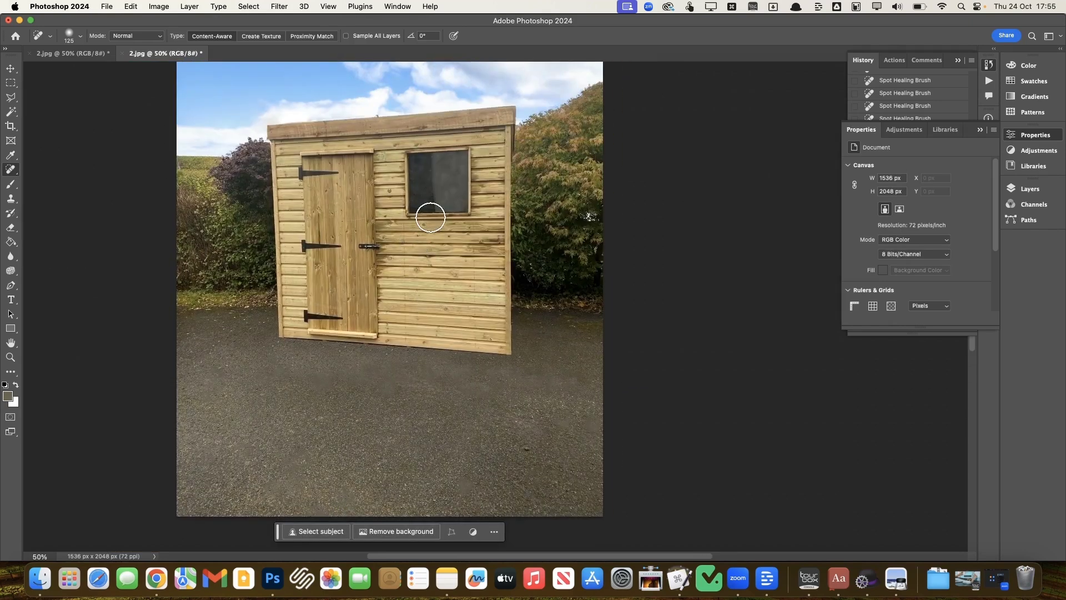
key("super+minus")
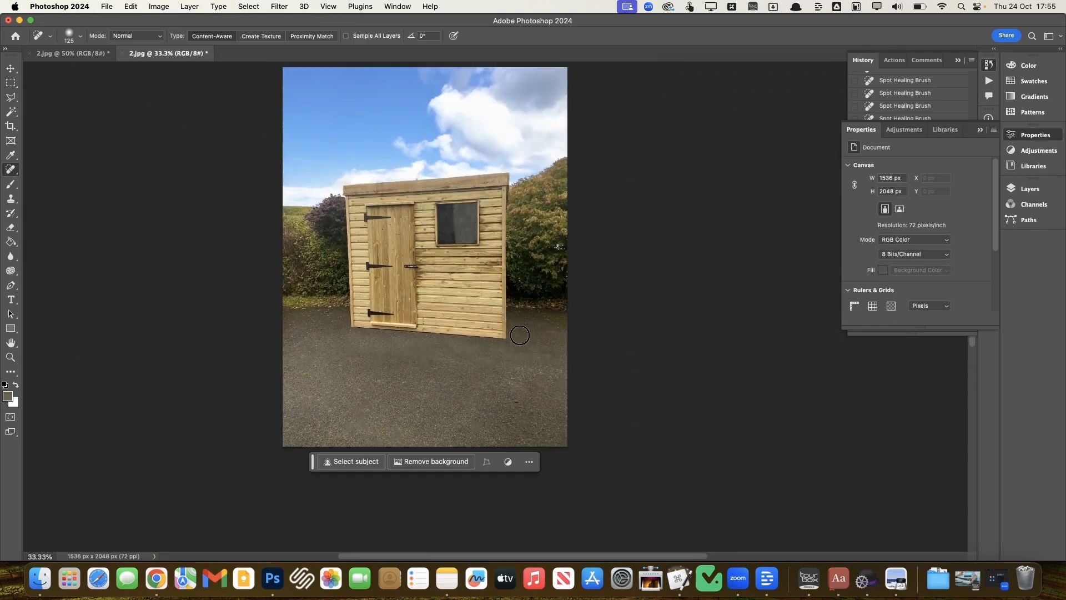
scroll(468, 378, "up", 3)
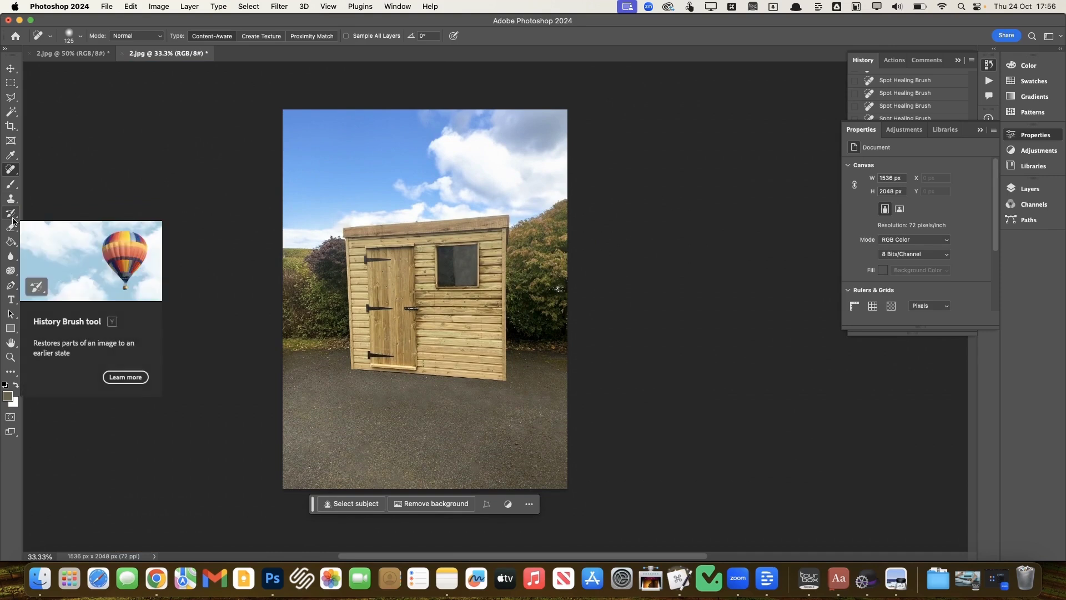
left_click(11, 256)
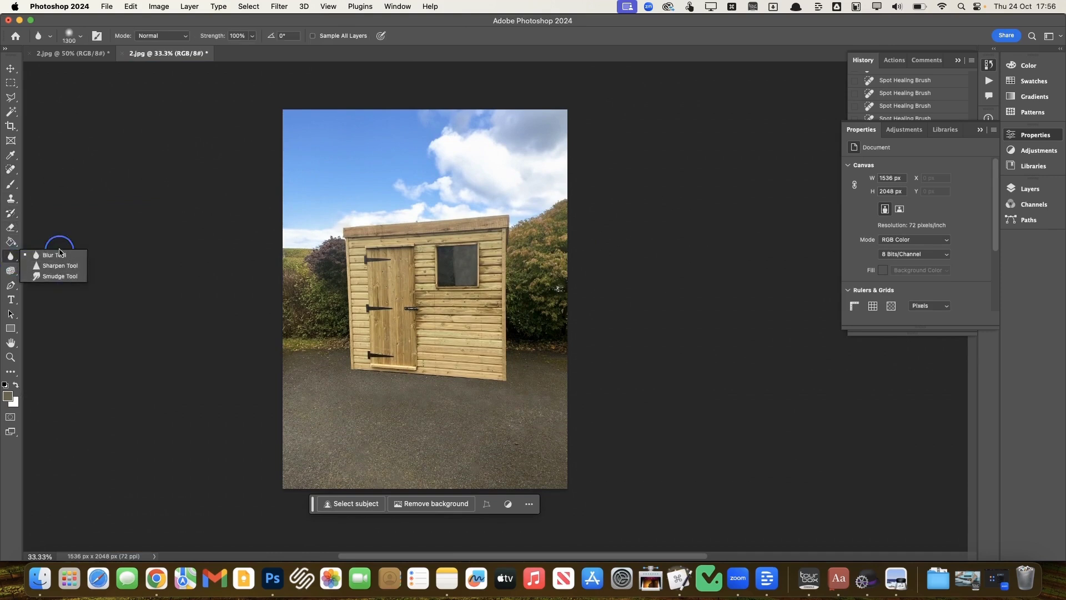
left_click(10, 272)
left_click_drag(10, 273, 61, 291)
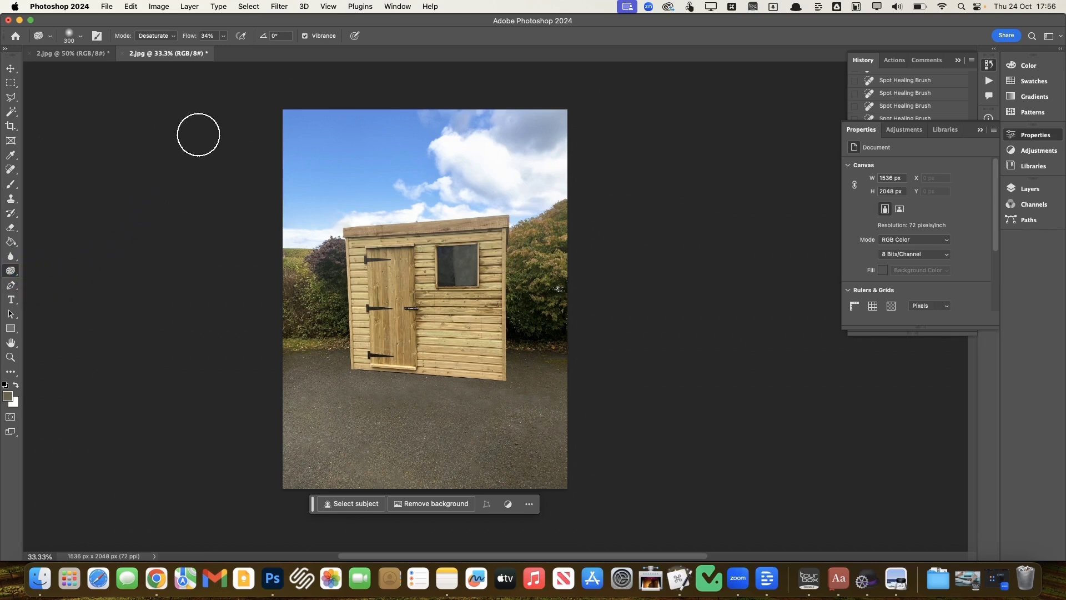
left_click(164, 36)
left_click(155, 47)
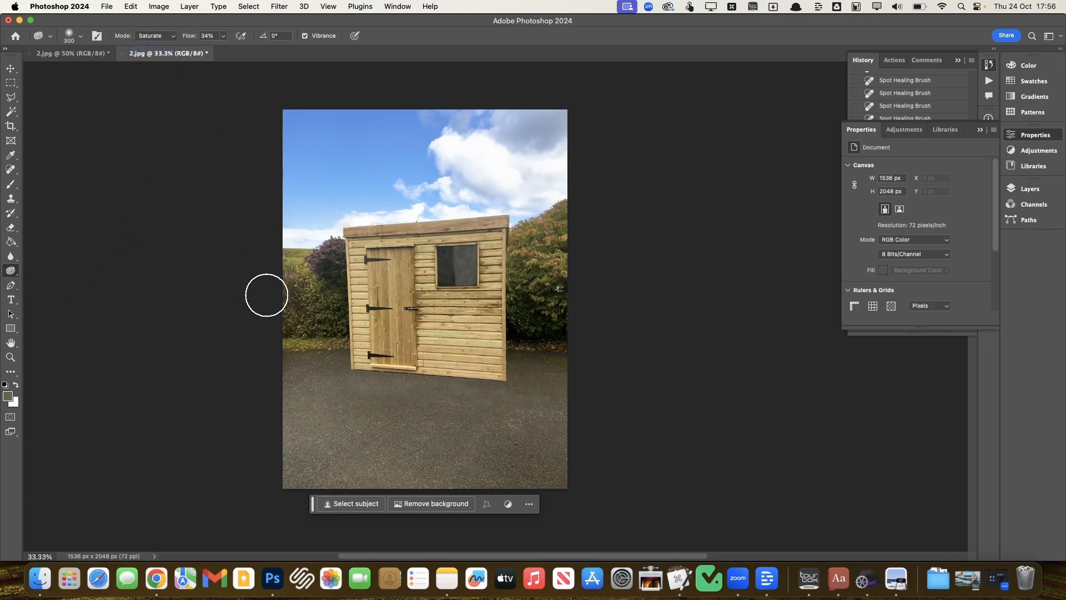
key("bracketright")
key("bracketright")
key("bracketright")
key("bracketright")
key("bracketright")
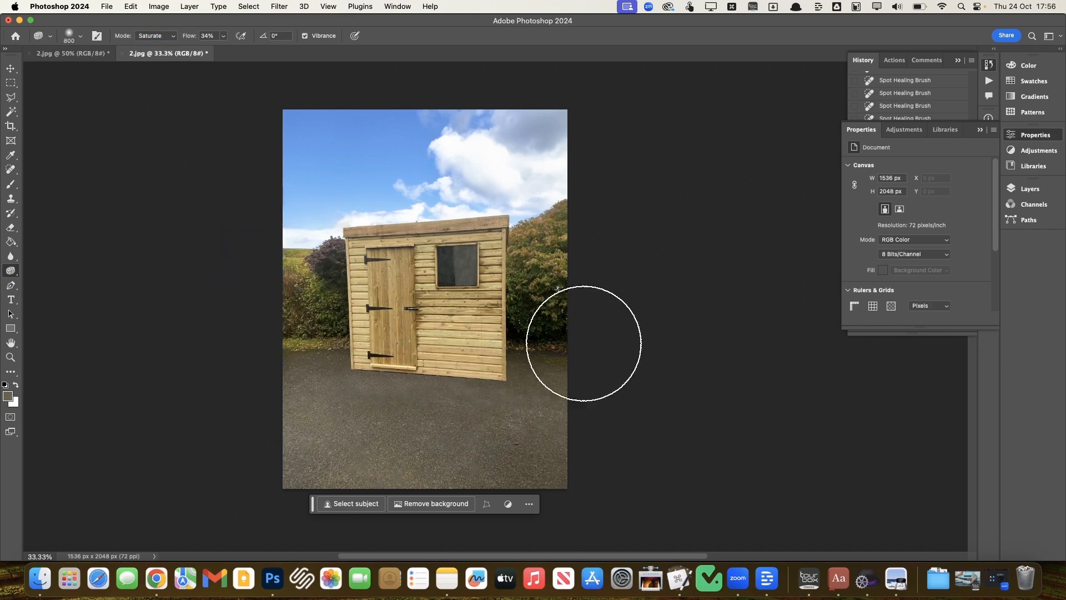
left_click_drag(558, 273, 603, 190)
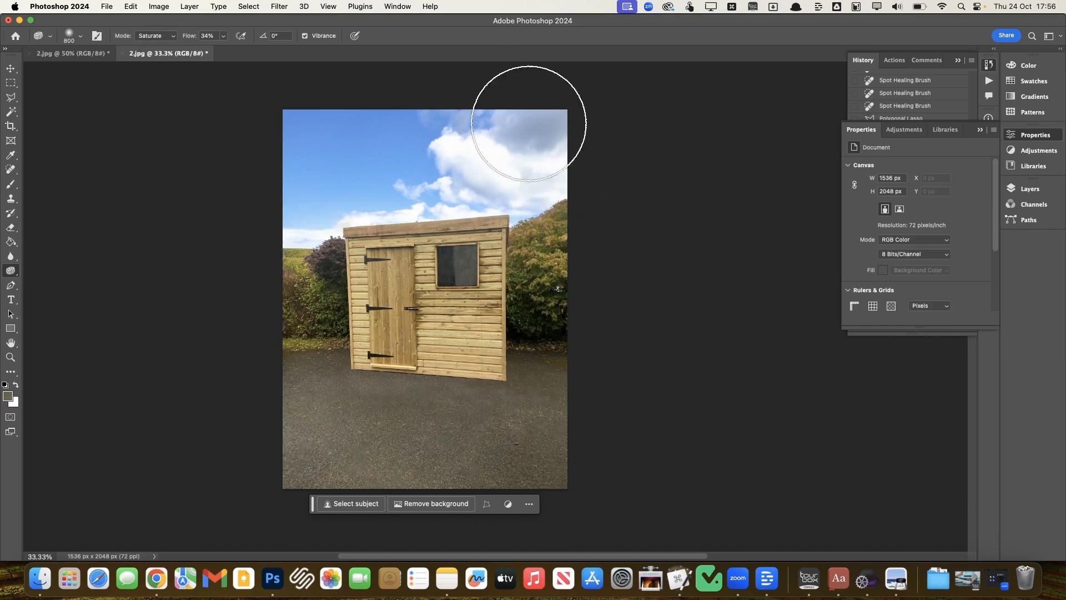
left_click_drag(469, 278, 489, 354)
scroll(649, 321, "right", 3)
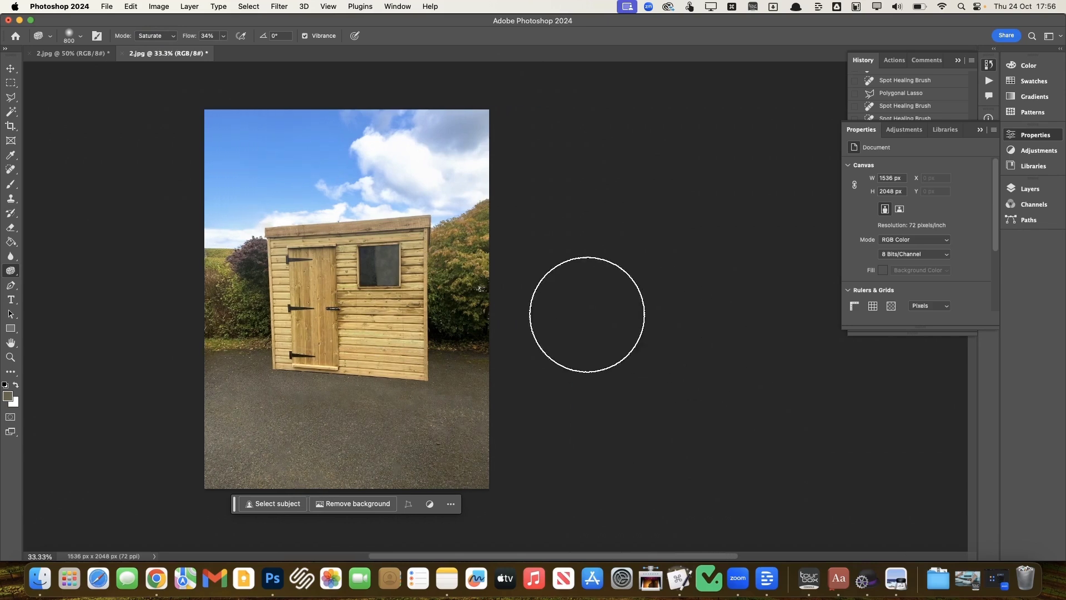
Select the shed front from just below the roof's upper edge to its base with the Polygonal Lasso.
left_click(11, 97)
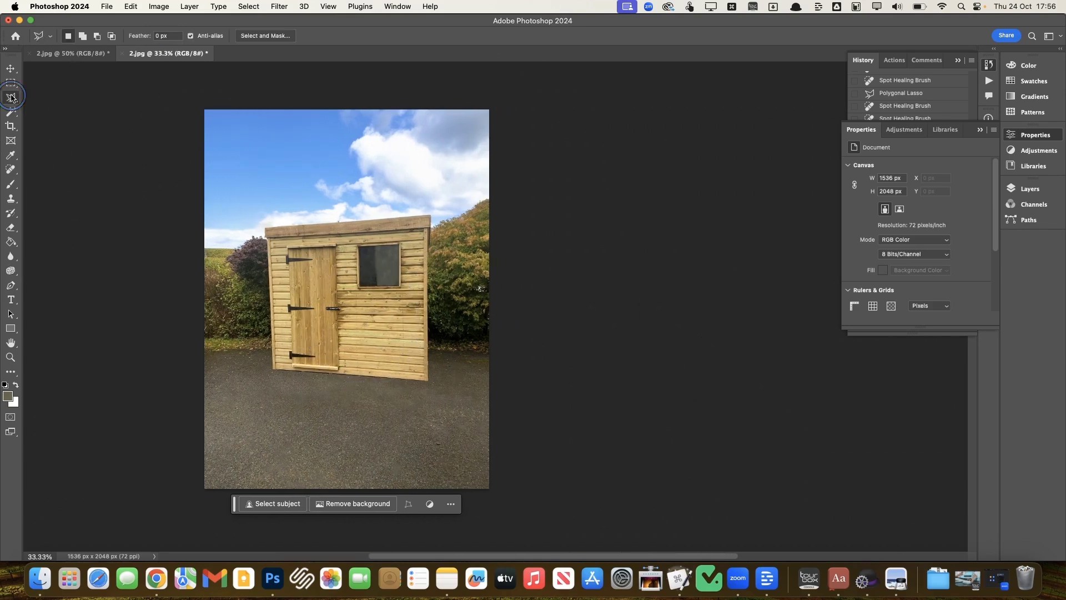
left_click(272, 368)
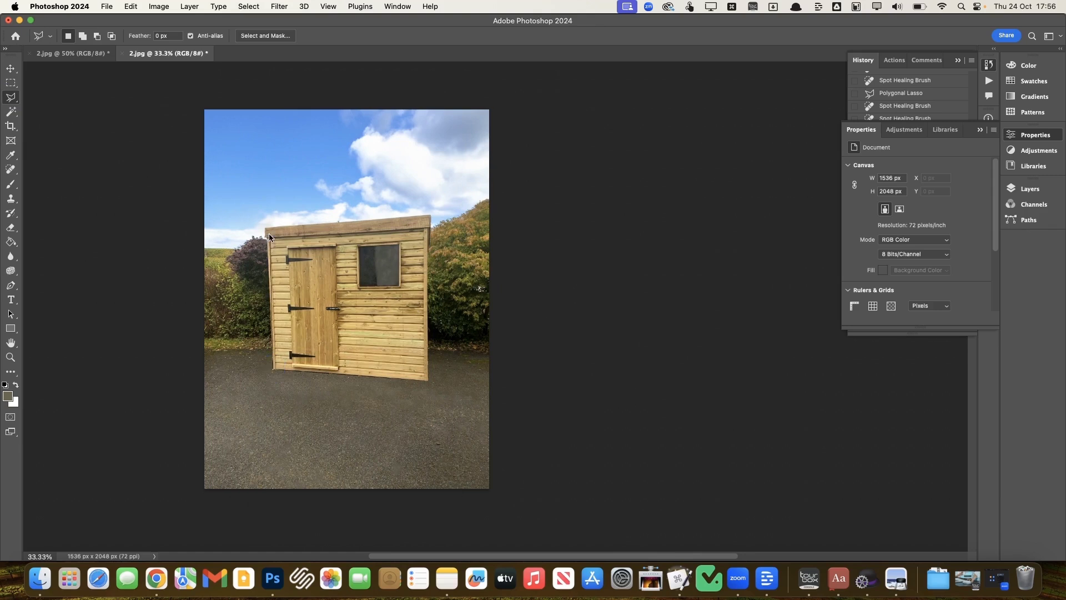
left_click(268, 231)
left_click(428, 222)
left_click(423, 362)
left_click(427, 383)
left_click(272, 368)
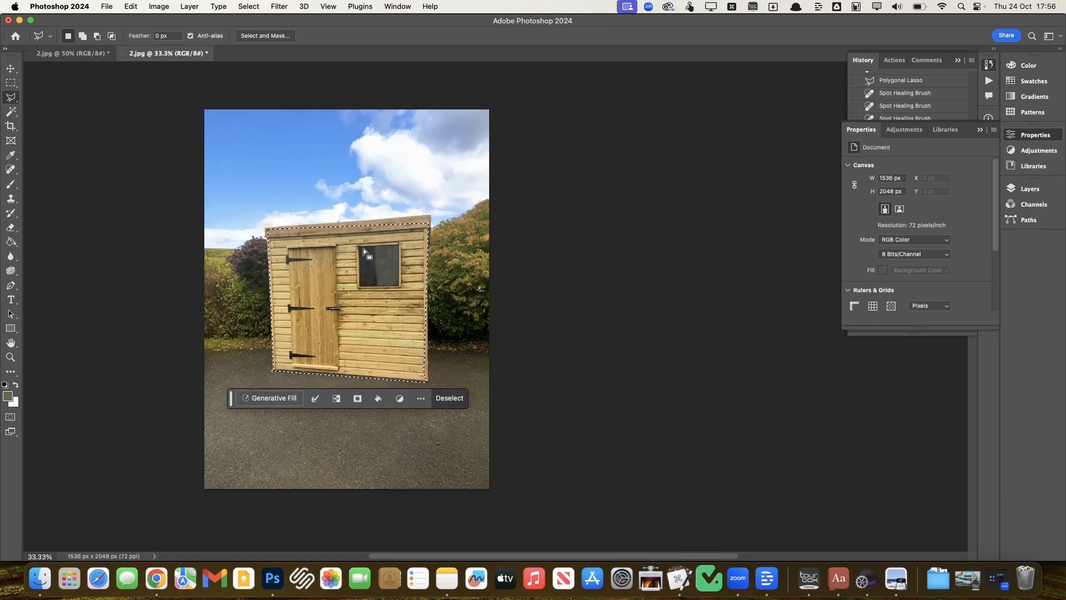
left_click(131, 6)
mouse_move(159, 6)
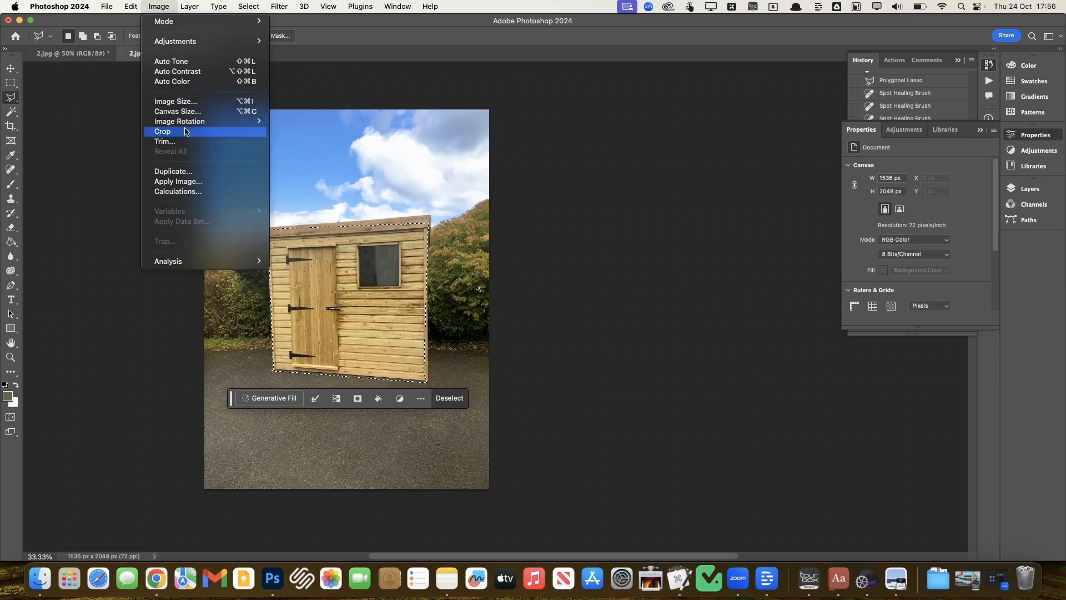
mouse_move(222, 41)
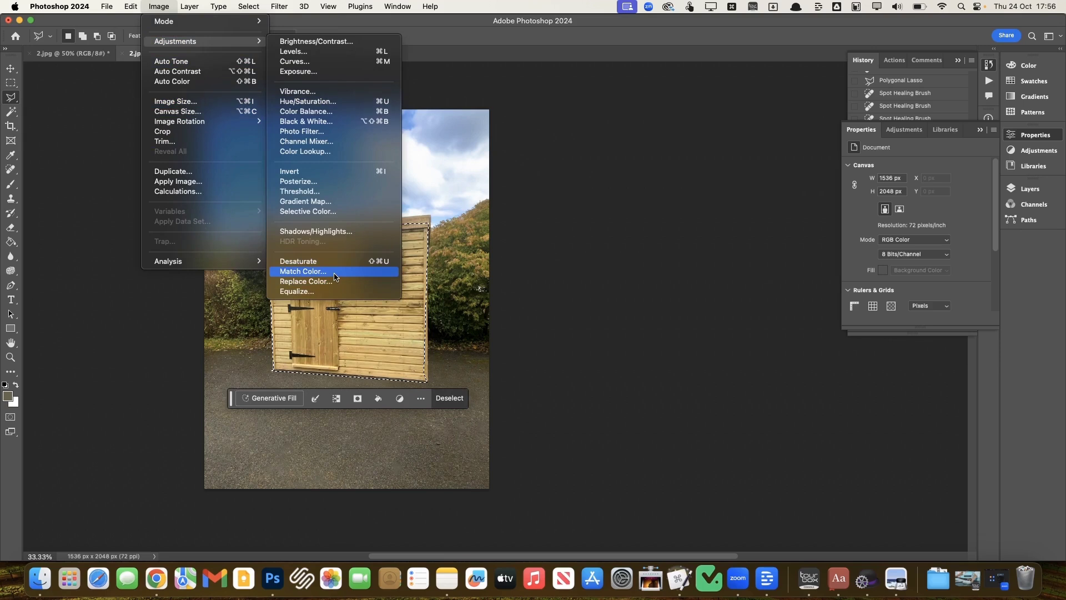
left_click(333, 212)
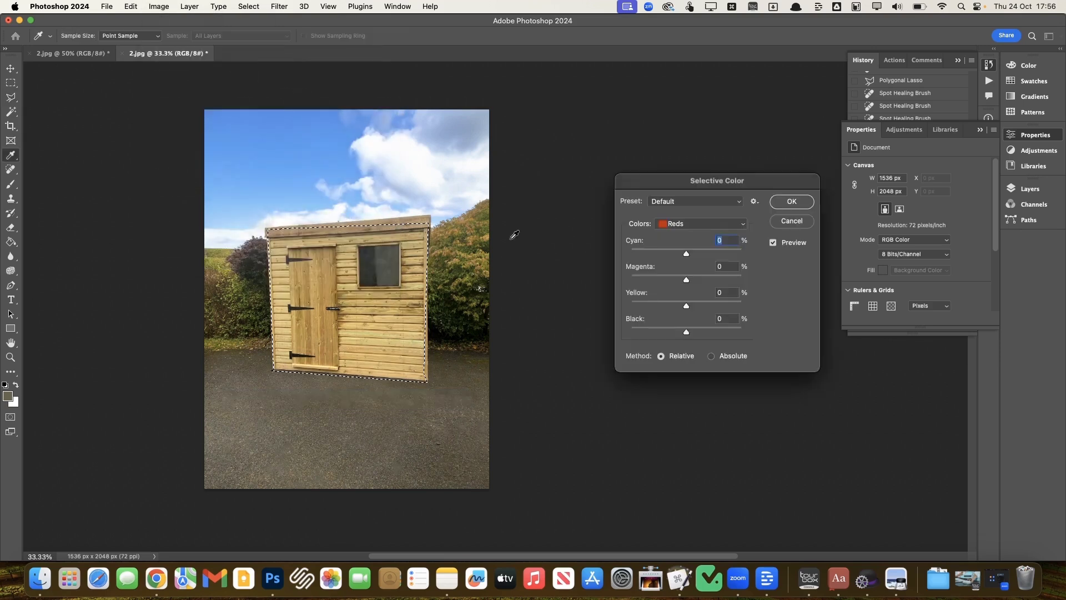
left_click(694, 225)
left_click(692, 242)
left_click_drag(686, 331, 716, 309)
left_click_drag(686, 254, 611, 257)
left_click_drag(687, 283, 832, 300)
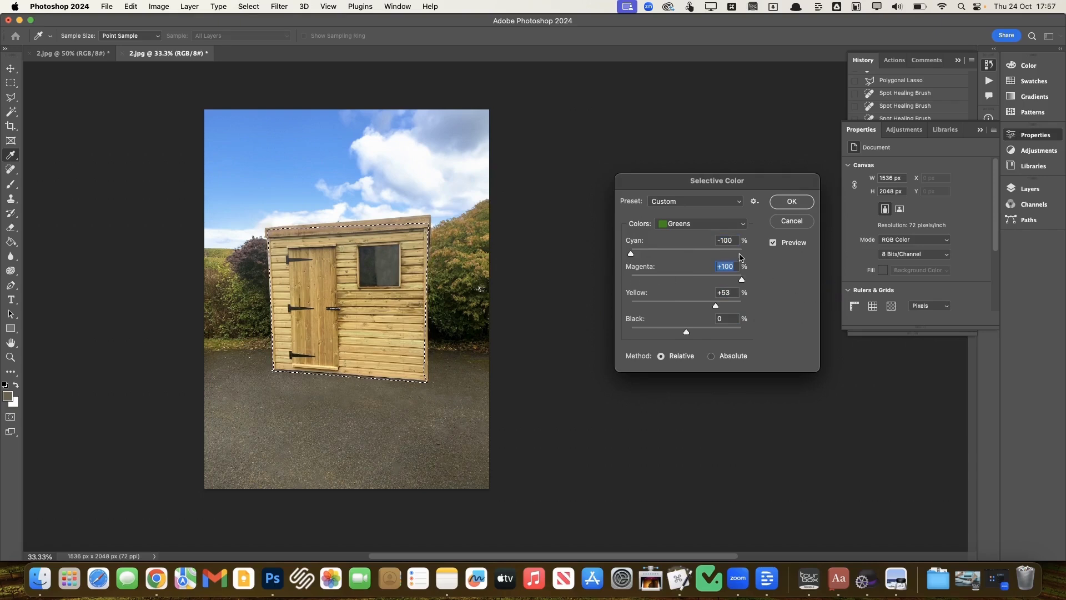
left_click(704, 224)
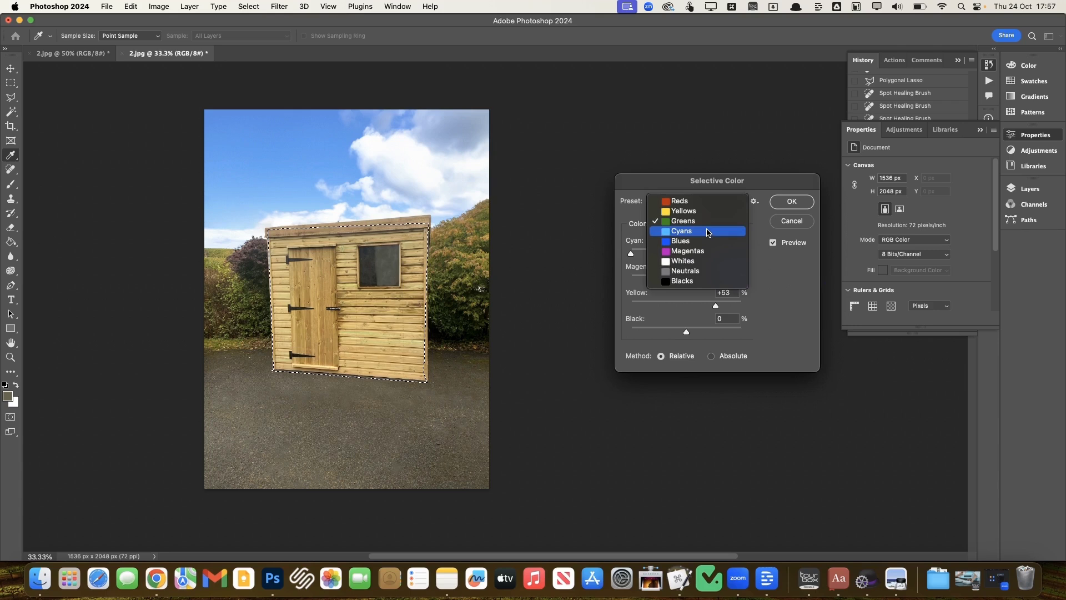
left_click(708, 232)
left_click(691, 280)
left_click_drag(691, 283, 768, 295)
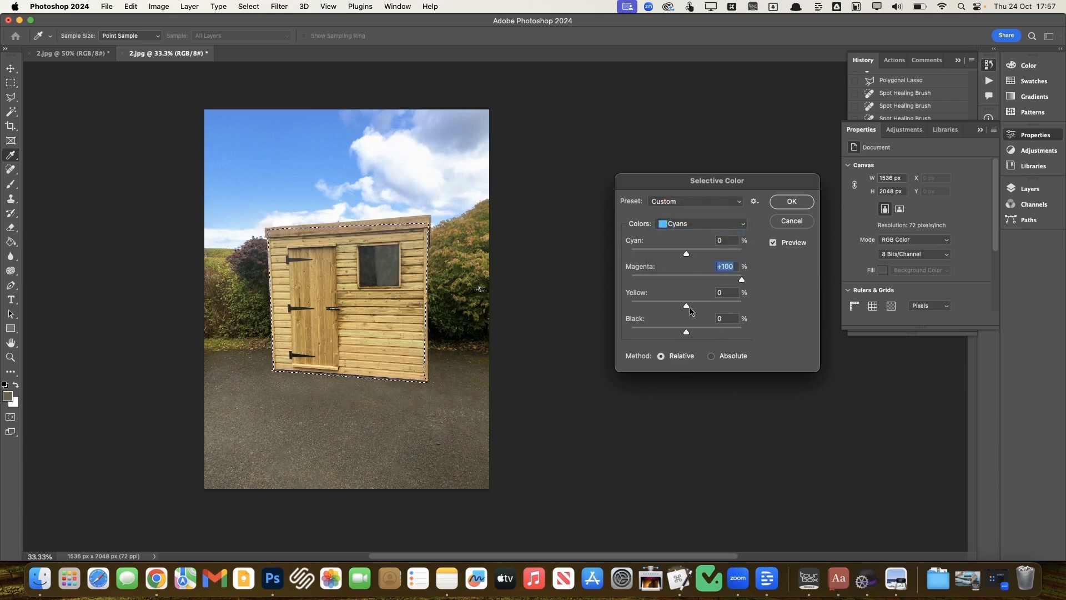
left_click(793, 221)
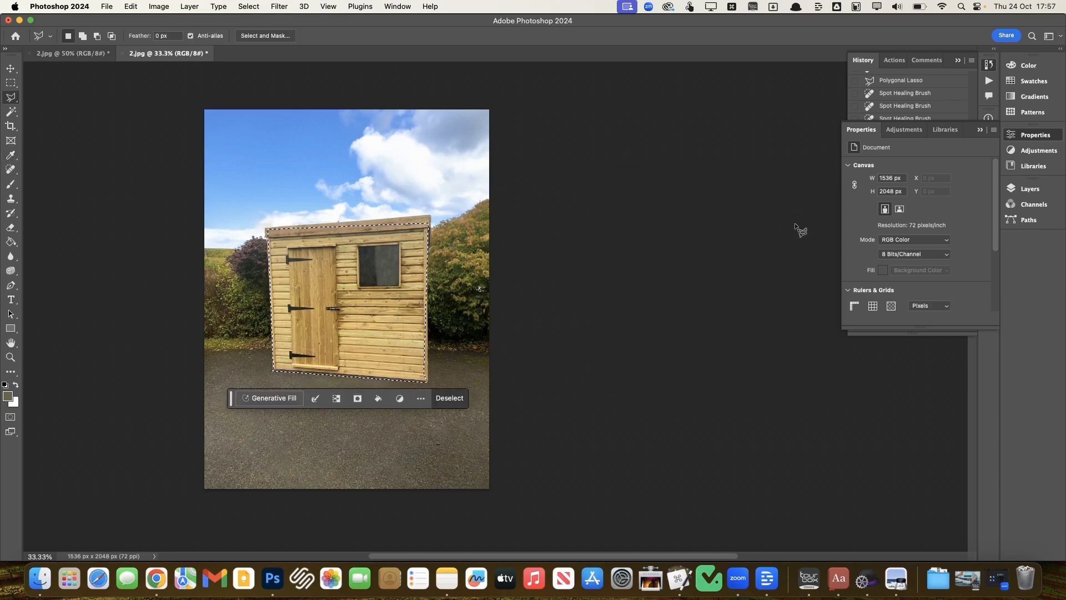
Apply Hue/Saturation to the selected shed front, shifting the Greens range to yellows at 74°–104°, with hue -31 and saturation -2.
left_click(158, 7)
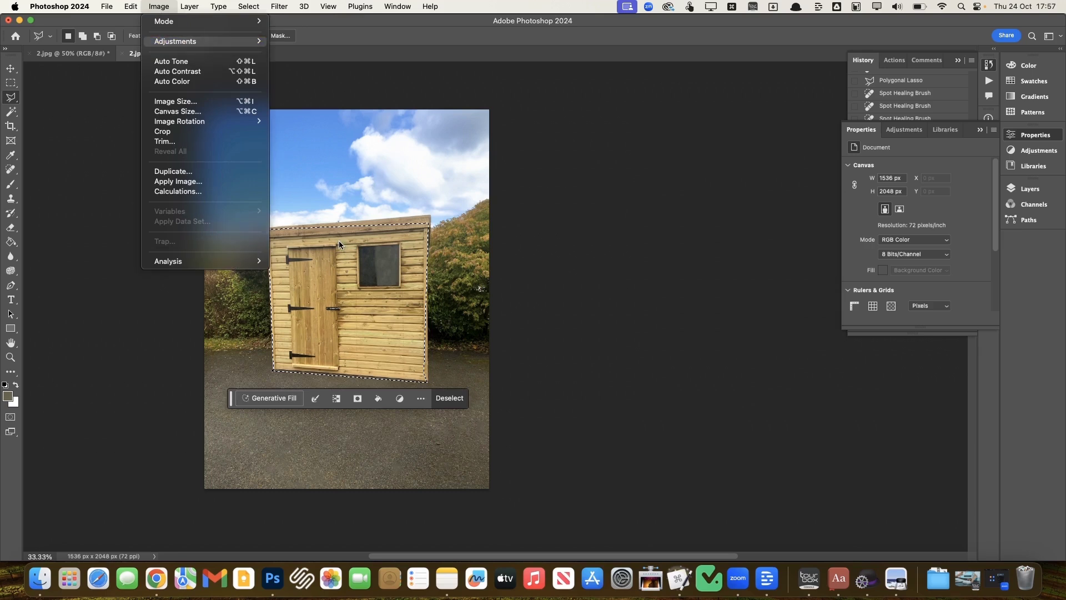
left_click(309, 103)
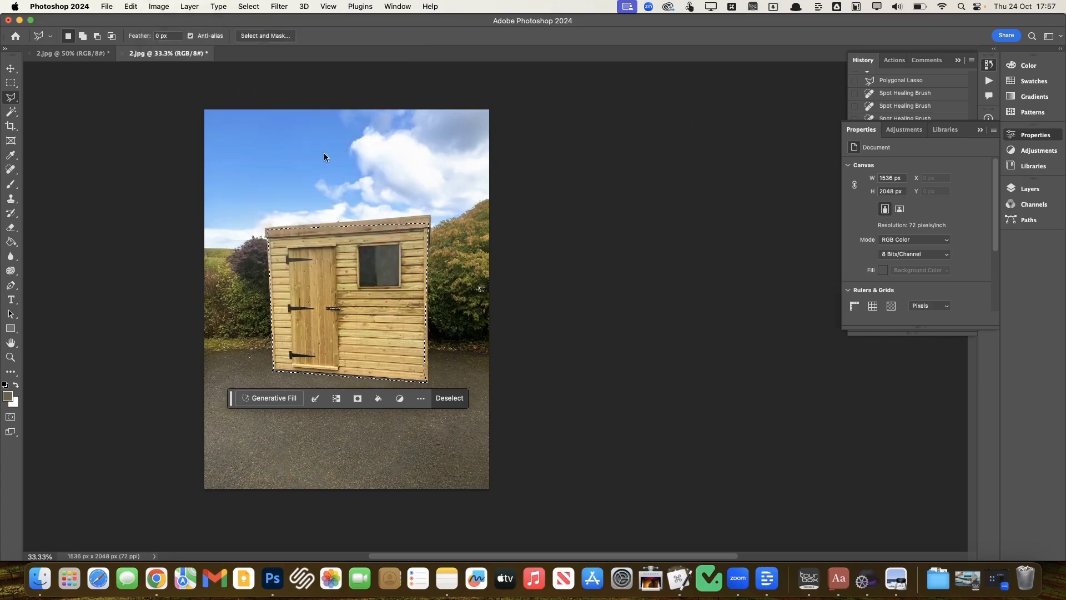
left_click(657, 224)
left_click(658, 222)
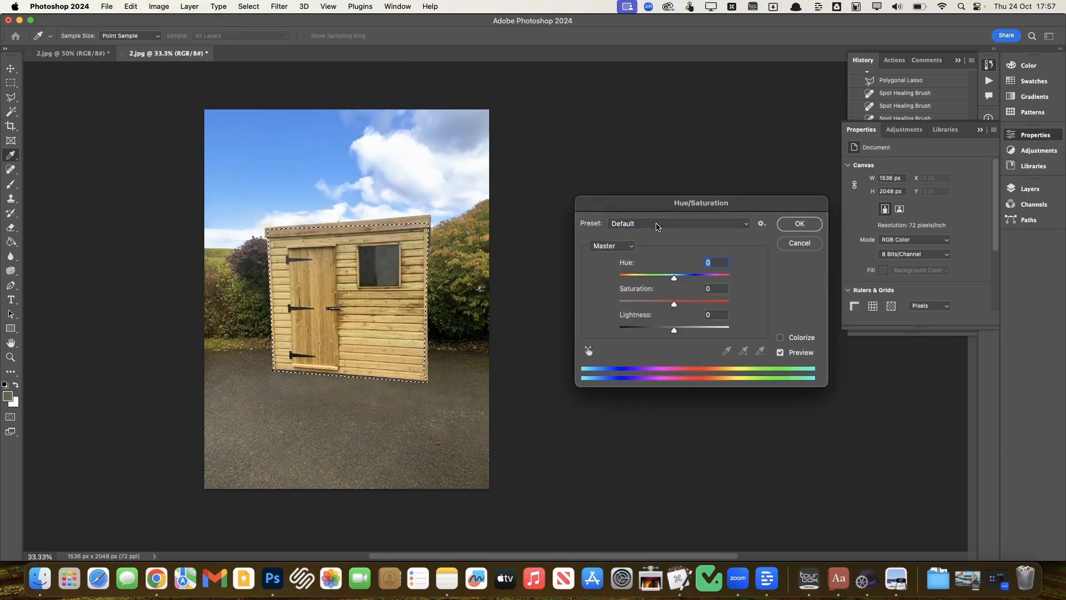
left_click(628, 251)
left_click(629, 284)
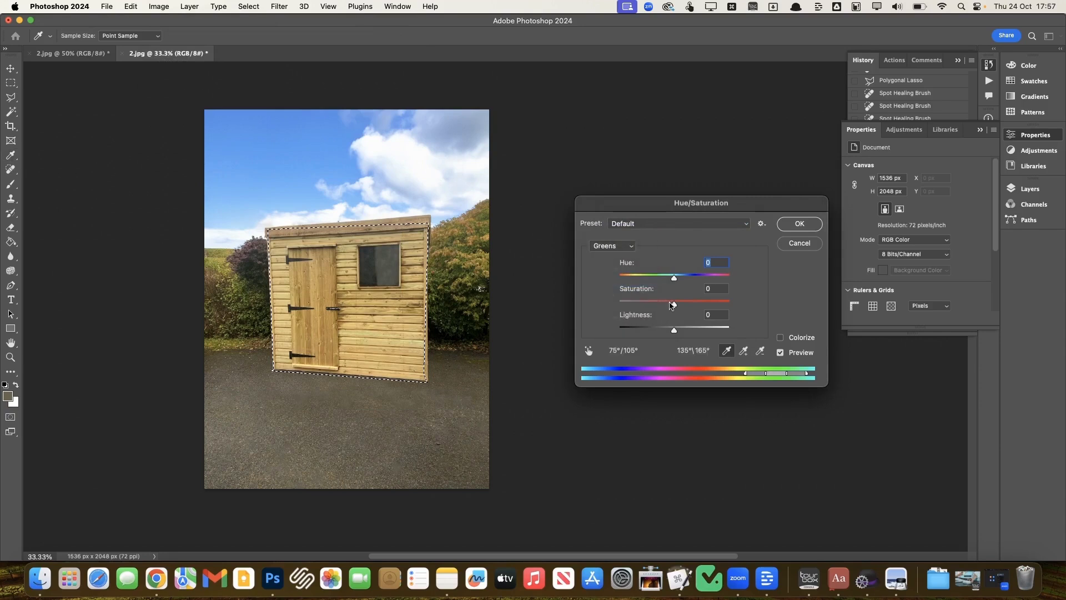
left_click_drag(675, 307, 774, 308)
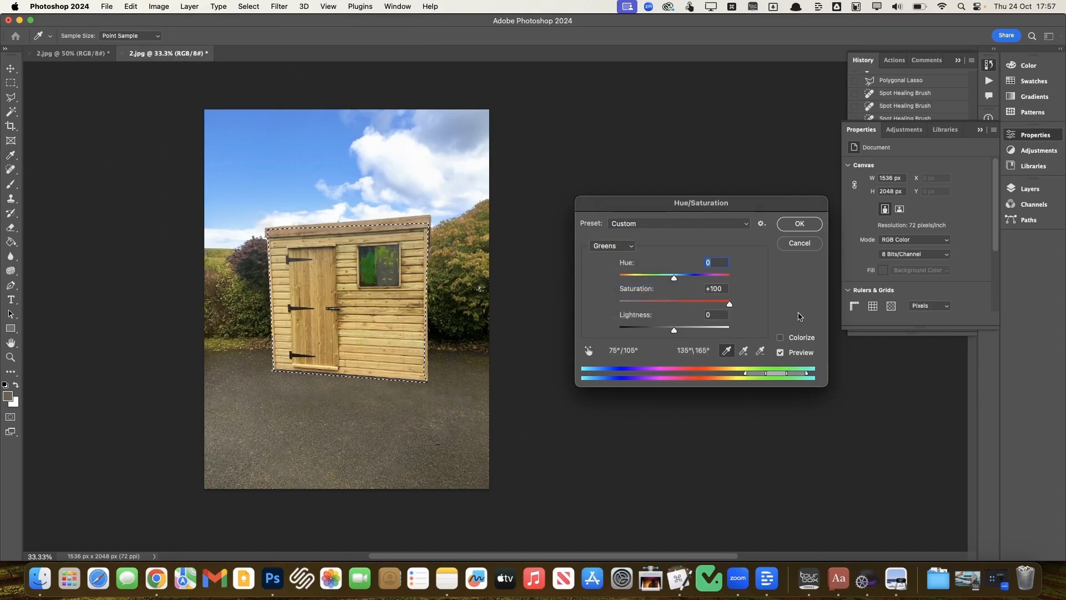
key("Tab")
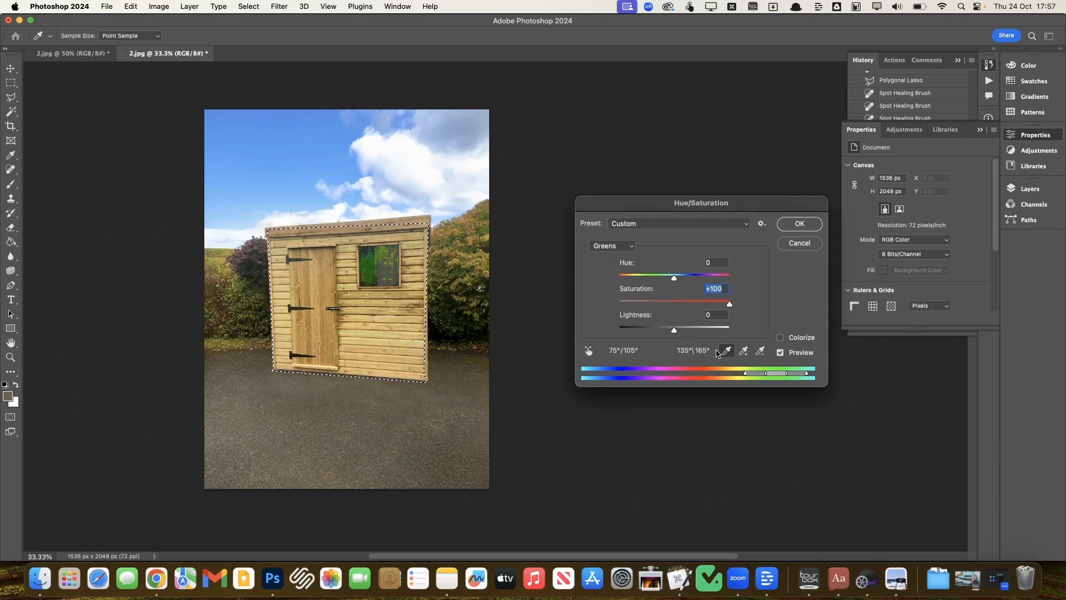
left_click_drag(776, 374, 759, 376)
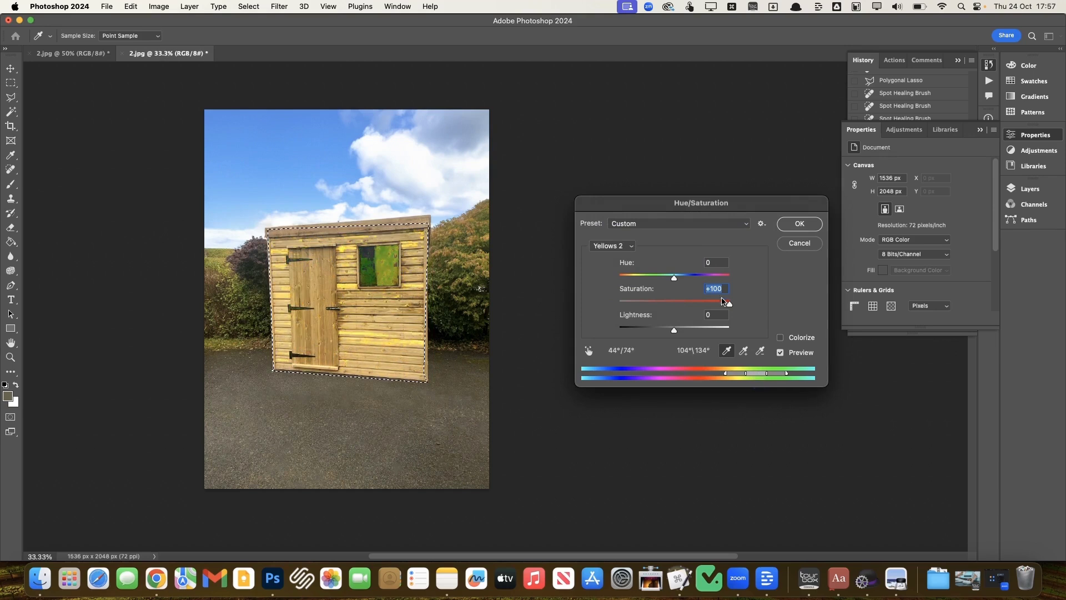
left_click_drag(732, 308, 657, 278)
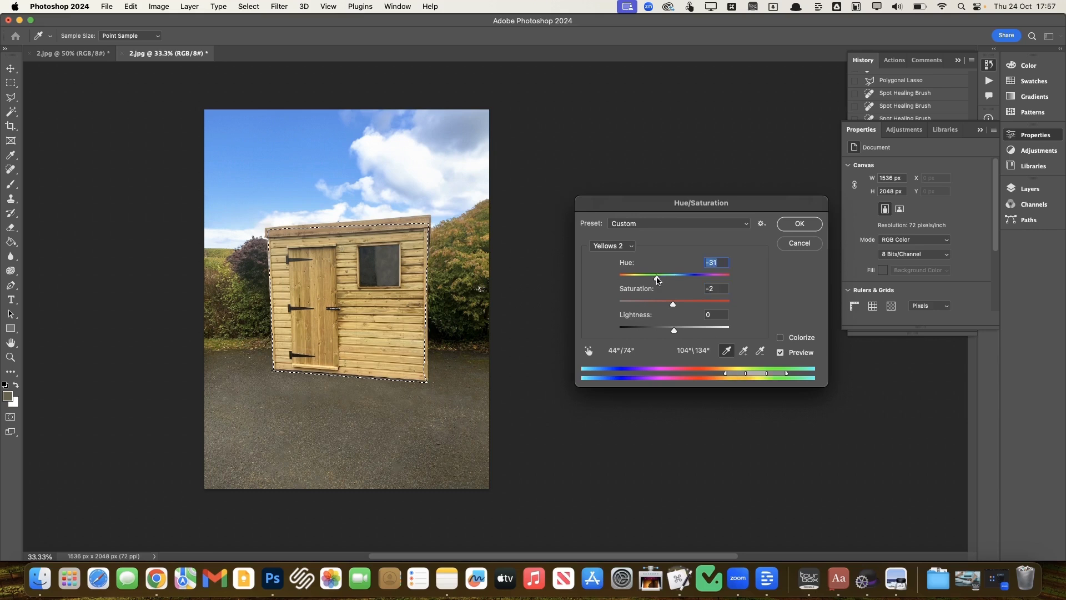
left_click(807, 229)
Deselect the shed front and apply Sharpen Edges to the whole photo.
key("super+d")
left_click(685, 222)
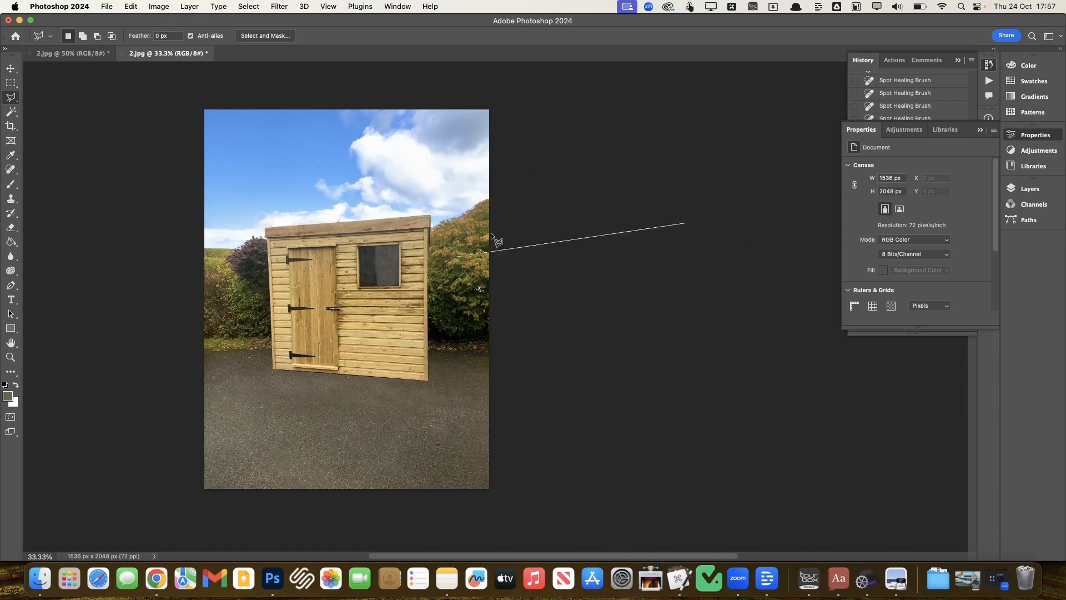
double_click(585, 191)
left_click(573, 205)
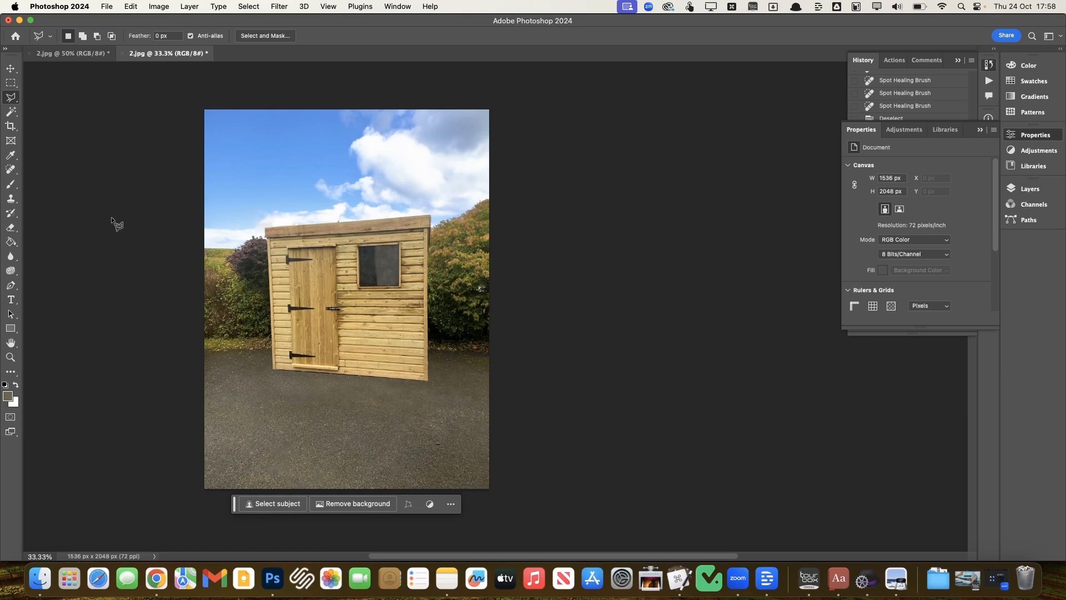
left_click(188, 6)
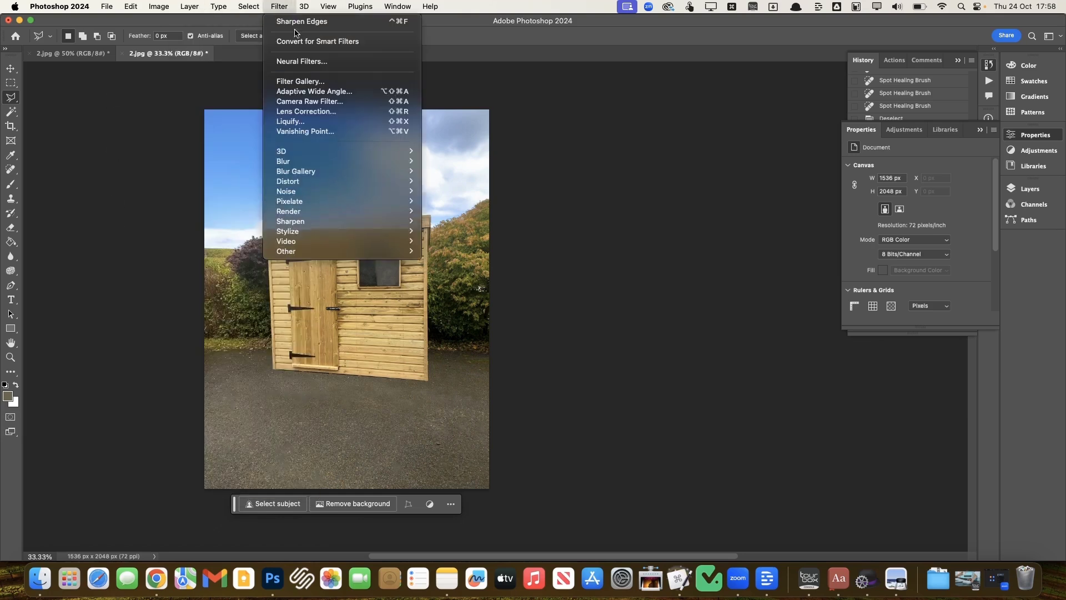
left_click(298, 22)
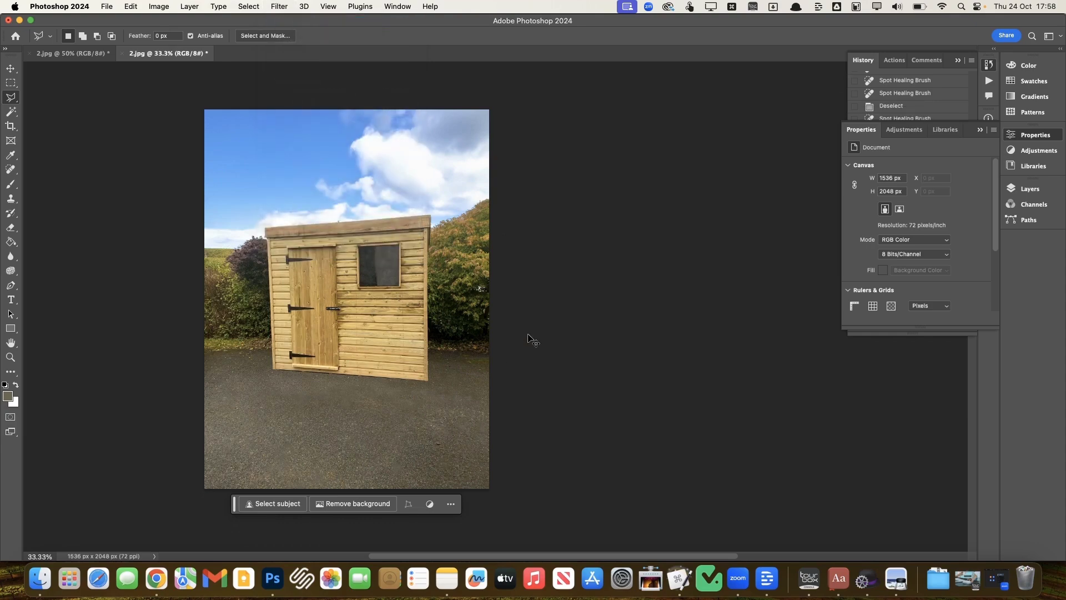
Examine the sharpened shed and the hedge beside it up close, then the photo as a whole.
scroll(530, 339, "up", 5)
scroll(530, 339, "down", 1)
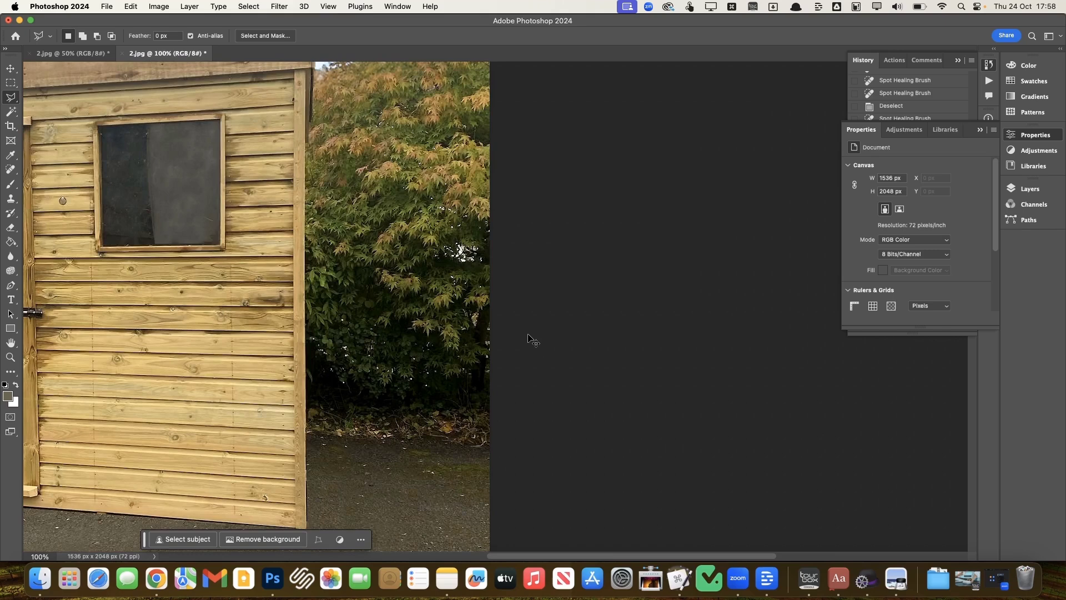
scroll(530, 339, "up", 1)
scroll(530, 339, "down", 3)
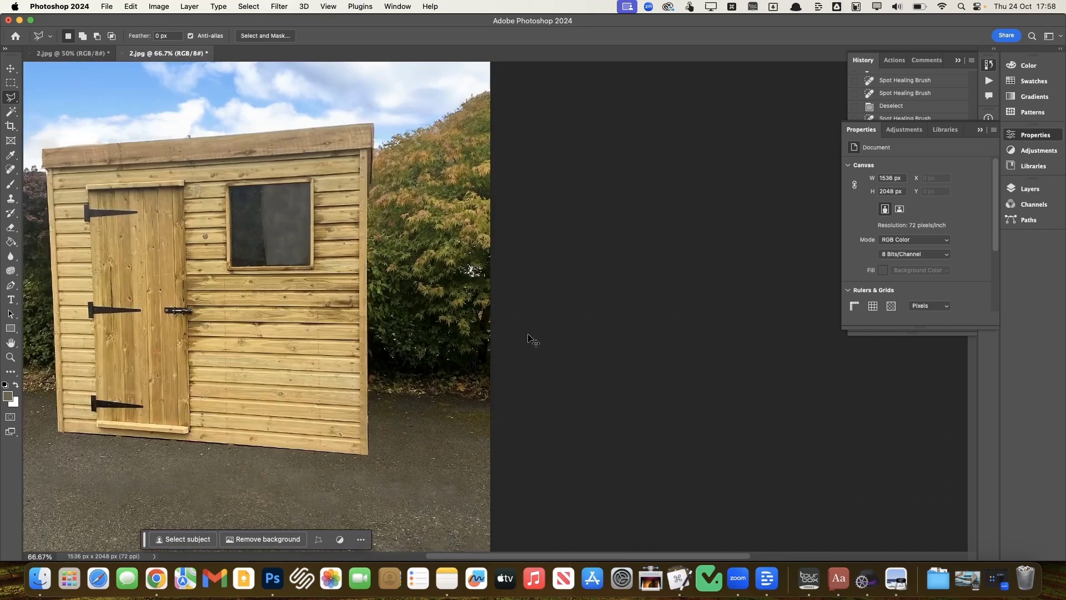
scroll(531, 338, "down", 1)
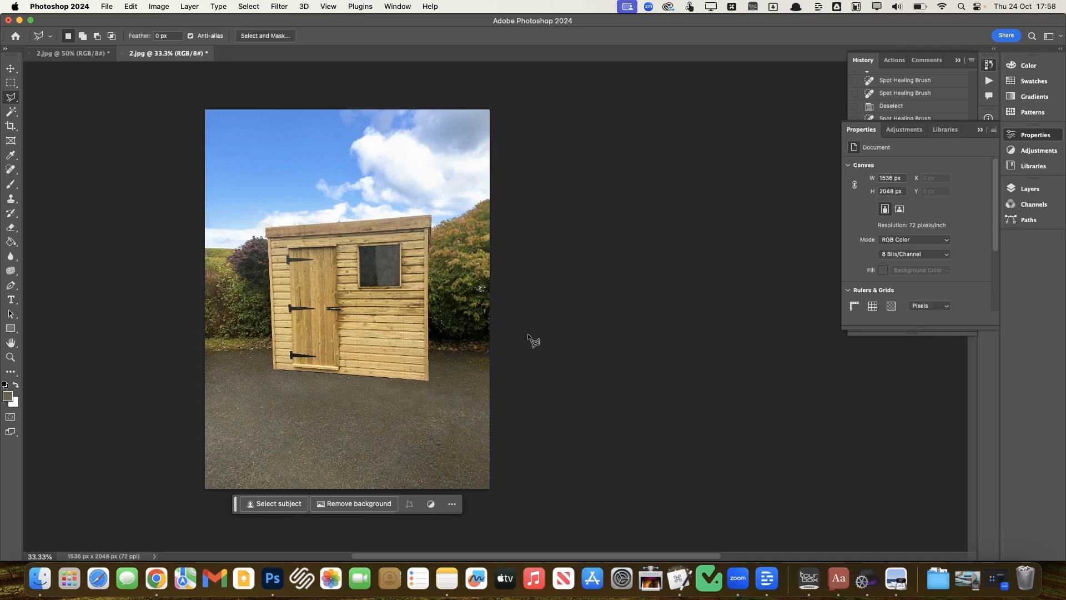
scroll(514, 320, "down", 2)
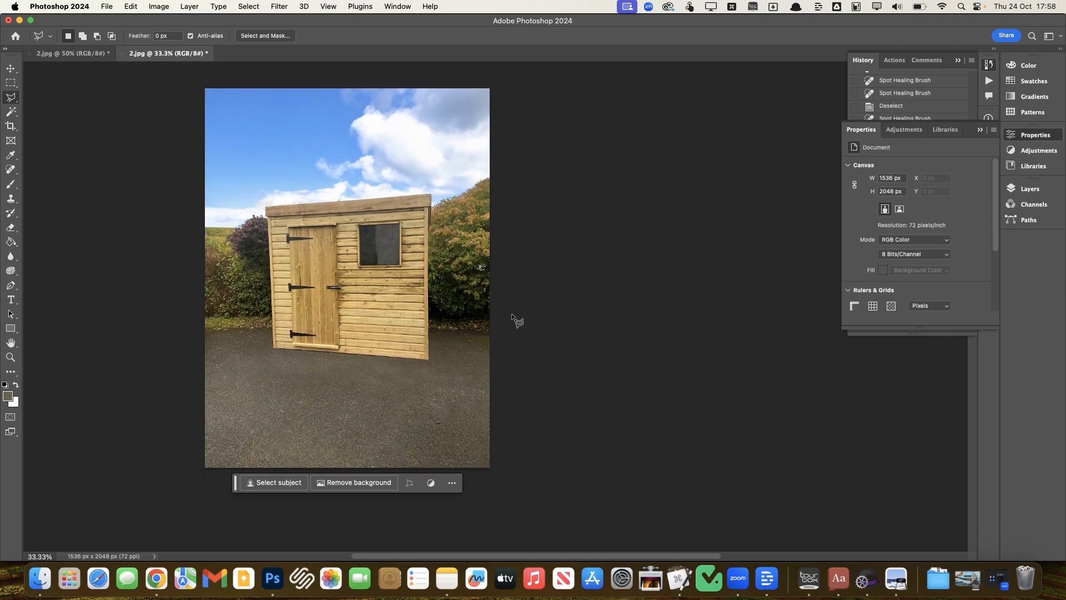
Compare the original 2.jpg with the retouched photo twice through the history states, ending on the Sharpen Edges state.
left_click(980, 130)
scroll(938, 167, "up", 10)
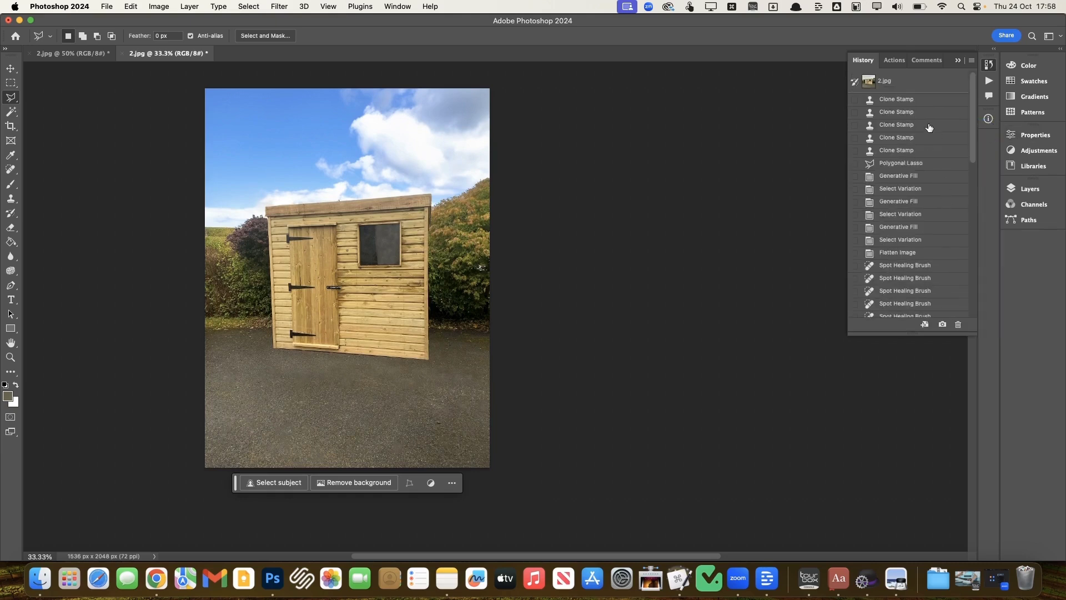
left_click(924, 85)
scroll(899, 225, "down", 10)
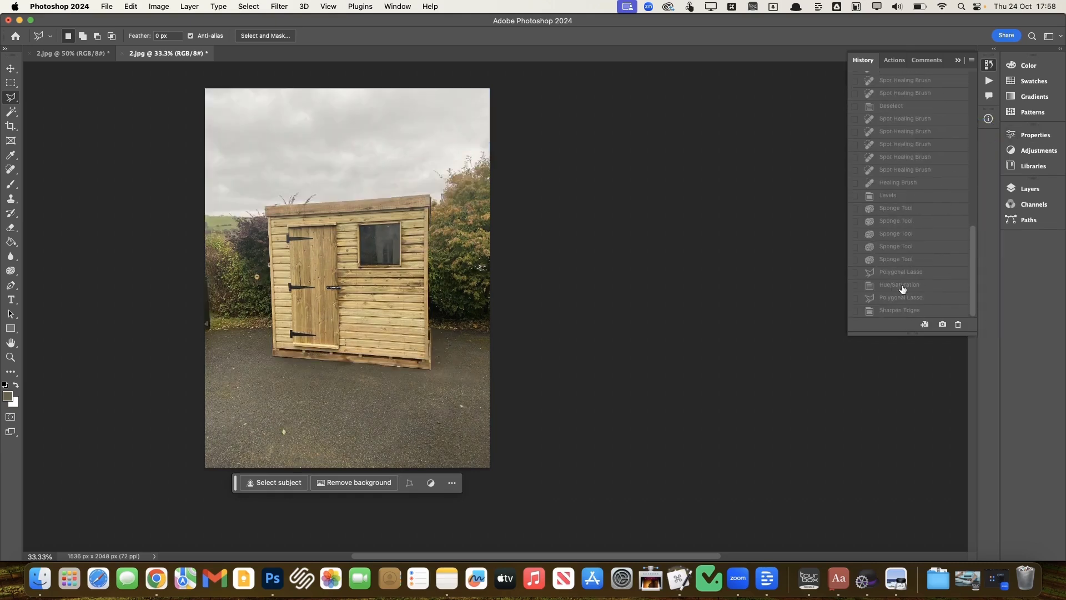
left_click(904, 311)
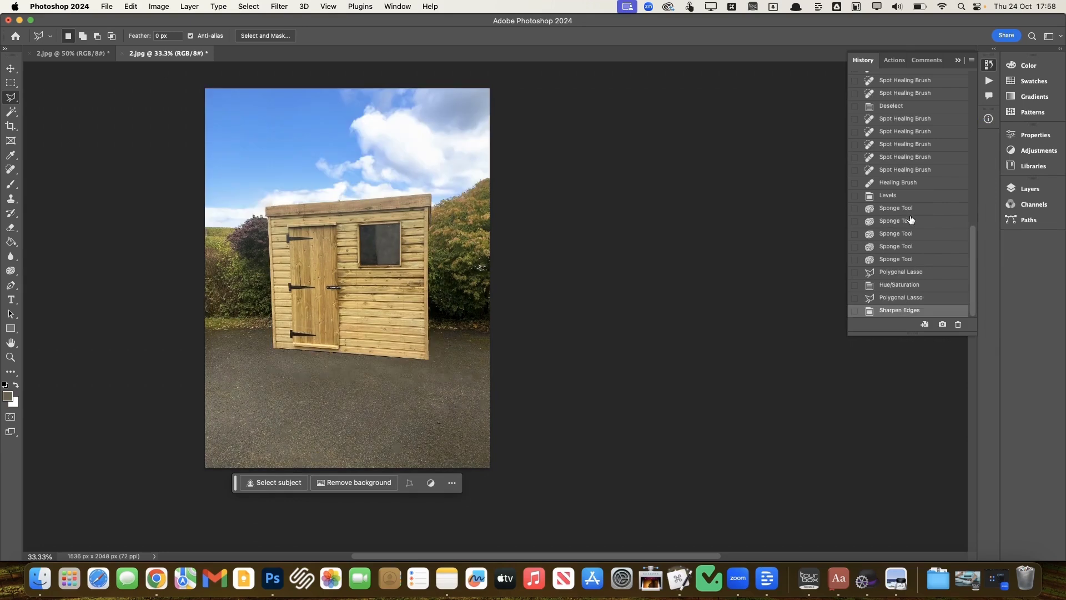
scroll(911, 220, "up", 10)
left_click(917, 82)
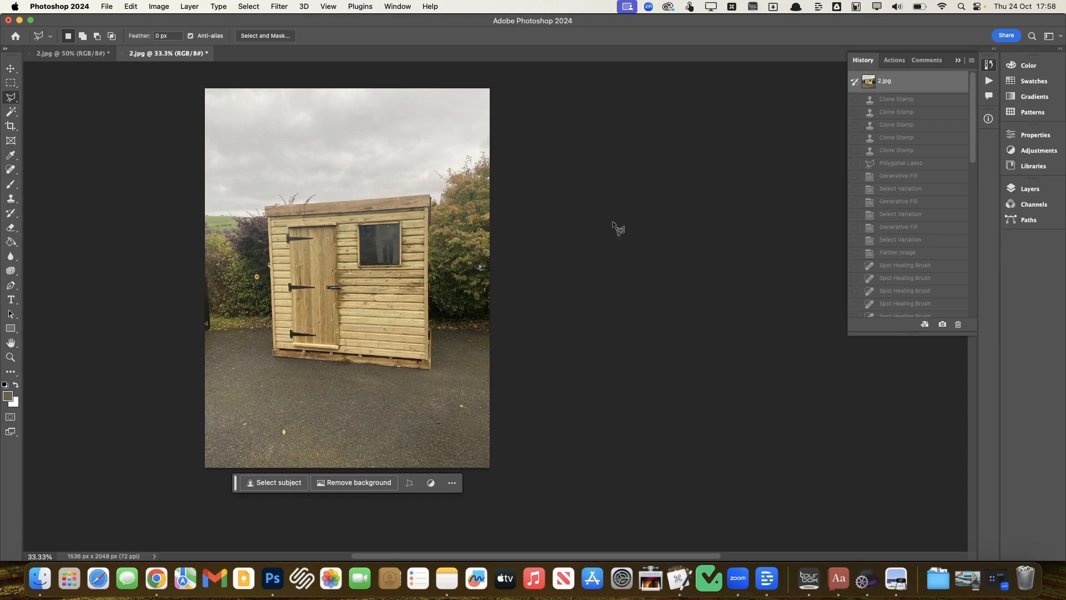
scroll(883, 250, "down", 10)
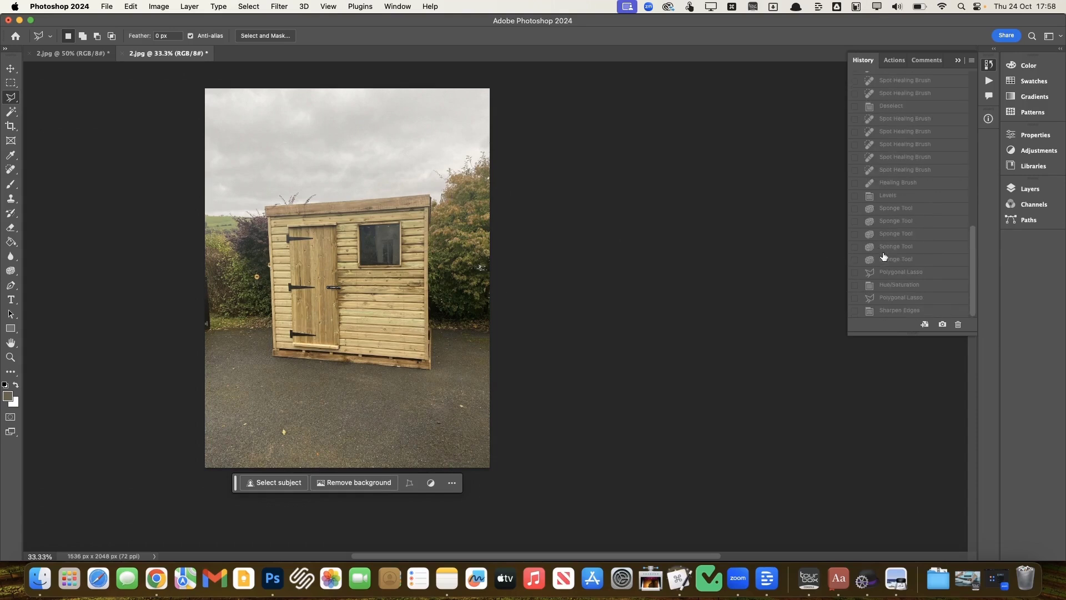
left_click(910, 311)
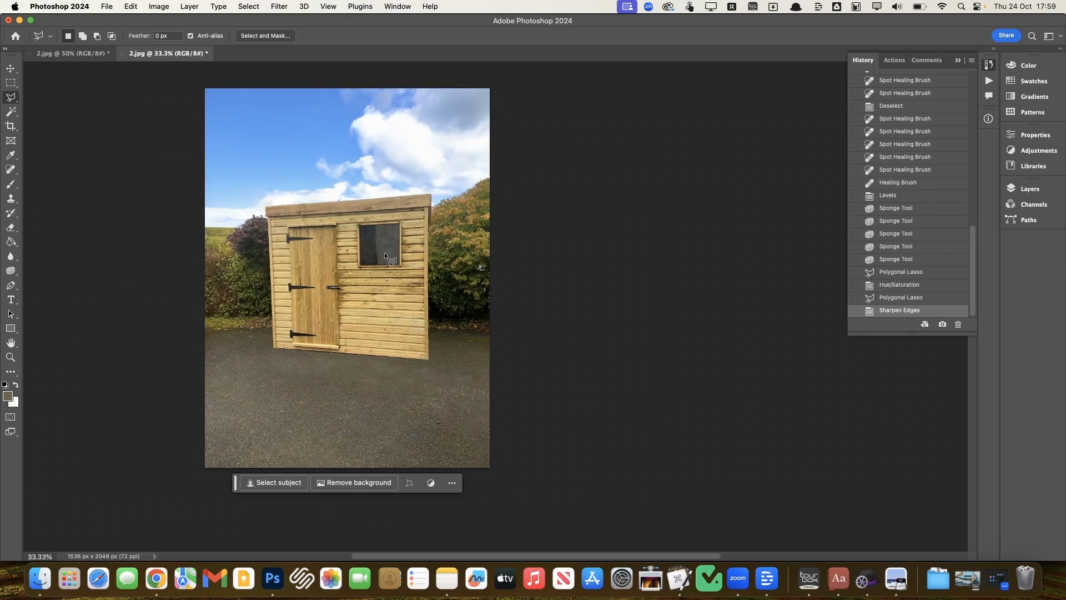
Open the retouched photo in Save for Web and inspect the shed, window, hedge and sky in the optimized JPEG preview.
left_click(108, 7)
mouse_move(113, 65)
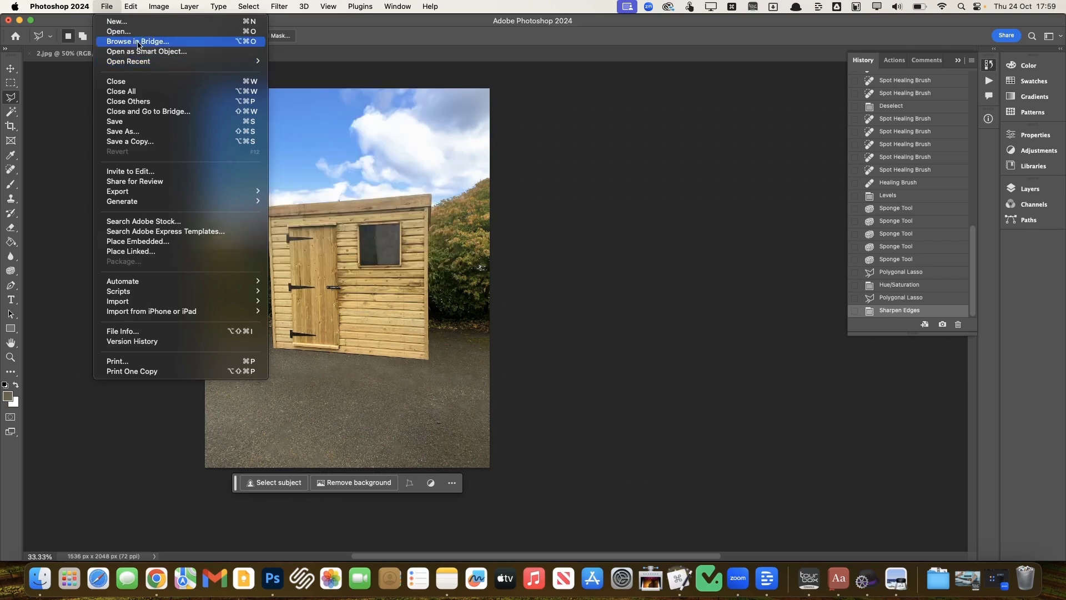
mouse_move(130, 7)
left_click(595, 331)
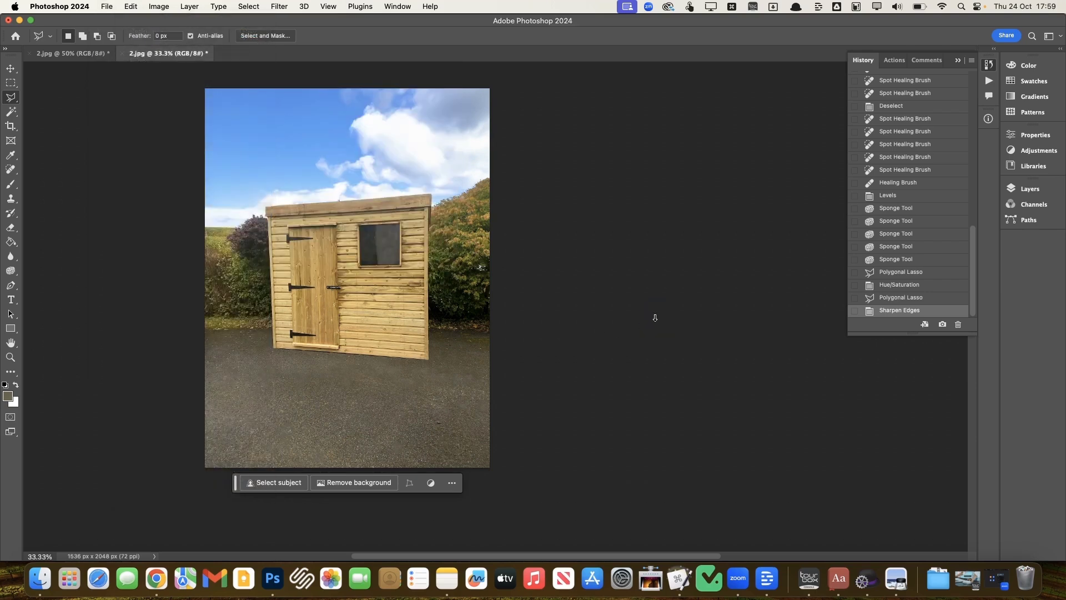
key("super+alt+shift+s")
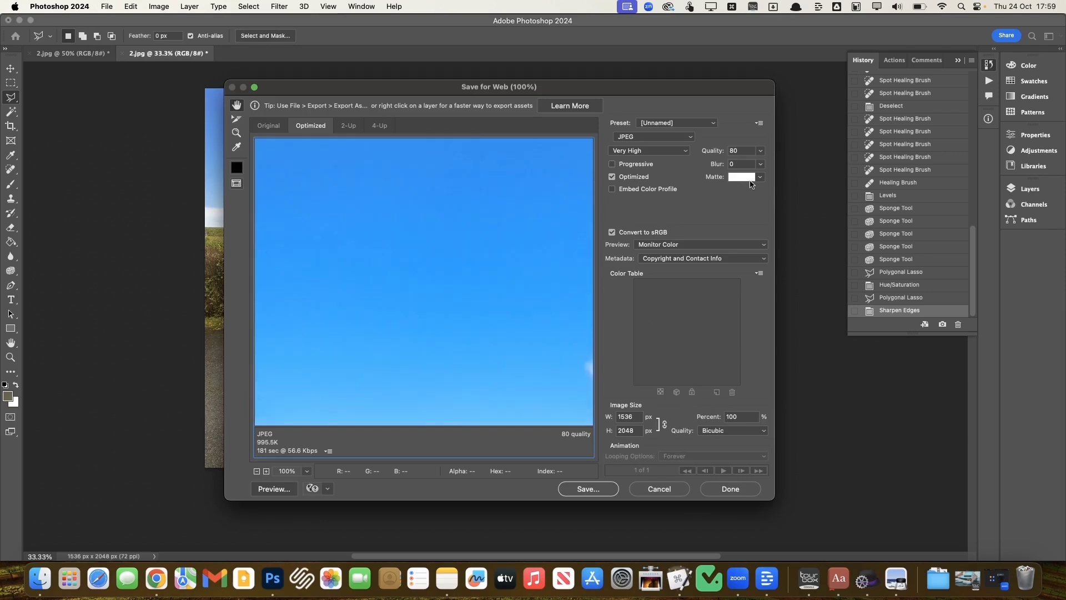
mouse_move(527, 341)
left_mouse_down()
mouse_move(414, 252)
mouse_move(376, 181)
mouse_move(538, 355)
left_mouse_up()
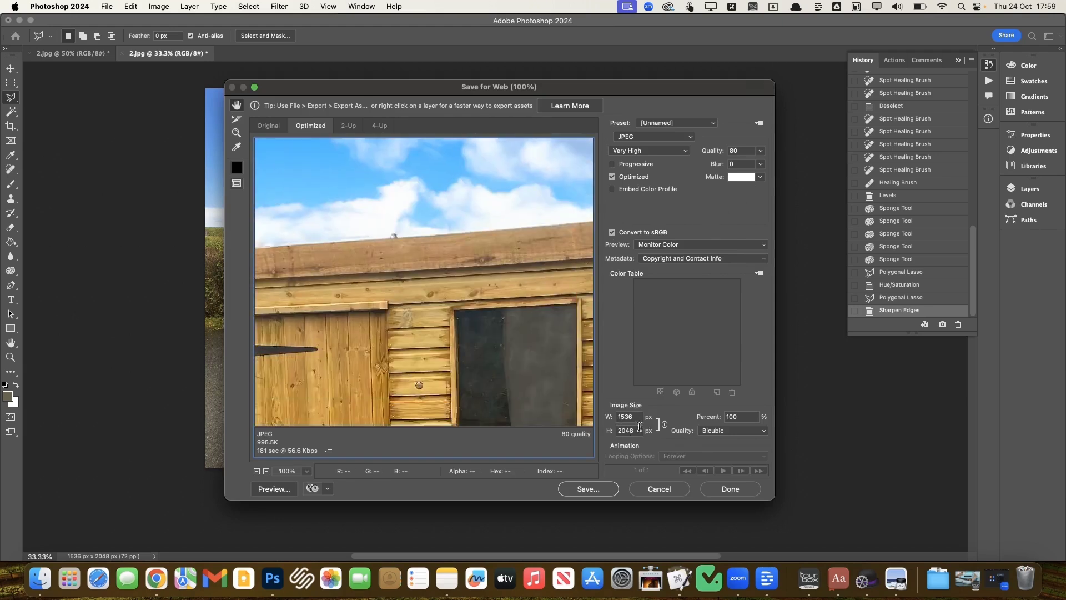
left_click_drag(541, 366, 409, 279)
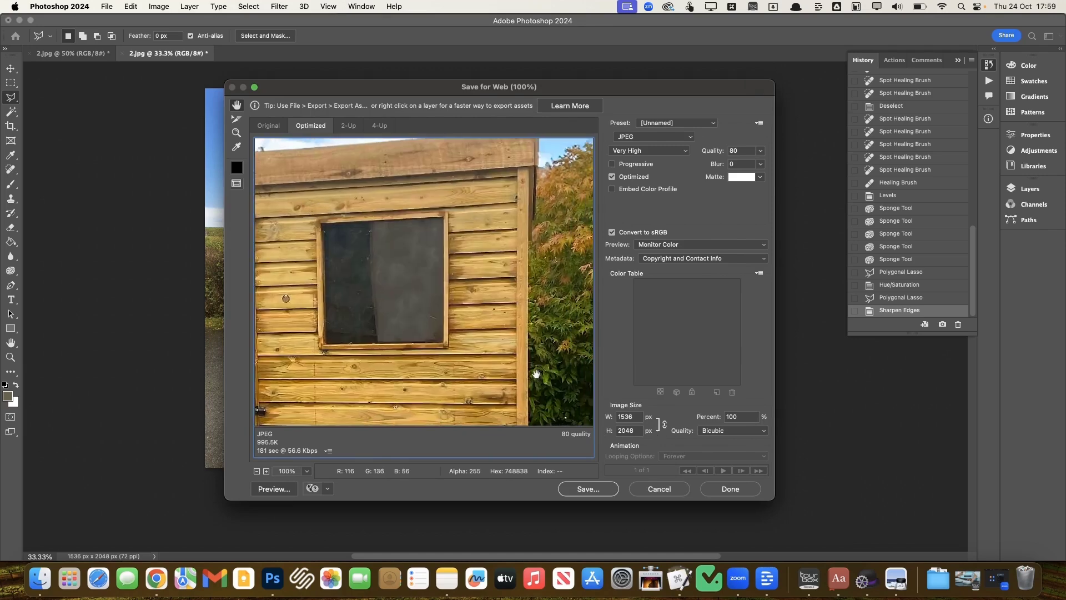
left_click_drag(585, 403, 556, 286)
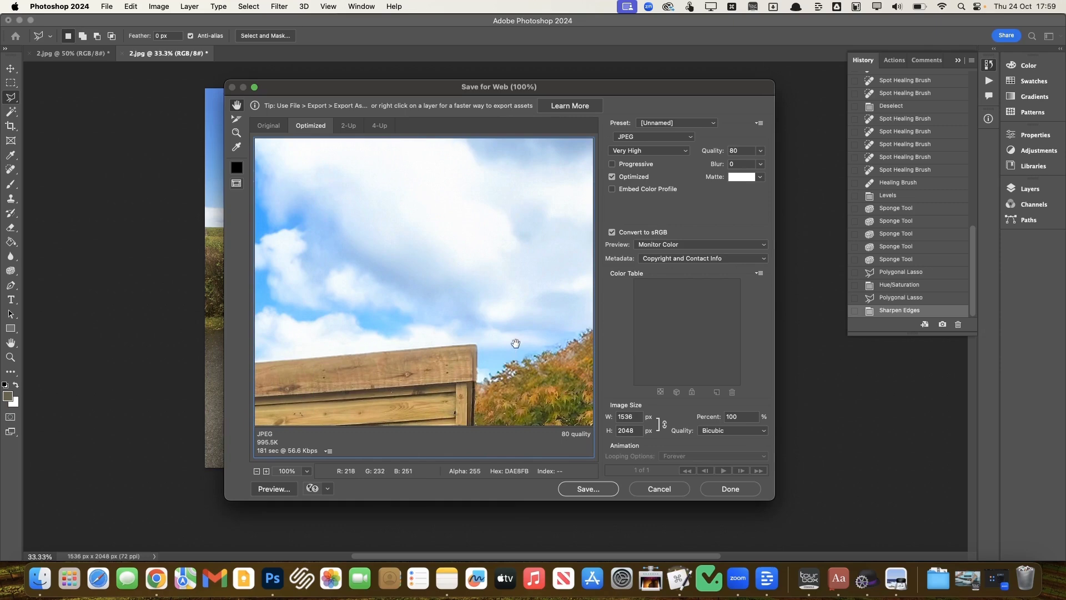
left_click_drag(396, 93, 557, 29)
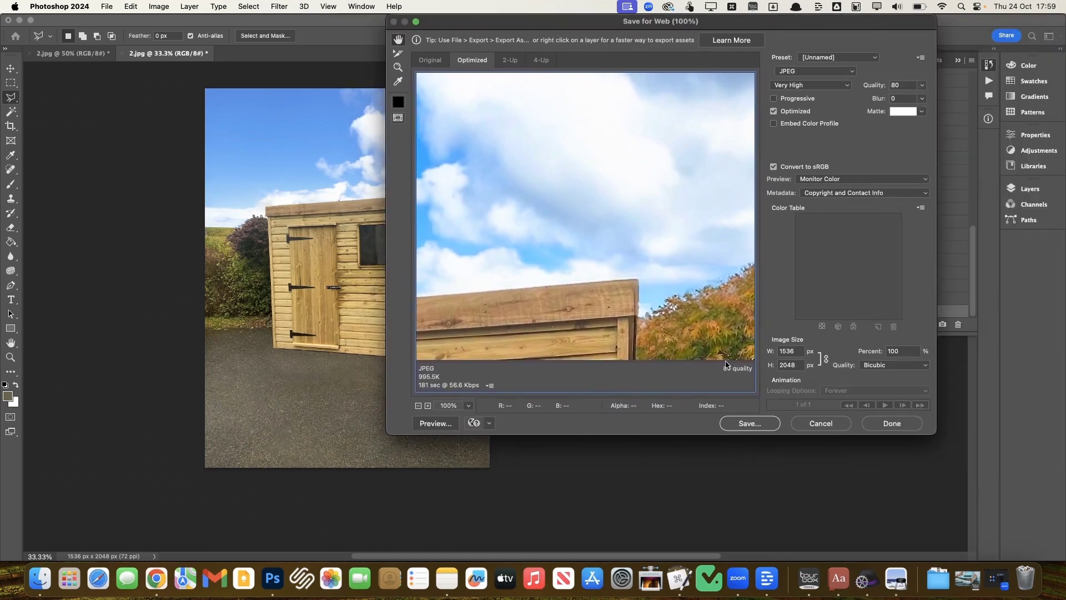
Save the optimized JPEG as 2.jpg in a new folder named Final inside the 2024 Sheds folder.
left_click(748, 426)
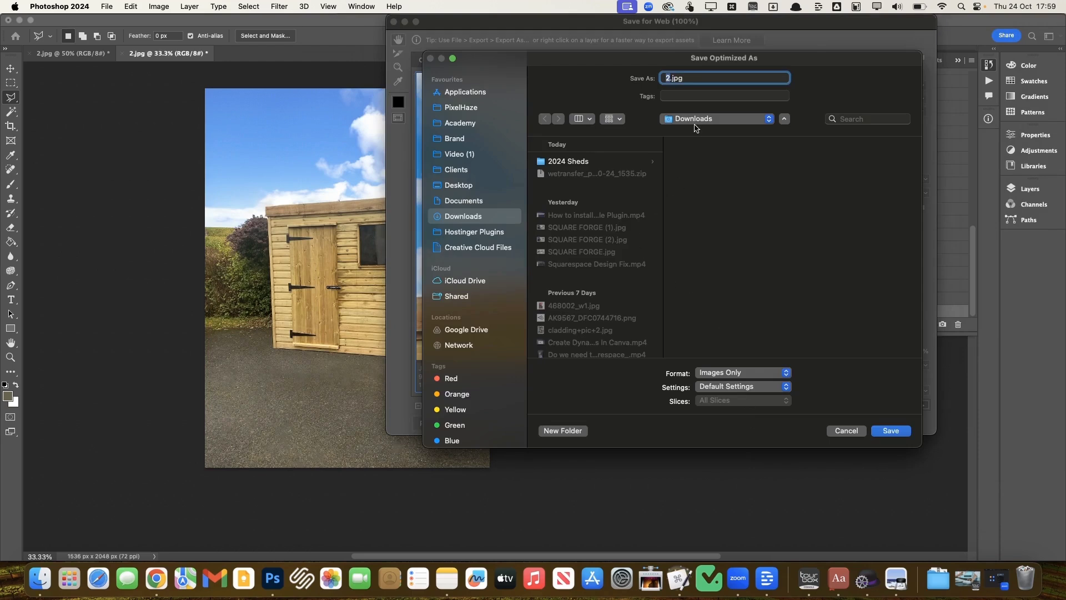
left_click(600, 162)
left_click(570, 431)
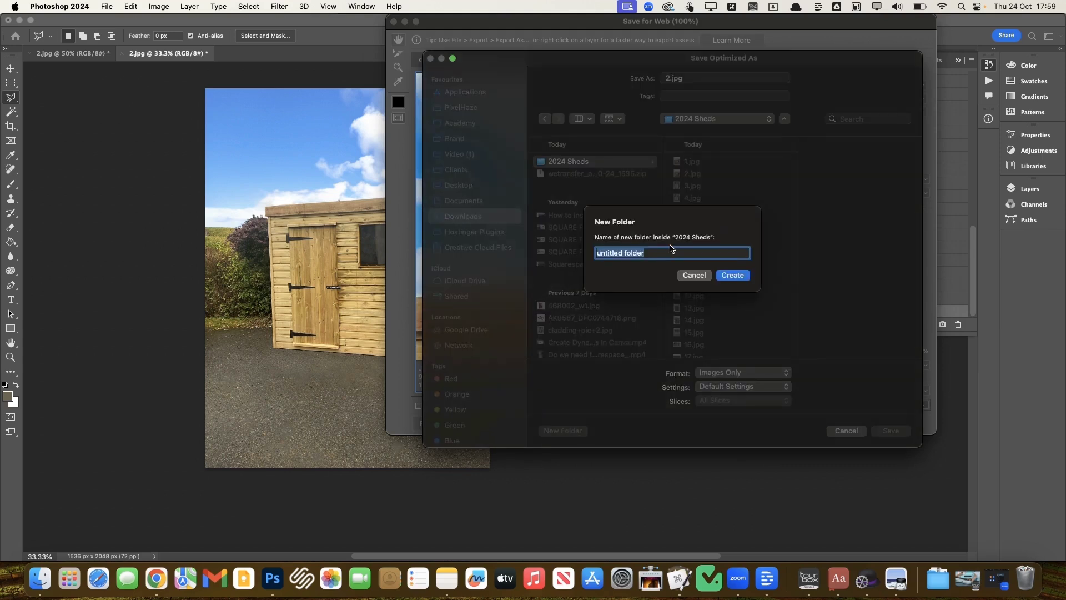
type("Final")
left_click(743, 276)
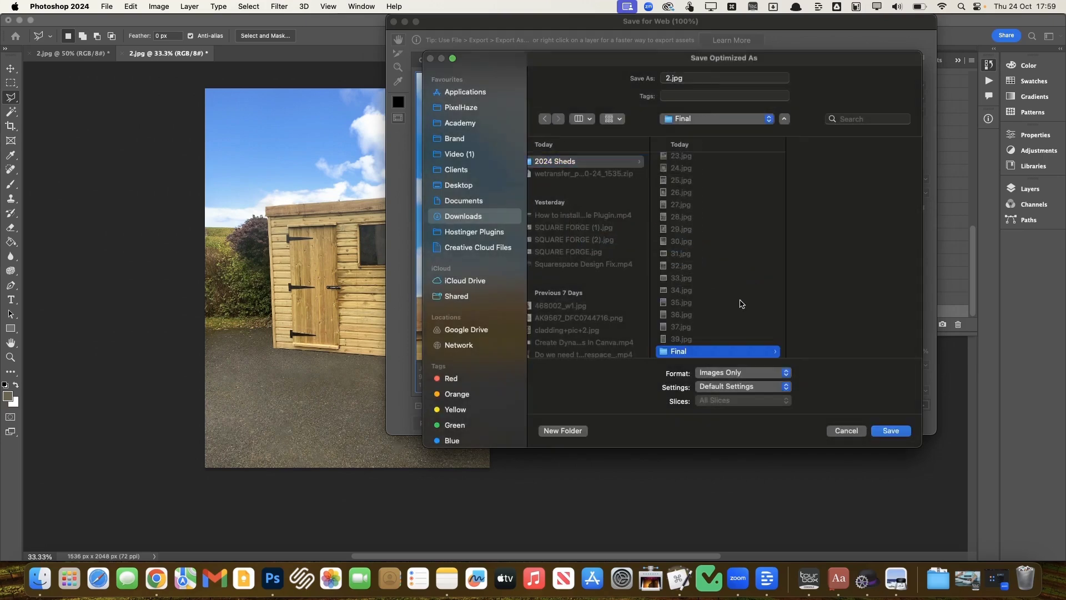
left_click(888, 432)
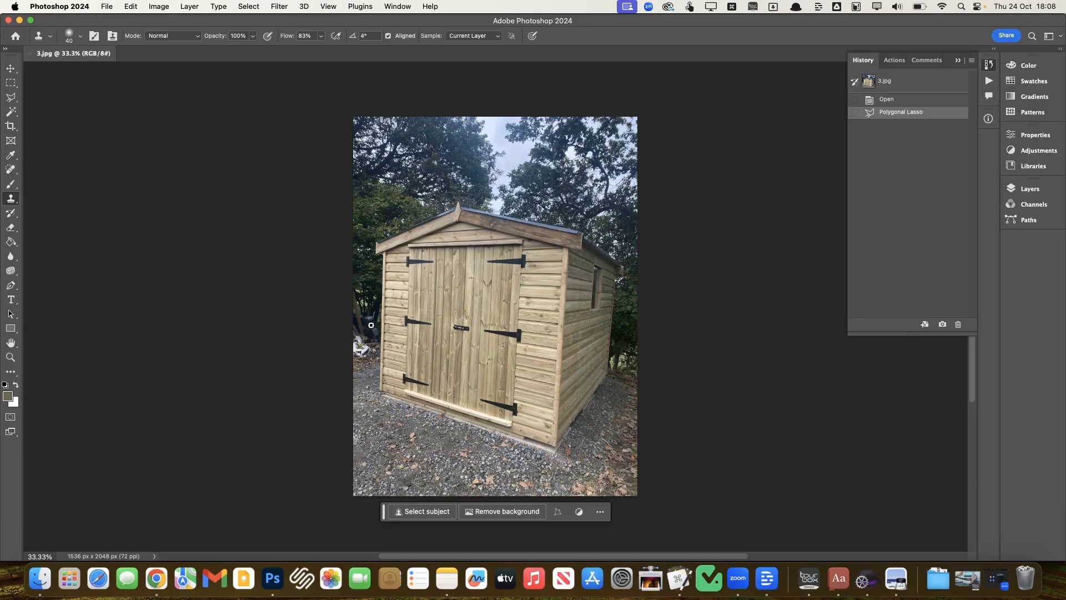
Remove the clutter beside the shed's left wall in 3.jpg with a 125 px Spot Healing Brush.
key("j")
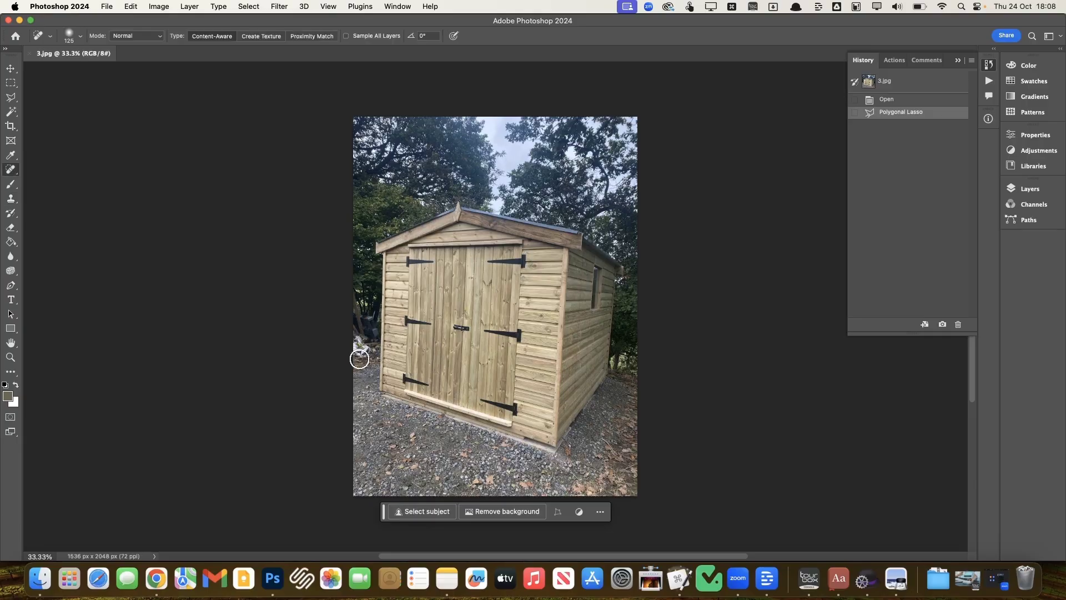
left_click(363, 347)
mouse_move(361, 335)
left_mouse_down()
mouse_move(371, 333)
mouse_move(364, 311)
left_mouse_up()
left_click(357, 357)
mouse_move(362, 348)
left_mouse_down()
mouse_move(350, 334)
mouse_move(362, 345)
left_mouse_up()
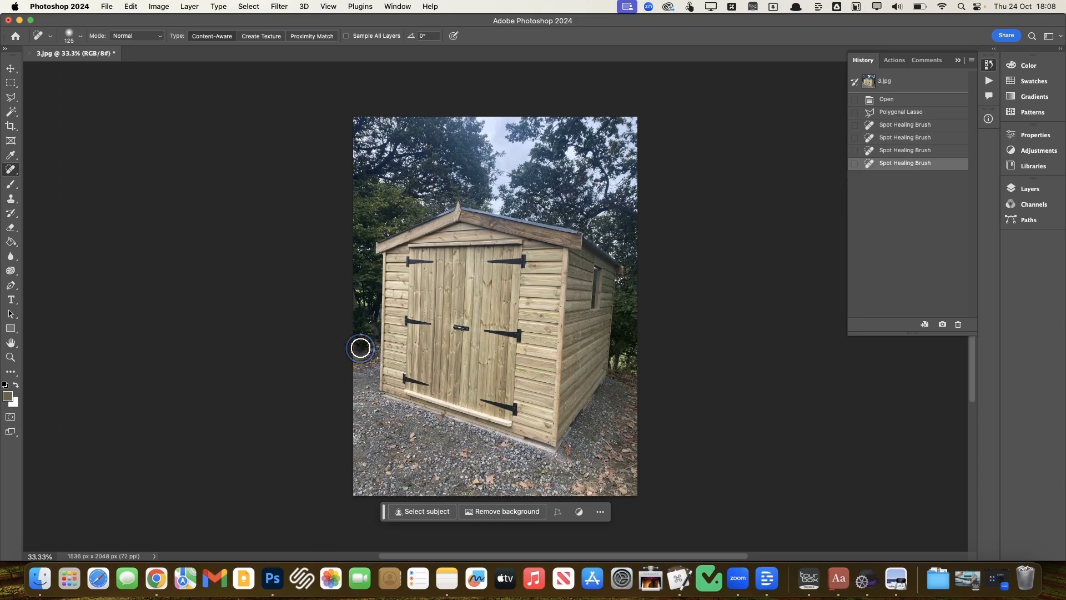
left_click(340, 348)
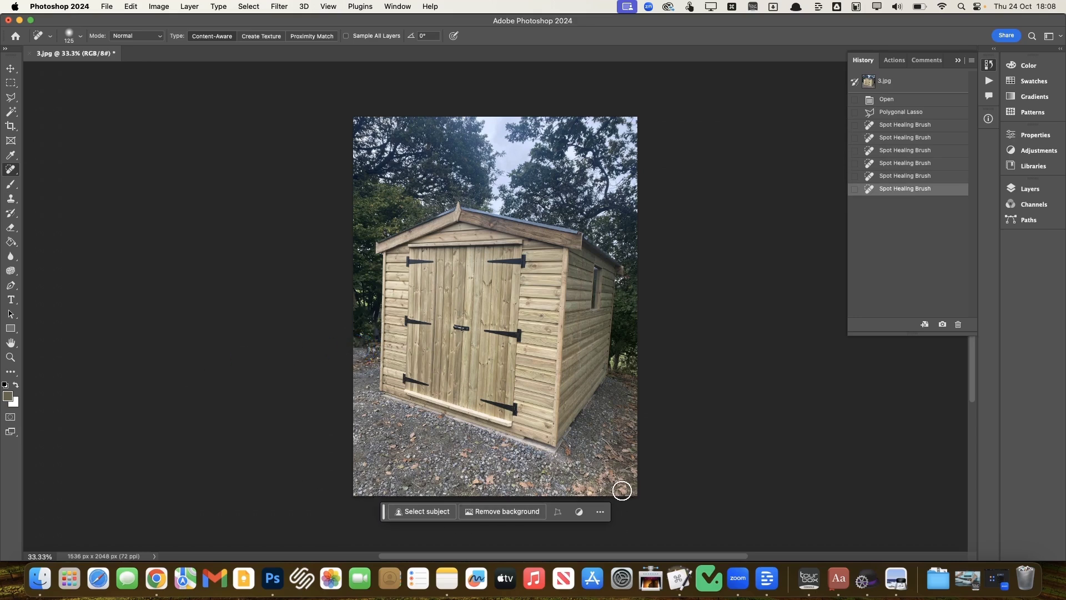
Try spot-healing the gravel at the shed's near corner, and undo both strokes.
left_click(563, 463)
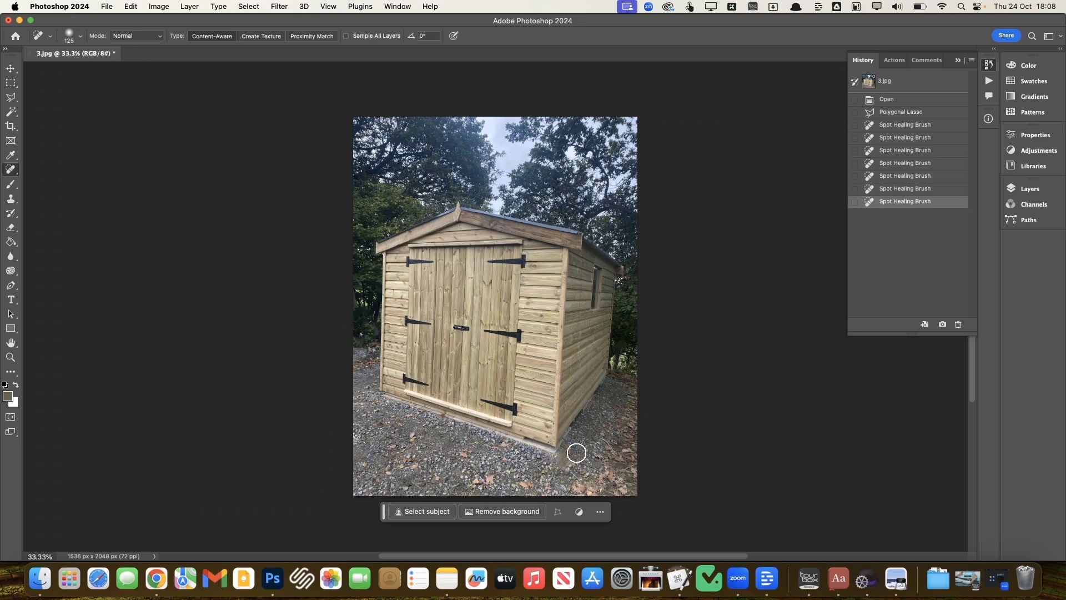
left_click(573, 450)
key("super+z")
key("super+z")
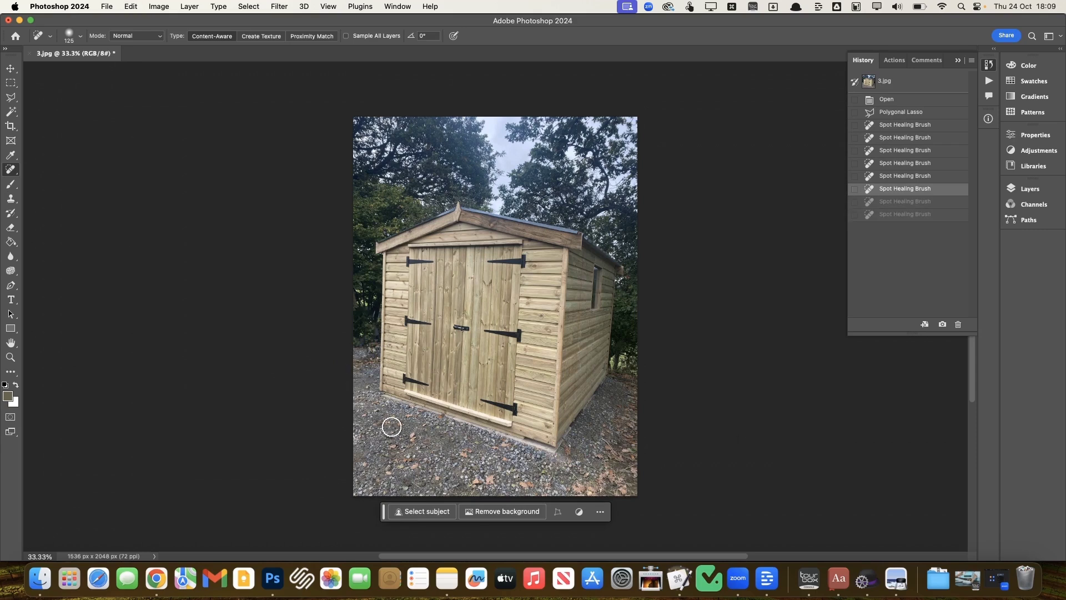
Select the gravel in front of and to the right of the shed with the Polygonal Lasso, following the shed's base edge.
left_click(11, 97)
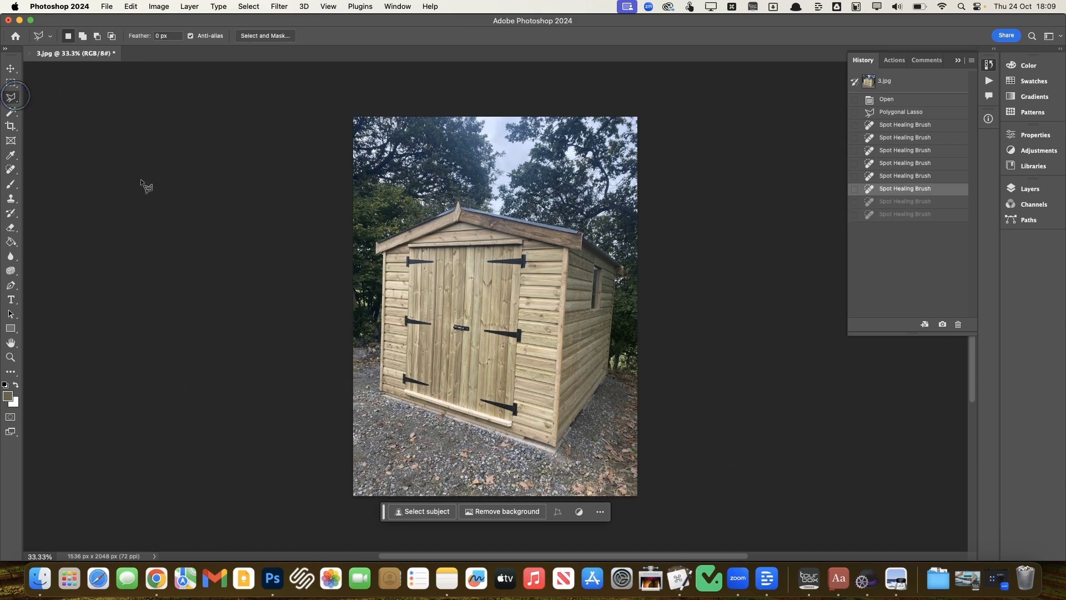
left_click(379, 388)
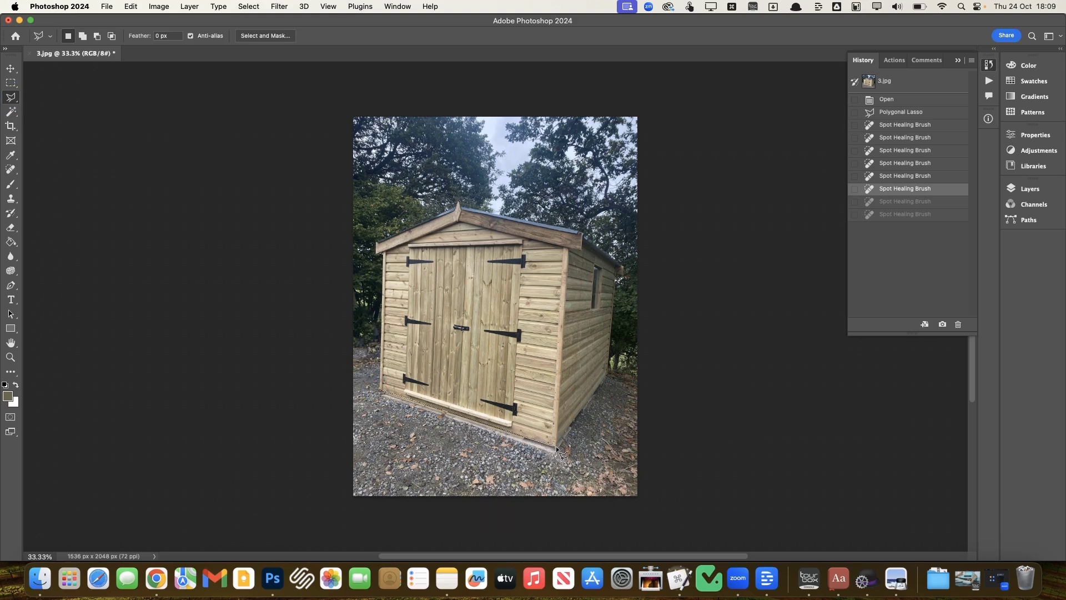
left_click(608, 371)
left_click(622, 392)
left_click(582, 477)
left_click(477, 489)
left_click(337, 401)
left_click(381, 390)
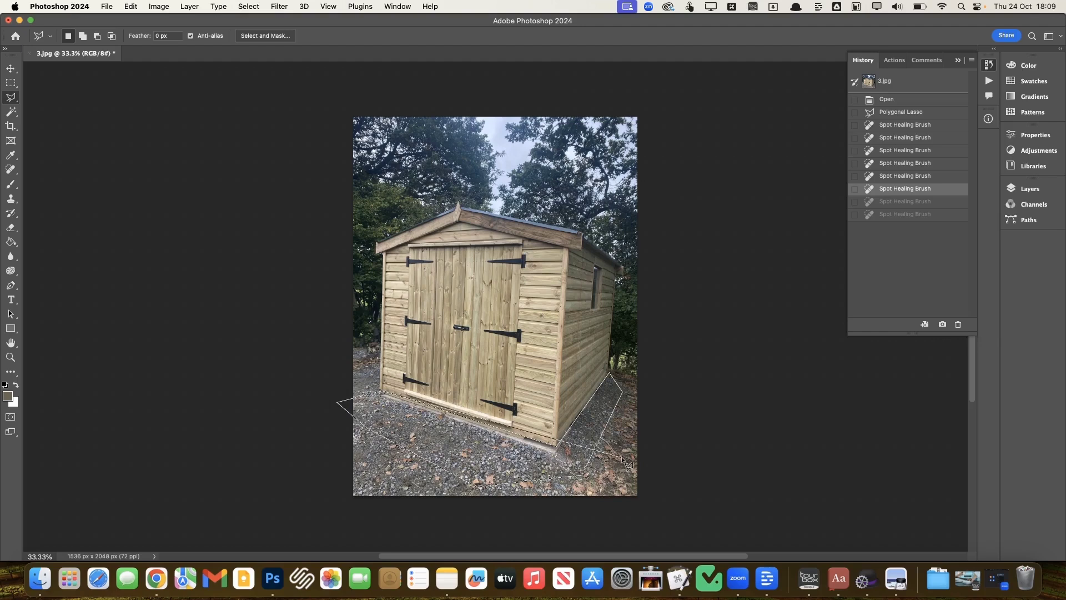
double_click(384, 393)
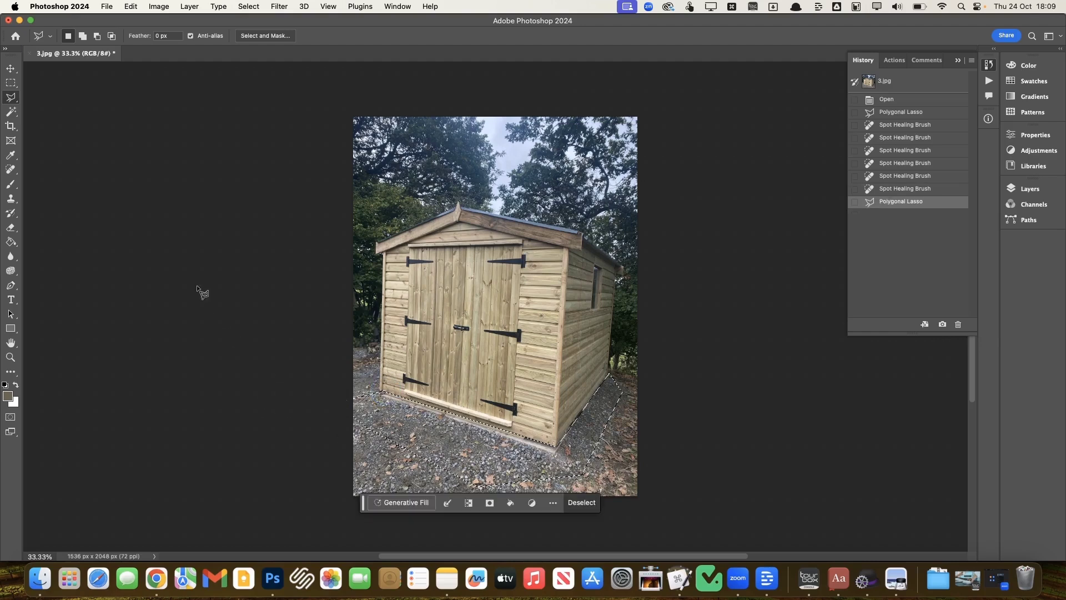
Try to heal the pale strip along the shed's base within the selection using the Spot Healing Brush, and undo it.
key("j")
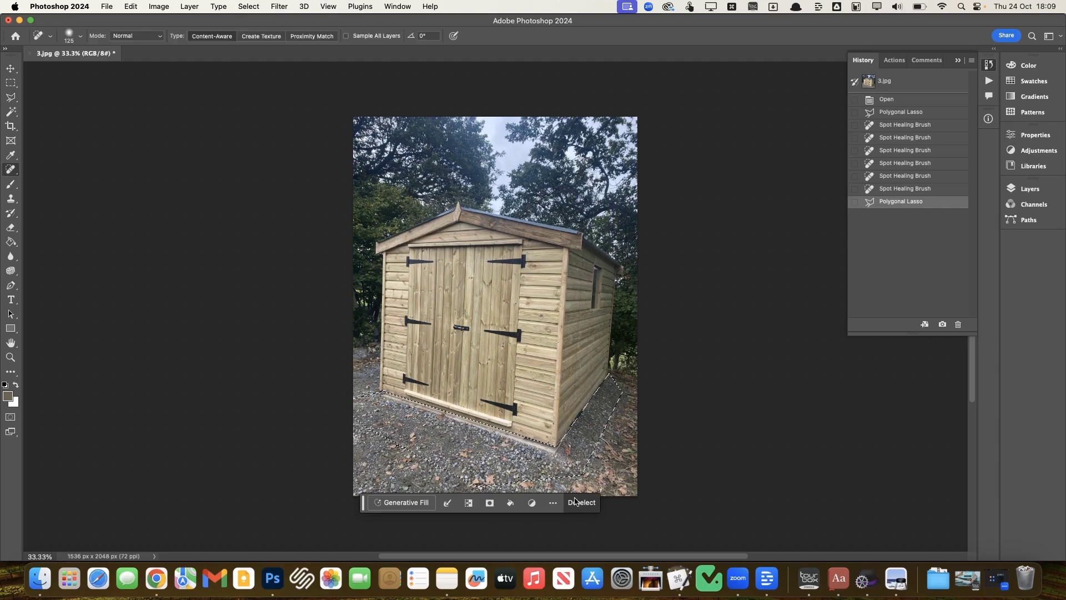
mouse_move(553, 452)
left_mouse_down()
mouse_move(502, 445)
mouse_move(381, 391)
mouse_move(528, 452)
mouse_move(559, 445)
mouse_move(597, 402)
left_mouse_up()
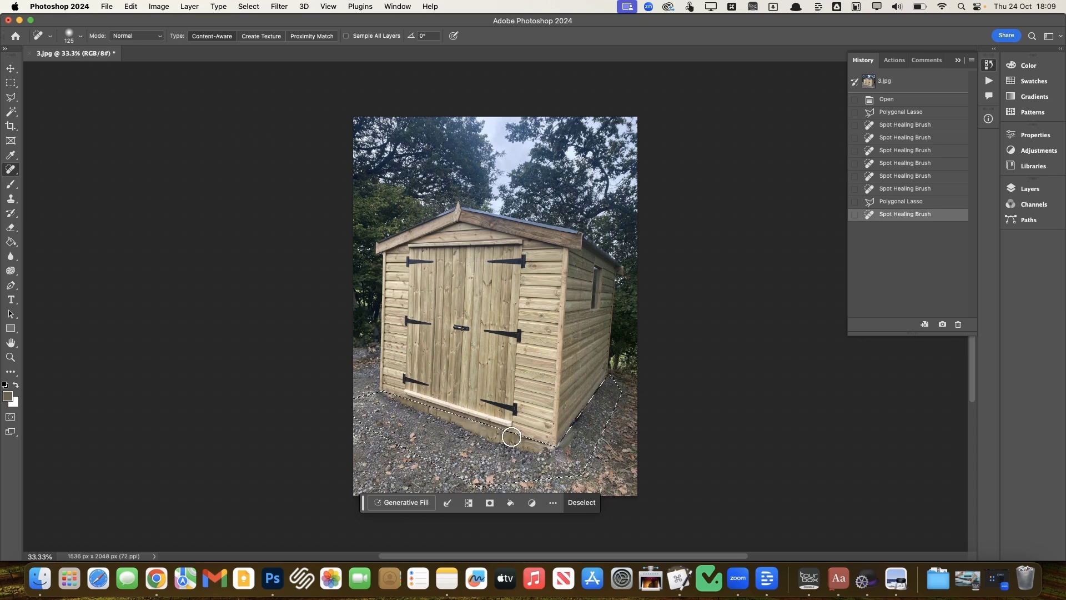
key("super+z")
Clone gravel over the pale strip along the shed's base with a 100 px Clone Stamp, and deselect the ground.
key("s")
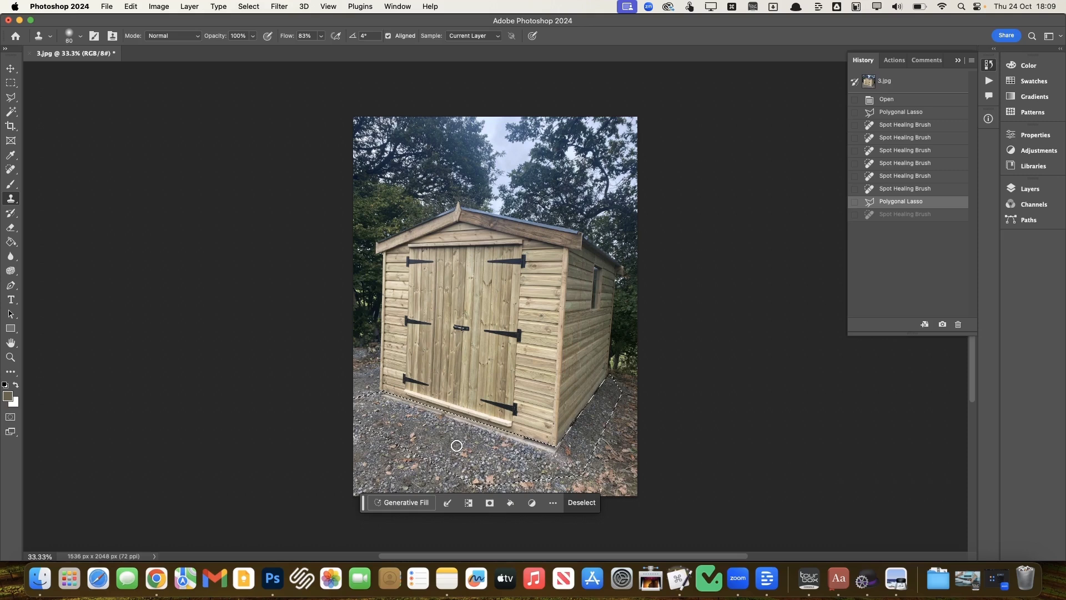
key("bracketright")
key("bracketright")
key("bracketright")
key("bracketright")
key("bracketright")
key("bracketright")
left_click(472, 426, "alt")
left_click_drag(471, 426, 557, 452)
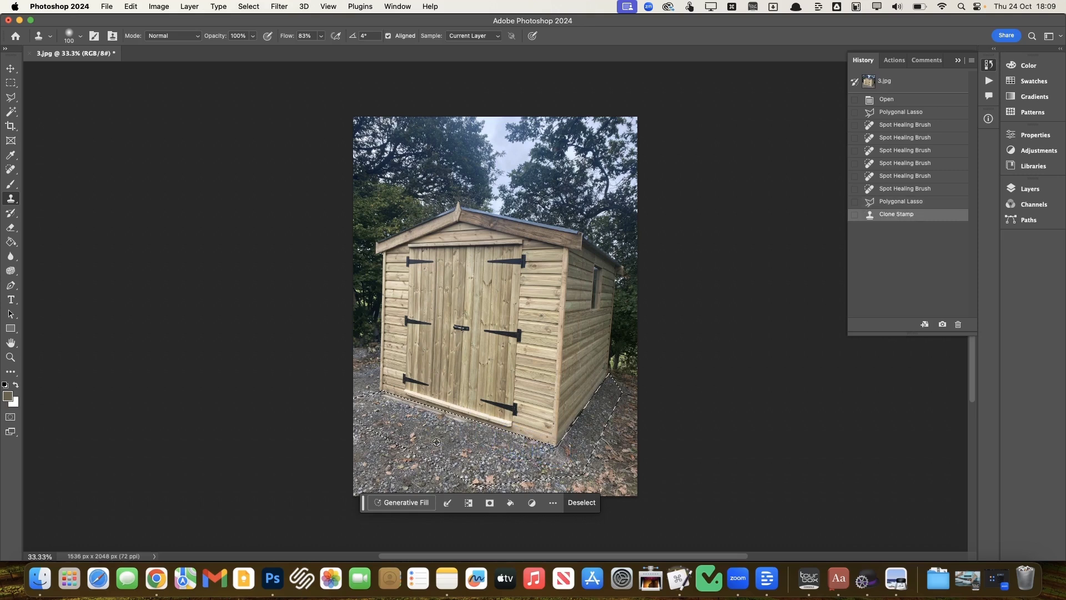
left_click(460, 422)
mouse_move(459, 422)
left_mouse_down()
mouse_move(402, 401)
mouse_move(522, 423)
mouse_move(612, 457)
left_mouse_up()
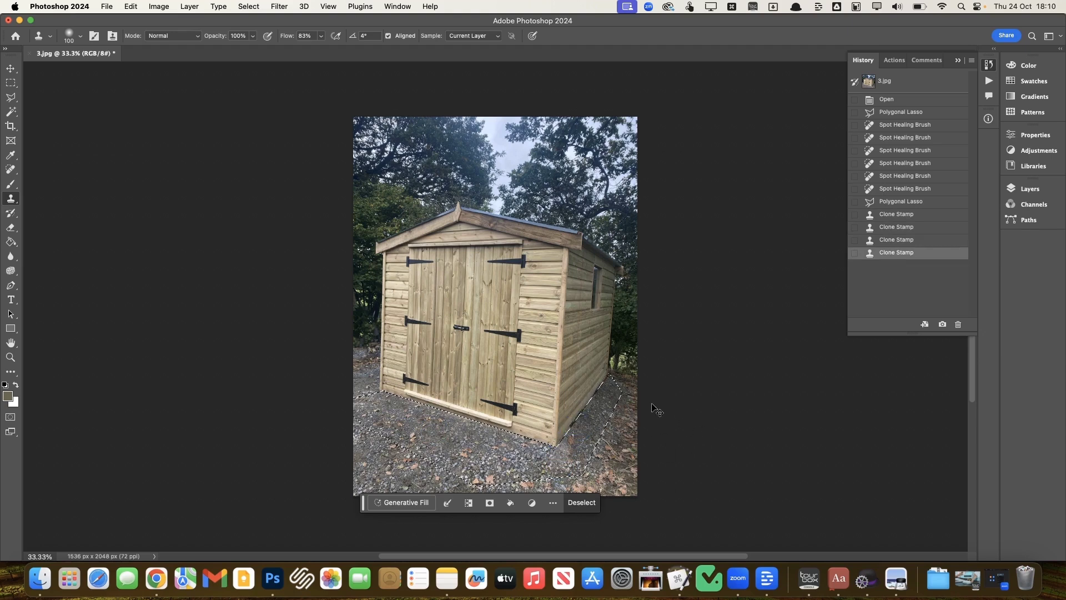
key("super+d")
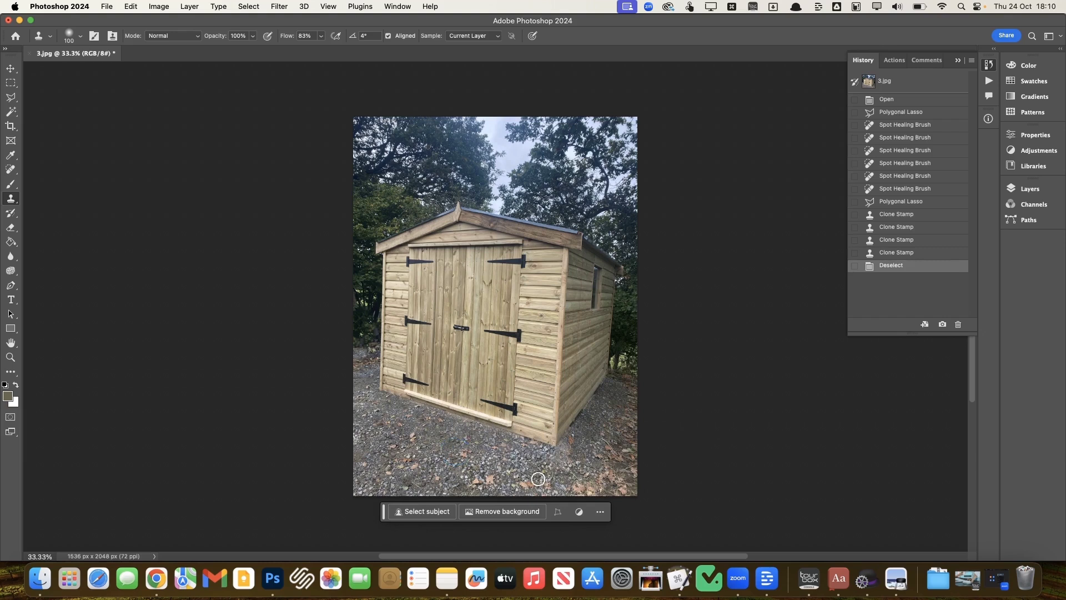
Enlarge the Clone Stamp to 400 px and clone gravel over the fallen leaves to the right of the shed and its near corner.
key("bracketright")
key("bracketright")
key("bracketright")
key("bracketright")
key("bracketright")
key("bracketright")
key("bracketright")
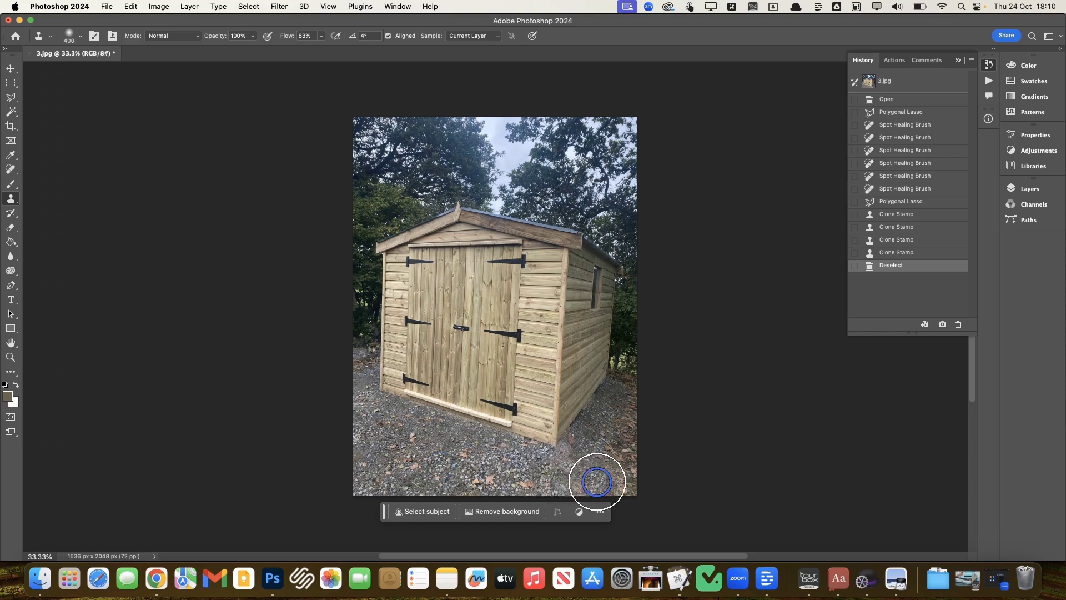
left_click(625, 446)
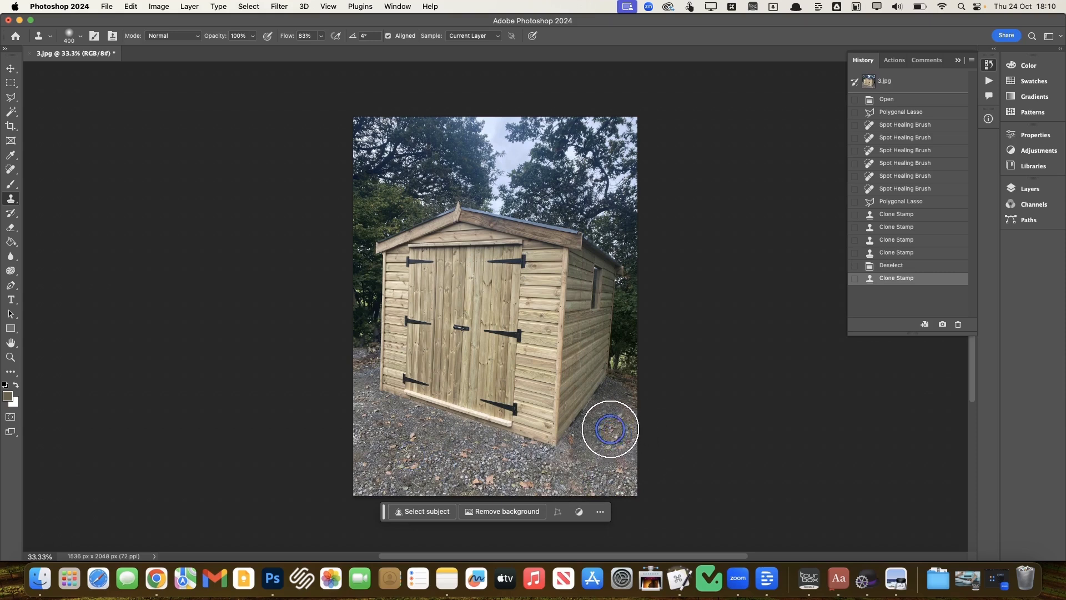
left_click(624, 425)
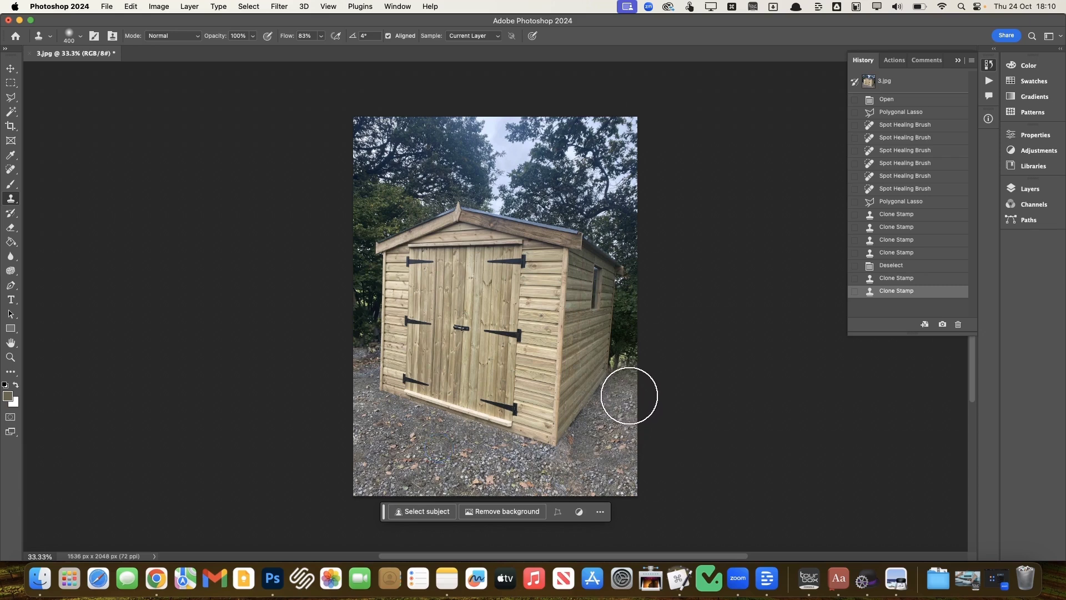
left_click(624, 399)
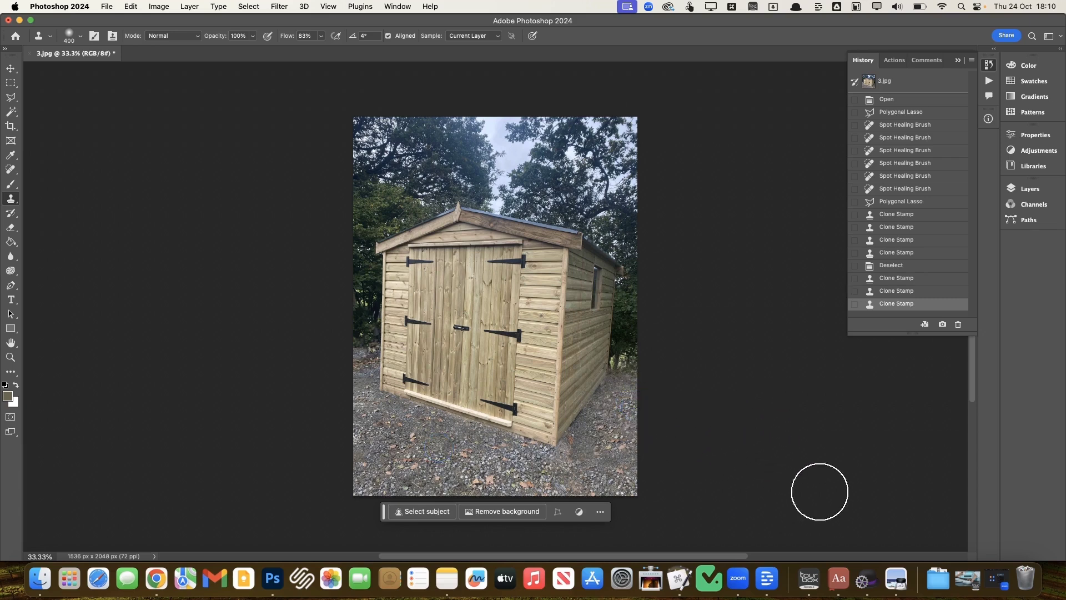
left_click(587, 465)
left_click(587, 465)
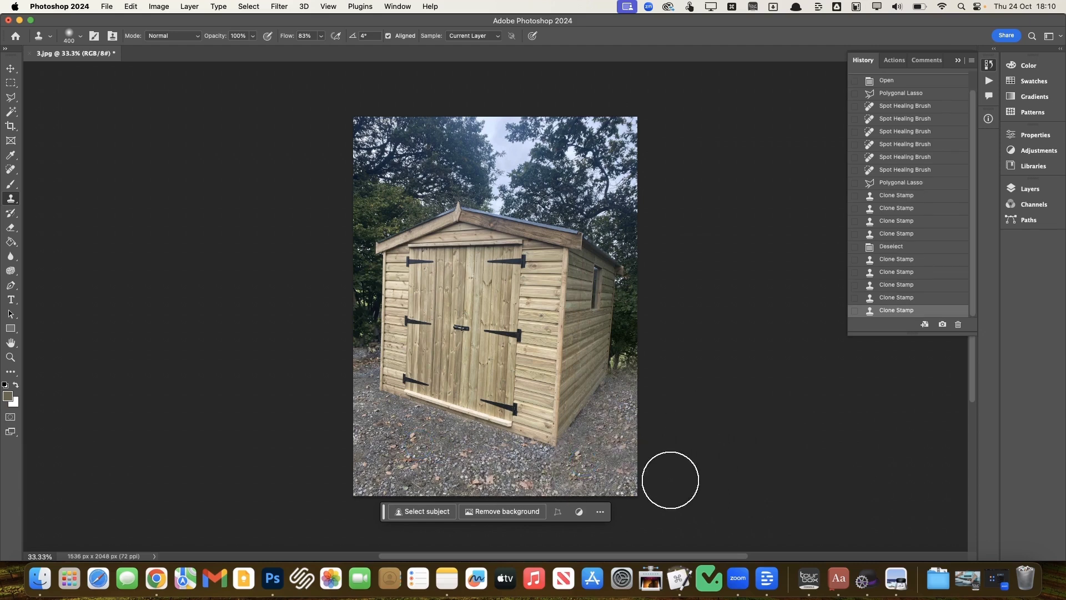
Reduce the Clone Stamp to 175 px and touch up the remaining leaves and patches in the gravel around the shed.
key("bracketleft")
key("bracketleft")
key("bracketleft")
key("bracketleft")
left_click(430, 445)
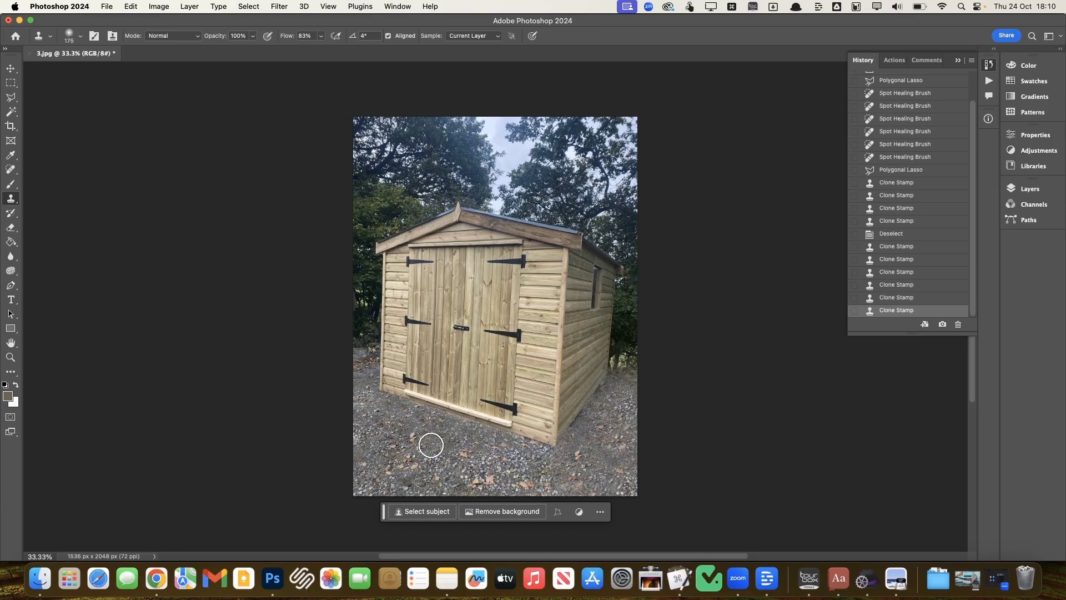
left_click(579, 456)
left_click(579, 457)
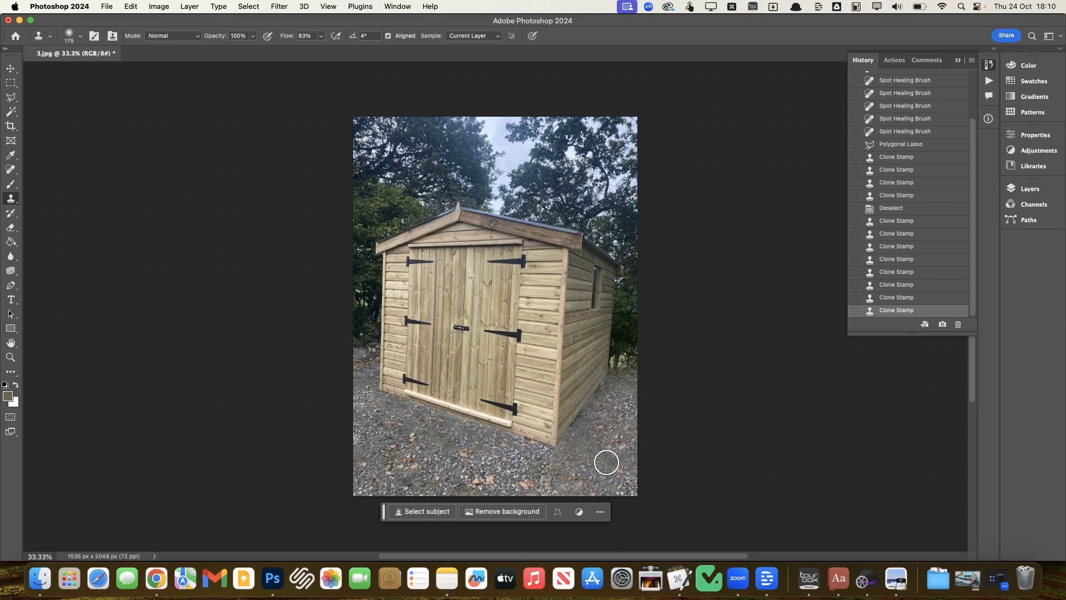
left_click(619, 446)
left_click(619, 470)
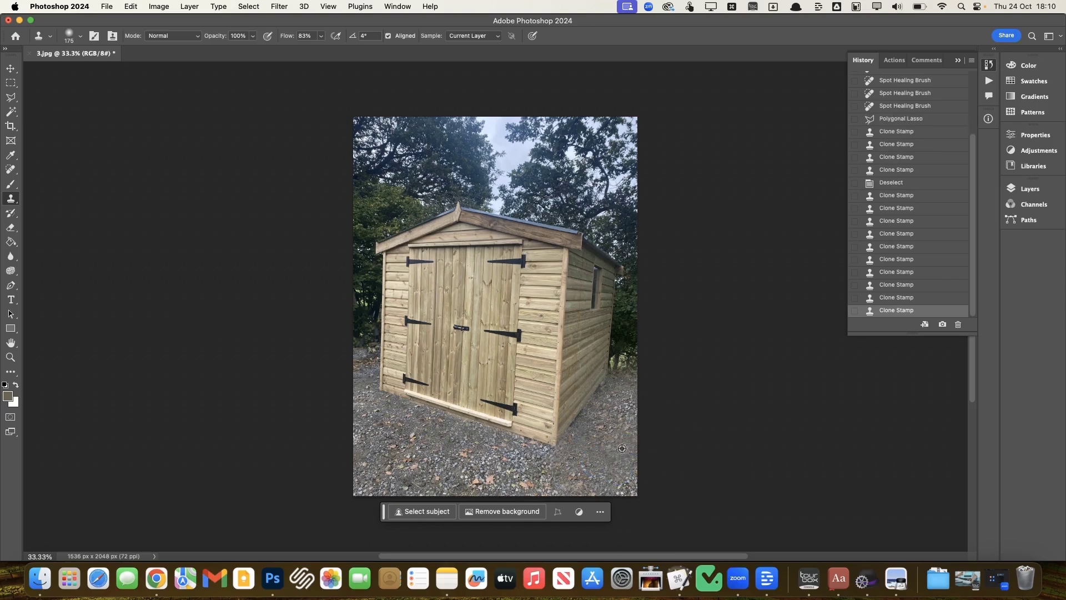
left_click(607, 431)
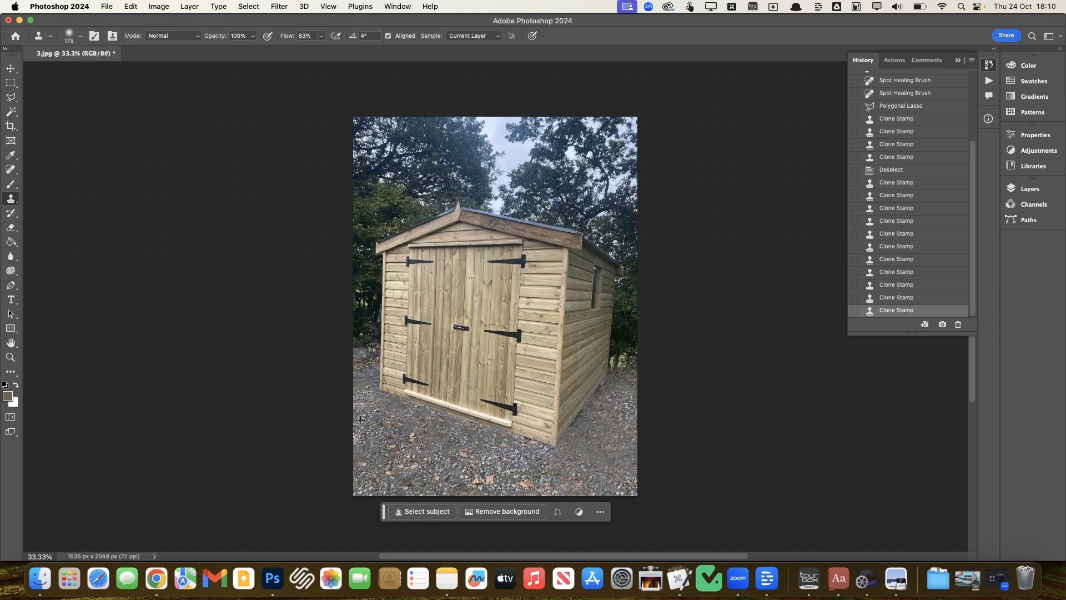
Clone gravel over the remaining patch to the left of the shed with the 175 px Clone Stamp.
left_click(375, 428, "alt")
left_click(367, 356)
left_click(365, 353)
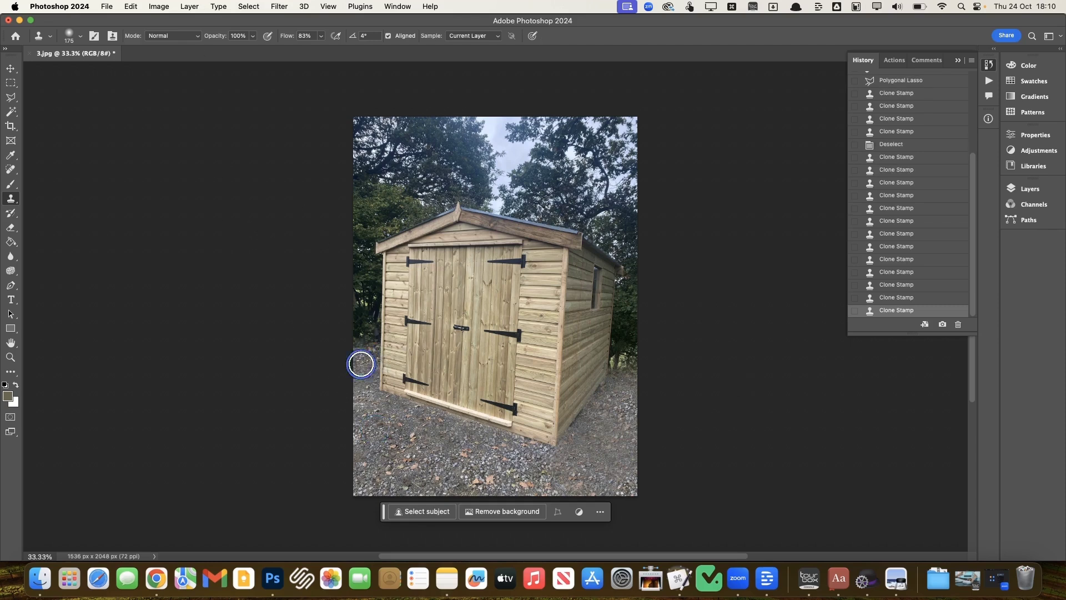
left_click(365, 353)
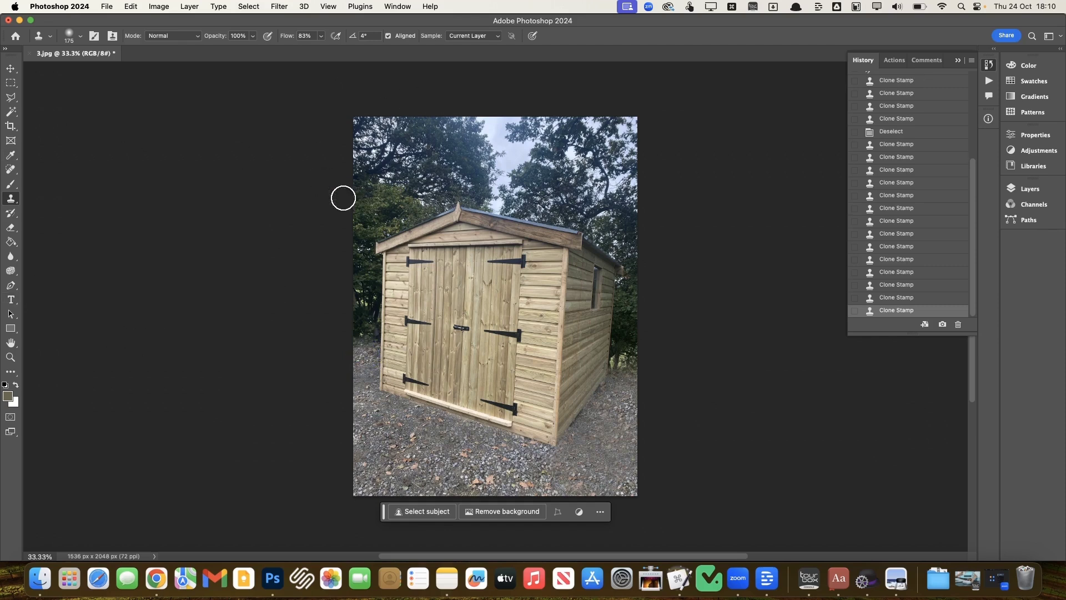
left_click(10, 67)
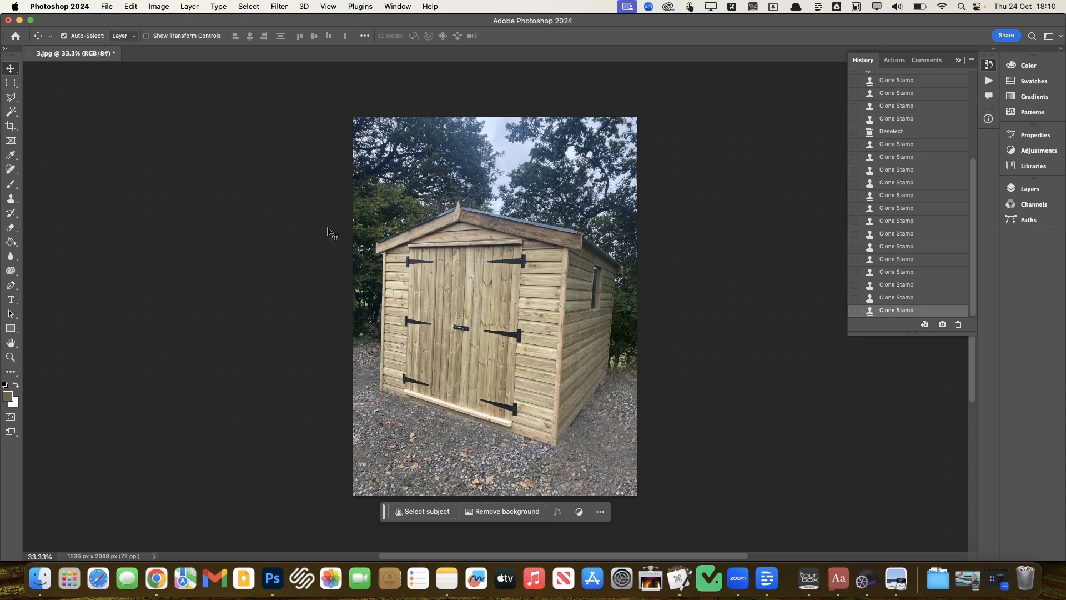
Straighten the photo along the shed's near vertical corner while cropping, and fine-tune the crop rotation.
left_click(11, 126)
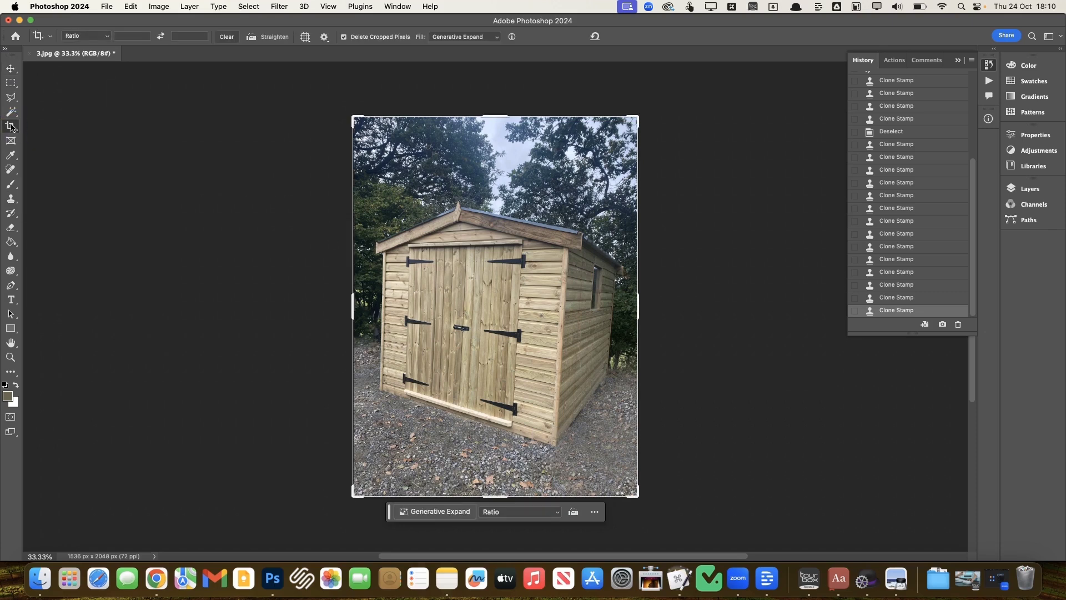
left_click(251, 37)
left_click_drag(556, 447, 560, 268)
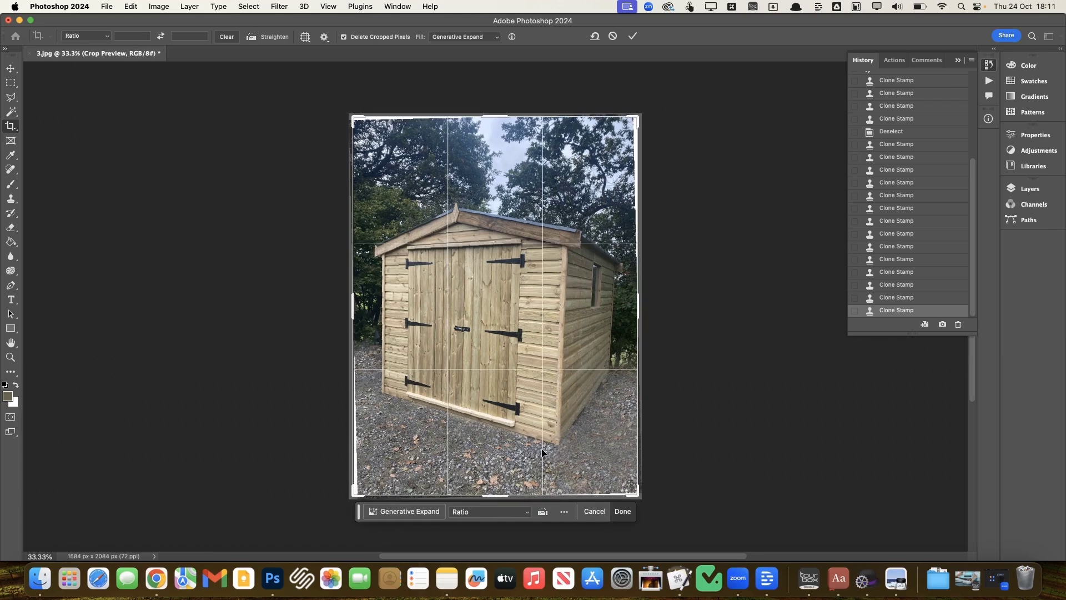
left_click_drag(644, 504, 647, 504)
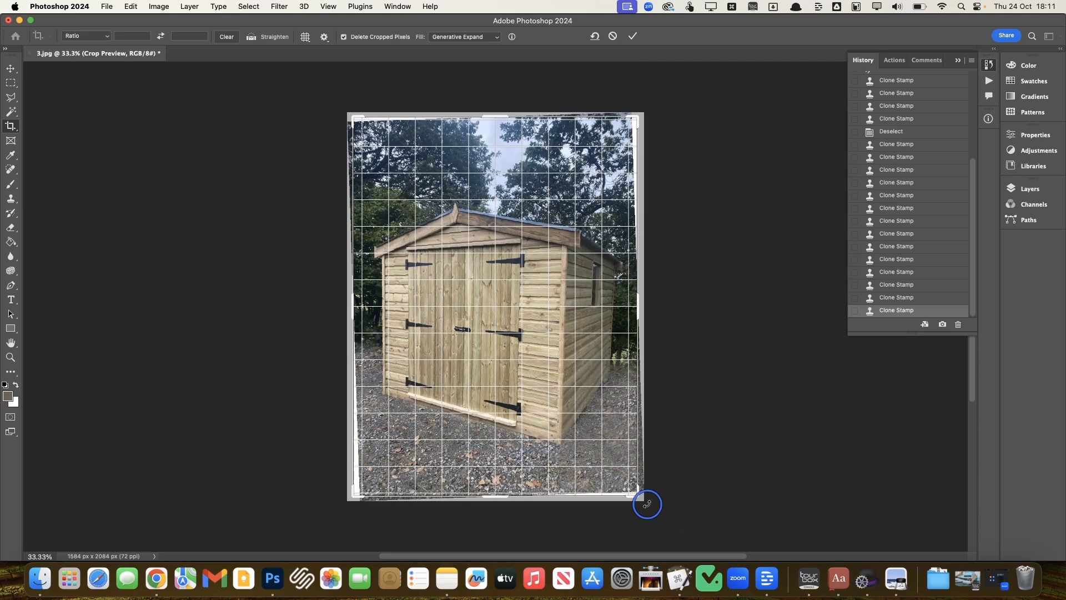
left_click_drag(647, 503, 647, 503)
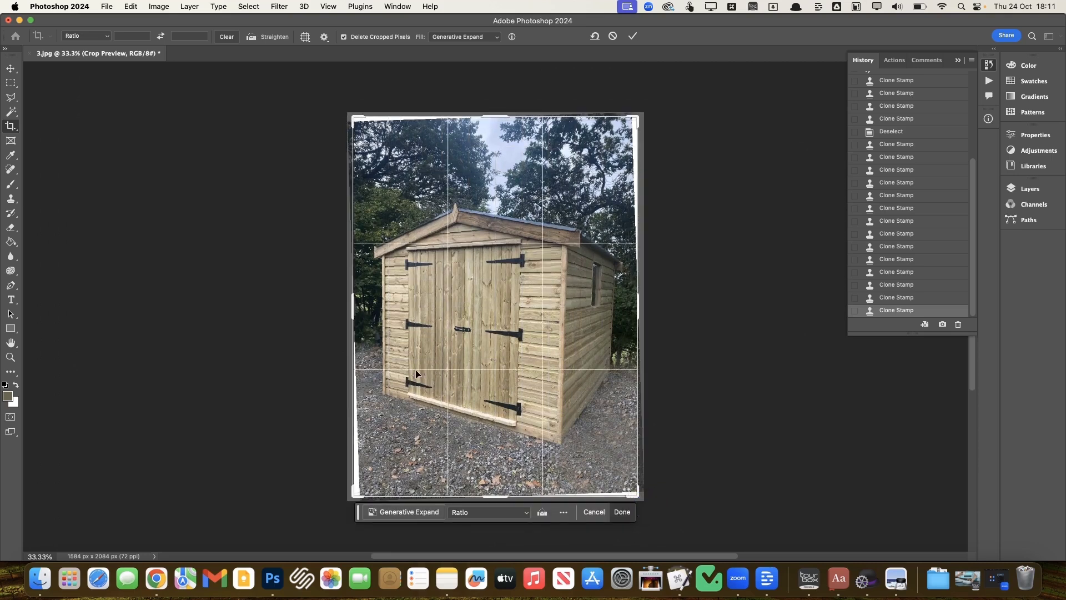
Resize the crop frame at the original ratio to include the blank edges, and fill them with Generative Expand without a prompt.
left_click_drag(345, 495, 362, 493)
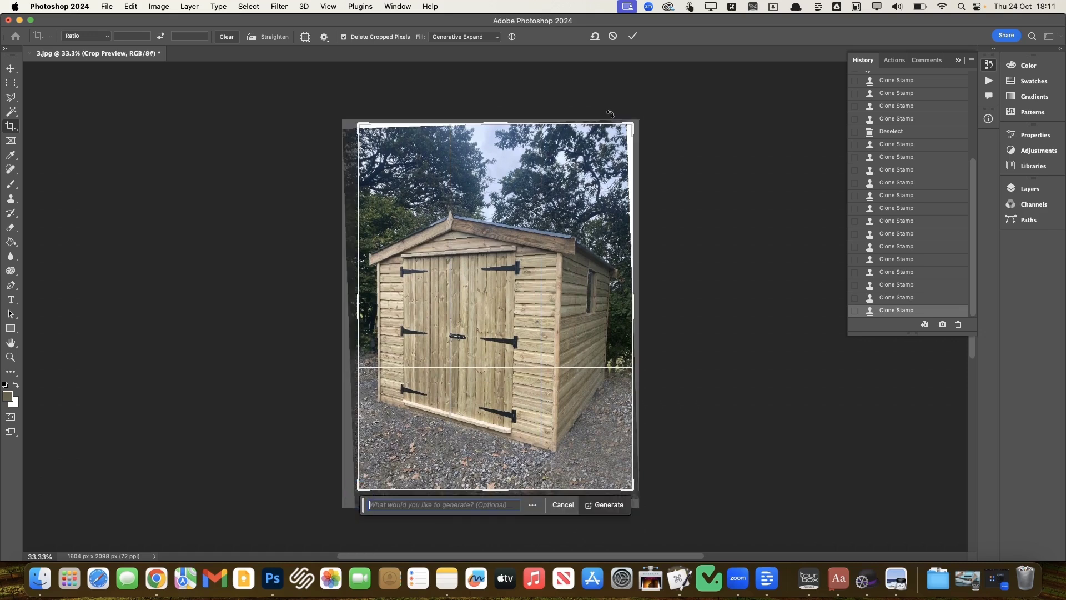
left_click_drag(631, 128, 611, 156)
left_click_drag(645, 194, 644, 194)
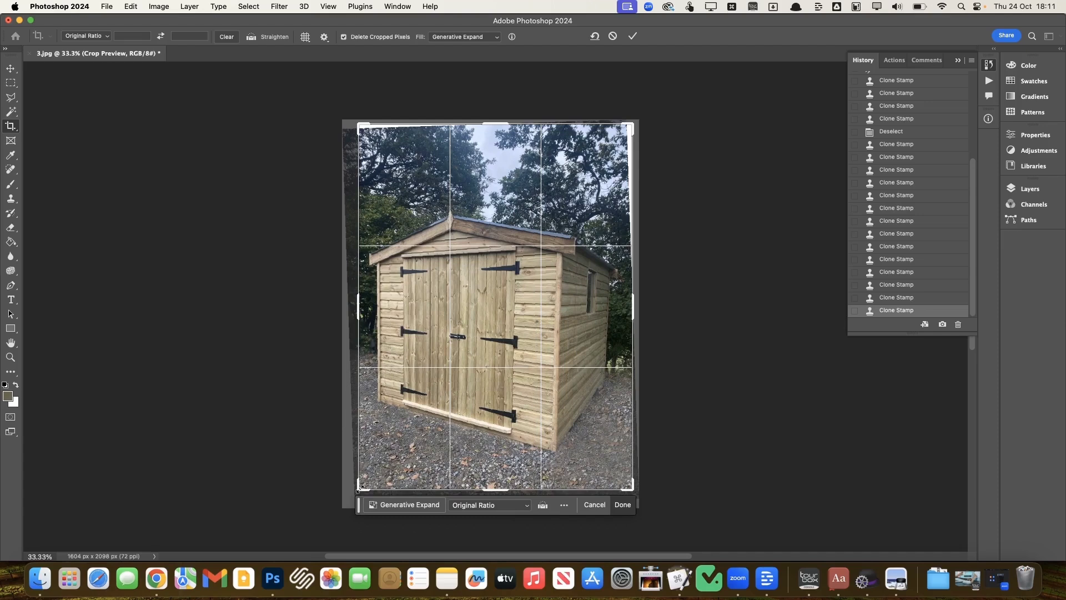
left_click_drag(355, 488, 347, 498)
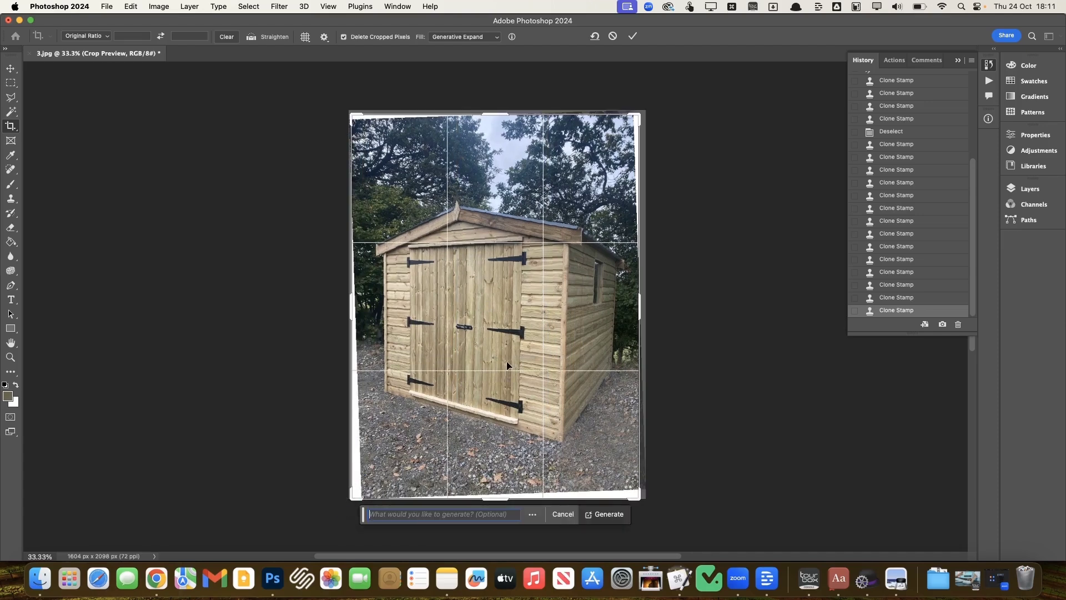
key("Return")
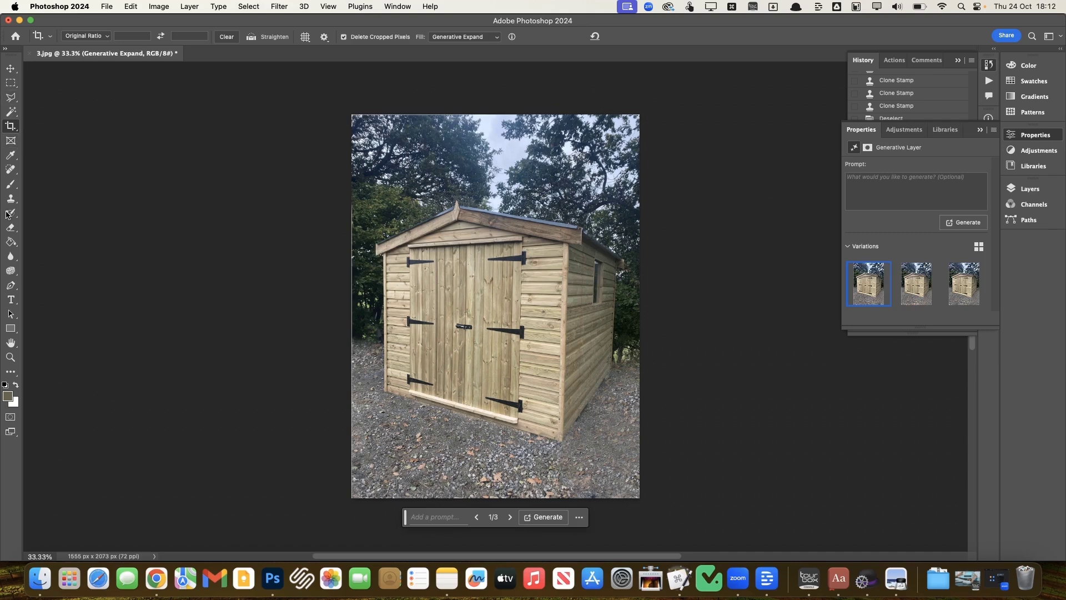
Rasterize the Generative Expand layer and flatten the image.
key("j")
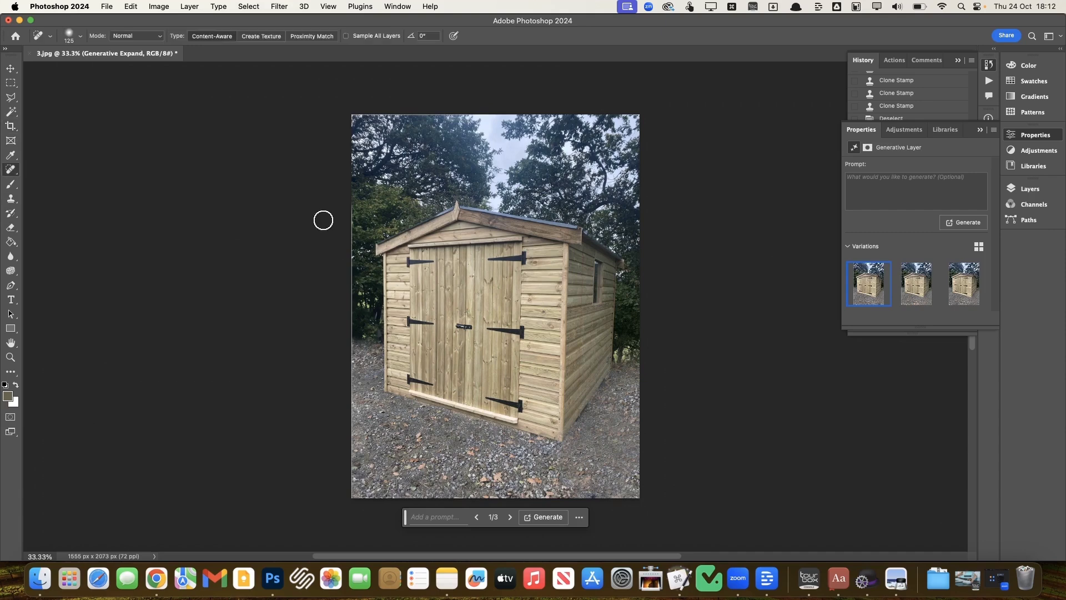
left_click(538, 226)
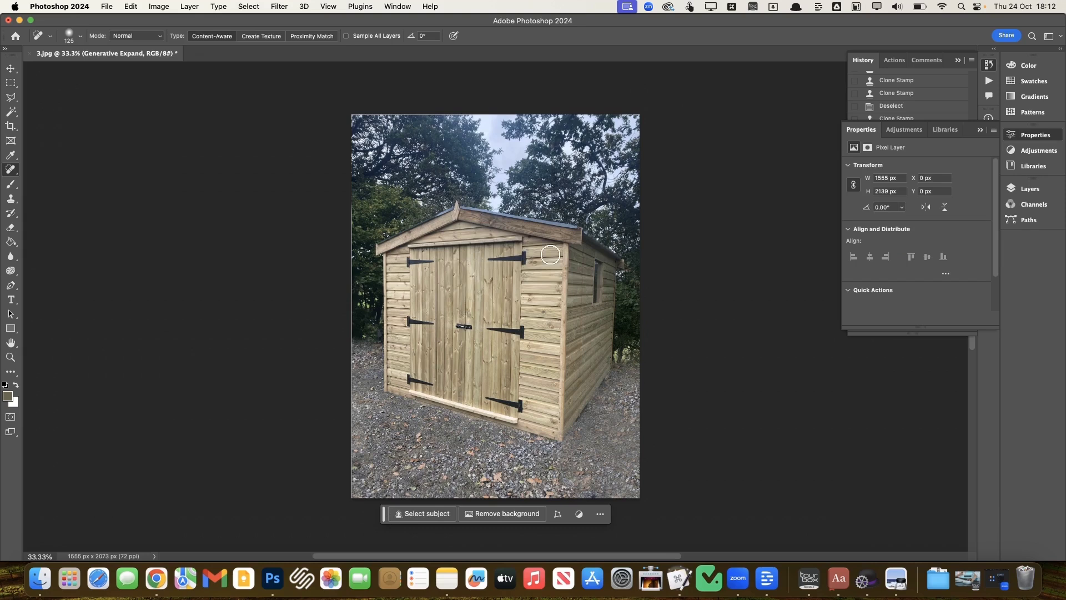
left_click(1027, 190)
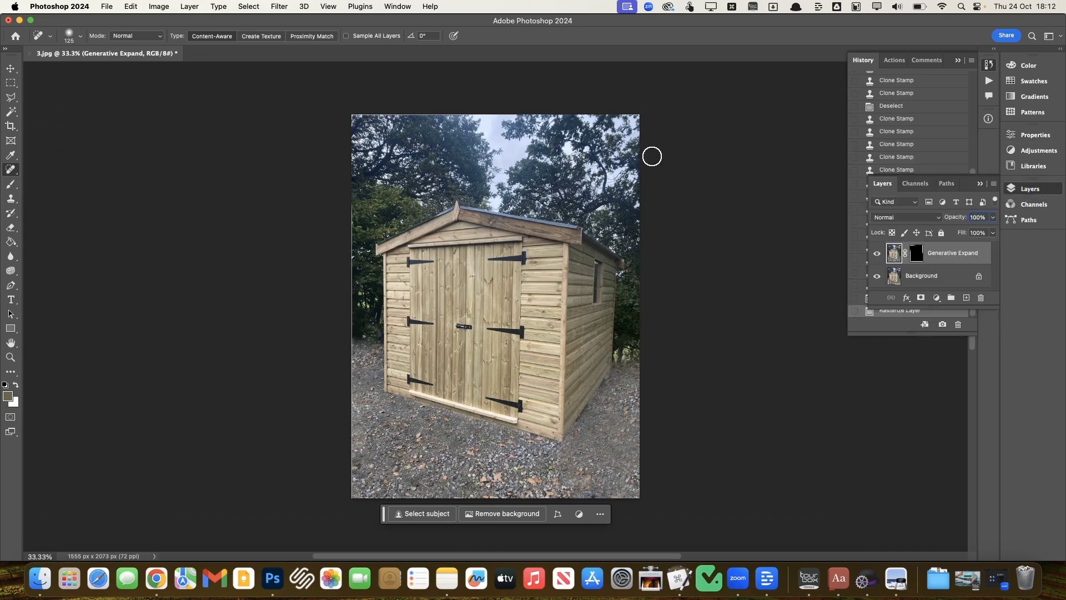
left_click(189, 7)
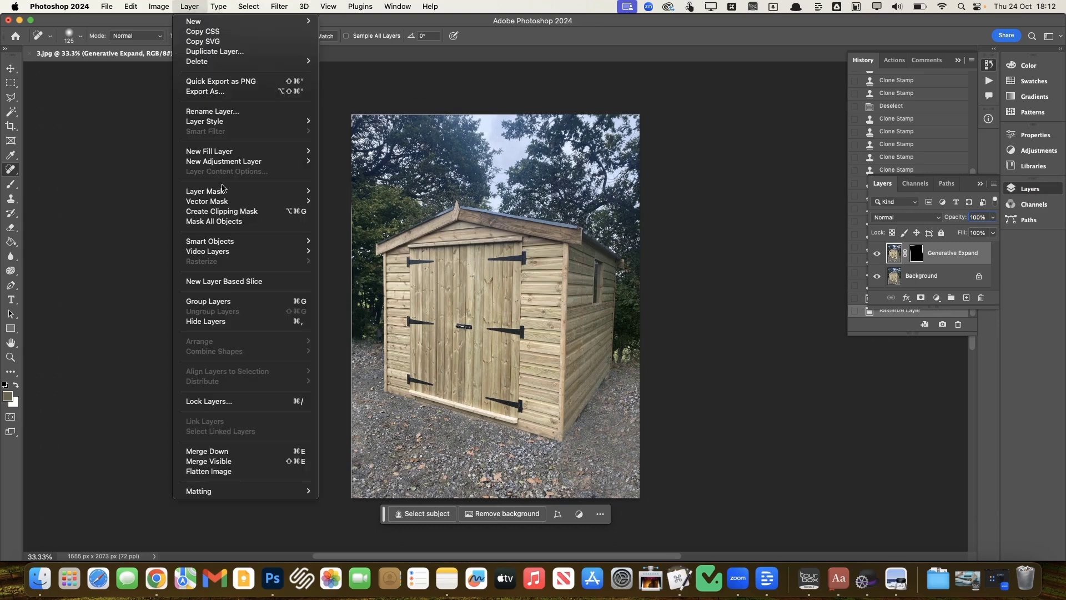
left_click(230, 471)
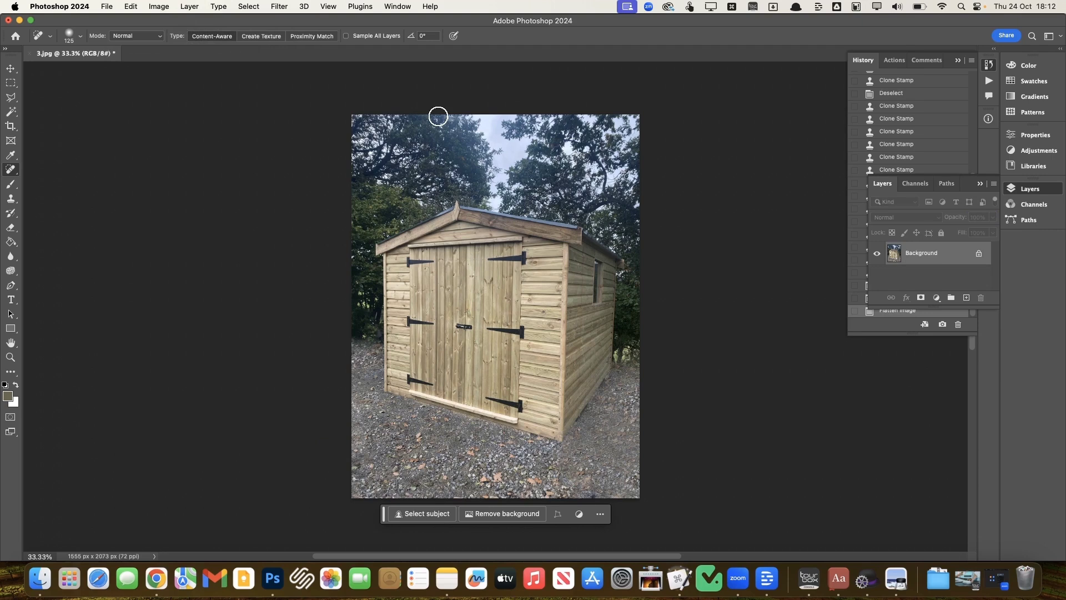
Heal the gravel along the photo's bottom edge with a 125 px Spot Healing Brush.
left_click(607, 494)
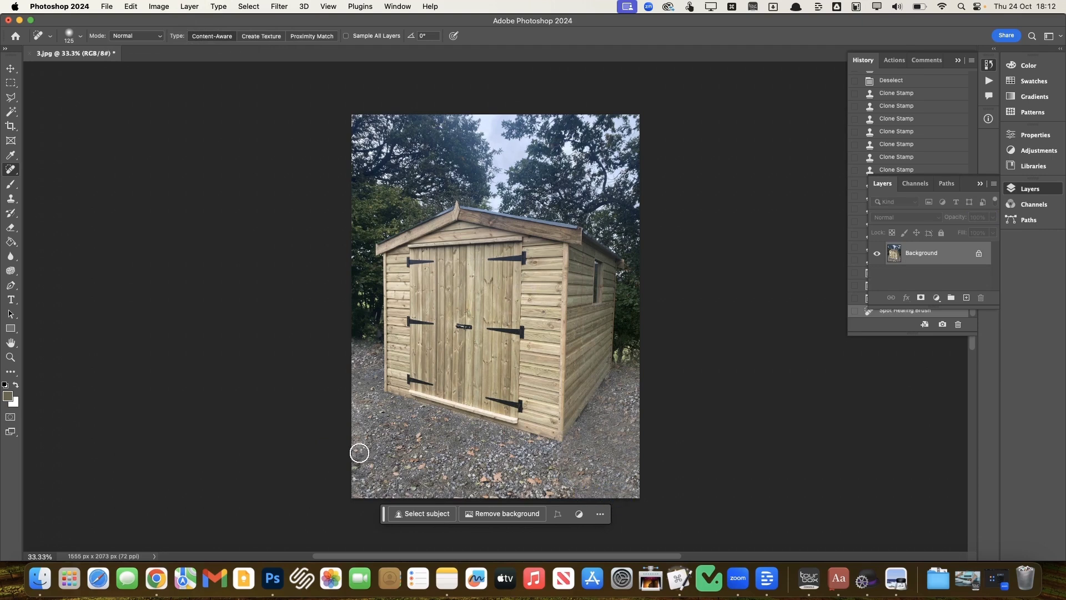
left_click(501, 504)
left_click_drag(488, 504, 356, 498)
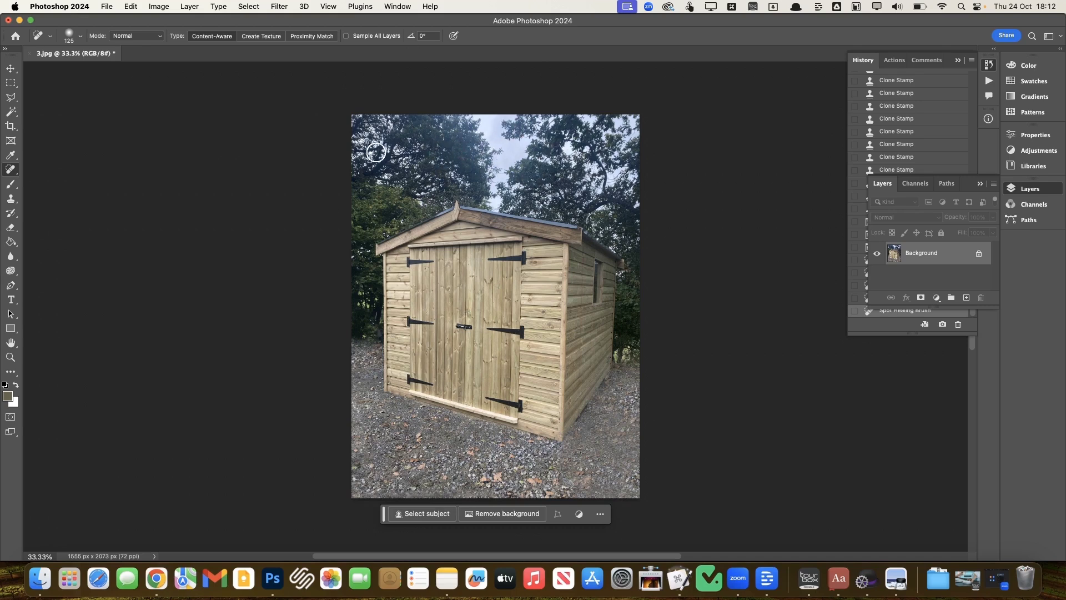
Outline the trees and sky above the shed's roofline with the Polygonal Lasso.
left_click(10, 97)
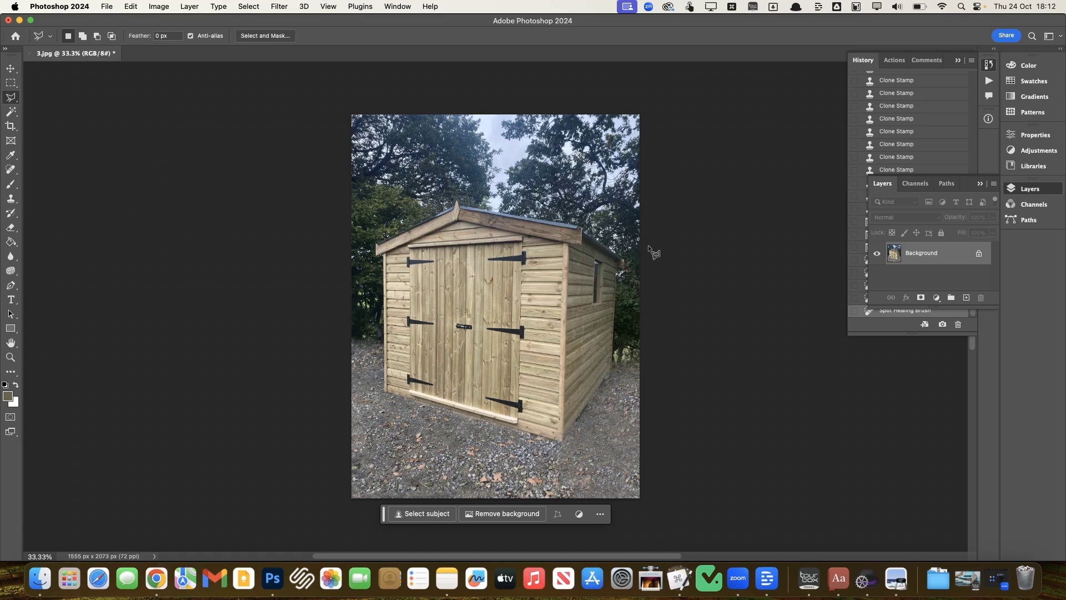
left_click(652, 260)
left_click(621, 258)
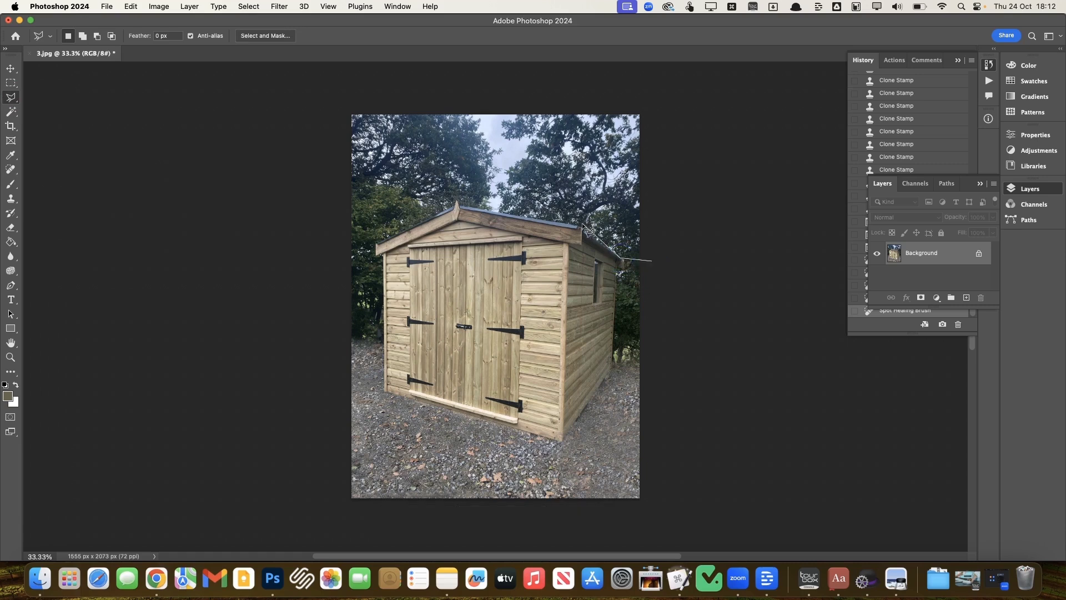
left_click(583, 228)
left_click(459, 202)
left_click(317, 226)
left_click(289, 75)
left_click(631, 97)
left_click(712, 130)
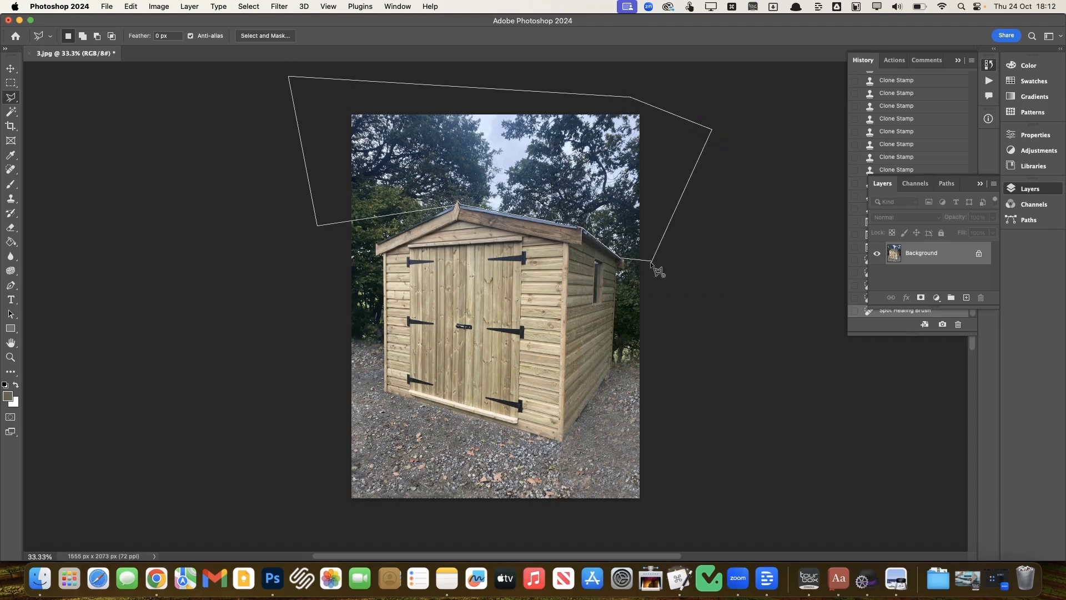
double_click(657, 268)
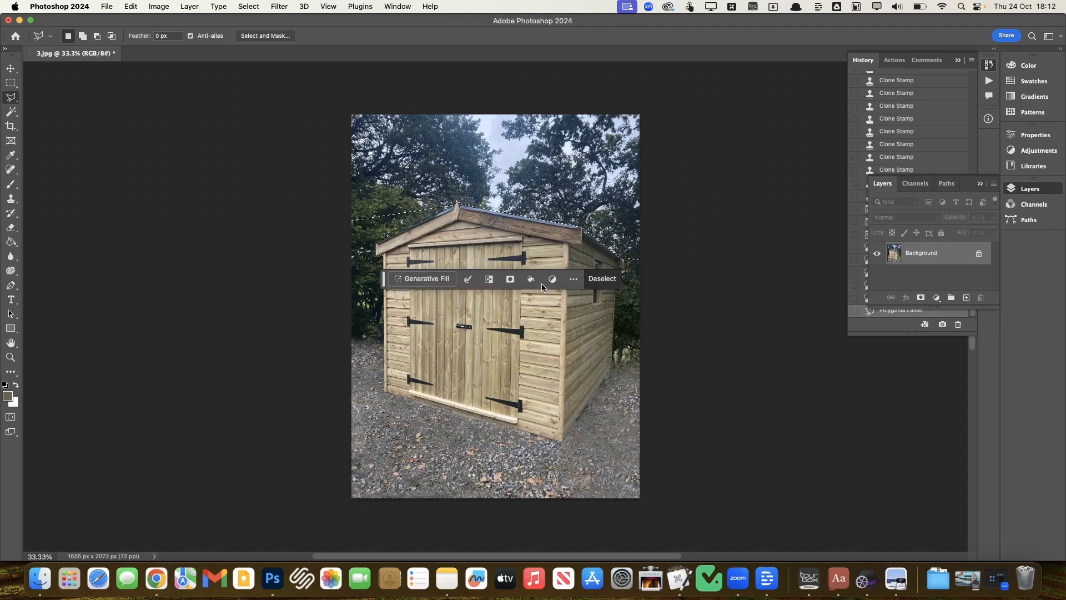
Try a Generative Fill without a prompt on the selected background, compare its three variations, undo it, and deselect.
left_click(449, 278)
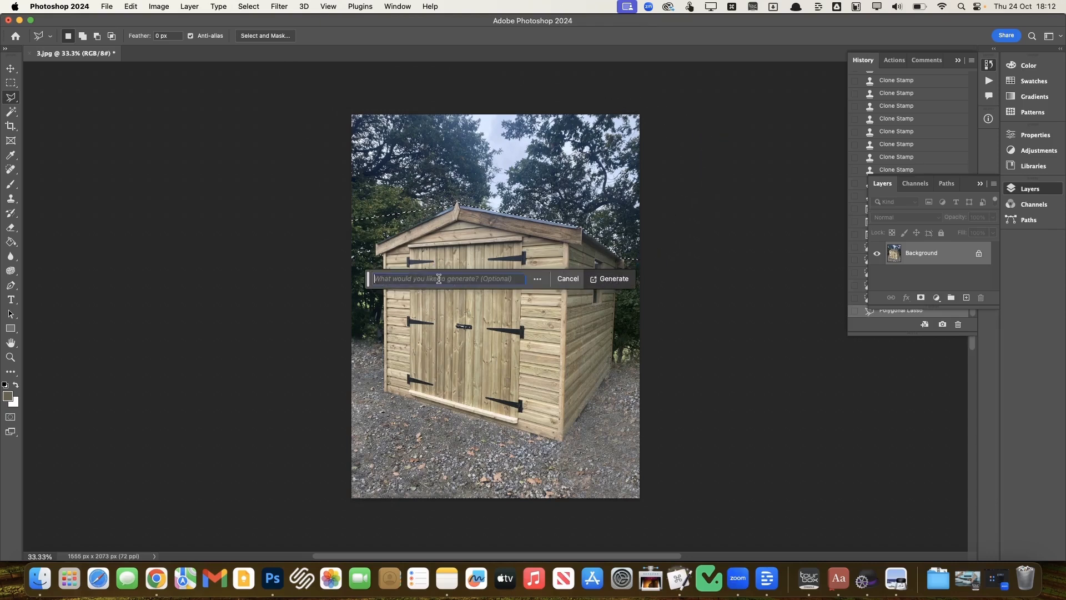
left_click(613, 279)
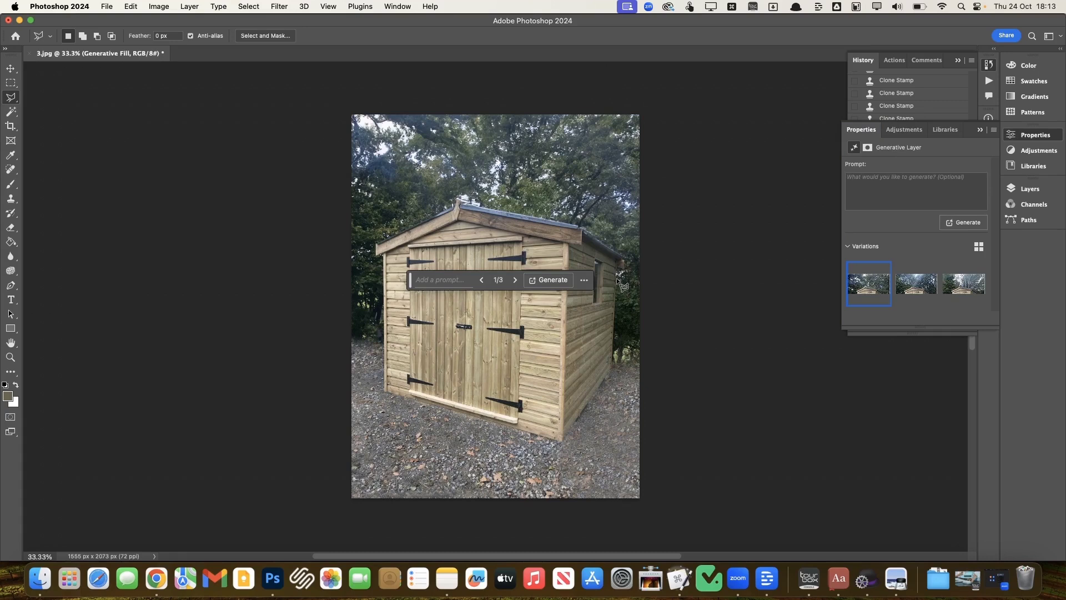
left_click(916, 286)
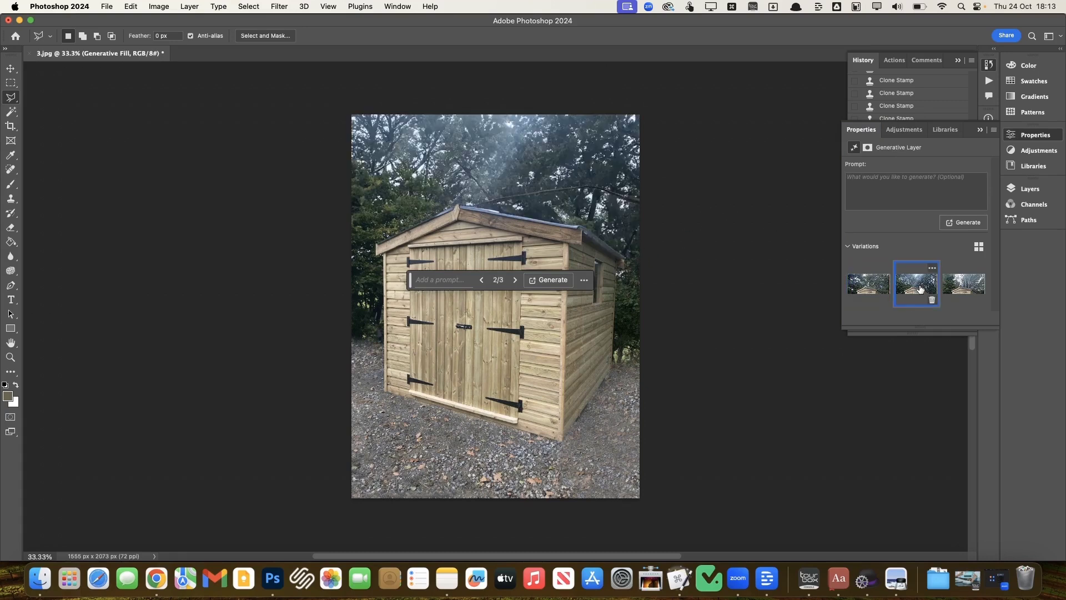
left_click(958, 284)
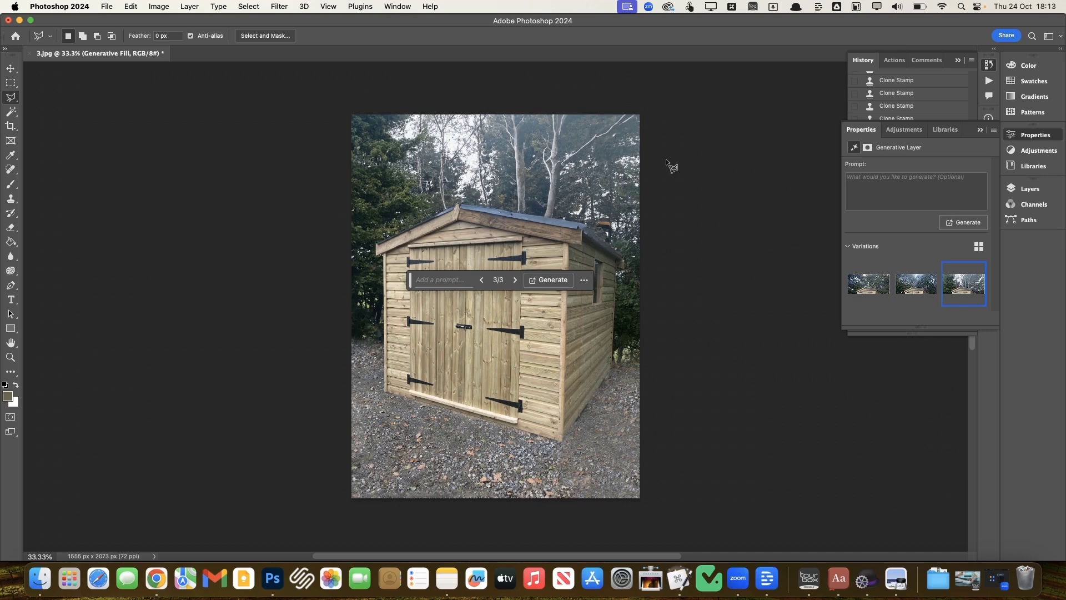
key("super+z")
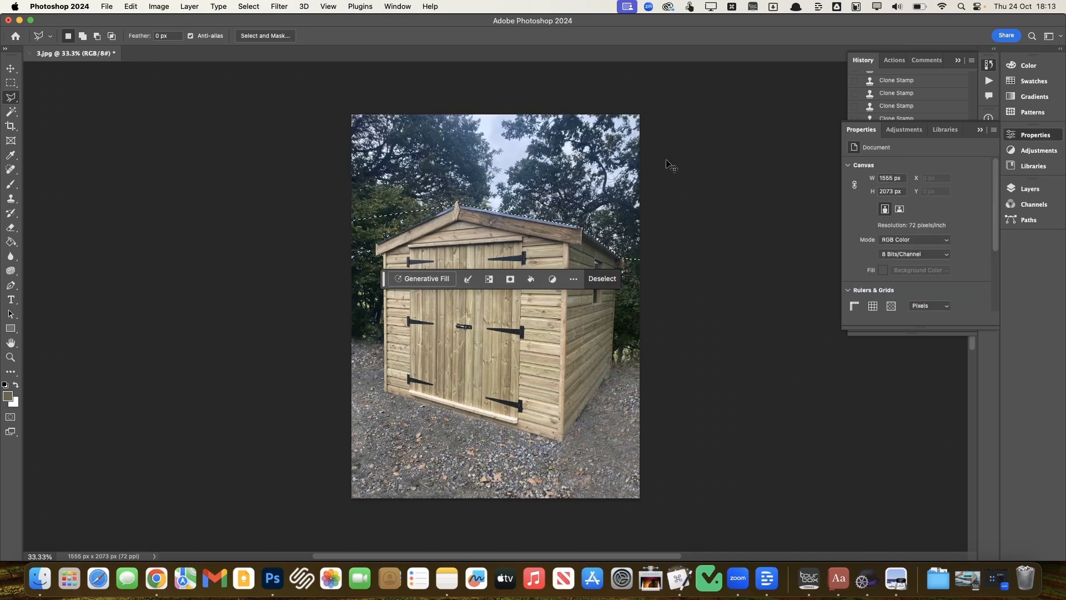
left_click(503, 192)
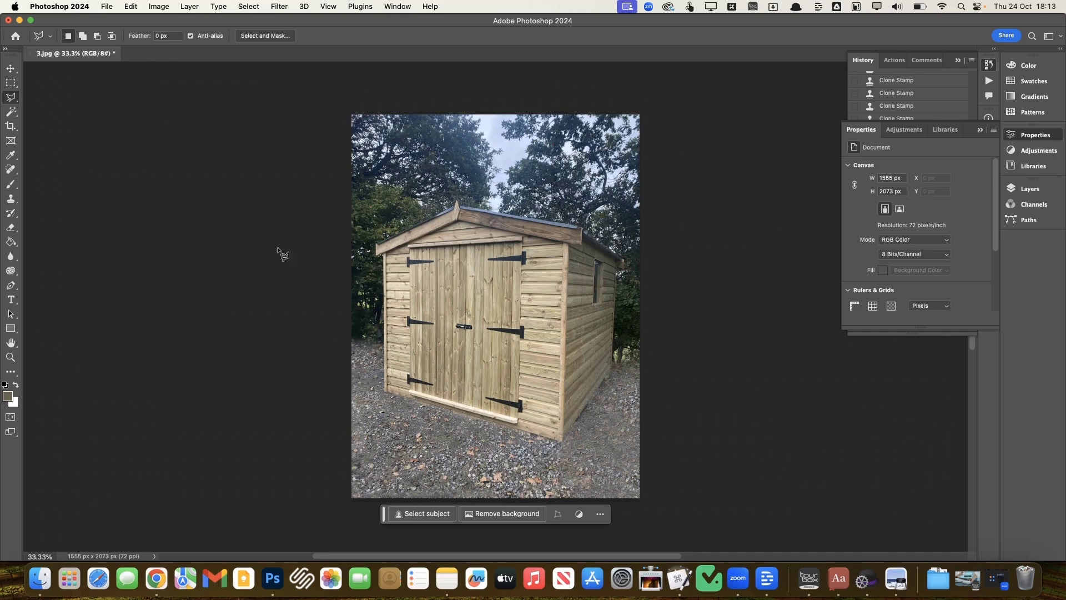
Set up the Burn tool with a 300 px brush and the Shadows range.
left_click(10, 257)
left_click(14, 248)
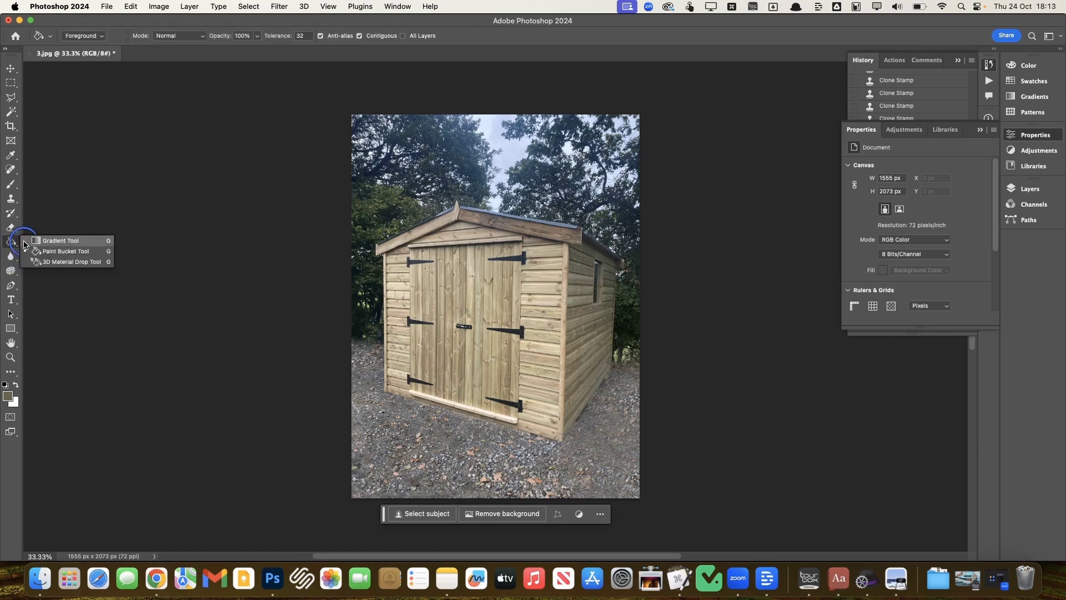
left_click(10, 256)
left_click(10, 271)
mouse_move(10, 271)
left_mouse_down()
mouse_move(60, 286)
mouse_move(52, 281)
left_mouse_up()
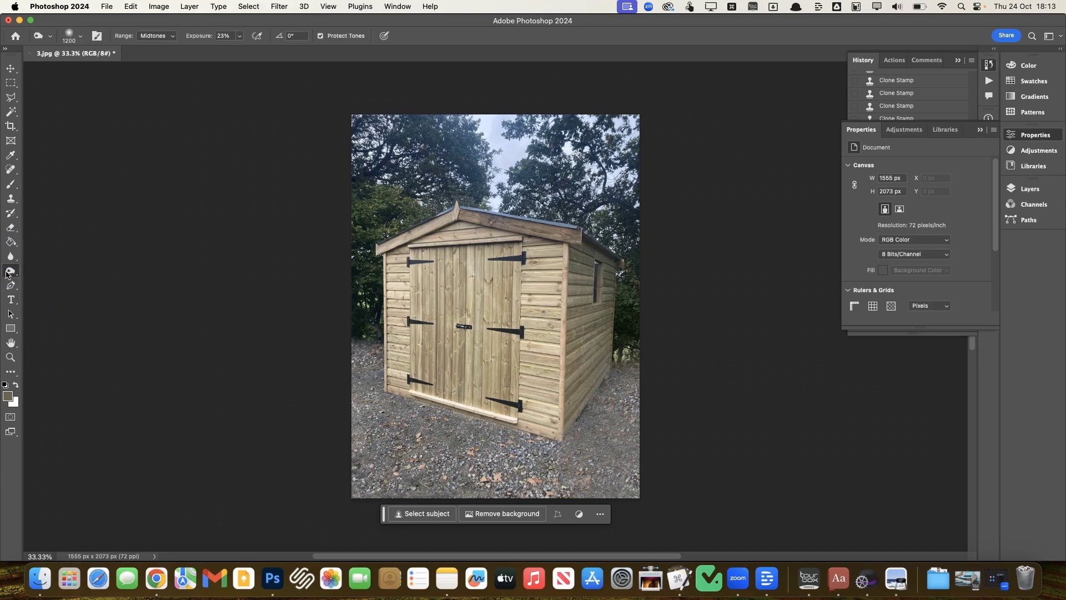
key("bracketleft")
key("bracketleft")
key("bracketleft")
key("bracketleft")
key("bracketleft")
key("bracketleft")
key("bracketleft")
key("bracketleft")
key("bracketleft")
left_click(156, 37)
left_click(153, 23)
Try burning the shadows in the trees behind the shed at 23% exposure, and undo the strokes.
mouse_move(466, 142)
left_mouse_down()
mouse_move(492, 157)
mouse_move(462, 111)
mouse_move(491, 145)
mouse_move(415, 124)
mouse_move(522, 181)
mouse_move(507, 119)
mouse_move(600, 129)
left_mouse_up()
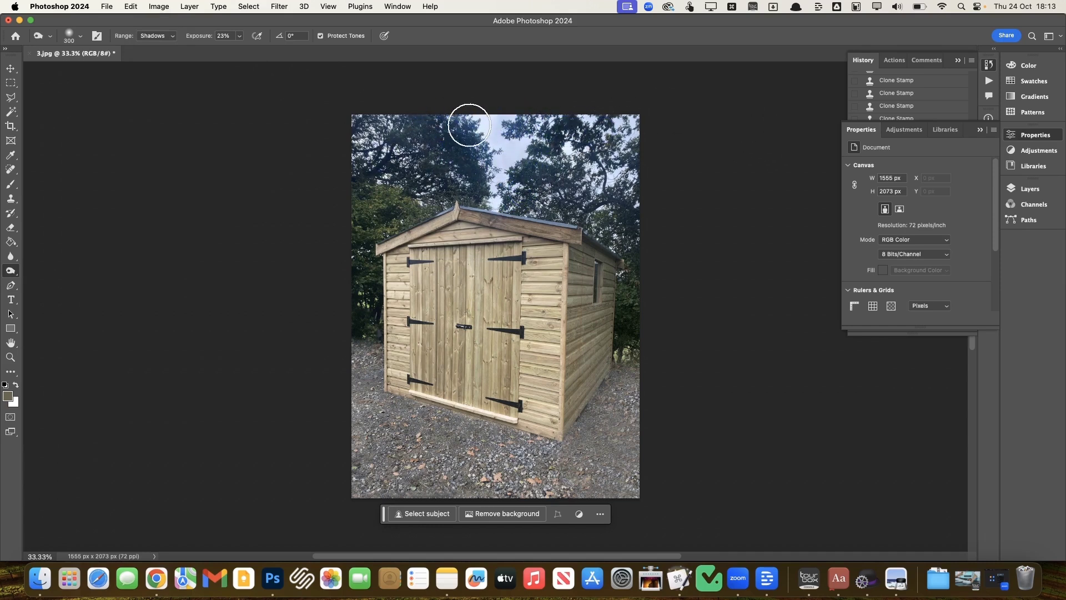
mouse_move(381, 127)
left_mouse_down()
mouse_move(405, 167)
mouse_move(396, 170)
left_mouse_up()
key("super+z")
key("super+z")
key("super+z")
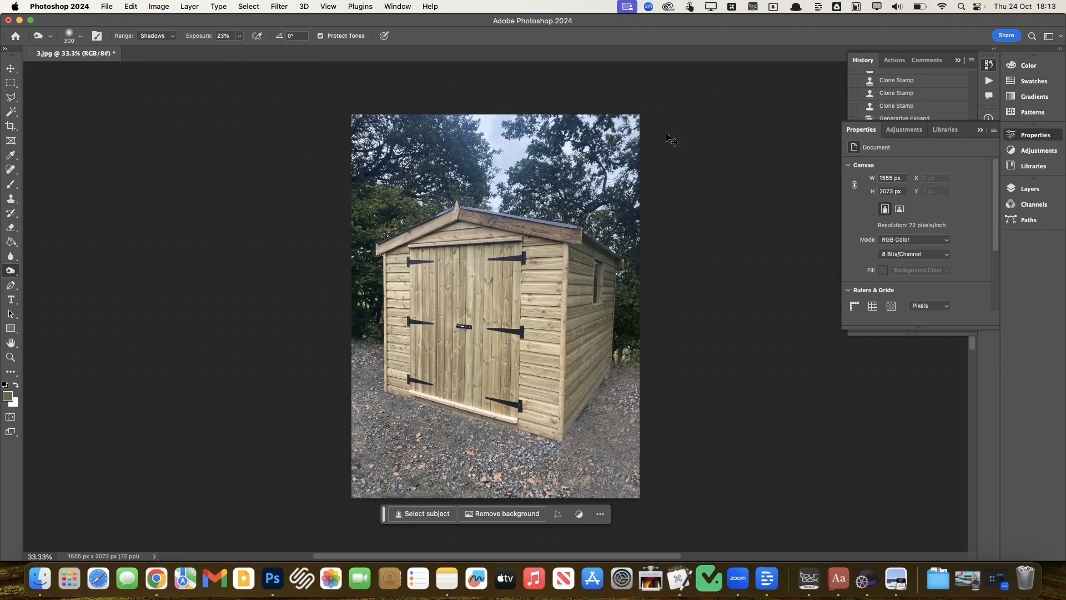
Lower the Burn exposure to 11%, enlarge the brush to 800 px, and darken the trees across the top of the photo.
left_click(241, 36)
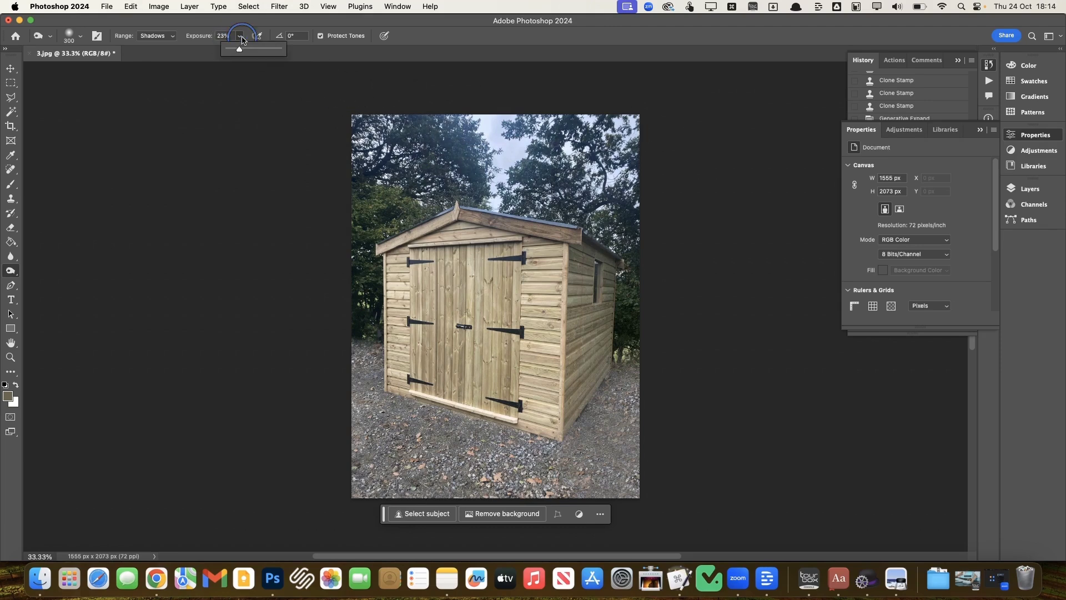
left_click_drag(239, 51, 234, 51)
key("bracketright")
key("bracketright")
key("bracketright")
key("bracketright")
key("bracketright")
mouse_move(353, 152)
left_mouse_down()
mouse_move(345, 142)
mouse_move(581, 121)
mouse_move(455, 136)
mouse_move(493, 107)
mouse_move(735, 114)
left_mouse_up()
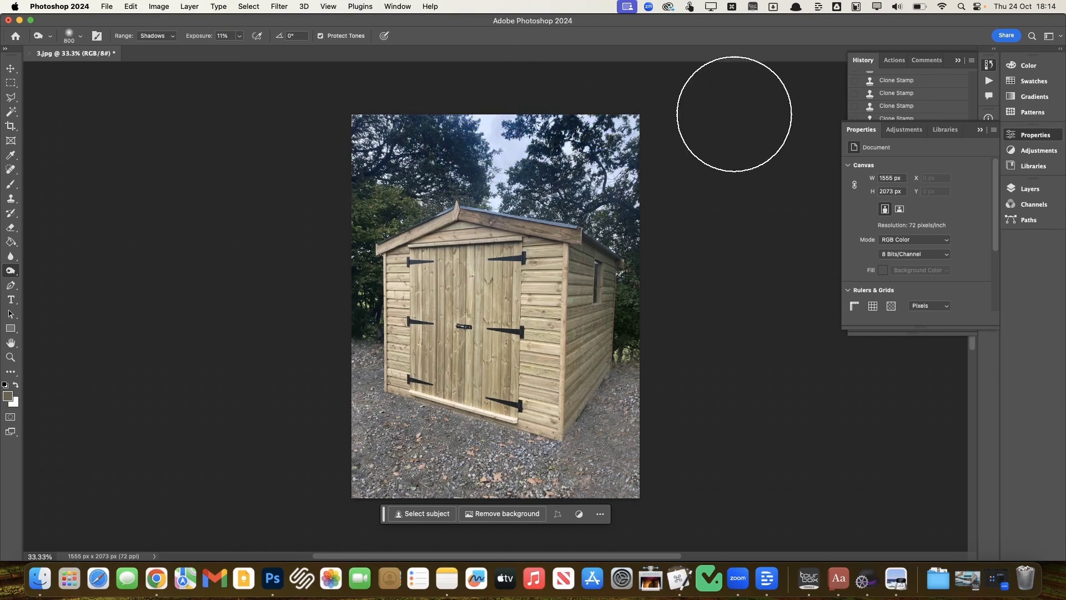
Reduce the Burn brush to 500 px and darken the trees above the right side of the shed.
key("bracketleft")
key("bracketleft")
key("bracketleft")
mouse_move(643, 200)
left_mouse_down()
mouse_move(559, 189)
mouse_move(459, 155)
mouse_move(326, 162)
mouse_move(513, 114)
left_mouse_up()
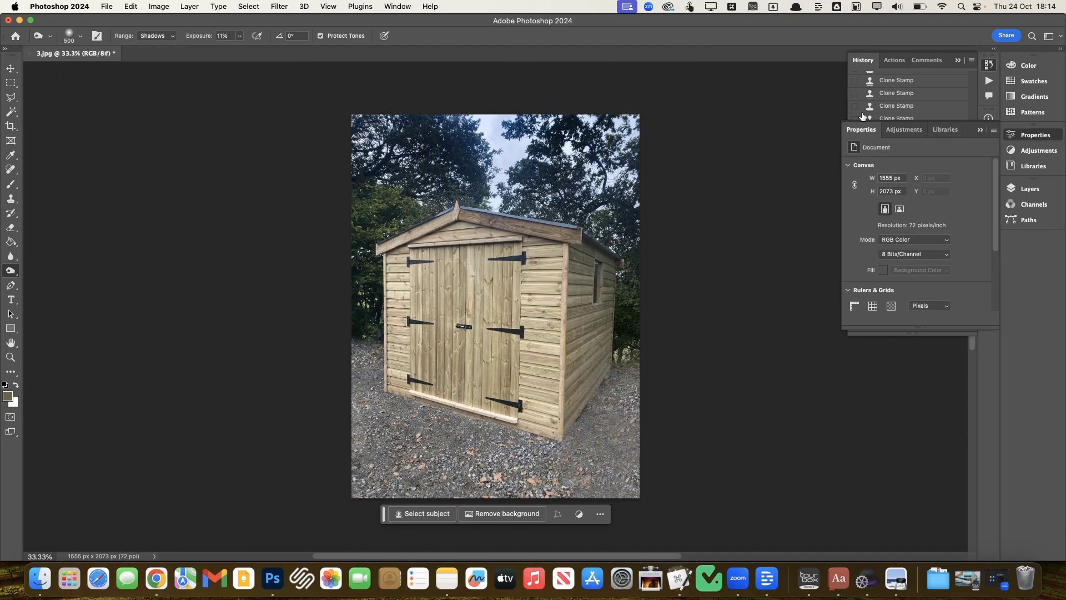
Lower the Burn exposure to 8% and darken the shed front and the gravel in the foreground.
left_click(240, 36)
left_click(238, 50)
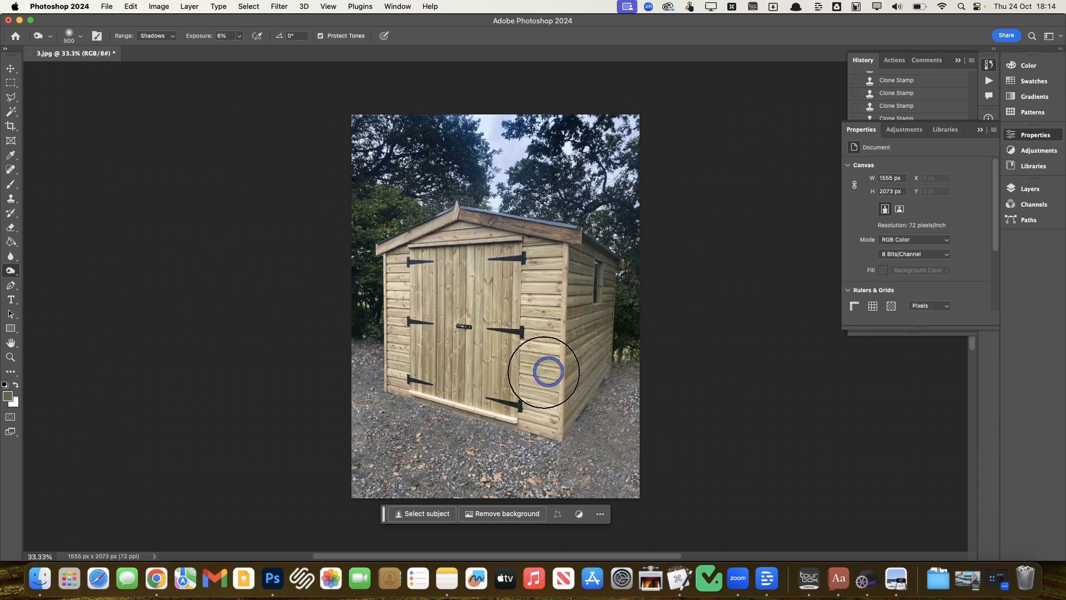
mouse_move(400, 253)
left_mouse_down()
mouse_move(455, 323)
mouse_move(551, 258)
left_mouse_up()
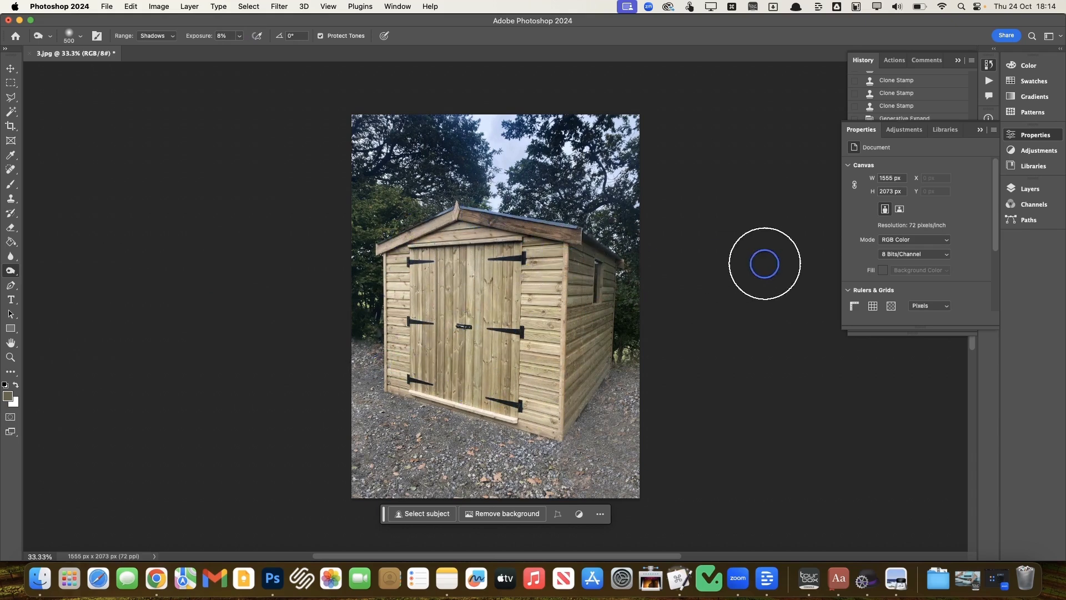
mouse_move(633, 494)
left_mouse_down()
mouse_move(347, 473)
mouse_move(382, 484)
mouse_move(352, 476)
mouse_move(322, 430)
mouse_move(345, 456)
mouse_move(338, 423)
mouse_move(320, 418)
mouse_move(571, 475)
mouse_move(625, 468)
mouse_move(671, 313)
mouse_move(648, 462)
mouse_move(681, 326)
left_mouse_up()
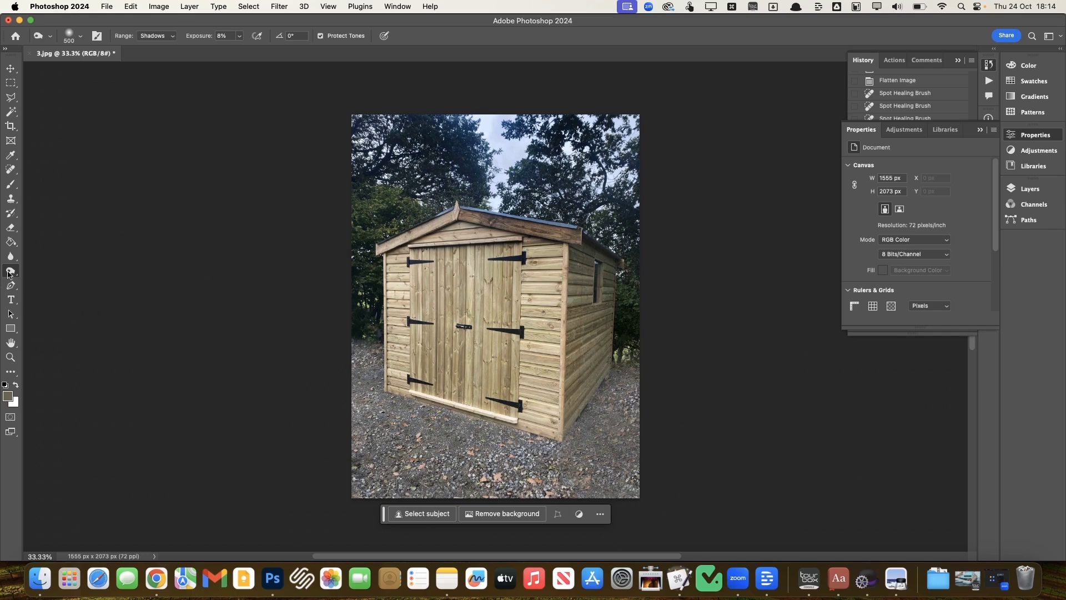
Use the Sponge tool in Saturate mode with an 800 px brush and 10% flow to boost the shed, trees and gravel colours.
left_click_drag(11, 271, 53, 293)
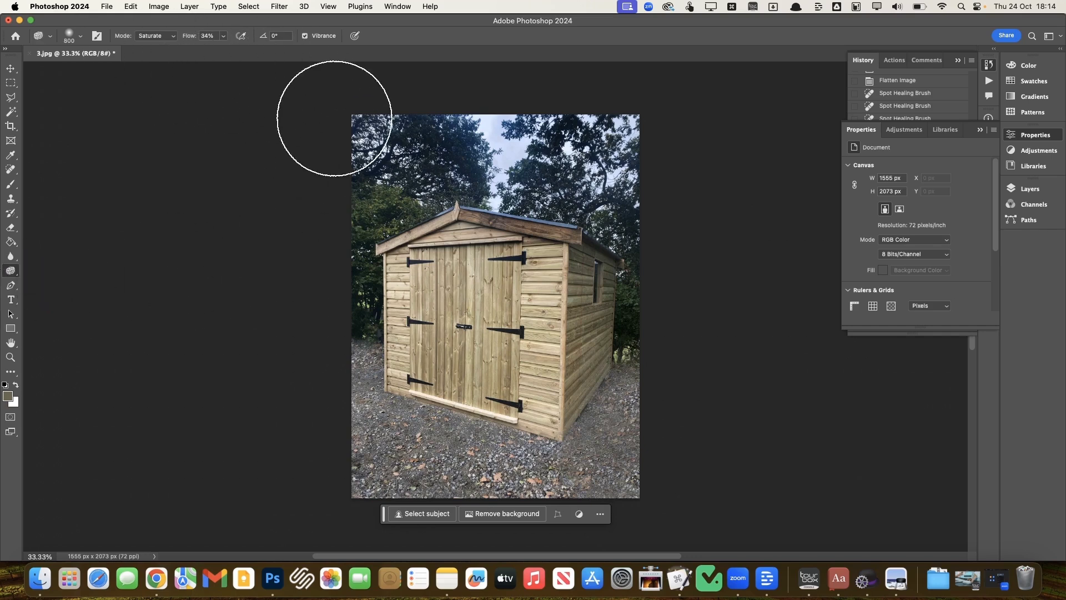
left_click(225, 36)
left_click(195, 242)
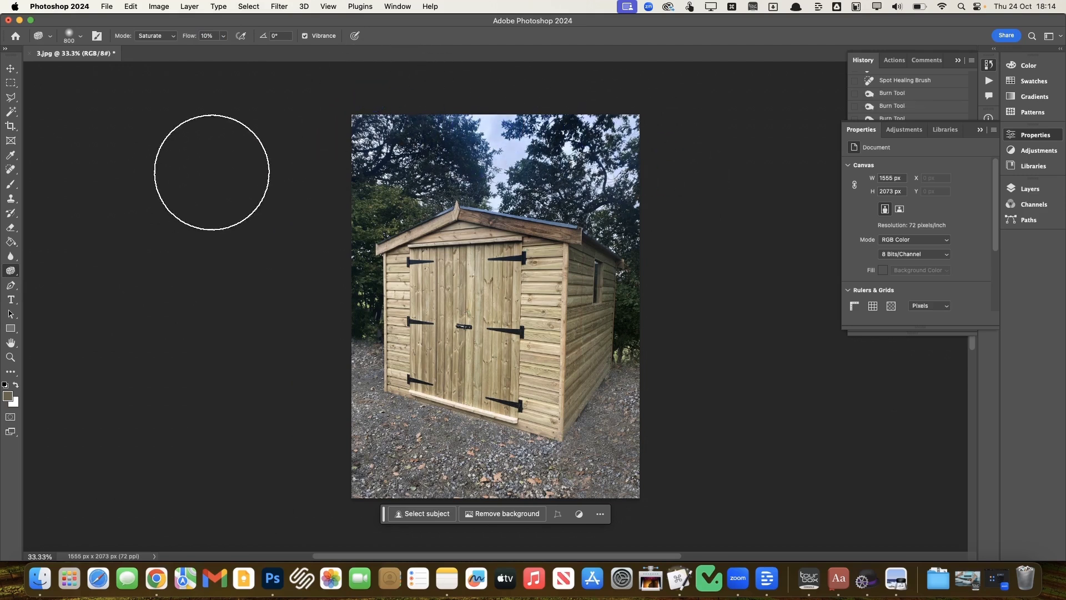
mouse_move(389, 250)
left_mouse_down()
mouse_move(410, 245)
mouse_move(274, 231)
mouse_move(553, 302)
mouse_move(577, 322)
left_mouse_up()
mouse_move(359, 347)
left_mouse_down()
mouse_move(326, 229)
mouse_move(339, 267)
mouse_move(345, 116)
mouse_move(647, 115)
left_mouse_up()
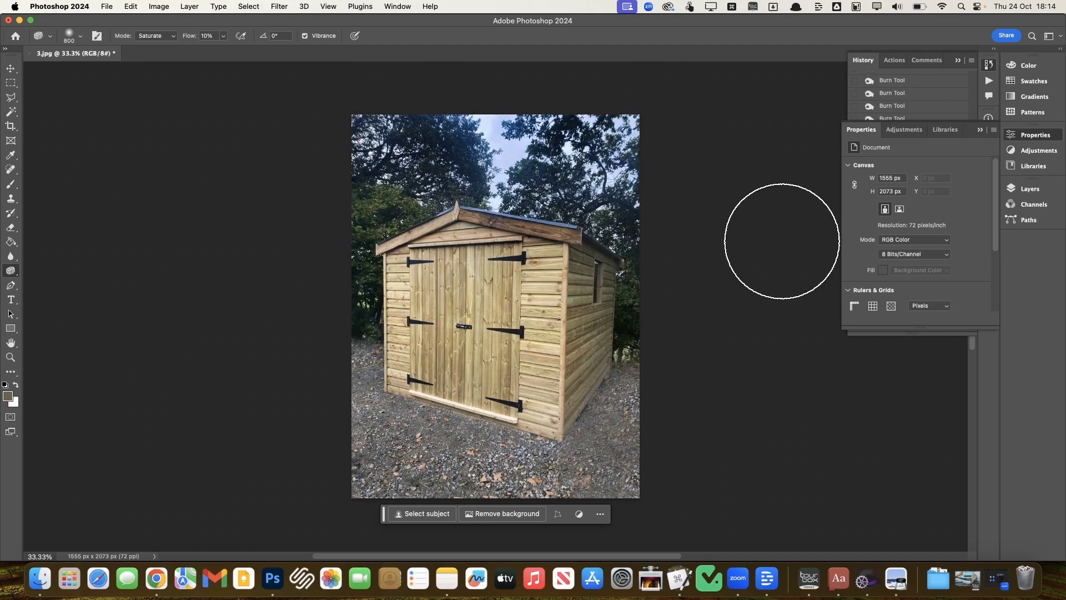
mouse_move(583, 405)
left_mouse_down()
mouse_move(498, 465)
mouse_move(248, 395)
mouse_move(607, 469)
mouse_move(654, 353)
left_mouse_up()
Compare the original 3.jpg snapshot with the edited photo in the history, ending on the latest Sponge Tool state.
key("super+plus")
key("super+plus")
key("super+plus")
key("super+minus")
key("super+minus")
key("super+minus")
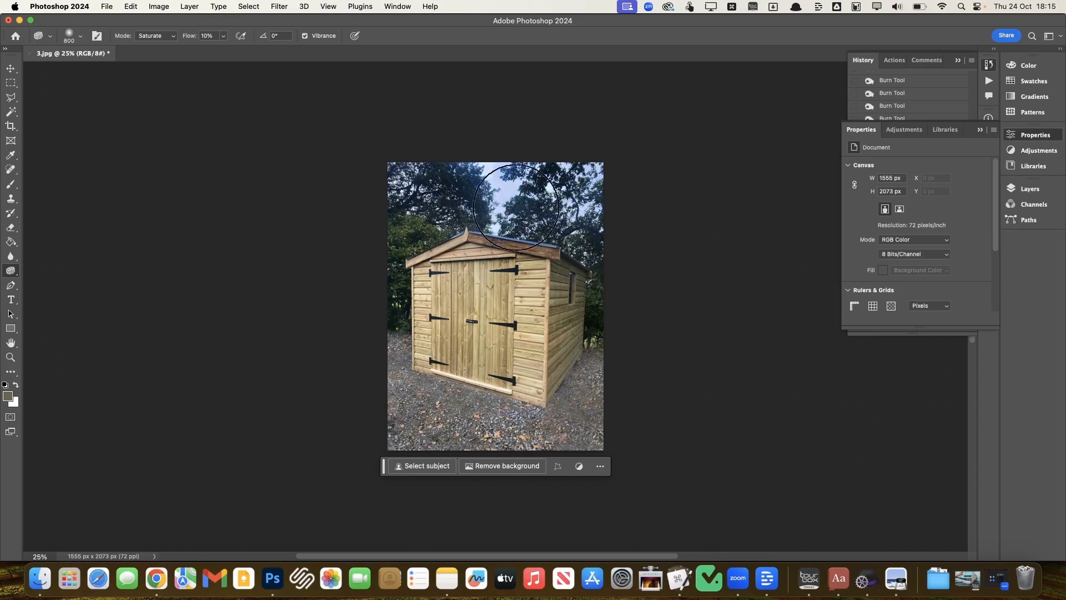
left_click(10, 68)
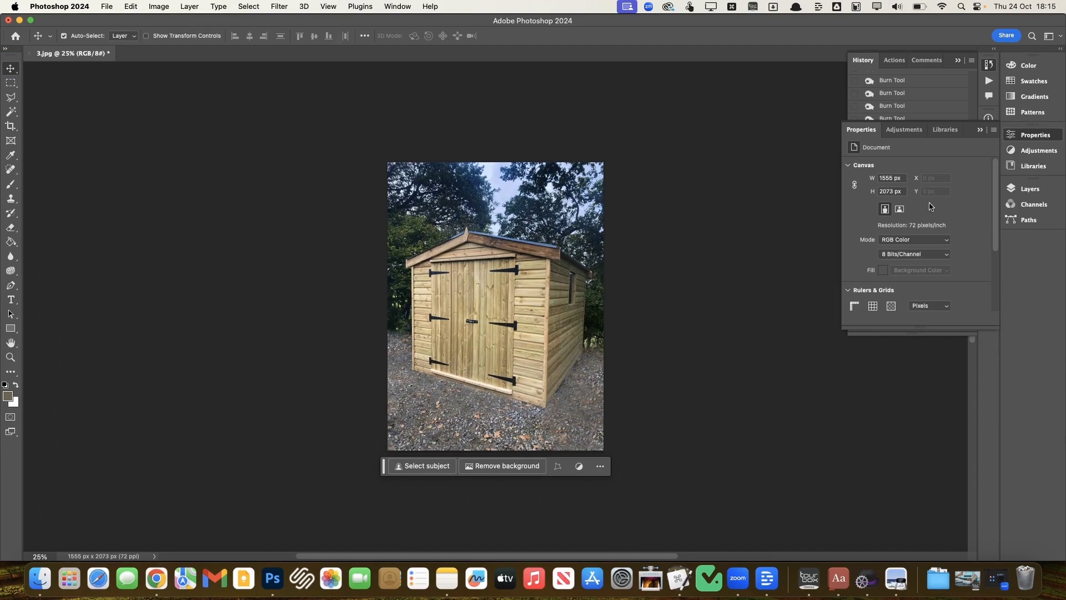
left_click(1028, 189)
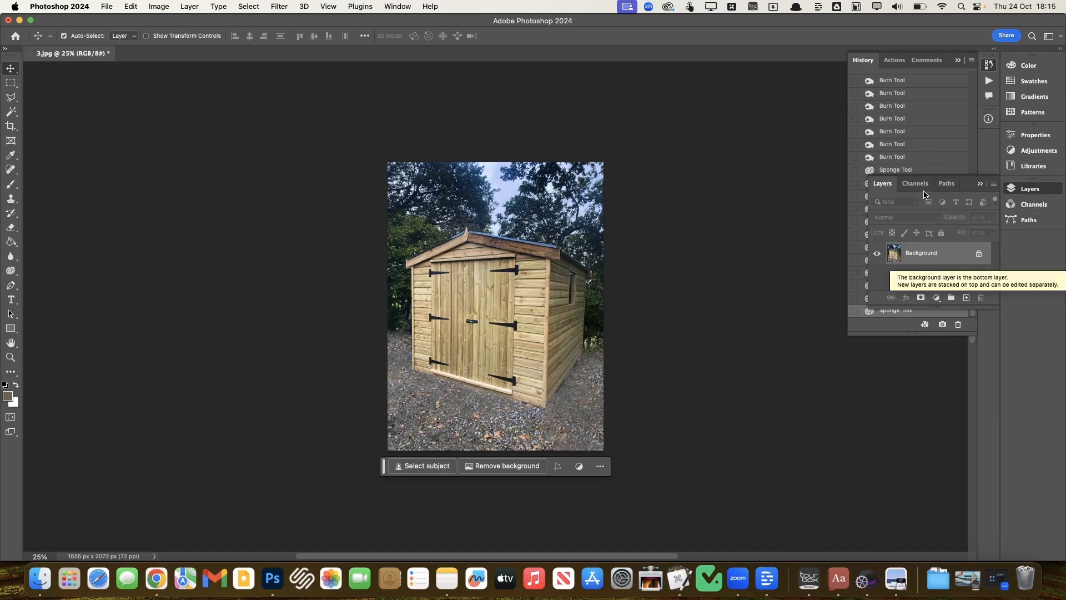
scroll(932, 125, "up", 10)
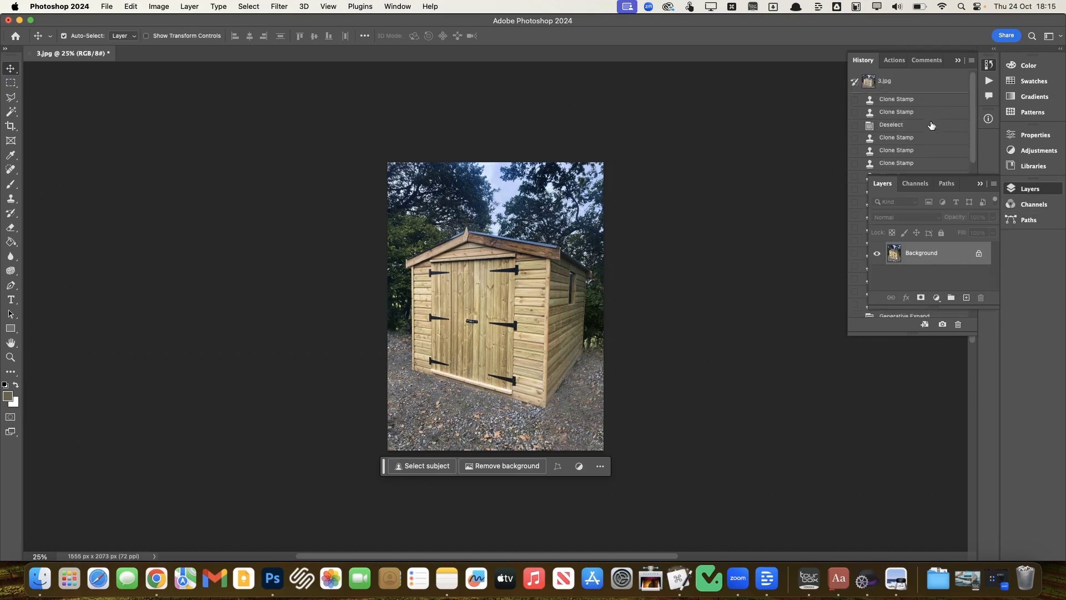
left_click(980, 184)
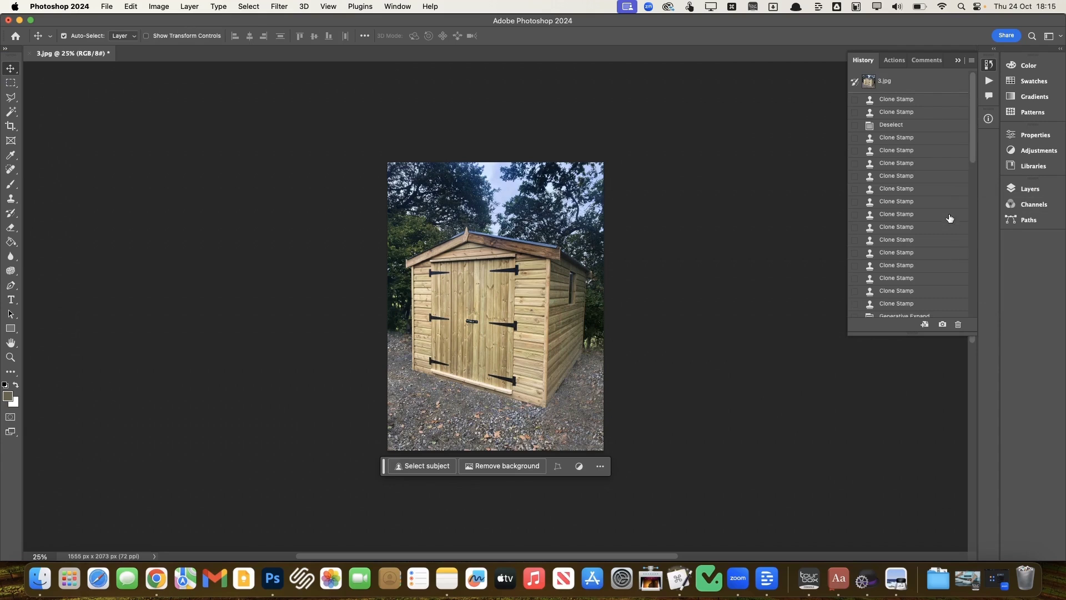
left_click(914, 84)
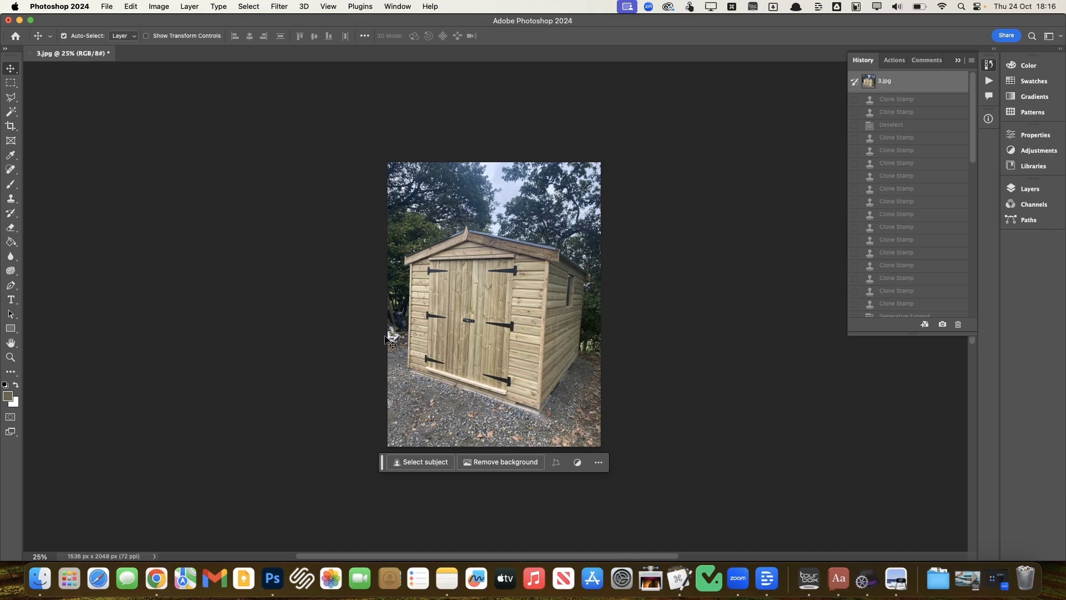
scroll(951, 268, "down", 10)
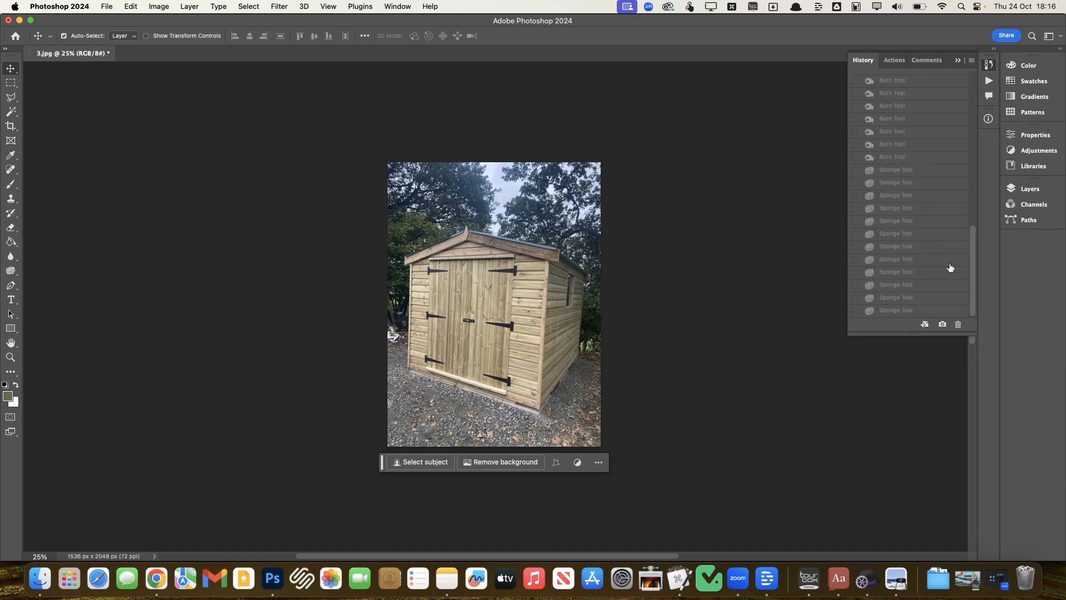
left_click(913, 310)
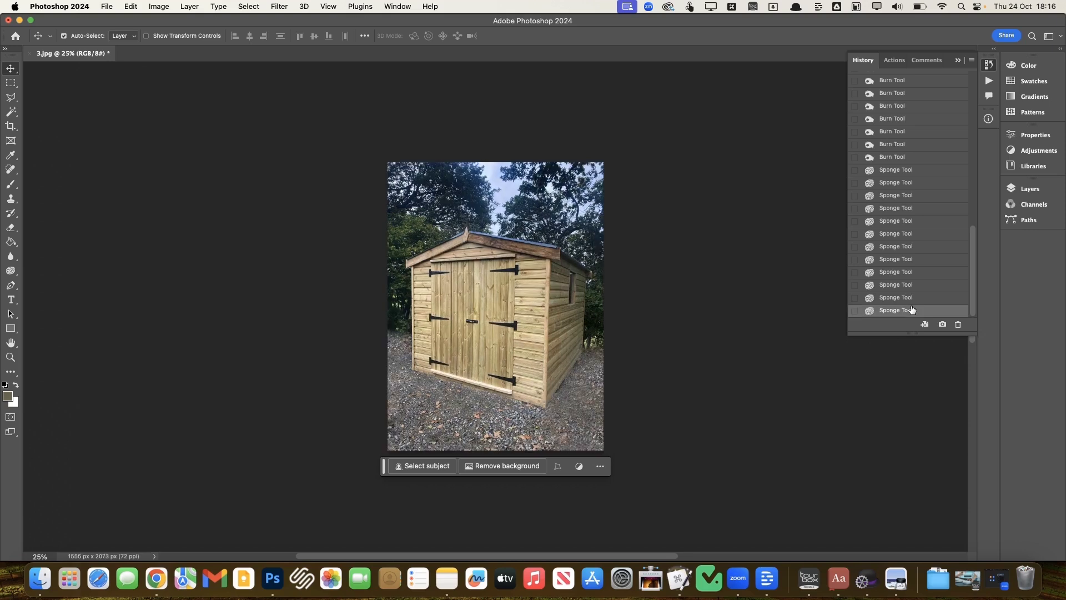
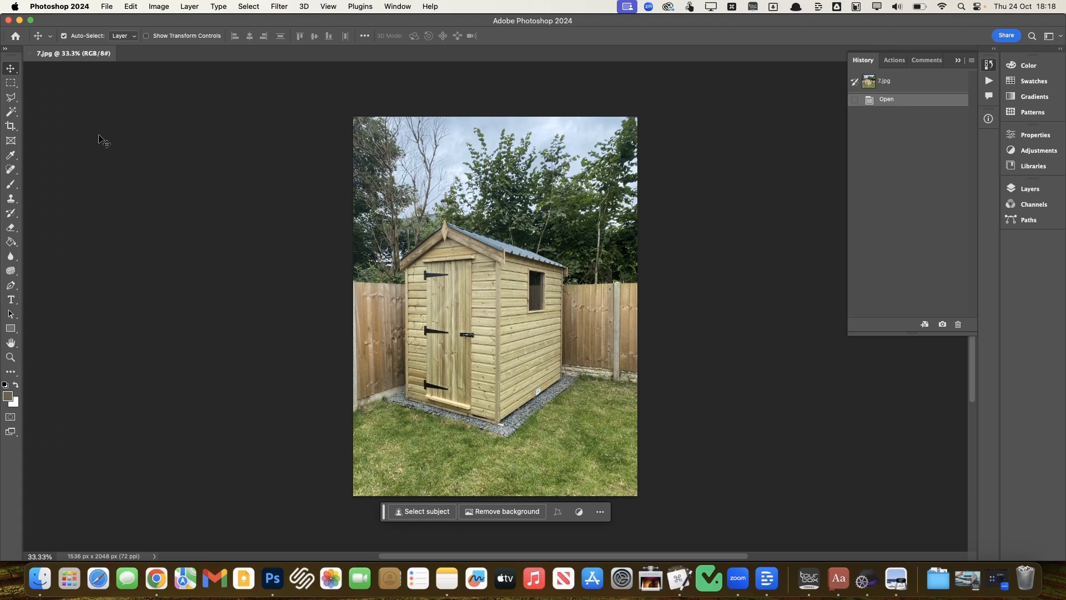
Extend 7.jpg to a 1:1 square frame of 2103 x 2103 px around the shed and fill the blank areas with Generative Expand.
left_click(10, 126)
left_click_drag(347, 304, 322, 307)
left_click(105, 36)
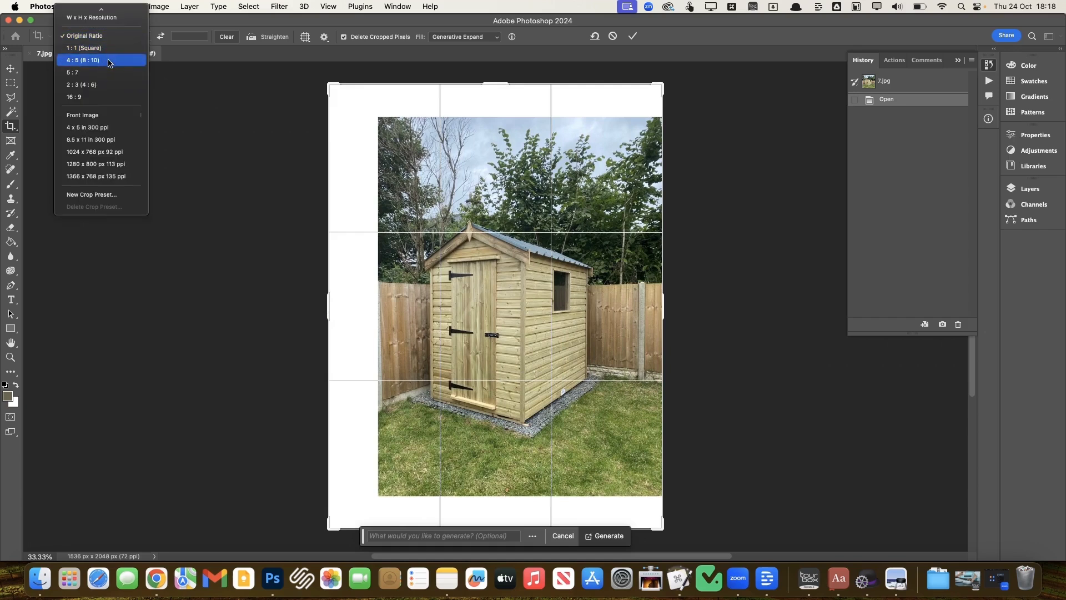
left_click(102, 49)
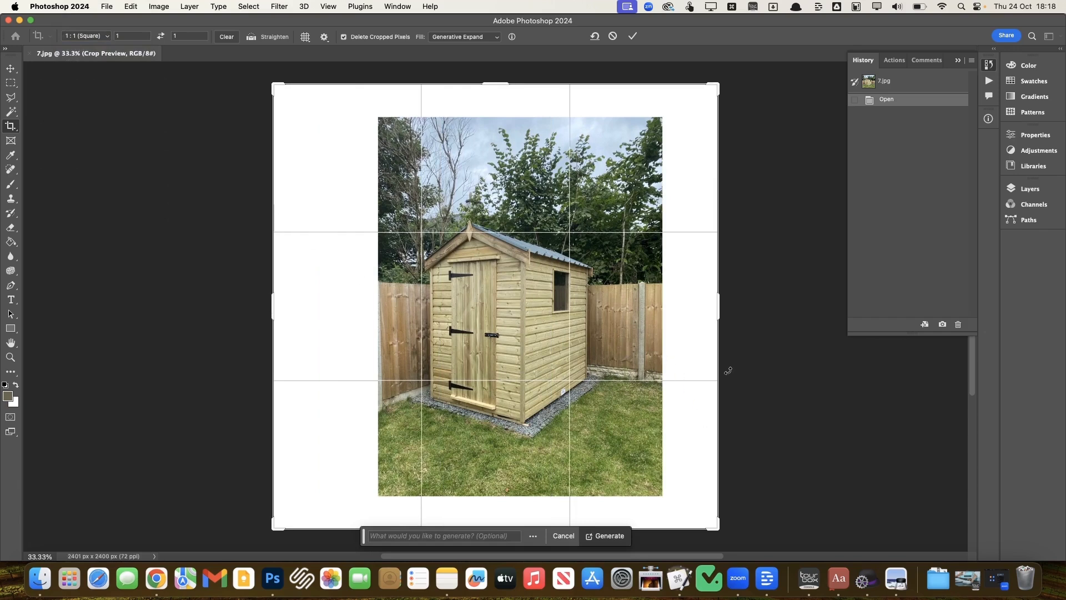
left_click_drag(717, 310, 740, 309)
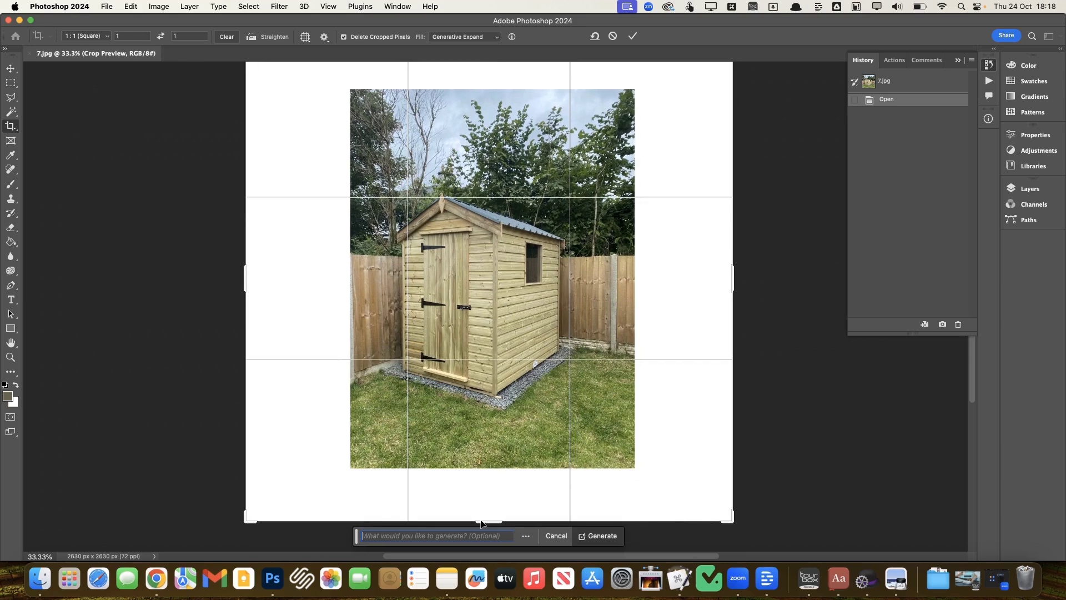
left_click_drag(482, 522, 483, 497)
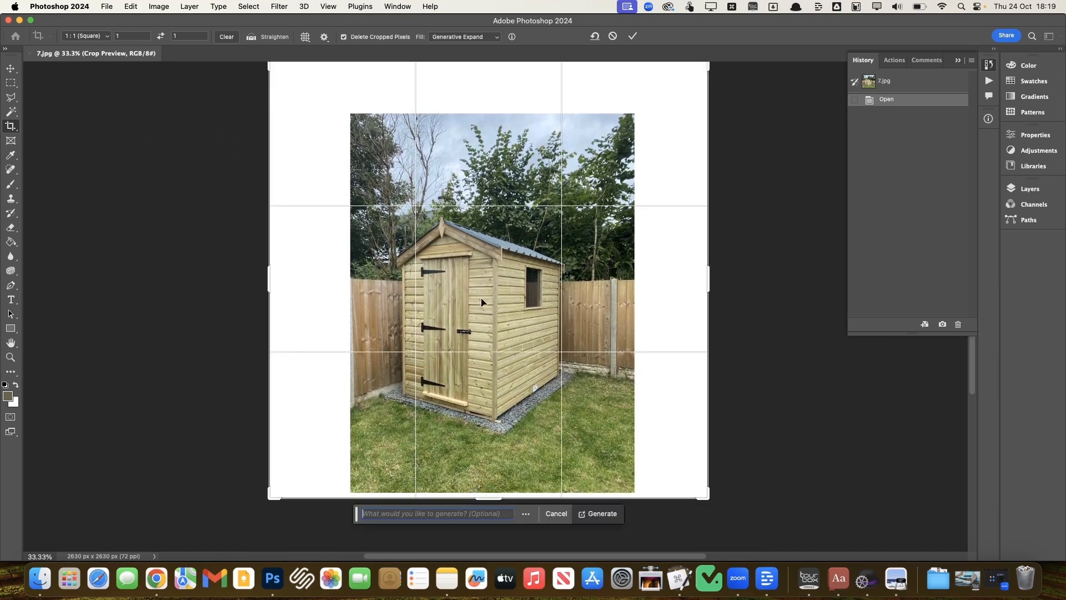
left_click_drag(499, 160, 498, 187)
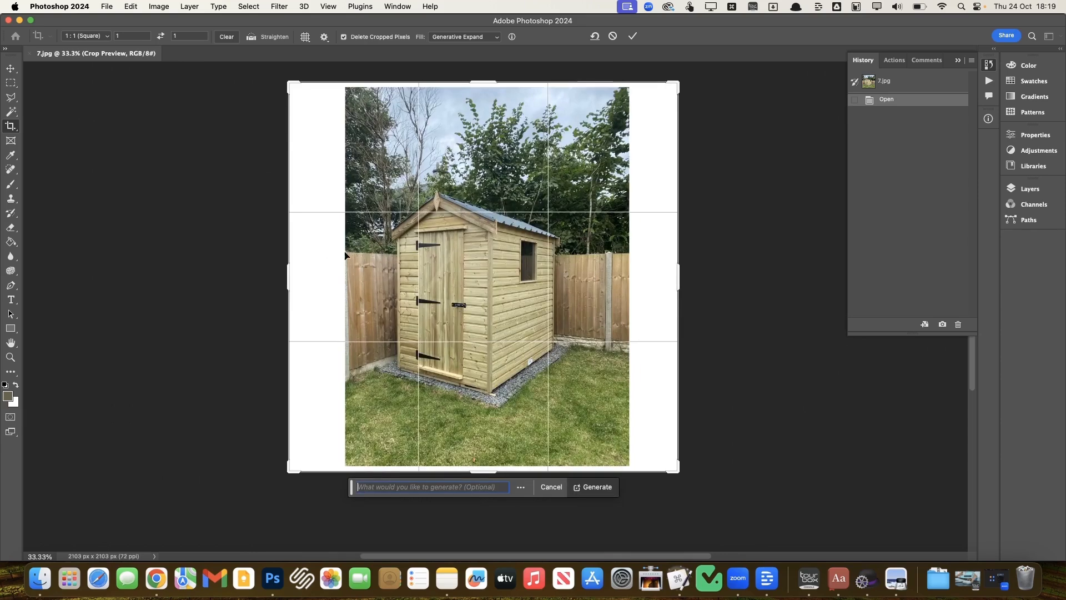
mouse_move(636, 311)
left_mouse_down()
mouse_move(614, 317)
mouse_move(638, 312)
left_mouse_up()
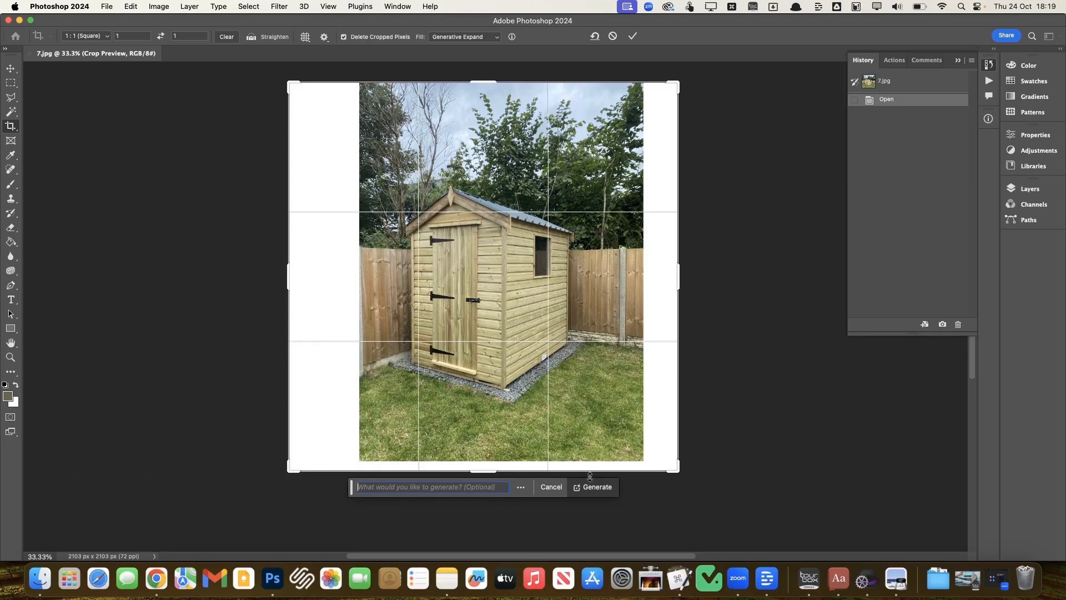
left_click(610, 491)
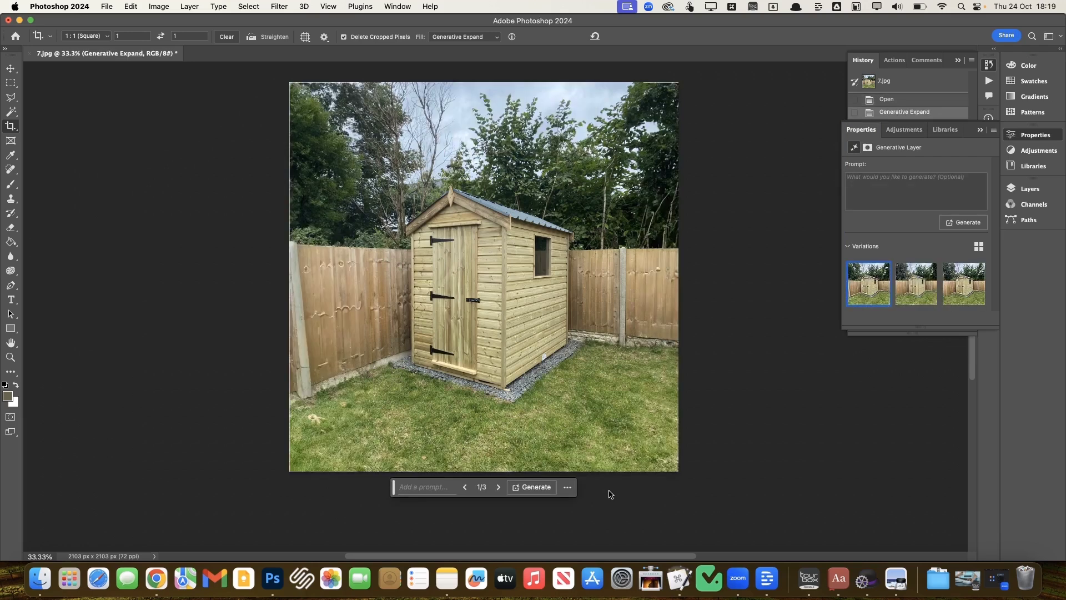
Compare the three Generative Expand variations, keep the first one, and flatten the image.
left_click(919, 302)
left_click(960, 293)
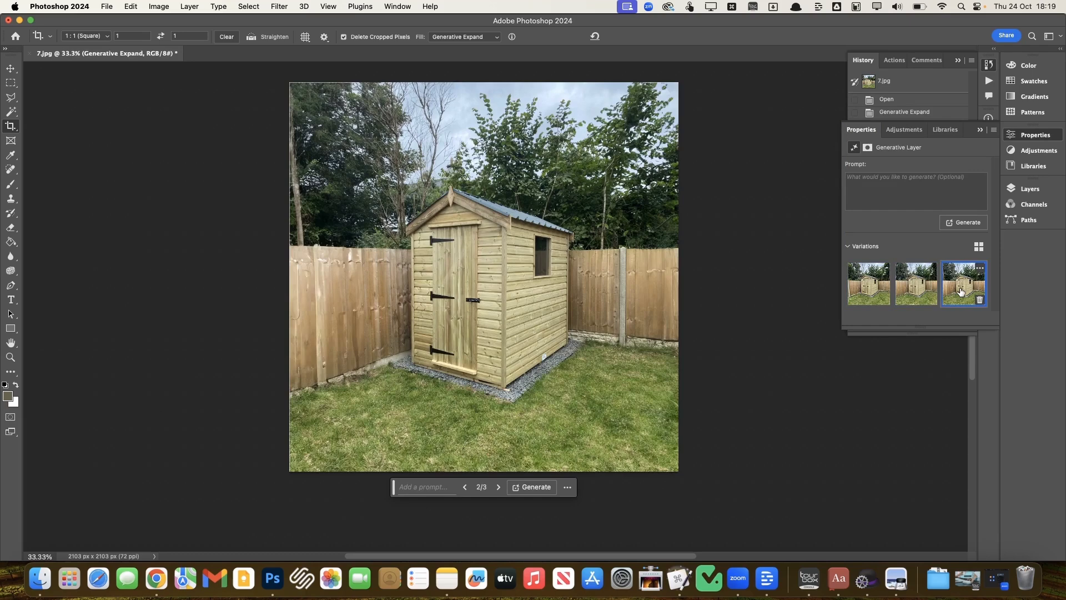
left_click(931, 285)
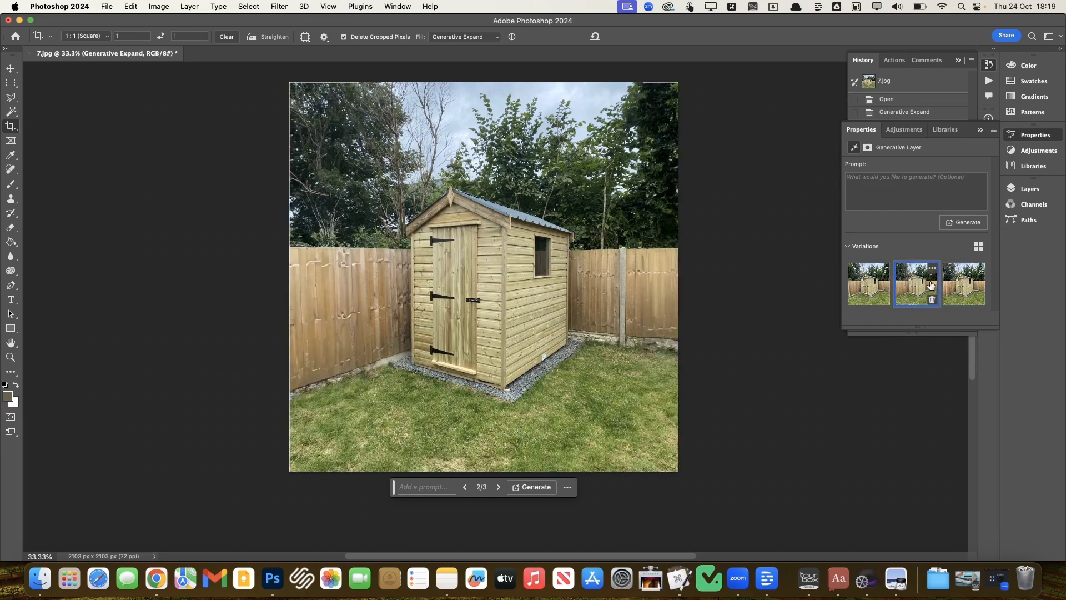
left_click(870, 284)
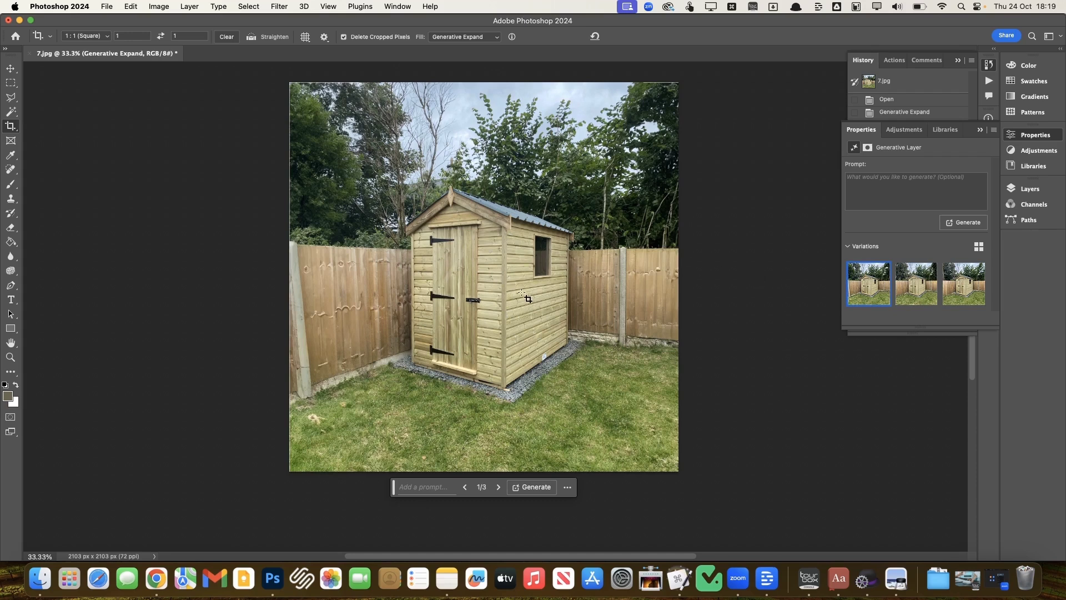
left_click(189, 7)
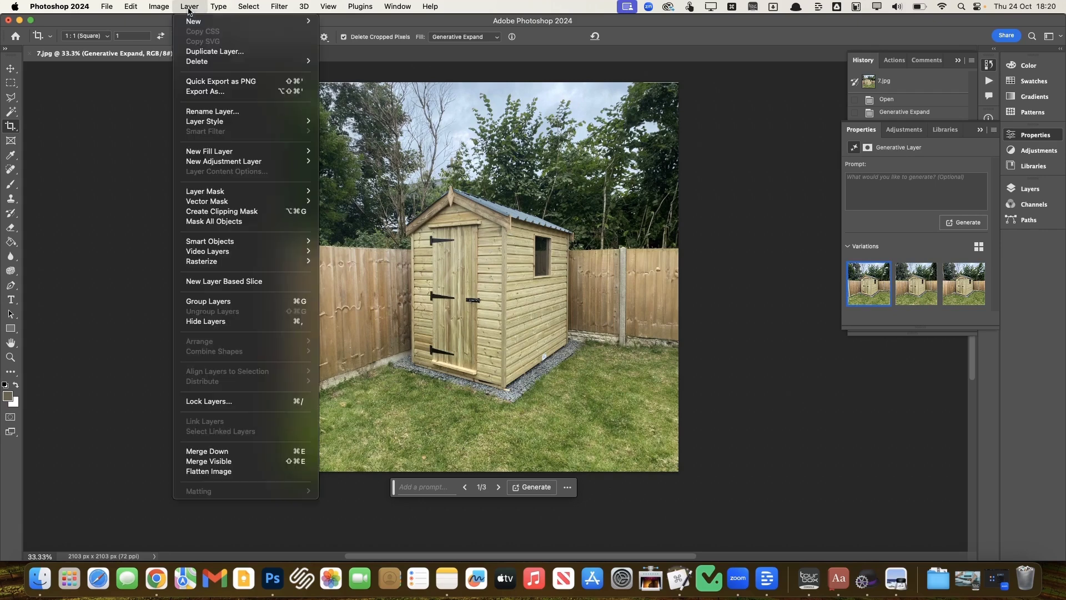
left_click(250, 471)
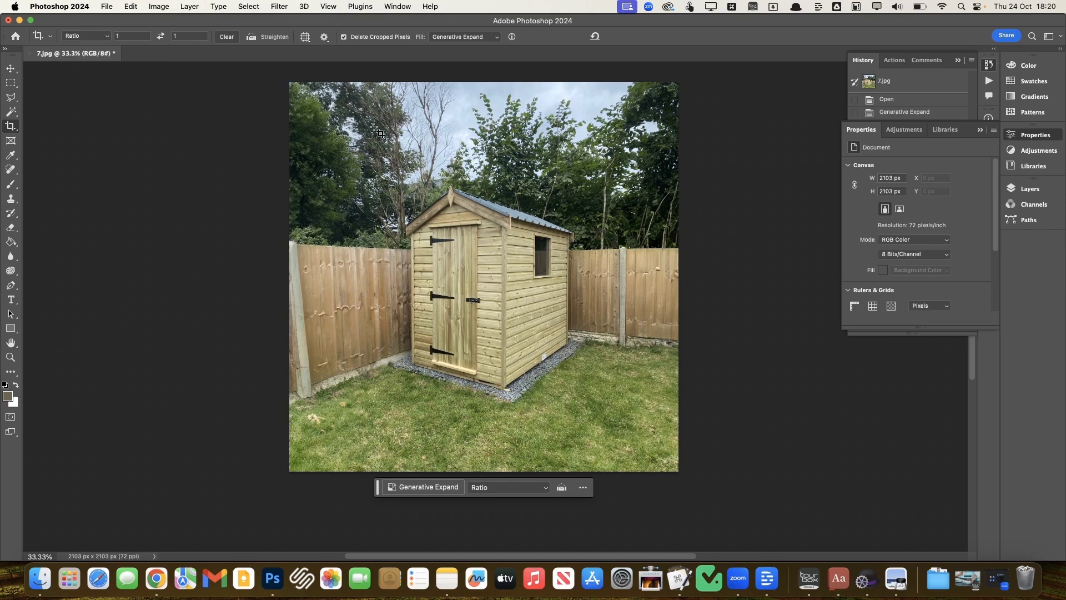
Select the whole grass area below the fences and around the shed base with the Polygonal Lasso tool.
left_click(11, 98)
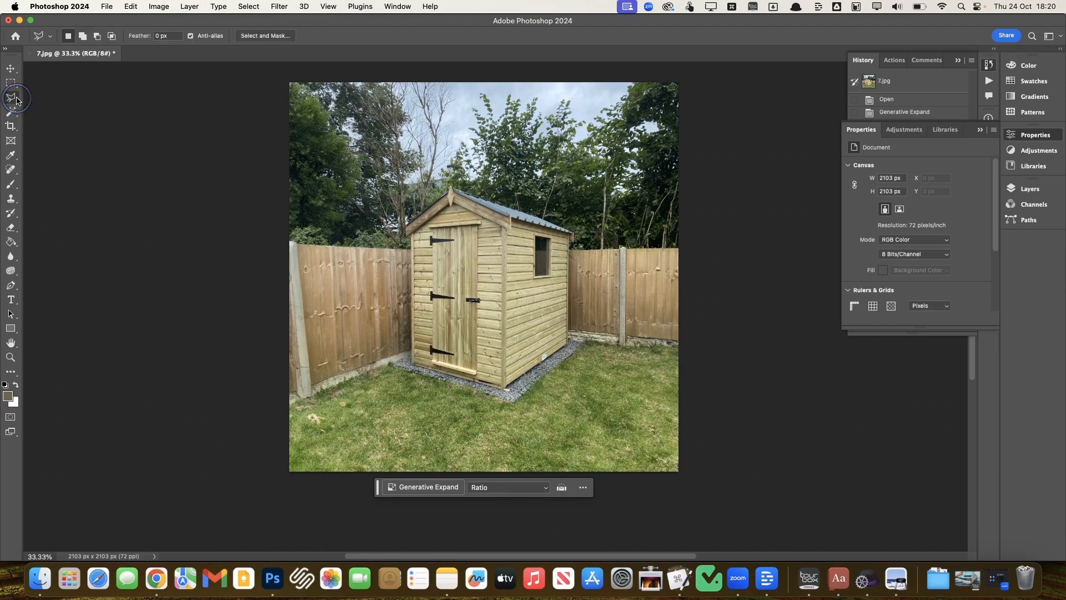
left_click(280, 415)
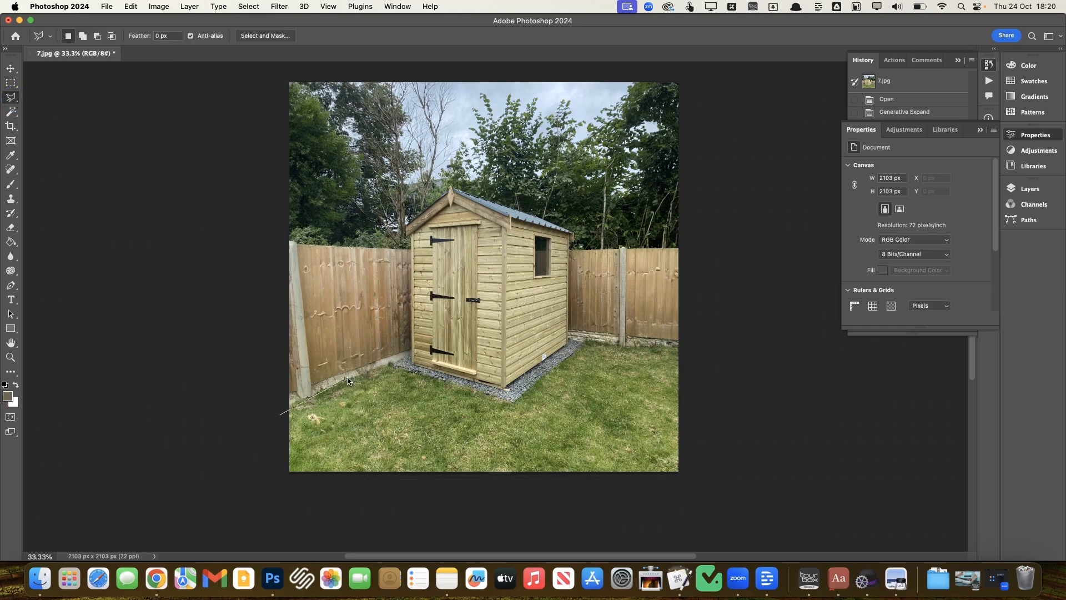
left_click(290, 405)
left_click(397, 364)
left_click(585, 341)
left_click(776, 364)
left_click(748, 492)
left_click(252, 529)
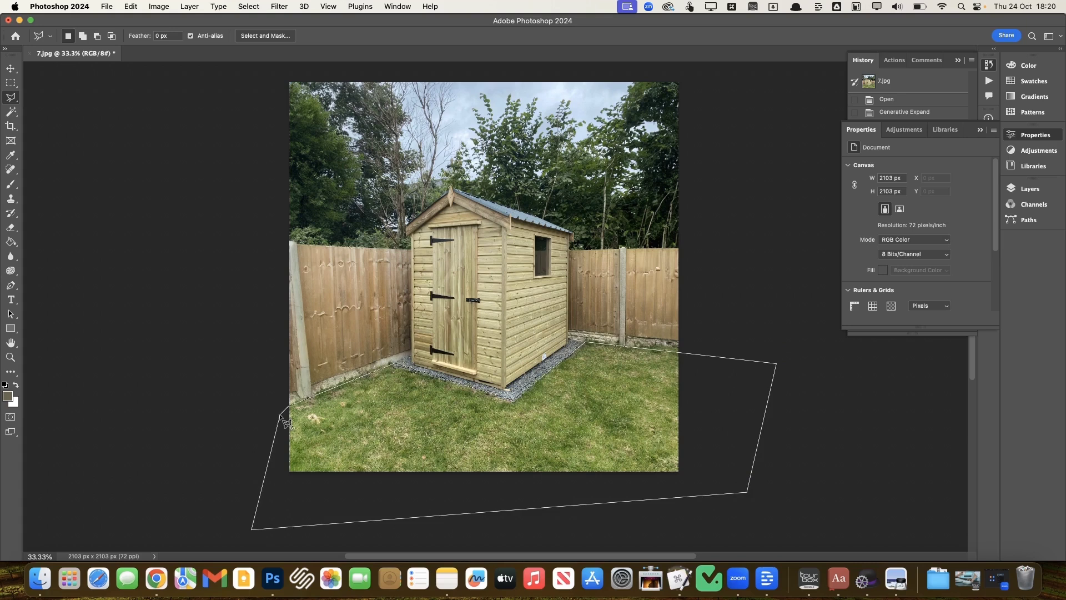
left_click(283, 415)
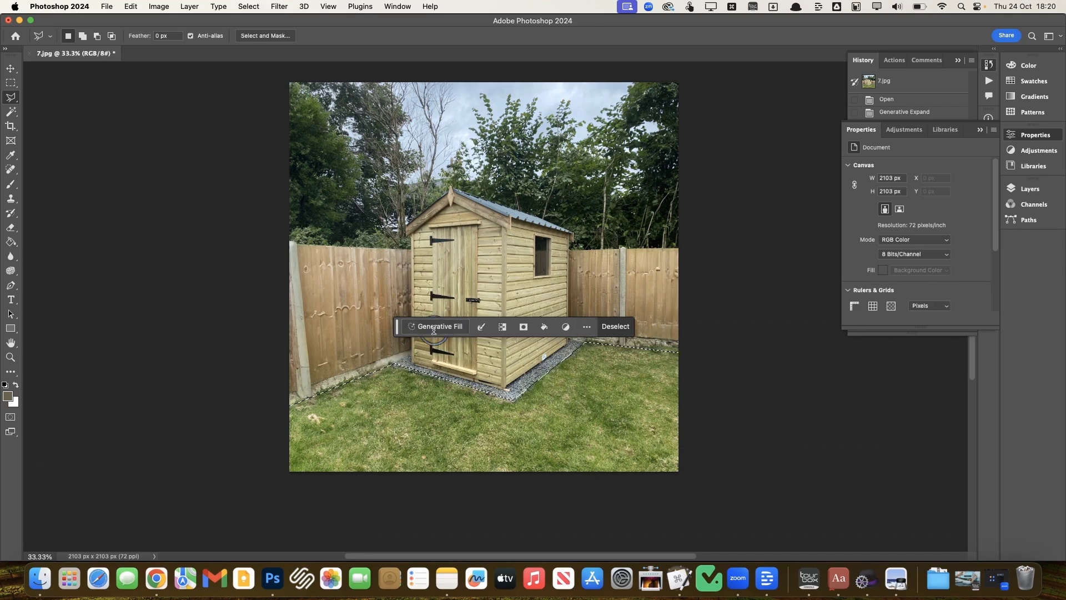
Replace the selected grass using Generative Fill with the prompt "lawn" and choose the second variation.
left_click(417, 333)
type("lawn")
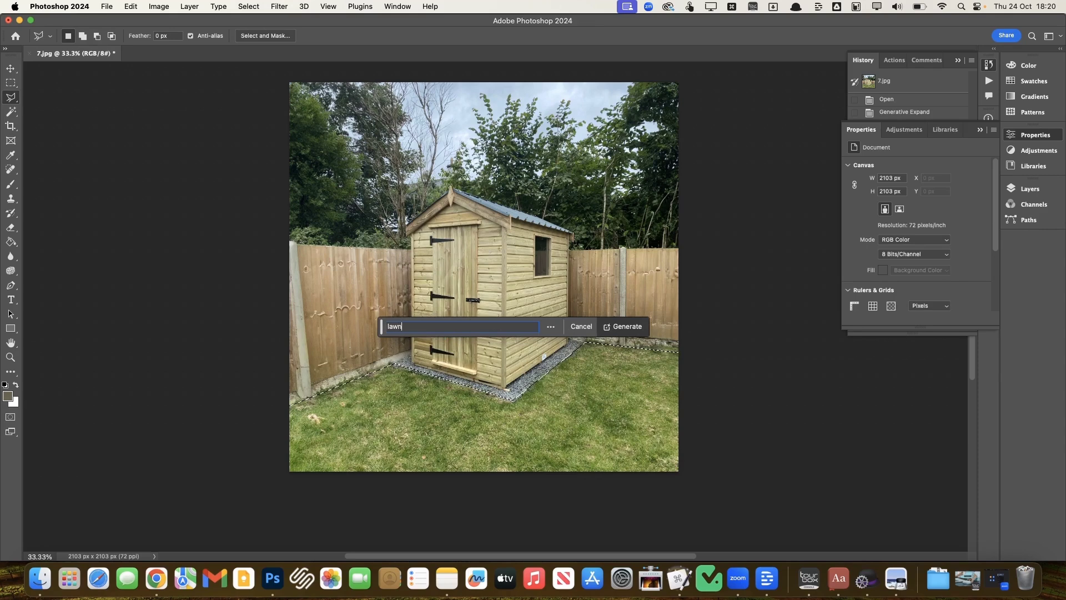
key("Return")
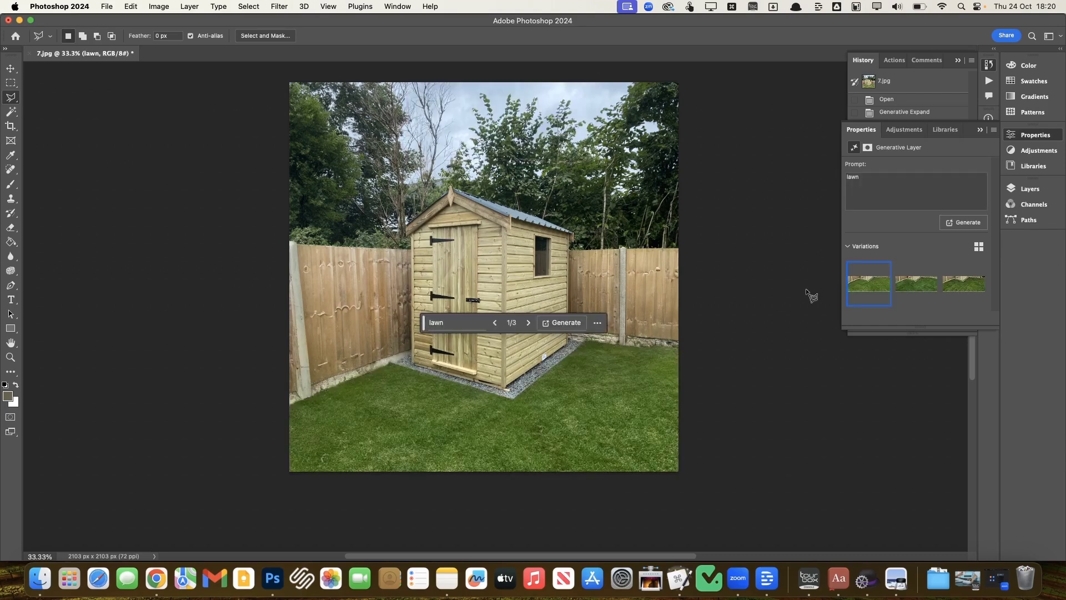
left_click(918, 284)
left_click(967, 286)
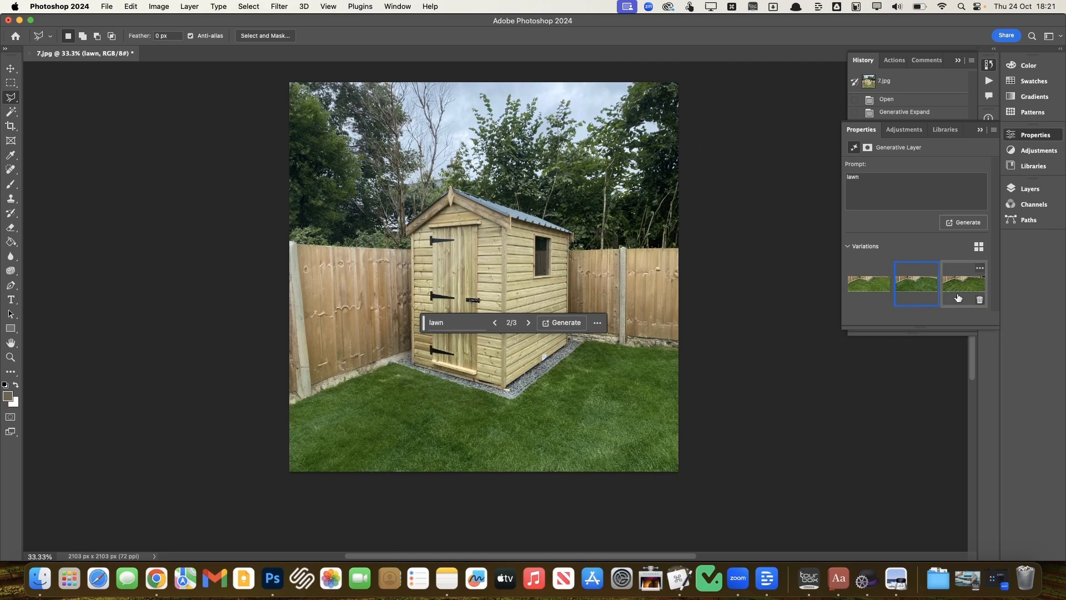
left_click(911, 285)
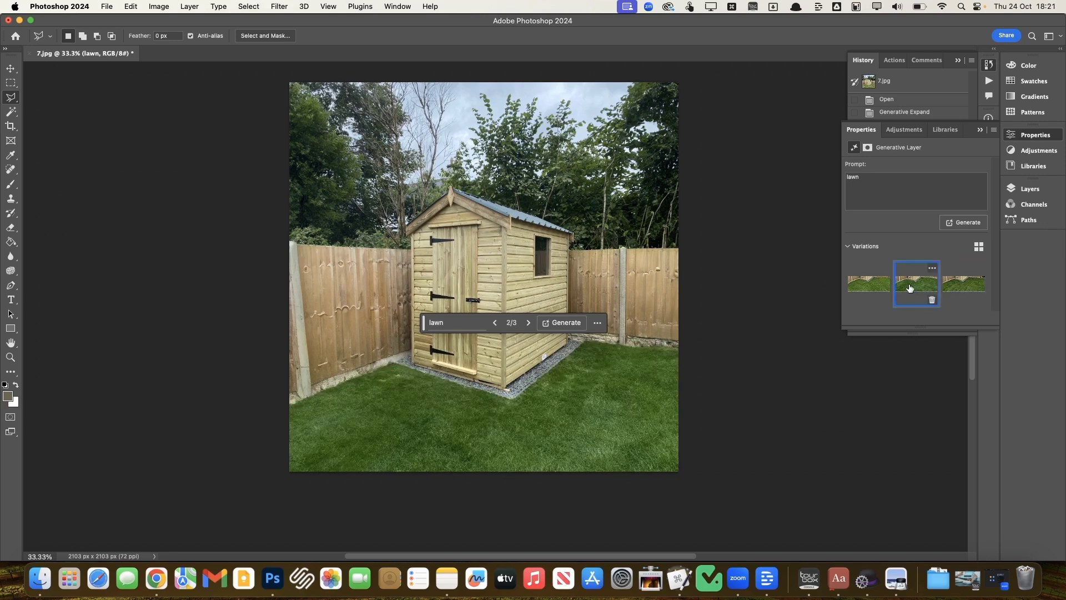
Choose the first lawn variation for the generated grass and flatten the image.
left_click(885, 281)
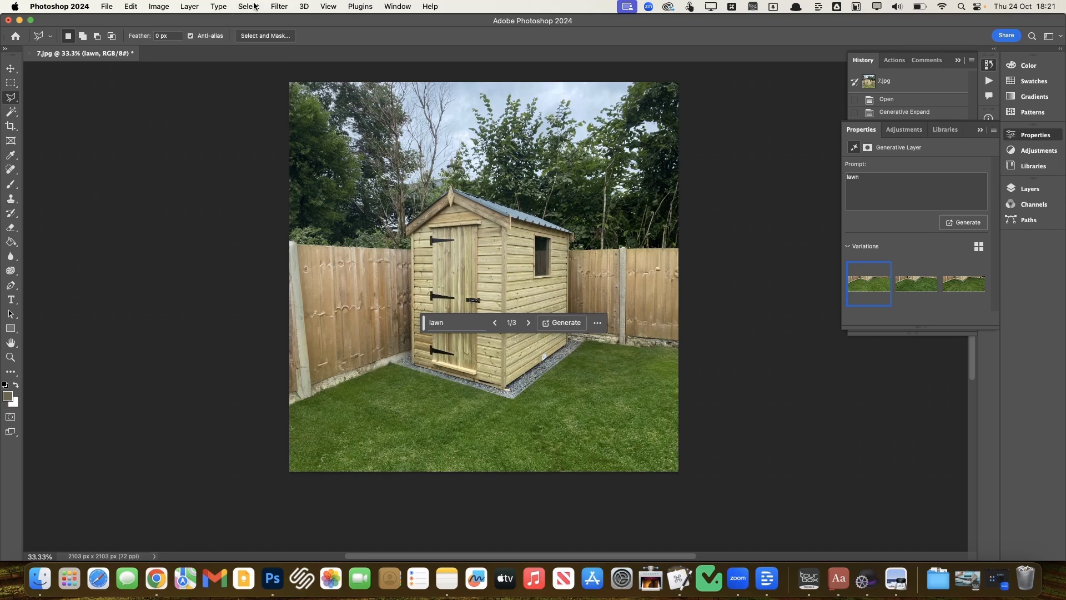
left_click(190, 7)
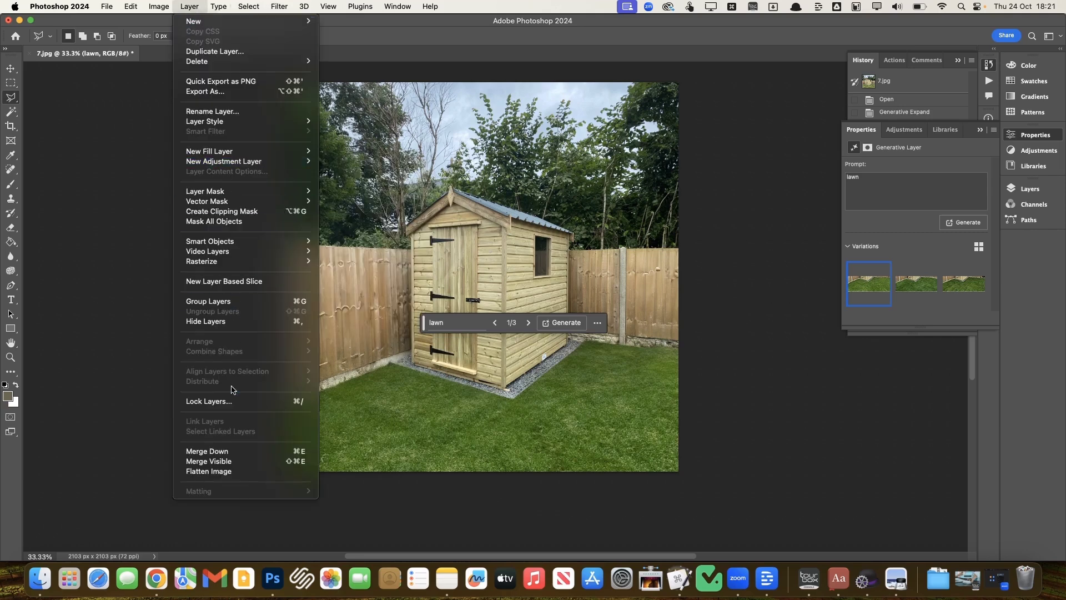
left_click(234, 471)
left_click(246, 390)
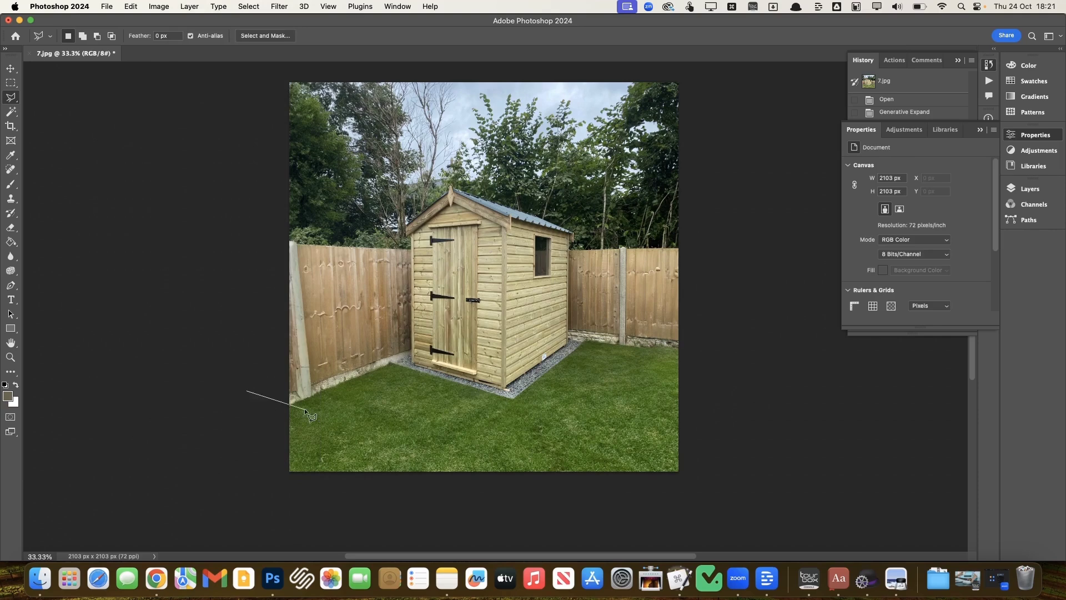
double_click(131, 256)
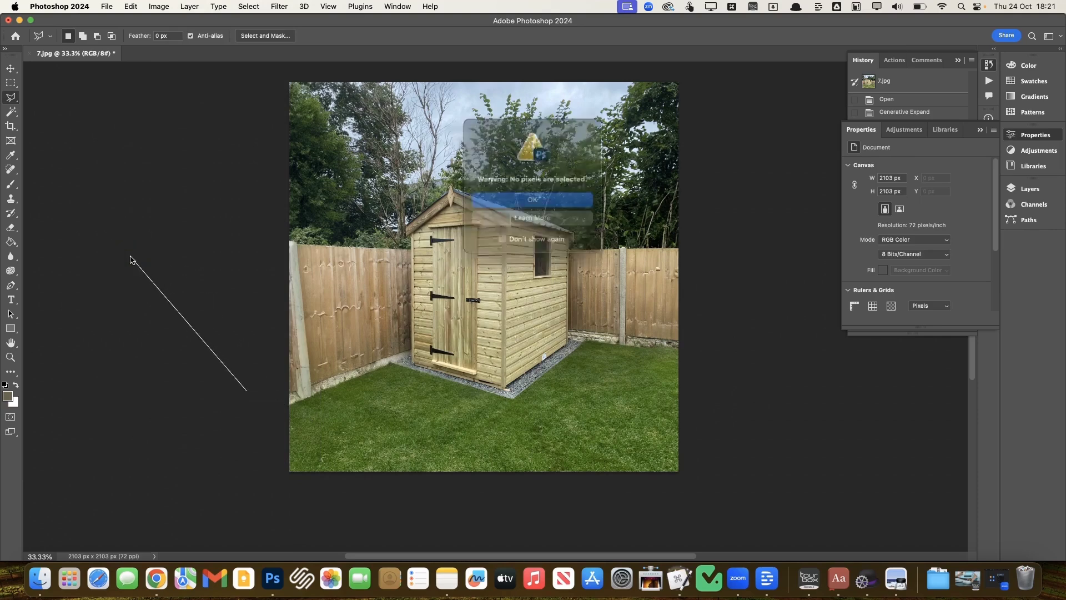
left_click(494, 215)
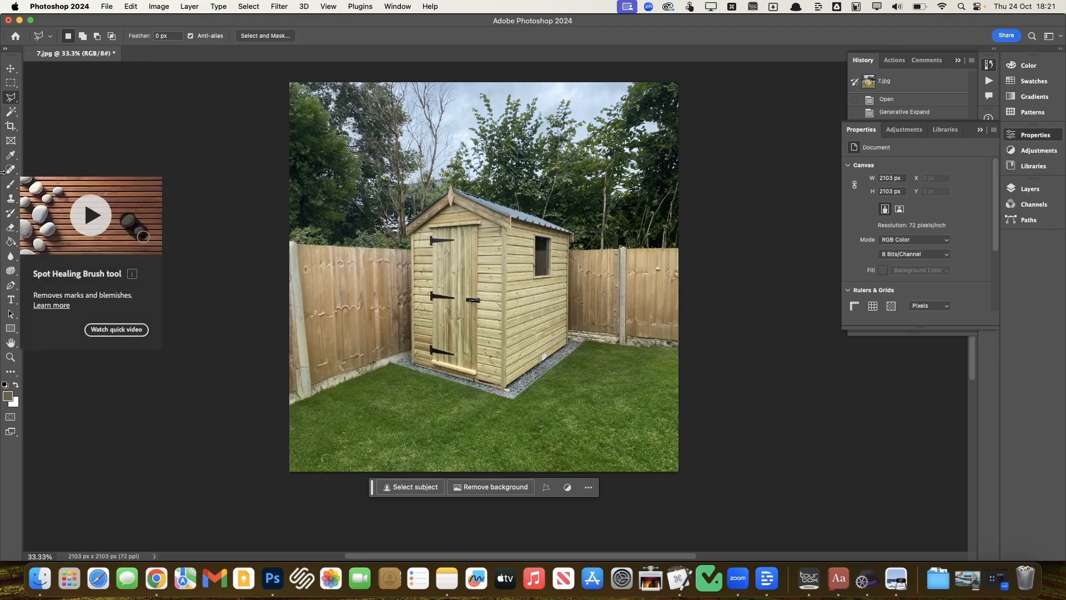
Remove grassy blemishes from the left fence's concrete base near the post, using the Spot Healing Brush at 45 px.
left_click(10, 167)
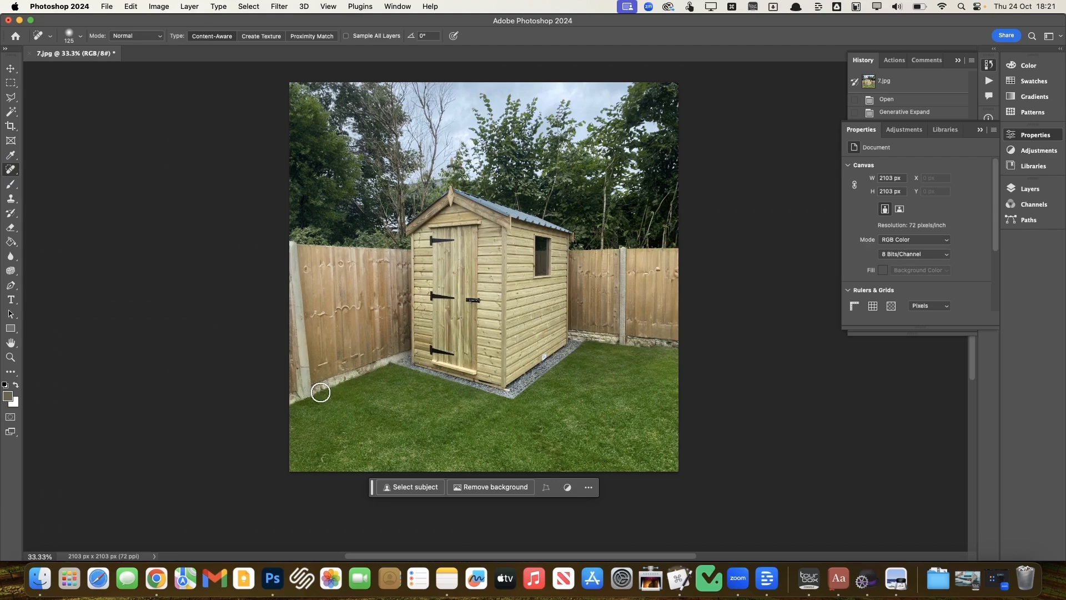
key("super+plus")
key("super+plus")
key("super+plus")
key("super+plus")
key("super+plus")
scroll(320, 392, "down", 10)
scroll(320, 392, "left", 6)
scroll(321, 392, "up", 3)
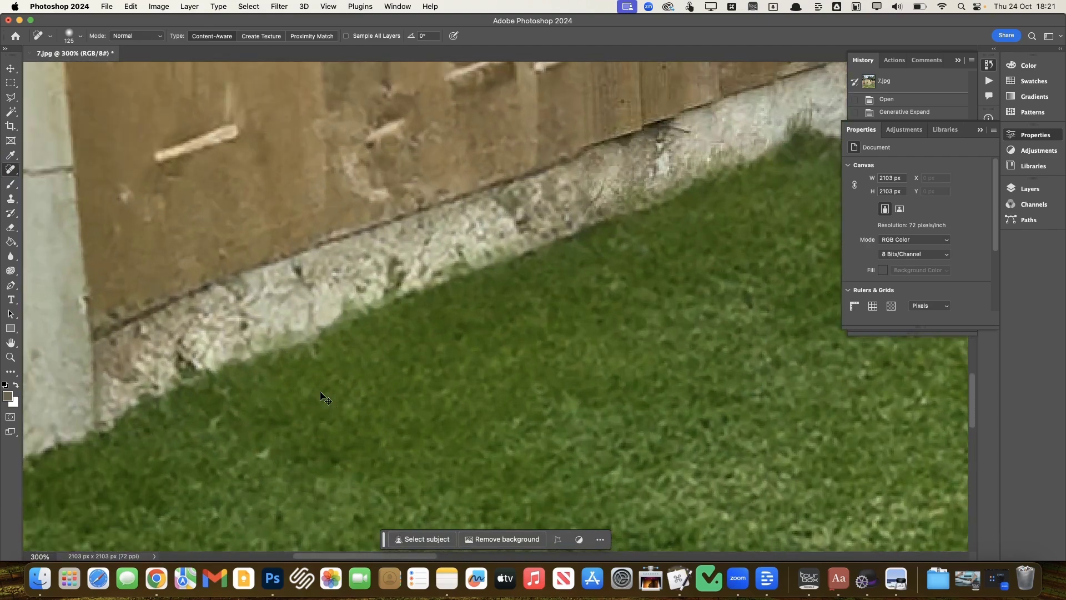
key("bracketleft")
key("bracketleft")
key("bracketleft")
key("bracketleft")
key("bracketleft")
key("bracketleft")
key("bracketleft")
key("bracketleft")
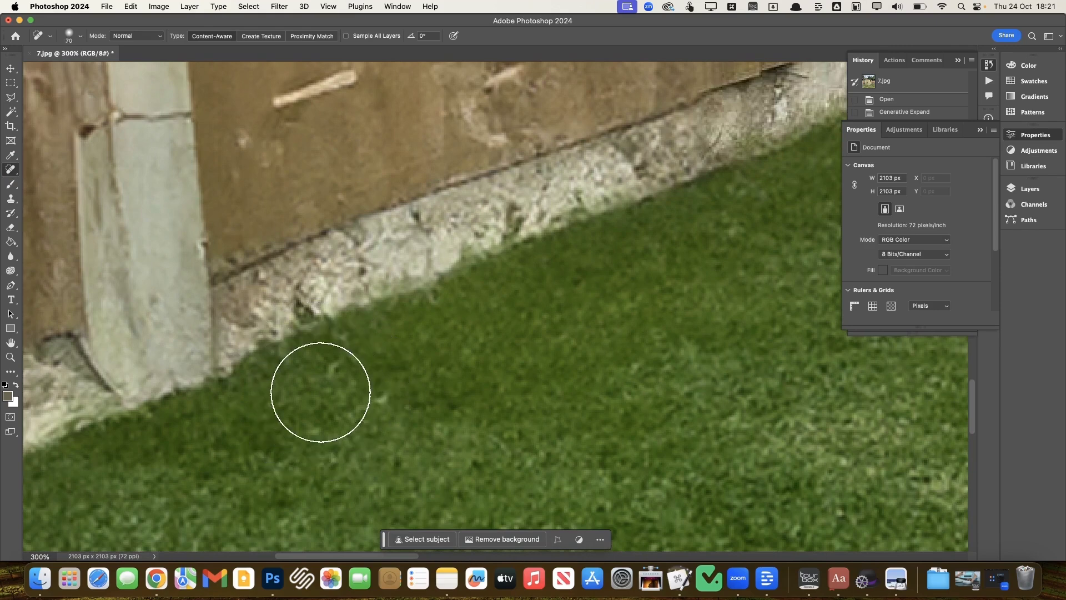
left_click(299, 304)
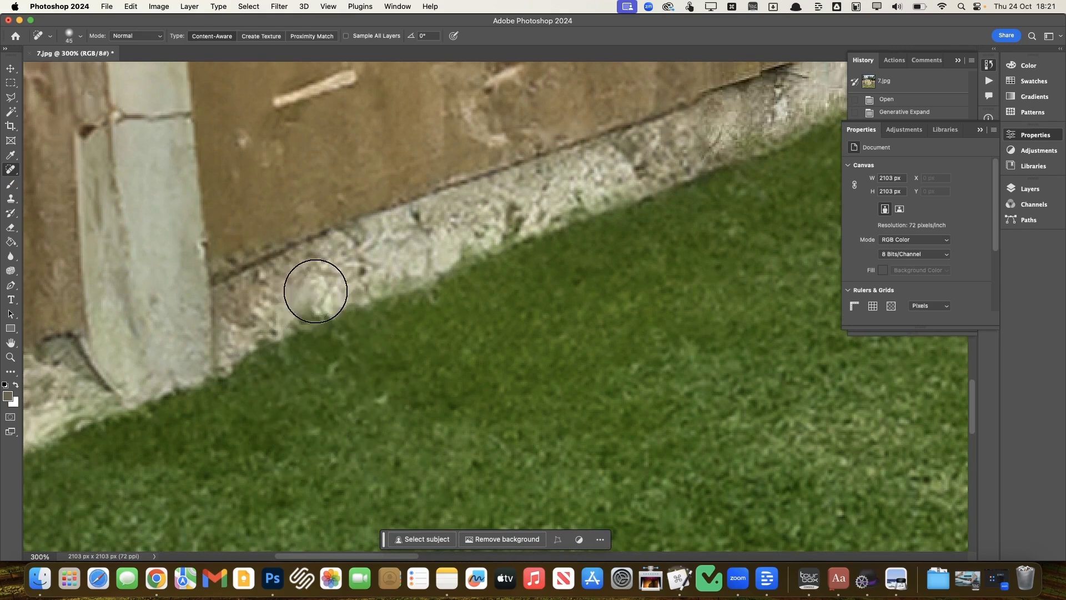
left_click(305, 302)
left_click(518, 212)
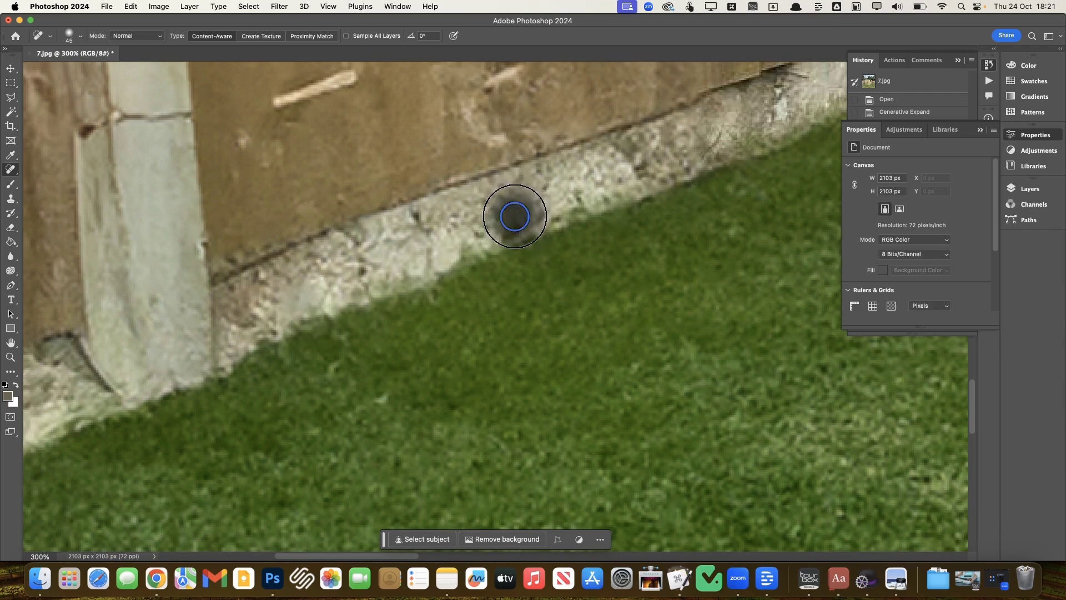
Reduce the Spot Healing Brush to 20 px and heal the dark marks along the left fence's concrete base towards the shed.
key("bracketleft")
key("bracketleft")
key("bracketleft")
key("bracketleft")
key("bracketleft")
left_click_drag(548, 213, 467, 246)
left_click(576, 205)
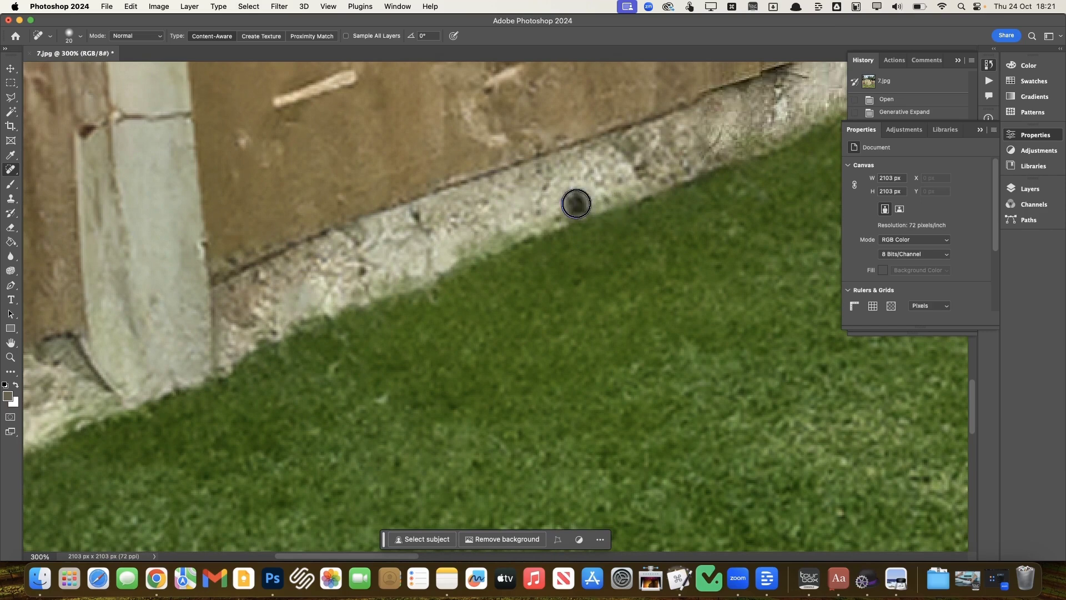
left_click(638, 162)
left_click(632, 142)
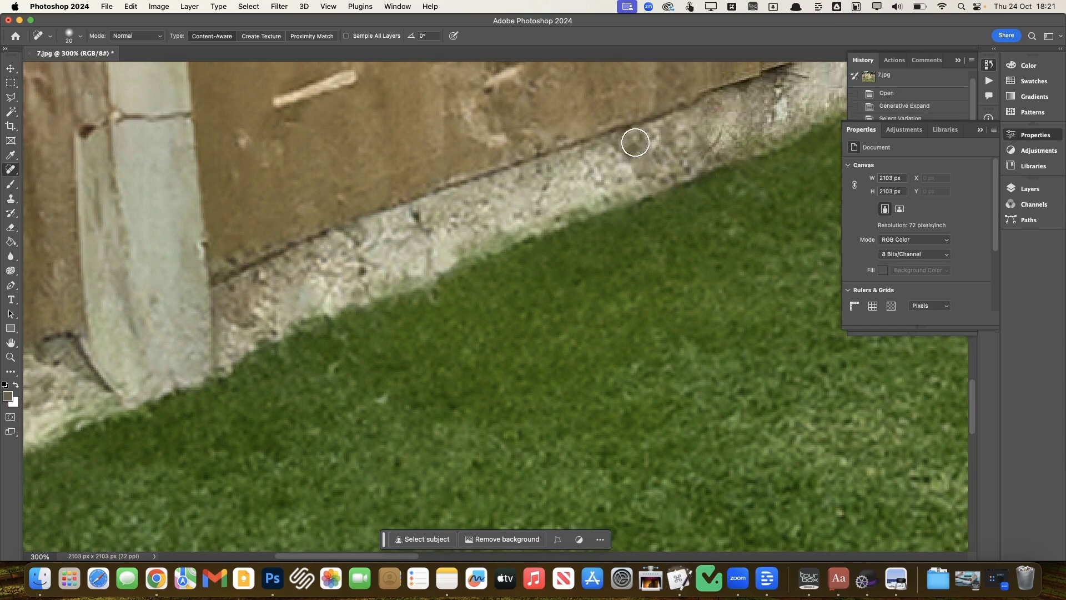
left_click(720, 137)
left_click_drag(719, 137, 790, 79)
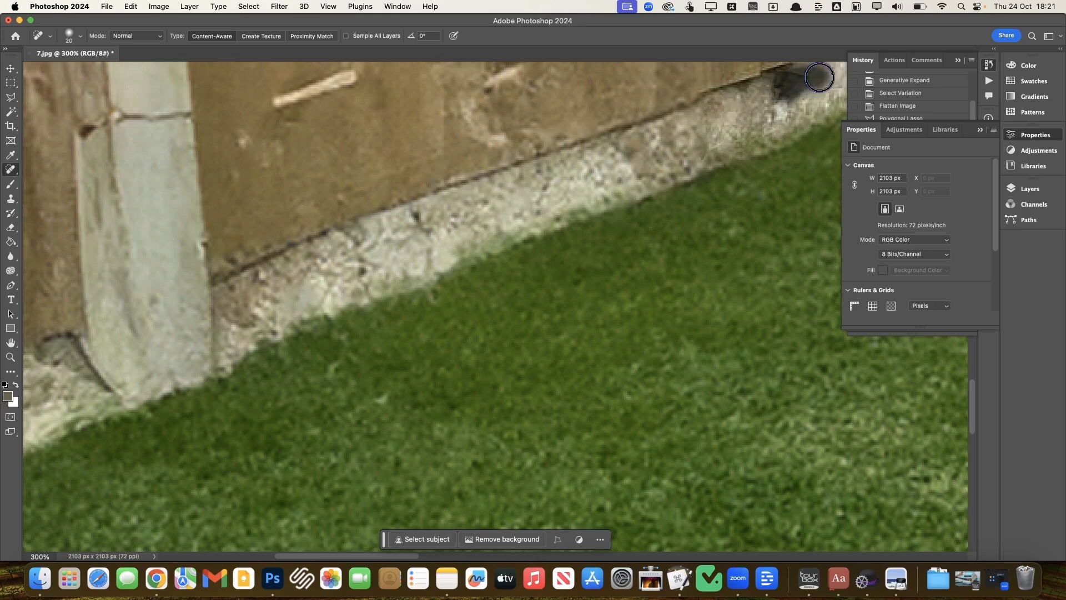
Heal the remaining blemishes along the left fence's concrete base, keeping the 20 px Spot Healing Brush.
scroll(549, 179, "left", 8)
mouse_move(495, 265)
left_mouse_down()
mouse_move(463, 290)
mouse_move(472, 270)
left_mouse_up()
left_click_drag(480, 328, 527, 307)
key("super+minus")
key("super+minus")
key("super+minus")
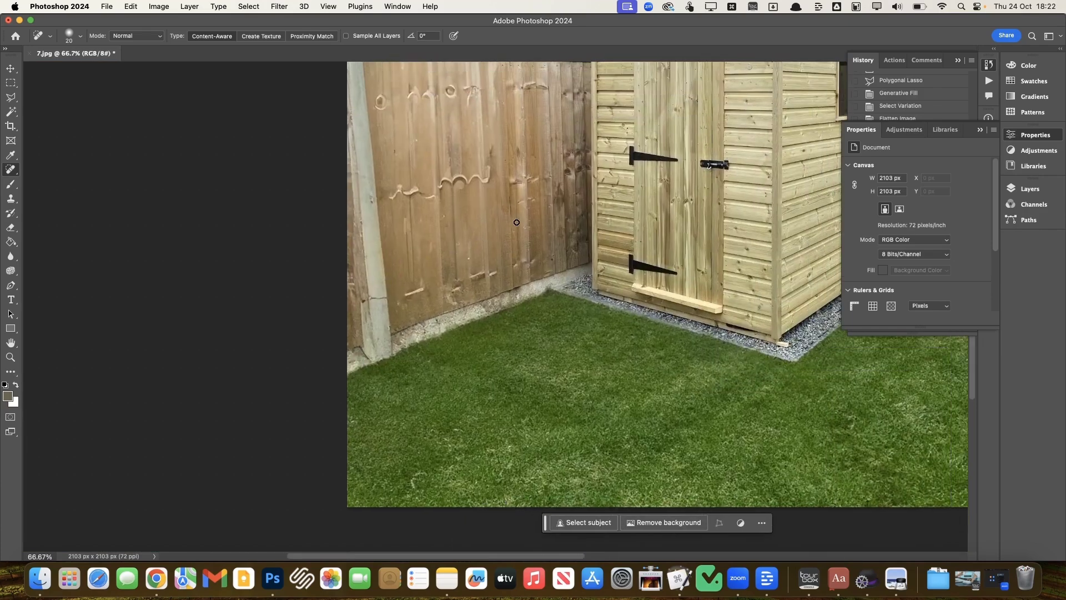
key("super+plus")
key("super+plus")
key("super+plus")
key("super+plus")
mouse_move(492, 278)
left_mouse_down()
mouse_move(441, 309)
mouse_move(425, 306)
mouse_move(479, 286)
mouse_move(523, 292)
mouse_move(541, 282)
mouse_move(540, 243)
mouse_move(585, 275)
mouse_move(651, 206)
mouse_move(554, 243)
mouse_move(528, 282)
left_mouse_up()
scroll(780, 188, "right", 5)
mouse_move(625, 232)
left_mouse_down()
mouse_move(560, 247)
mouse_move(600, 236)
left_mouse_up()
scroll(485, 243, "left", 4)
scroll(485, 242, "down", 3)
scroll(485, 242, "left", 2)
left_click_drag(480, 254, 368, 288)
Heal the cracks and dark specks on the concrete base immediately beside the left fence post.
scroll(514, 248, "left", 10)
left_click(528, 229)
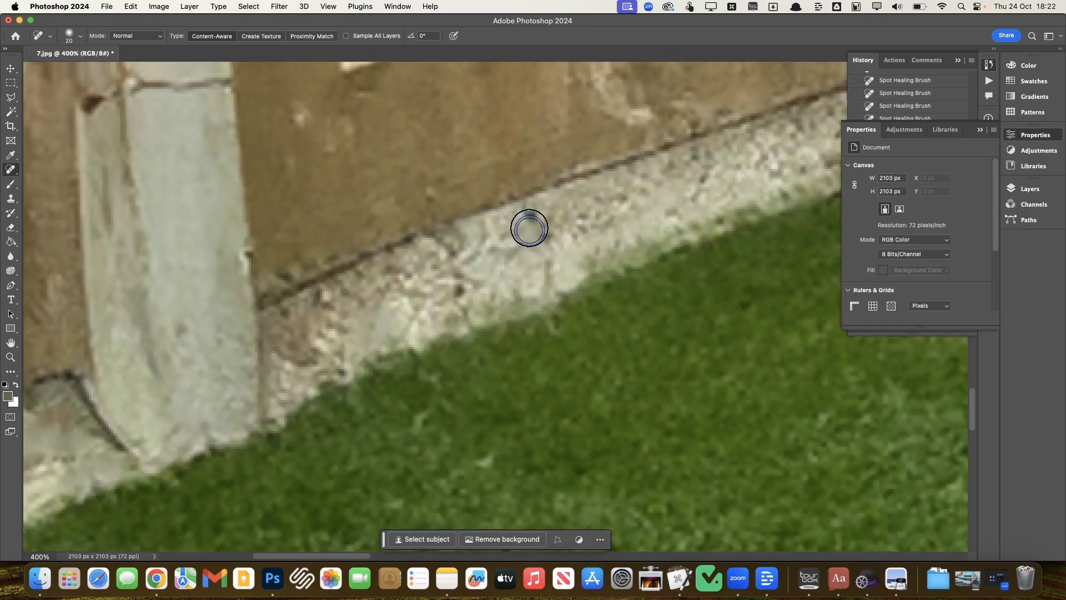
left_click(459, 252)
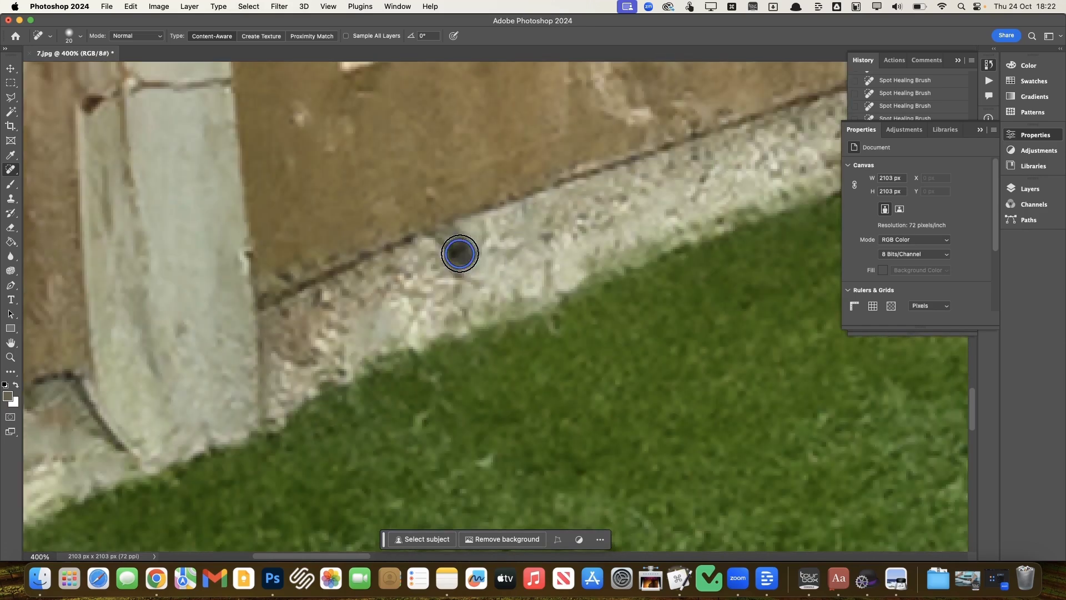
left_click_drag(298, 348, 314, 309)
Remove the horizontal crack across the left concrete fence post and the dark chip beside it with the Spot Healing Brush.
scroll(257, 335, "left", 10)
scroll(258, 335, "up", 5)
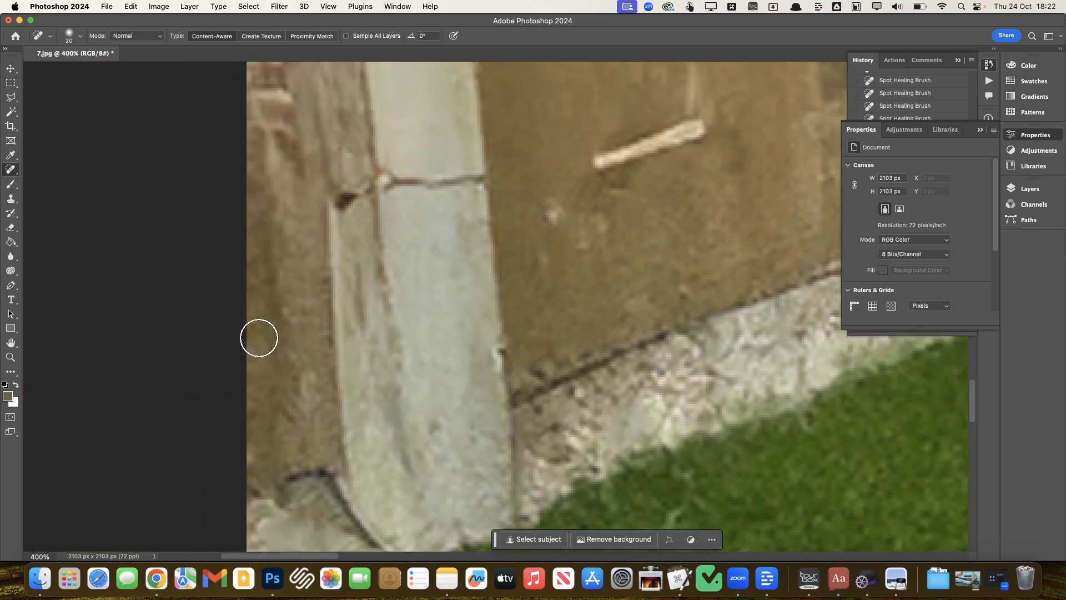
mouse_move(410, 205)
left_mouse_down()
mouse_move(426, 189)
mouse_move(477, 201)
left_mouse_up()
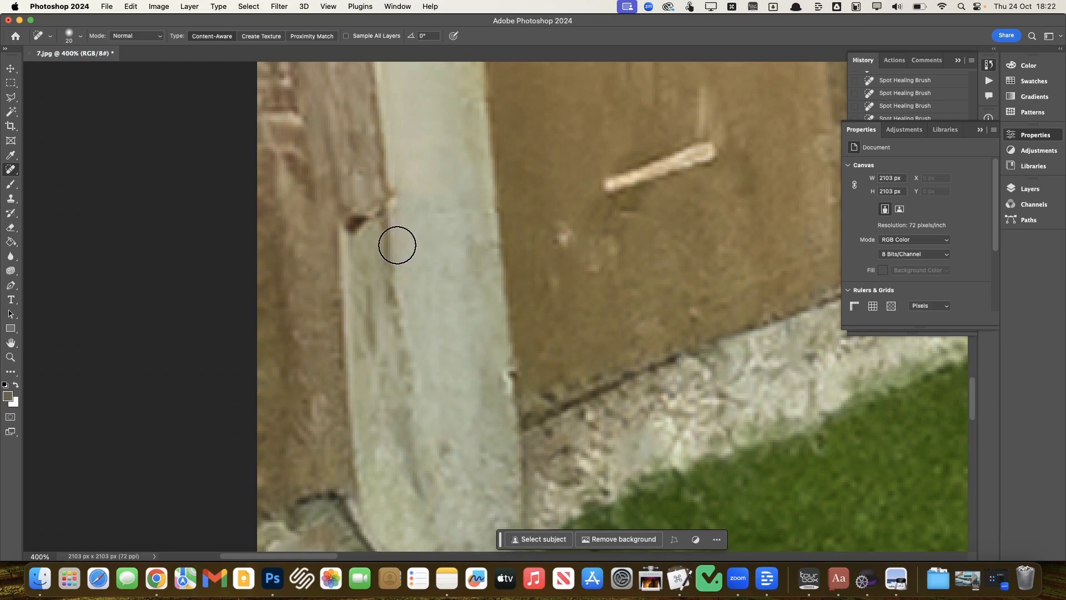
left_click_drag(357, 225, 358, 221)
Remove the white label from the lower edge of the shed's side wall with the Spot Healing Brush.
scroll(389, 212, "down", 10)
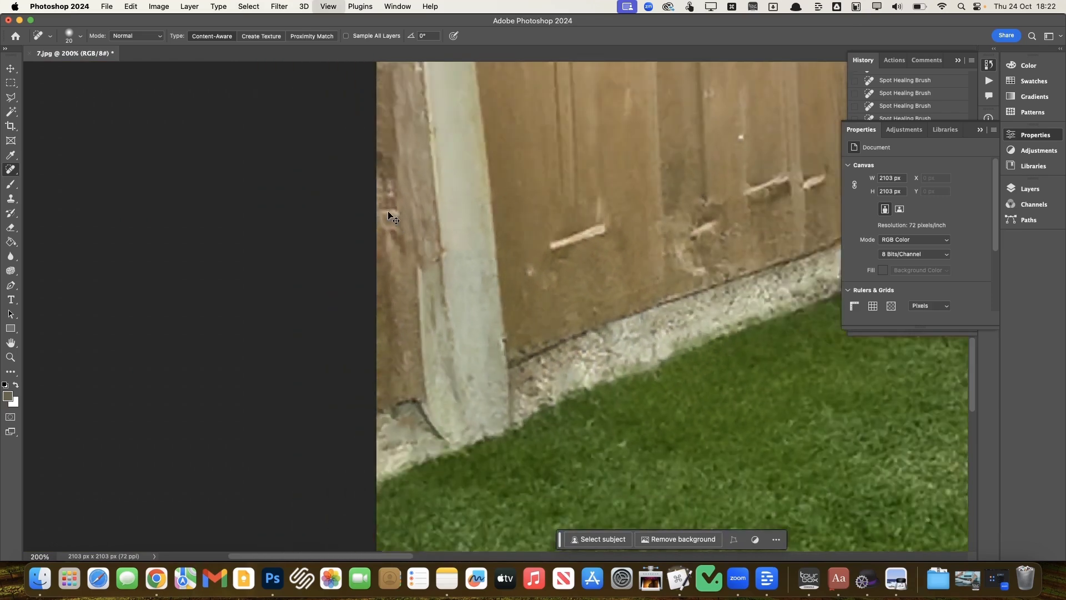
scroll(388, 213, "right", 10)
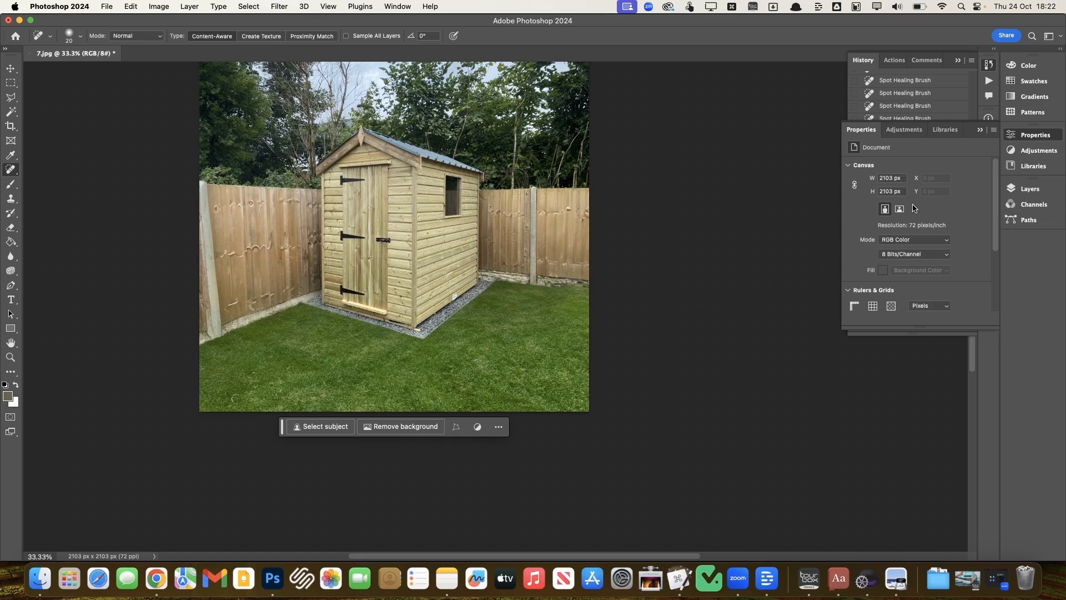
scroll(826, 249, "up", 2)
scroll(806, 260, "left", 2)
key("super+plus")
key("super+plus")
key("super+plus")
key("super+plus")
key("super+plus")
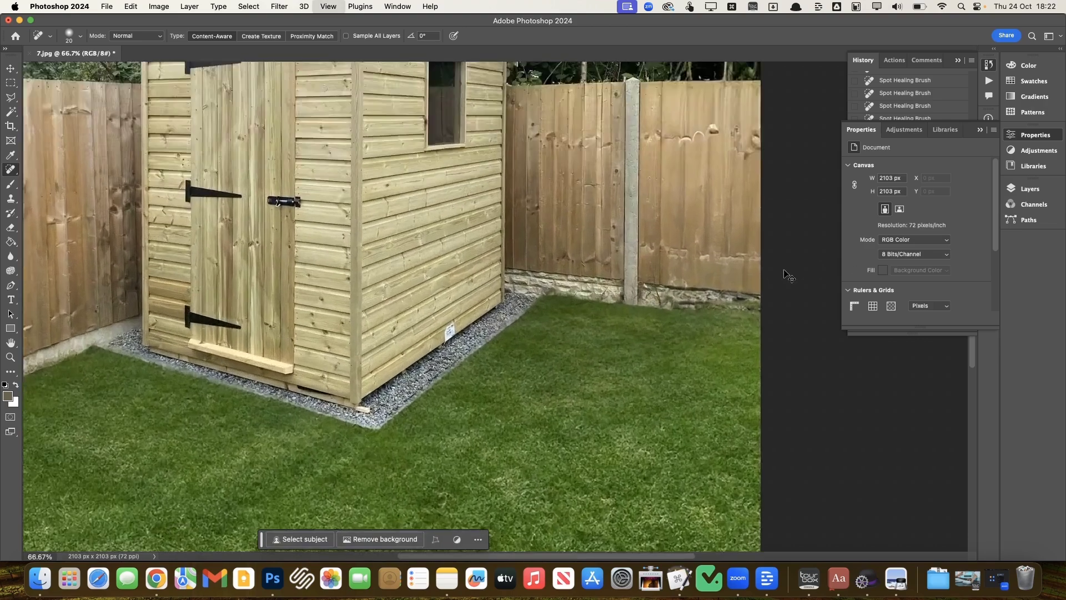
mouse_move(283, 404)
left_mouse_down()
mouse_move(335, 407)
mouse_move(299, 436)
mouse_move(333, 388)
mouse_move(300, 409)
mouse_move(333, 389)
left_mouse_up()
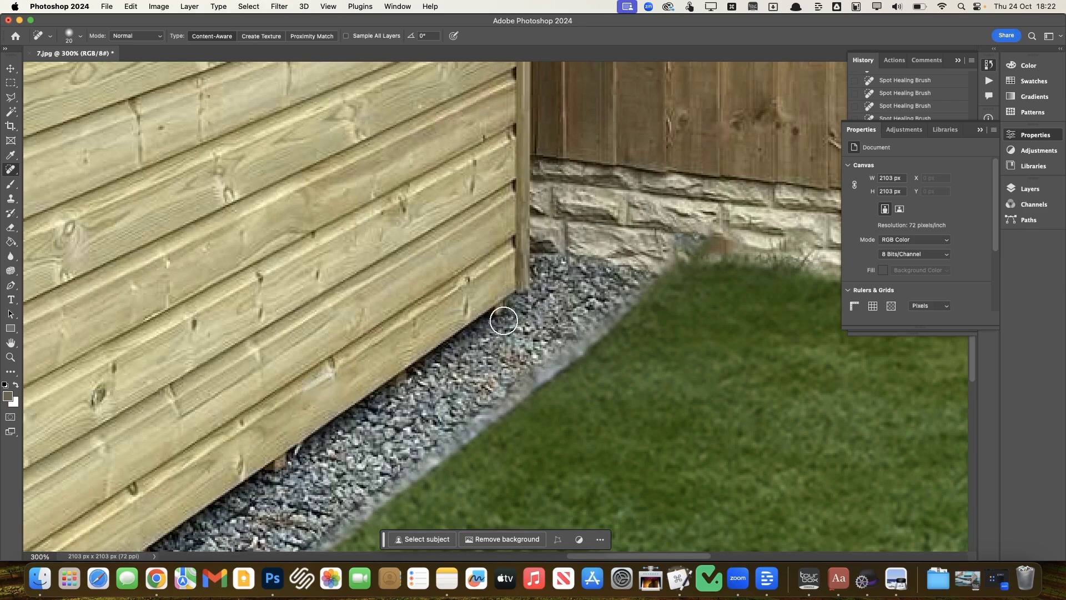
Heal away the wooden supports showing between the shed's side wall and the gravel.
left_click(503, 307)
left_click(504, 310)
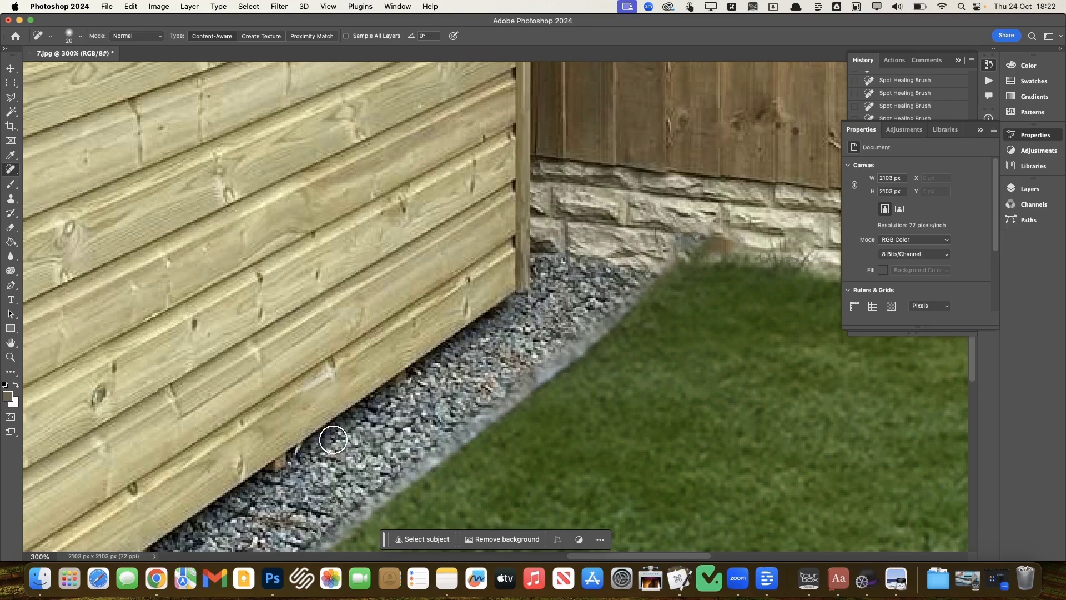
left_click(404, 383)
scroll(345, 453, "down", 3)
scroll(344, 454, "left", 1)
scroll(345, 453, "down", 1)
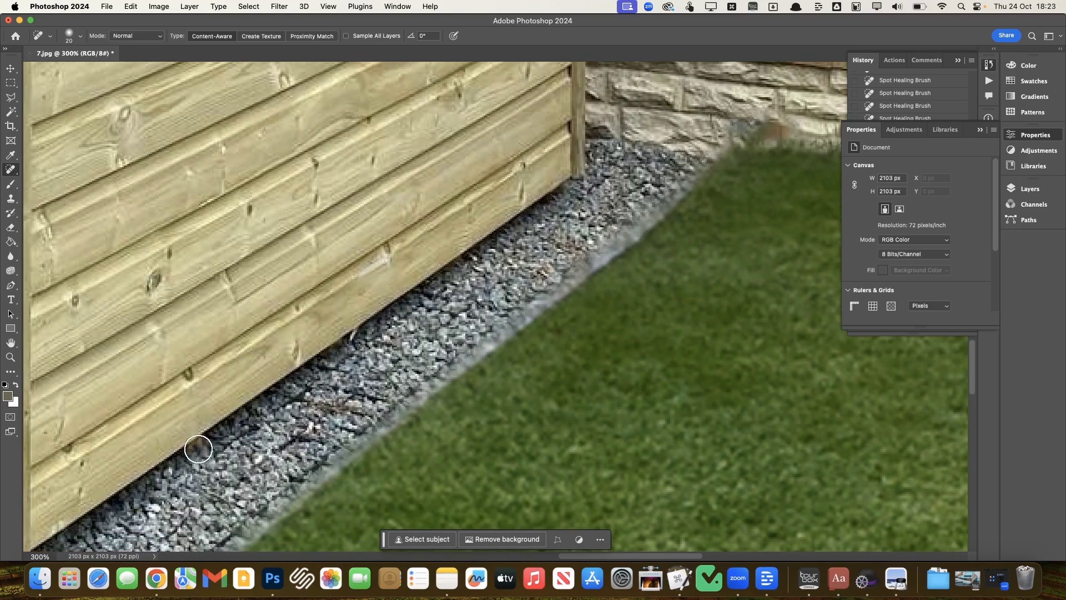
Remove the pale timber offcut sticking out over the gravel at the shed's front corner and clean up the leftover marks.
scroll(192, 467, "down", 5)
scroll(189, 500, "left", 3)
scroll(189, 502, "up", 3)
scroll(189, 502, "left", 1)
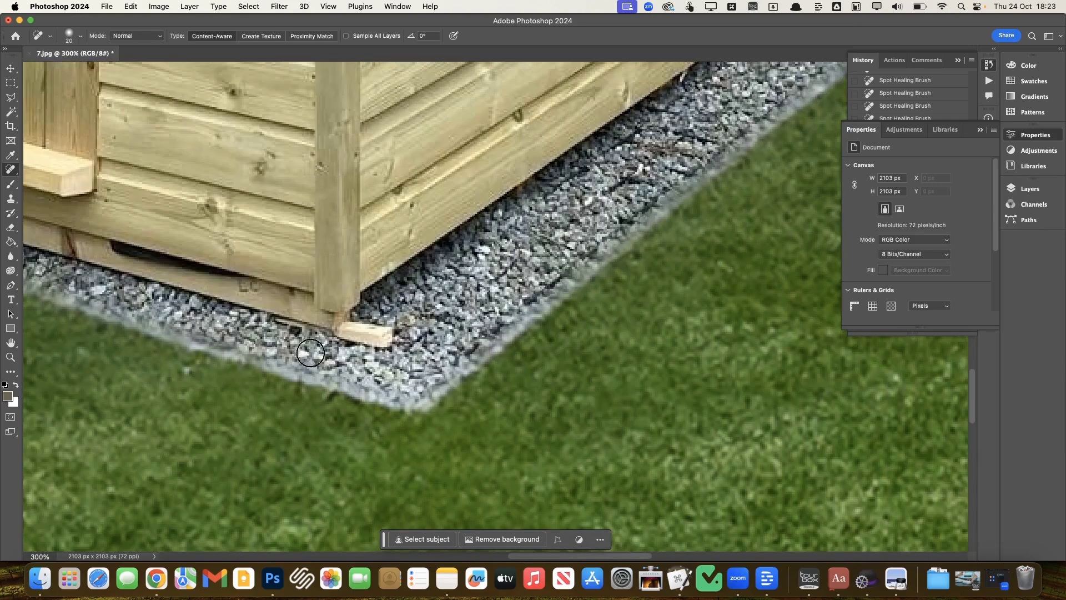
mouse_move(352, 331)
left_mouse_down()
mouse_move(385, 342)
mouse_move(358, 340)
left_mouse_up()
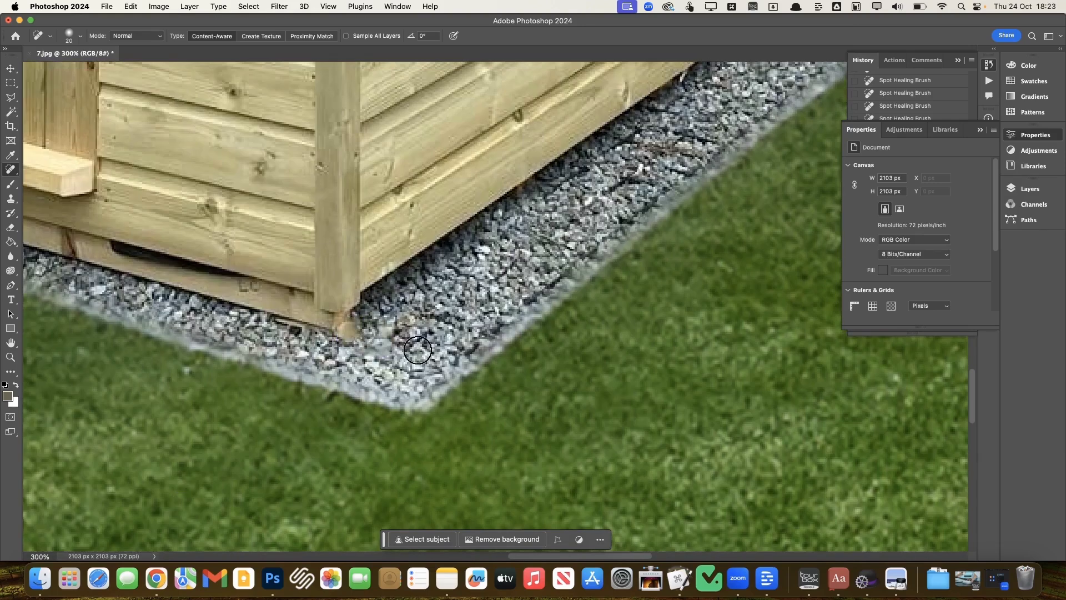
scroll(358, 339, "left", 5)
left_click(496, 331)
left_click(488, 326)
Paint out the dark gap in the bottom board of the shed front with the Spot Healing Brush.
scroll(417, 305, "left", 8)
scroll(418, 305, "up", 2)
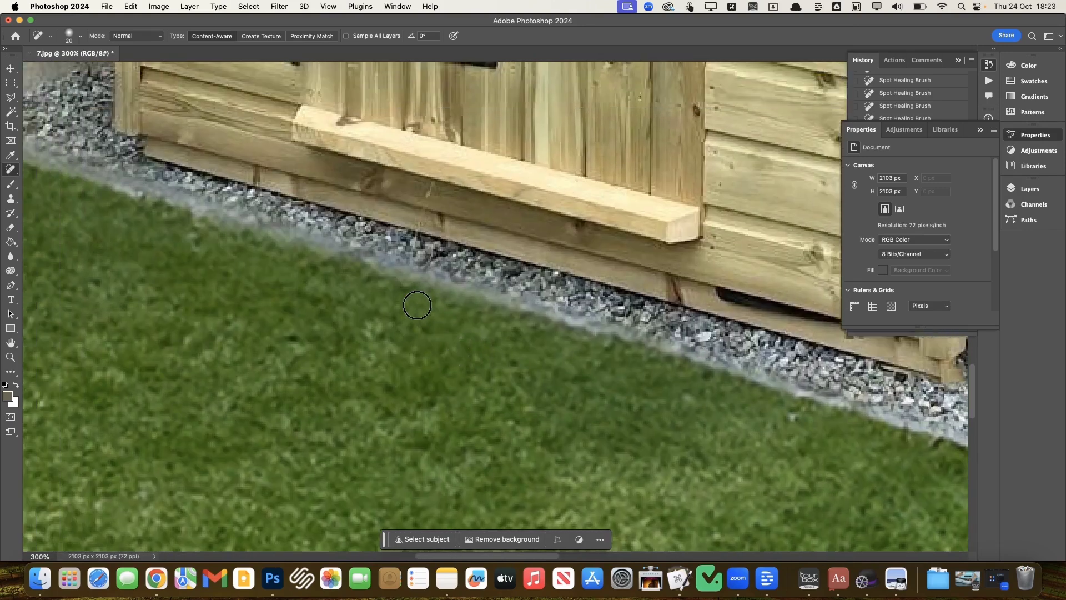
scroll(611, 339, "right", 3)
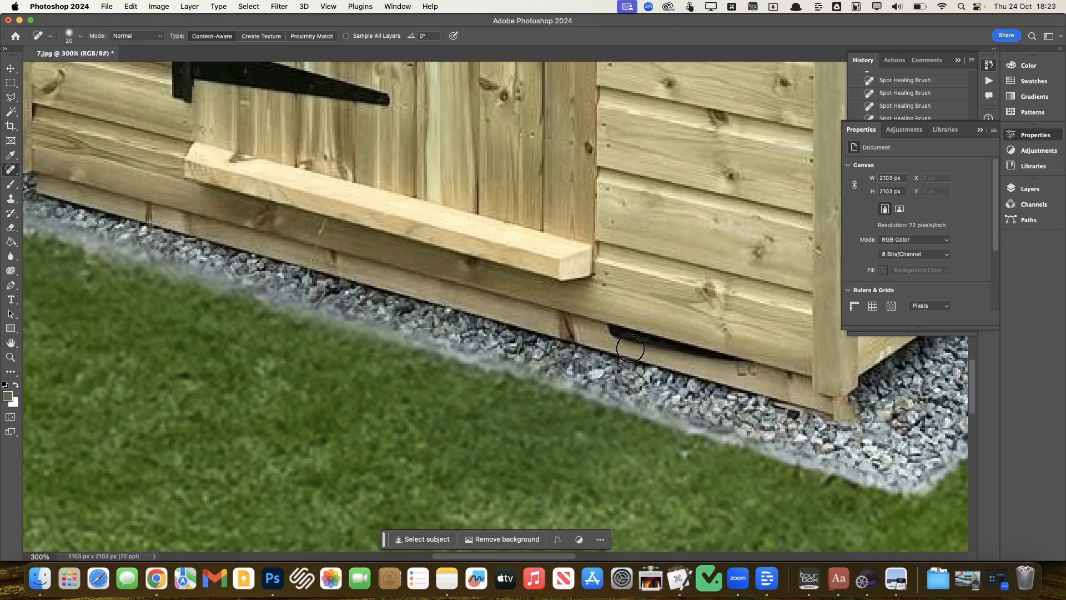
left_click_drag(614, 331, 750, 360)
mouse_move(664, 340)
left_mouse_down()
mouse_move(697, 345)
mouse_move(628, 334)
mouse_move(626, 321)
mouse_move(648, 324)
left_mouse_up()
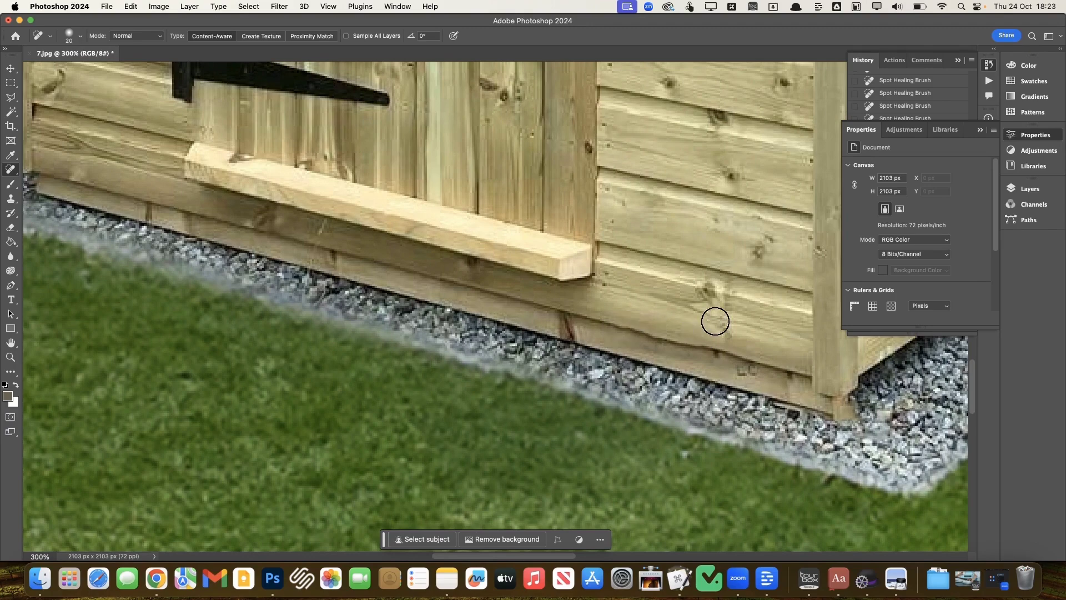
Enlarge the Spot Healing Brush to 45 px and heal the small blemishes in the foreground lawn.
key("super+minus")
key("super+minus")
key("super+minus")
key("super+minus")
key("super+minus")
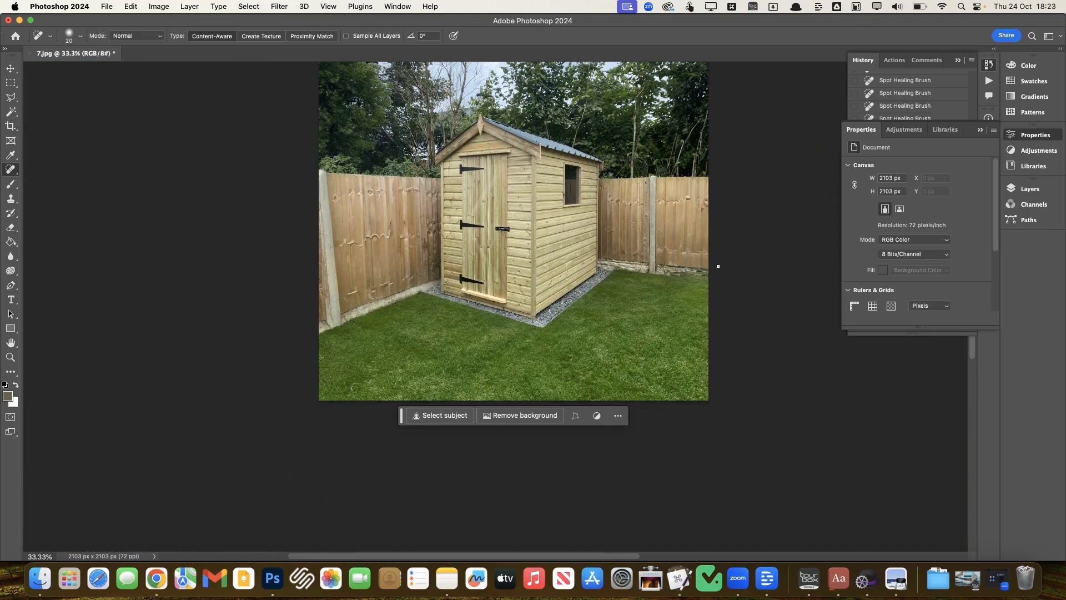
scroll(719, 266, "up", 2)
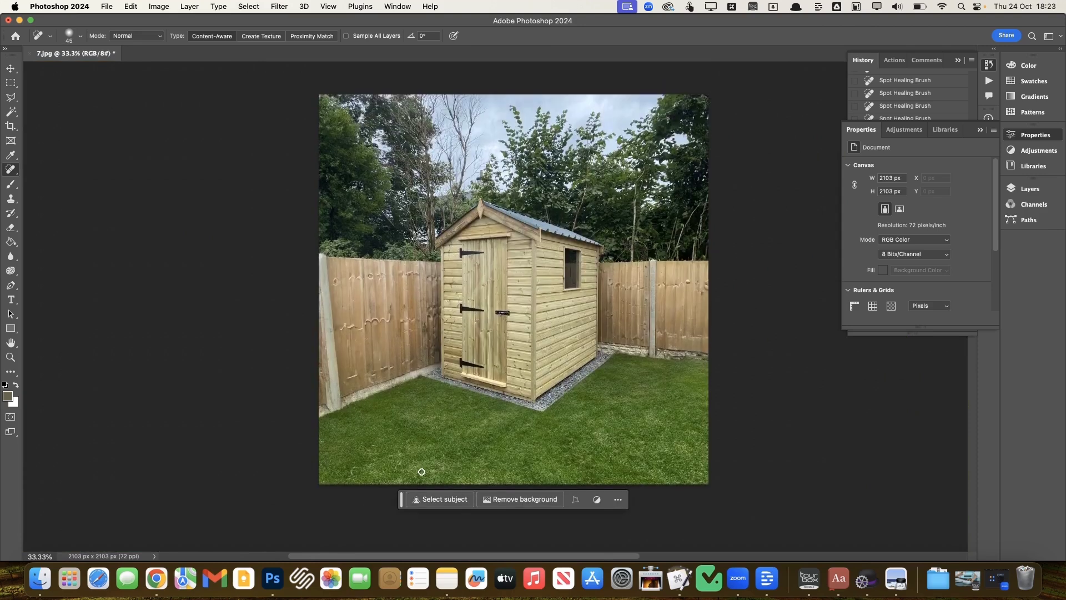
left_click(443, 469)
scroll(770, 374, "up", 2)
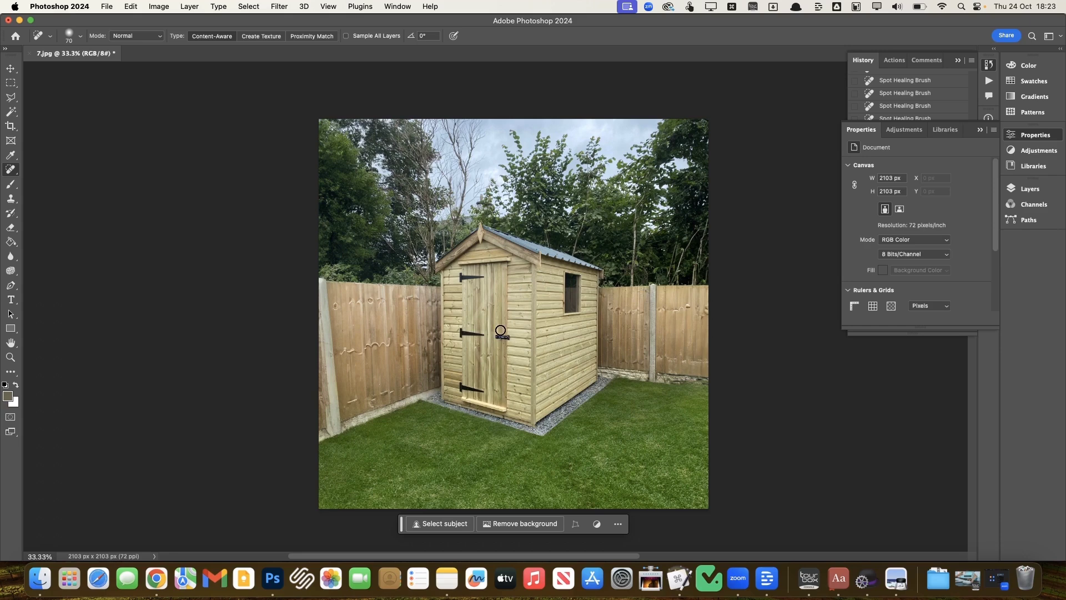
Select the sky and trees above the fences and along the shed roof with the Polygonal Lasso tool.
scroll(377, 409, "up", 3)
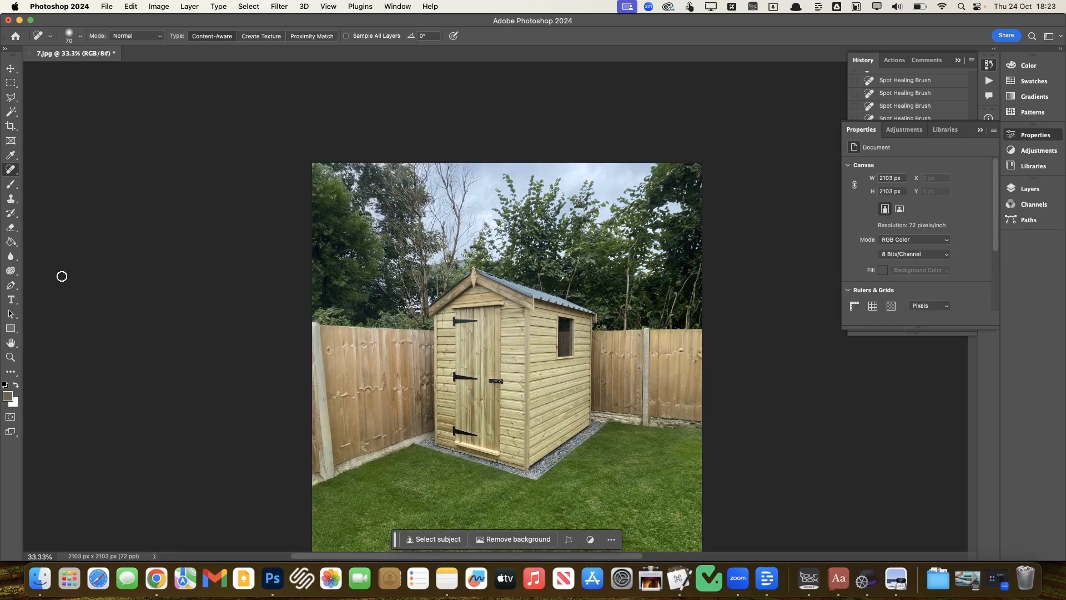
left_click(11, 97)
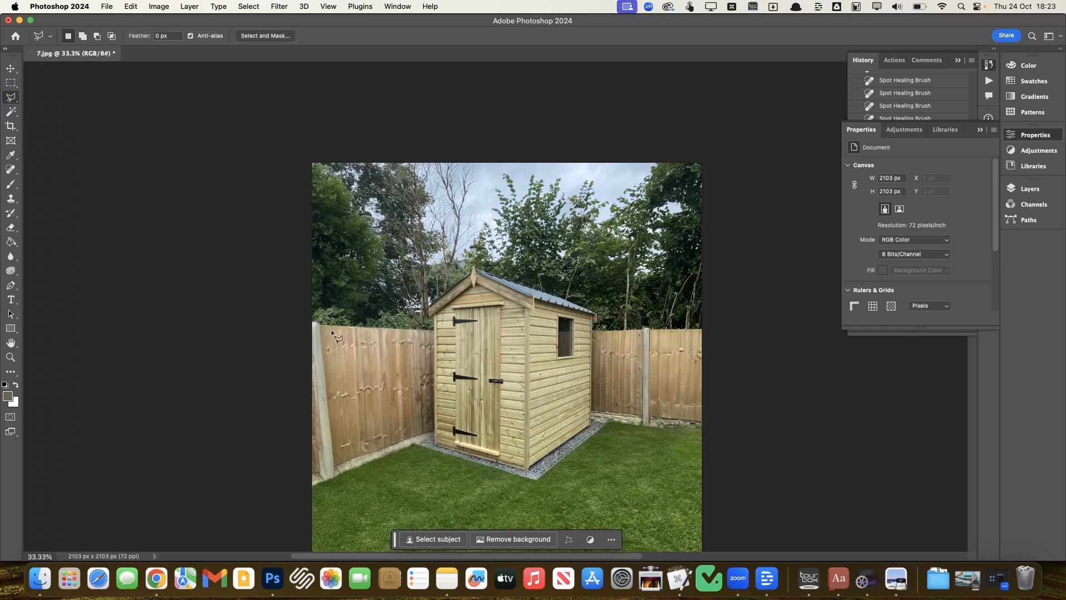
left_click(289, 305)
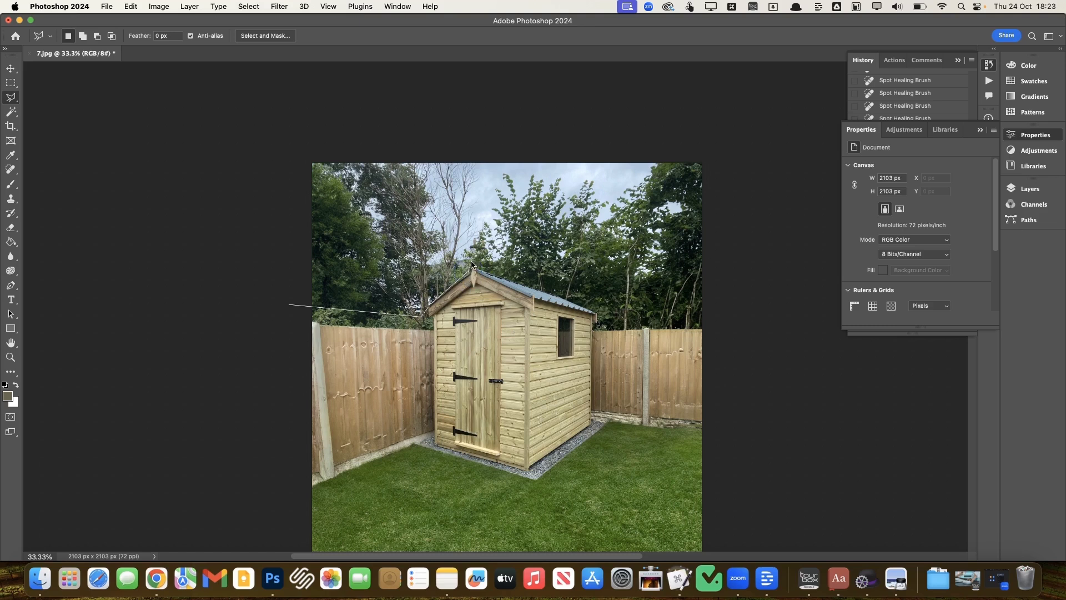
left_click(578, 289)
left_click(606, 308)
left_click(727, 305)
left_click(760, 154)
left_click(730, 117)
left_click(327, 88)
left_click(248, 139)
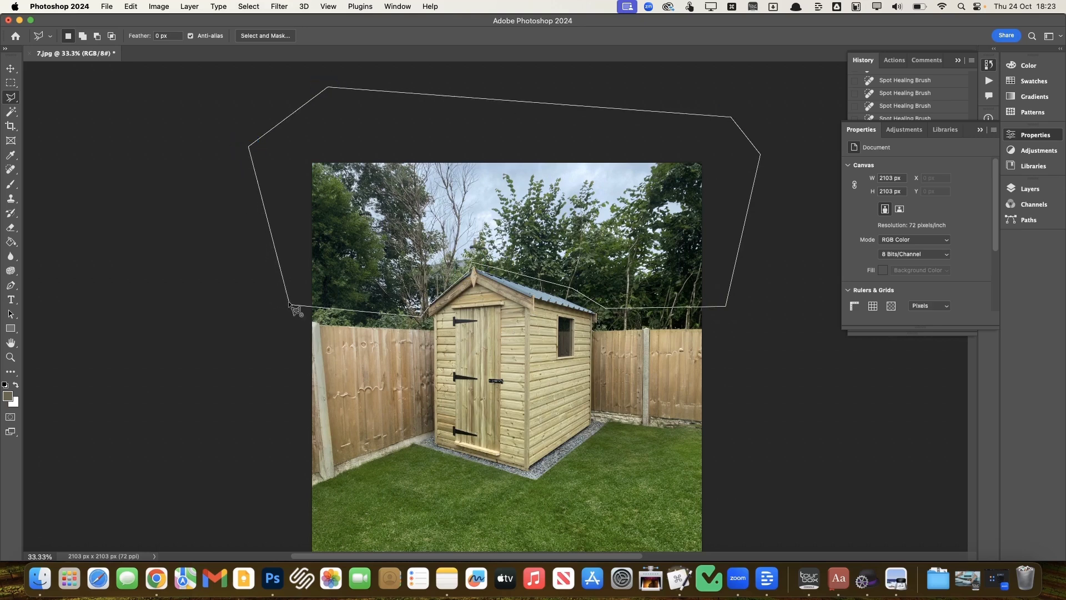
left_click(289, 305)
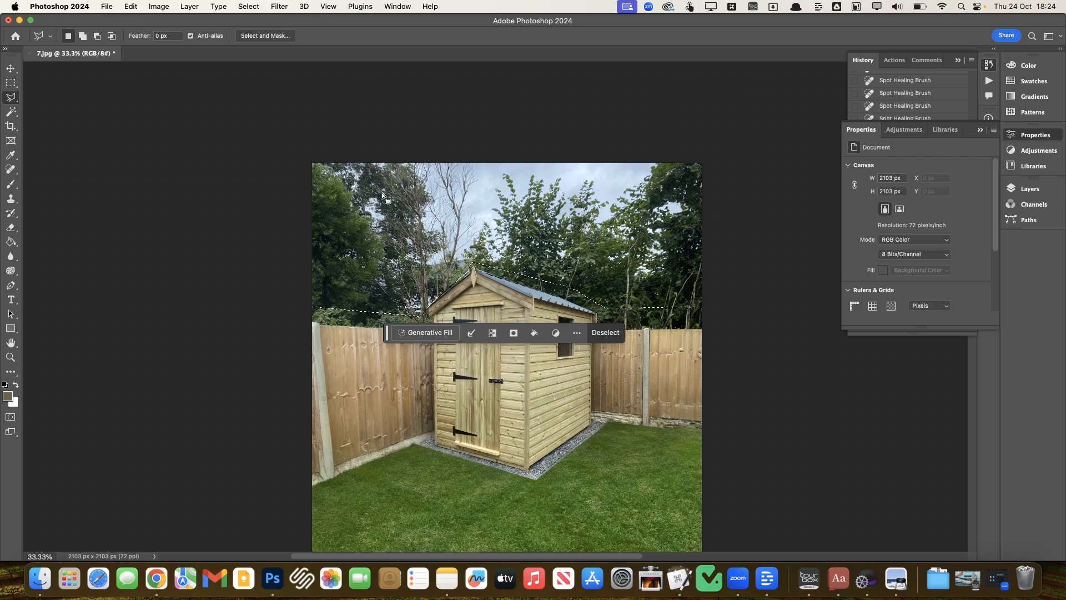
Replace the selected background using Generative Fill with the prompt "blue sky trees" and preview the second and third variations.
left_click(430, 333)
type("blue s")
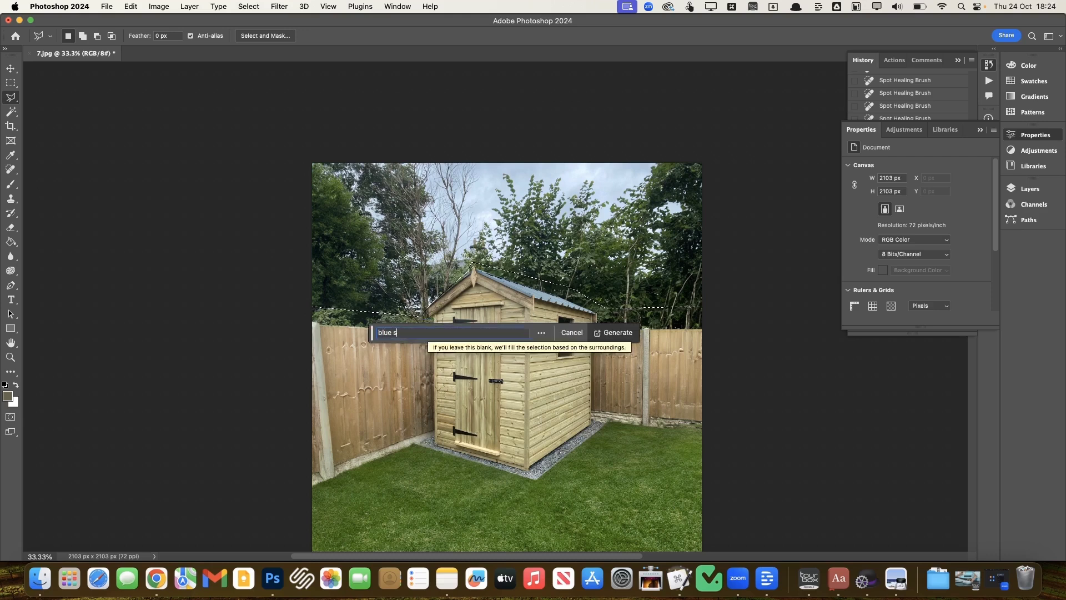
type("ky trees")
key("Return")
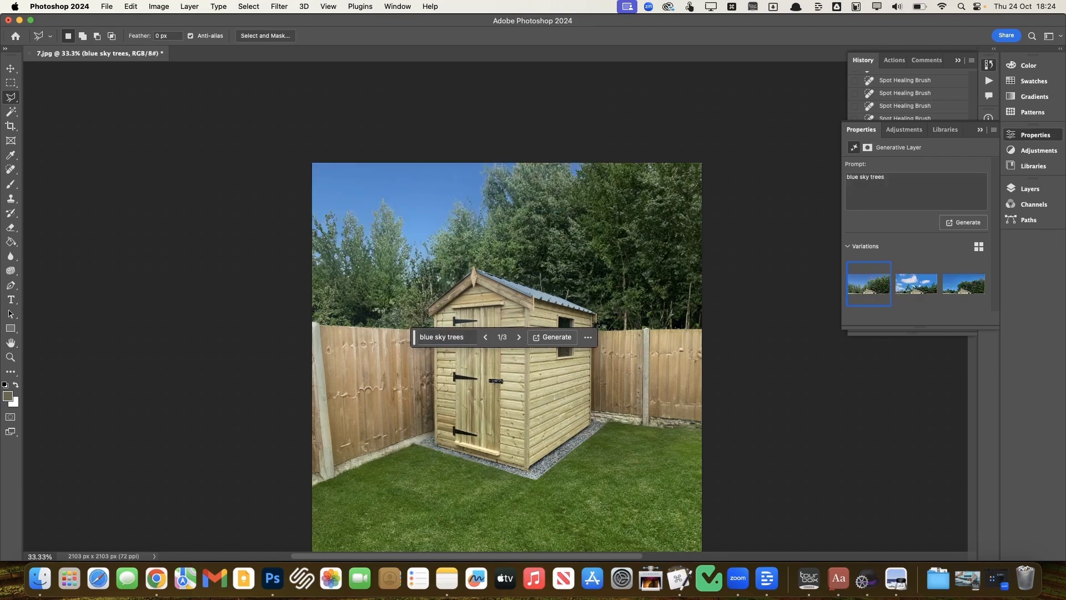
left_click(912, 289)
left_click(957, 288)
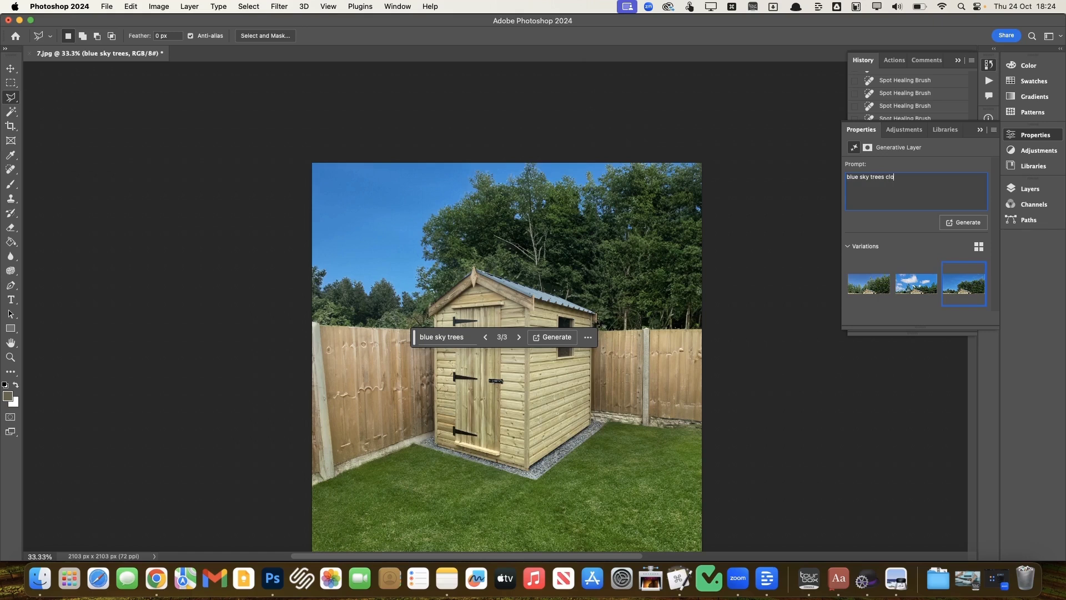
Regenerate the background fill with the prompt "blue sky trees clouds", compare the new variations and keep the first one.
key("Return")
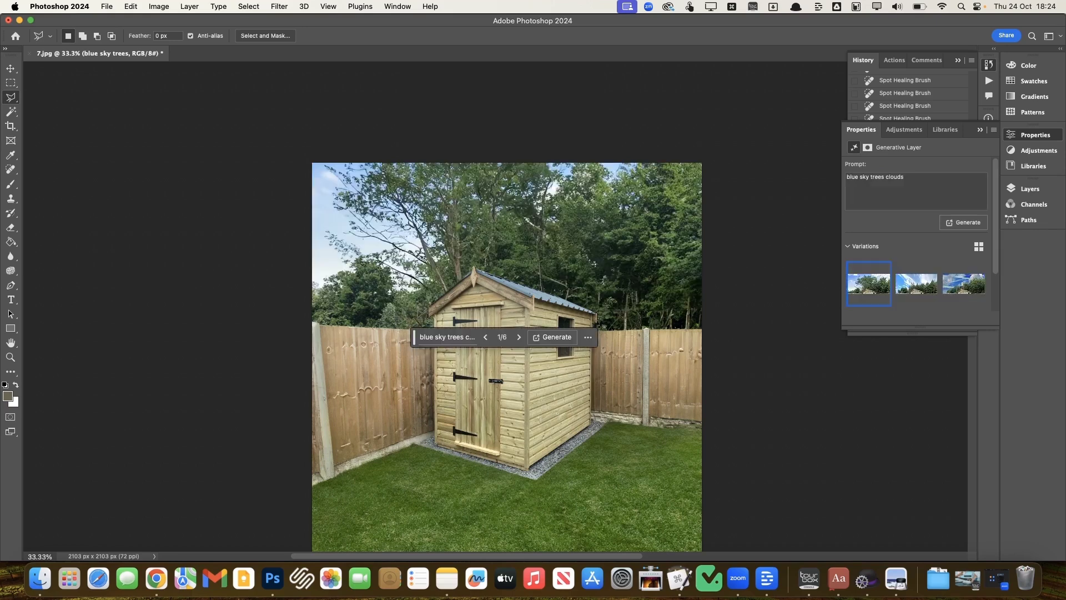
left_click(916, 284)
left_click(965, 283)
left_click(917, 283)
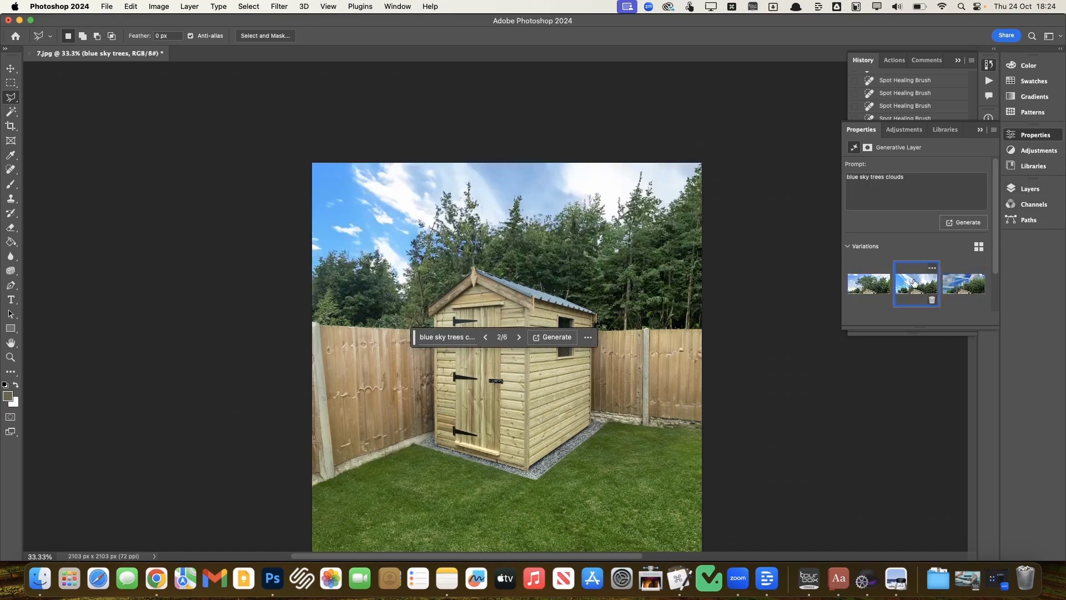
left_click(882, 281)
scroll(784, 259, "down", 2)
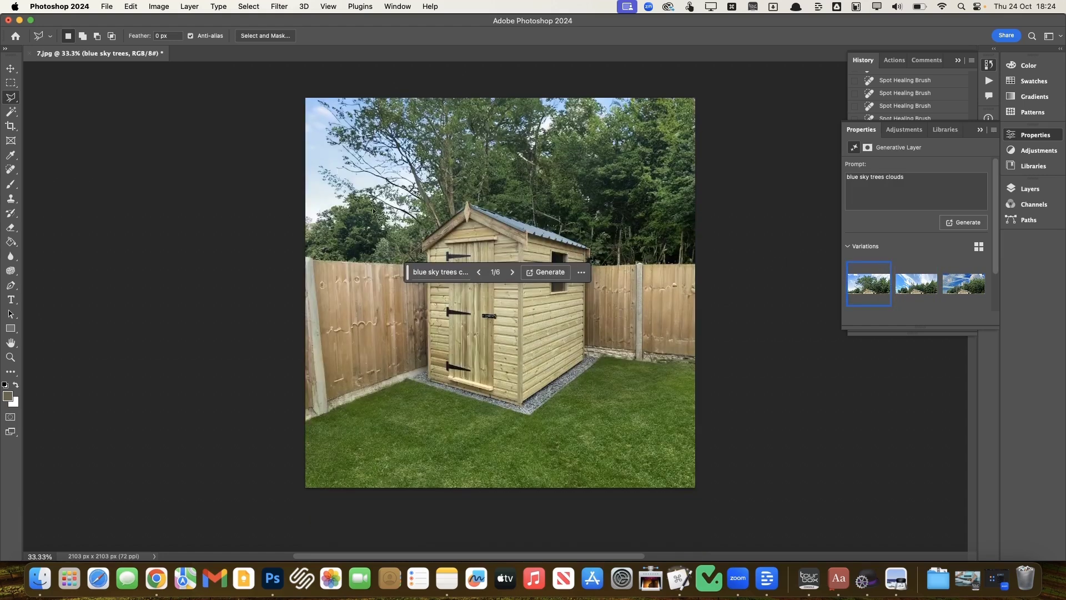
Flatten the shed image into a single background layer.
left_click(10, 68)
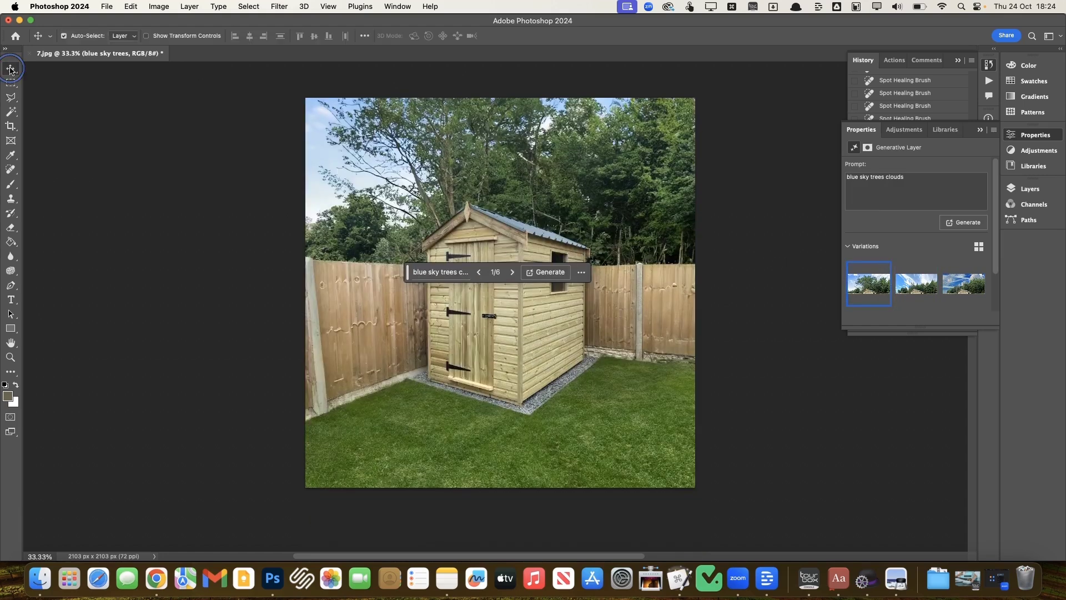
left_click(190, 7)
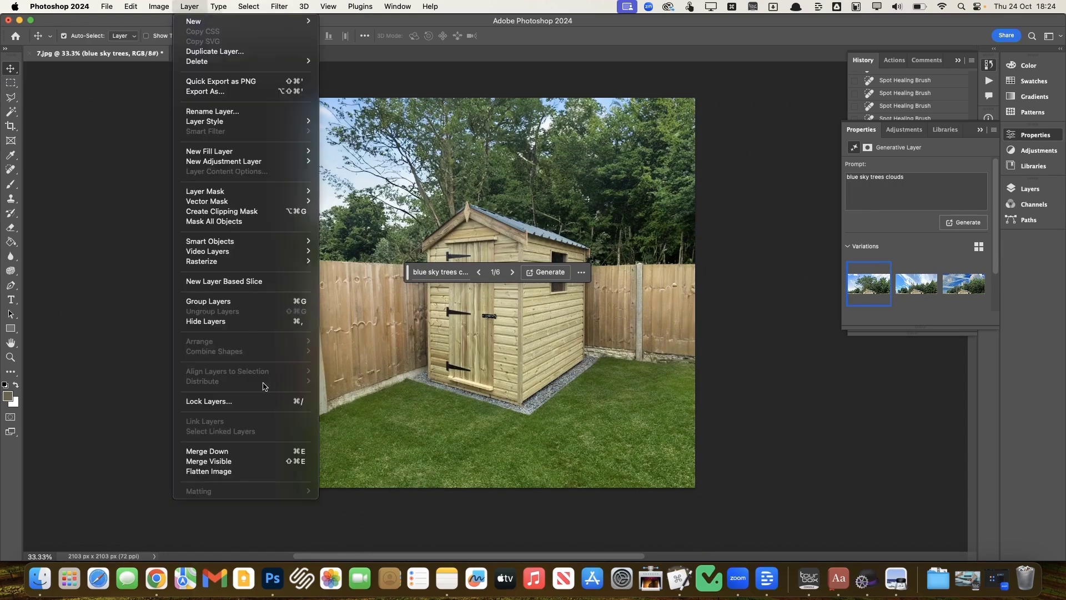
left_click(255, 472)
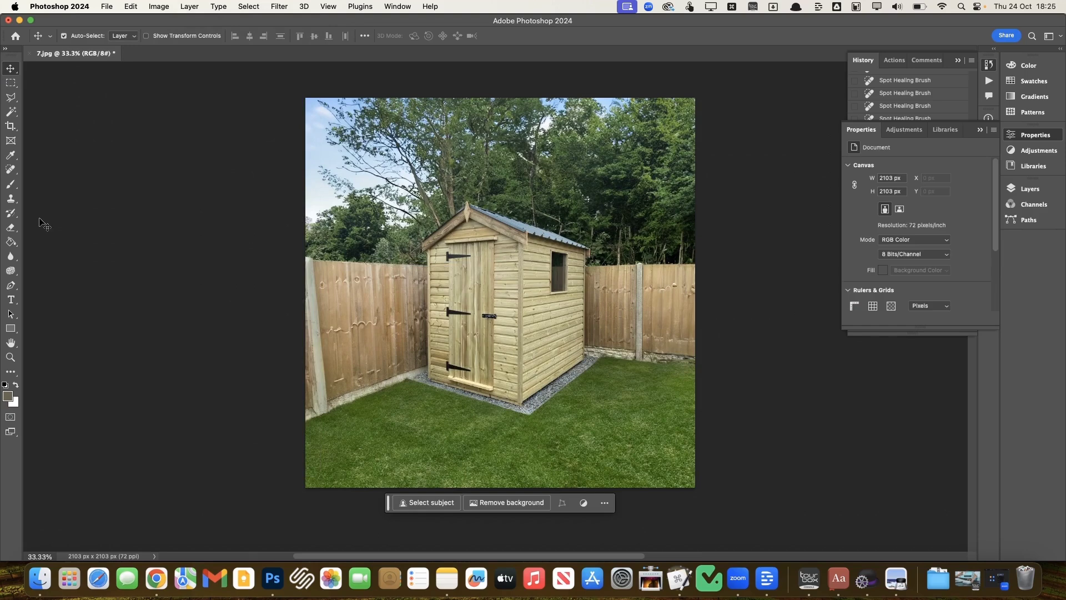
Boost the colours of the sky, trees, shed and fence with the Sponge tool in Saturate mode at 10% flow.
left_click(12, 273)
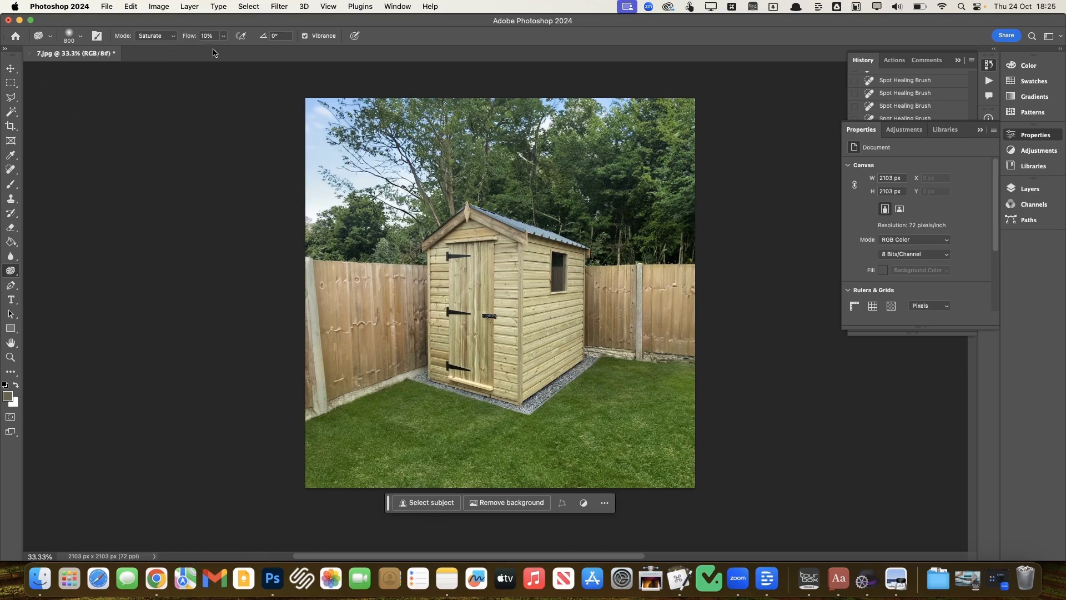
left_click(328, 141)
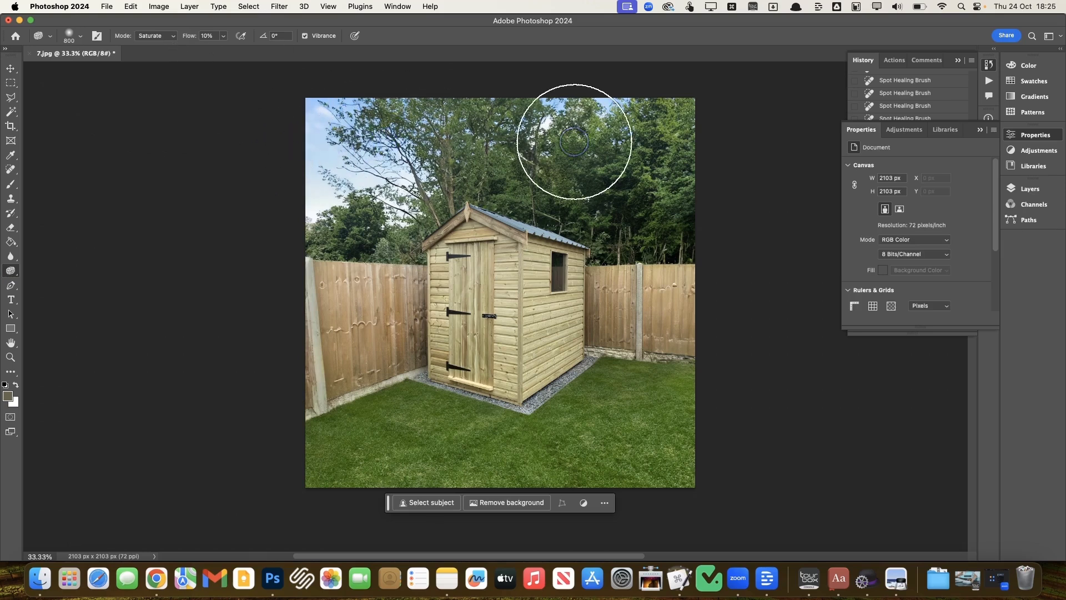
left_click(651, 111)
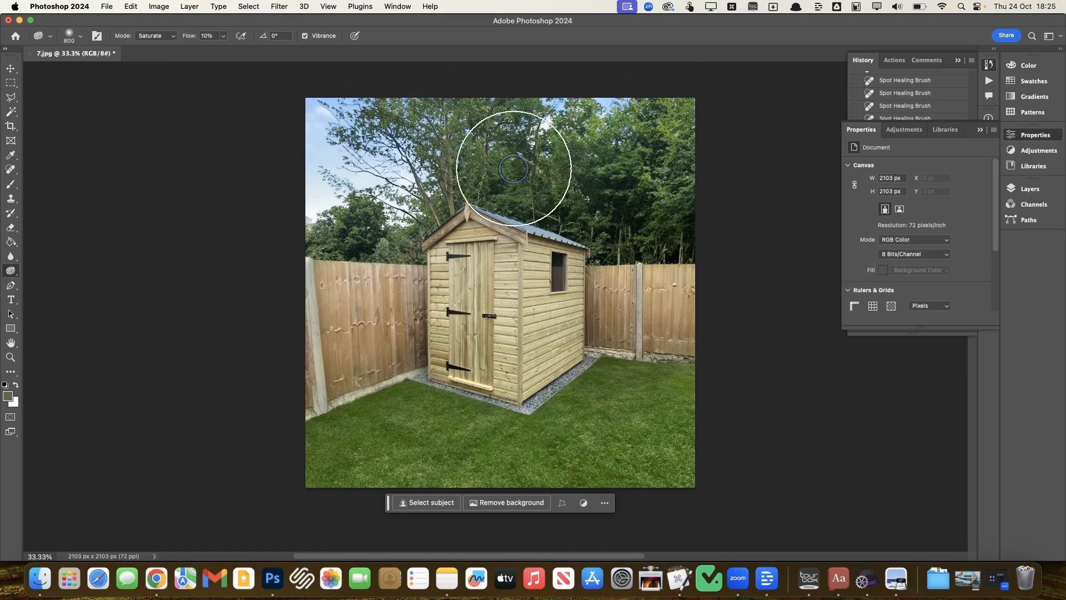
mouse_move(477, 300)
left_mouse_down()
mouse_move(487, 321)
mouse_move(536, 347)
mouse_move(552, 313)
mouse_move(618, 309)
mouse_move(333, 311)
mouse_move(297, 339)
mouse_move(302, 292)
left_mouse_up()
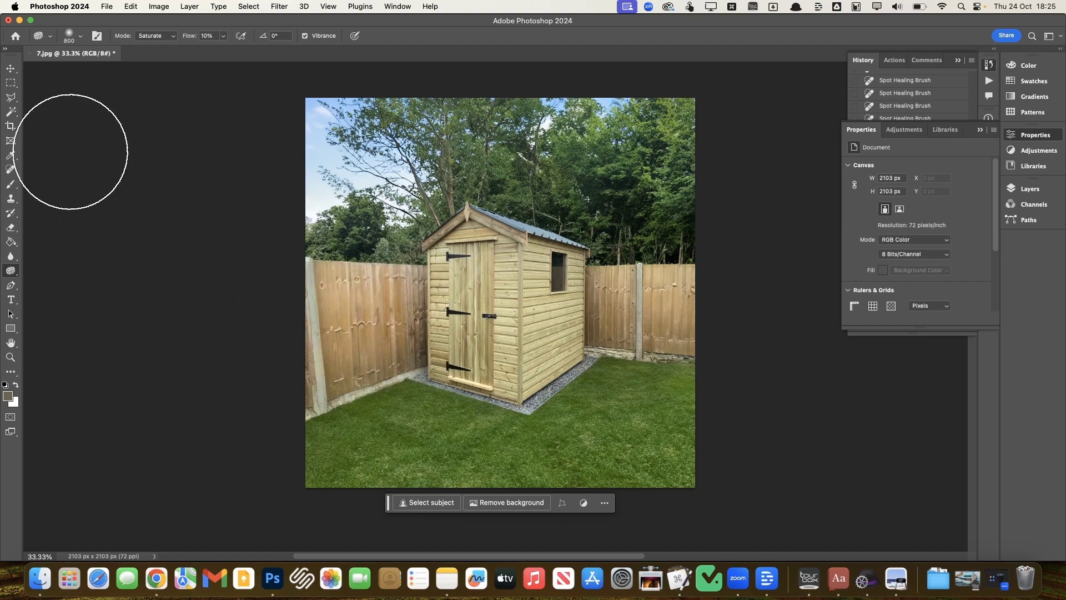
Compare the original 7.jpg snapshot with the latest edited state in the document history, ending on the last Sponge Tool state.
key("super+minus")
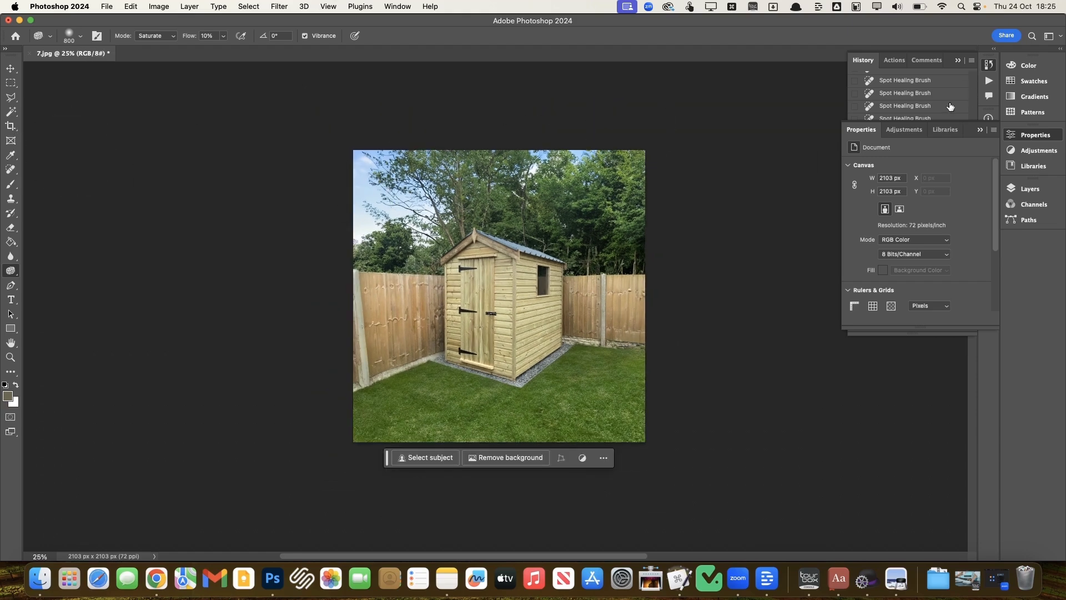
left_click(981, 131)
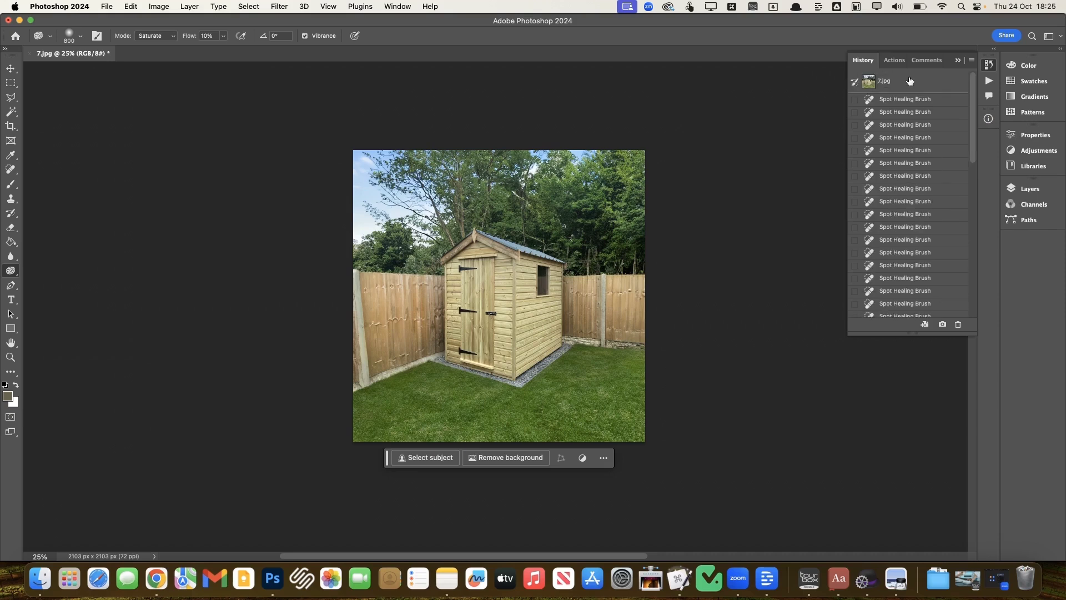
left_click(909, 81)
scroll(922, 215, "down", 10)
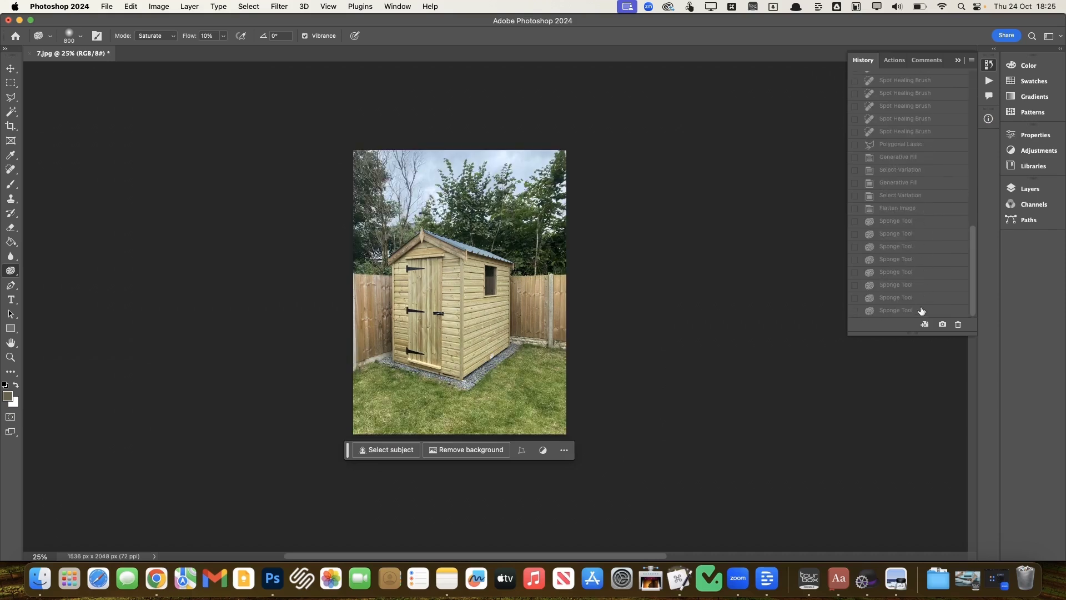
left_click(922, 311)
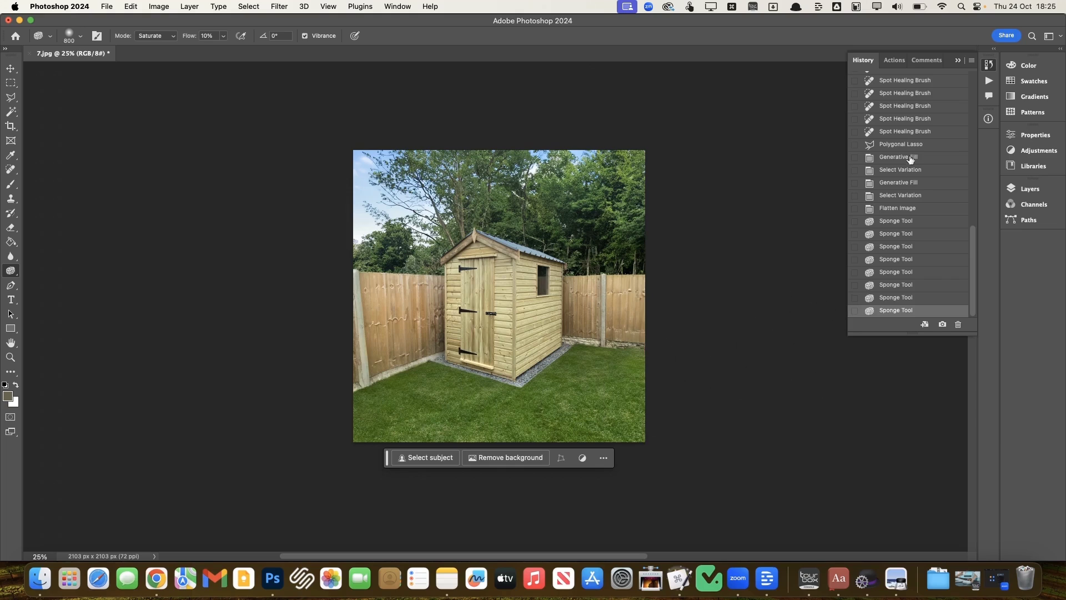
scroll(887, 190, "up", 10)
left_click(914, 84)
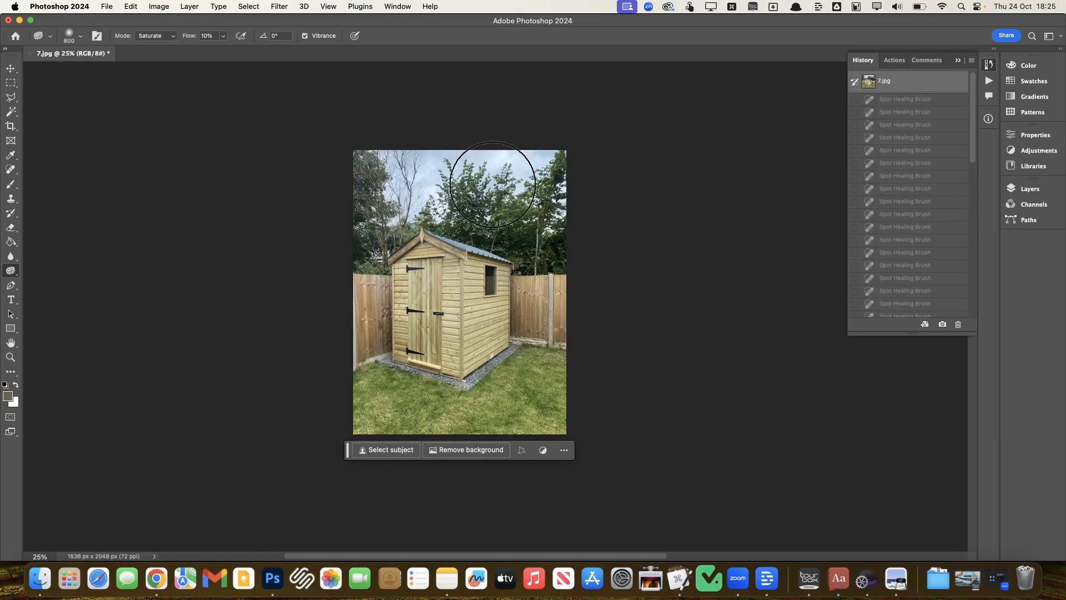
scroll(910, 249, "down", 10)
left_click(907, 311)
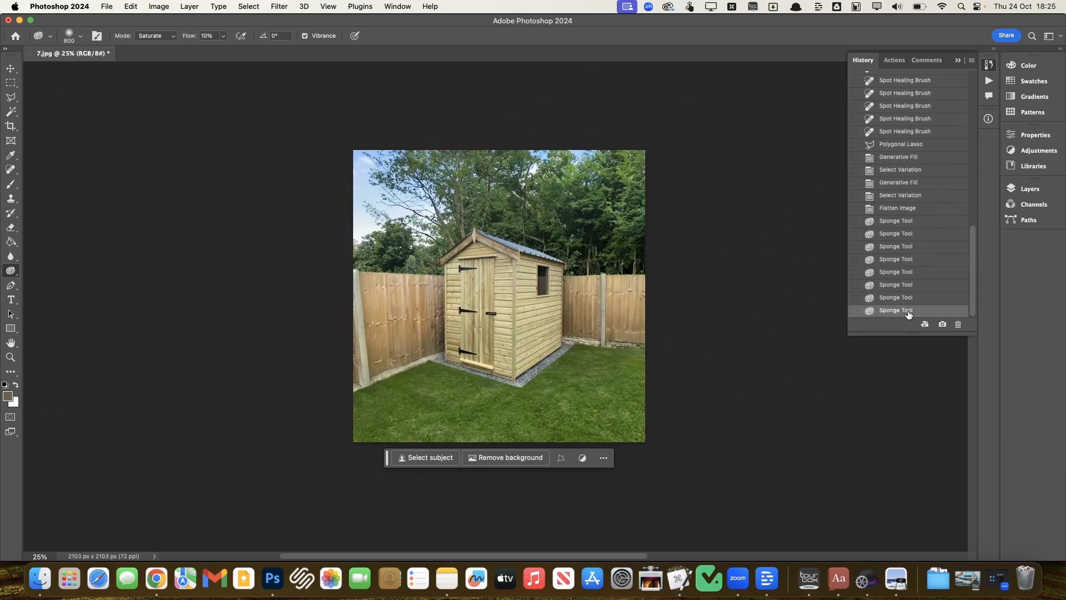
left_click(11, 68)
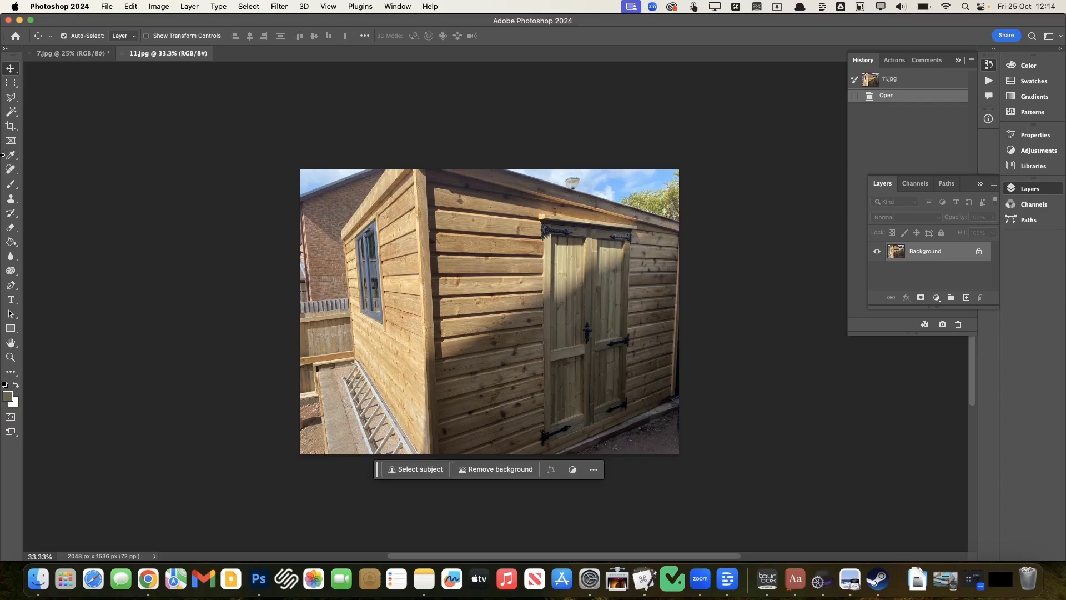
Enlarge the 11.jpg canvas on all sides at the original ratio with Generative Expand and keep the third variation.
left_click(11, 127)
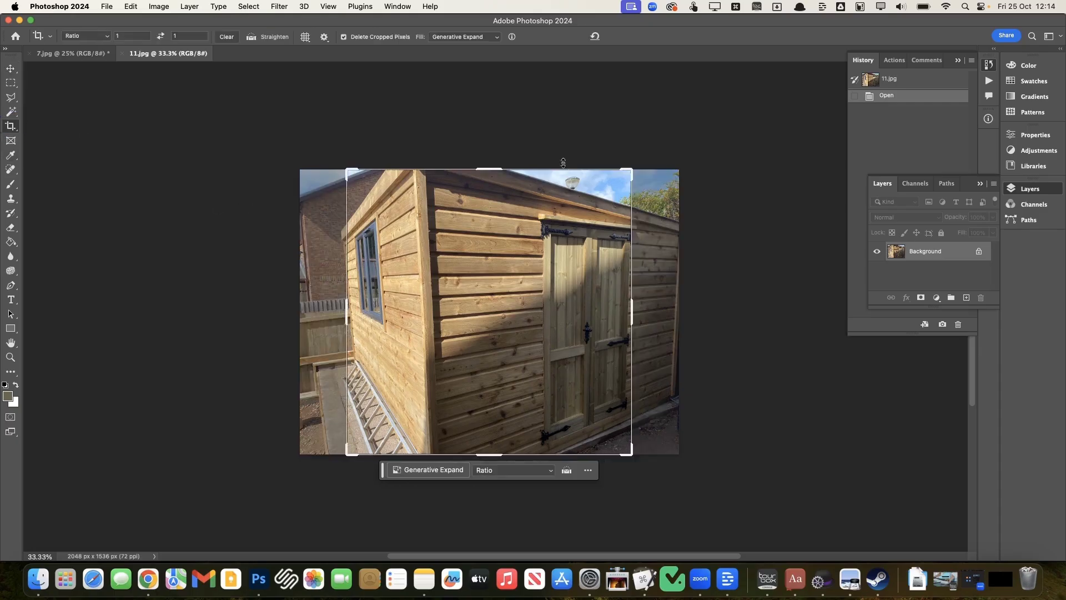
left_click(96, 35)
left_click(103, 24)
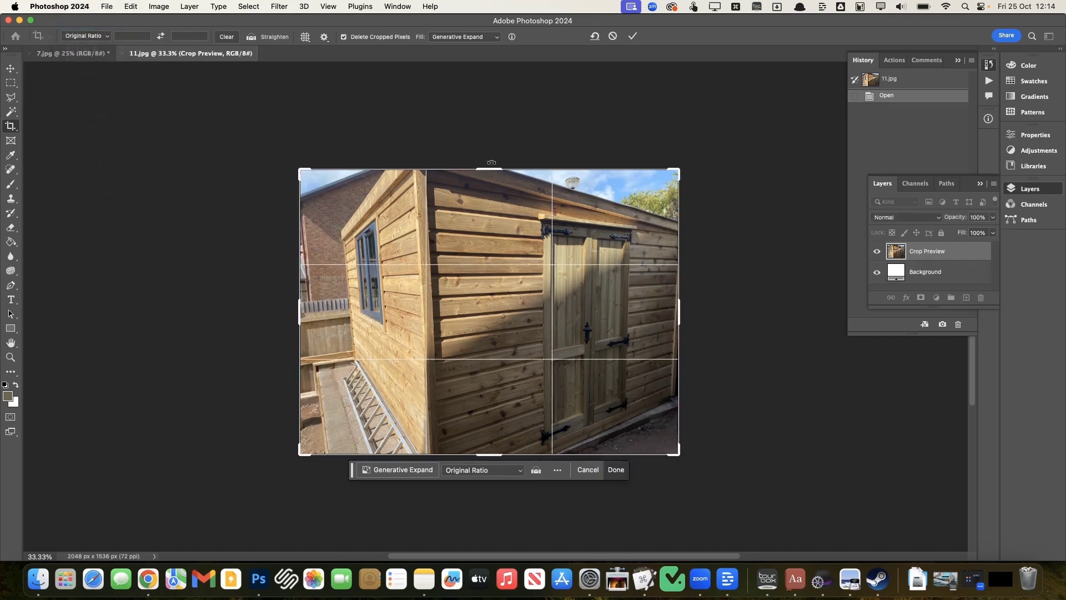
left_click_drag(491, 170, 490, 124)
left_click_drag(492, 391, 491, 435)
key("Return")
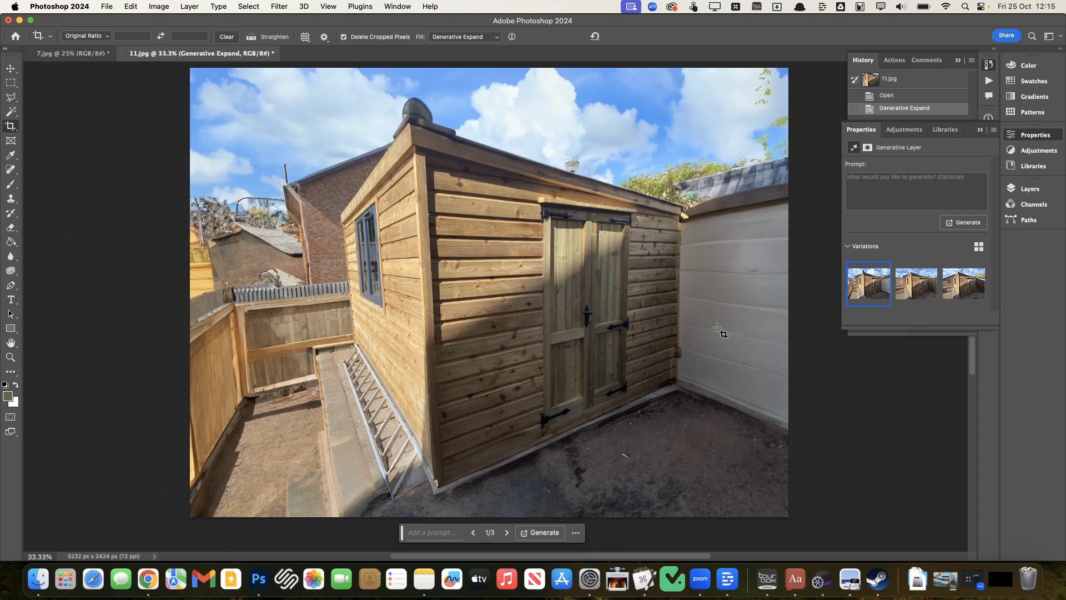
left_click(935, 286)
left_click(956, 282)
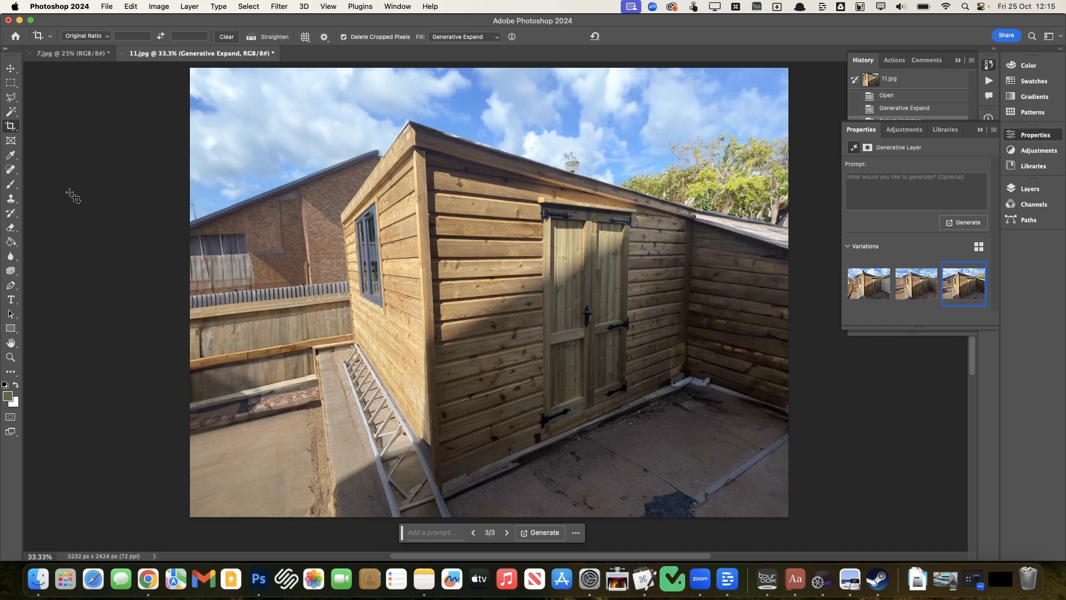
Select a rectangle over the far end of the brick building, generate a "tree" there with Generative Fill and choose the third variation.
left_click(11, 83)
left_click_drag(145, 158, 255, 303)
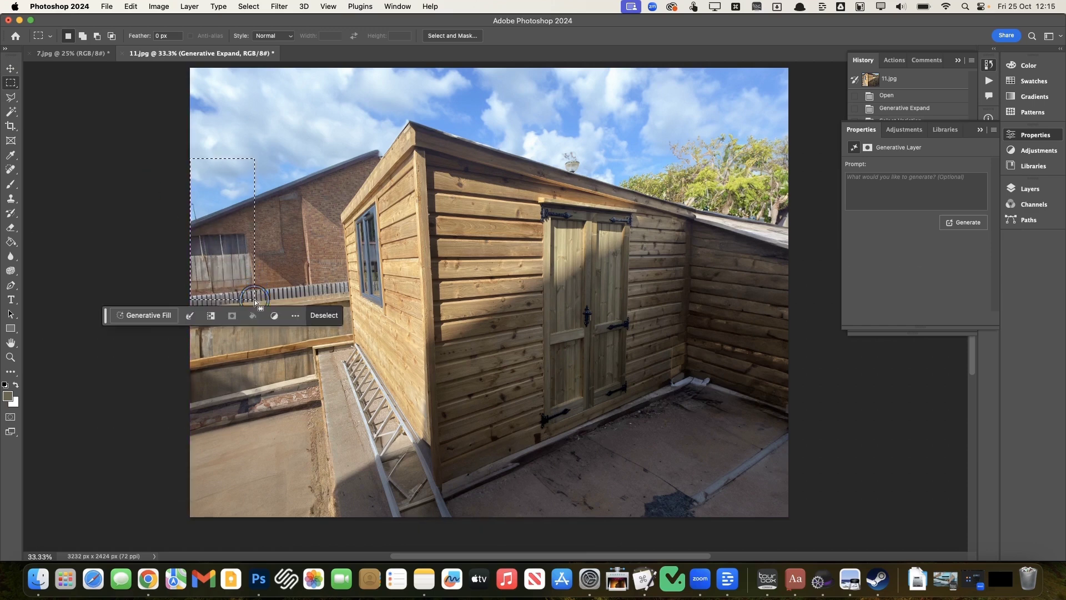
left_click(158, 317)
type("tree")
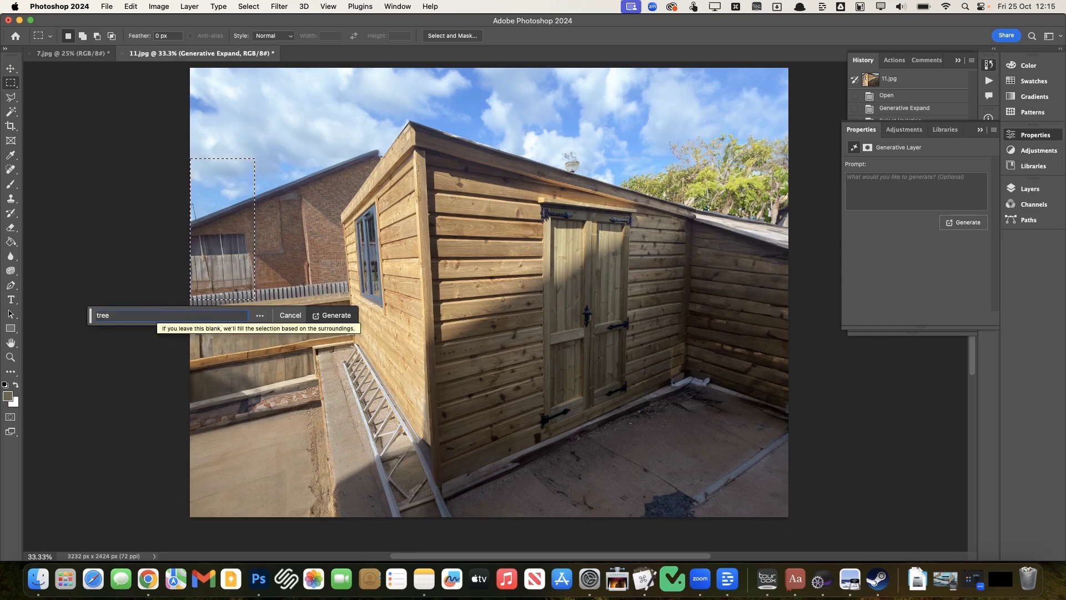
key("Return")
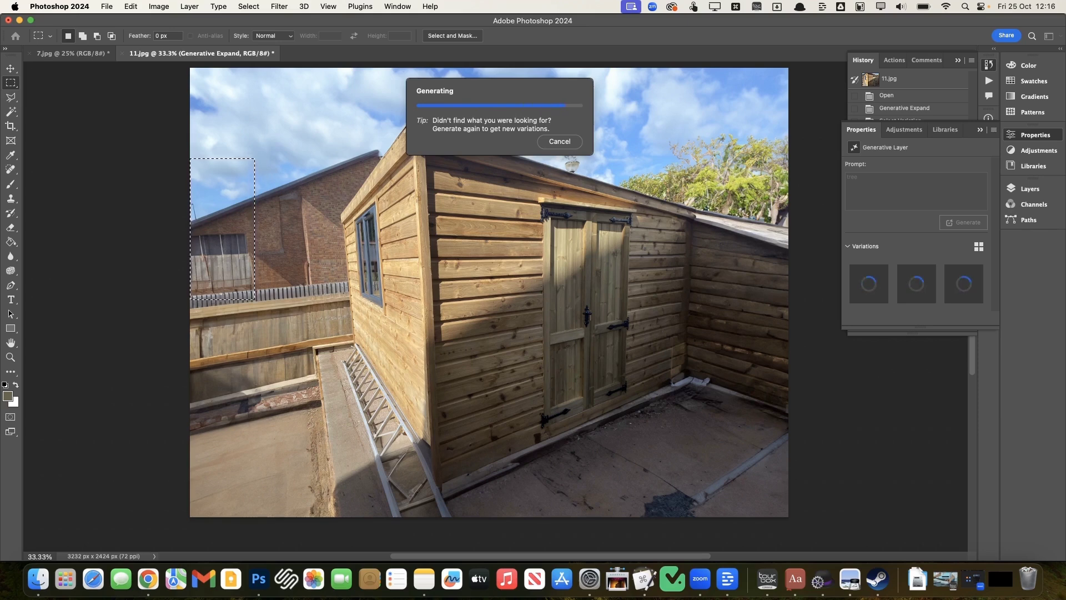
left_click(913, 289)
left_click(955, 292)
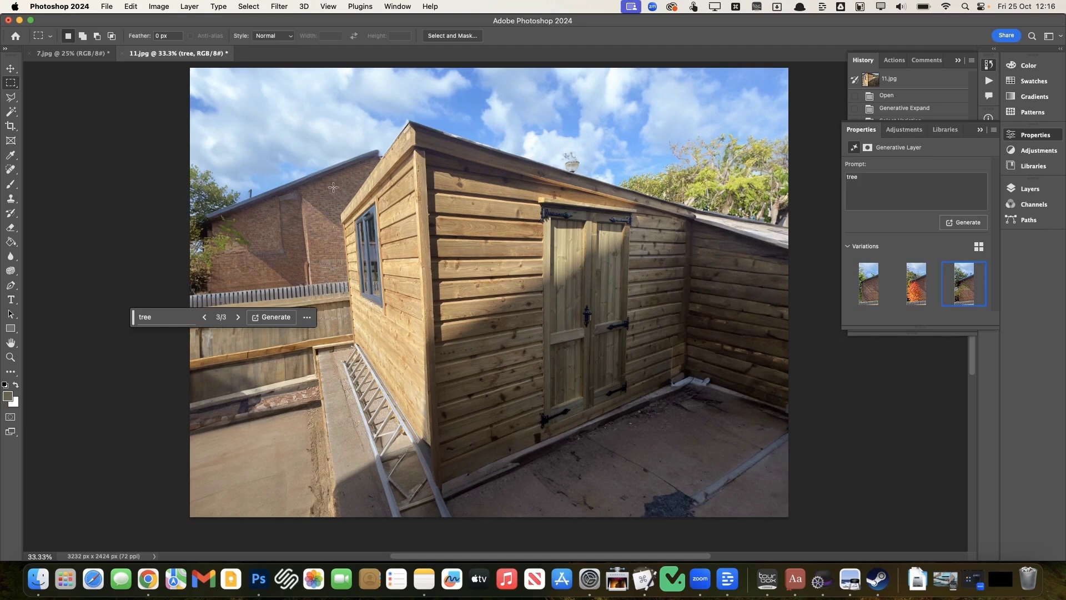
Change the tree fill's prompt to "hedge" and generate new variations.
double_click(864, 177)
type("hedg")
left_click(981, 223)
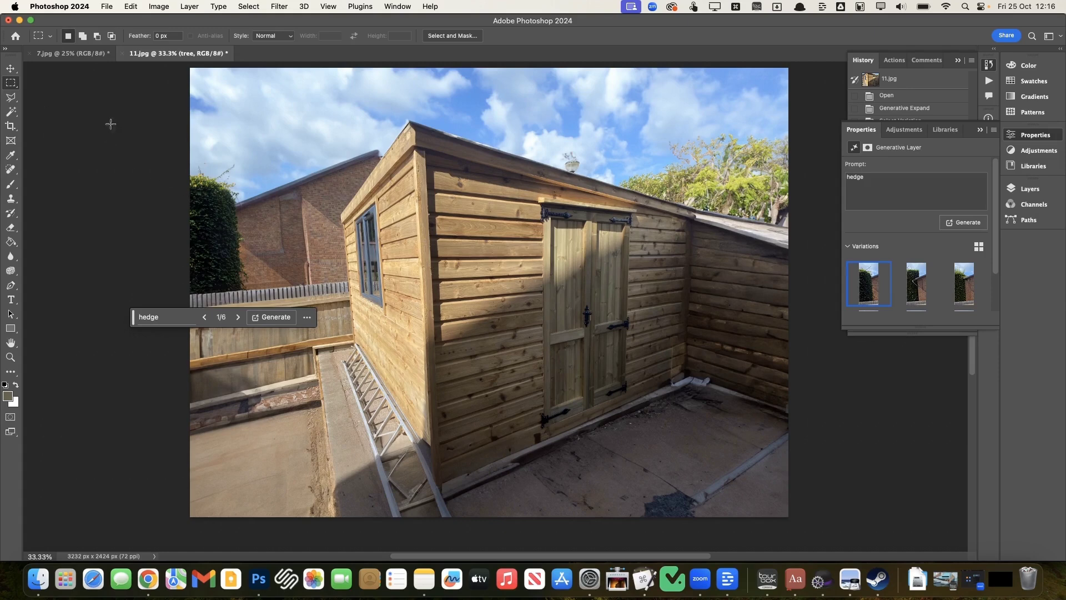
Select a rectangle on the brick wall, run Generative Fill with the prompt "widnow" and choose the third variation.
left_click_drag(251, 211, 315, 274)
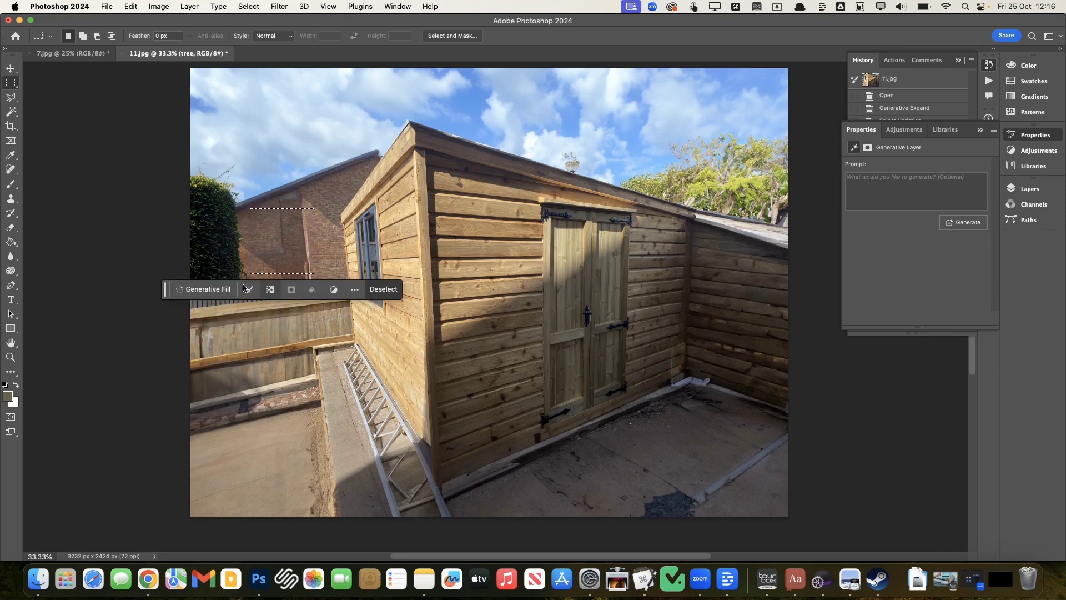
left_click(212, 288)
type("window")
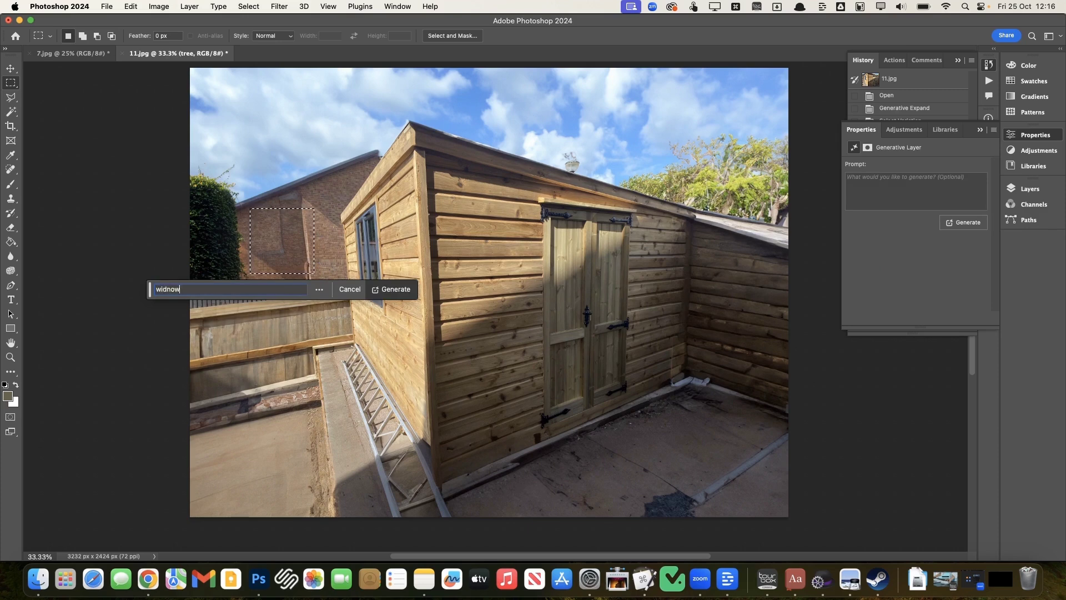
key("Return")
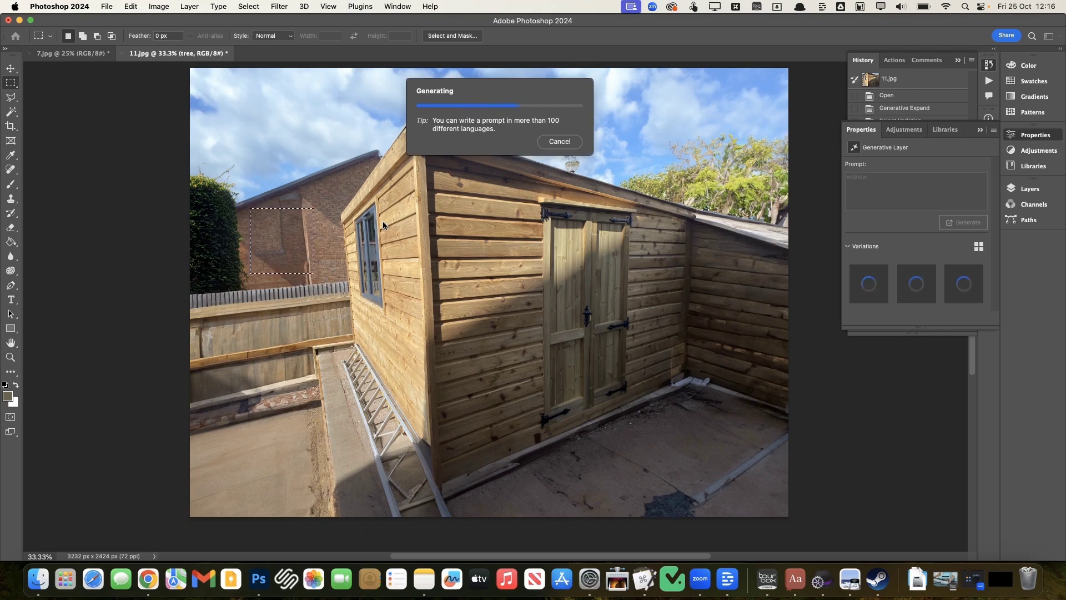
left_click(964, 284)
Correct the brick wall fill's prompt to "window" and generate new variations.
triple_click(858, 176)
type("window")
key("Return")
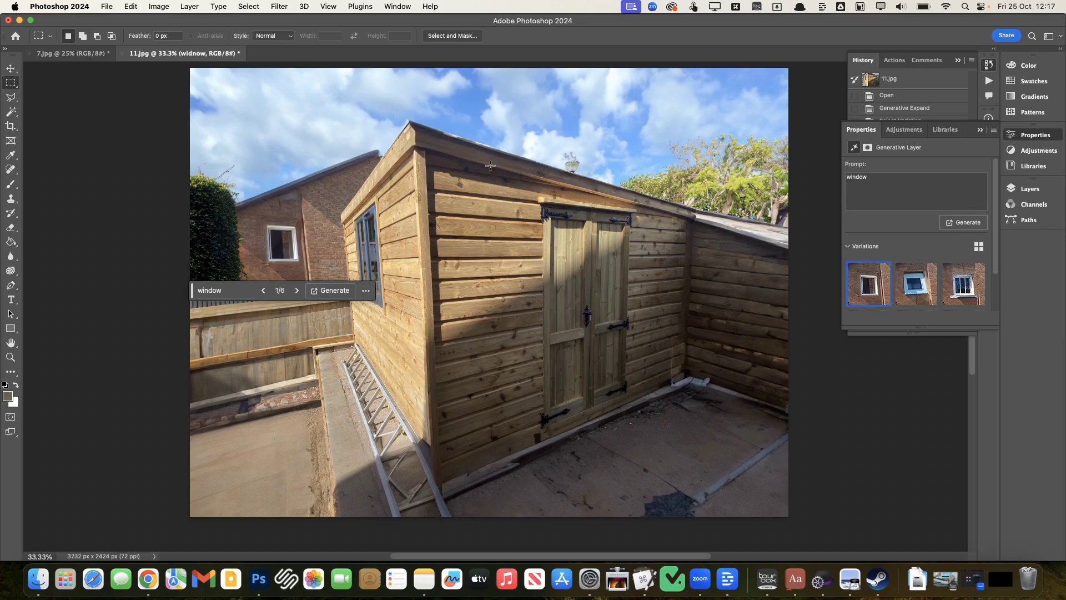
Hide the "widnow" layer and flatten the image, discarding hidden layers.
left_click(1030, 189)
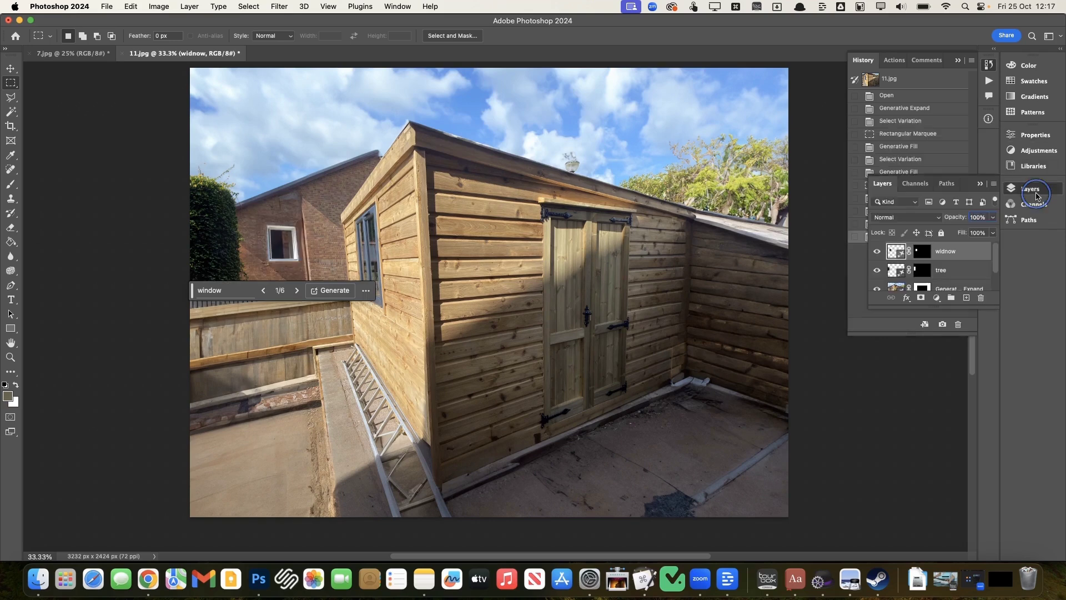
left_click(877, 253)
scroll(938, 253, "down", 2)
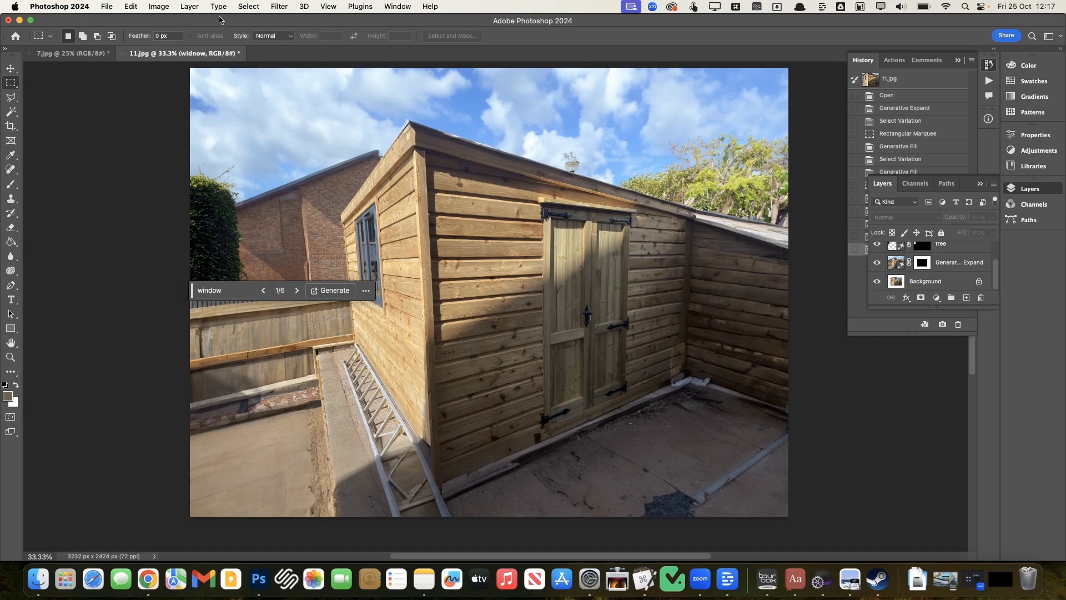
left_click(189, 6)
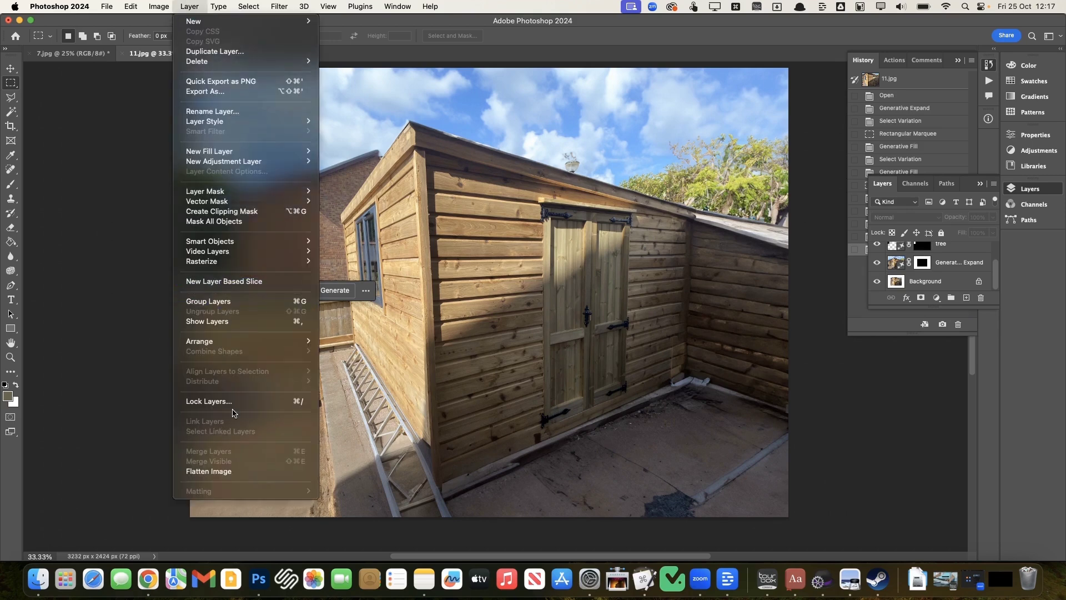
left_click(247, 477)
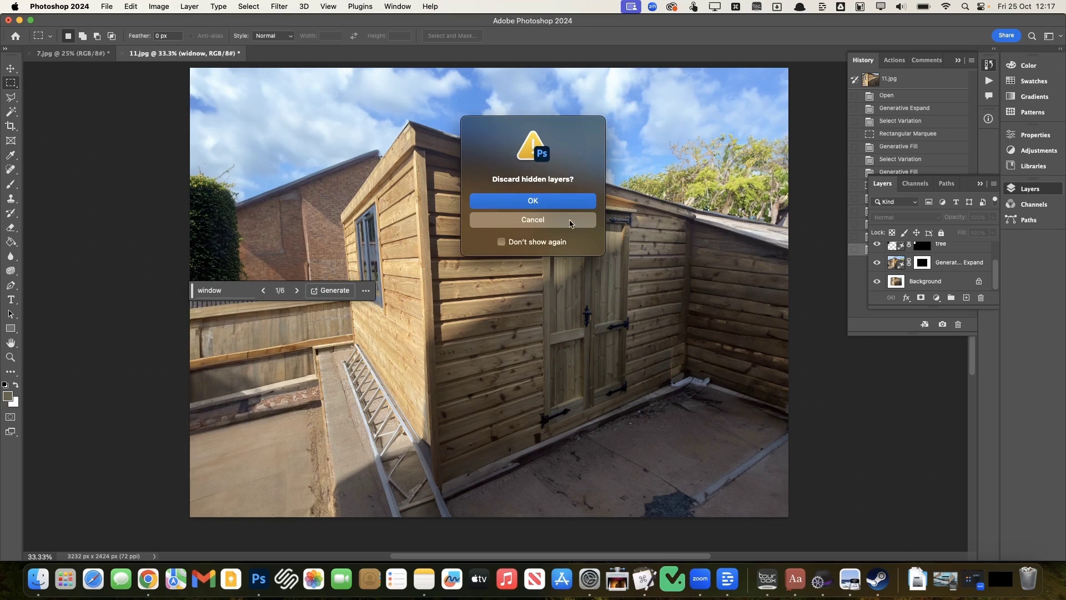
left_click(570, 206)
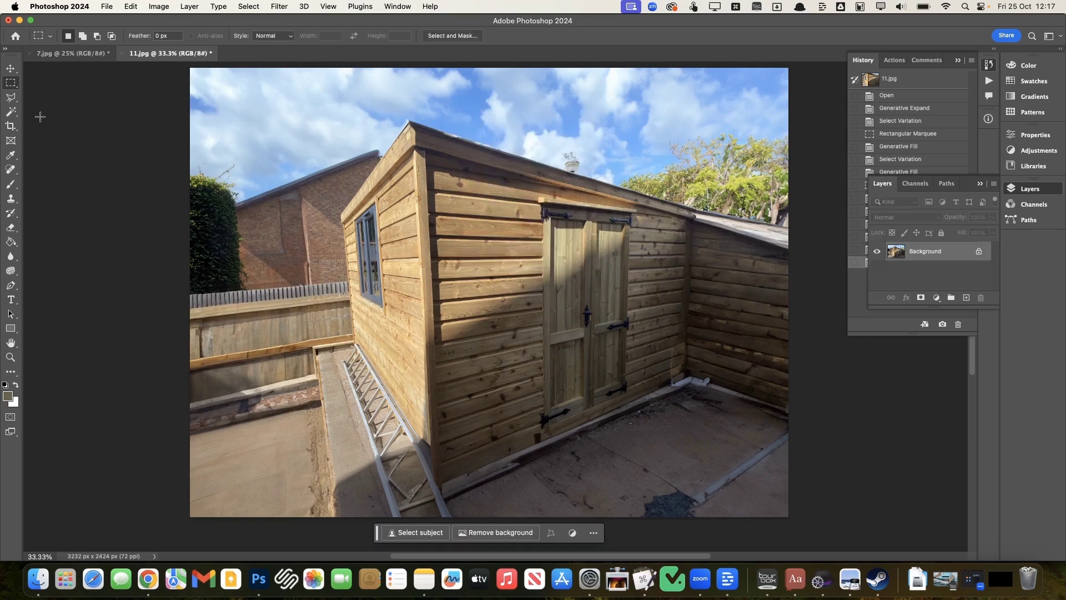
Outline the timber fence, lean-to roof and tree beside the shed's door side with the Polygonal Lasso.
left_click(11, 98)
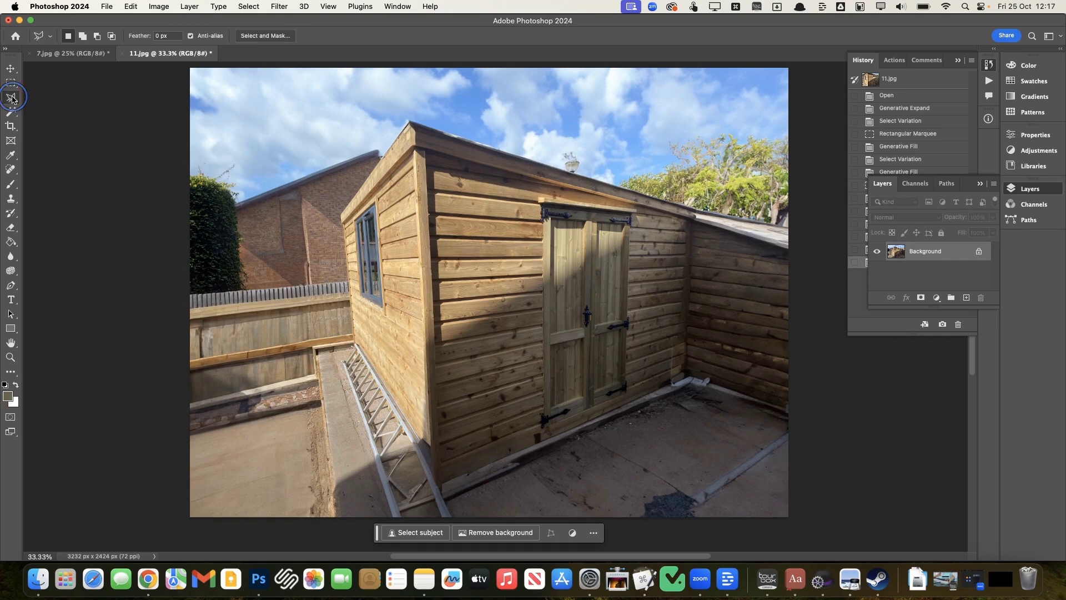
left_click(696, 211)
left_click(690, 218)
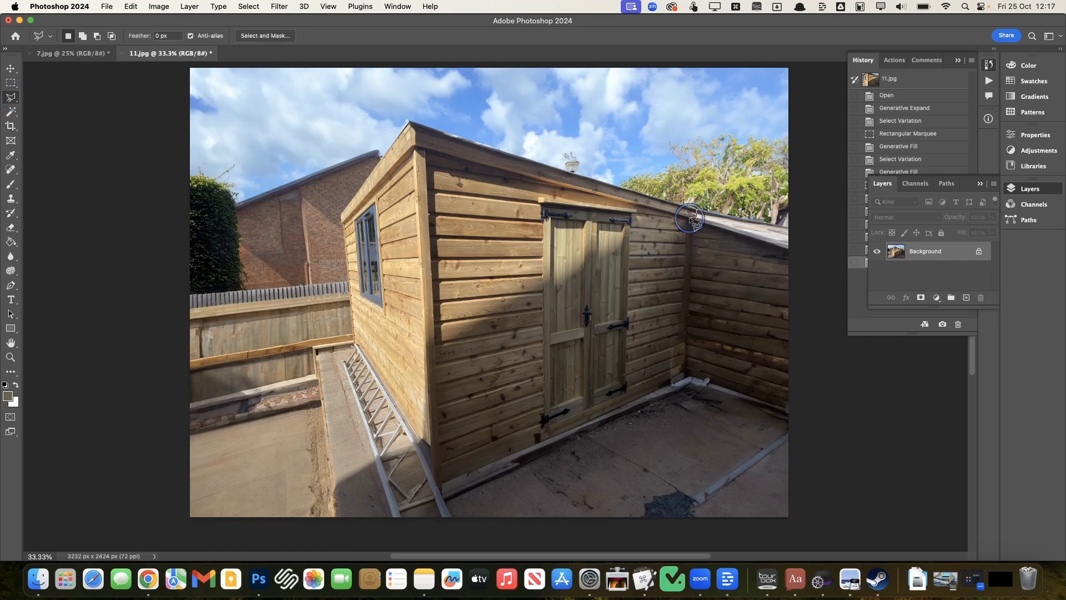
left_click(687, 376)
left_click(828, 430)
left_click(823, 207)
left_click(799, 121)
left_click(706, 129)
left_click(615, 184)
left_click(700, 213)
Run Generative Fill on the fence and tree selection with the prompt "hedge".
left_click(826, 445)
type("hedge")
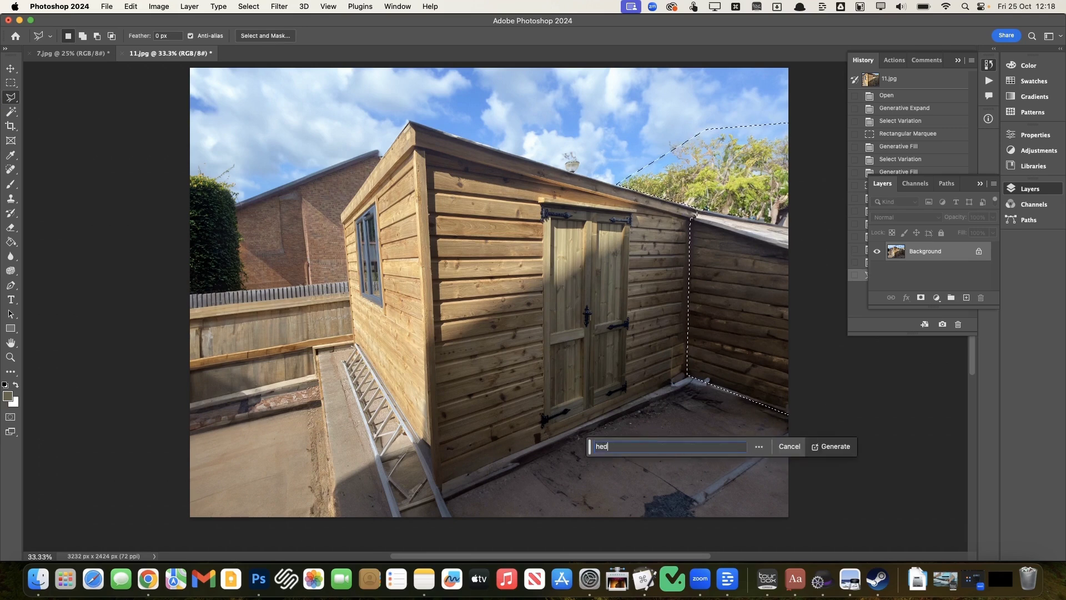
key("Return")
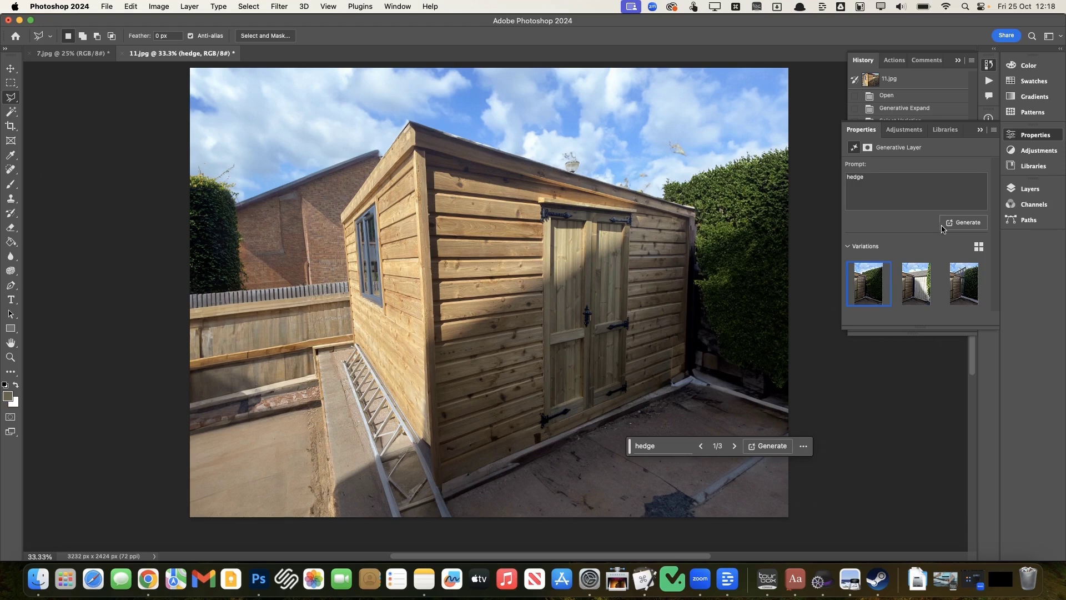
Compare the hedge variations, keep the first one and flatten the image.
left_click(965, 284)
left_click(916, 283)
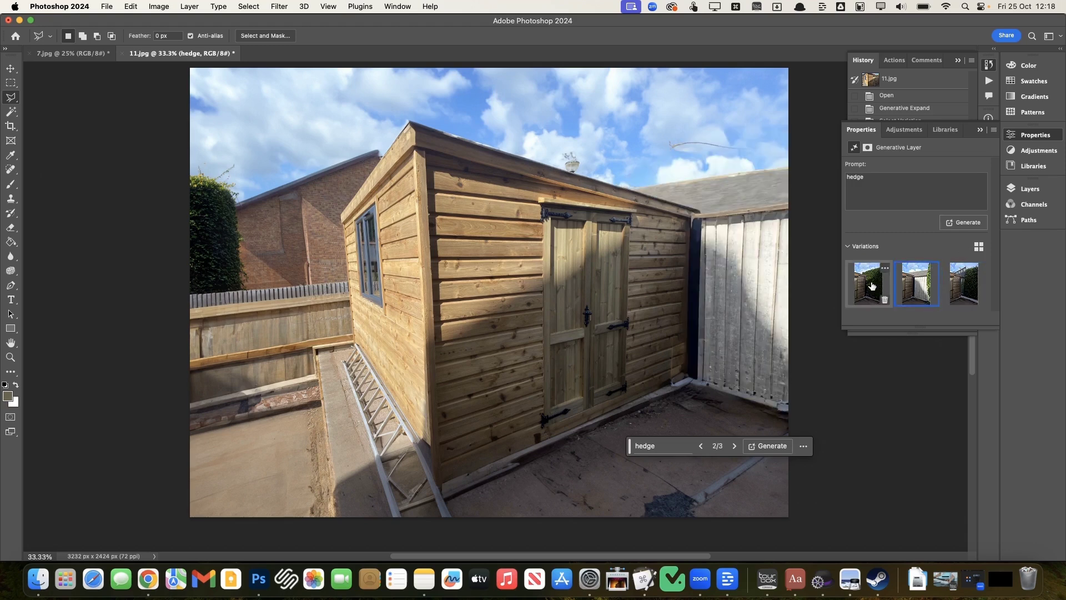
left_click(875, 287)
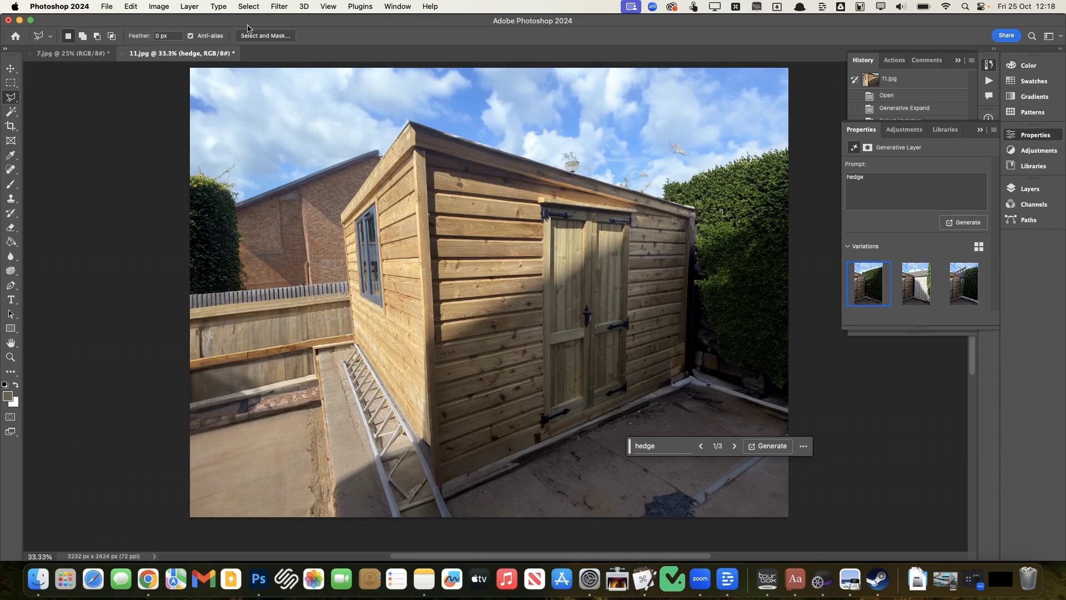
left_click(189, 6)
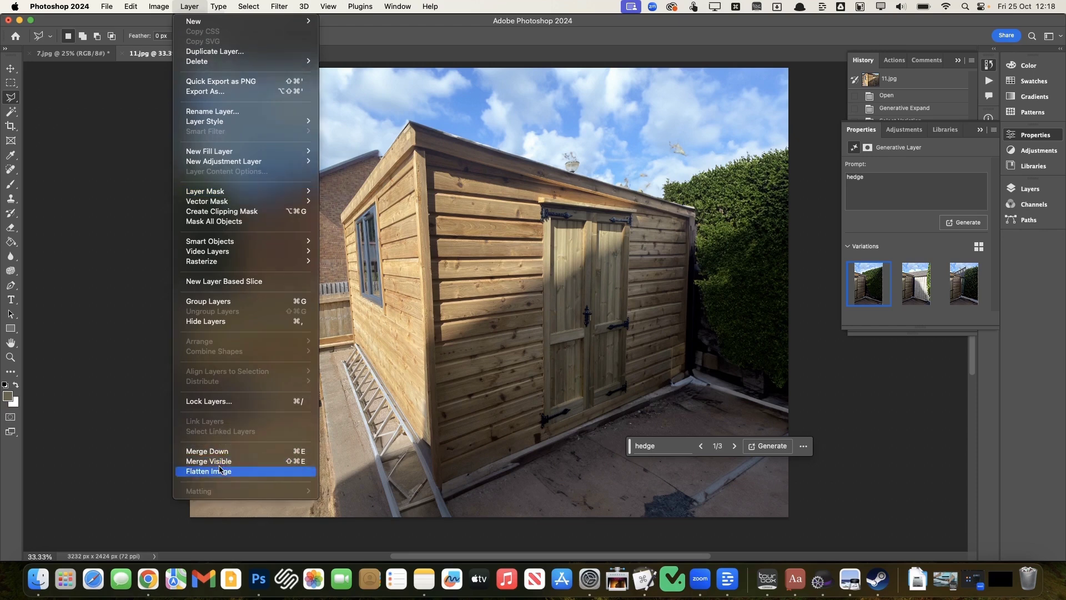
left_click(220, 471)
Outline the concrete ground and the strip with the ladder around the shed's base with the Polygonal Lasso.
left_click(687, 374)
left_click(440, 484)
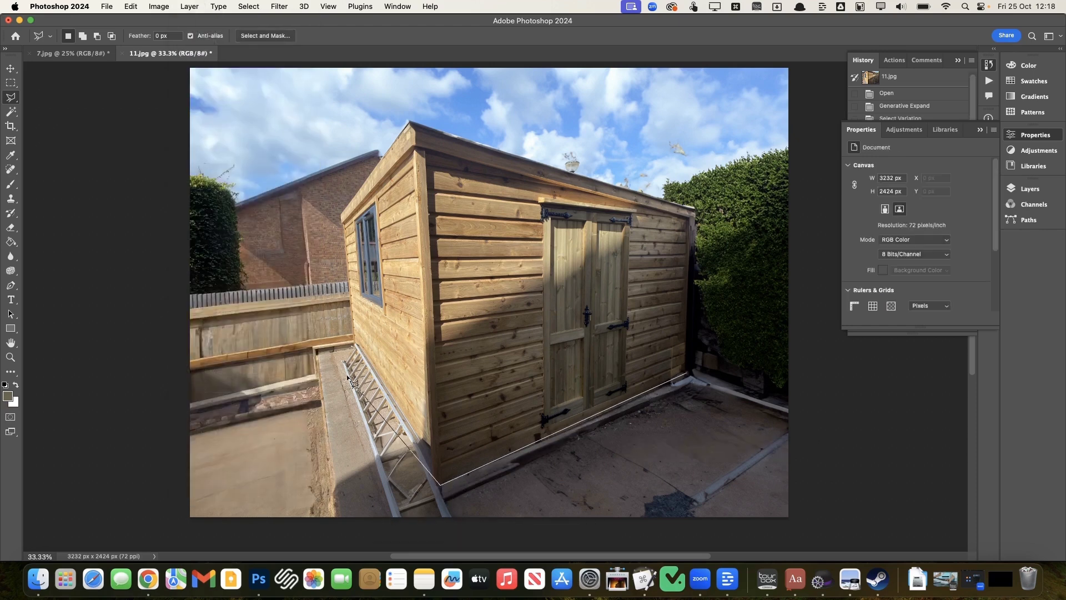
left_click(354, 345)
left_click(312, 347)
left_click(338, 549)
scroll(338, 549, "down", 3)
left_click(845, 416)
left_click(797, 276)
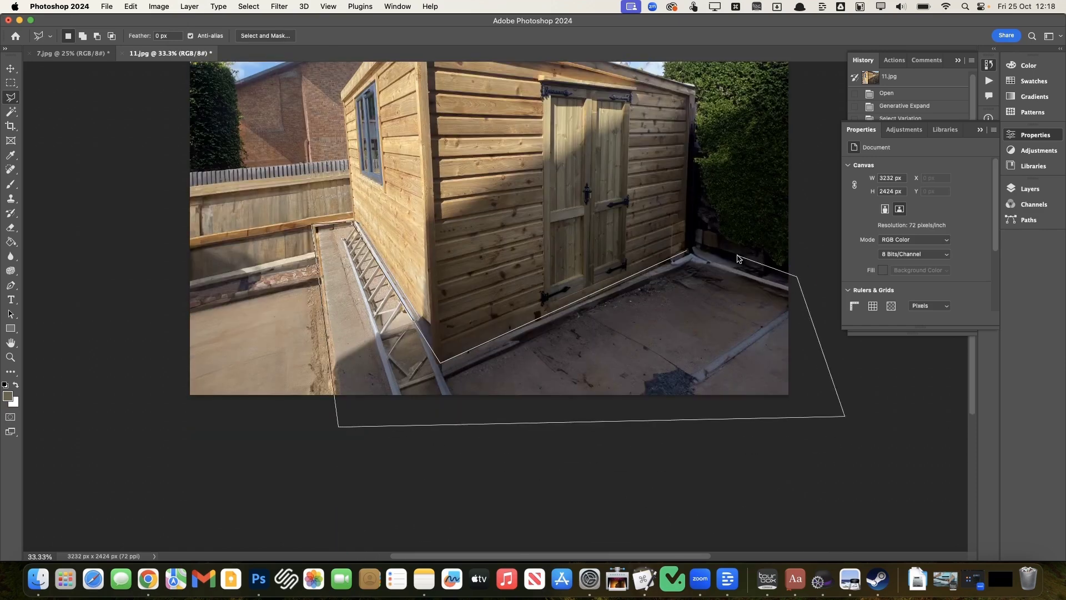
left_click(687, 251)
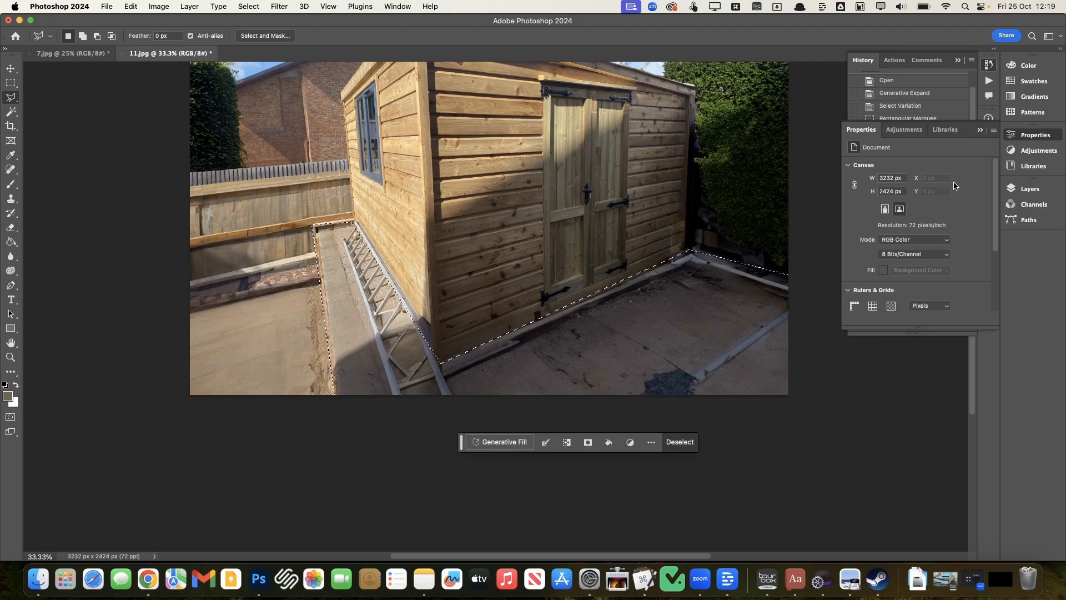
Run Generative Fill on the selected ground with the prompt "patio".
left_click(503, 444)
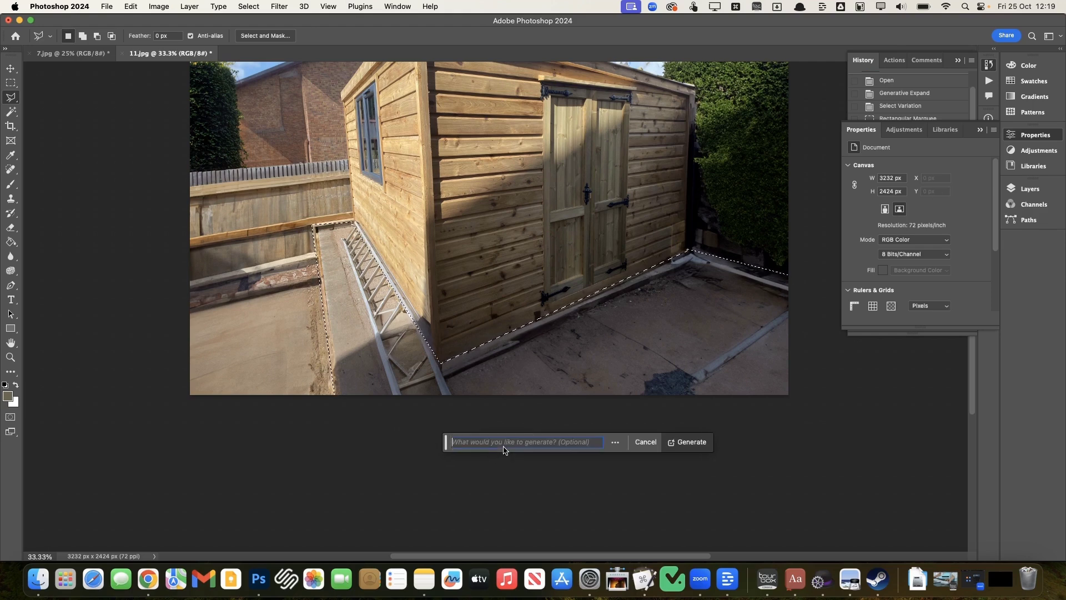
type("patio")
key("Return")
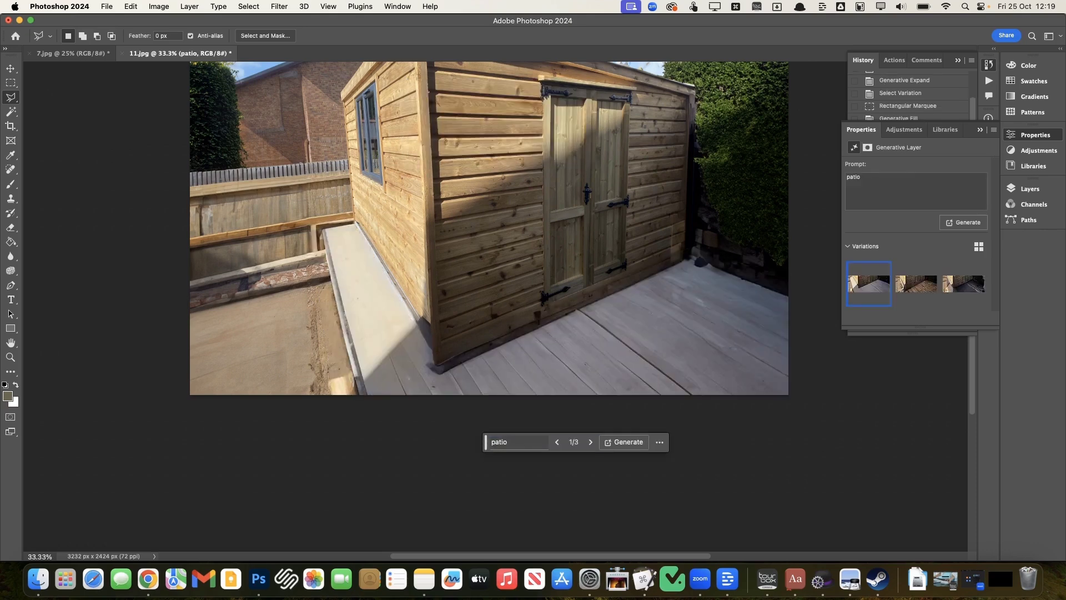
Compare the patio variations, keep the first one and flatten the image.
left_click(916, 284)
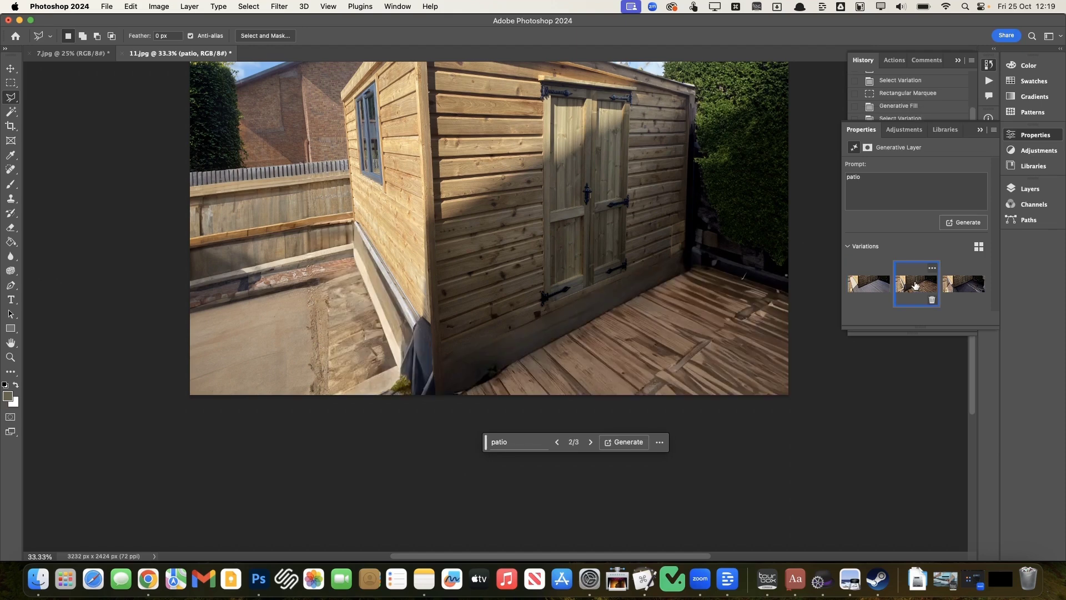
left_click(964, 288)
left_click(916, 284)
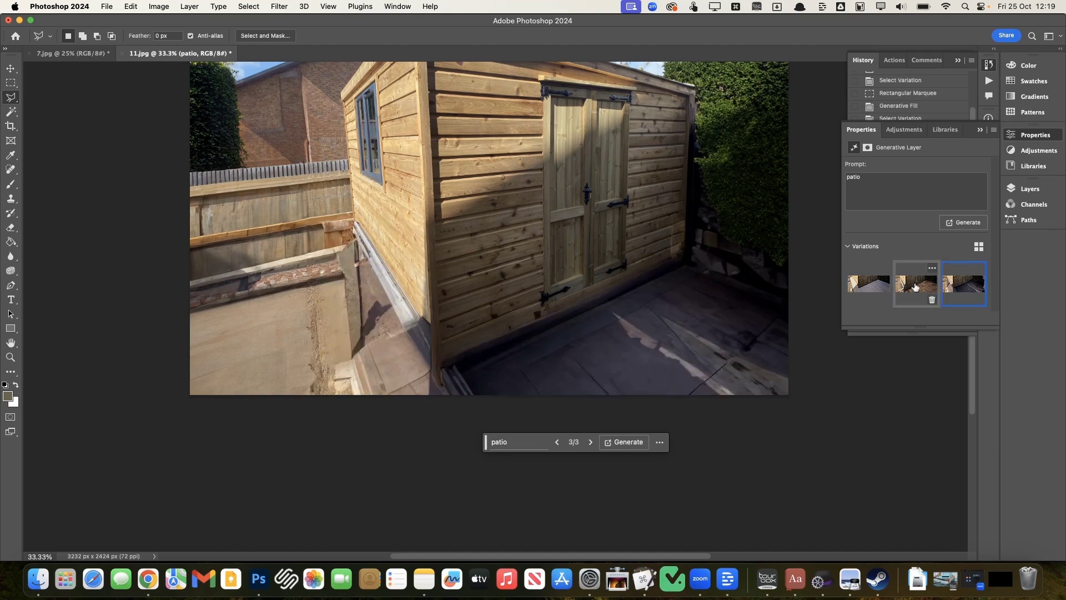
left_click(864, 281)
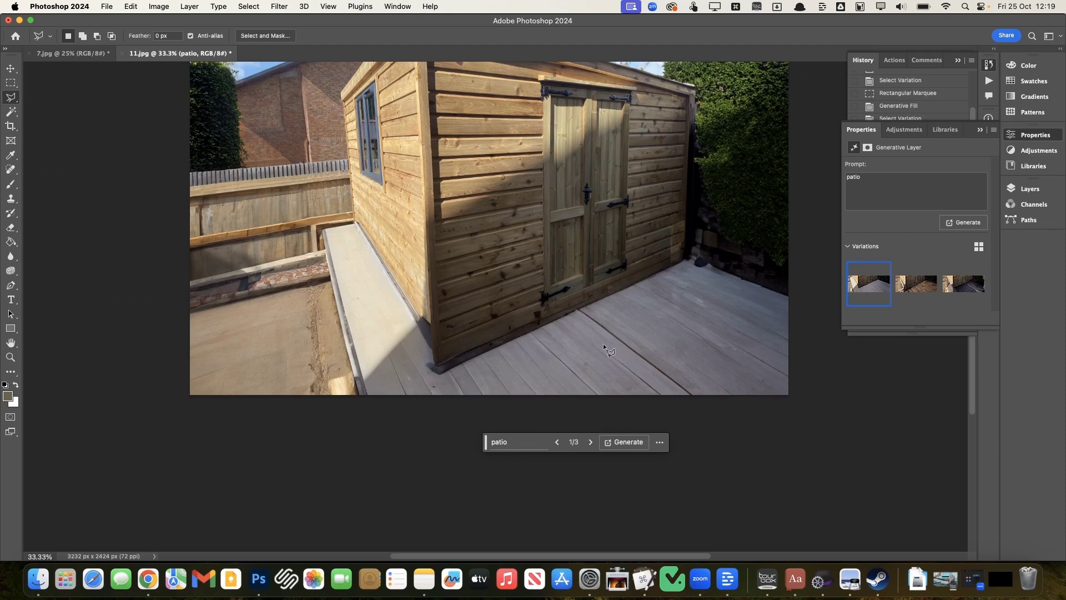
left_click(191, 6)
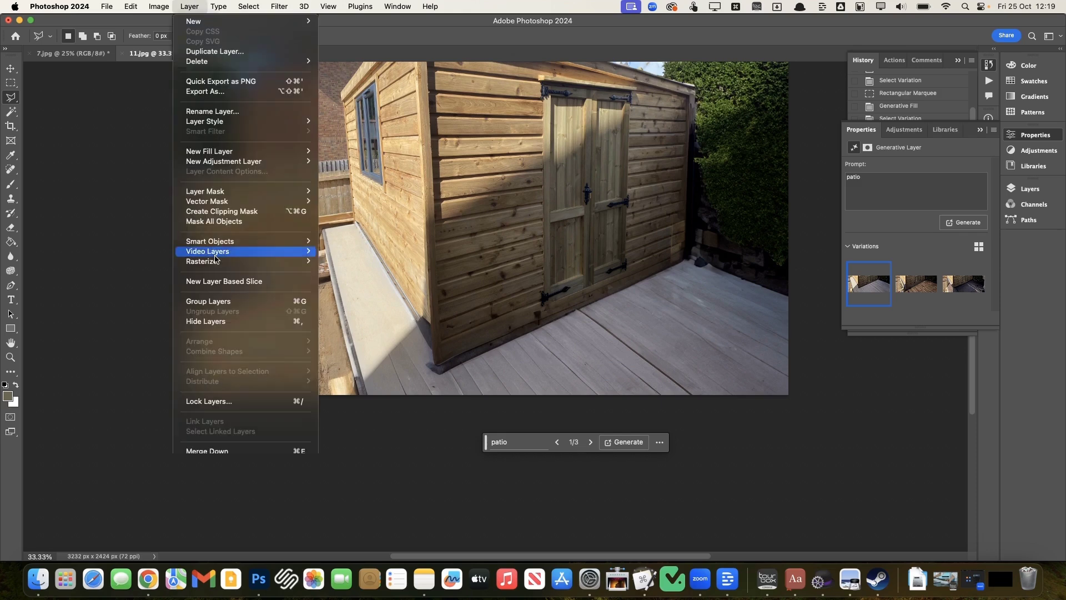
left_click(214, 472)
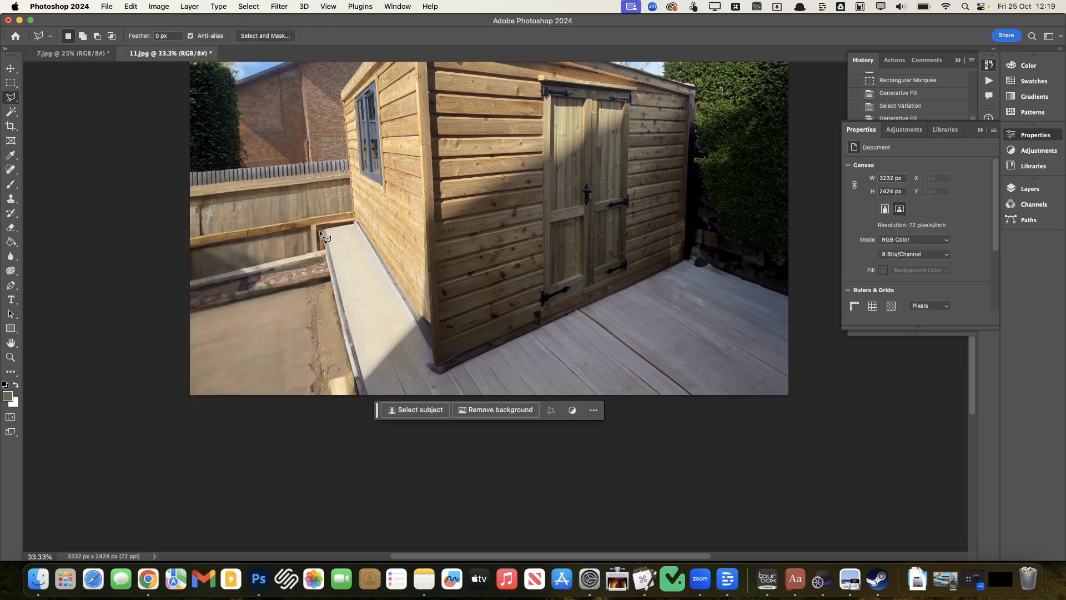
Outline the generated patio along the shed's base and past the photo's lower edge with the Polygonal Lasso.
left_click(321, 228)
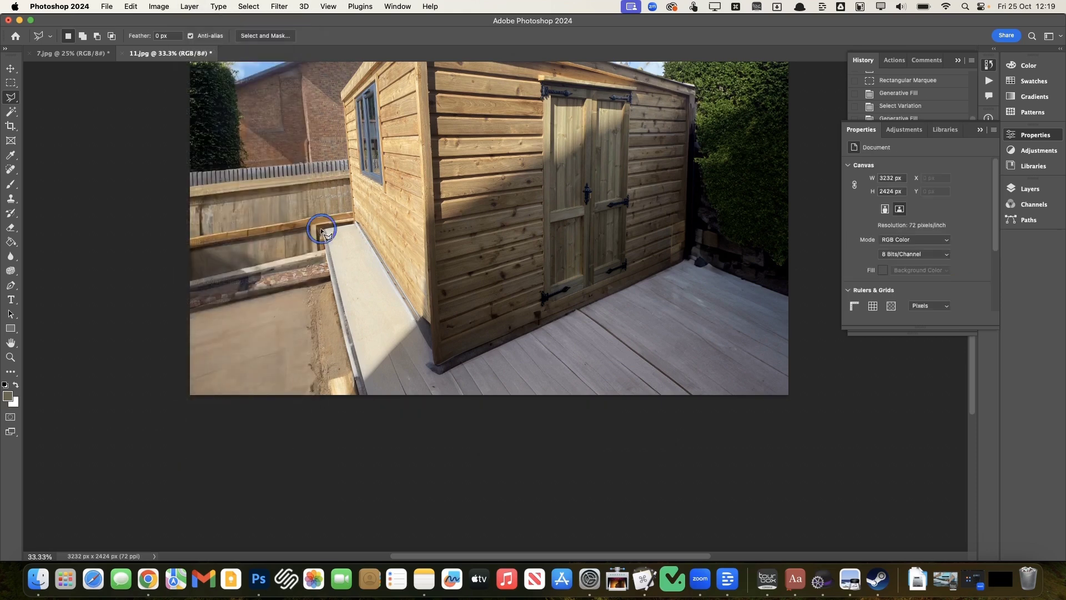
left_click(361, 408)
left_click(848, 414)
left_click(800, 290)
left_click(688, 257)
left_click(441, 367)
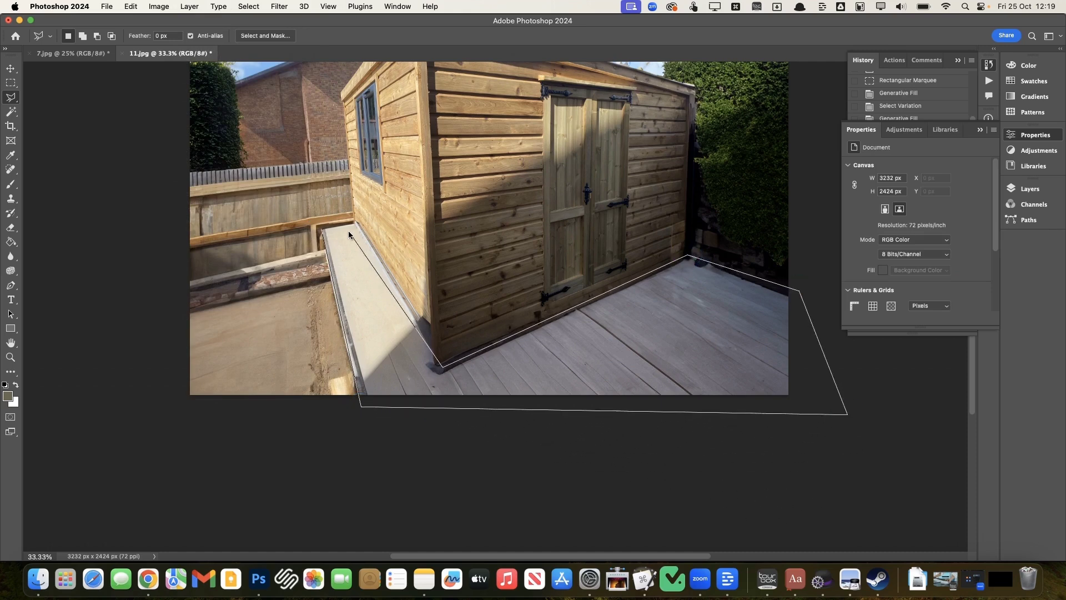
left_click(320, 227)
Run Generative Fill on the patio selection with the prompt "stone" and compare its variations.
left_click(495, 430)
type("stone")
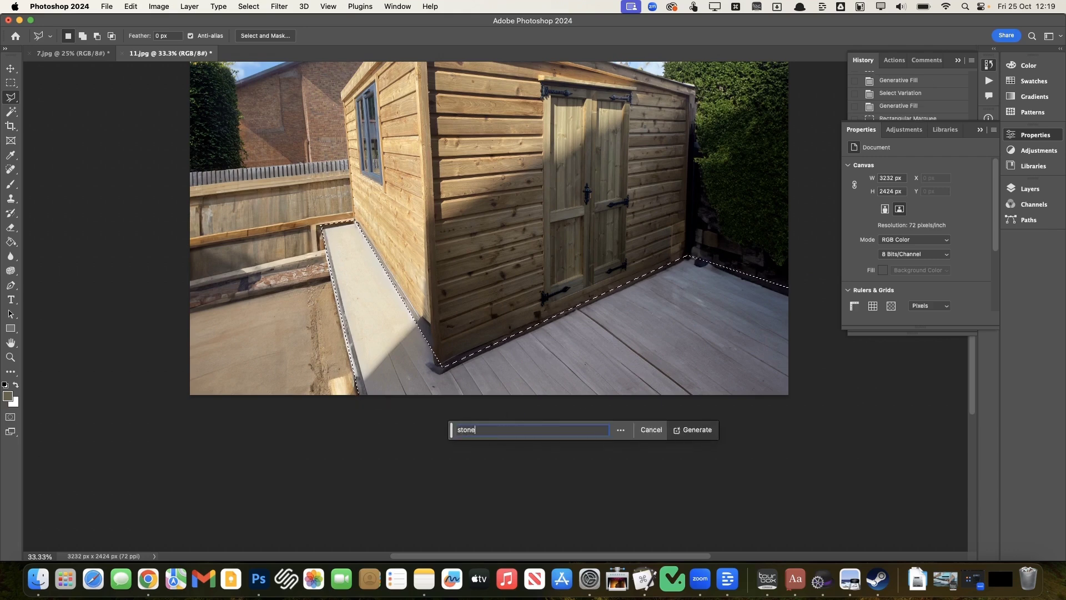
key("Return")
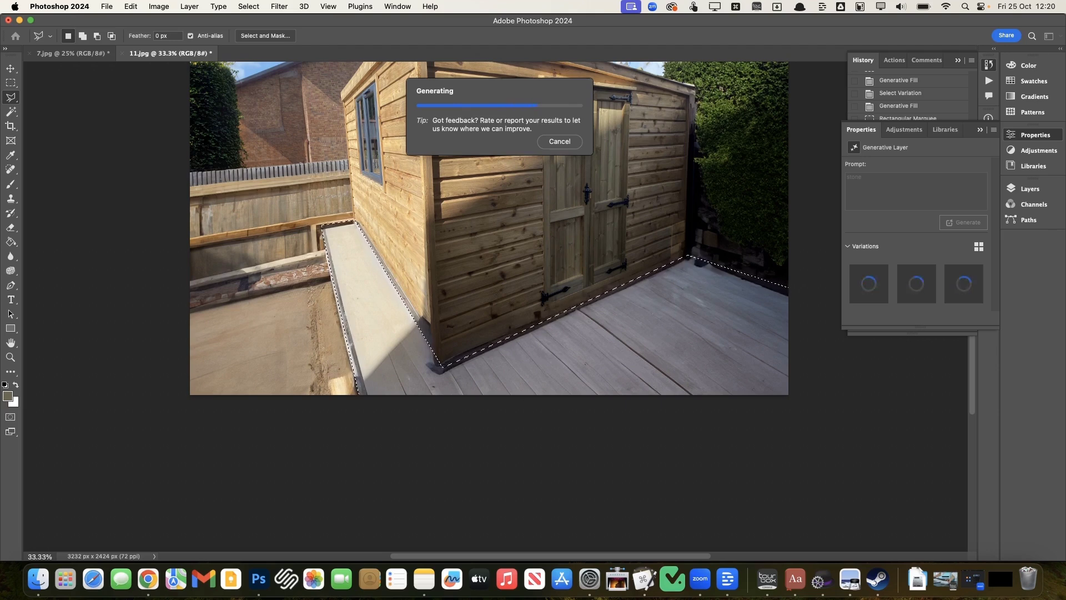
left_click(916, 283)
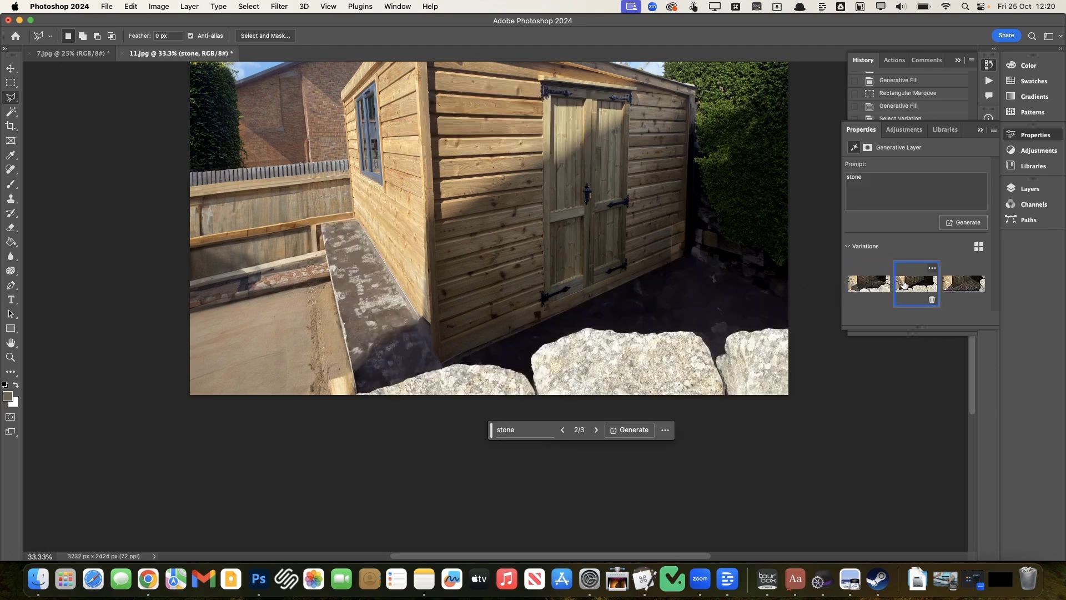
left_click(965, 284)
left_click(870, 284)
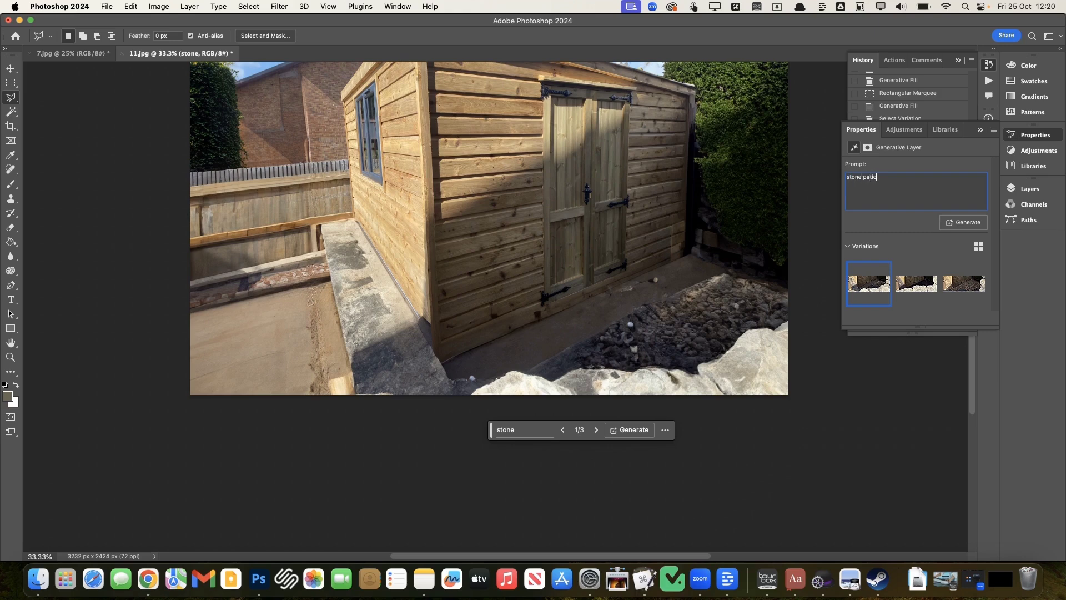
Change the ground fill's prompt to "stone patio", generating new variations, and choose the third one.
key("Return")
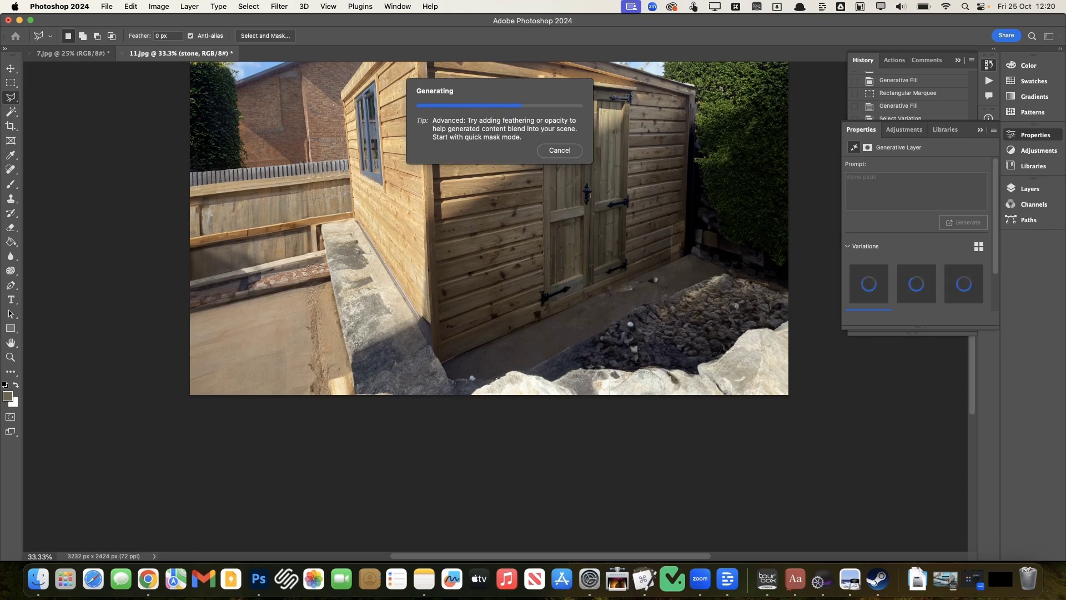
left_click(917, 284)
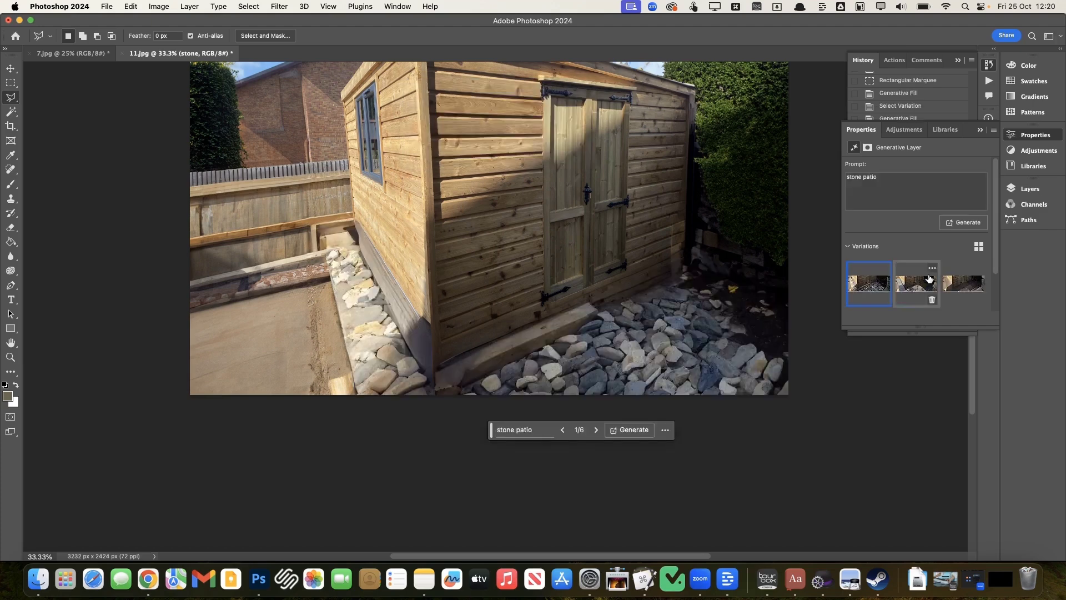
left_click(955, 282)
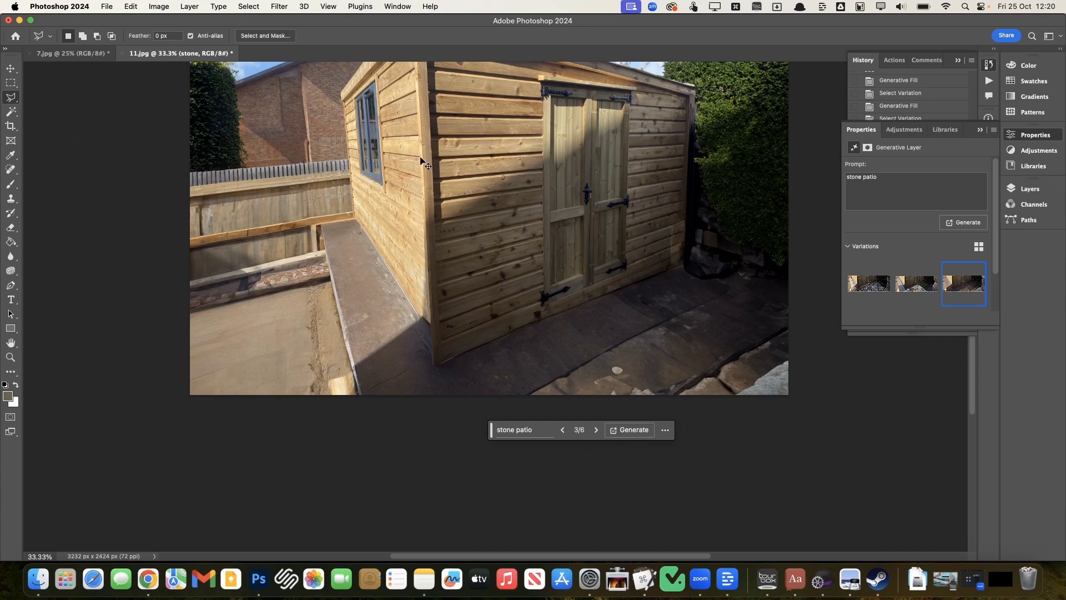
Brighten the stone patio layer with Levels by setting the midtone input level to 1.13.
key("super+l")
left_click_drag(503, 251, 496, 253)
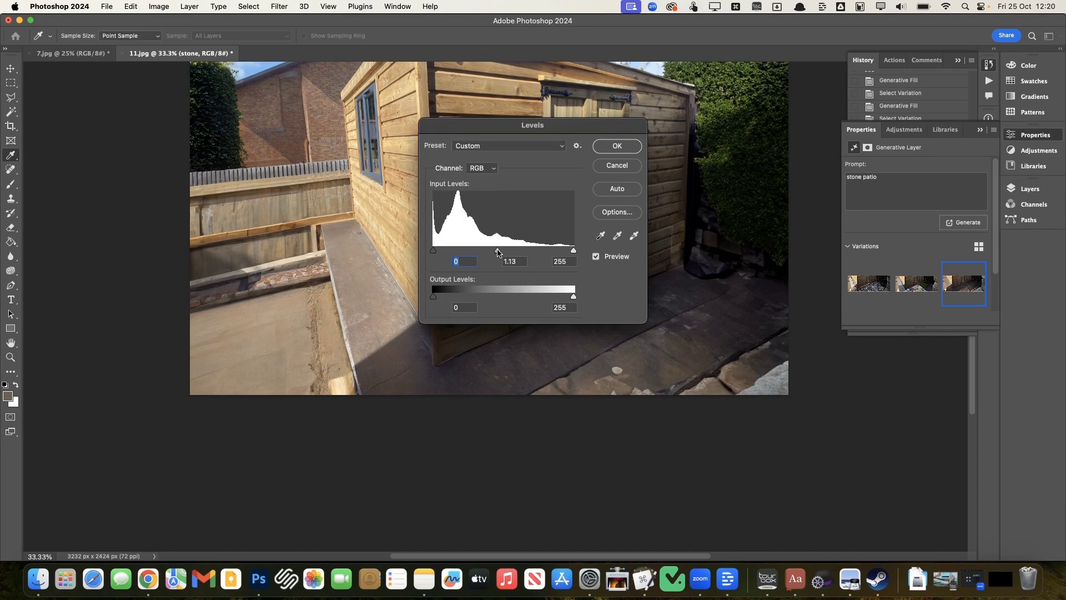
left_click(621, 146)
Reduce the stone patio layer's saturation to -52 with Hue/Saturation and flatten the image.
key("super+u")
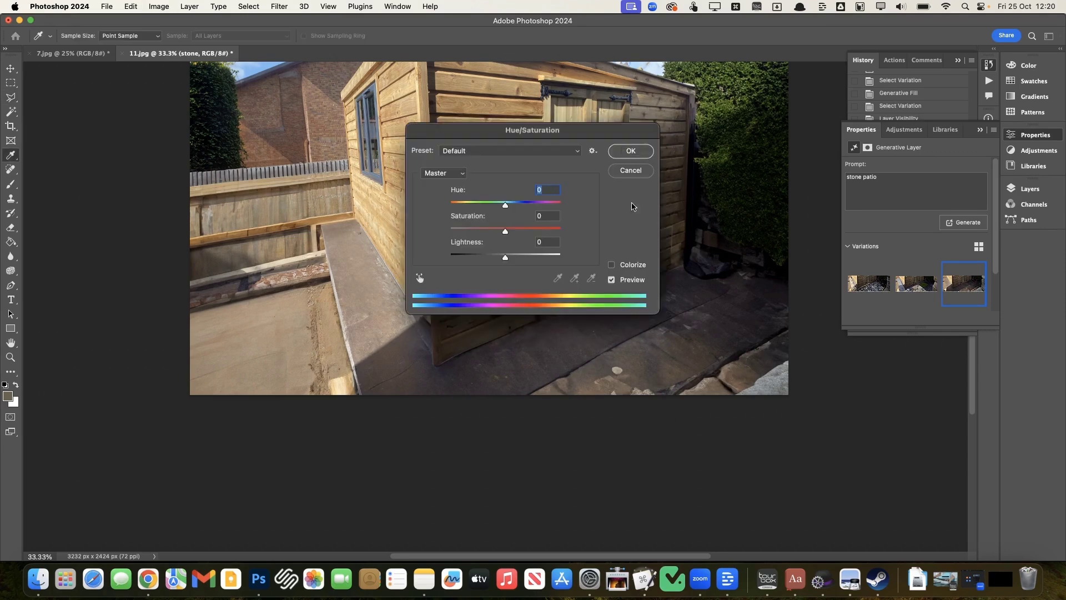
left_click_drag(504, 233, 475, 234)
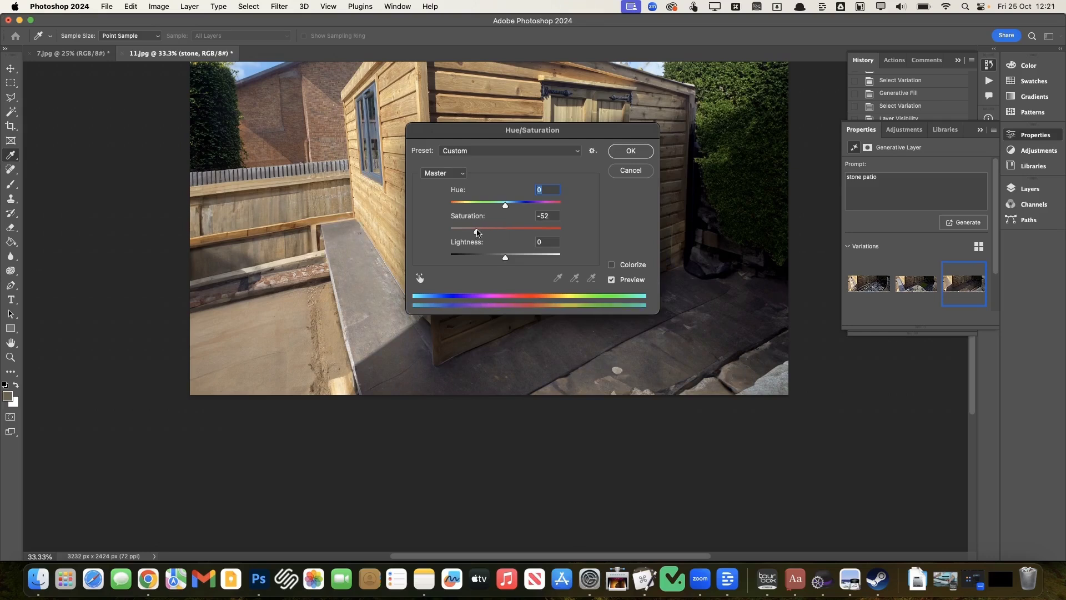
left_click(632, 152)
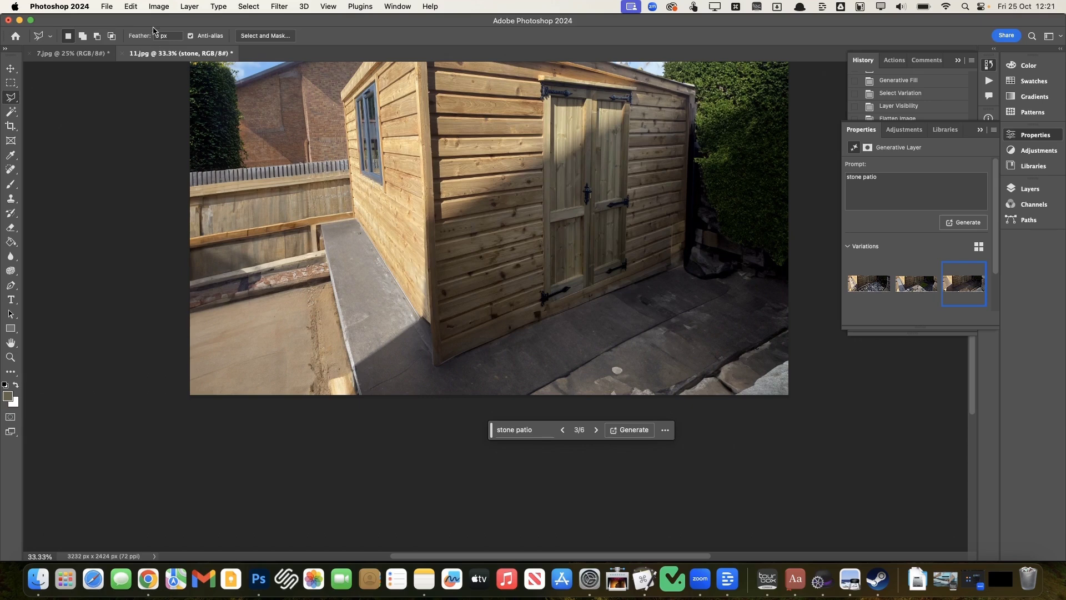
left_click(189, 6)
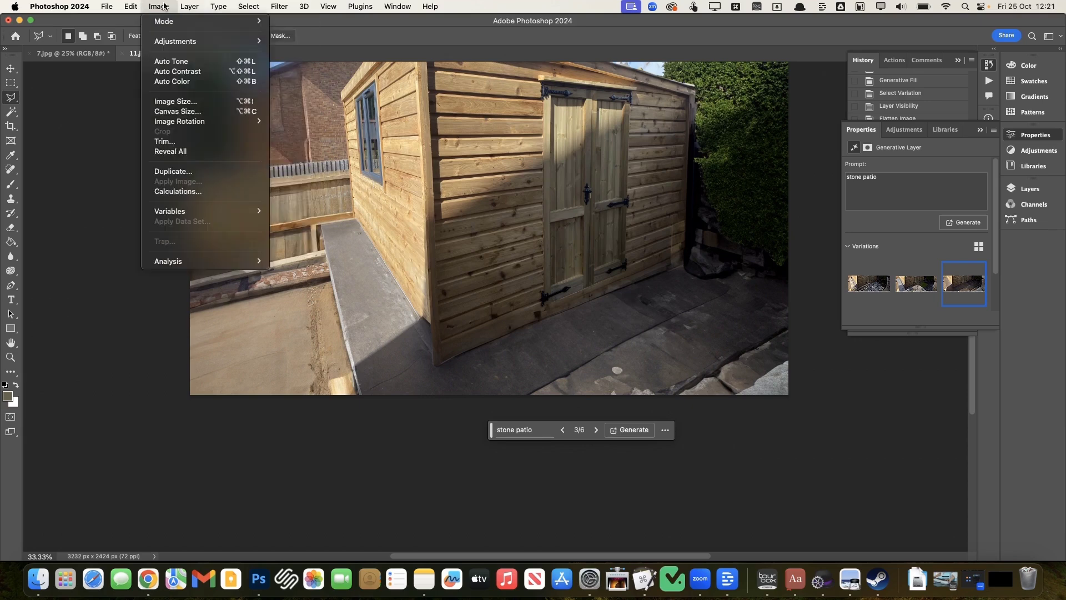
left_click(209, 472)
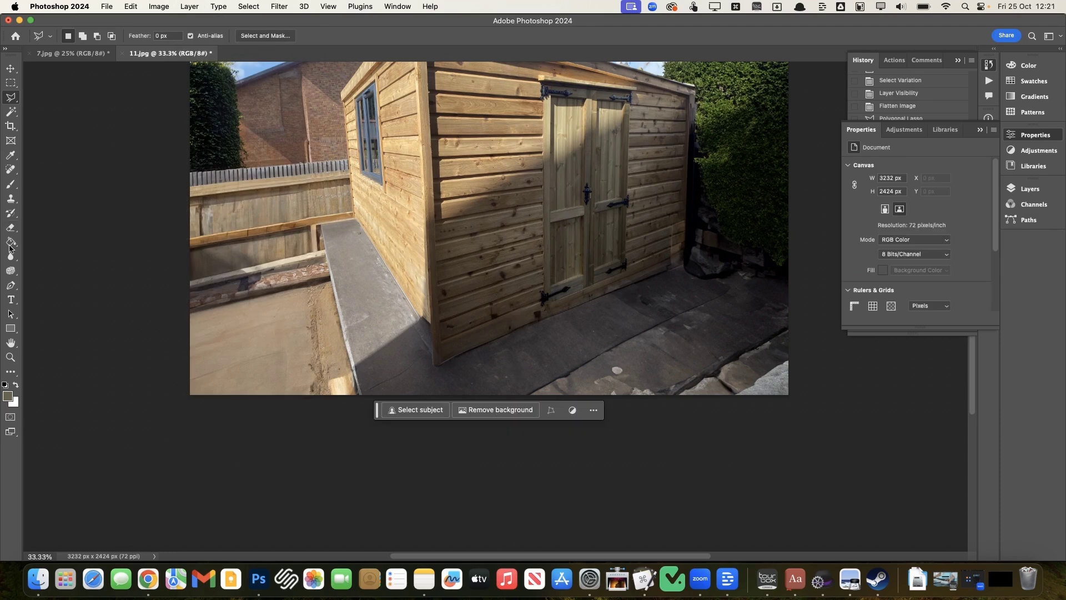
Try to remove the joints and pale stones along the patio's front edge with the Spot Healing Brush at size 500.
left_click(10, 174)
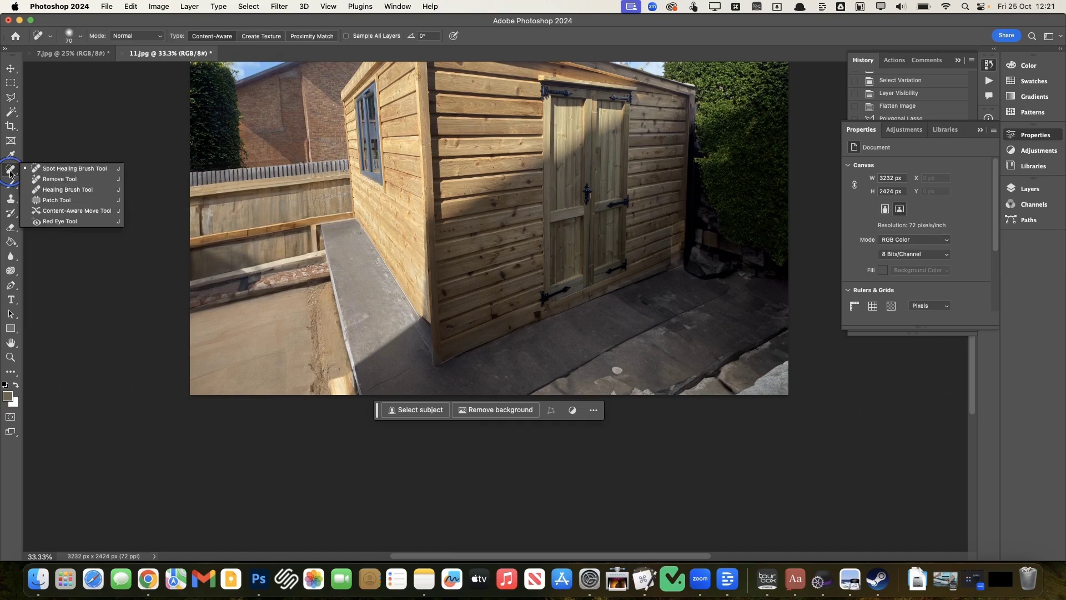
left_click(61, 169)
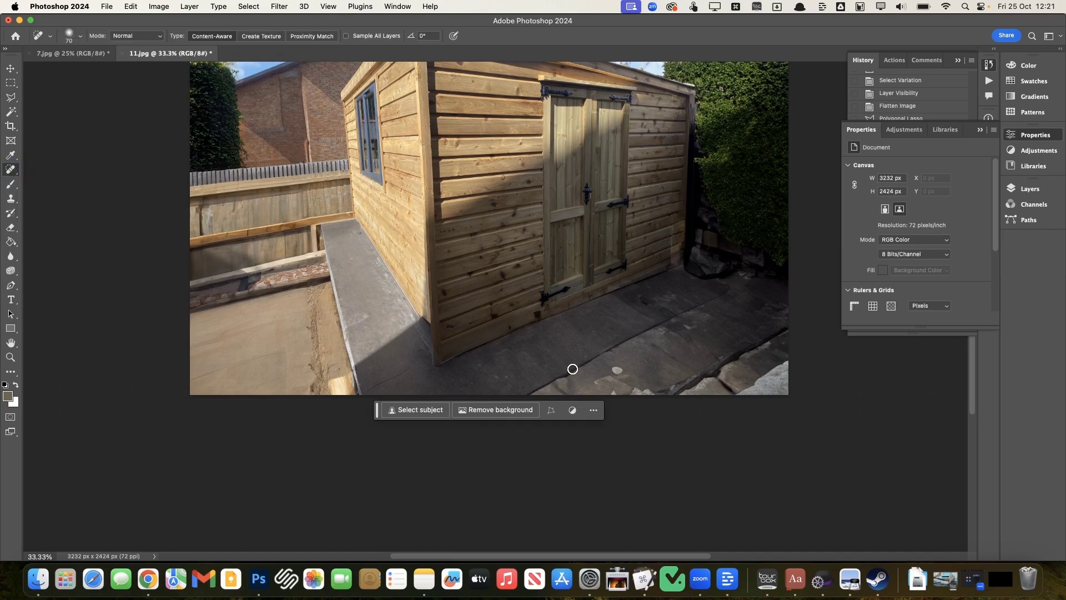
key("bracketright")
key("bracketright")
key("bracketright")
key("bracketright")
key("bracketright")
key("bracketright")
key("bracketright")
key("bracketright")
key("bracketright")
key("bracketright")
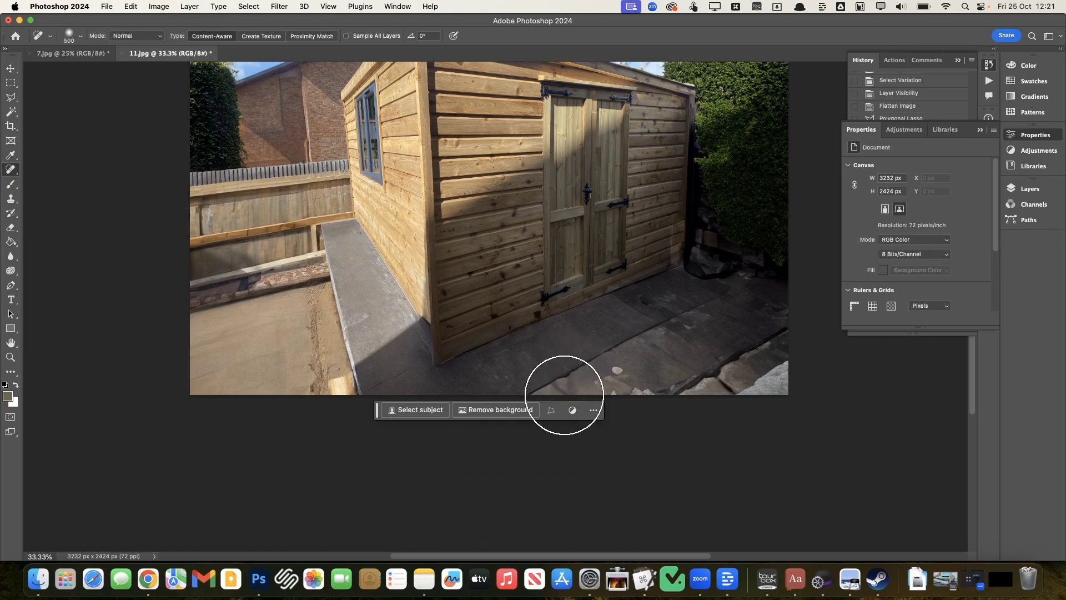
mouse_move(543, 385)
left_mouse_down()
mouse_move(754, 326)
mouse_move(785, 367)
mouse_move(598, 395)
mouse_move(735, 354)
mouse_move(717, 339)
mouse_move(658, 375)
mouse_move(587, 389)
mouse_move(751, 398)
mouse_move(801, 376)
left_mouse_up()
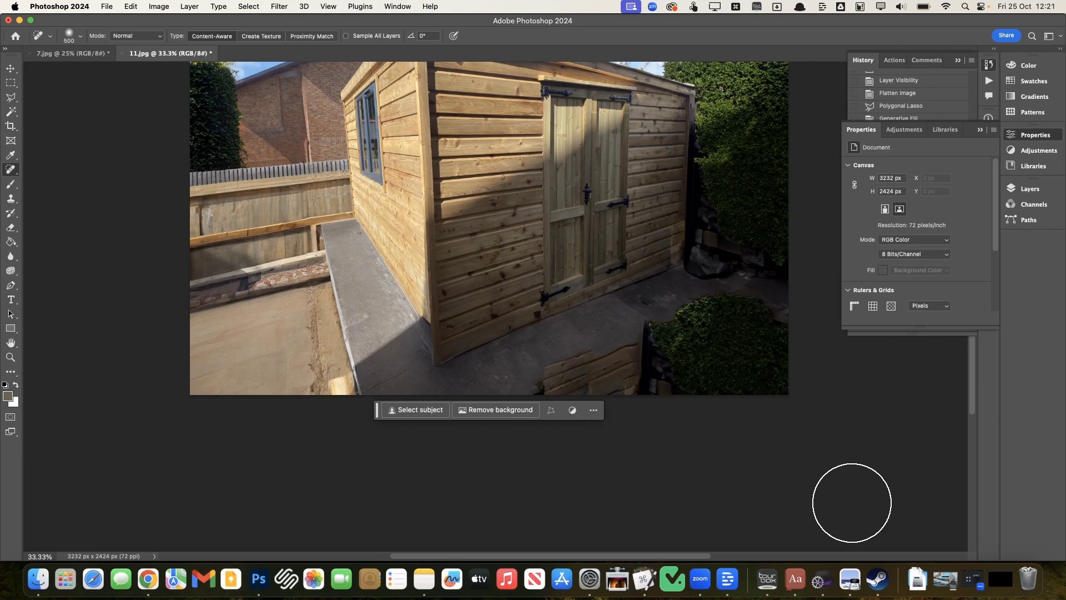
key("super+z")
Reduce the Spot Healing Brush to size 175 and paint out the joints, gaps and pale stones across the patio.
key("bracketleft")
key("bracketleft")
key("bracketleft")
key("bracketleft")
key("bracketleft")
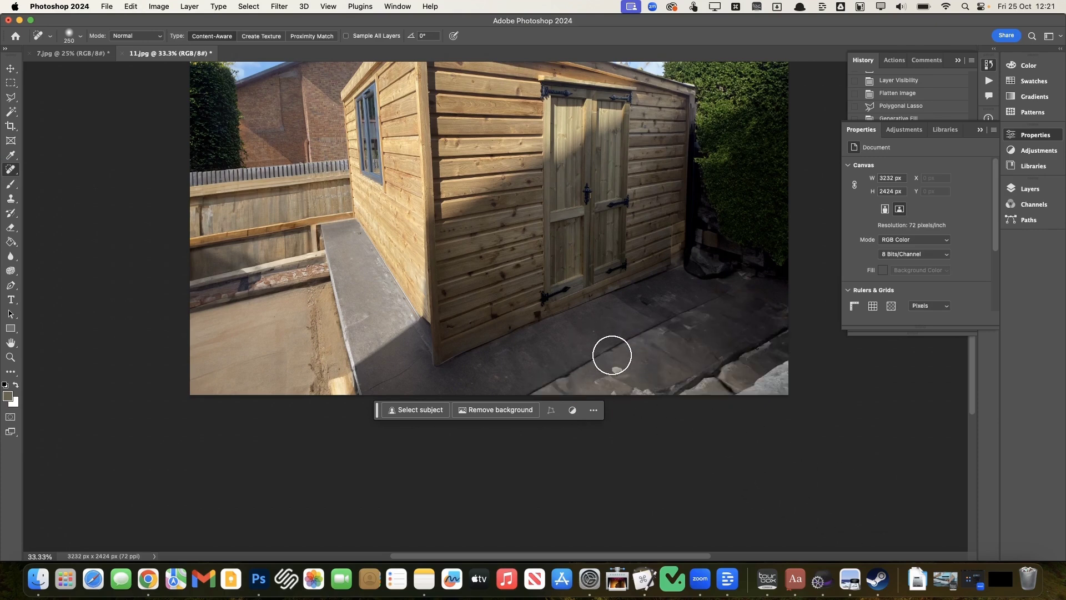
mouse_move(536, 395)
left_mouse_down()
mouse_move(656, 340)
mouse_move(719, 293)
left_mouse_up()
left_click_drag(612, 389, 583, 389)
left_click(573, 387)
left_click_drag(669, 400, 762, 326)
mouse_move(722, 383)
left_mouse_down()
mouse_move(766, 371)
mouse_move(740, 369)
mouse_move(760, 398)
left_mouse_up()
left_click_drag(688, 386, 777, 339)
mouse_move(789, 383)
left_mouse_down()
mouse_move(740, 362)
mouse_move(780, 343)
mouse_move(743, 333)
mouse_move(783, 321)
left_mouse_up()
mouse_move(726, 297)
left_mouse_down()
mouse_move(761, 300)
mouse_move(695, 305)
left_mouse_up()
Heal the small pale marks in the sky just above the hedge.
scroll(618, 356, "up", 5)
scroll(618, 355, "left", 2)
scroll(618, 356, "up", 1)
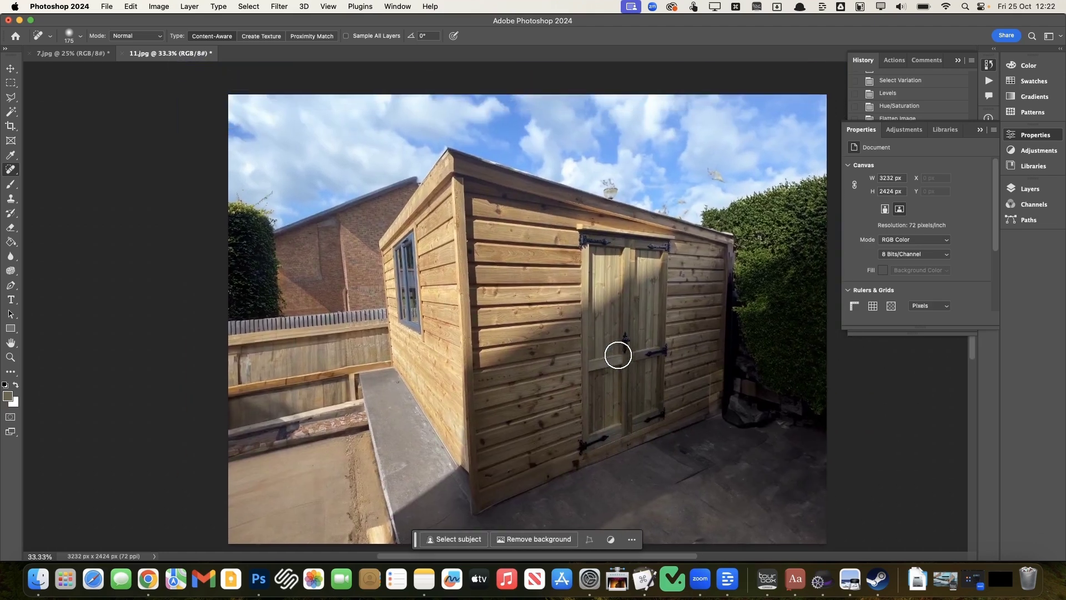
mouse_move(722, 172)
left_mouse_down()
mouse_move(707, 168)
mouse_move(706, 189)
left_mouse_up()
left_click(714, 172)
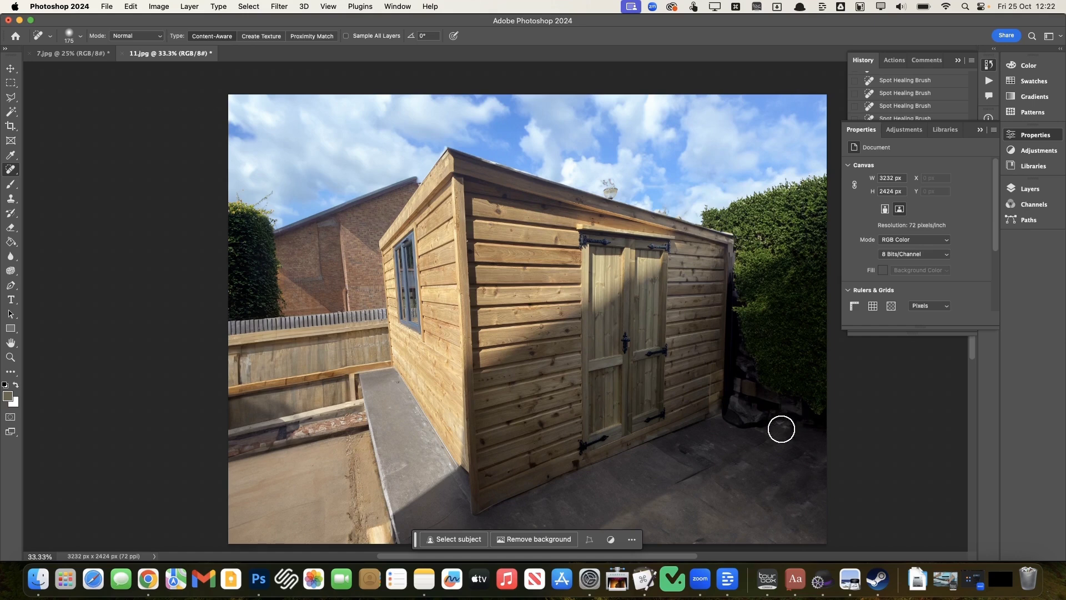
Heal the remaining blemishes on the dark patio in front of the shed doors.
scroll(733, 444, "down", 3)
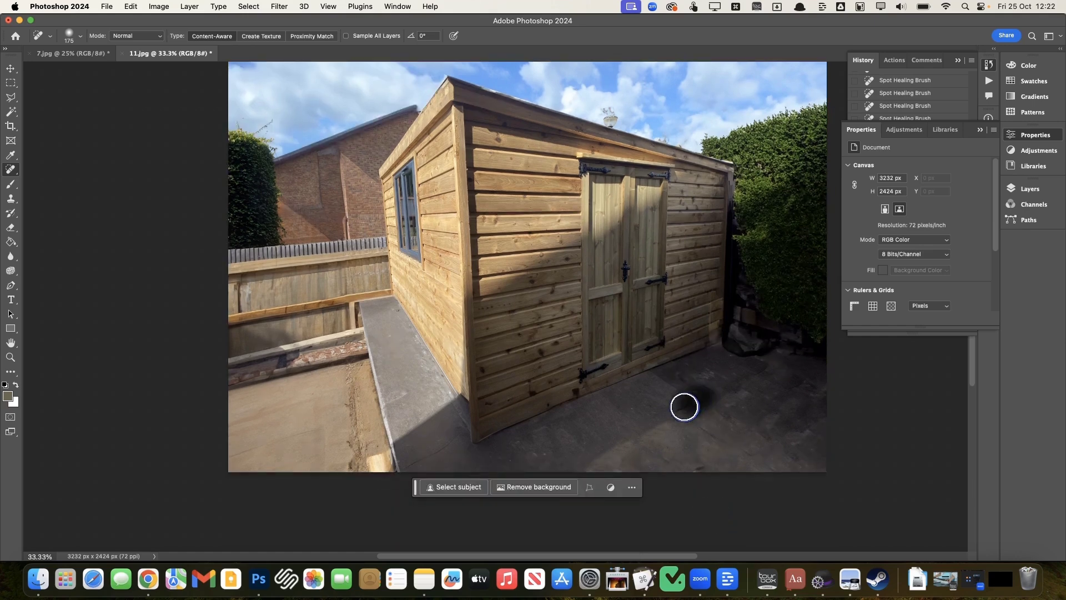
left_click_drag(672, 406, 761, 457)
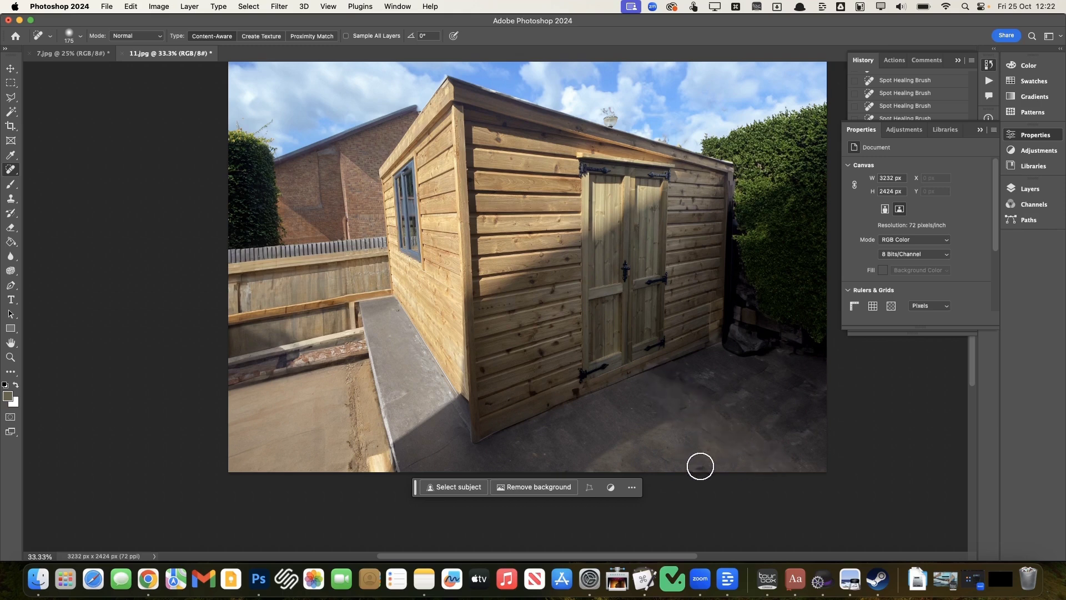
scroll(525, 433, "left", 2)
scroll(525, 432, "left", 2)
scroll(525, 433, "up", 1)
scroll(525, 433, "down", 1)
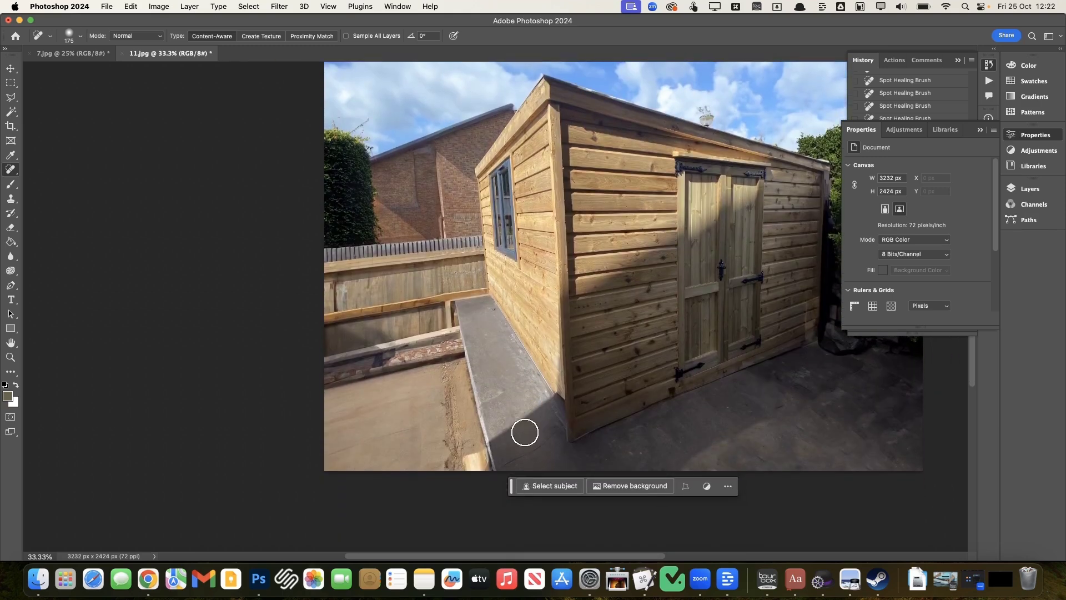
scroll(525, 433, "right", 3)
scroll(525, 433, "left", 2)
scroll(525, 433, "up", 2)
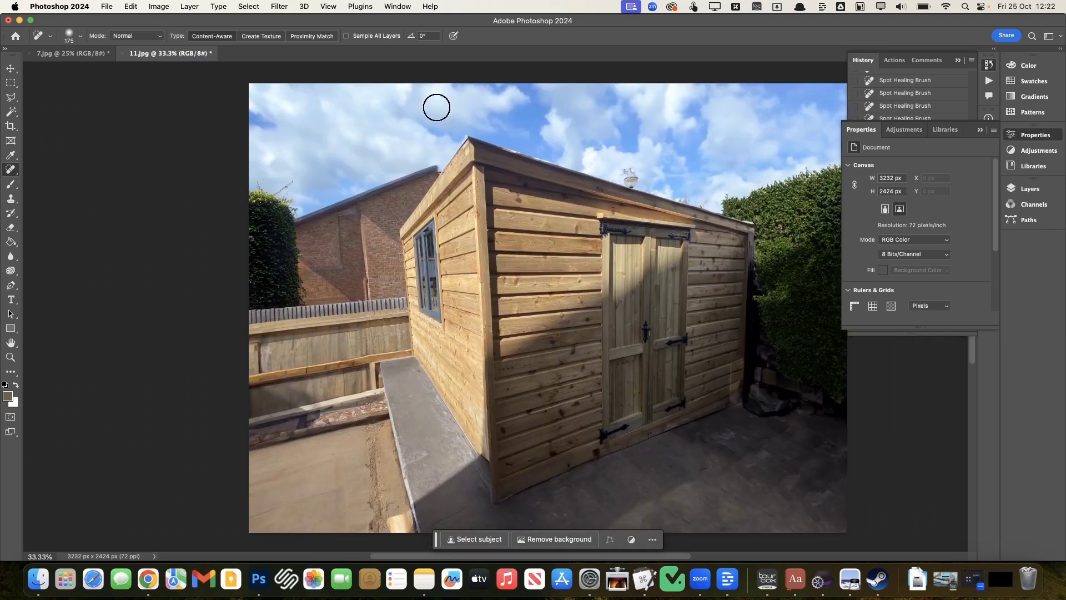
Outline the bare ground and rubble between the fence and the concrete path with the Polygonal Lasso.
scroll(388, 251, "down", 3)
scroll(388, 251, "left", 1)
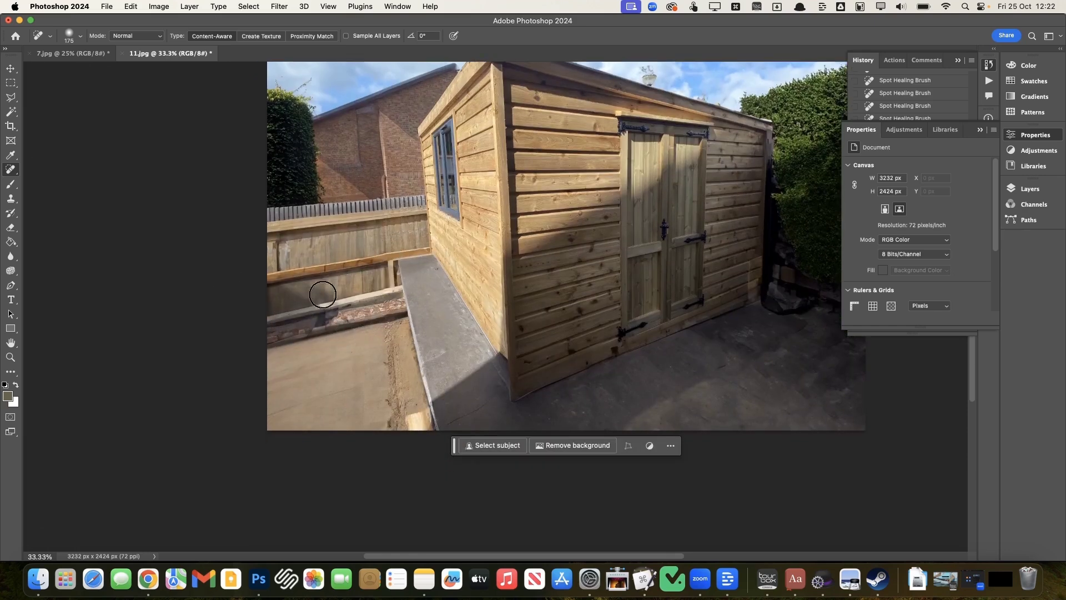
left_click(12, 98)
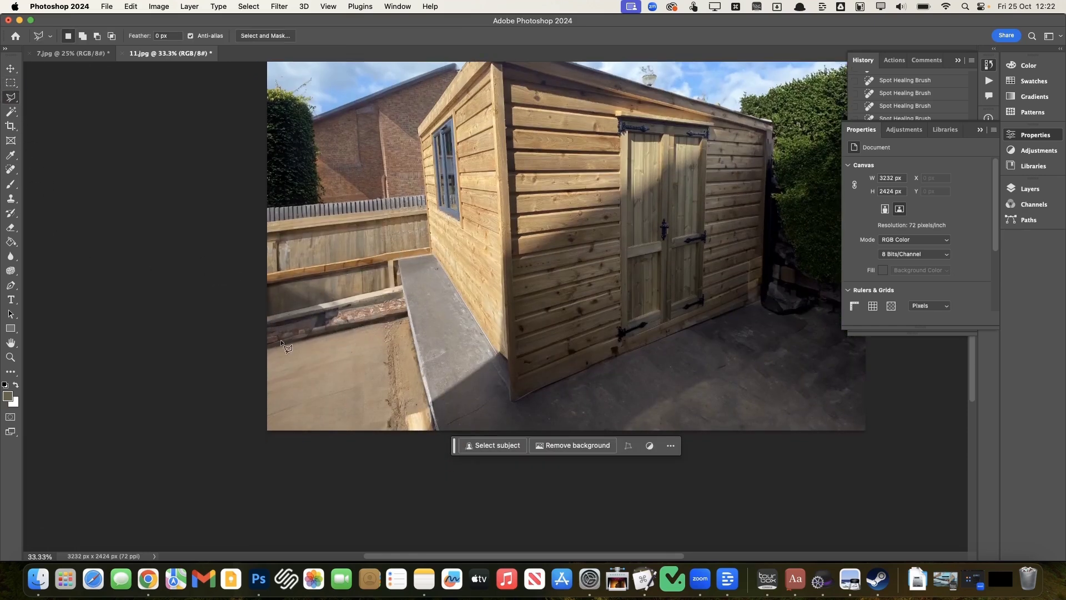
left_click(258, 326)
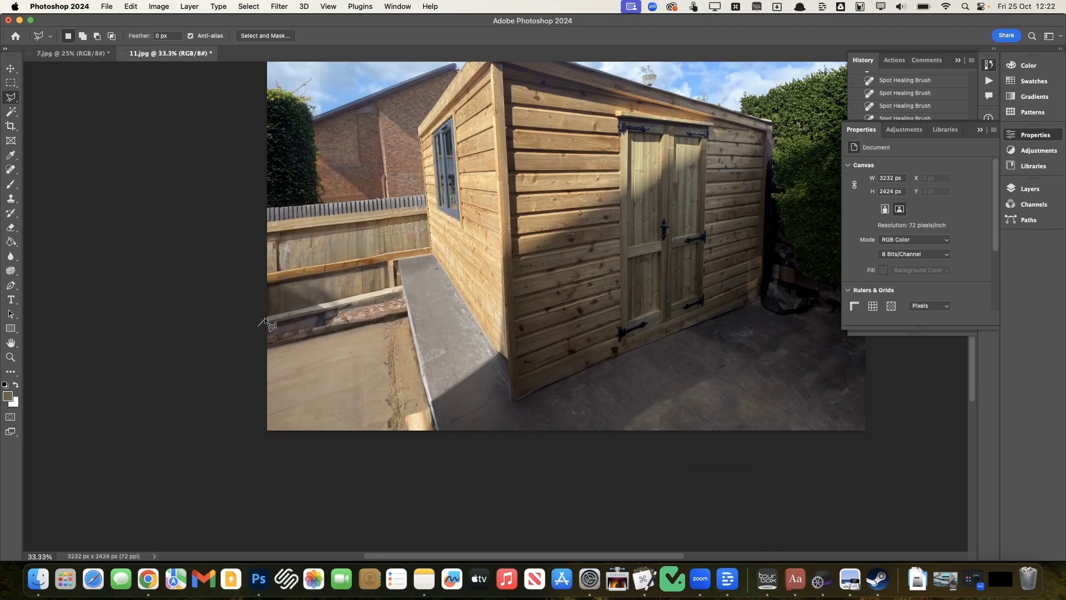
left_click(402, 284)
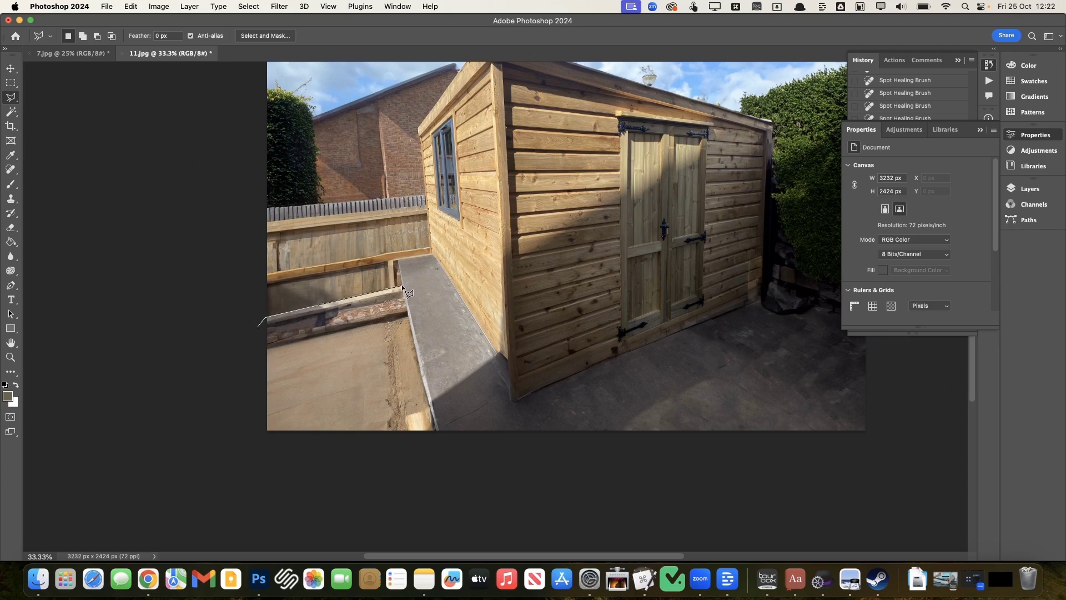
left_click(443, 460)
left_click(193, 471)
left_click(259, 325)
Run Generative Fill on the bare ground selection with the prompt "lawn".
left_click(238, 486)
type("lawn")
key("Return")
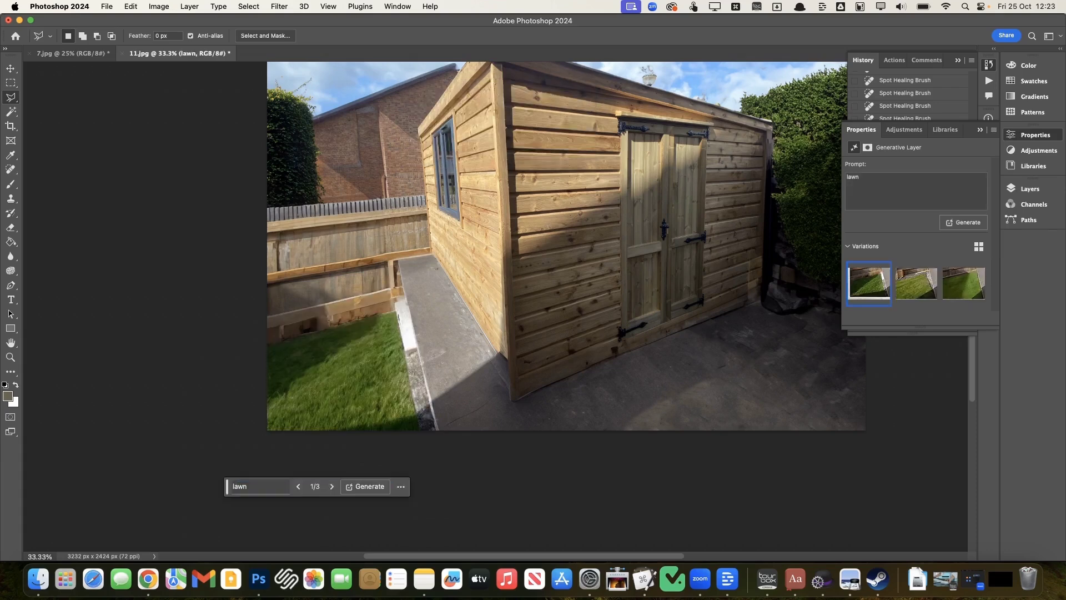
Compare the lawn variations, keep the first one and flatten the image.
left_click(924, 286)
left_click(963, 284)
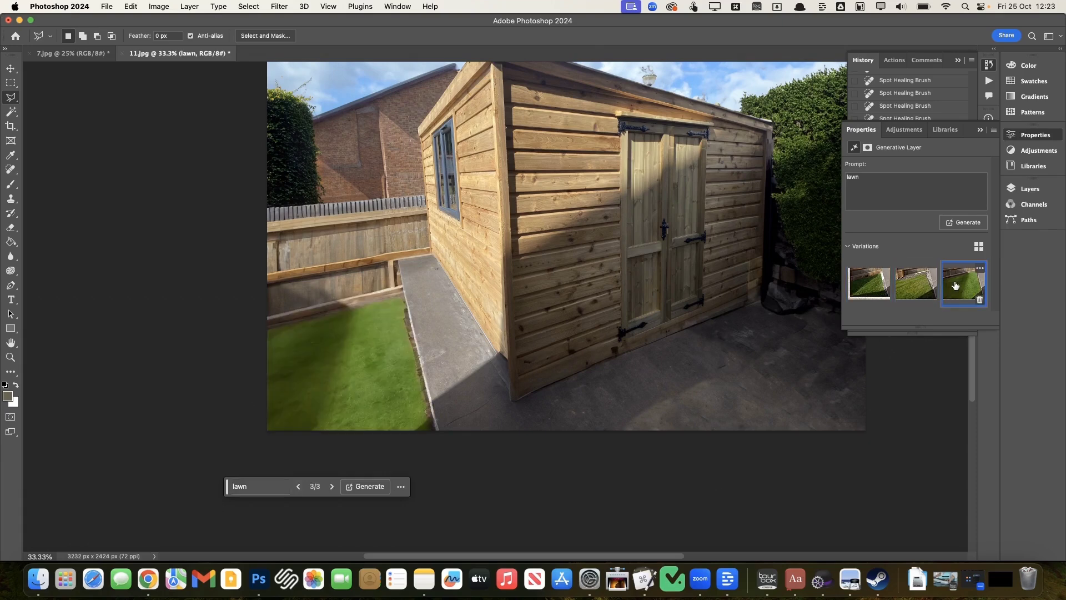
left_click(867, 284)
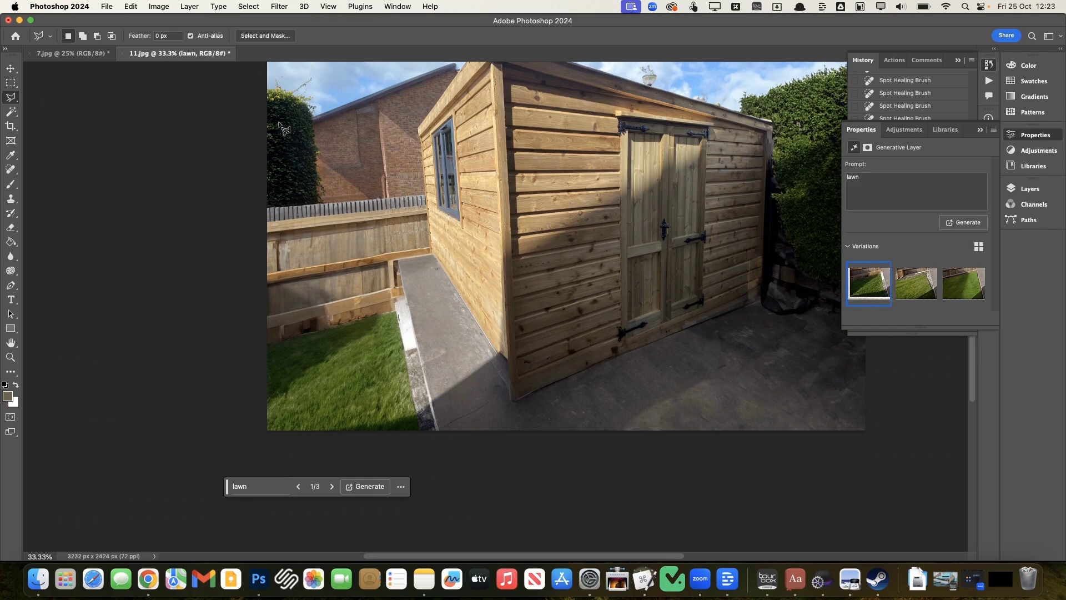
left_click(189, 8)
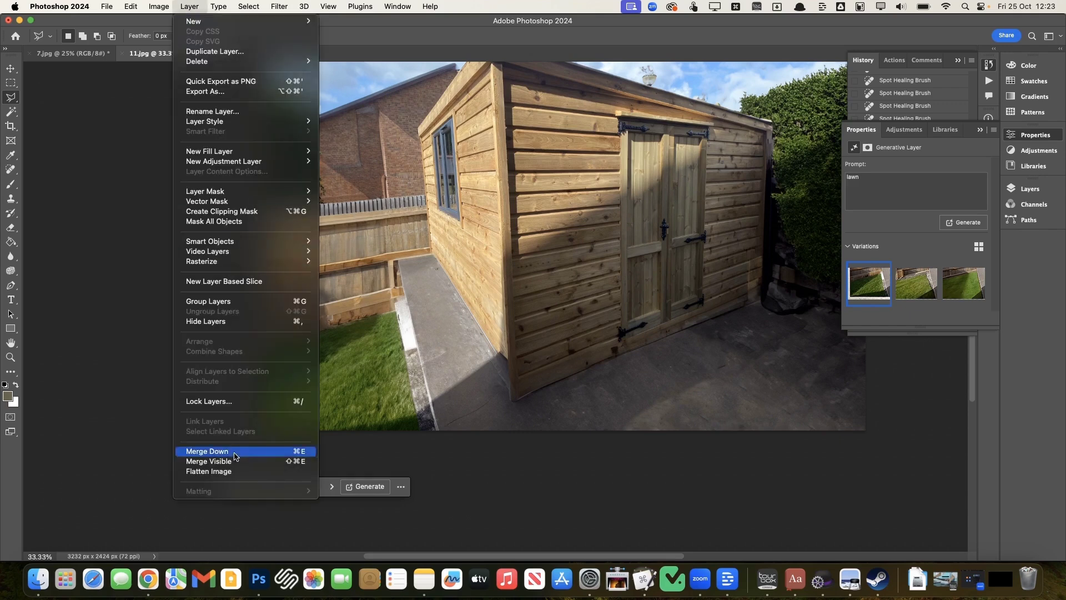
left_click(228, 473)
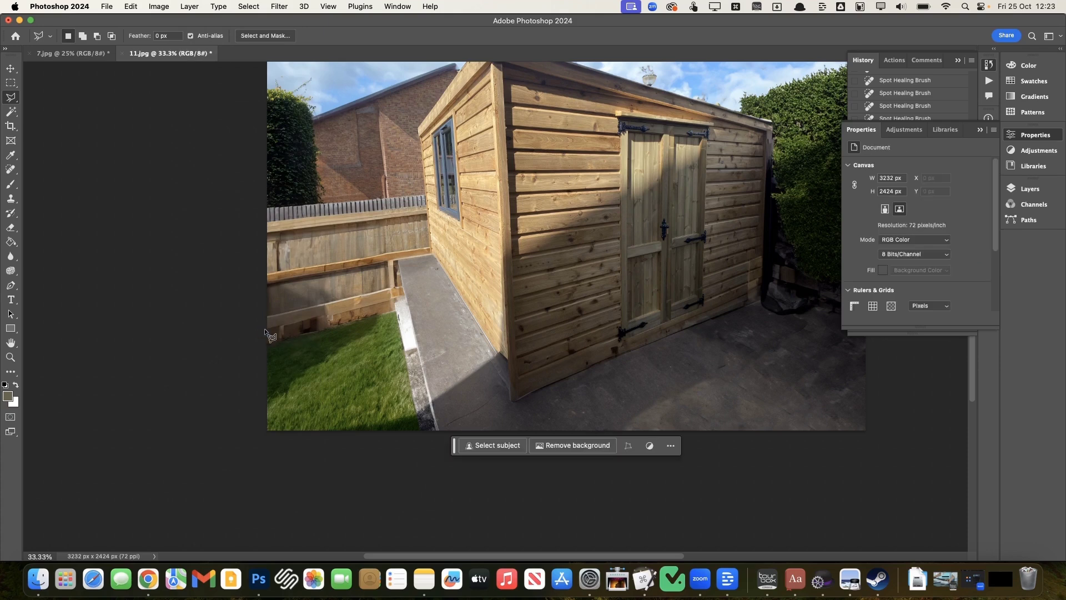
key("super+1")
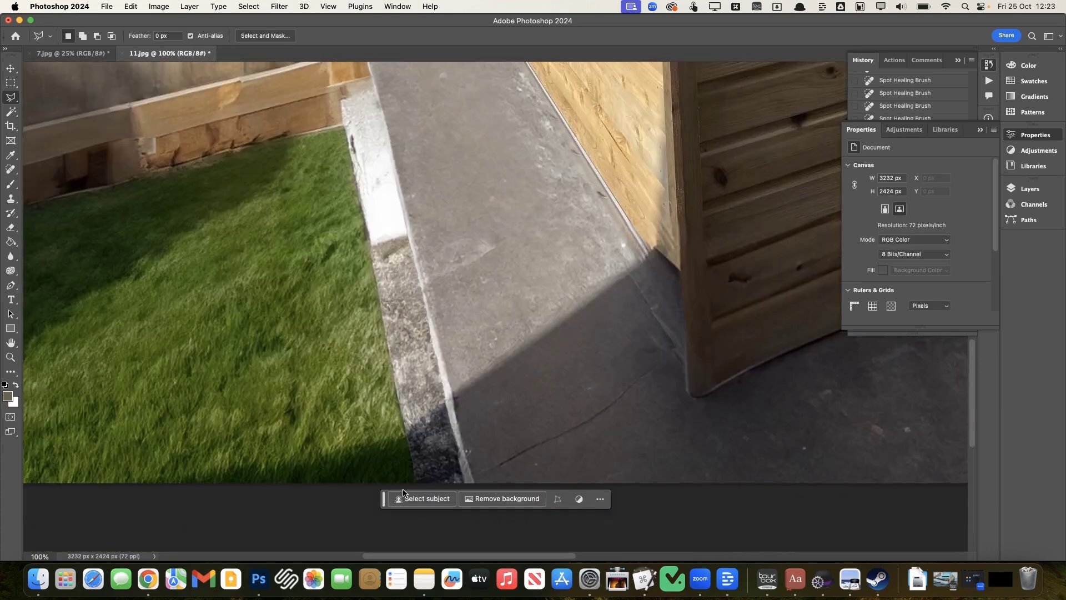
scroll(468, 487, "up", 3)
left_click(468, 487)
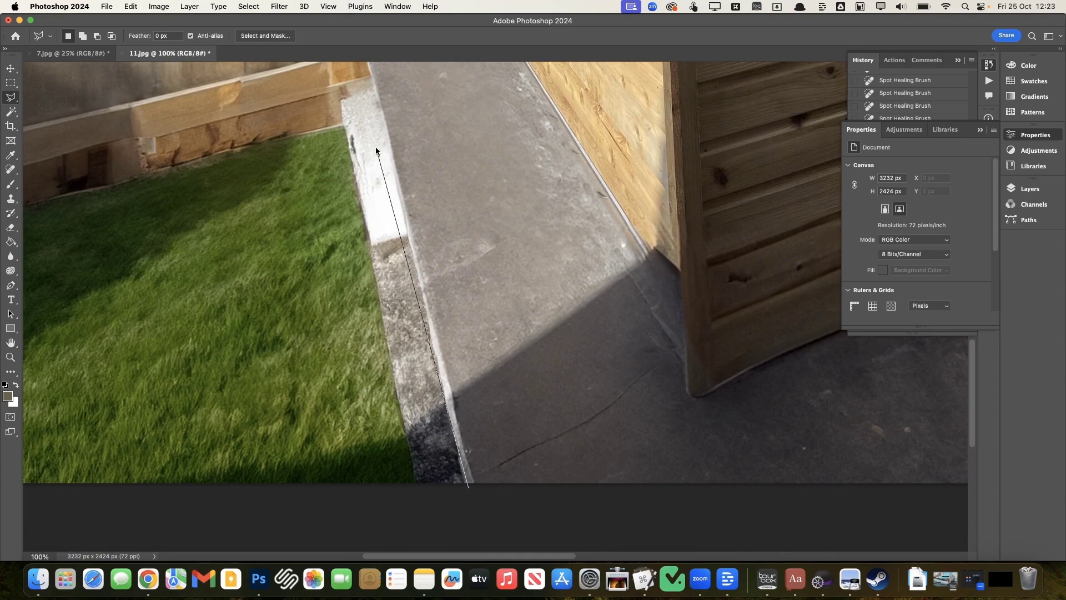
scroll(380, 347, "up", 8)
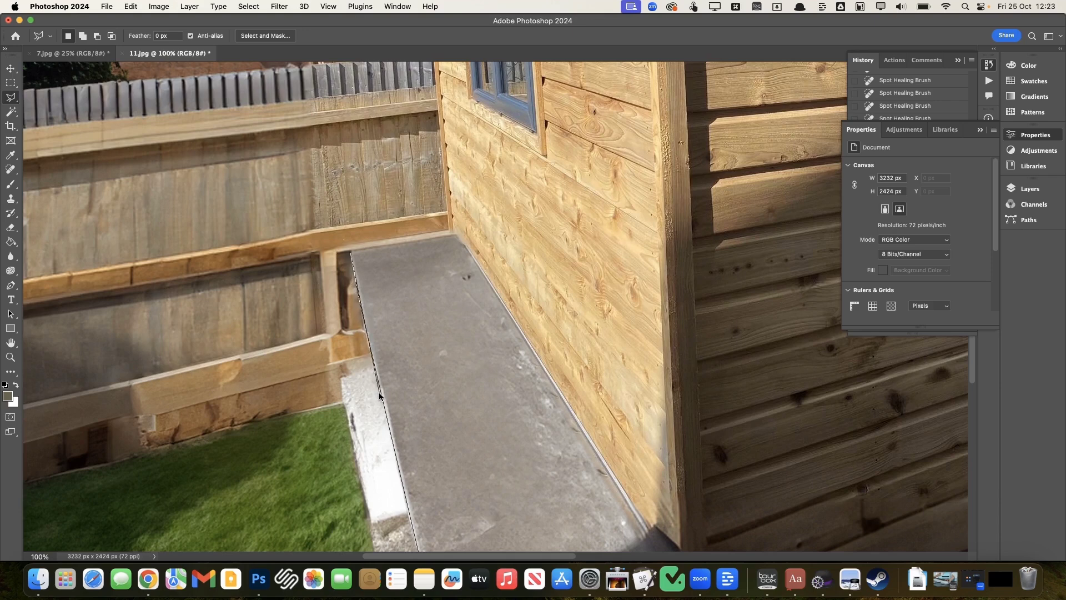
left_click(303, 412)
scroll(308, 393, "down", 5)
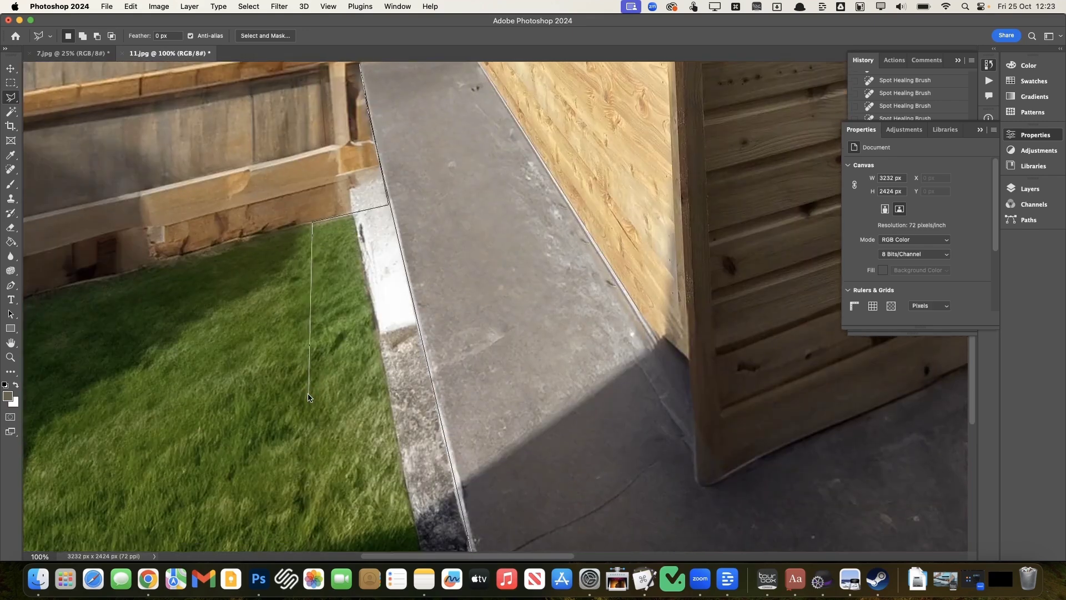
scroll(500, 333, "left", 8)
scroll(666, 308, "up", 3)
left_click(642, 327)
left_click(602, 315)
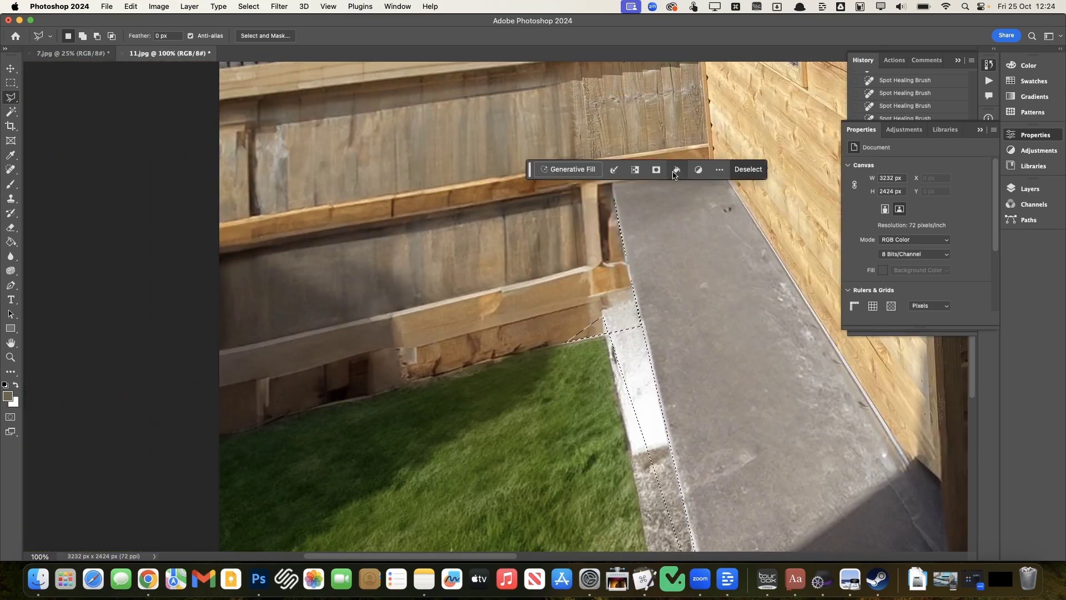
key("super+d")
Outline the lawn, the pale edging strip beside the path and the lowest fence boards with the Polygonal Lasso.
scroll(621, 285, "down", 3)
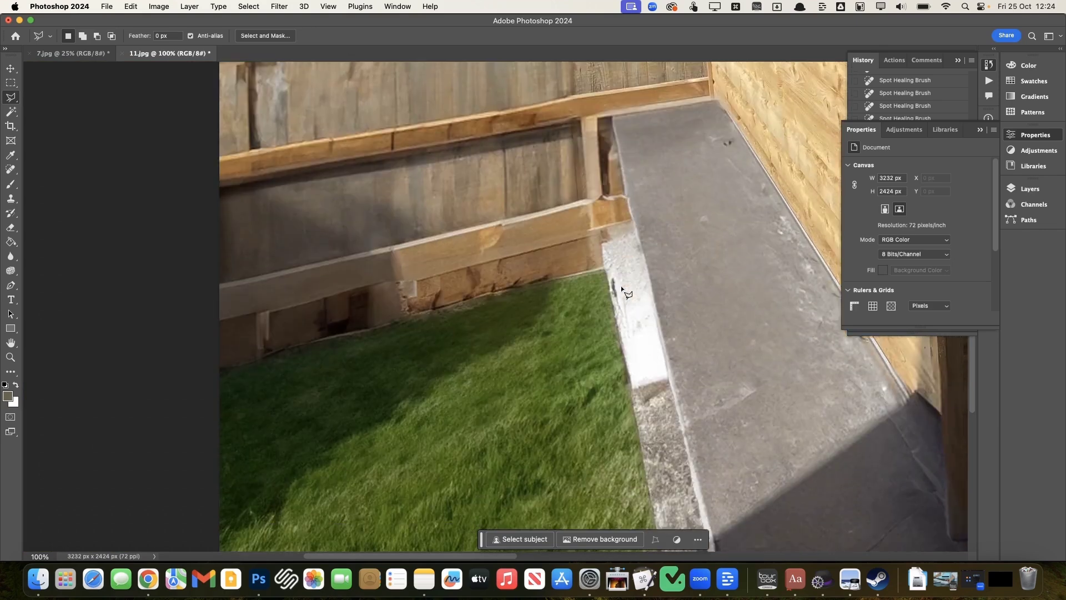
left_click(220, 304)
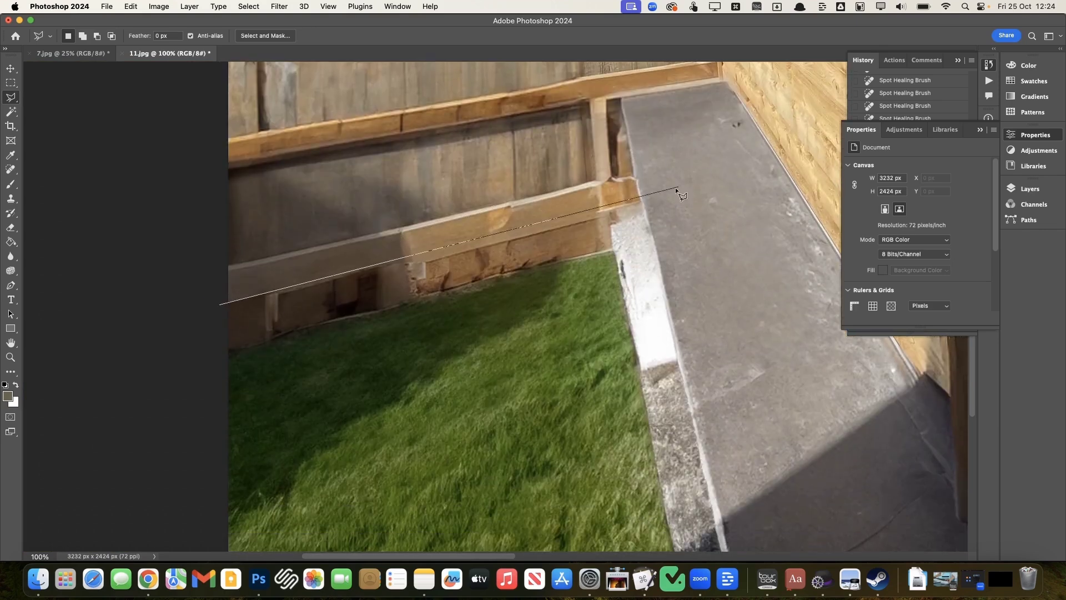
left_click(640, 203)
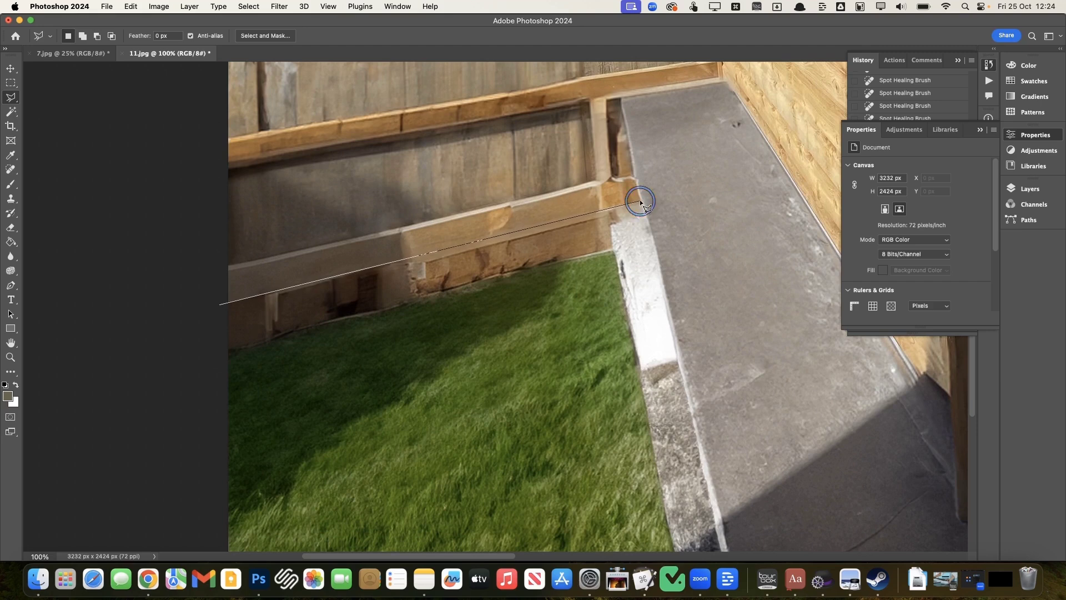
scroll(716, 541, "down", 5)
left_click(757, 214)
scroll(739, 239, "up", 4)
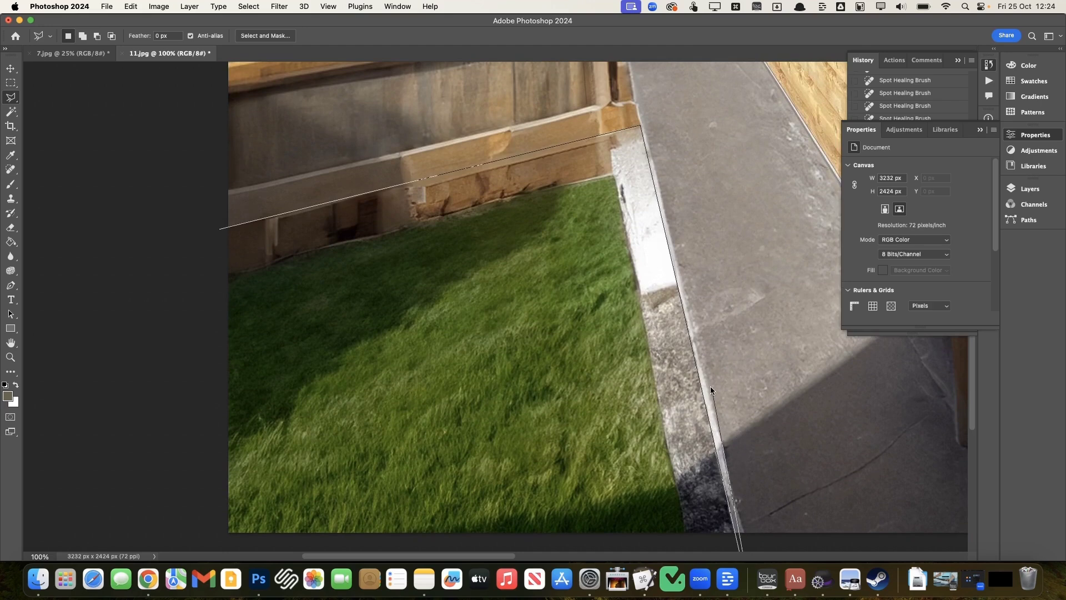
left_click(203, 549)
left_click(218, 230)
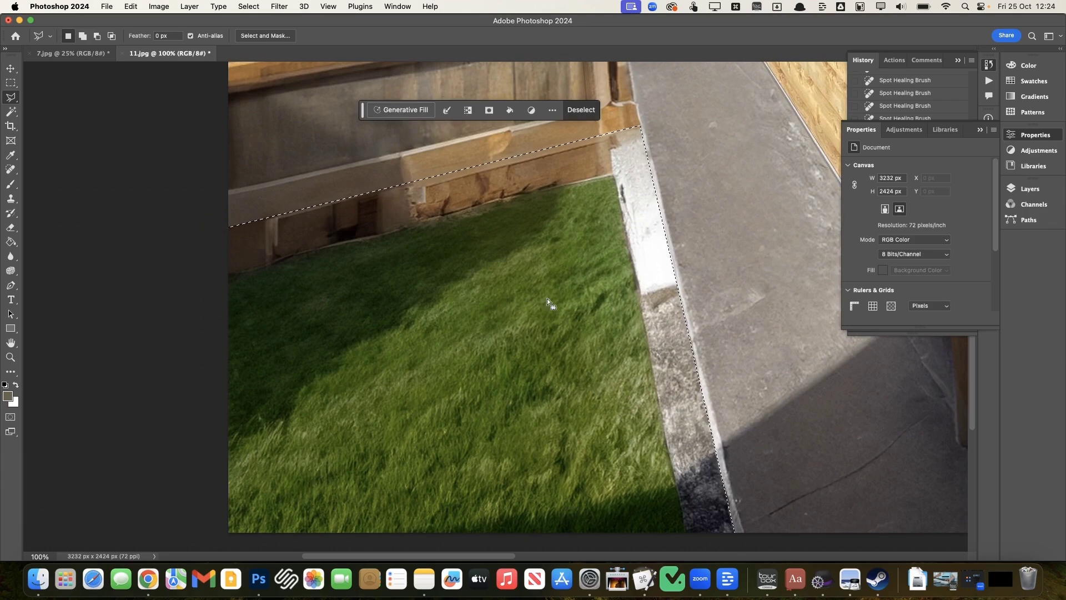
Add a sliver along the concrete path's edge to the lawn selection.
key("shift")
left_click(642, 128, "shift")
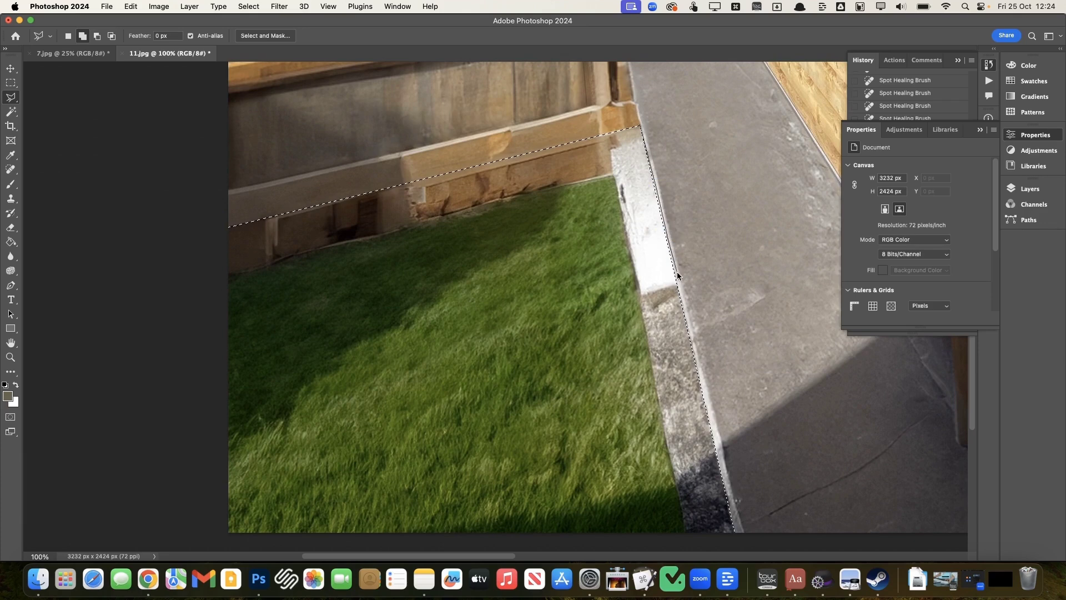
left_click(691, 332)
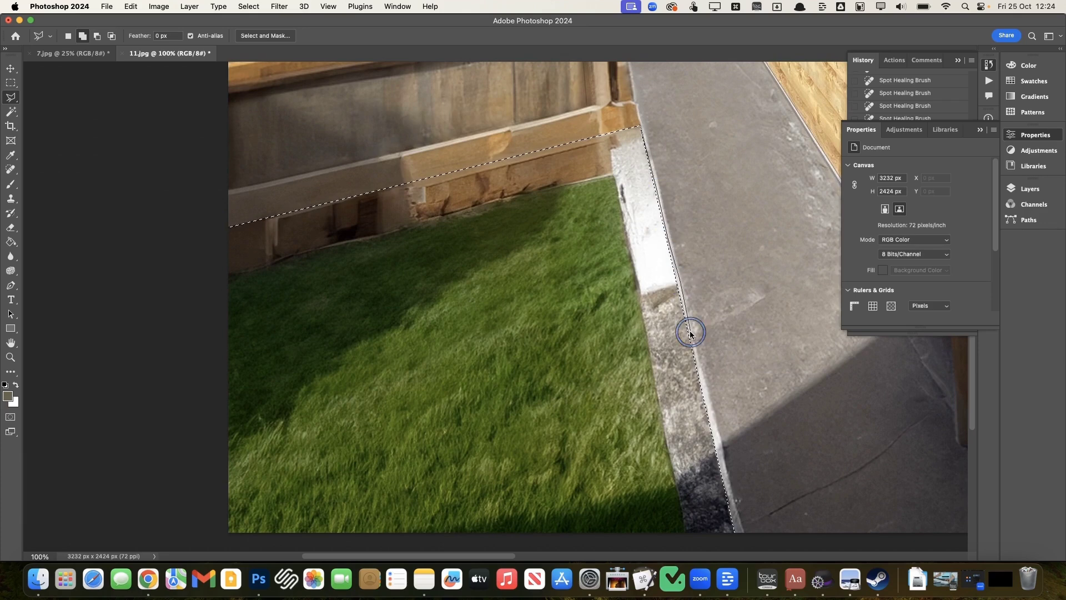
left_click(516, 404)
double_click(530, 261)
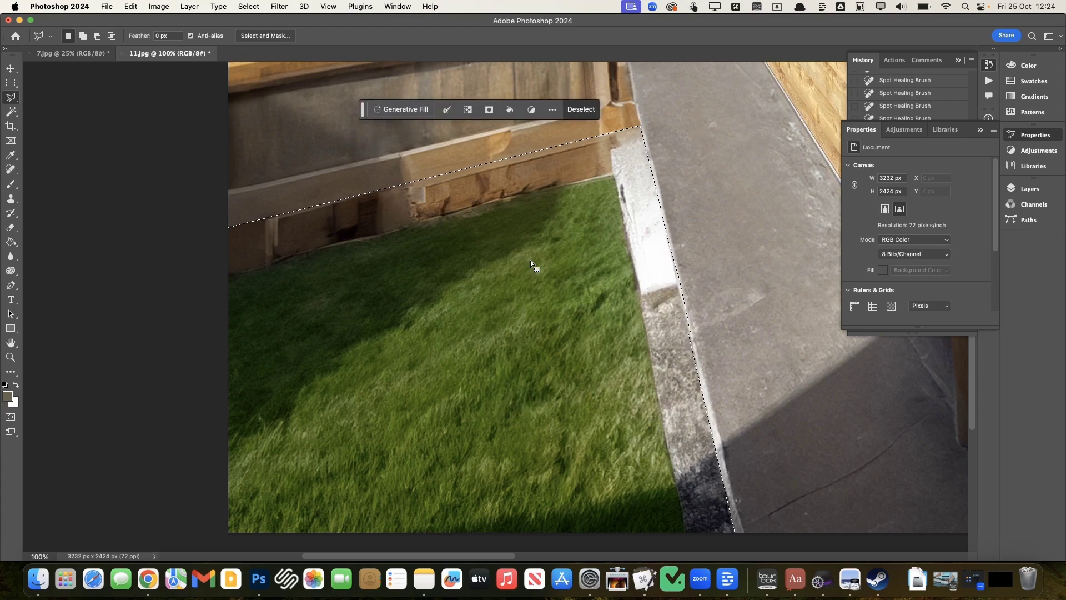
Set up the Clone Stamp with an 80 px brush and sample shaded grass from the lawn.
scroll(547, 386, "down", 3)
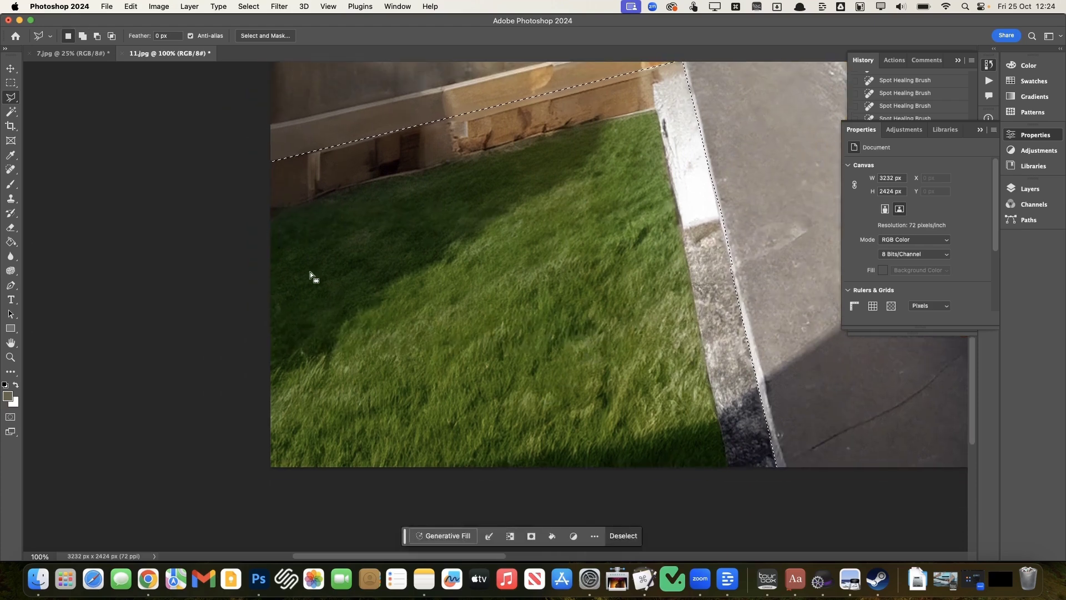
key("s")
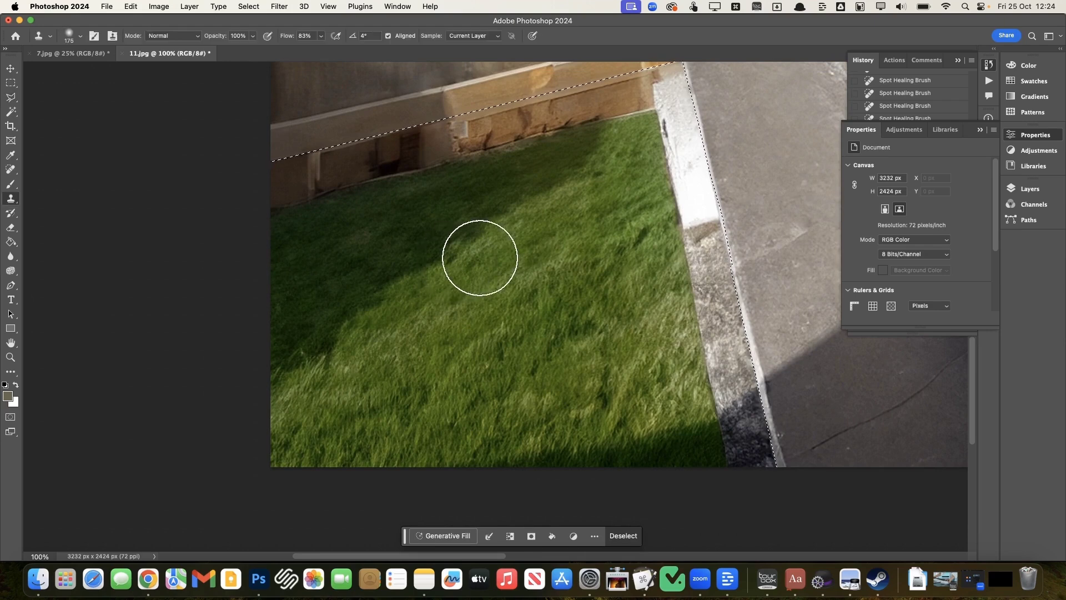
left_click(452, 244, "alt")
mouse_move(355, 194)
left_mouse_down()
mouse_move(335, 183)
mouse_move(296, 201)
left_mouse_up()
key("super+z")
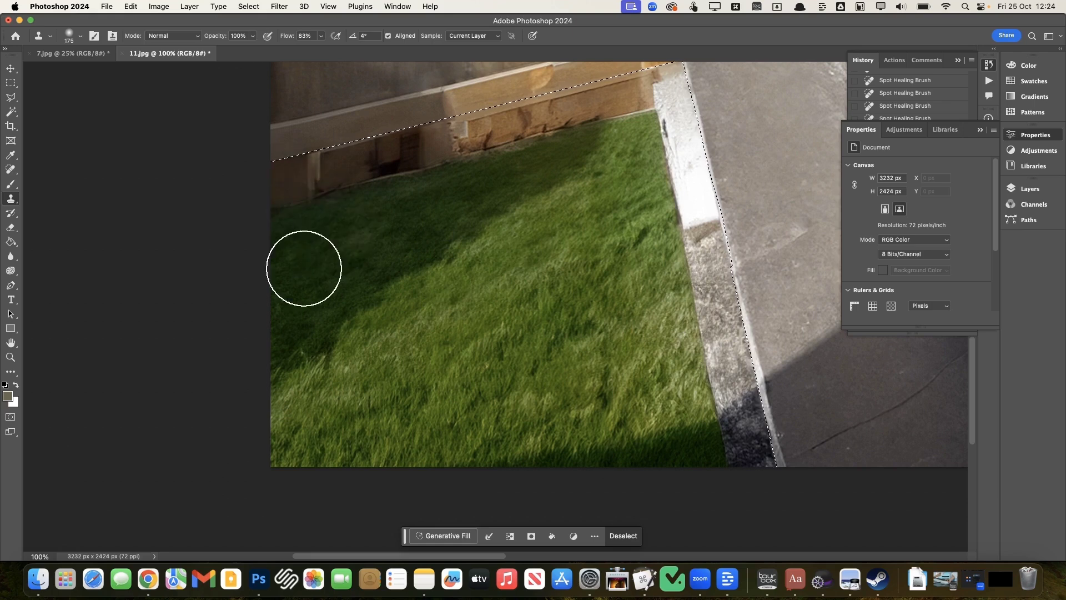
left_click(305, 266)
key("bracketleft")
key("bracketleft")
key("bracketleft")
key("bracketleft")
key("super+z")
key("bracketleft")
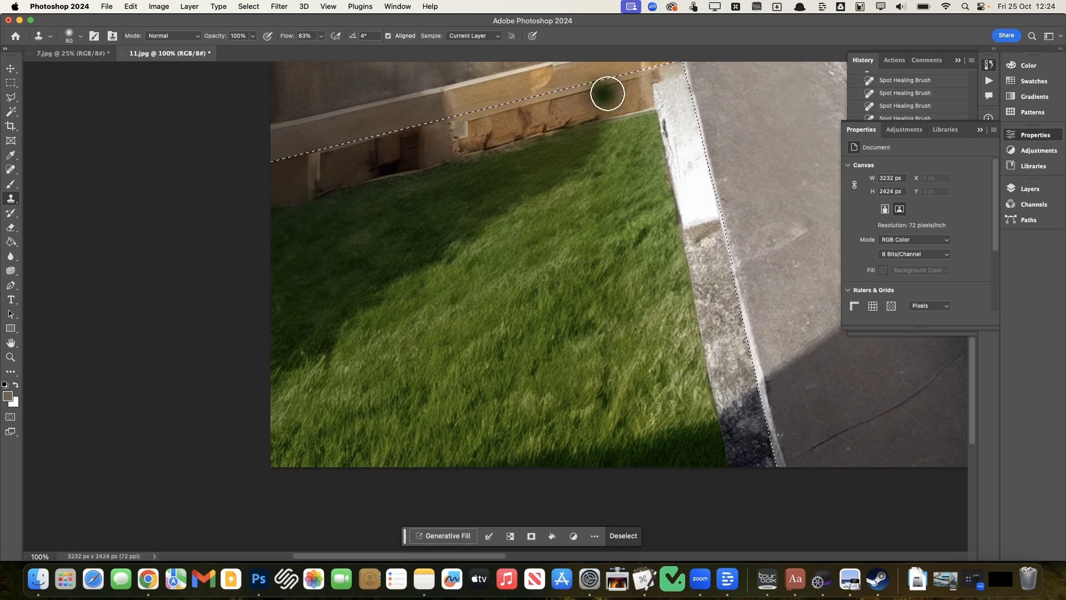
Clone shaded grass over the lowest fence boards inside the selection, sampling fresh areas of the lawn along the way.
mouse_move(474, 140)
left_mouse_down()
mouse_move(502, 162)
mouse_move(519, 125)
left_mouse_up()
left_click(331, 244, "alt")
left_click_drag(461, 158, 496, 110)
left_click(328, 232, "alt")
left_click_drag(406, 182, 406, 135)
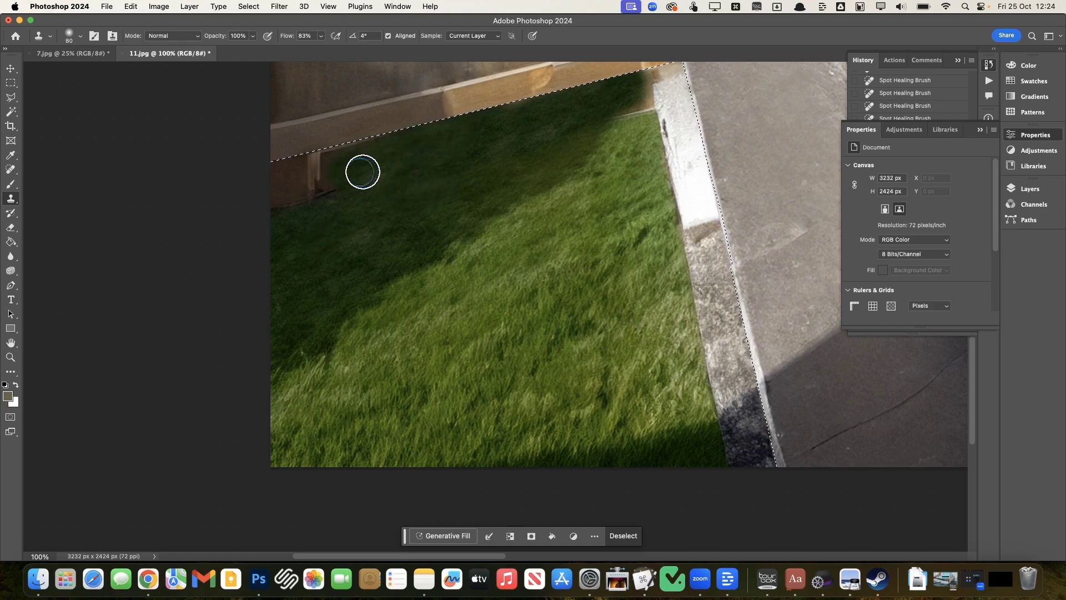
mouse_move(336, 146)
left_mouse_down()
mouse_move(265, 180)
mouse_move(343, 181)
left_mouse_up()
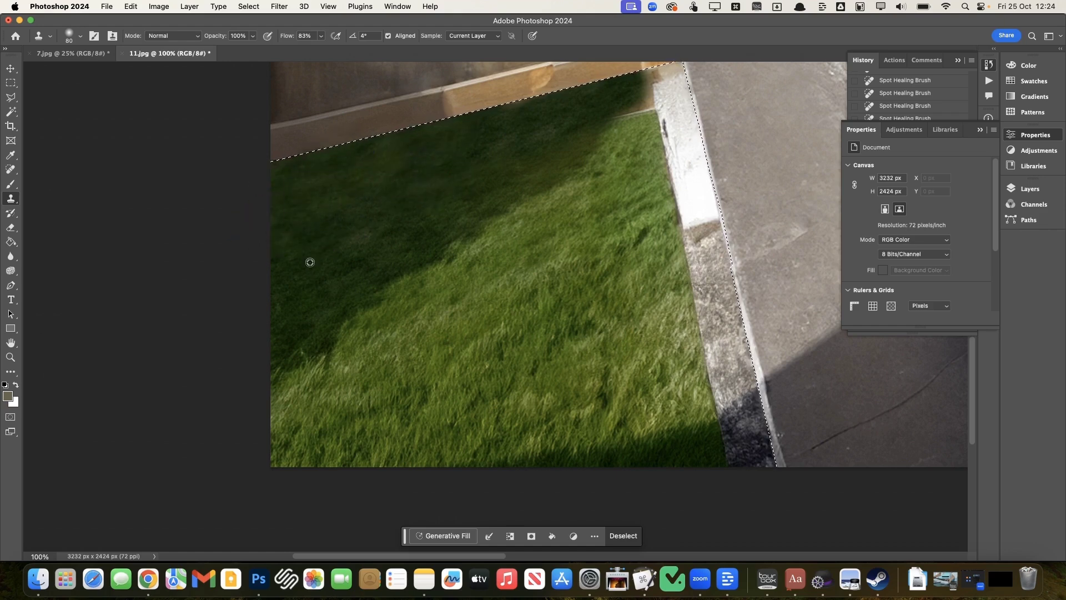
Clone dark grass over the remaining fence board in the lawn's corner between the fence and the concrete path.
scroll(466, 299, "right", 5)
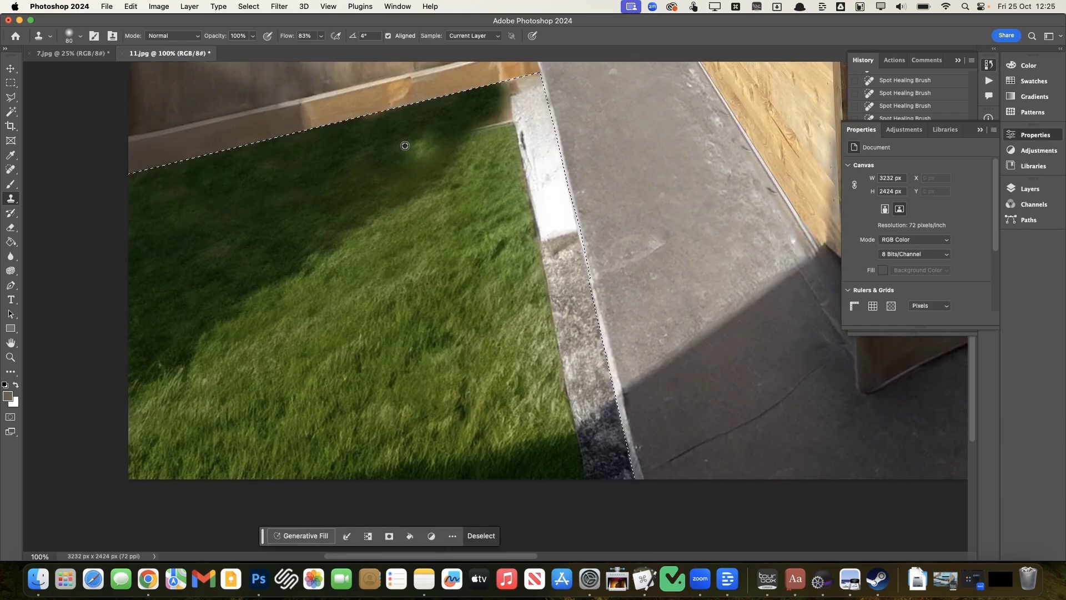
left_click_drag(405, 146, 394, 136)
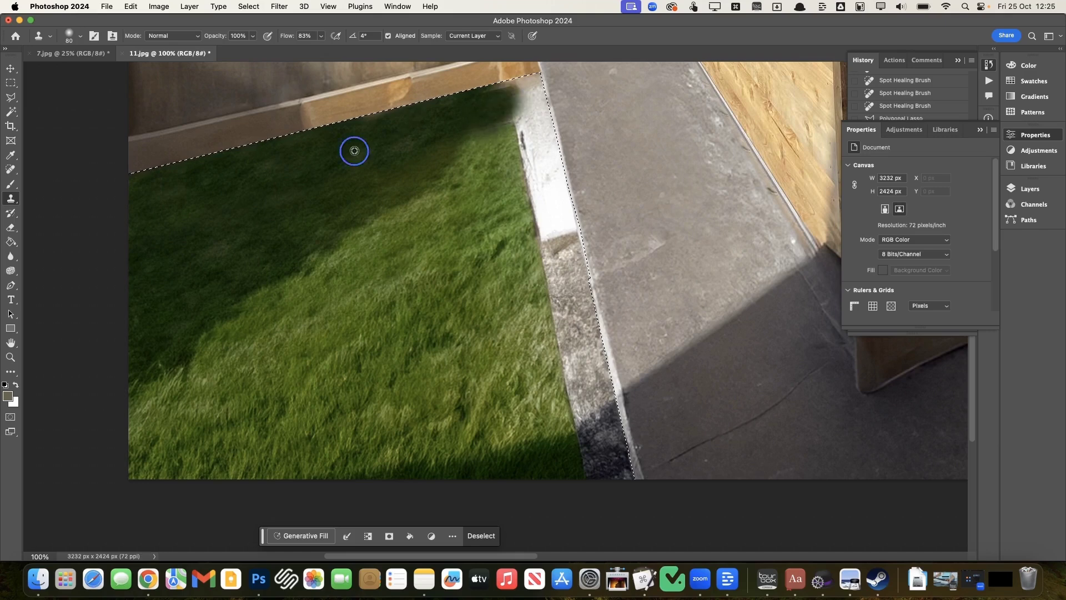
left_click(532, 75)
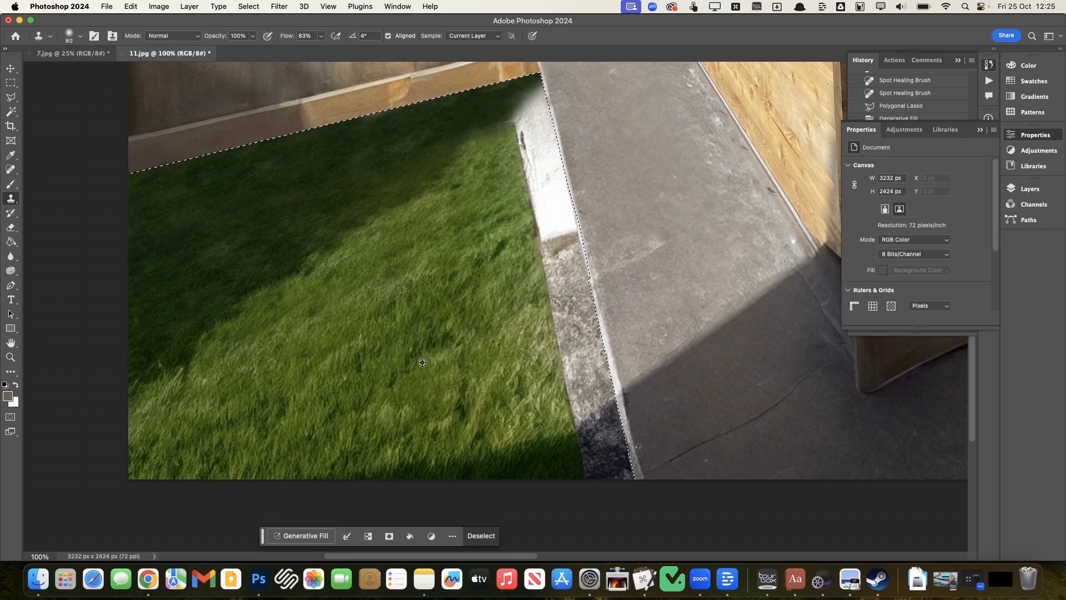
Clone grass over the rough, darker part of the edging strip beside the path, using shaded grass at the photo's lower edge.
mouse_move(572, 326)
left_mouse_down()
mouse_move(602, 381)
mouse_move(548, 364)
mouse_move(517, 402)
left_mouse_up()
mouse_move(604, 403)
left_mouse_down()
mouse_move(489, 474)
mouse_move(603, 462)
mouse_move(611, 441)
left_mouse_up()
left_click(488, 469, "alt")
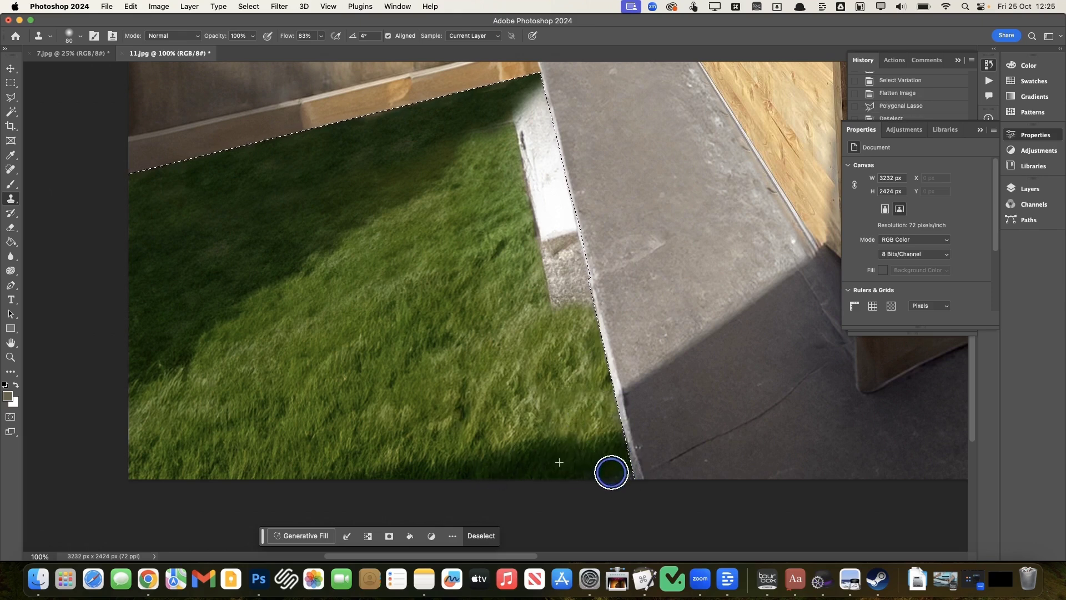
Clone grass over the rest of the edging strip, including the white block up to the fence corner, and clear the selection.
left_click(443, 362, "alt")
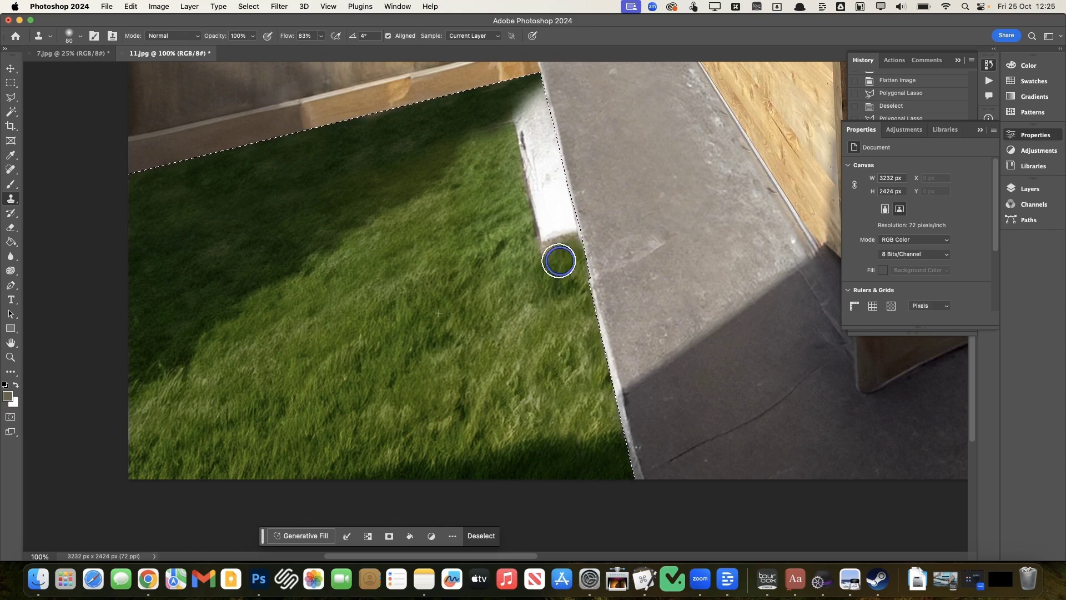
left_click_drag(564, 220, 555, 216)
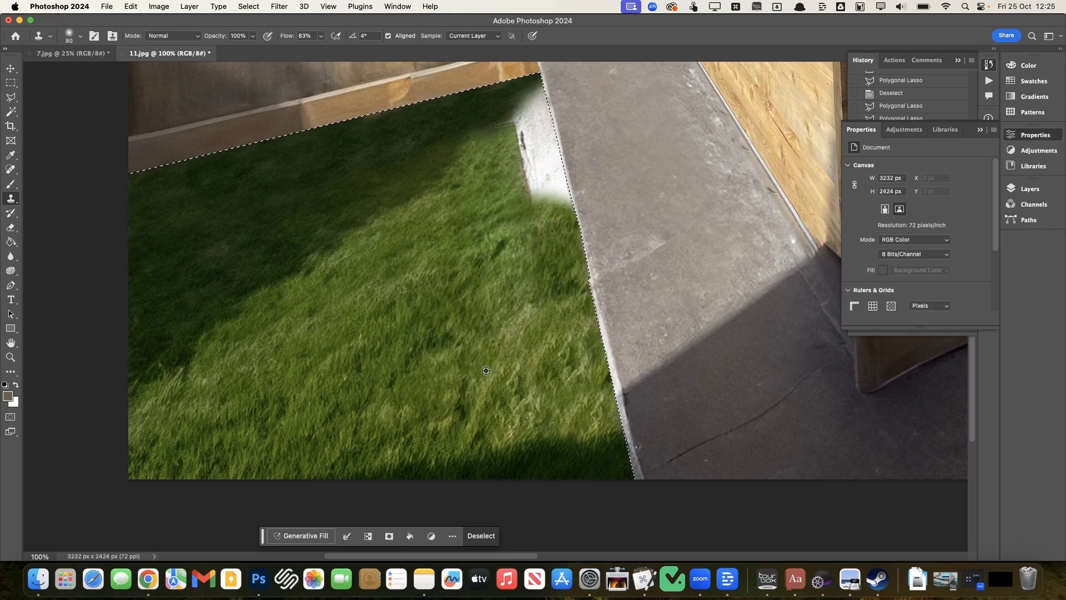
left_click_drag(553, 296, 565, 292)
left_click_drag(558, 233, 528, 251)
left_click_drag(526, 196, 541, 177)
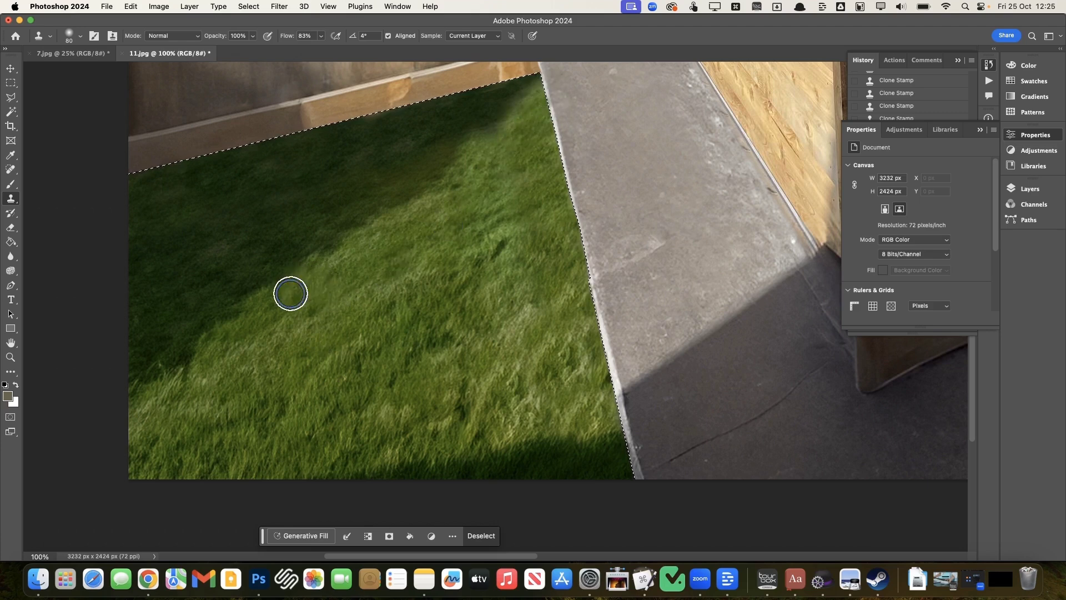
left_click(236, 391, "alt")
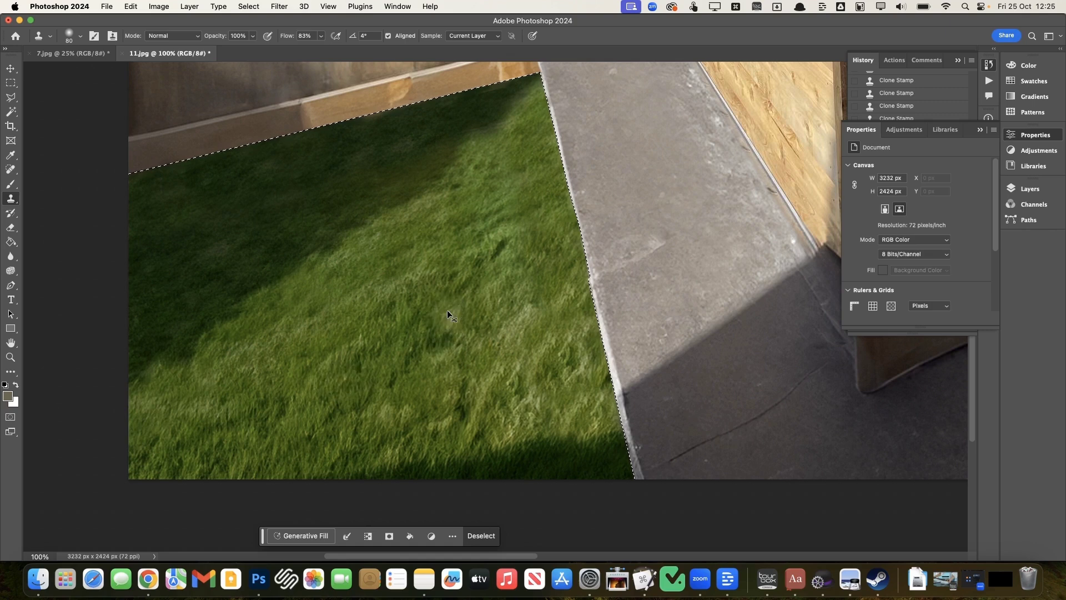
scroll(447, 310, "down", 10)
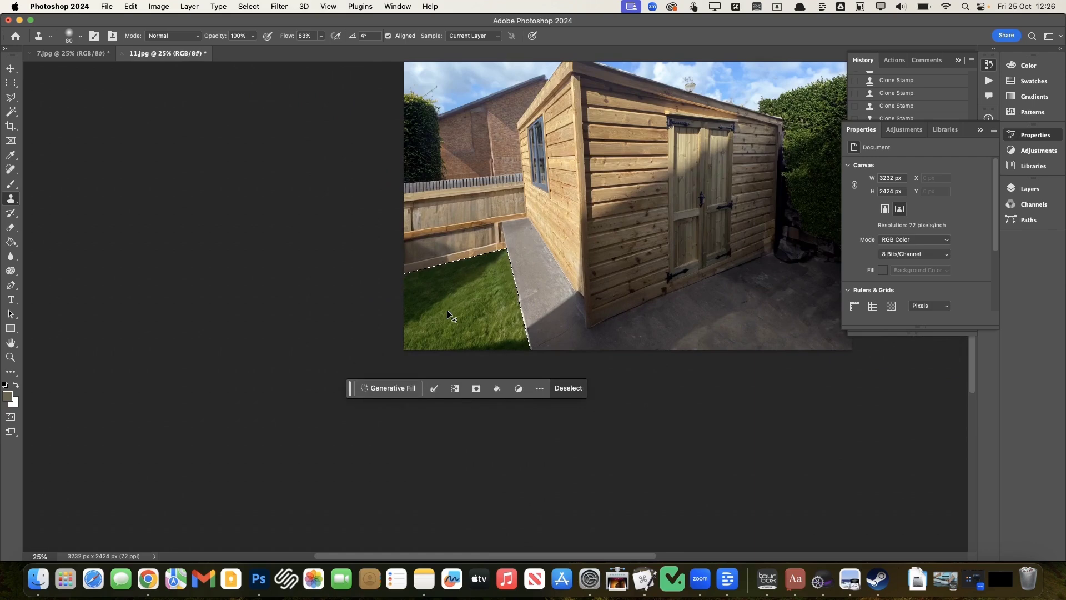
key("super+d")
Roughen the straight lawn edge along the shaded fence rail by cloning grass over it with a 25 px brush.
scroll(448, 311, "right", 5)
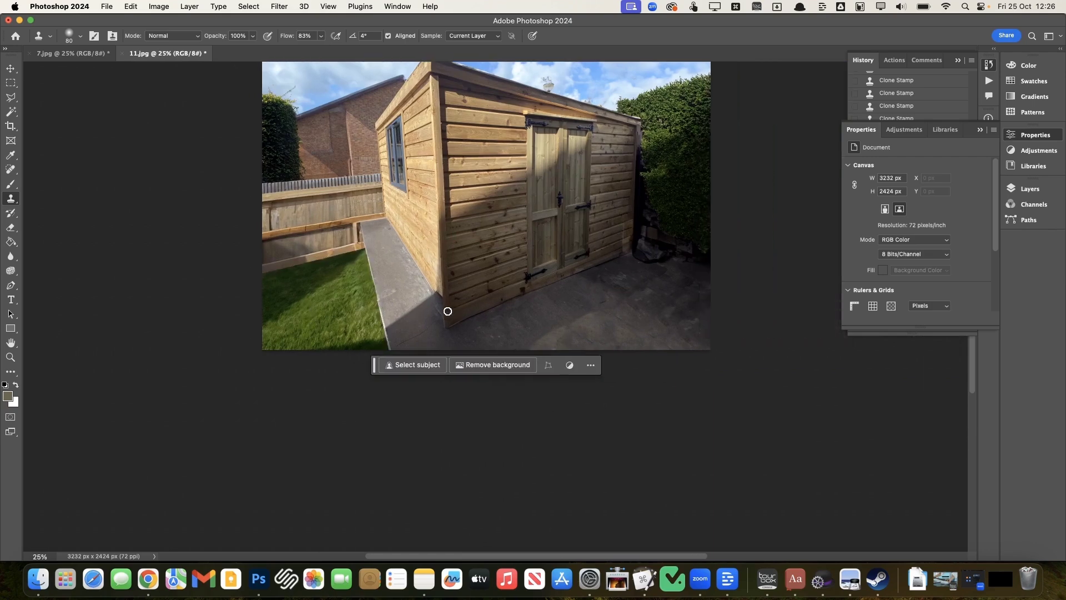
scroll(448, 311, "up", 2)
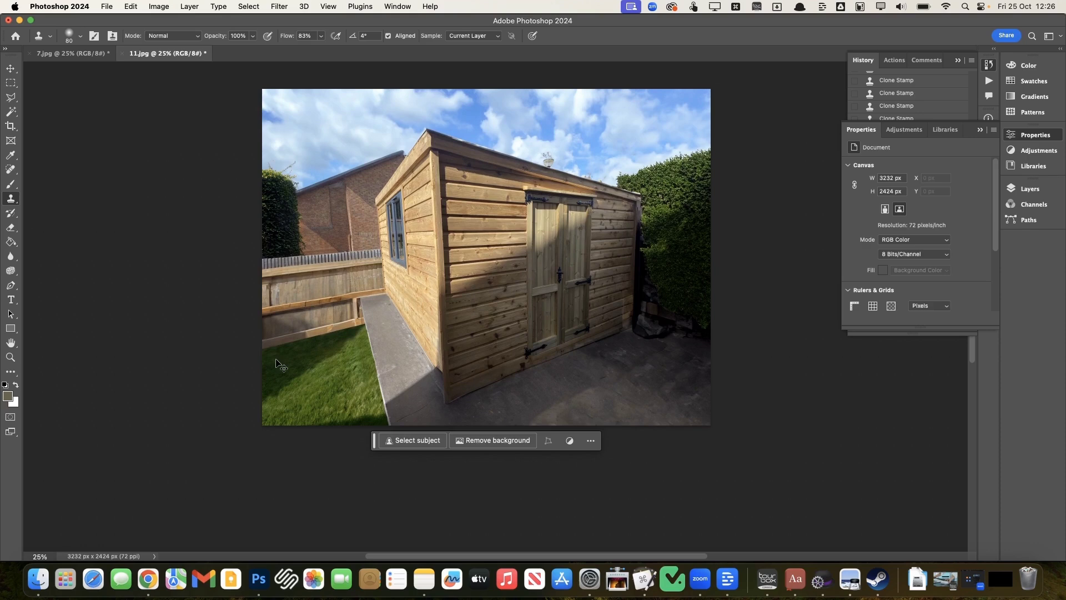
scroll(276, 363, "up", 5)
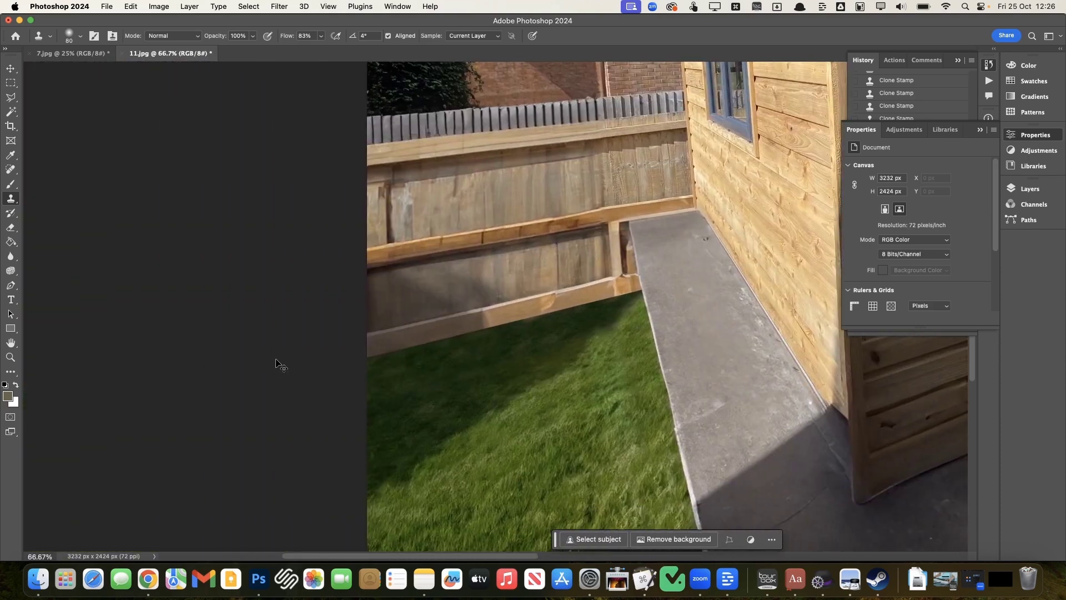
scroll(276, 362, "up", 8)
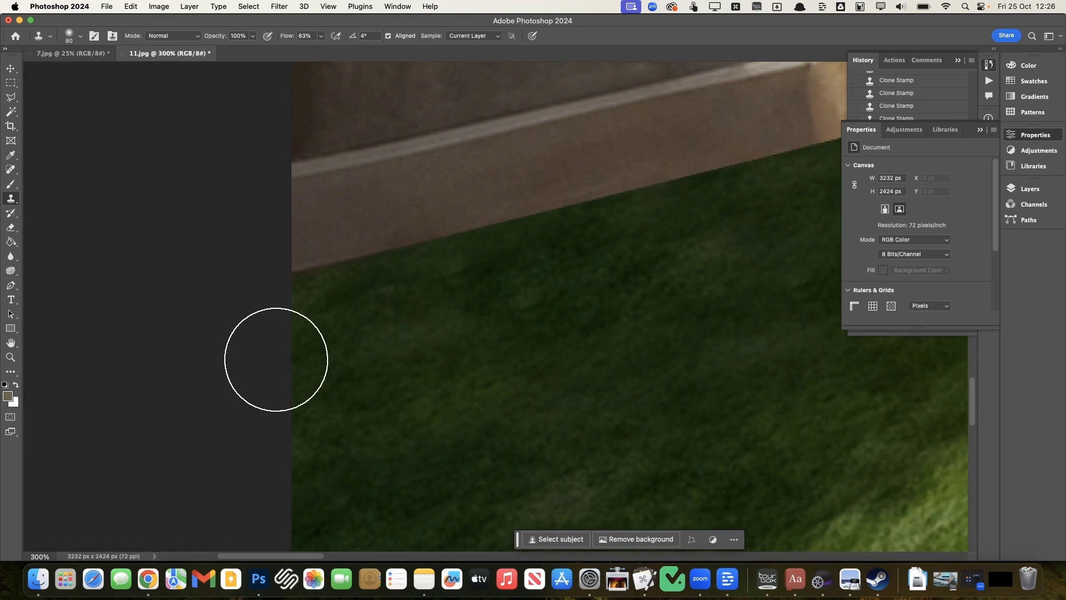
key("bracketleft")
key("bracketleft")
key("bracketleft")
key("bracketleft")
key("bracketleft")
key("bracketleft")
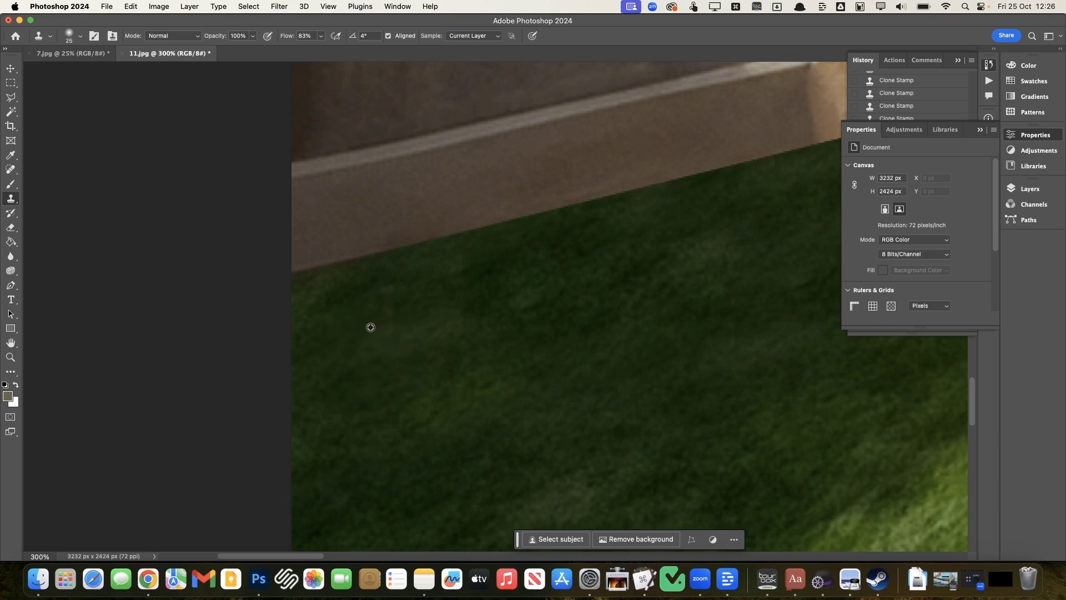
mouse_move(302, 277)
left_mouse_down()
mouse_move(524, 229)
mouse_move(470, 241)
mouse_move(511, 236)
mouse_move(763, 160)
left_mouse_up()
Continue the uneven cloned grass edge along the sunlit fence rail as far as the concrete path.
scroll(763, 160, "right", 10)
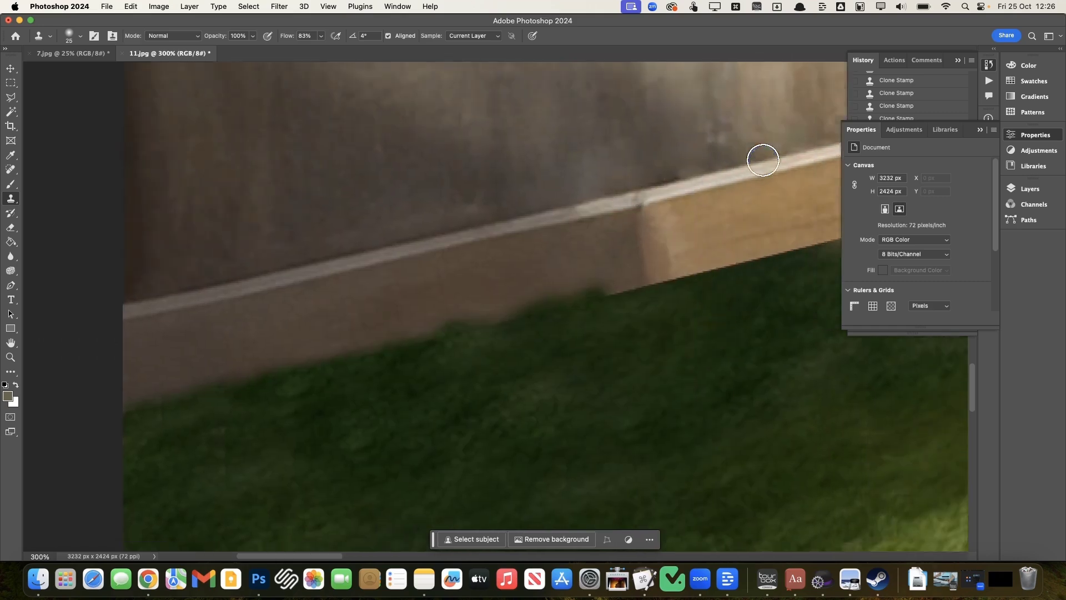
mouse_move(502, 231)
left_mouse_down()
mouse_move(431, 266)
mouse_move(318, 295)
mouse_move(633, 216)
mouse_move(520, 249)
mouse_move(640, 228)
mouse_move(671, 213)
mouse_move(531, 286)
mouse_move(600, 216)
mouse_move(775, 181)
left_mouse_up()
left_click(532, 286, "alt")
scroll(775, 181, "right", 5)
scroll(775, 181, "up", 2)
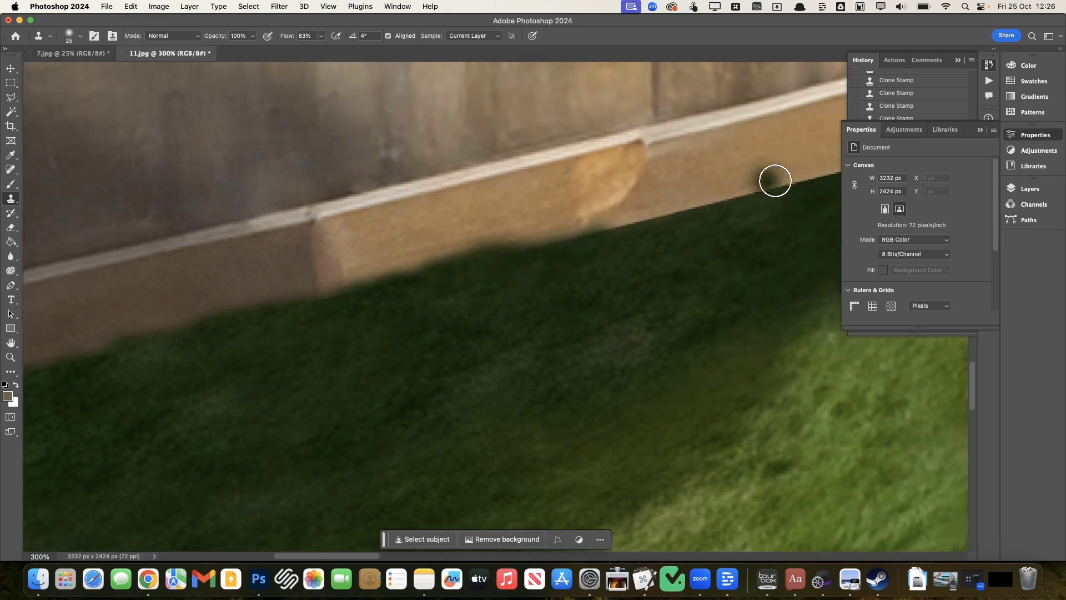
mouse_move(467, 295)
left_mouse_down()
mouse_move(564, 267)
mouse_move(625, 265)
mouse_move(629, 253)
mouse_move(585, 257)
mouse_move(742, 222)
left_mouse_up()
scroll(744, 222, "right", 5)
scroll(744, 222, "up", 2)
mouse_move(575, 272)
left_mouse_down()
mouse_move(752, 222)
mouse_move(420, 303)
left_mouse_up()
scroll(603, 427, "down", 10)
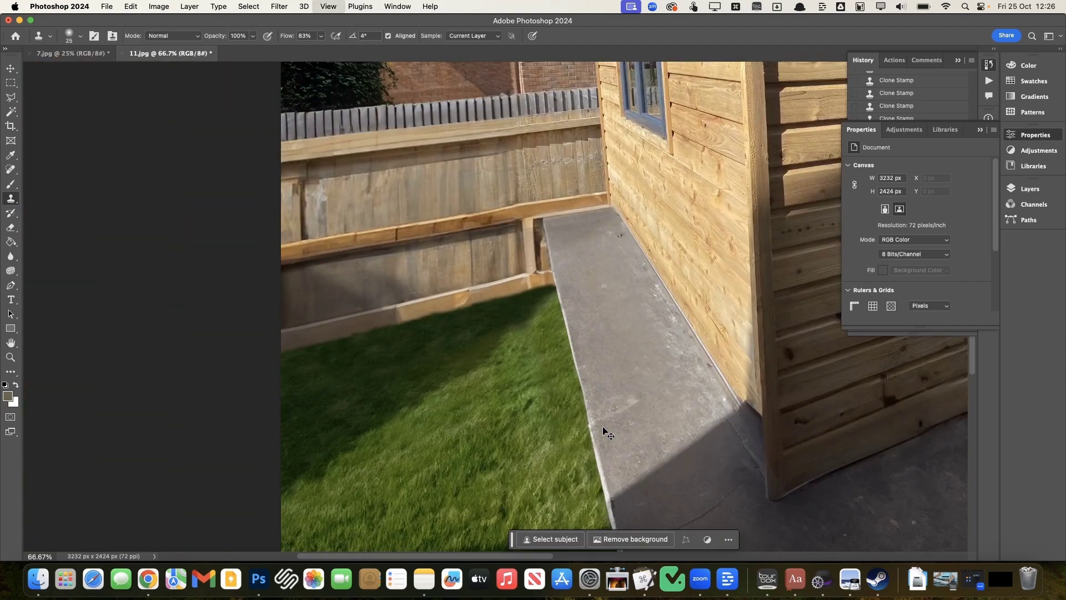
scroll(608, 433, "down", 1)
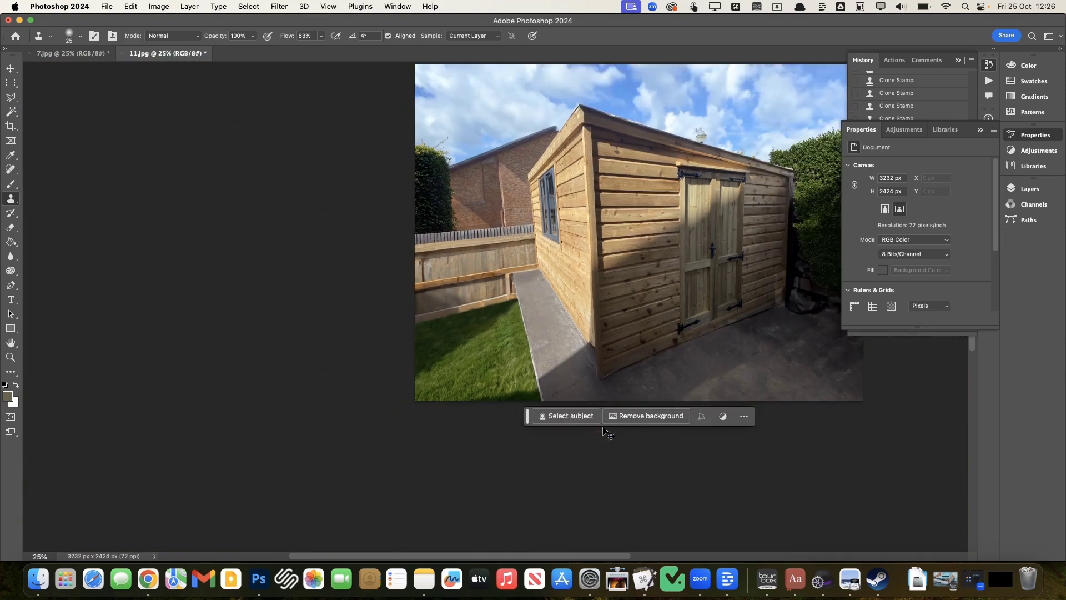
scroll(603, 427, "right", 2)
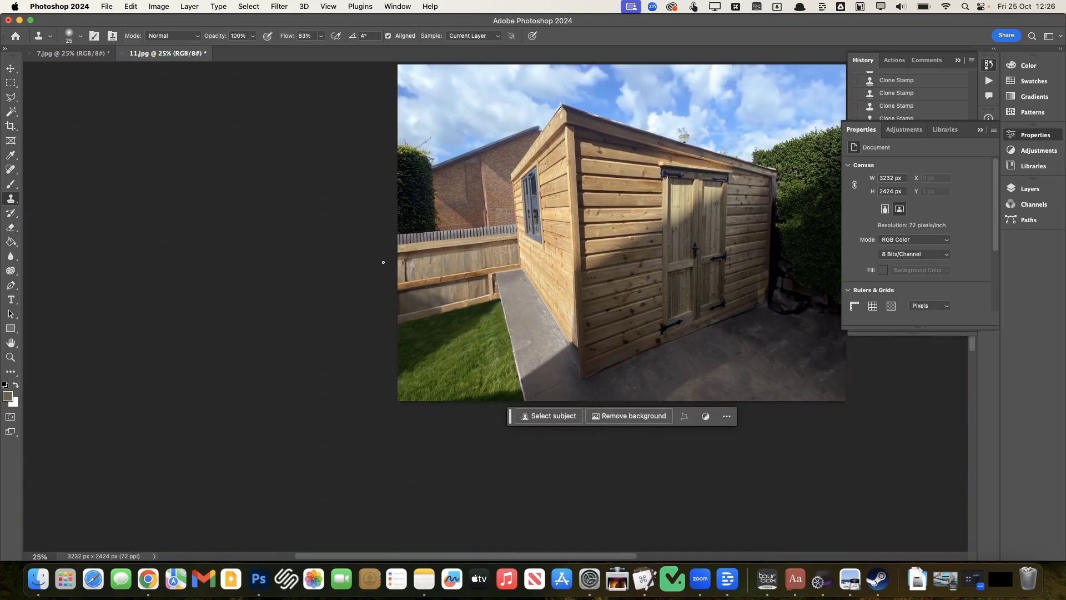
Retouch marks on the brick gable wall behind the fence with the Spot Healing Brush.
key("j")
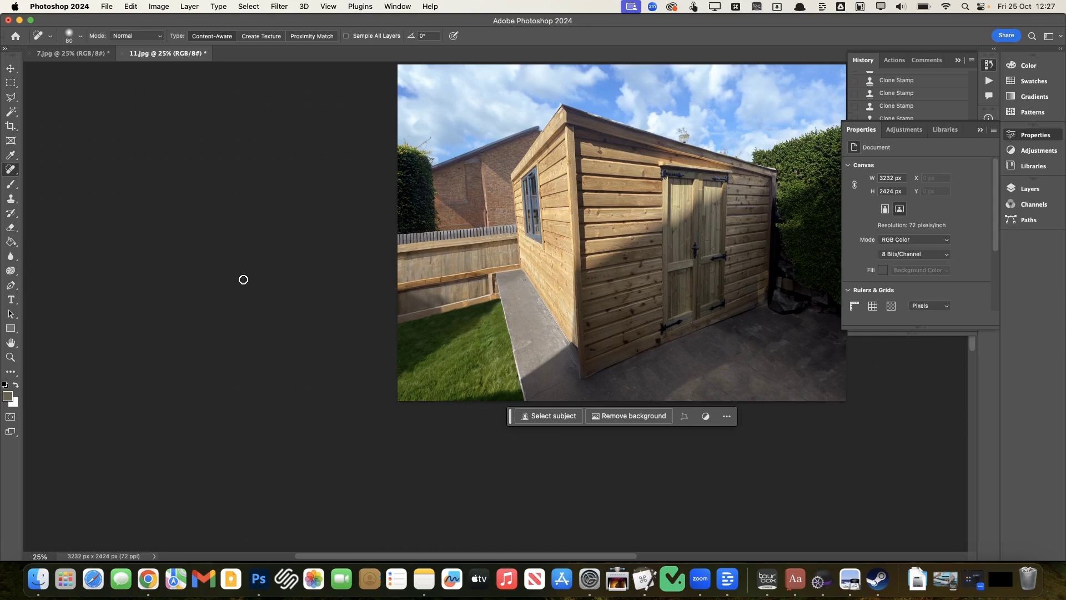
scroll(243, 280, "right", 5)
scroll(244, 279, "up", 3)
scroll(244, 279, "right", 1)
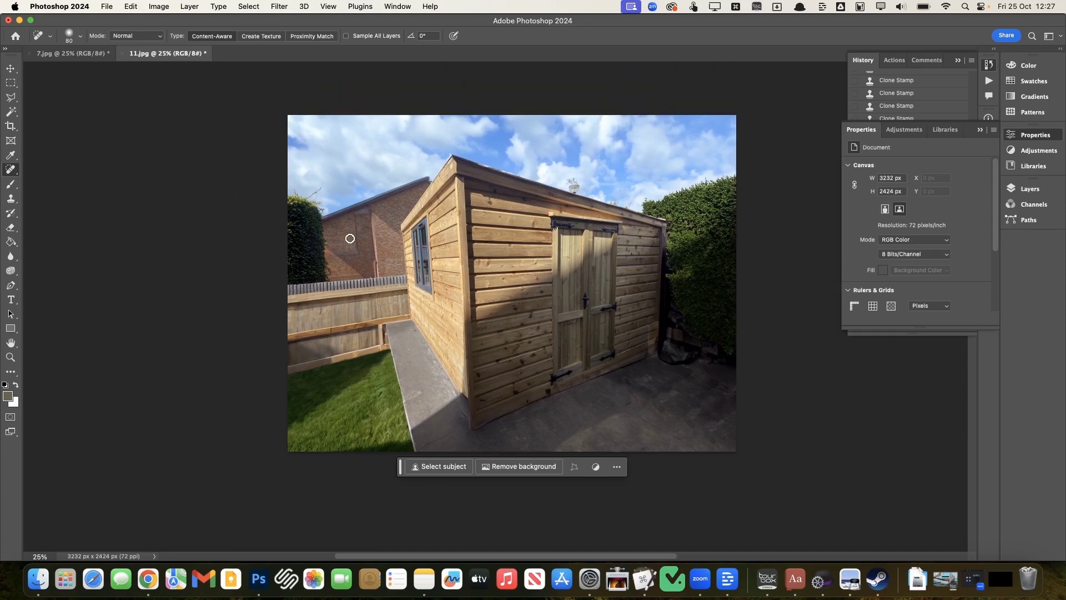
mouse_move(356, 216)
left_mouse_down()
mouse_move(358, 254)
mouse_move(332, 257)
left_mouse_up()
left_click_drag(362, 214, 364, 208)
scroll(416, 318, "right", 5)
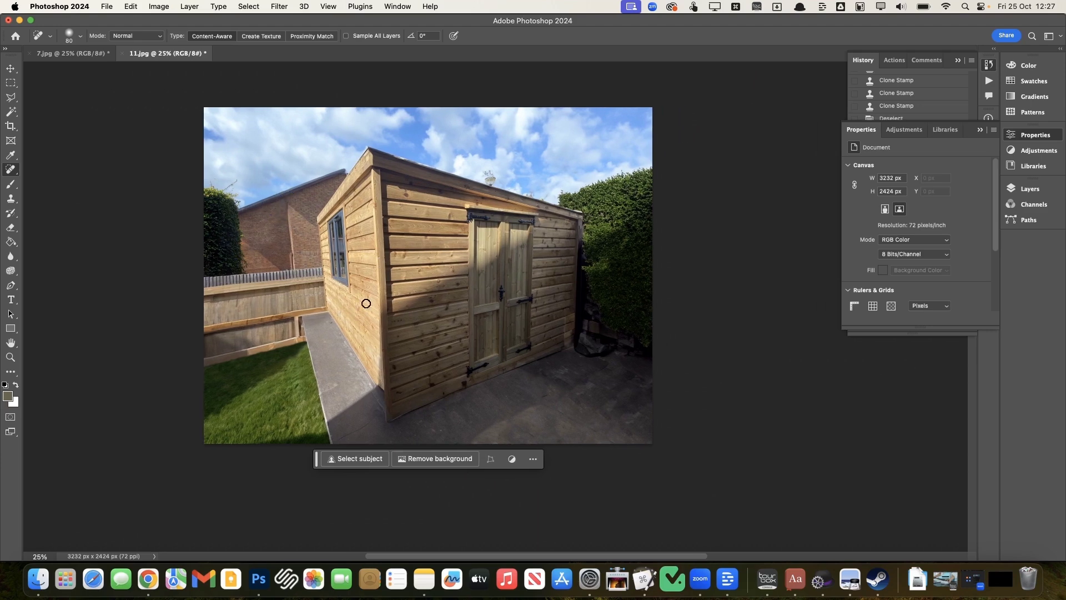
Spot-heal the top of the hedge beside the brick wall and the sky just above the shed roof.
scroll(342, 127, "up", 3)
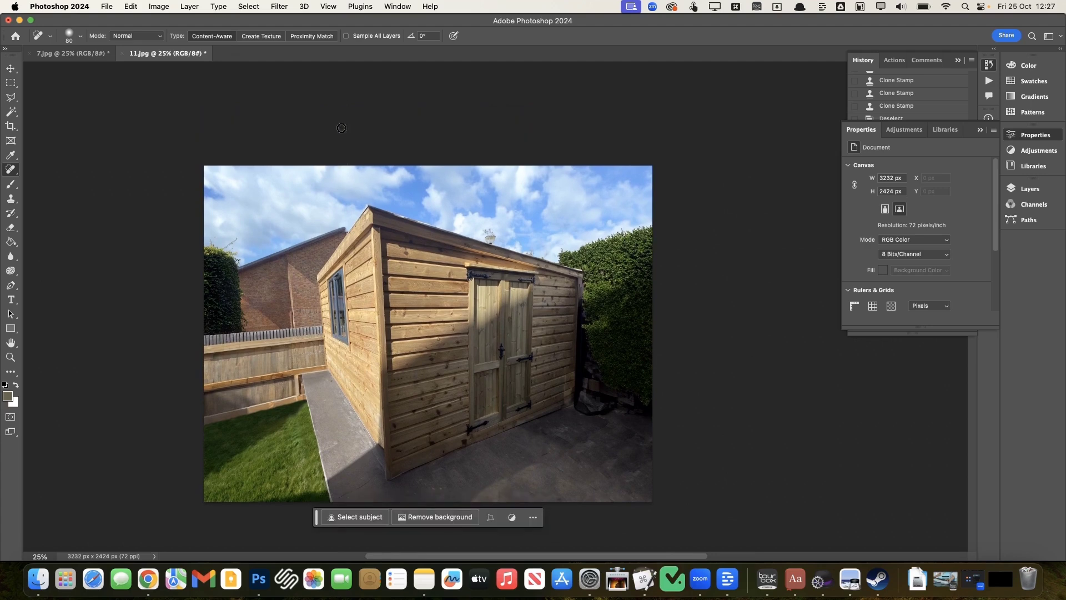
scroll(338, 201, "up", 1)
mouse_move(237, 249)
left_mouse_down()
mouse_move(210, 250)
mouse_move(230, 254)
mouse_move(221, 253)
left_mouse_up()
scroll(319, 204, "right", 3)
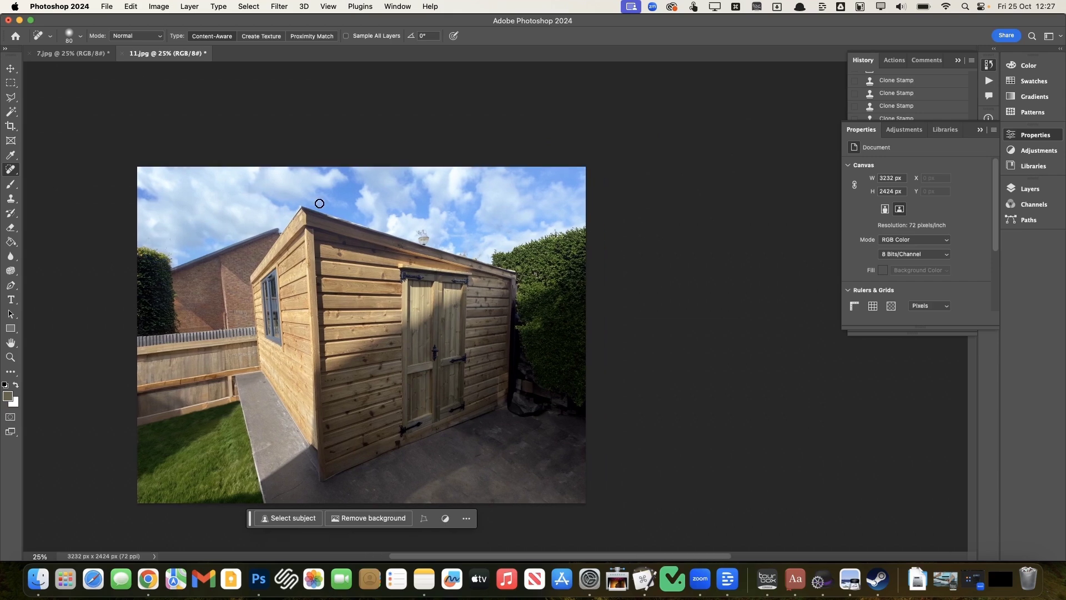
left_click_drag(425, 223, 421, 234)
scroll(586, 341, "down", 5)
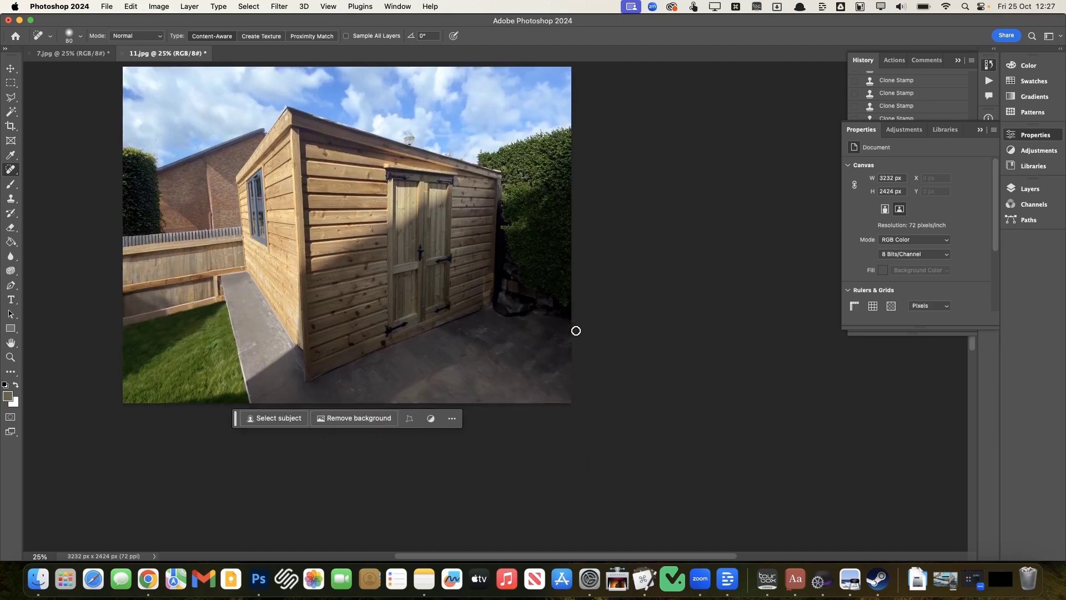
scroll(576, 330, "left", 3)
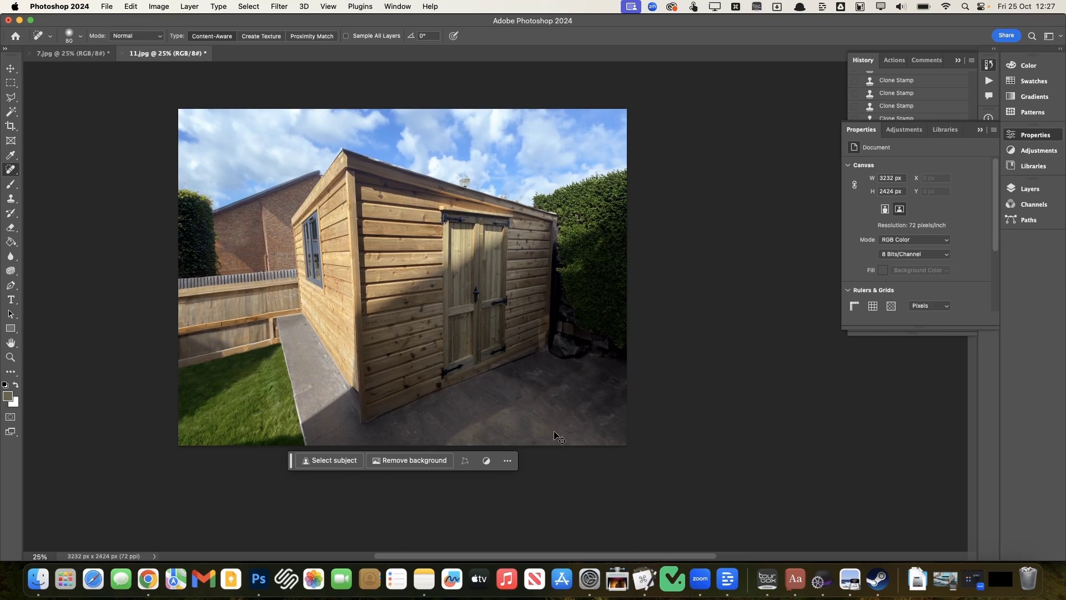
key("super+l")
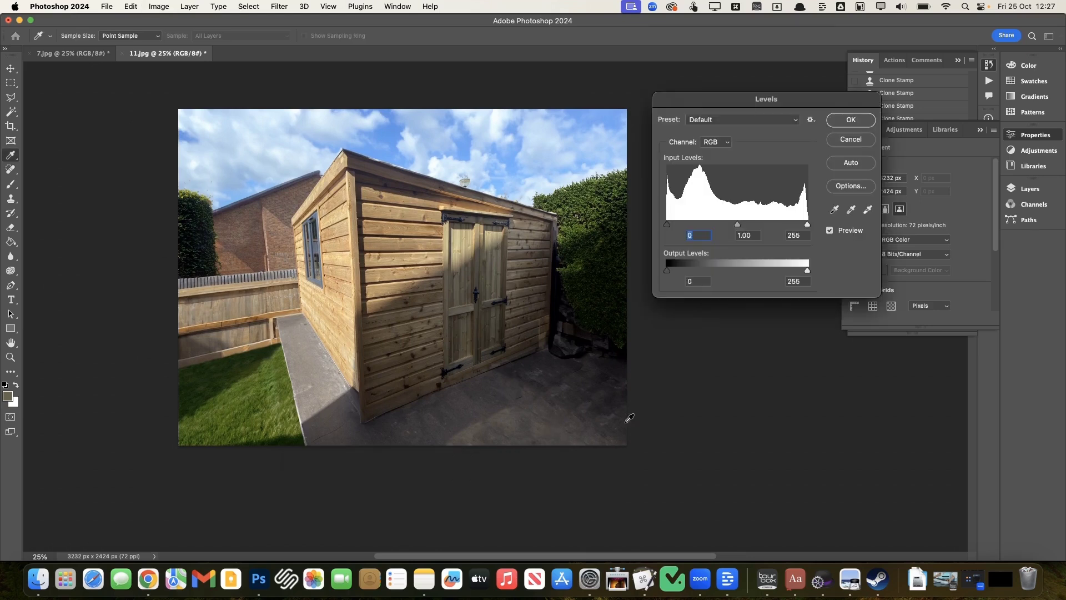
left_click(855, 141)
left_click(279, 6)
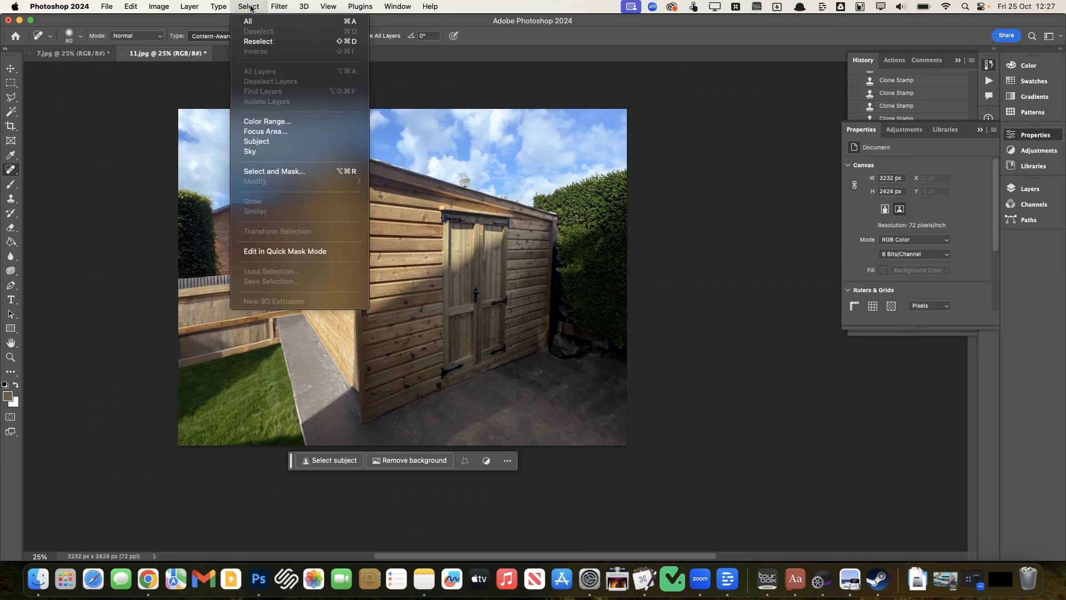
mouse_move(180, 7)
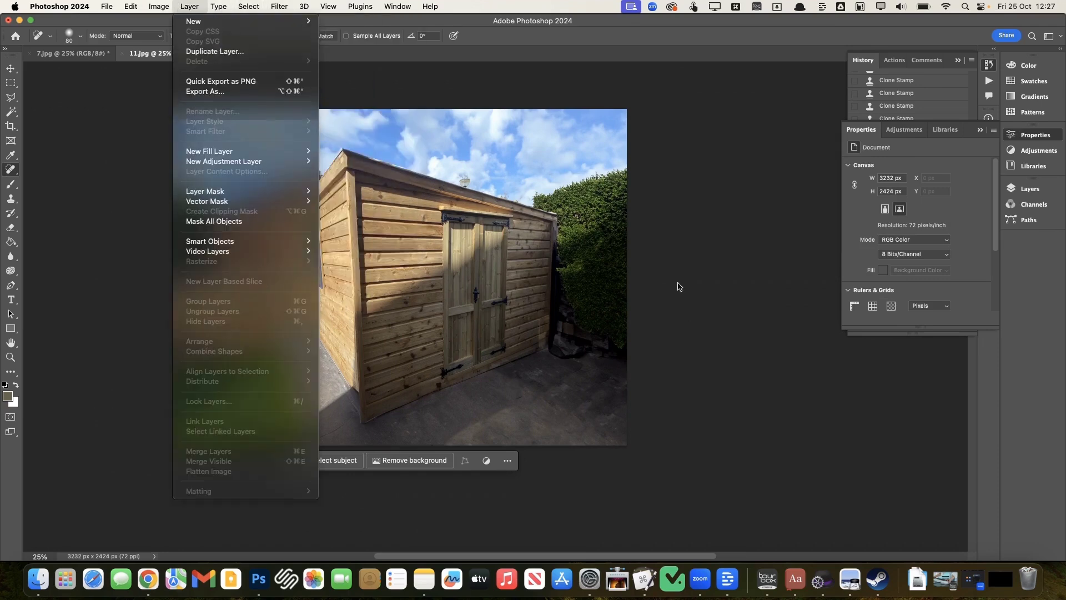
Adjust the photo's RGB Levels with a midtone value of 1.05 and a slightly raised black point.
left_click(756, 265)
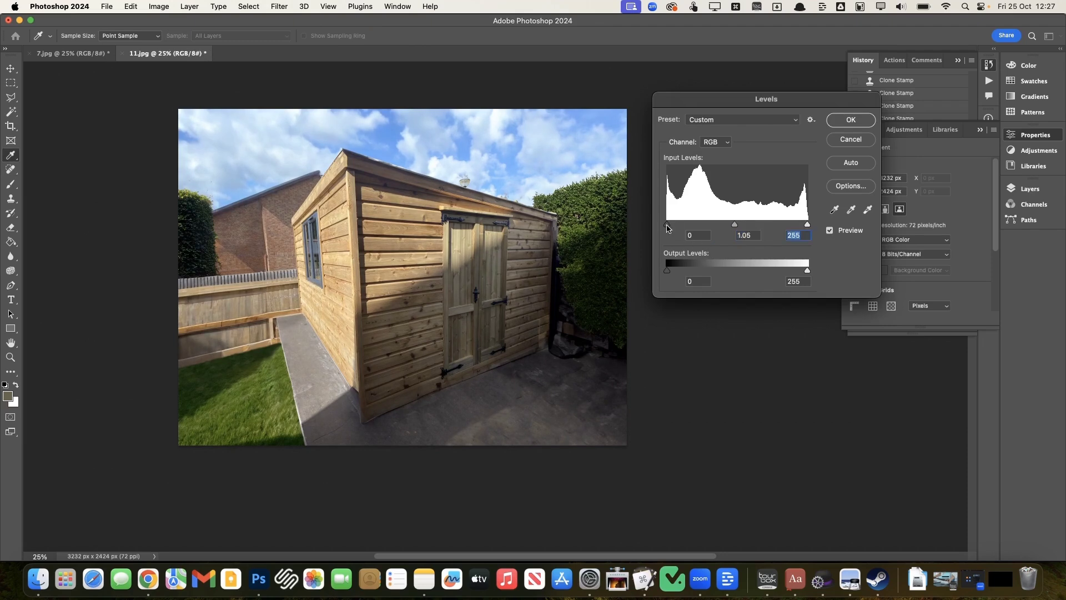
left_click_drag(669, 228, 670, 225)
left_click(870, 121)
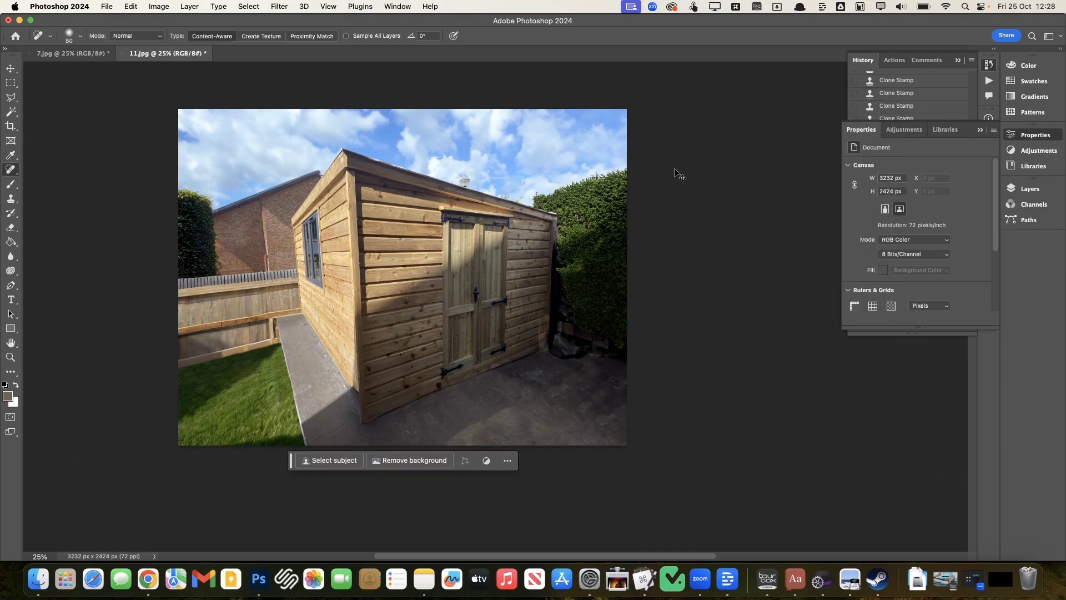
Raise the photo's overall saturation to +6 and apply the Sharpen Edges filter.
key("super+u")
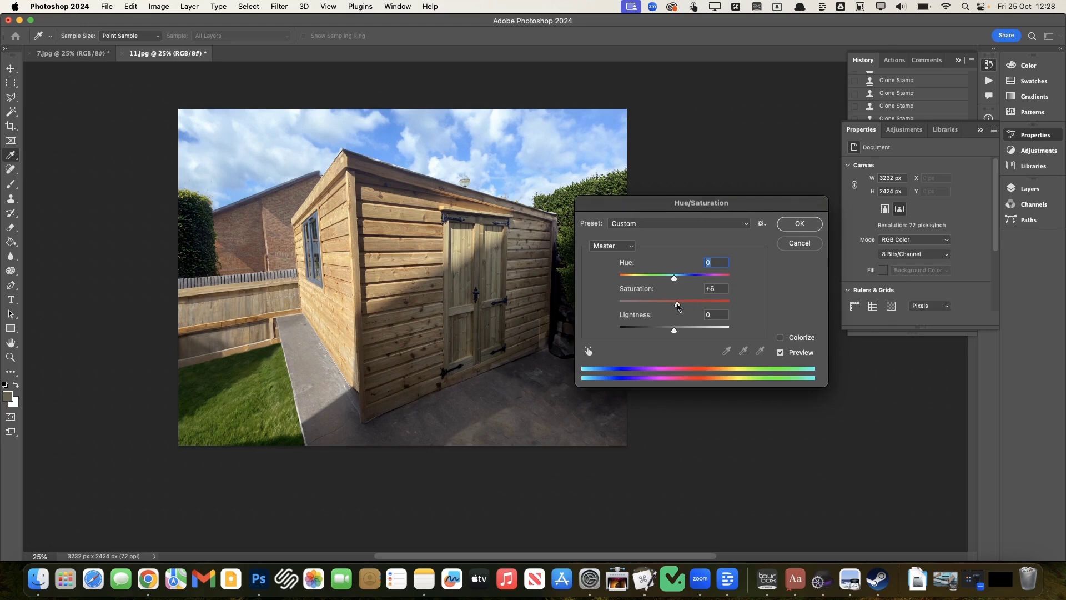
left_click(799, 223)
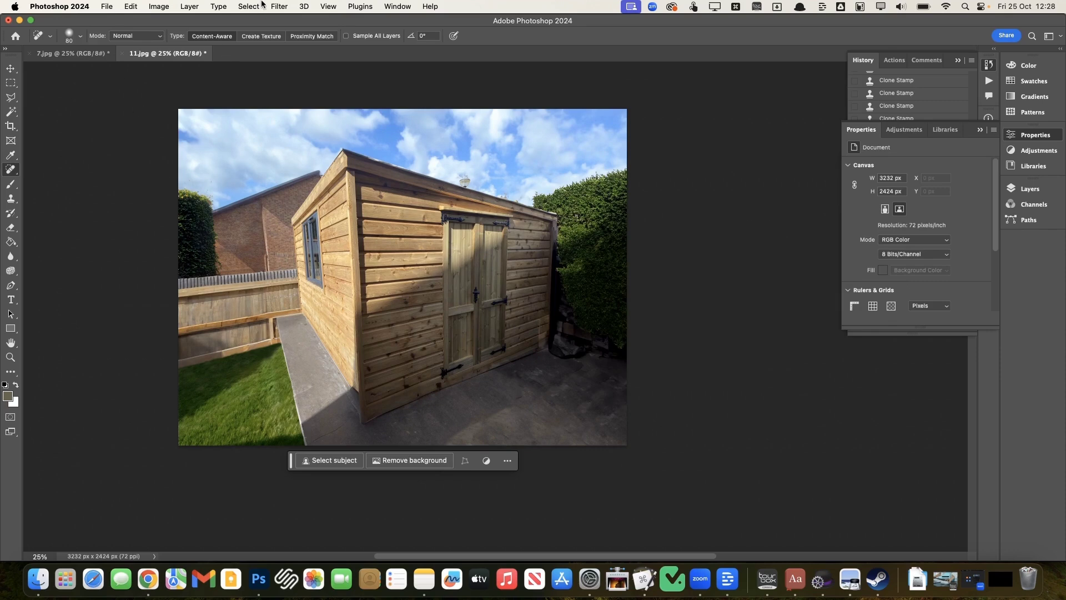
left_click(279, 6)
left_click(347, 52)
key("super+equal")
key("super+equal")
key("super+minus")
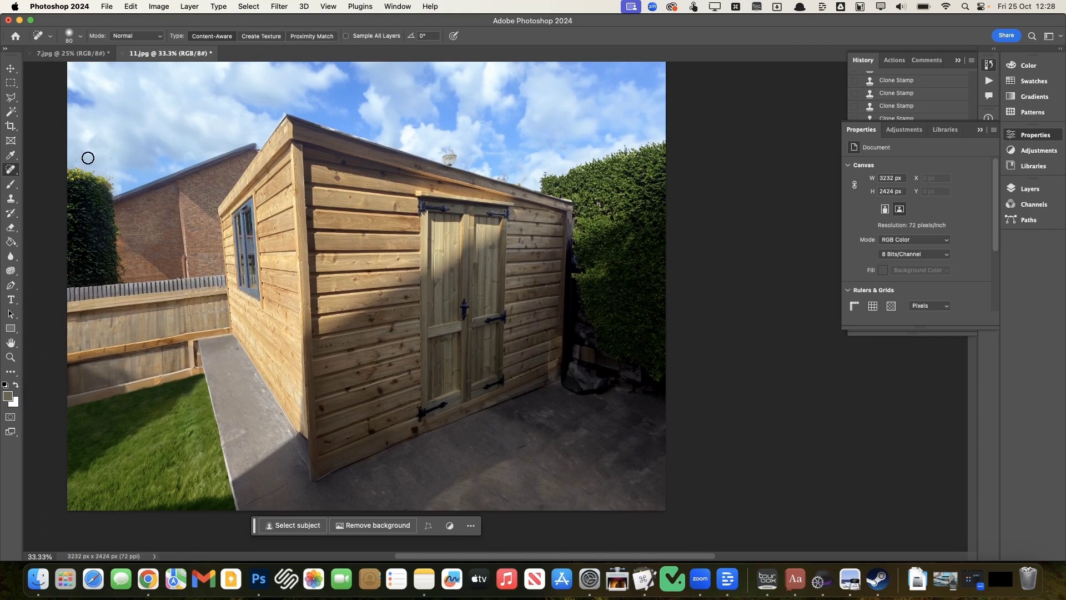
left_click(11, 82)
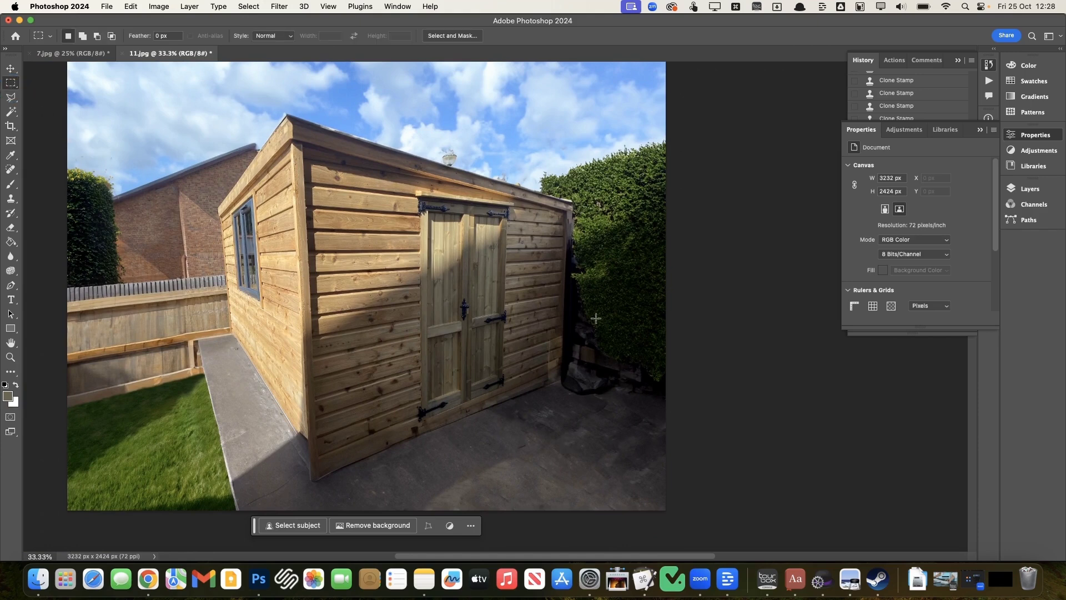
left_click_drag(543, 283, 685, 443)
left_click(685, 442)
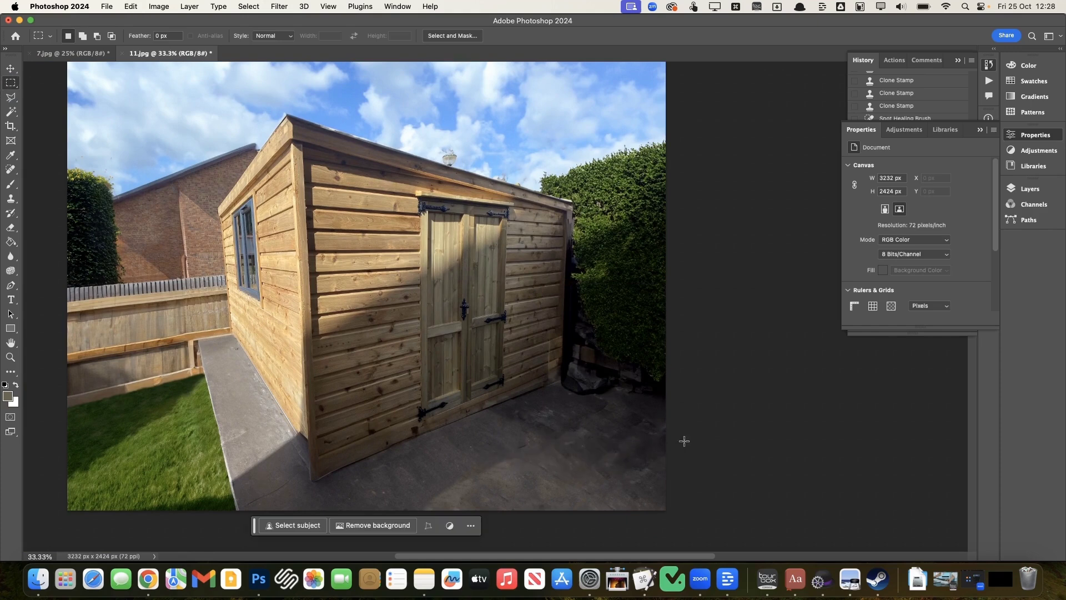
Select the cluttered ground between the shed's far corner and the base of the hedge with the Polygonal Lasso.
left_click(17, 101)
left_click(673, 462)
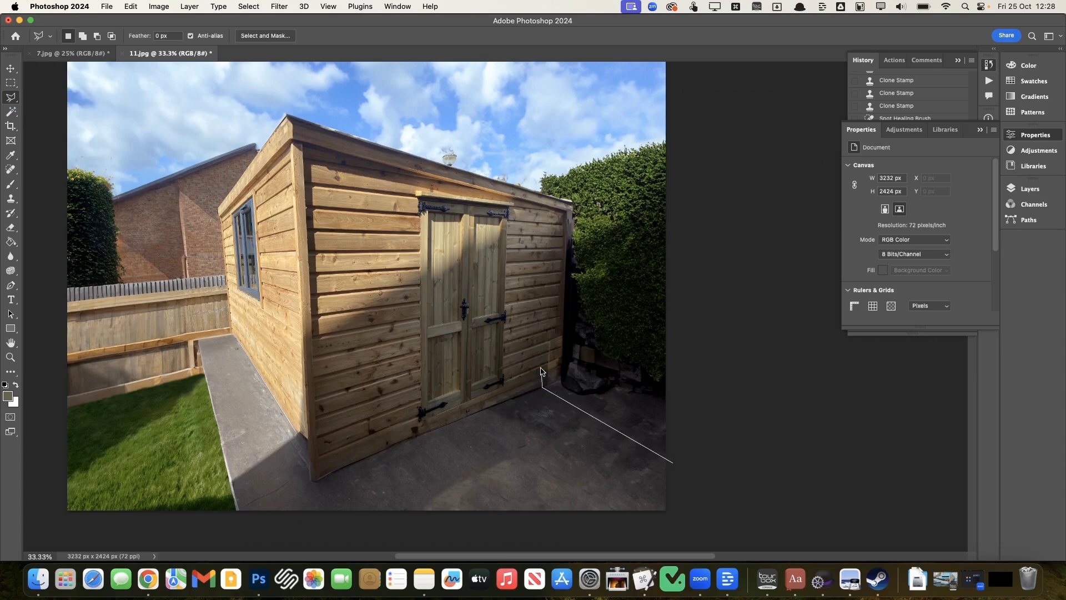
left_click(571, 335)
left_click(732, 367)
left_click(712, 489)
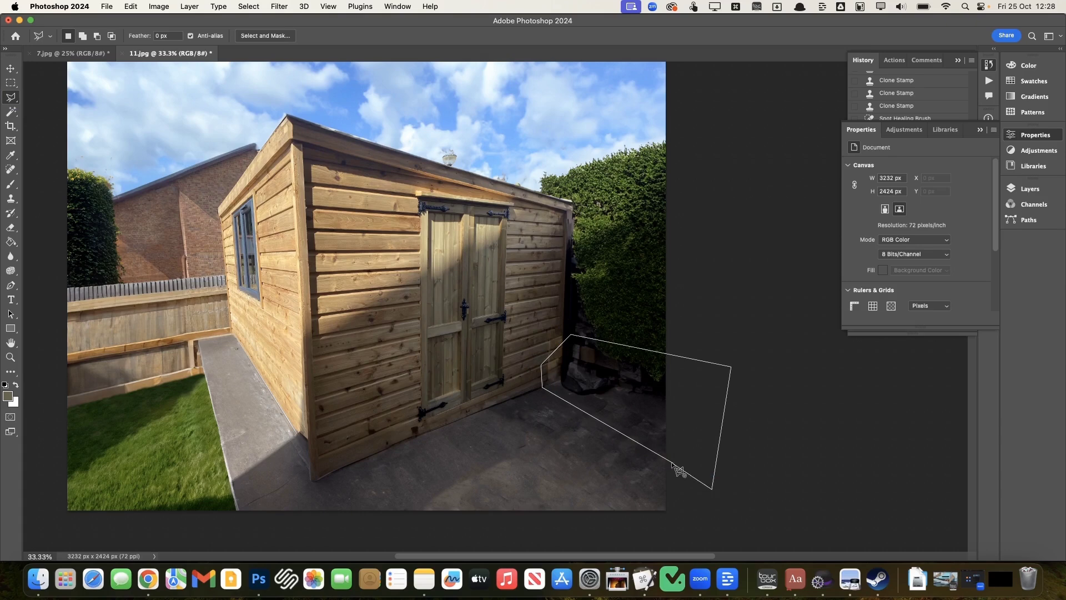
left_click(675, 465)
Generate a "flower bed" in the selected area, compare the variations and keep the first one with timber edging.
left_click(552, 505)
type("flower be")
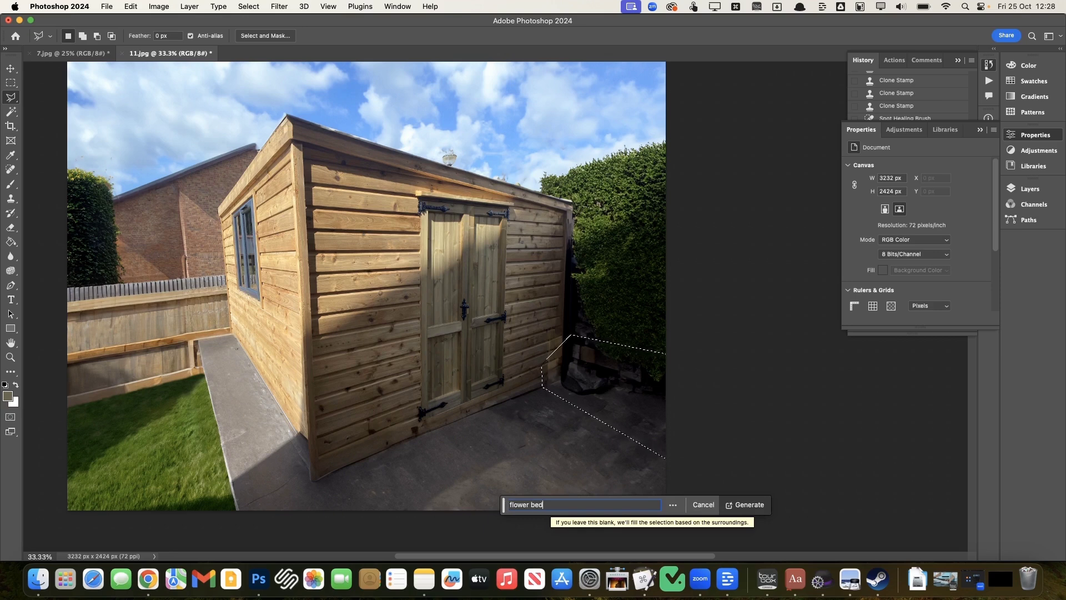
type("d")
key("Return")
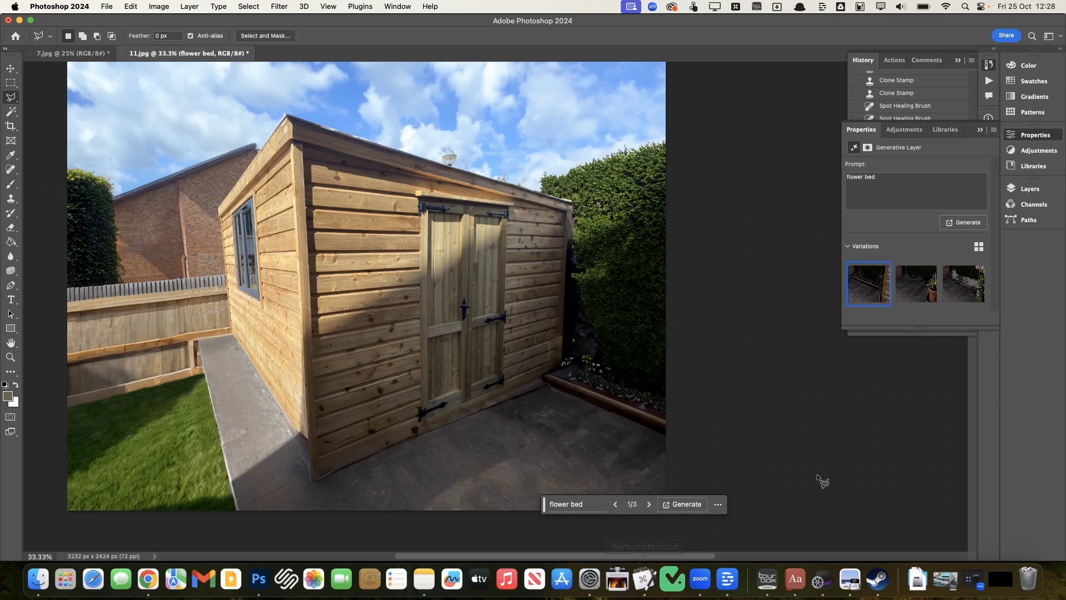
left_click(919, 297)
left_click(963, 284)
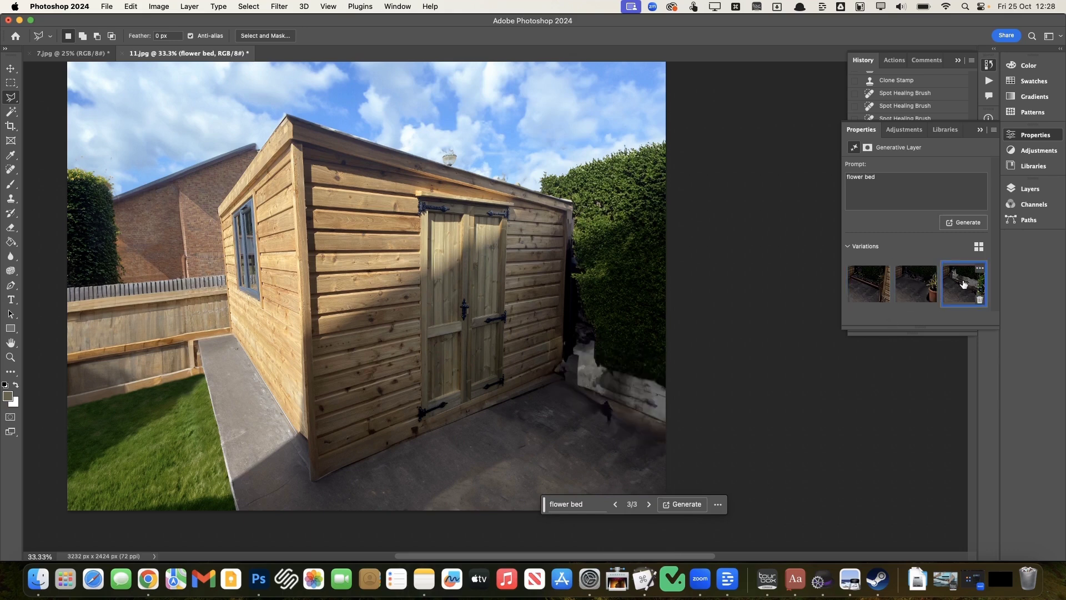
left_click(929, 288)
left_click(874, 289)
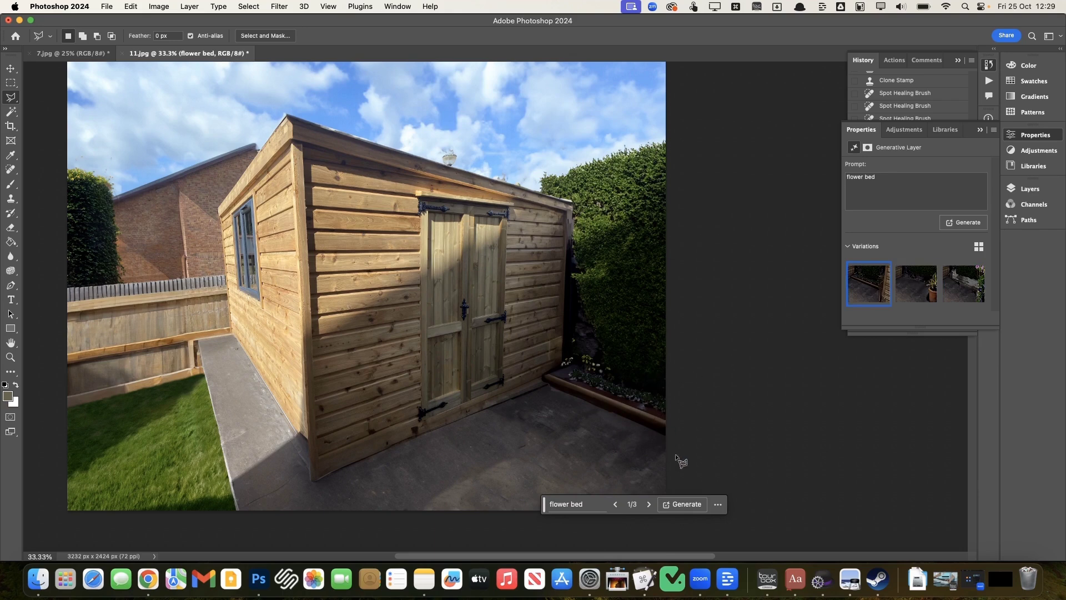
Flatten the image to merge the generated flower bed into the background.
scroll(595, 455, "left", 5)
scroll(594, 455, "up", 3)
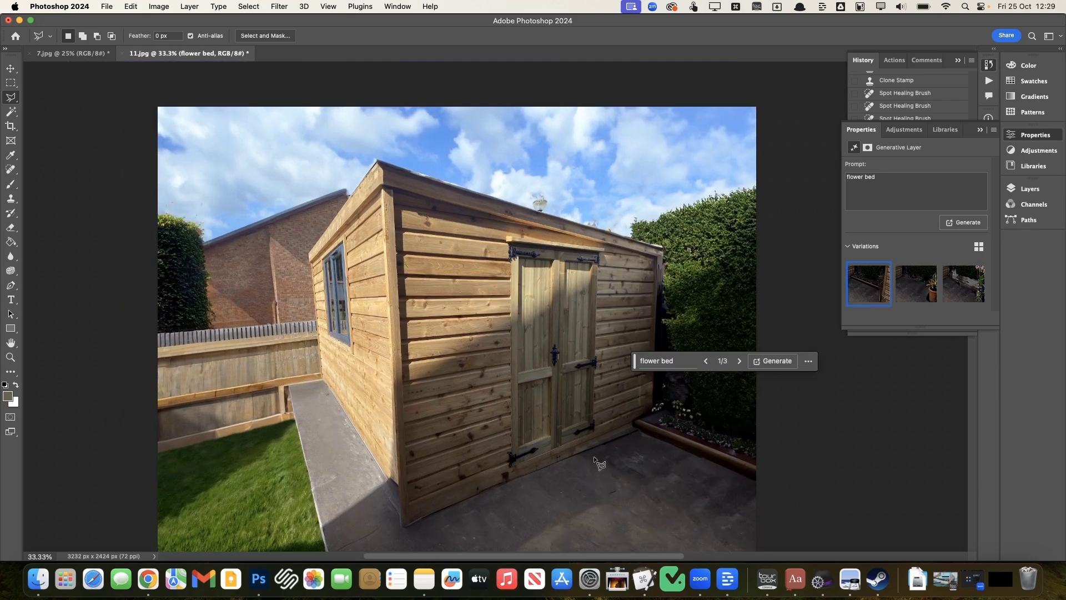
scroll(595, 456, "right", 5)
scroll(594, 455, "down", 1)
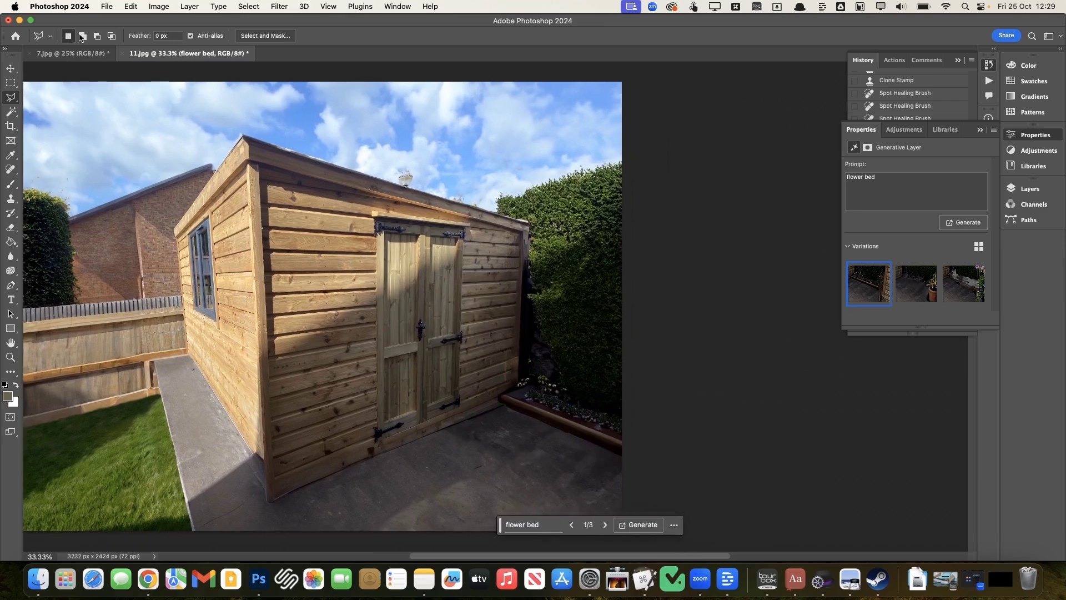
left_click(159, 6)
mouse_move(190, 7)
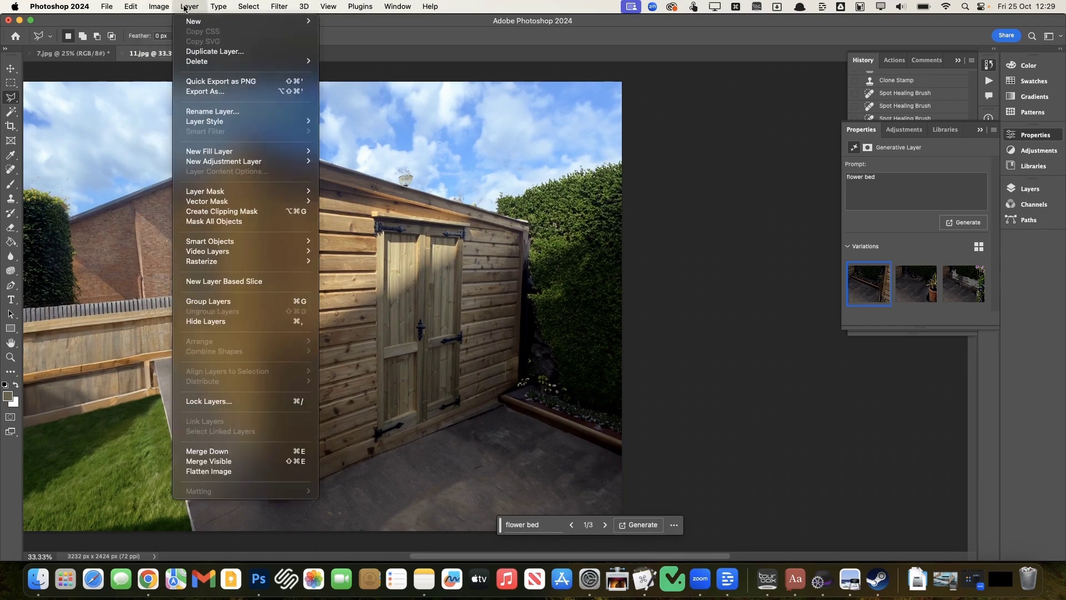
left_click(230, 474)
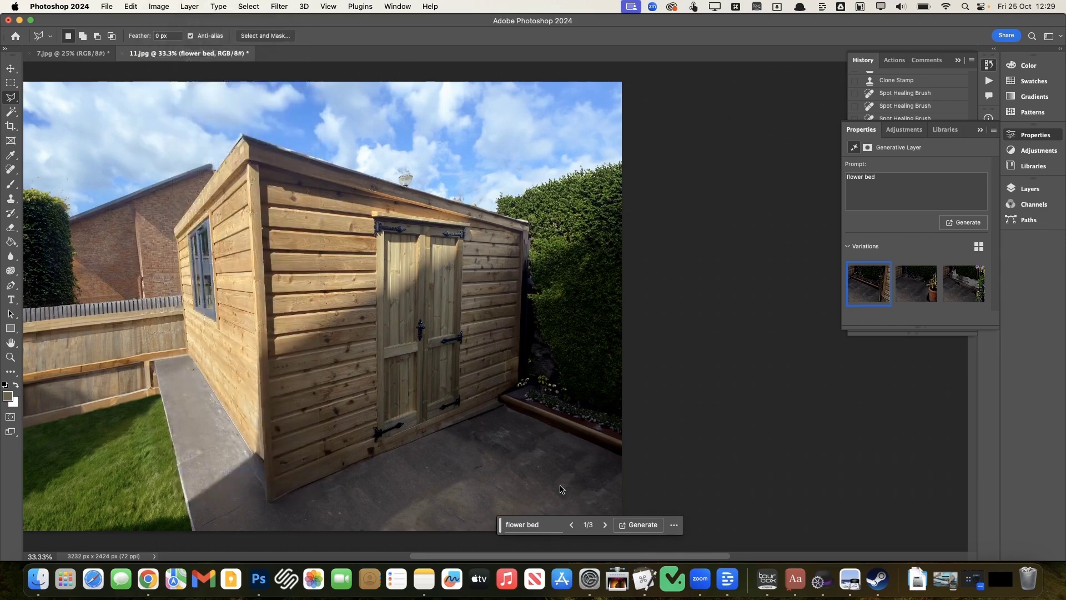
Outline the planting area above the timber edging with the Polygonal Lasso and extend the selection up the hedge.
left_click(631, 442)
left_click(503, 393)
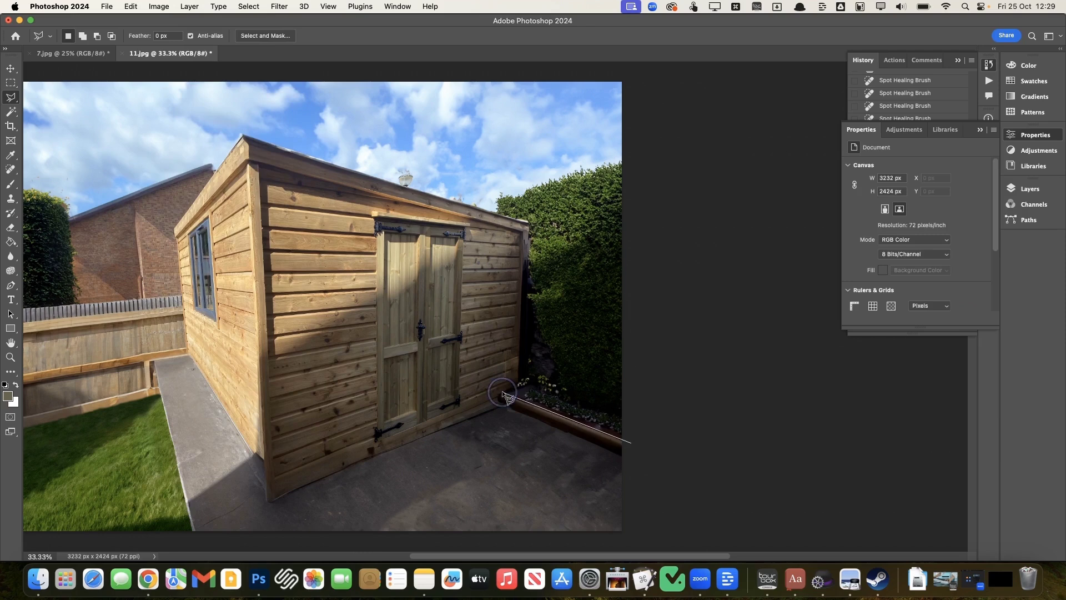
left_click(519, 351)
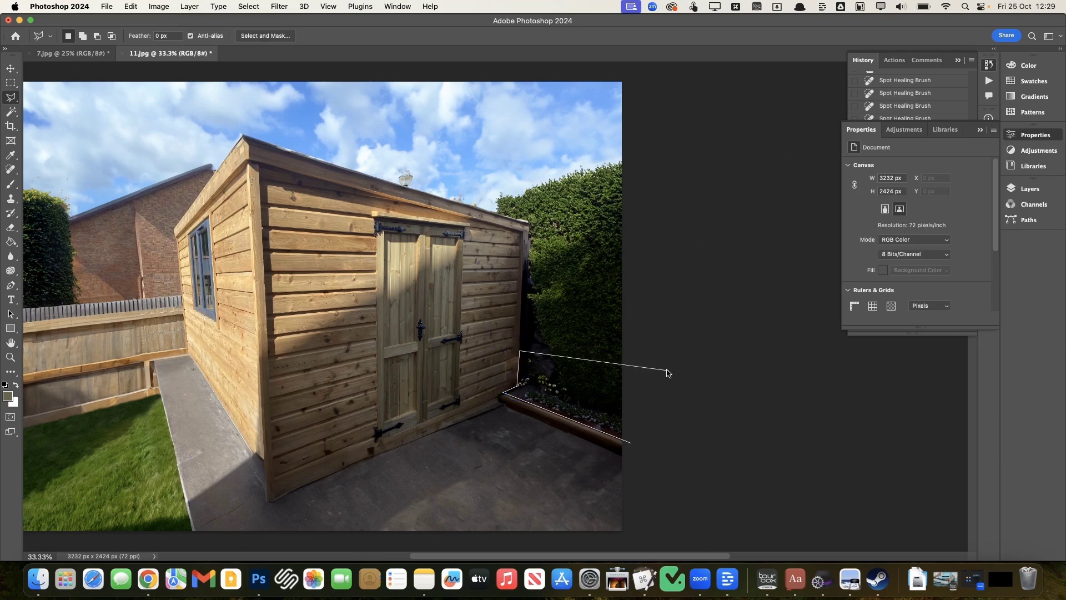
double_click(666, 411)
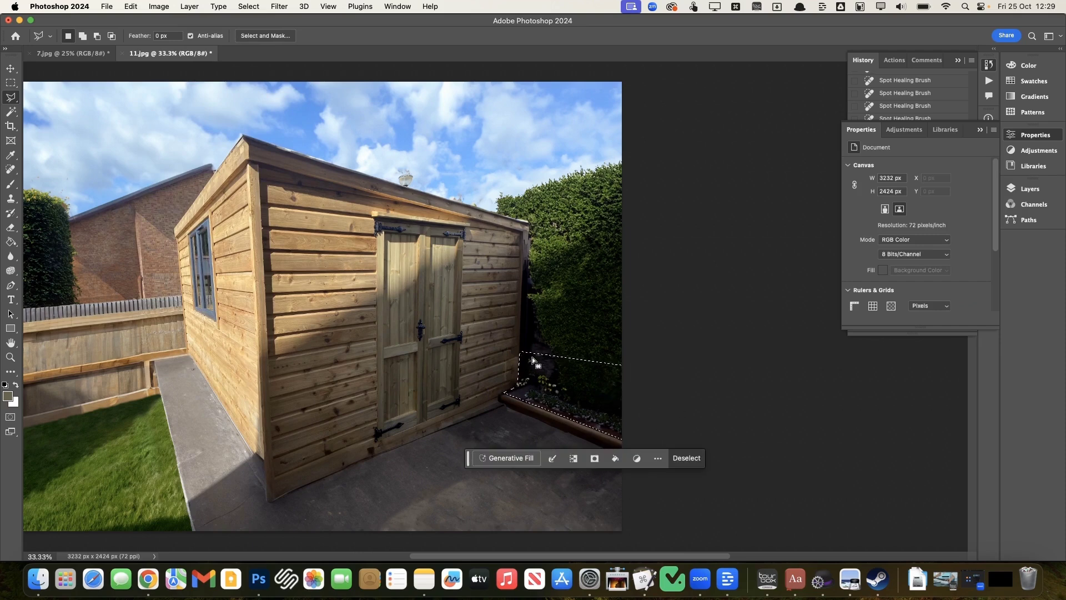
left_click(521, 340, "shift")
left_click(520, 325)
left_click(667, 350)
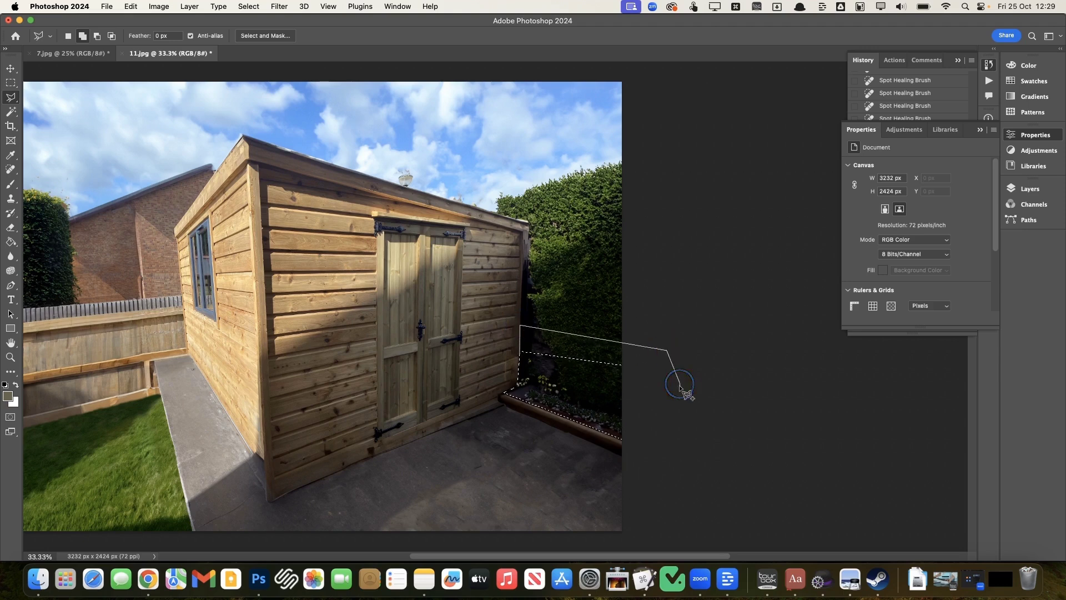
double_click(624, 439)
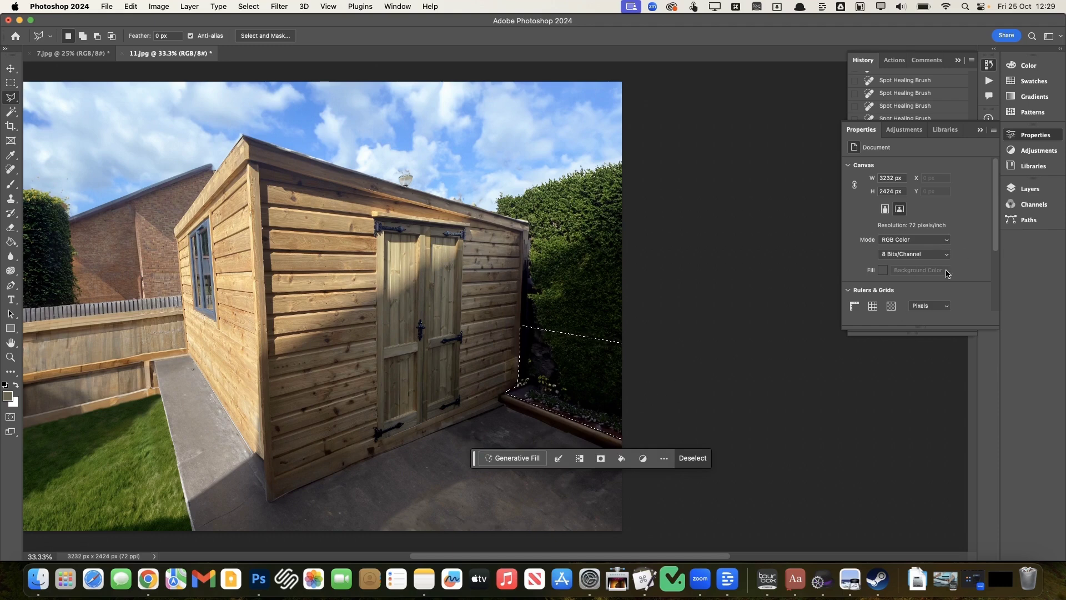
Try Generative Fill on the planting area with "flowers" and "flower bed" prompts, then undo the generated fill.
left_click(512, 459)
key("Return")
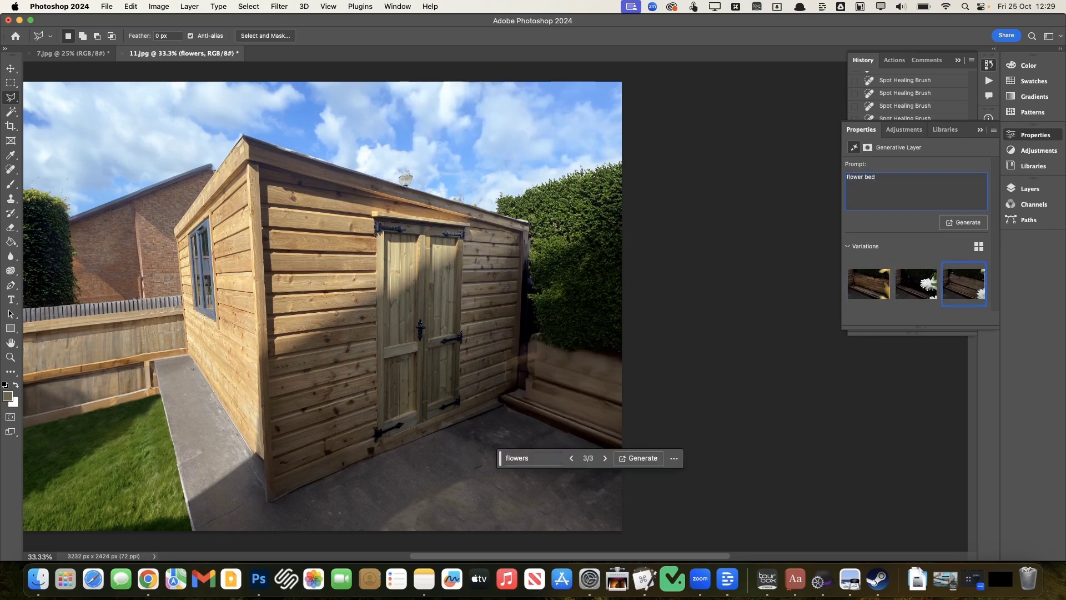
key("Return")
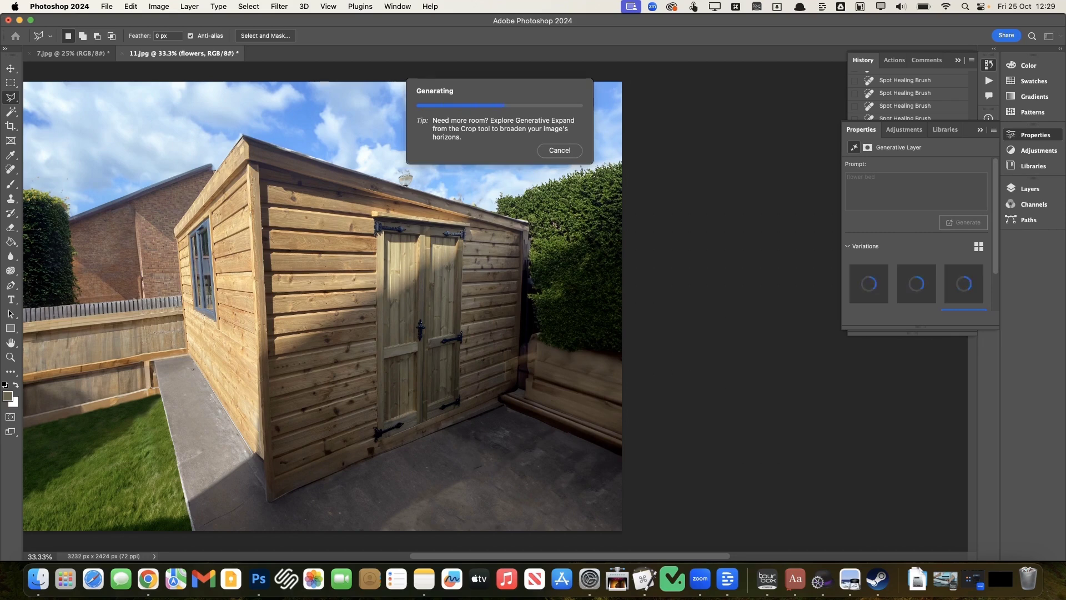
left_click(914, 283)
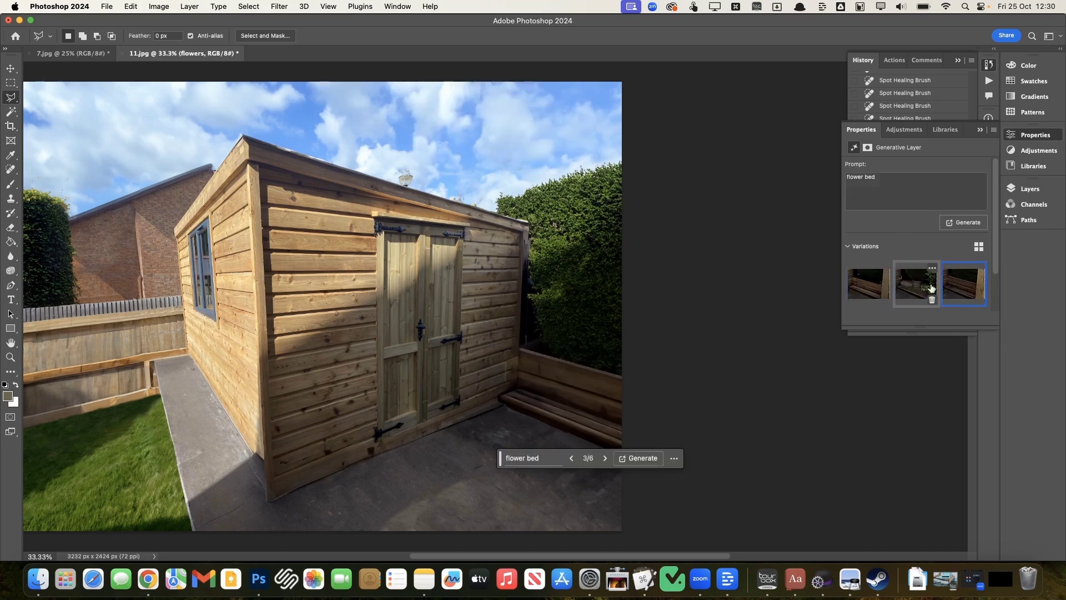
key("ctrl+z")
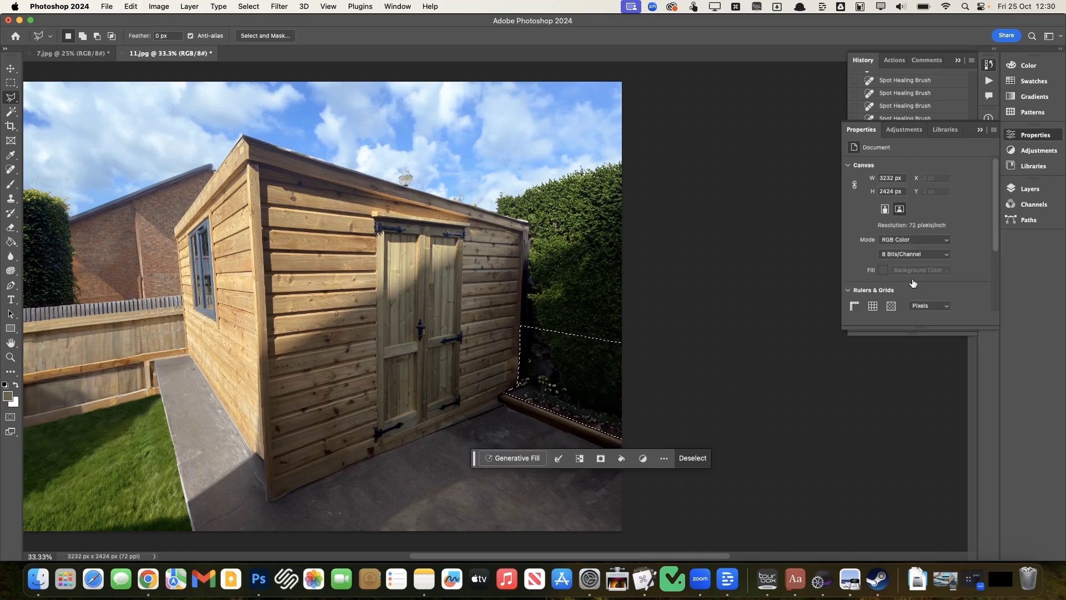
Switch to Chrome, find a raised wooden bed picture among "flower bed" images, copy it and return to Photoshop.
left_click(148, 579)
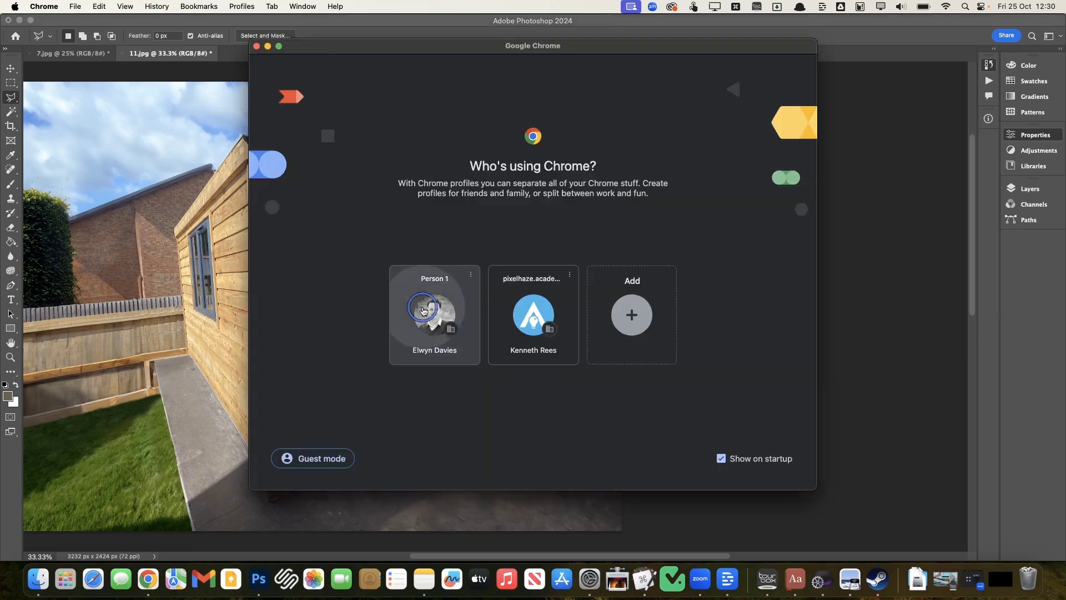
left_click(427, 311)
scroll(305, 438, "down", 2)
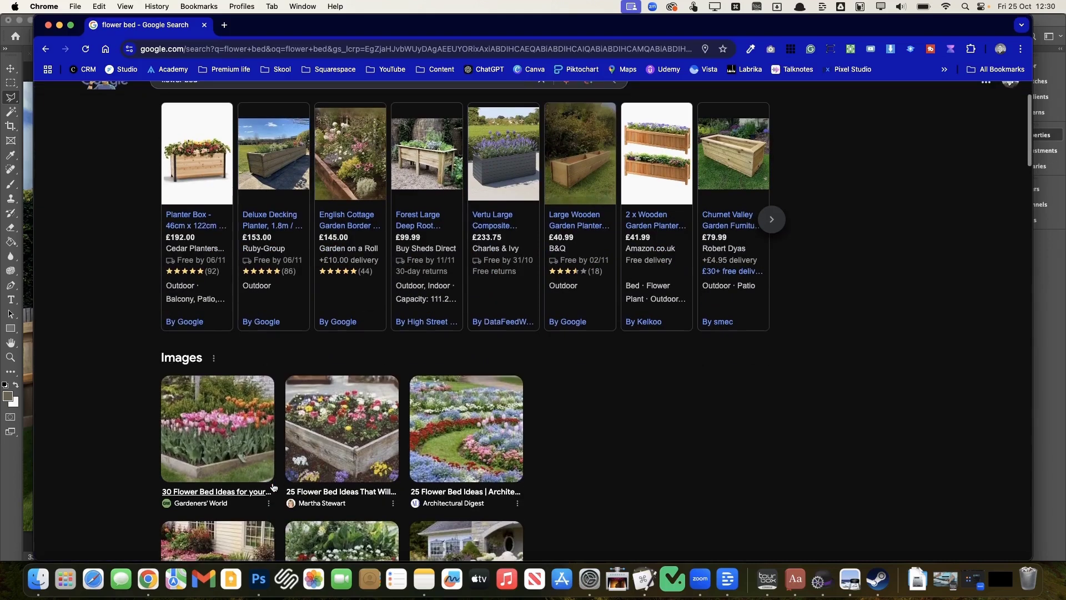
scroll(273, 487, "down", 1)
left_click(342, 405)
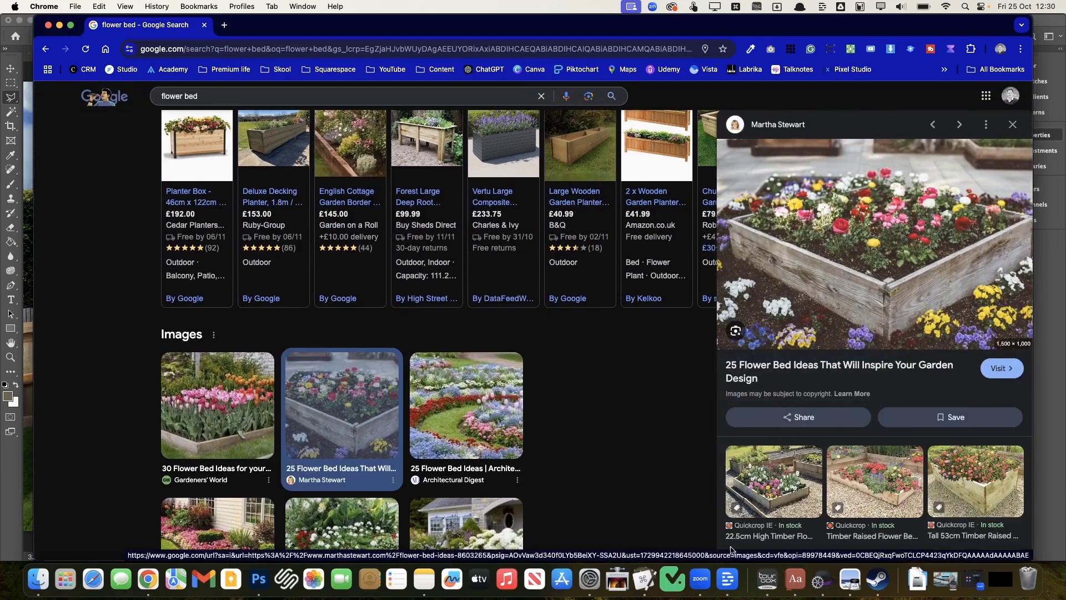
left_click(259, 580)
Clear the selection and paste the copied flower bed picture as a new layer over the shed photo.
left_click(659, 371)
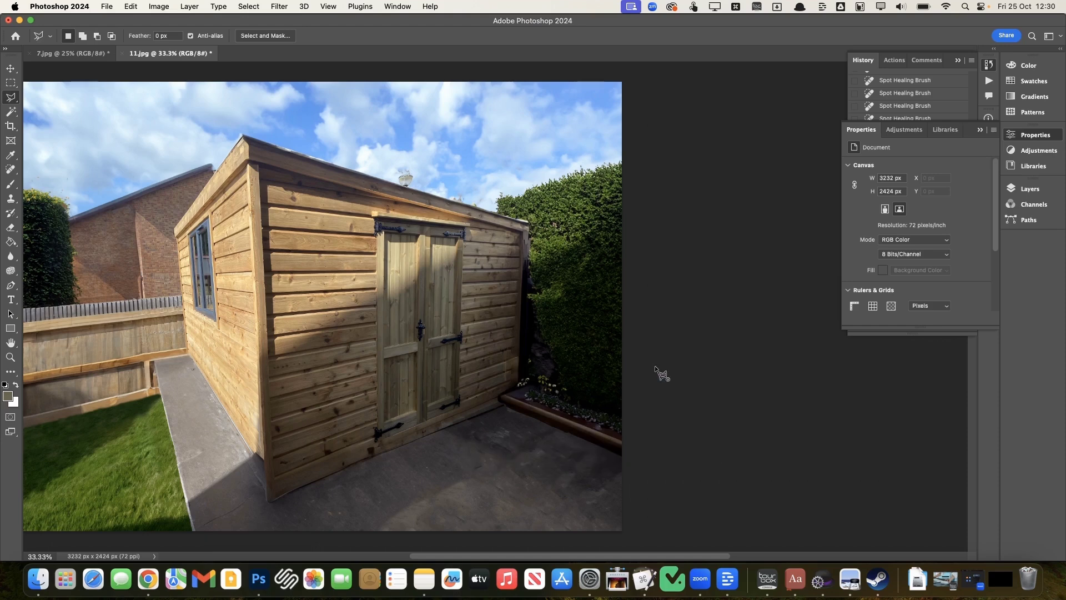
double_click(707, 369)
key("Return")
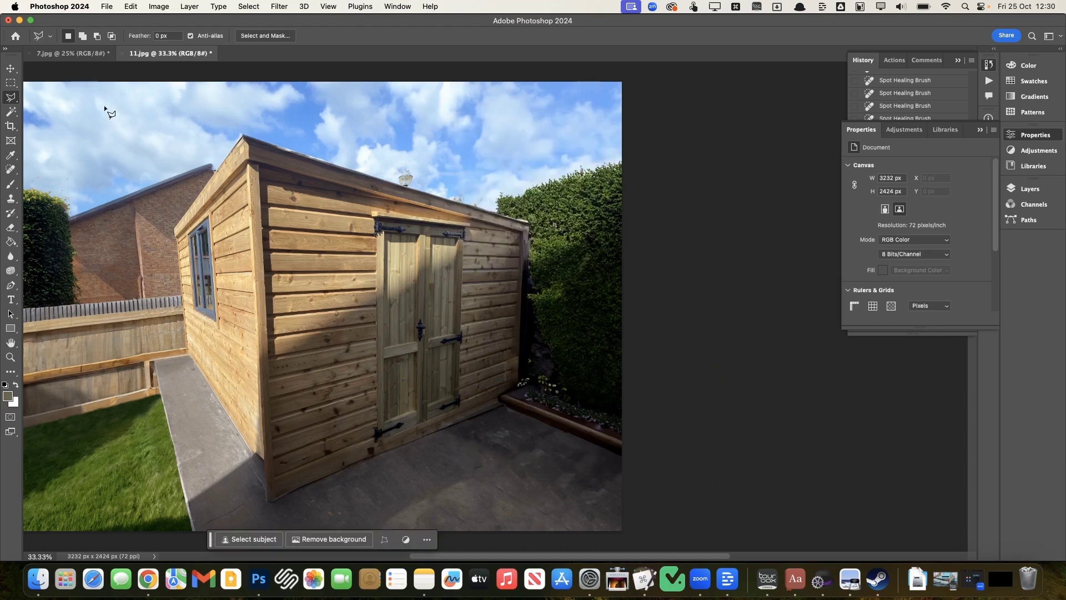
left_click(10, 68)
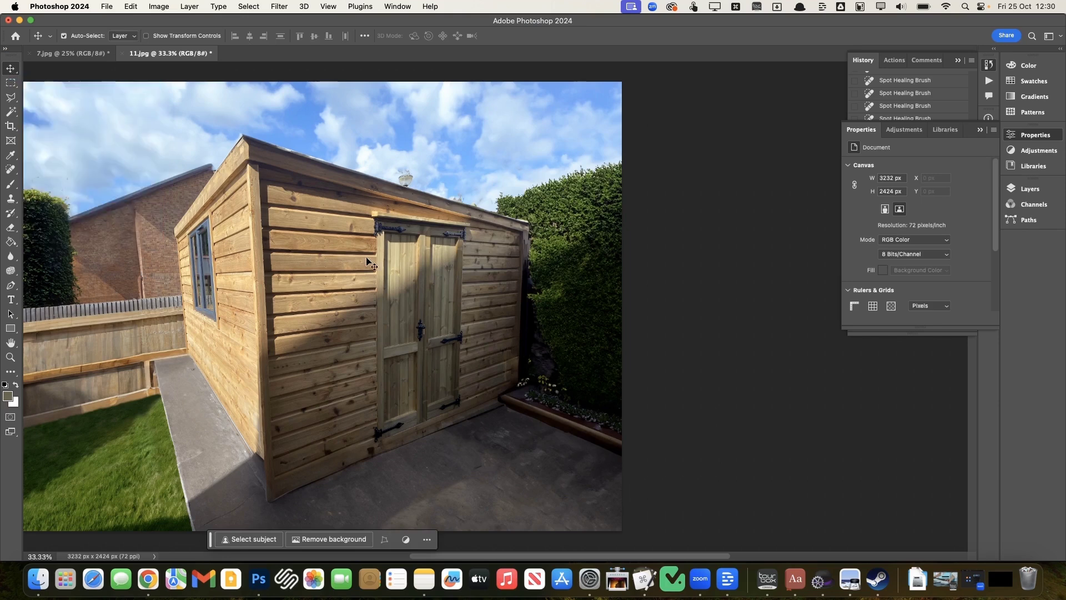
key("super+v")
Outline the flowers inside the pasted raised bed with the Polygonal Lasso and cut them out.
key("l")
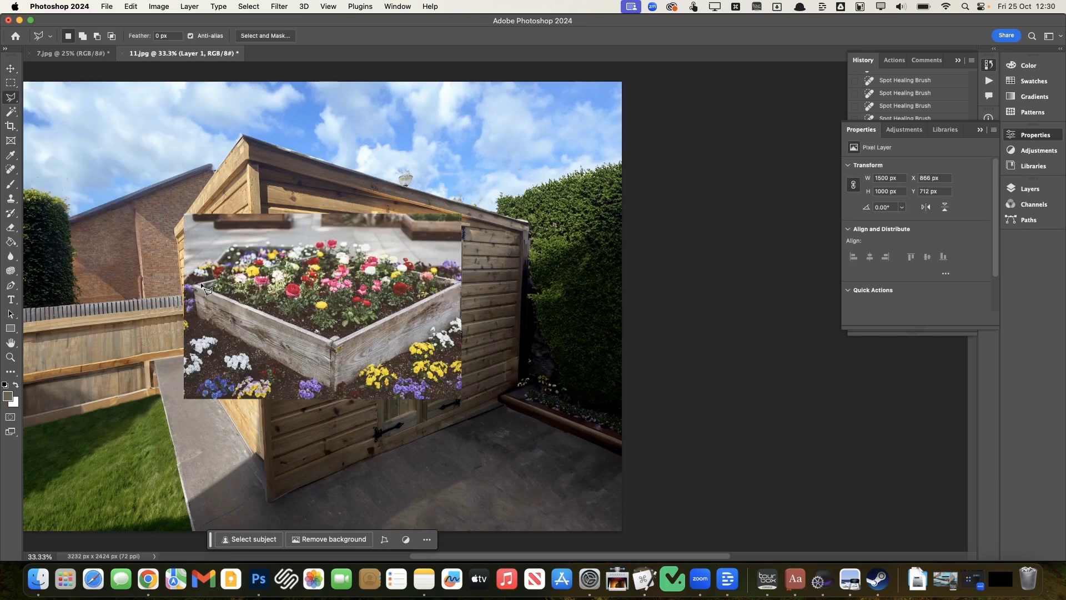
left_click(194, 288)
left_click(335, 337)
left_click(278, 254)
left_click(196, 287)
key("Delete")
key("super+d")
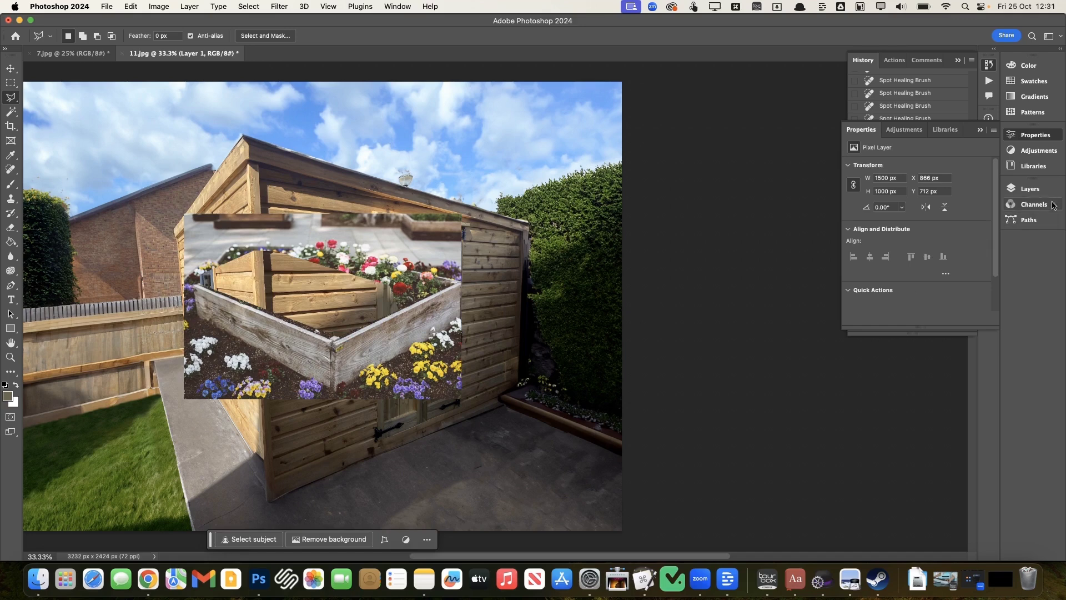
Delete the leftover flower bed picture layer and paste the cut flowers as a new layer.
left_click(1028, 189)
left_click_drag(924, 254, 981, 298)
key("super+v")
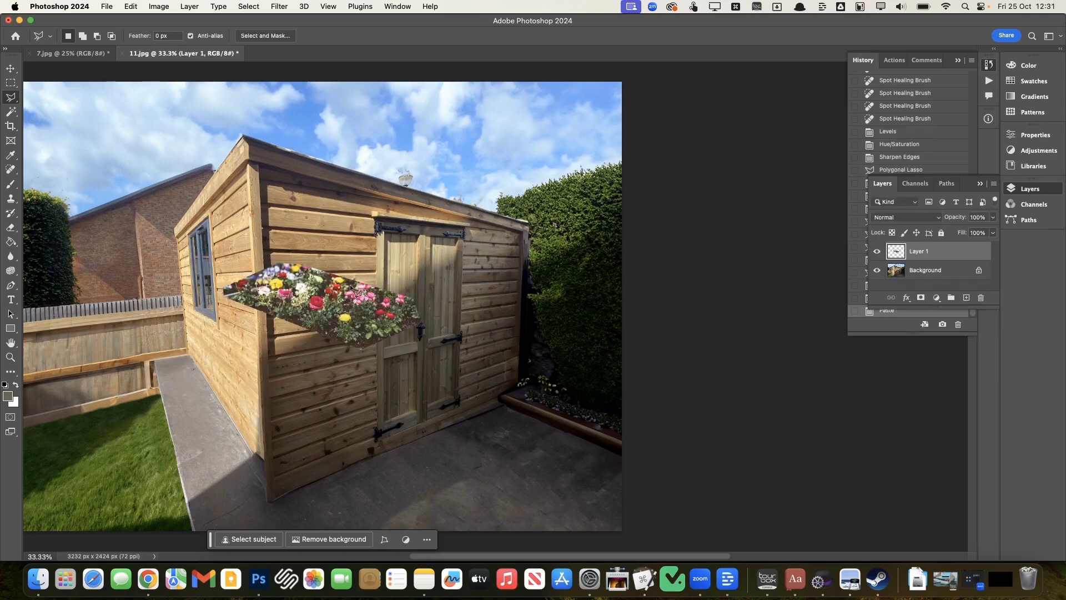
Move the cut flowers onto the raised bed beside the shed, aligning them with its wooden edging.
key("v")
mouse_move(342, 304)
left_mouse_down()
mouse_move(610, 389)
mouse_move(573, 401)
mouse_move(604, 396)
left_mouse_up()
key("Right")
key("Right")
key("Right")
key("Right")
key("Up")
key("Up")
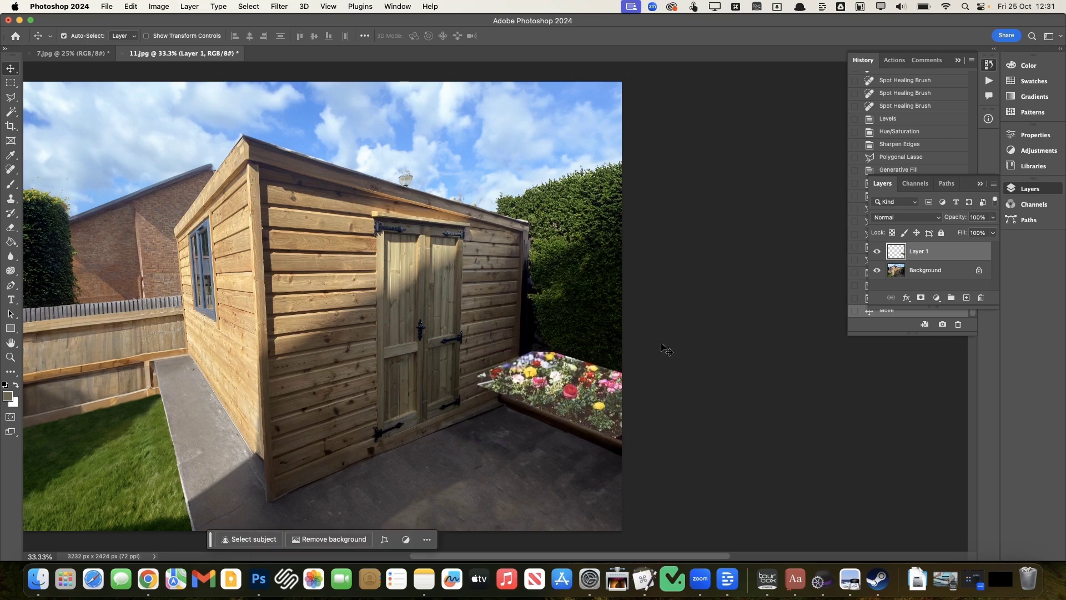
key("Down")
key("Down")
key("Down")
key("Down")
key("Down")
key("Down")
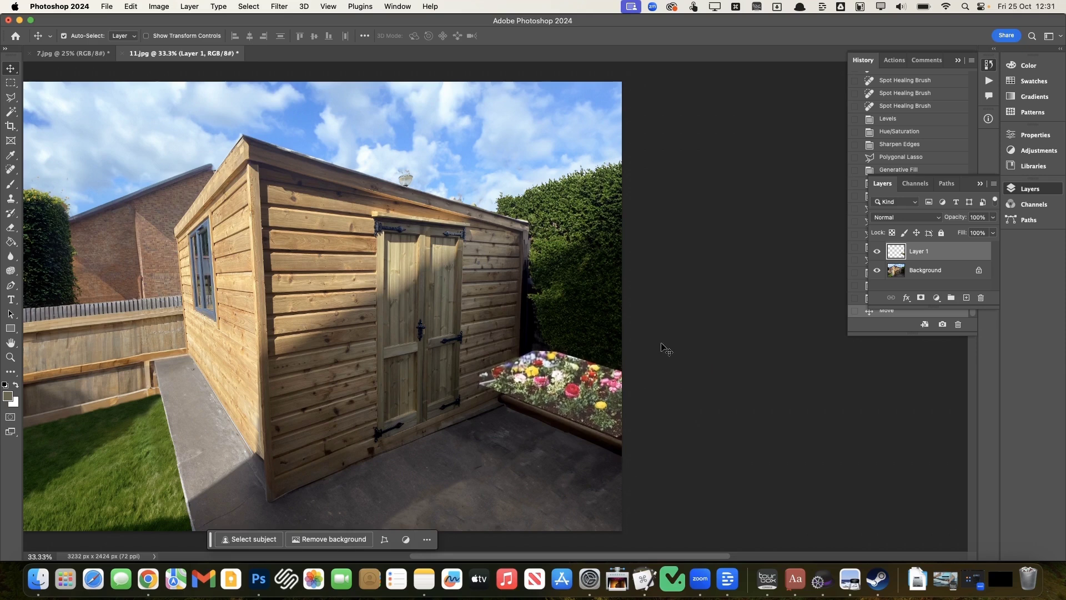
Darken the flower layer with Levels, setting the shadow input to 37 and the midtones to 0.82.
key("super+equal")
key("super+equal")
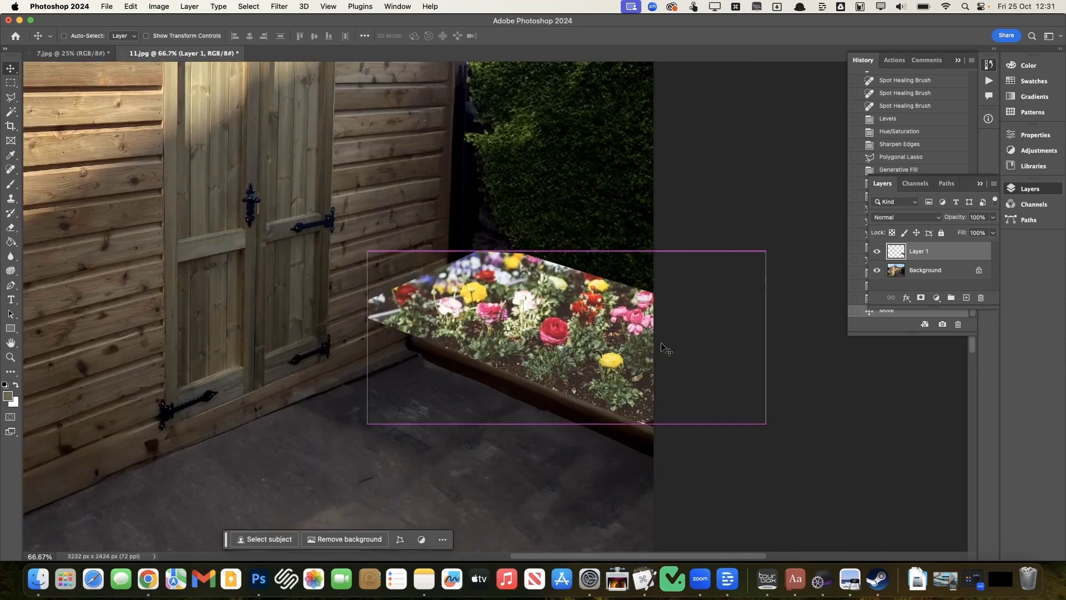
key("super+l")
left_click_drag(668, 227, 751, 226)
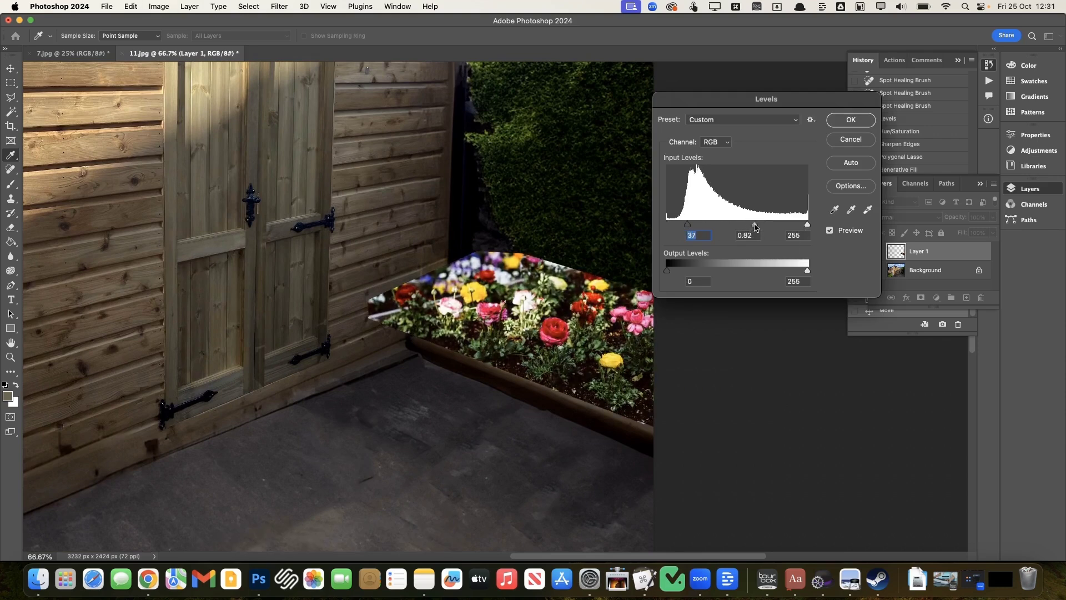
left_click(851, 126)
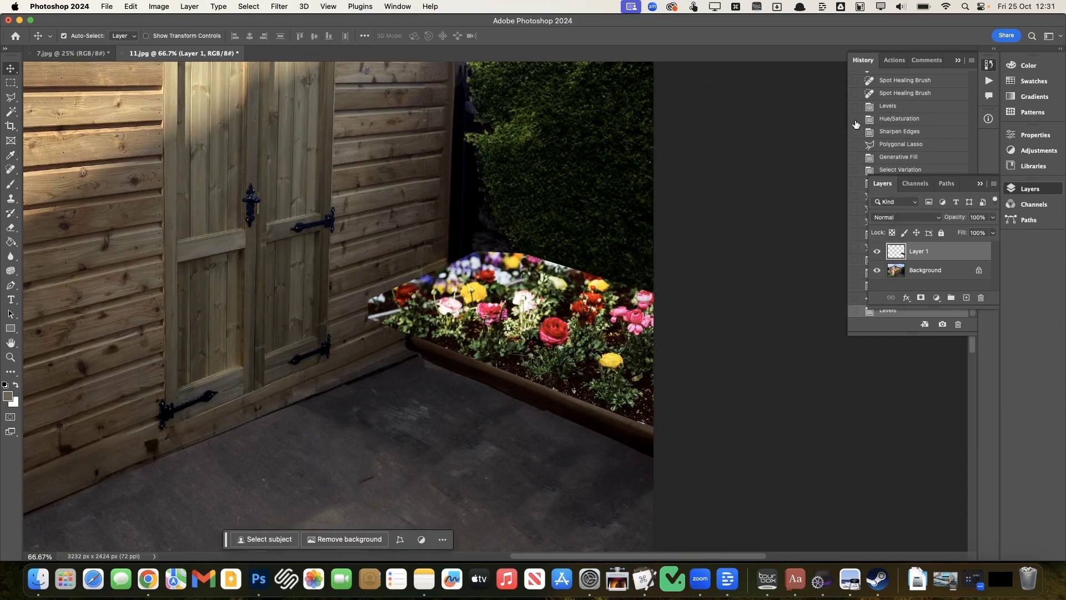
Reduce the flower layer's colour intensity with a Hue/Saturation adjustment.
key("super+u")
left_click_drag(672, 306, 658, 305)
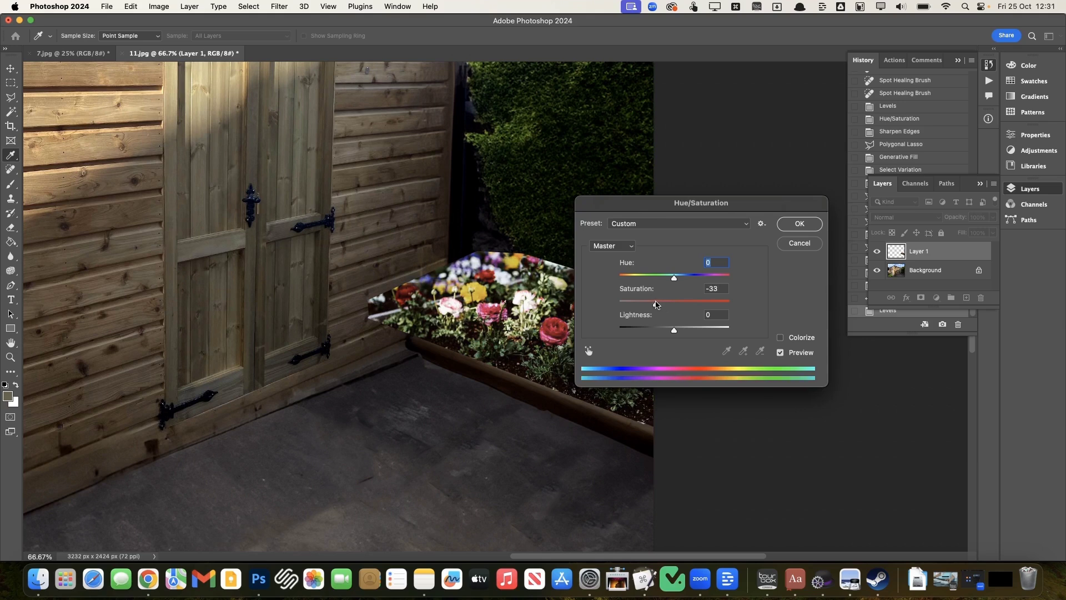
left_click(800, 223)
key("v")
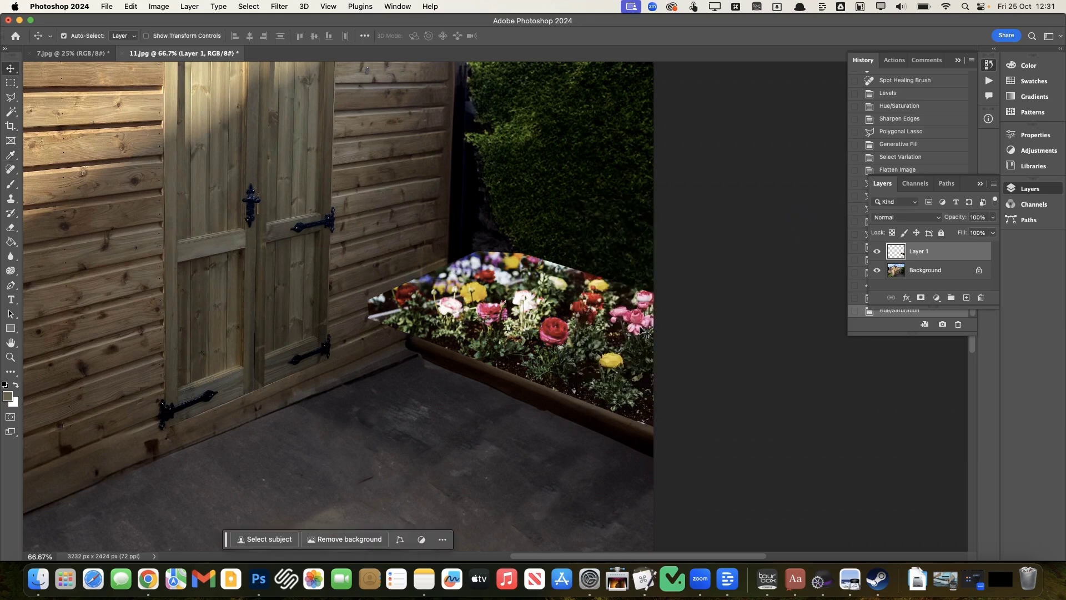
Erase the hard edge of the flower layer along the shed wall using a reduced soft Eraser brush.
key("super+minus")
key("super+minus")
key("super+minus")
key("super+plus")
key("super+plus")
key("super+plus")
key("super+plus")
key("super+plus")
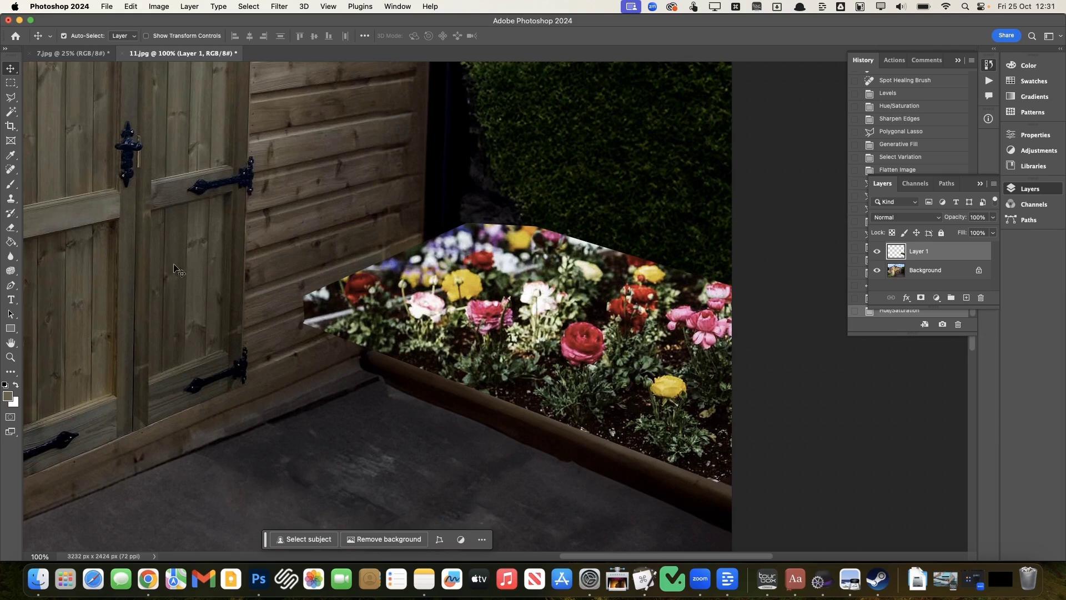
left_click(11, 227)
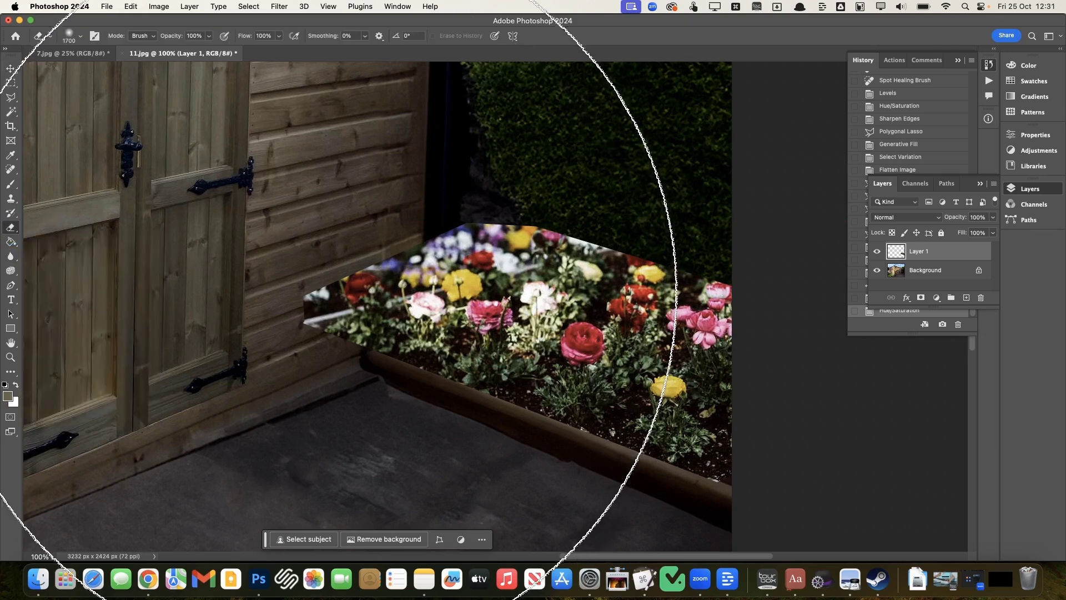
key("bracketleft")
key("bracketleft")
key("bracketleft")
key("bracketleft")
key("bracketleft")
key("bracketleft")
key("bracketleft")
key("bracketleft")
key("bracketleft")
key("bracketleft")
key("bracketleft")
key("bracketleft")
key("bracketleft")
key("bracketleft")
mouse_move(309, 298)
left_mouse_down()
mouse_move(347, 330)
mouse_move(361, 277)
mouse_move(313, 329)
mouse_move(392, 248)
mouse_move(451, 210)
mouse_move(495, 200)
left_mouse_up()
Erase the straight upper edge of the flower layer against the hedge with a much smaller Eraser, following the blooms.
key("bracketleft")
key("bracketleft")
key("bracketleft")
key("bracketleft")
key("bracketleft")
key("bracketleft")
key("bracketleft")
key("bracketleft")
key("bracketleft")
key("bracketleft")
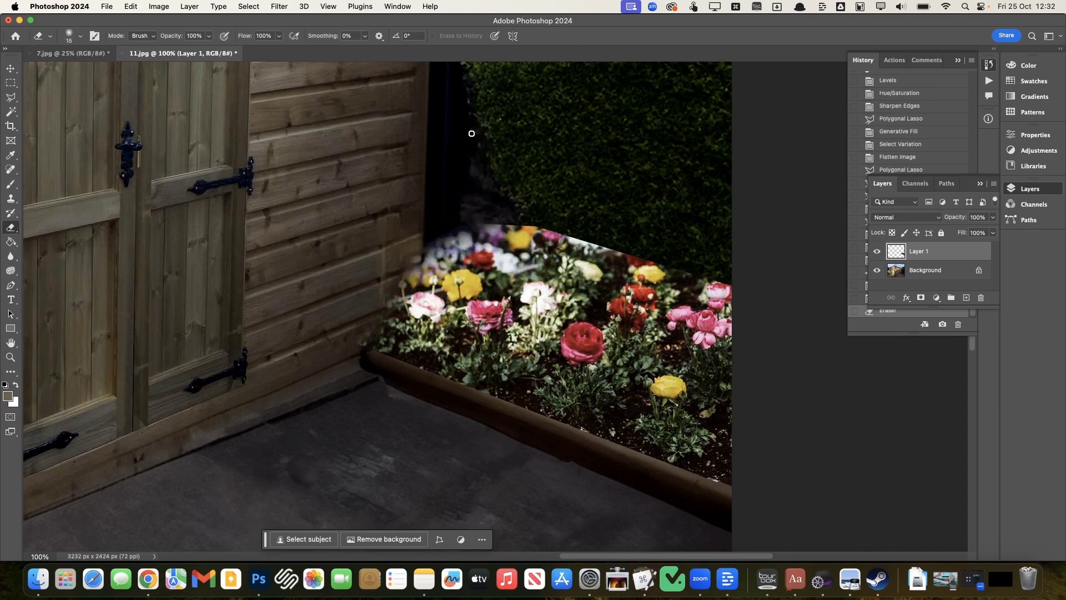
mouse_move(466, 234)
left_mouse_down()
mouse_move(446, 243)
mouse_move(444, 265)
mouse_move(415, 279)
mouse_move(460, 239)
mouse_move(492, 235)
mouse_move(491, 224)
mouse_move(519, 228)
mouse_move(519, 260)
mouse_move(437, 229)
mouse_move(432, 245)
mouse_move(416, 229)
mouse_move(461, 260)
mouse_move(491, 265)
mouse_move(434, 270)
mouse_move(485, 280)
mouse_move(508, 268)
mouse_move(503, 286)
mouse_move(557, 283)
left_mouse_up()
scroll(519, 228, "right", 3)
scroll(478, 261, "right", 3)
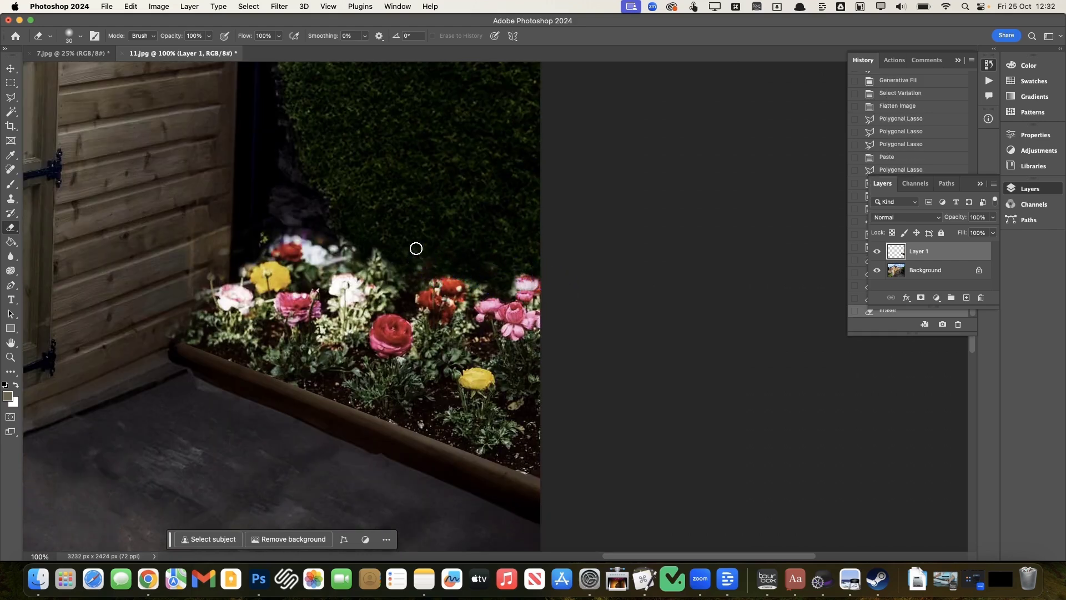
scroll(422, 257, "up", 3)
mouse_move(407, 358)
left_mouse_down()
mouse_move(412, 366)
mouse_move(449, 329)
left_mouse_up()
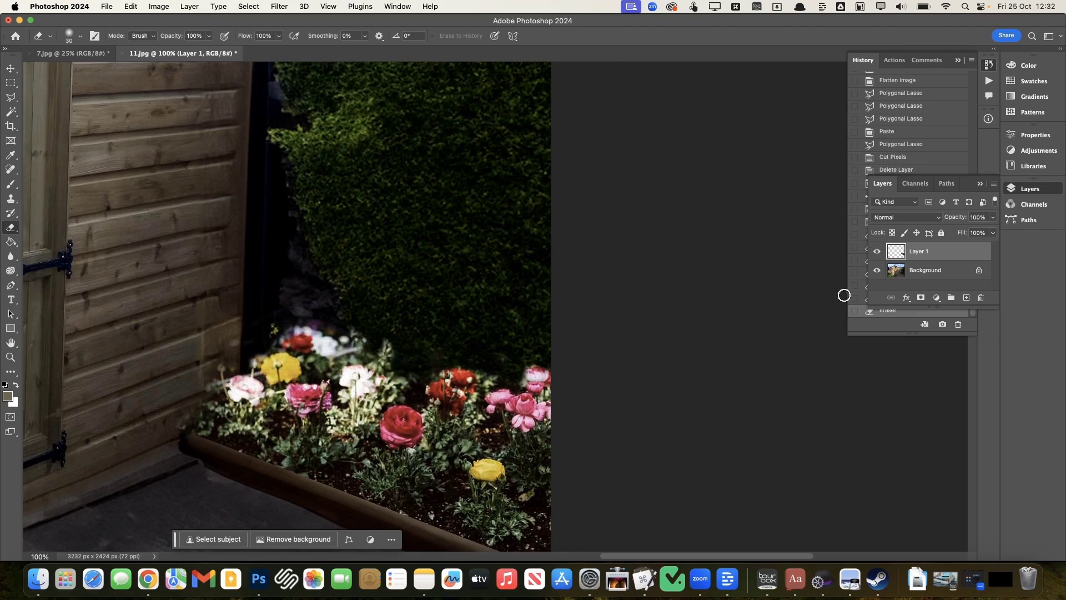
On the Background layer, clone hedge foliage over the dark gap between the shed's corner and the hedge.
key("alt+bracketleft")
key("s")
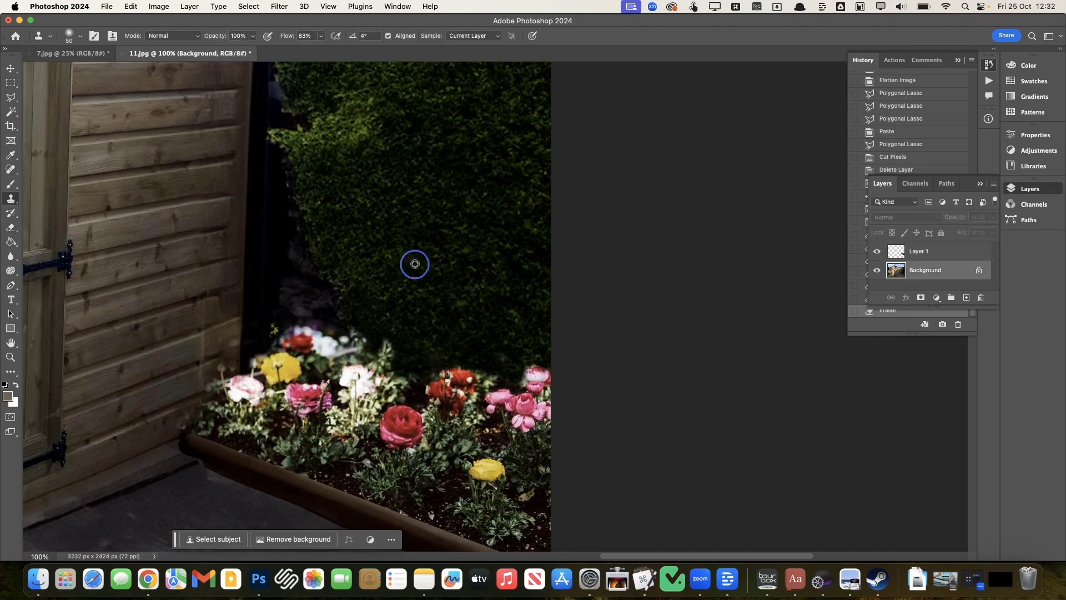
mouse_move(311, 311)
left_mouse_down()
mouse_move(307, 281)
mouse_move(253, 311)
mouse_move(261, 262)
mouse_move(310, 247)
mouse_move(270, 207)
mouse_move(263, 146)
mouse_move(291, 118)
mouse_move(270, 85)
left_mouse_up()
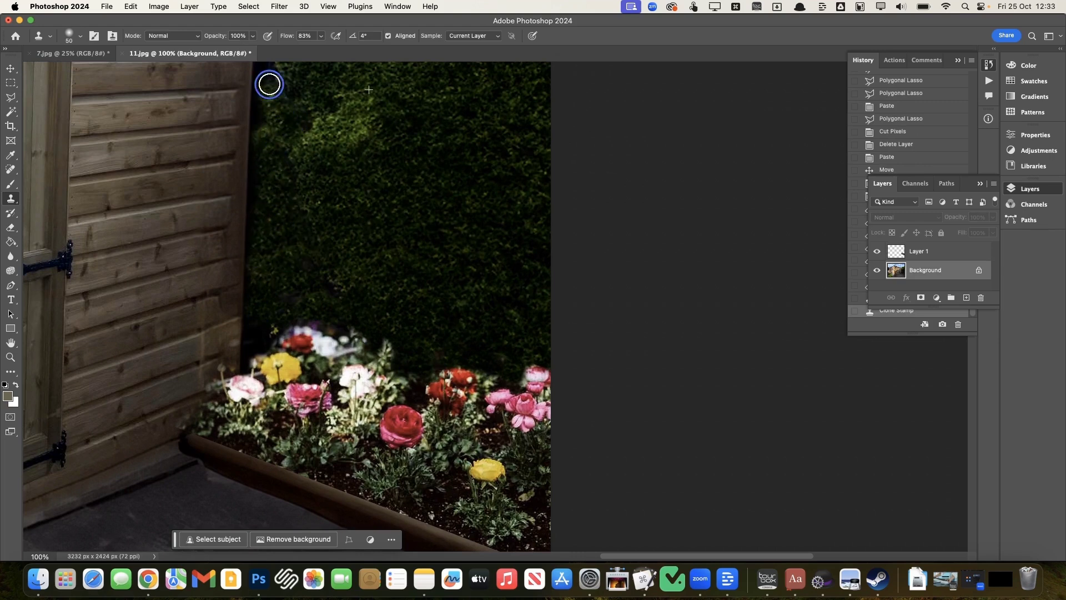
scroll(269, 84, "up", 5)
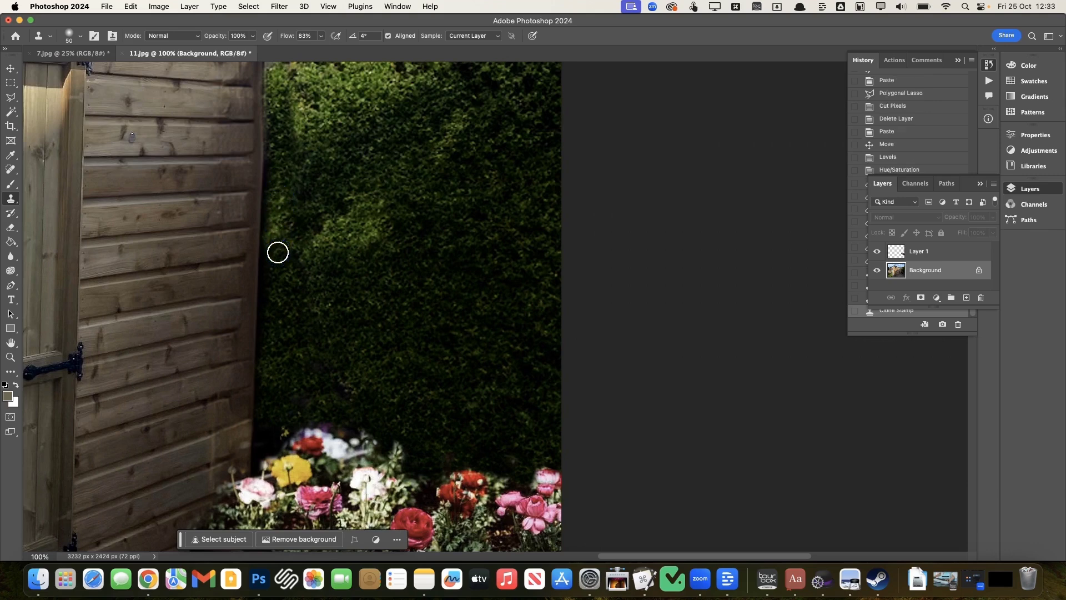
scroll(284, 198, "up", 4)
mouse_move(278, 241)
left_mouse_down()
mouse_move(386, 236)
mouse_move(301, 203)
mouse_move(305, 181)
left_mouse_up()
left_click(385, 236, "alt")
left_click(300, 203)
scroll(529, 314, "down", 3)
scroll(529, 314, "up", 1)
scroll(533, 317, "down", 1)
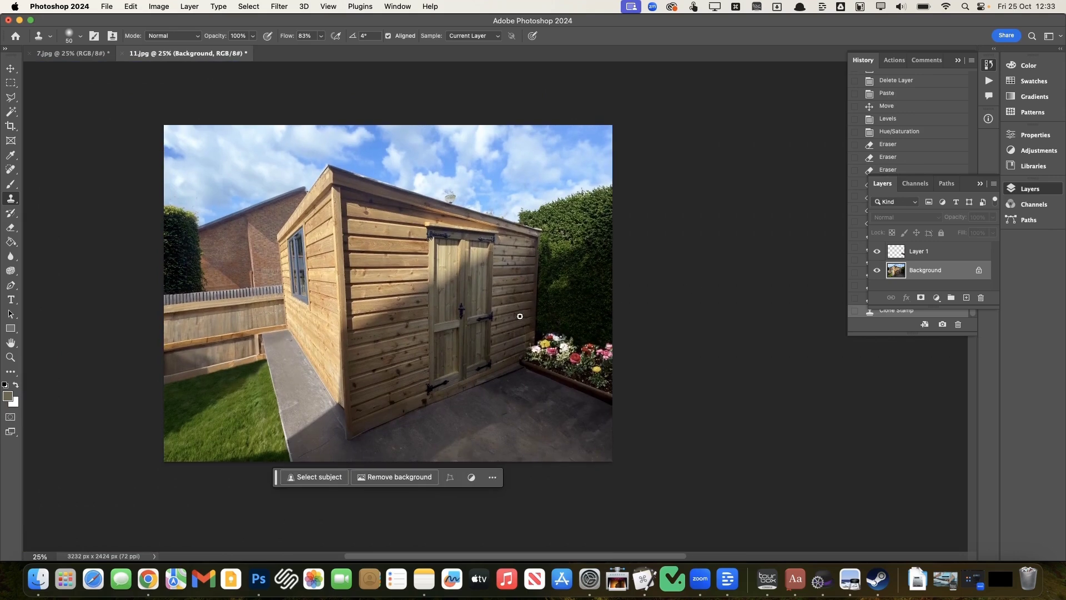
Darken the flower layer with Hue/Saturation, using saturation about +3 and lightness about -23.
key("v")
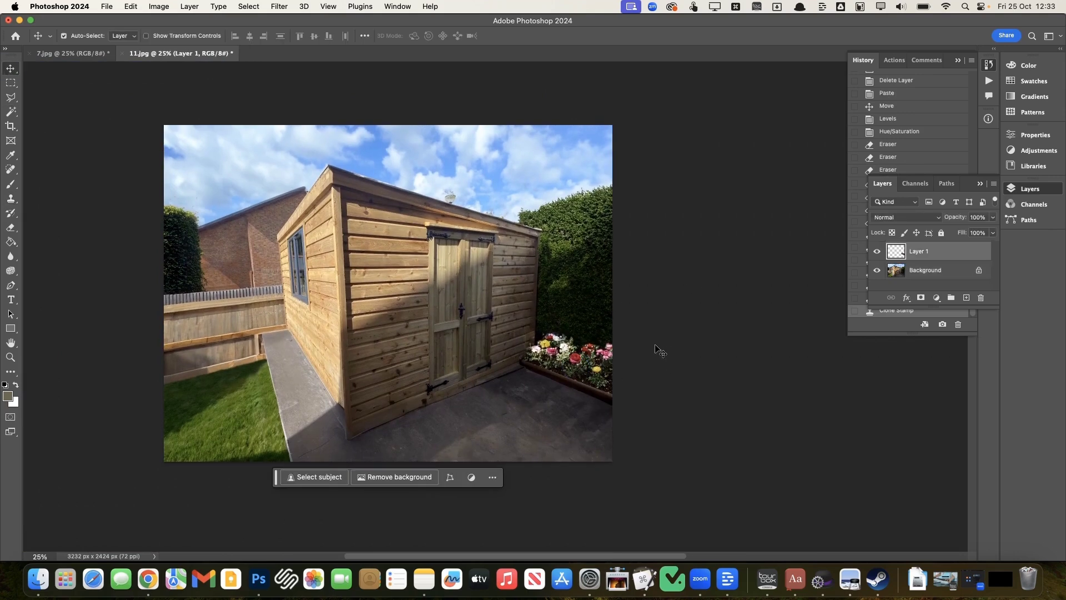
key("super+u")
left_click_drag(675, 301, 661, 304)
left_click_drag(678, 210, 766, 165)
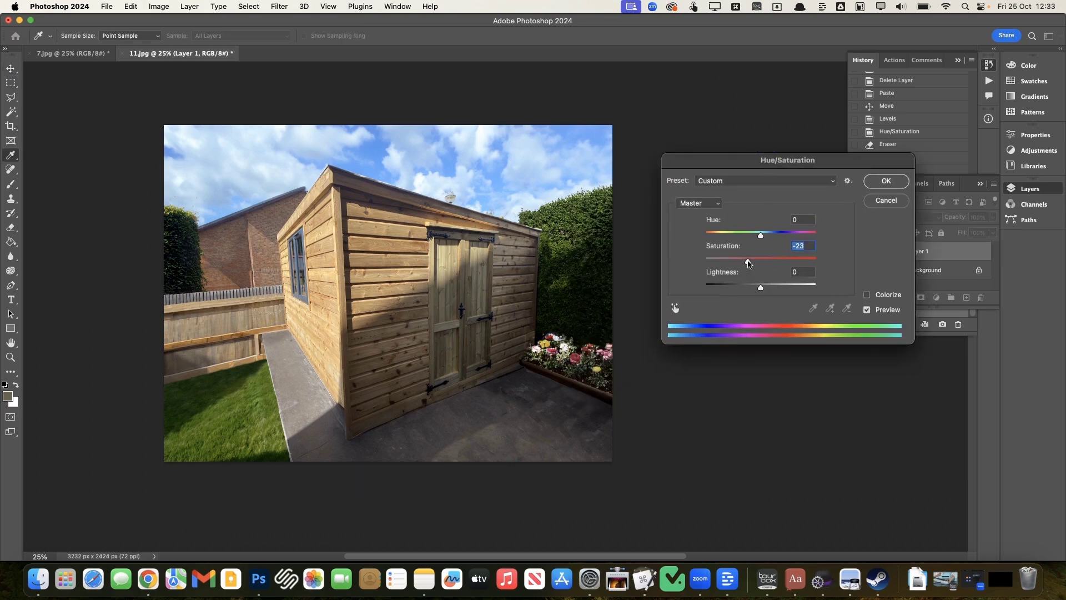
left_click_drag(761, 290, 755, 262)
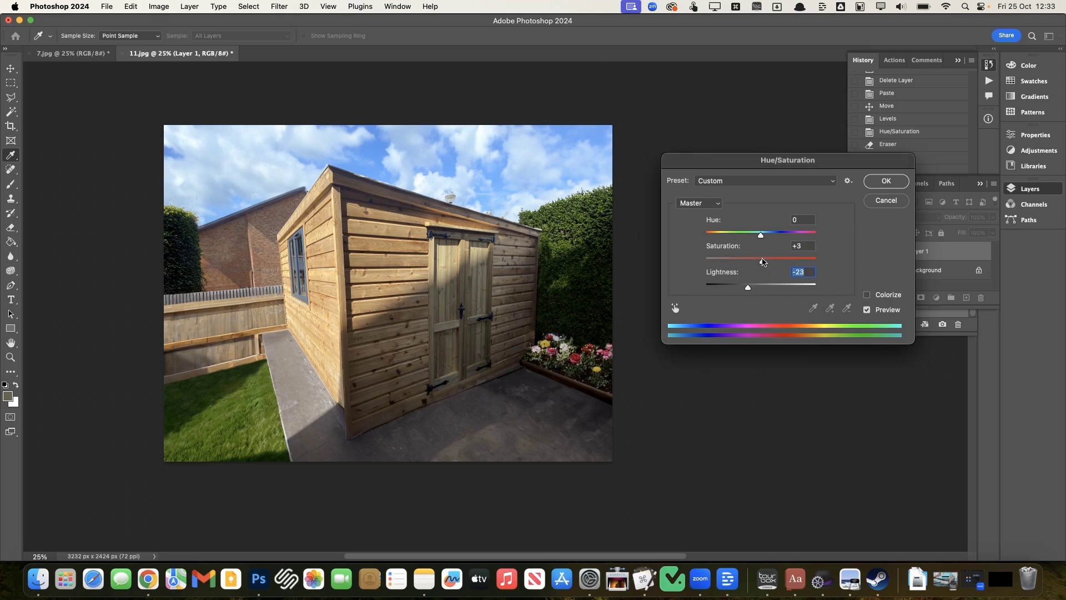
mouse_move(750, 293)
left_mouse_down()
mouse_move(741, 290)
mouse_move(751, 289)
left_mouse_up()
left_click(876, 183)
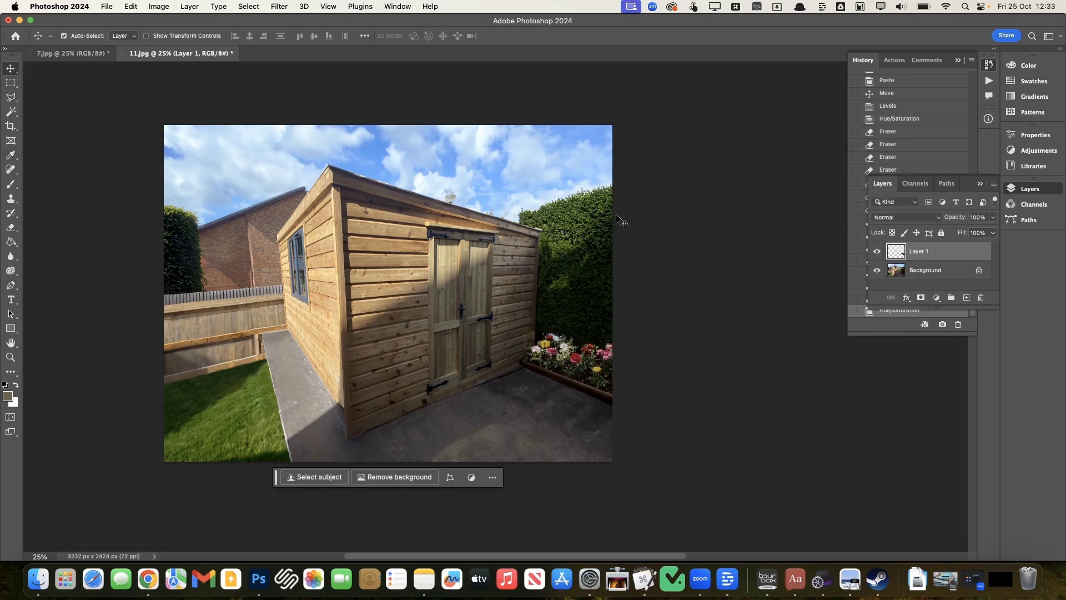
Compare the edited shed photo with its original state in the history, and return to the latest edit.
key("super+plus")
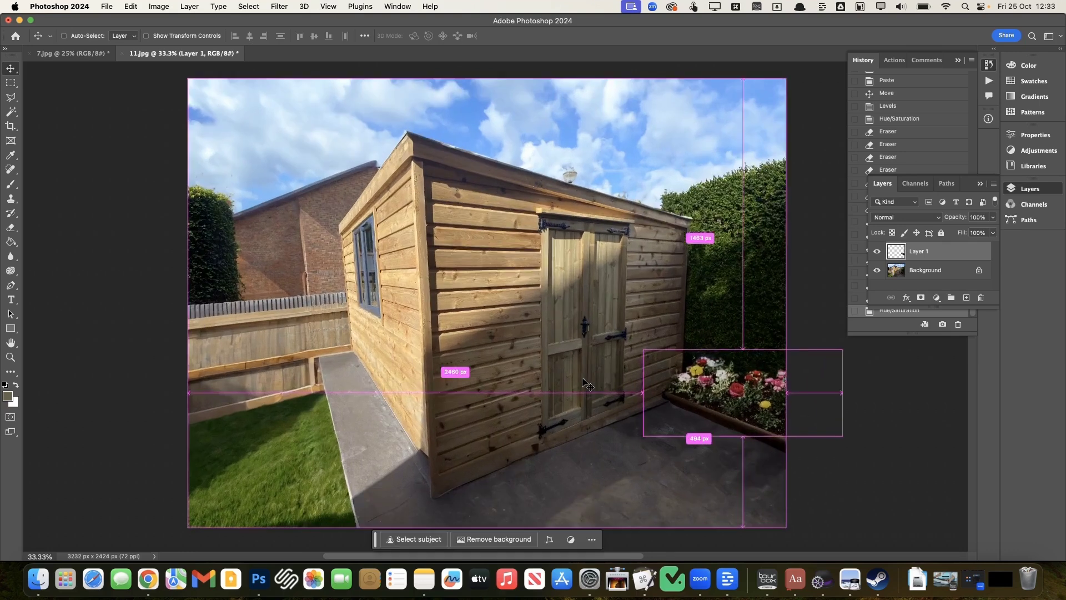
scroll(586, 383, "down", 3)
scroll(586, 383, "right", 4)
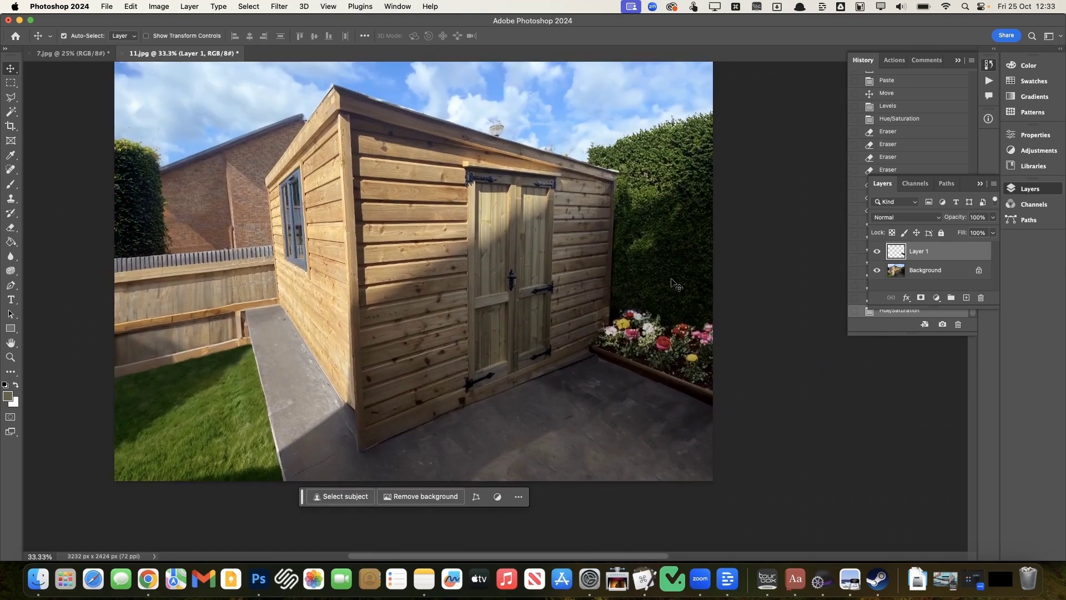
scroll(516, 366, "left", 4)
scroll(272, 336, "up", 2)
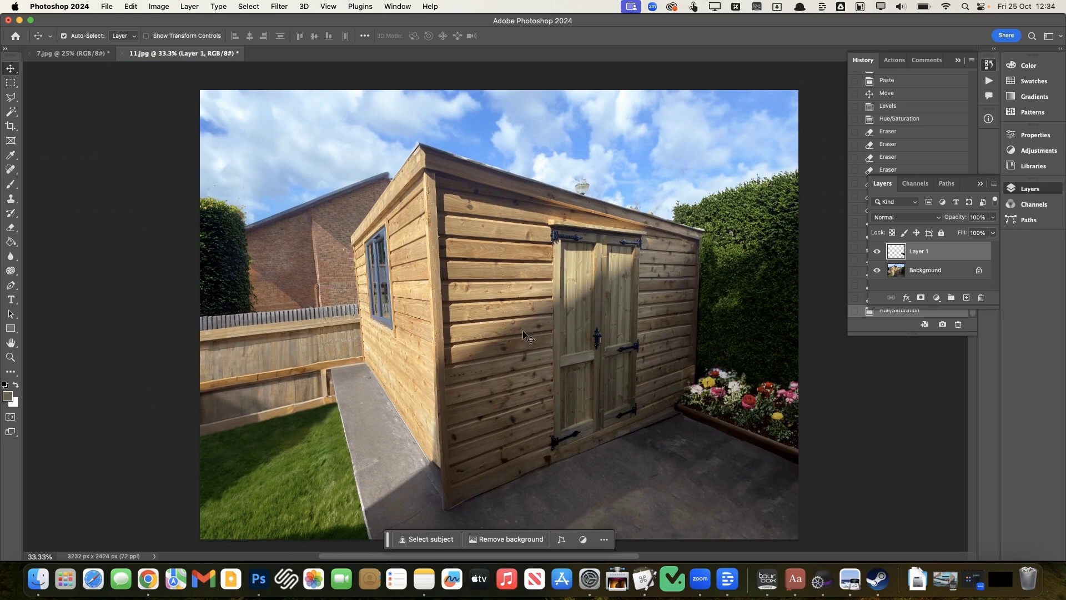
scroll(889, 128, "up", 10)
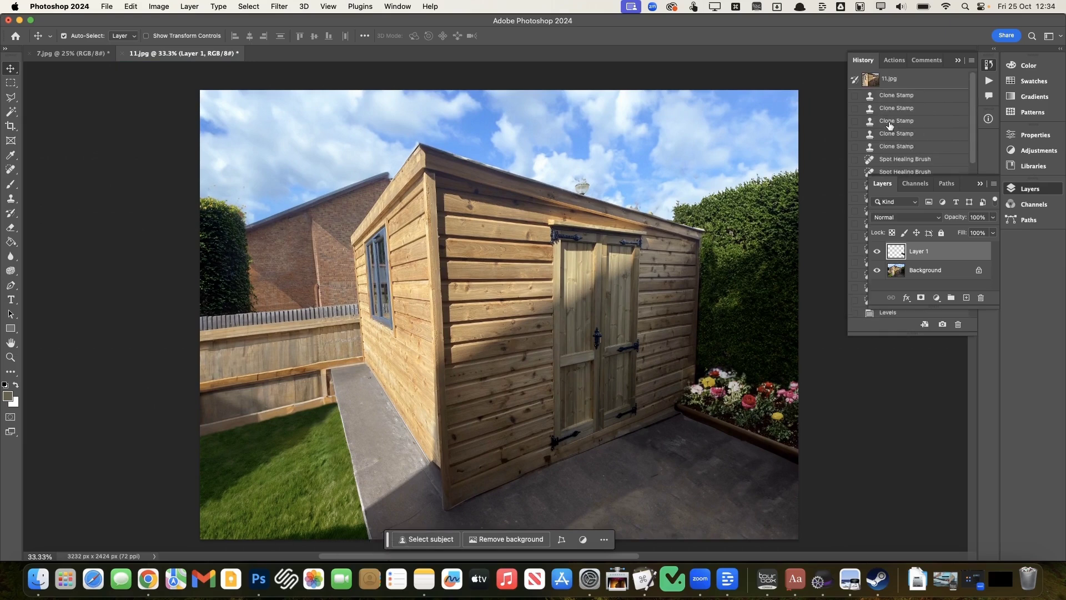
left_click(905, 80)
scroll(560, 208, "up", 5)
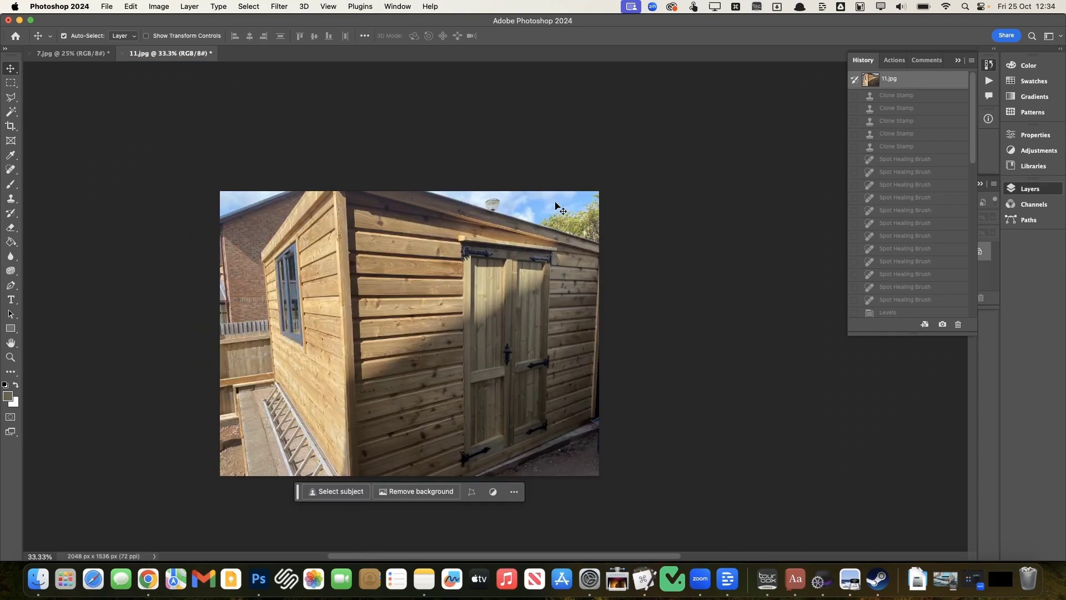
scroll(895, 210, "down", 10)
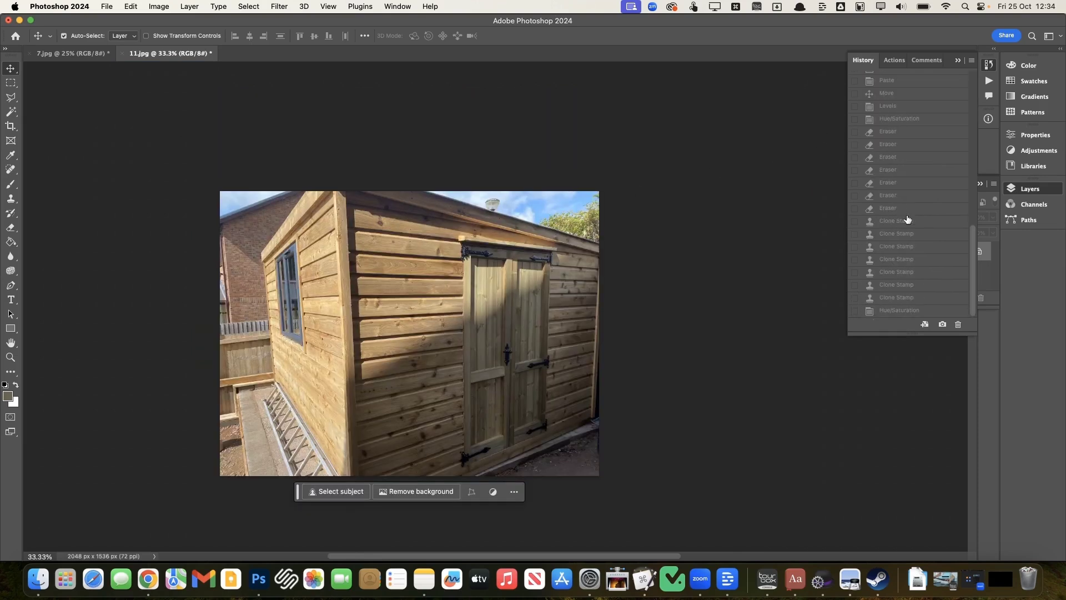
left_click(901, 311)
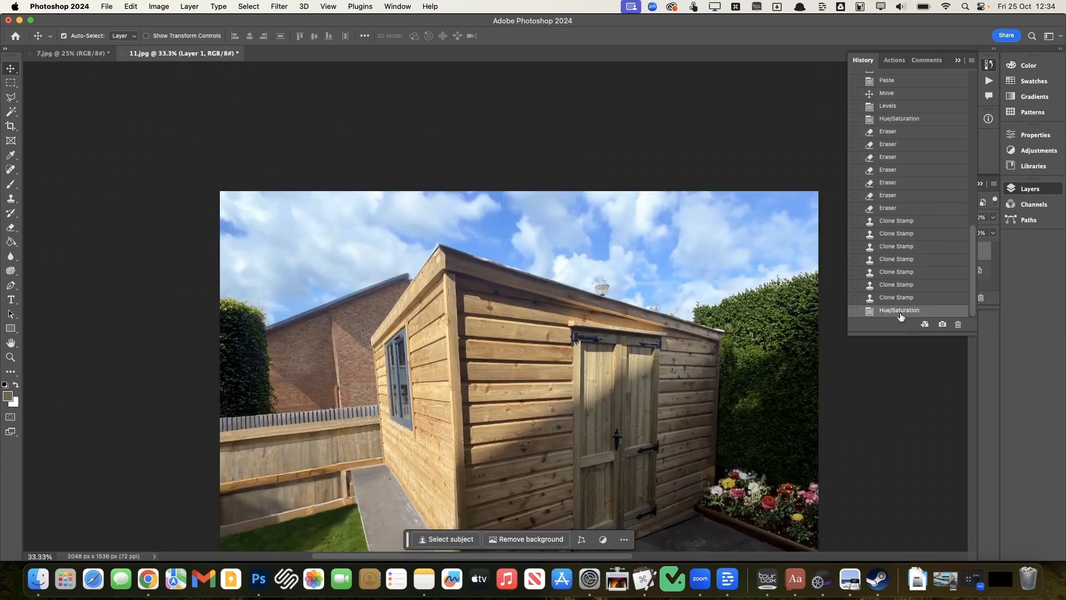
scroll(810, 442, "down", 5)
scroll(811, 442, "right", 3)
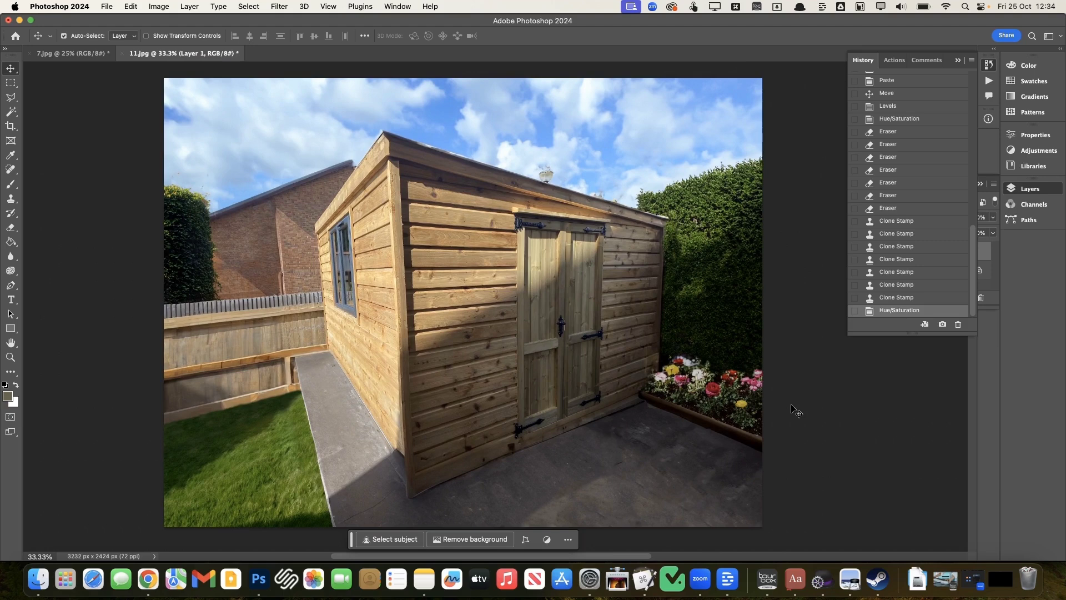
key("super+minus")
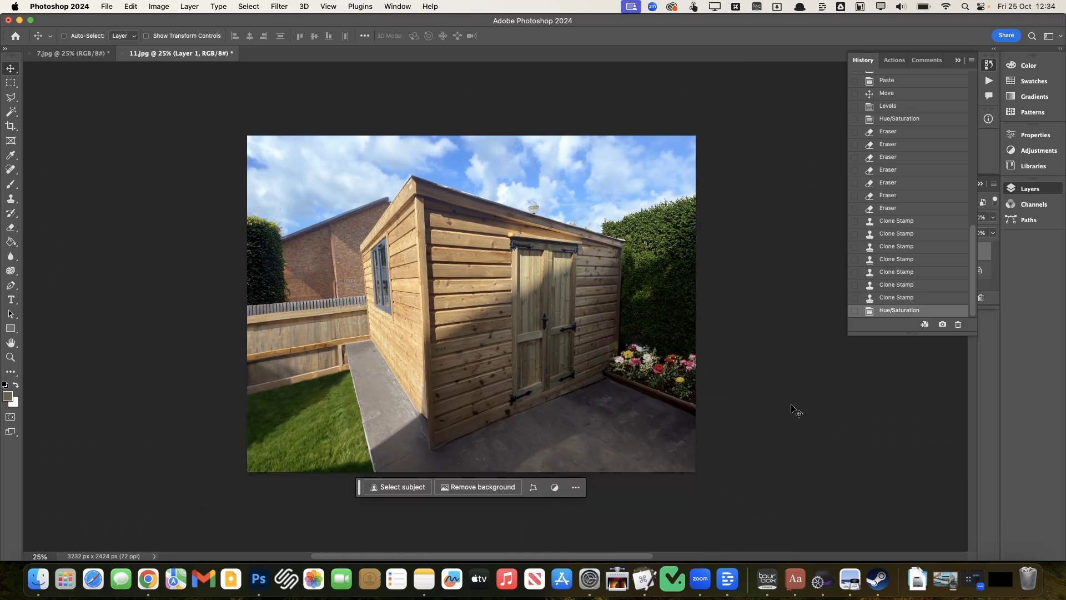
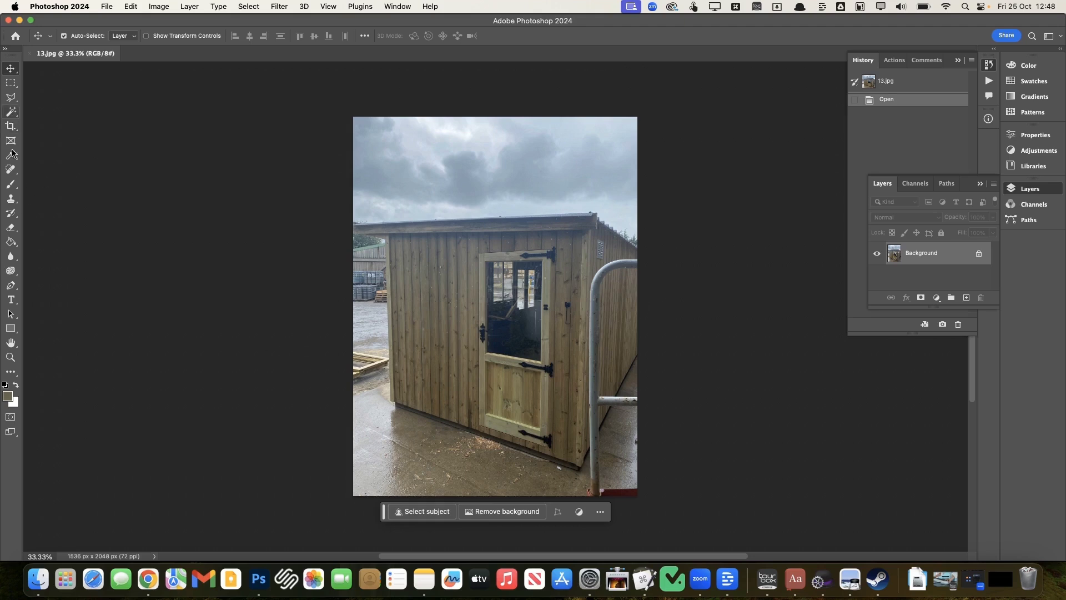
Remove the metal railing in front of the shed in 13.jpg with the Spot Healing Brush and heal its leftover traces.
key("j")
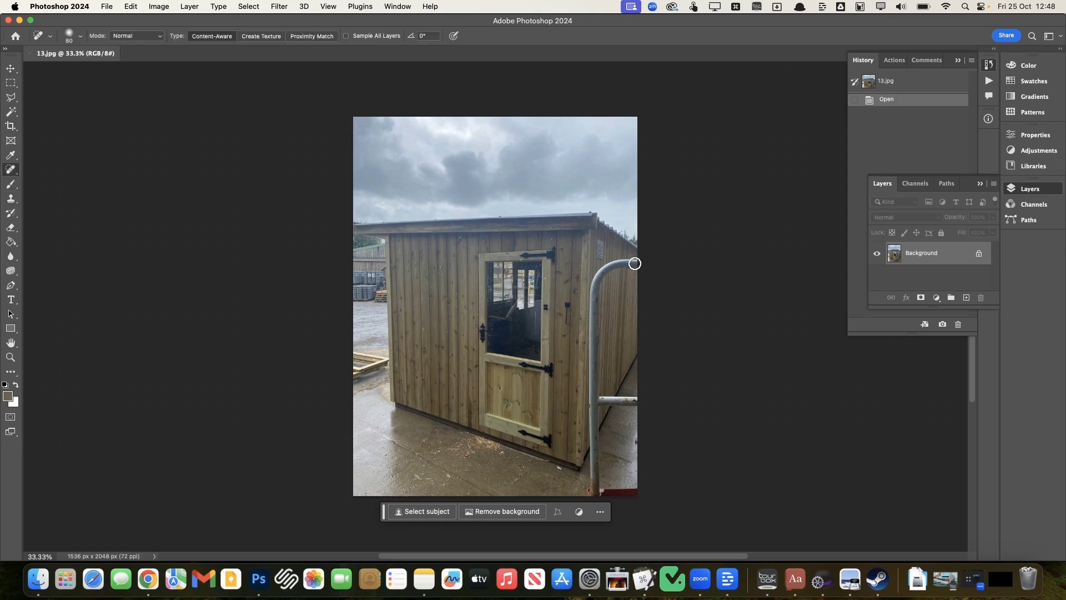
mouse_move(641, 259)
left_mouse_down()
mouse_move(596, 280)
mouse_move(593, 400)
mouse_move(635, 398)
mouse_move(595, 402)
mouse_move(597, 487)
mouse_move(588, 491)
mouse_move(642, 489)
left_mouse_up()
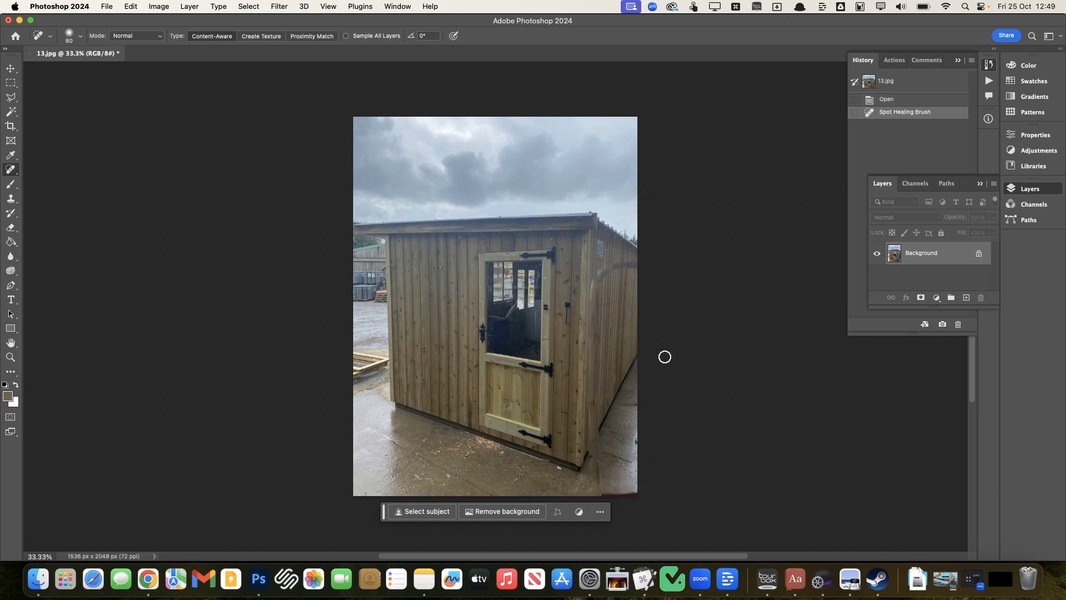
left_click(625, 262)
mouse_move(630, 265)
left_mouse_down()
mouse_move(622, 271)
mouse_move(636, 271)
mouse_move(607, 267)
mouse_move(600, 277)
left_mouse_up()
left_click(633, 266)
Clone clean cladding over the stained band across the upper part of the shed's side wall with the Clone Stamp.
key("super+plus")
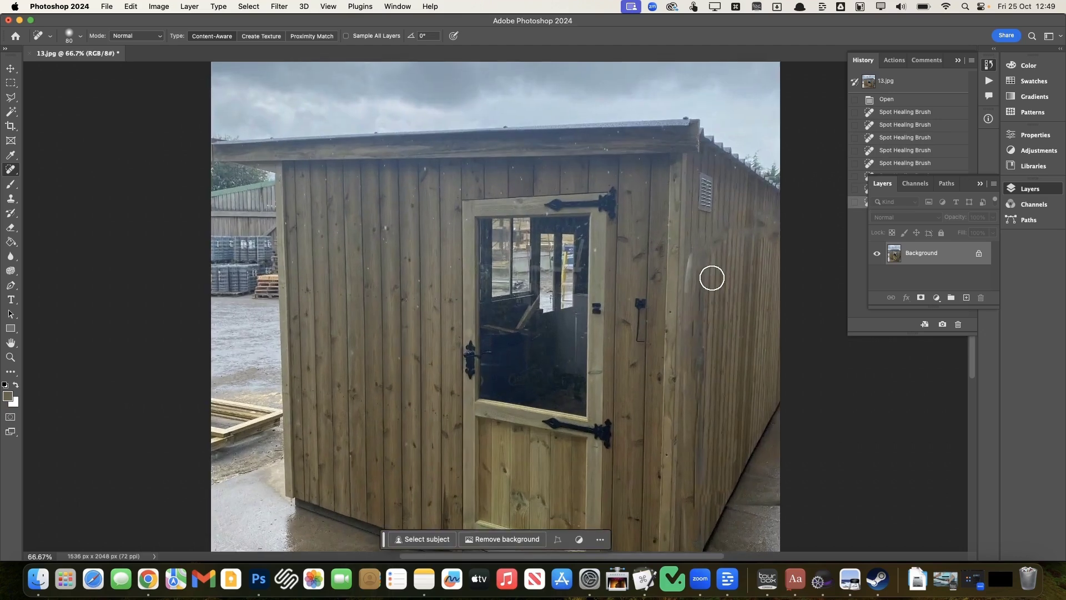
scroll(712, 278, "right", 8)
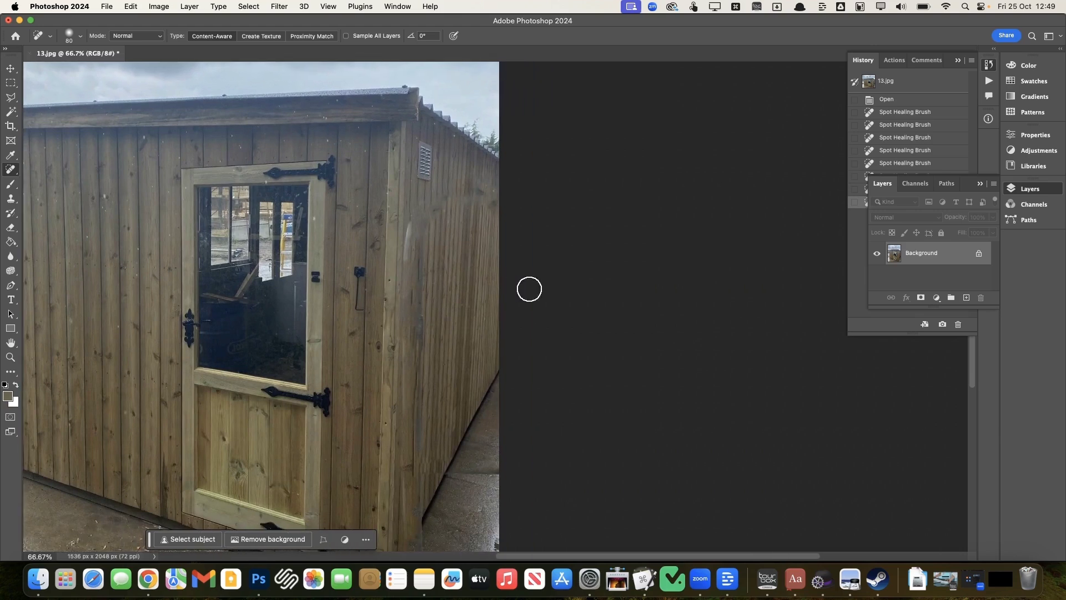
key("s")
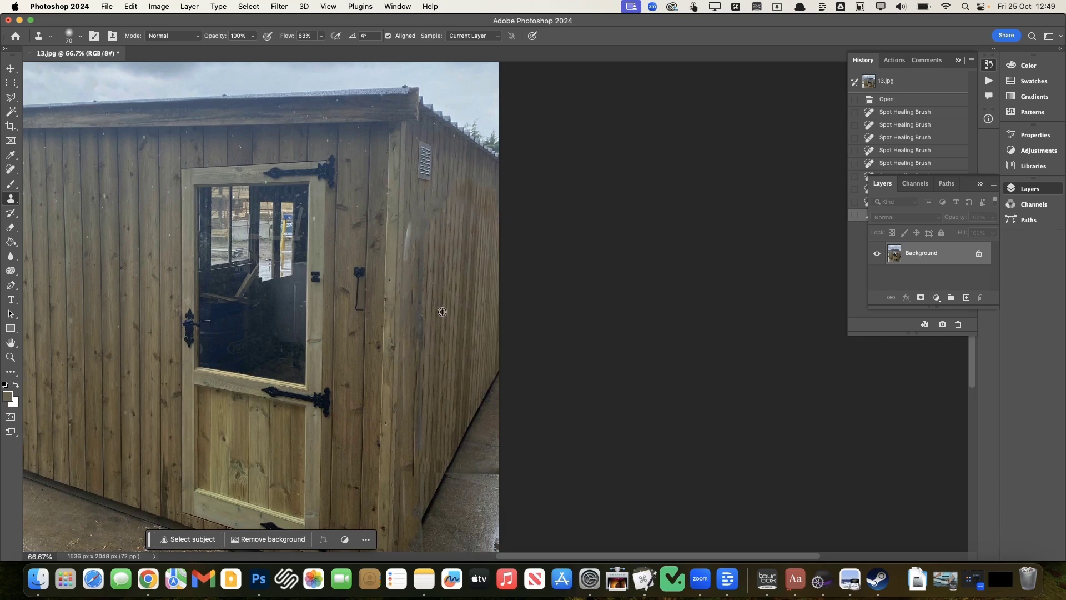
left_click(449, 246, "alt")
left_click_drag(447, 248, 448, 185)
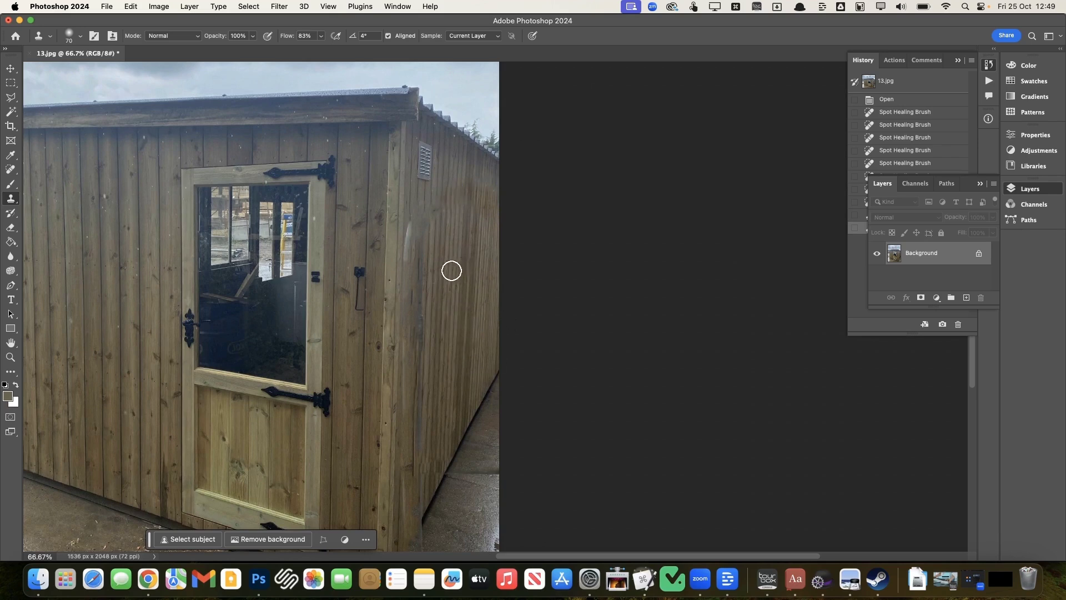
left_click(439, 203)
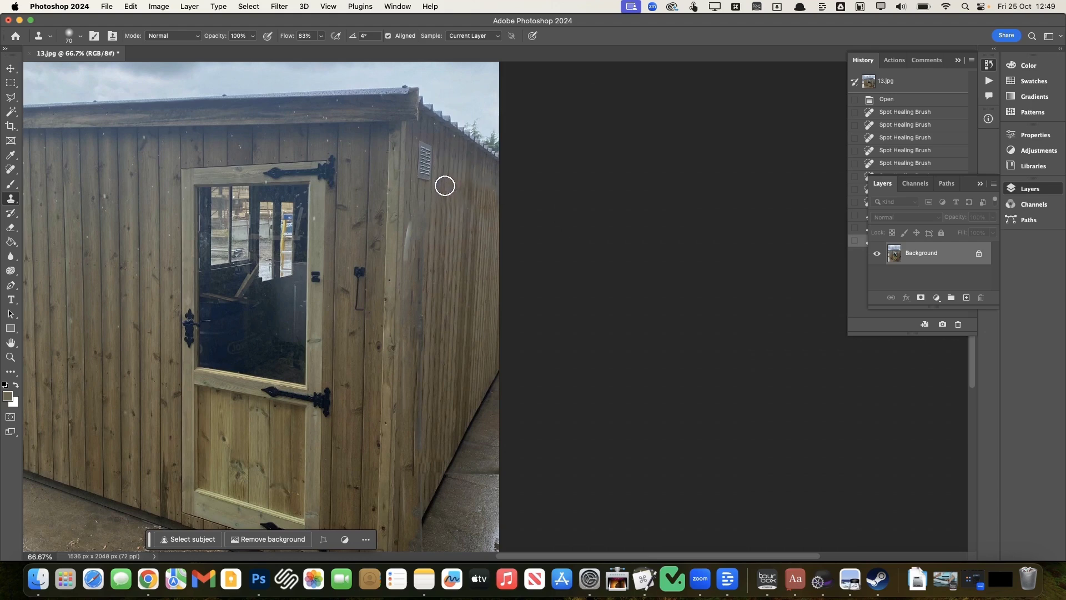
left_click(451, 192)
left_click(466, 187)
left_click(476, 186)
left_click(487, 189)
left_click(496, 191)
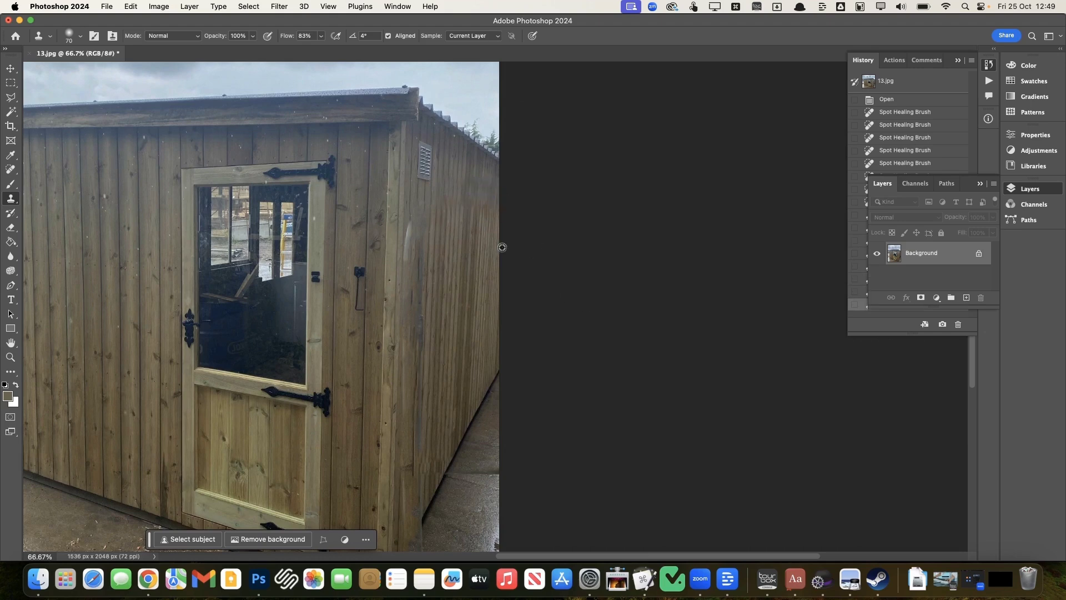
left_click(474, 198)
left_click(495, 202)
left_click(495, 190)
Clone cladding over the pale smear running down the side wall beside the shed's corner post.
left_click(451, 203)
left_click(445, 206)
left_click(442, 217)
left_click(434, 228)
left_click(406, 245)
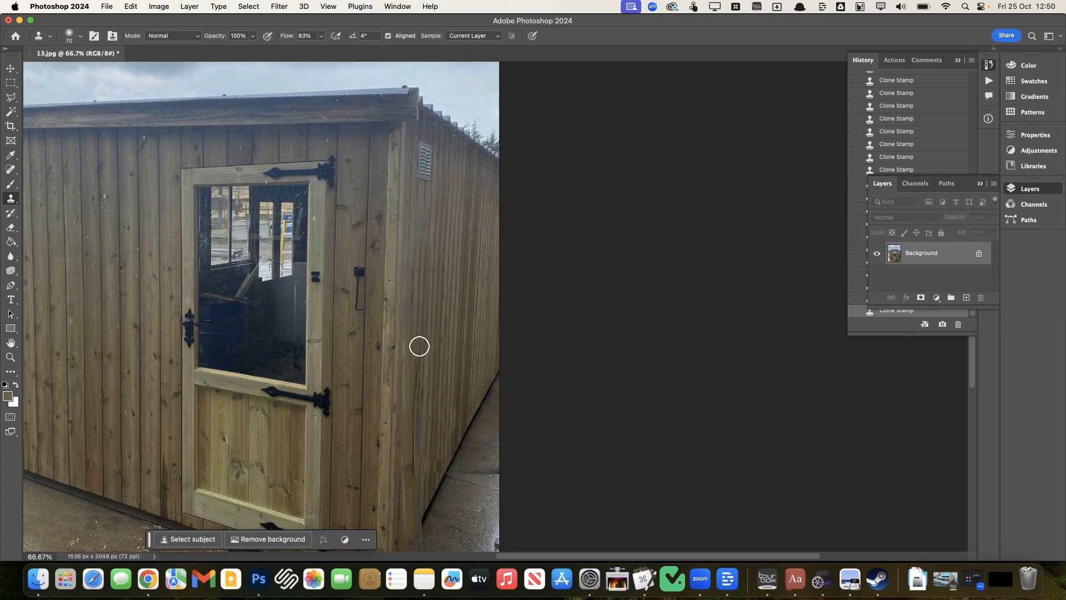
Clone side-wall boards over the smeared lower cladding beside the corner post, down to the shed's base.
scroll(438, 381, "down", 5)
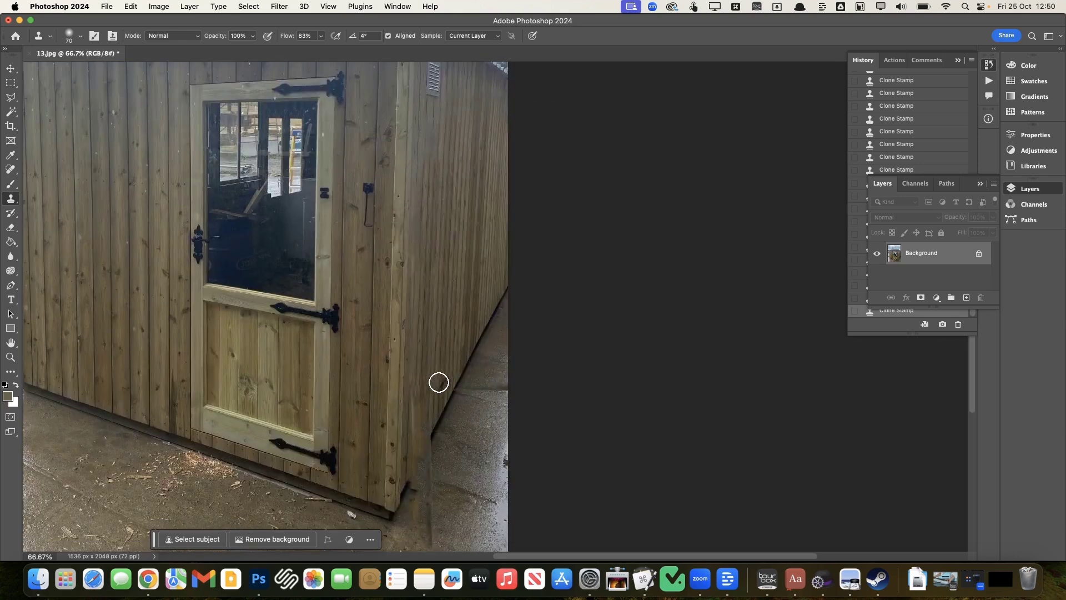
left_click(445, 314, "alt")
mouse_move(417, 366)
left_mouse_down()
mouse_move(416, 381)
mouse_move(417, 367)
left_mouse_up()
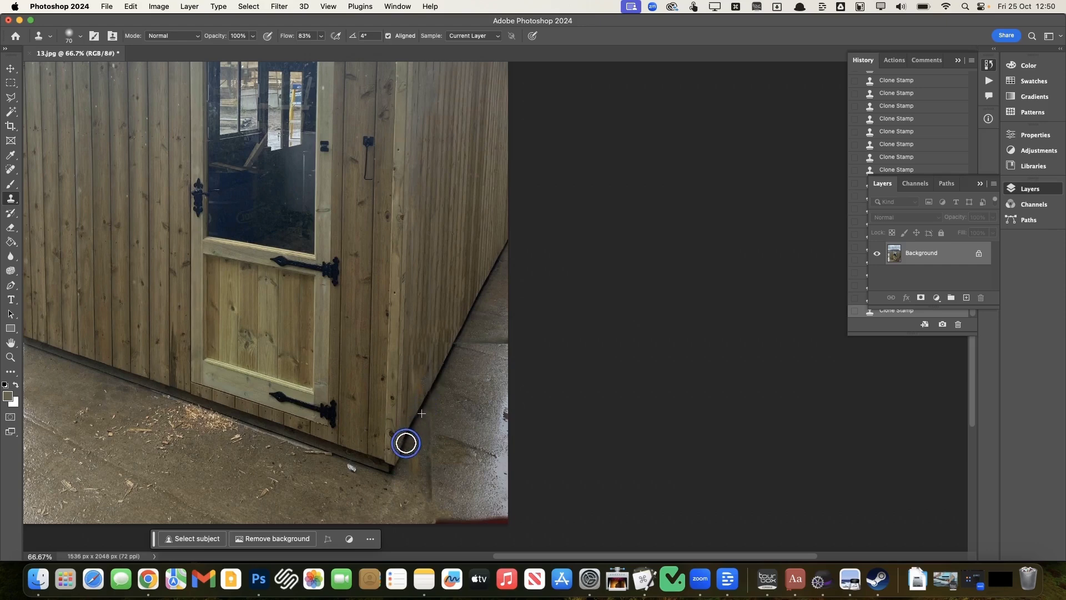
Clone concrete over the reddish strip along the photo's lower edge, and heal the leftover marks on the ground beside the shed.
left_click(441, 333, "alt")
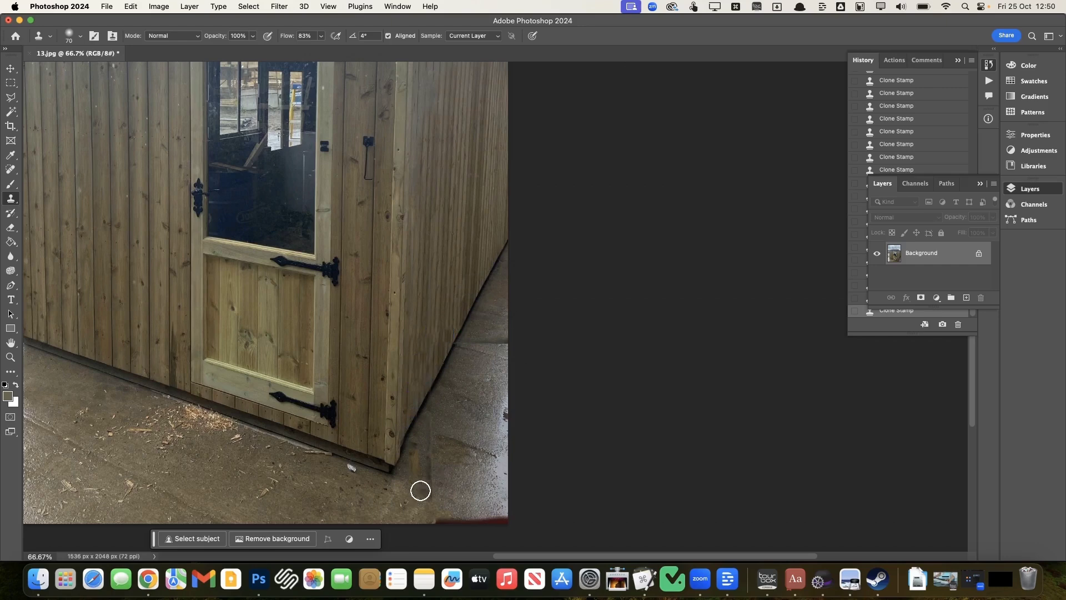
left_click_drag(431, 522, 502, 526)
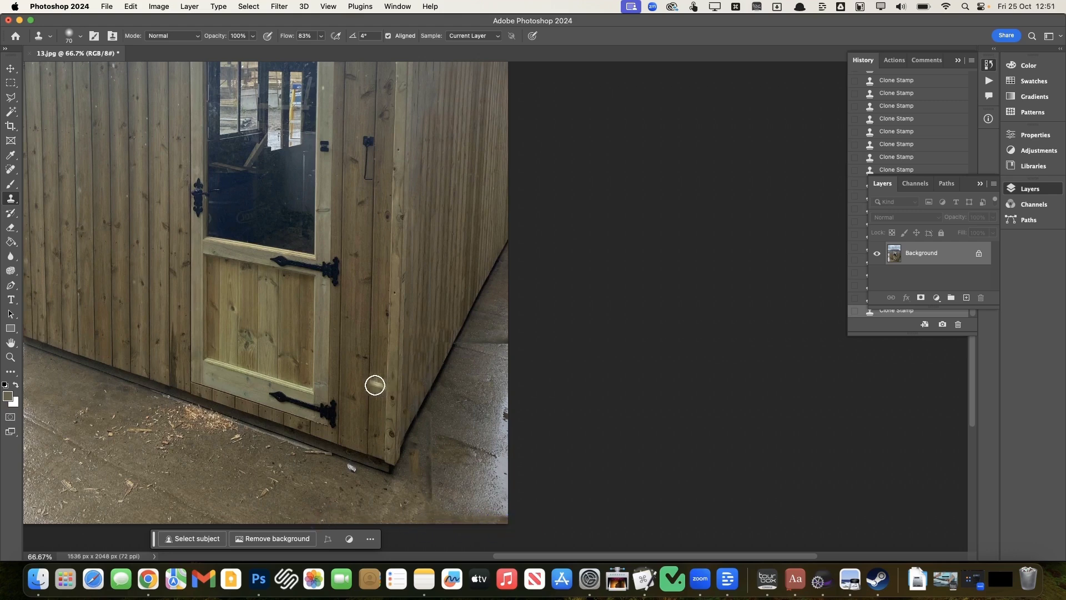
key("j")
mouse_move(461, 536)
left_mouse_down()
mouse_move(502, 516)
mouse_move(416, 517)
mouse_move(431, 519)
mouse_move(431, 427)
left_mouse_up()
left_click_drag(481, 452, 482, 454)
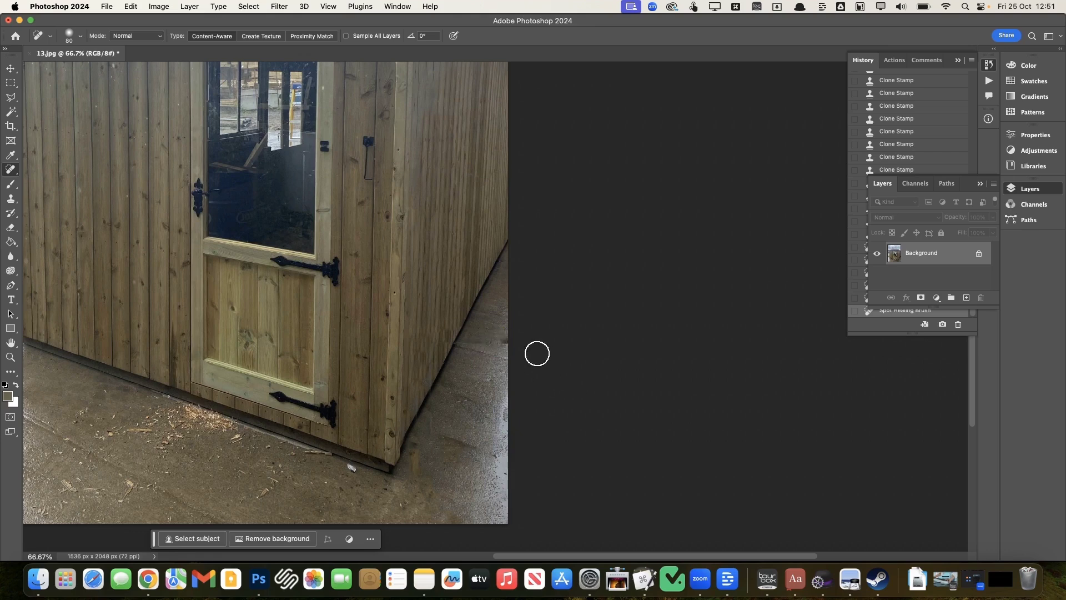
Remove the wood shavings and debris from the concrete in front of the shed with the Spot Healing Brush.
scroll(411, 512, "left", 8)
scroll(411, 512, "down", 2)
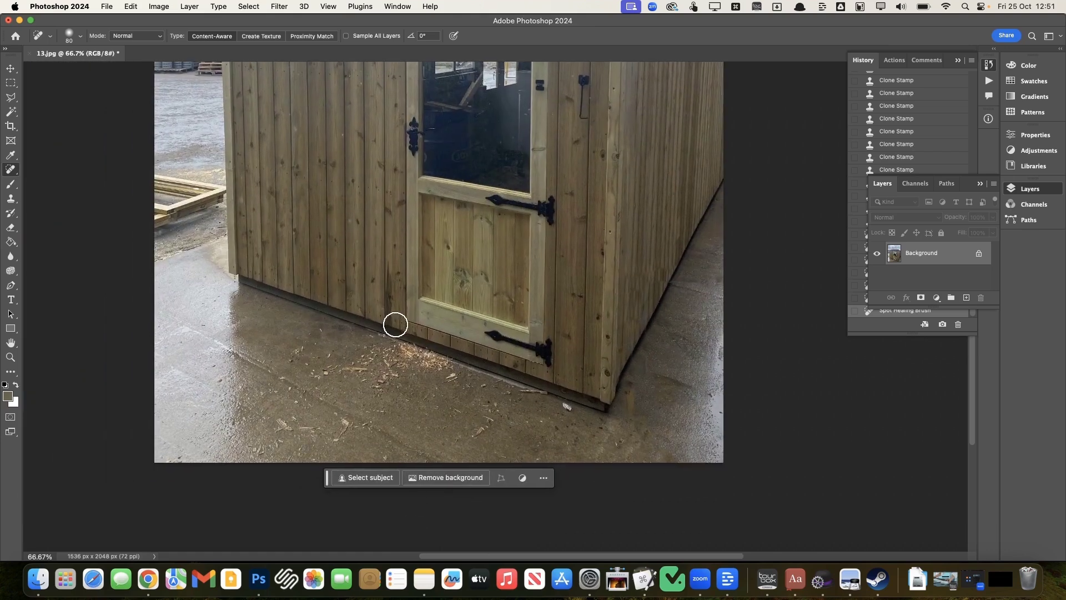
mouse_move(386, 347)
left_mouse_down()
mouse_move(454, 366)
mouse_move(369, 378)
mouse_move(425, 367)
mouse_move(377, 358)
mouse_move(326, 369)
mouse_move(363, 382)
left_mouse_up()
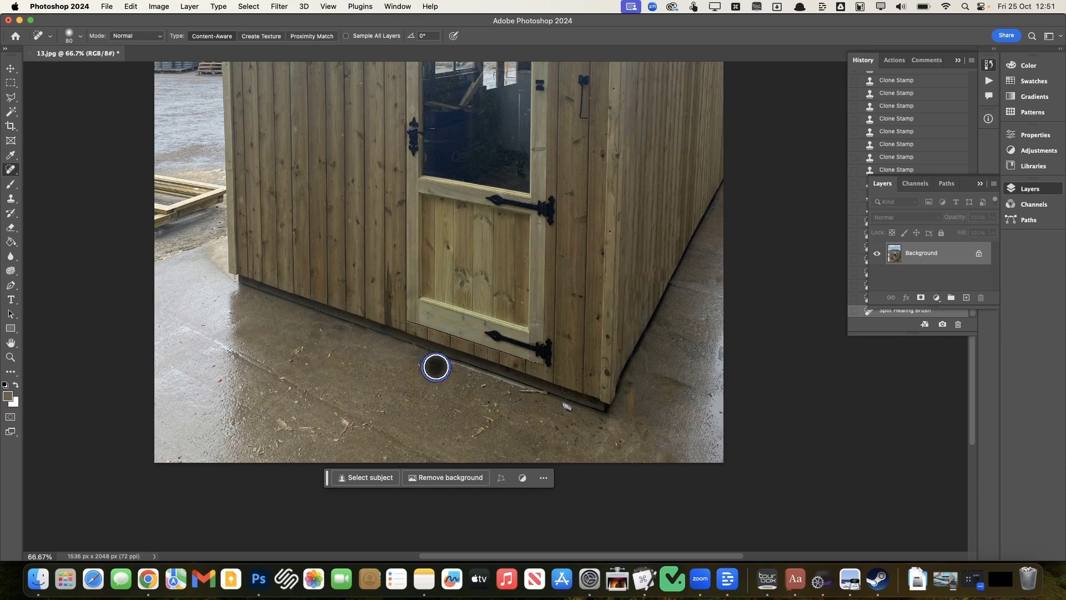
left_click_drag(473, 426, 493, 407)
left_click(555, 408)
left_click_drag(352, 417, 349, 425)
left_click(323, 440)
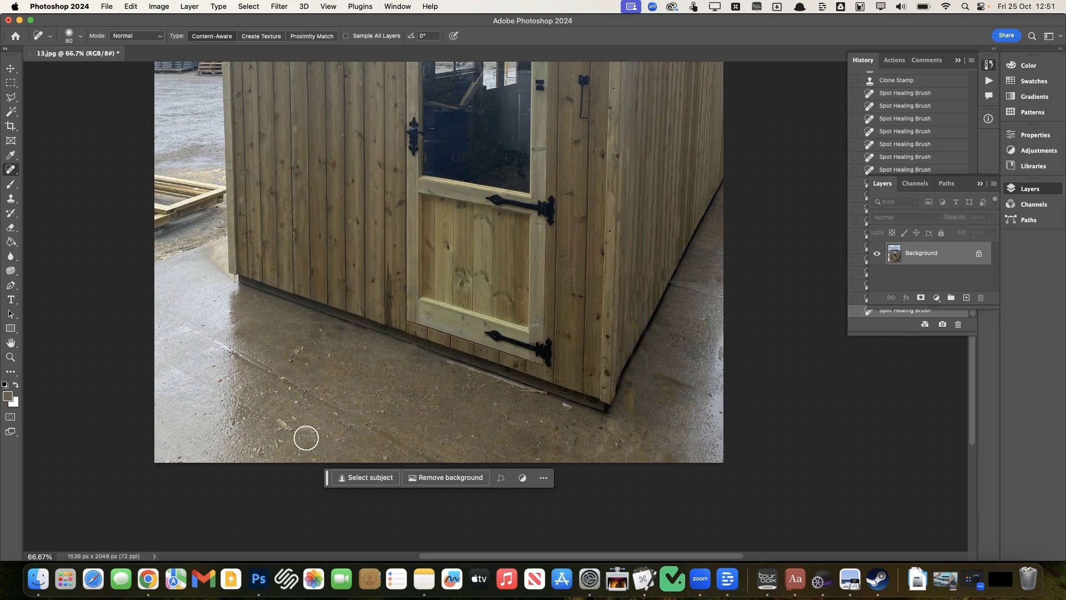
Clone the dark base edge over the pale debris strip beneath the door with the Clone Stamp.
key("s")
left_click(433, 349, "alt")
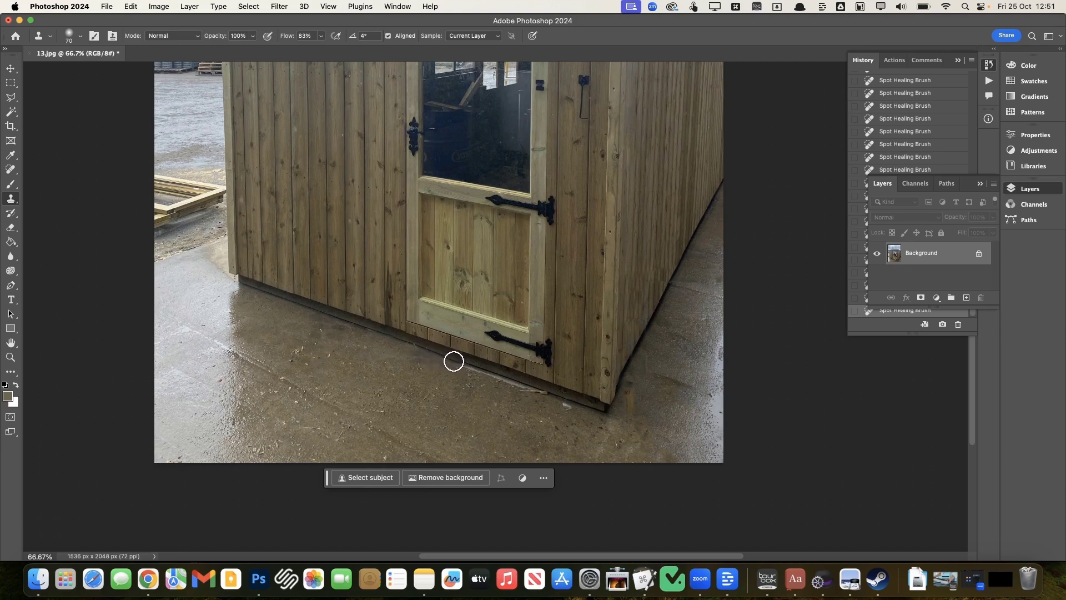
mouse_move(454, 362)
left_mouse_down()
mouse_move(538, 388)
mouse_move(575, 405)
left_mouse_up()
left_click_drag(490, 374, 558, 401)
Select the yard background between the shed's front wall and the photo edge with the Polygonal Lasso, and fill it generatively with "hedge".
key("super+minus")
key("super+minus")
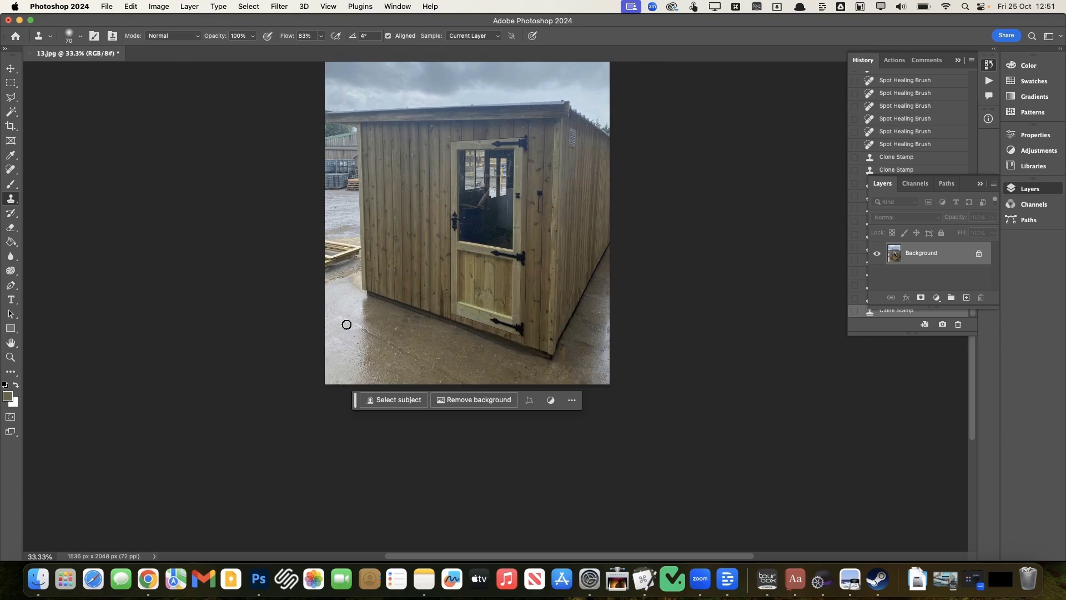
scroll(347, 324, "up", 3)
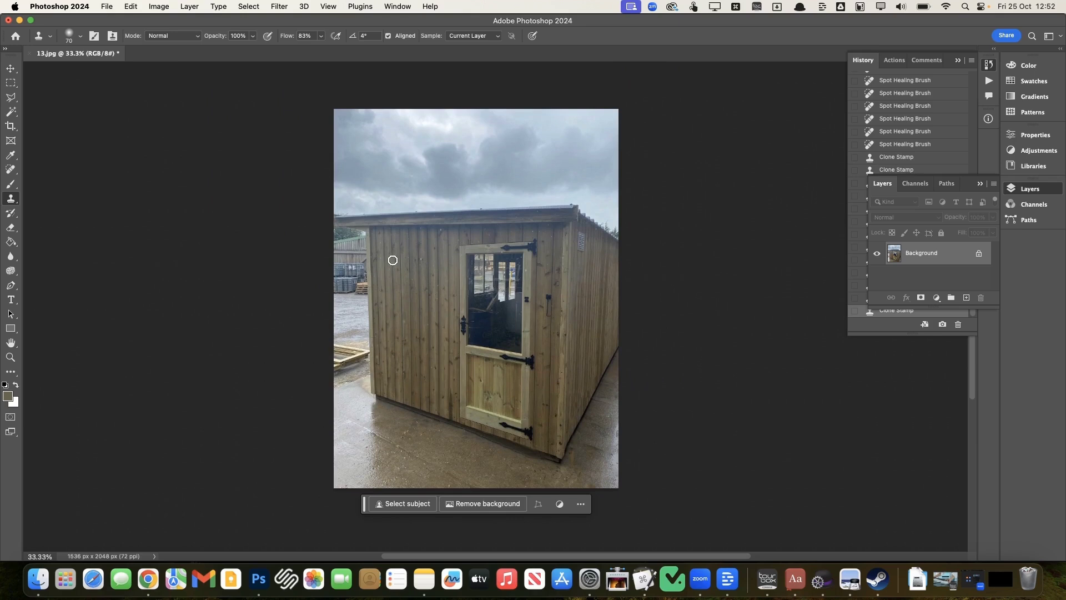
left_click(11, 97)
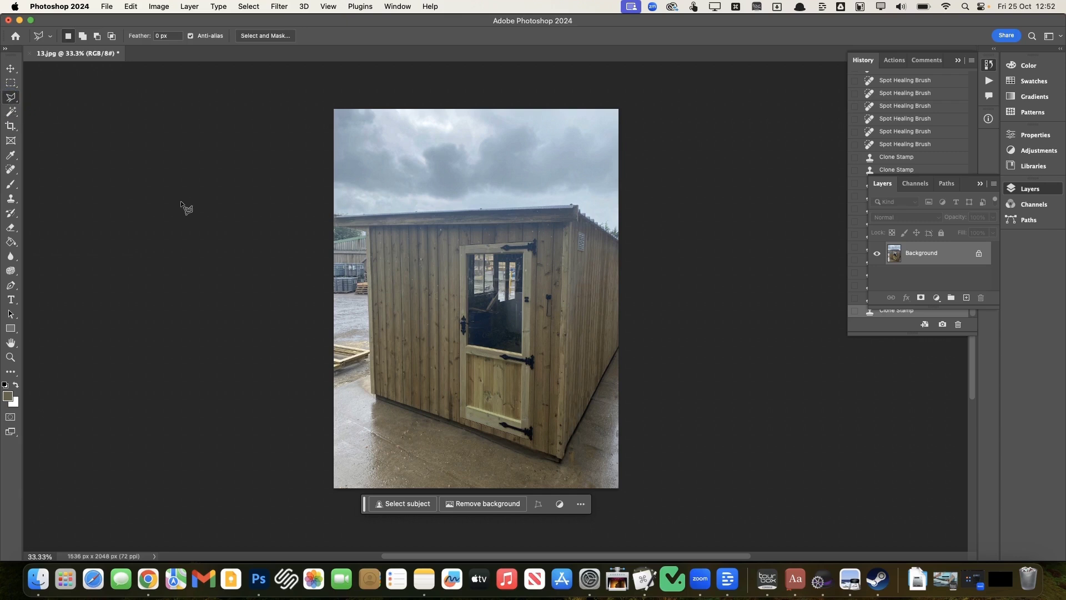
left_click(326, 311)
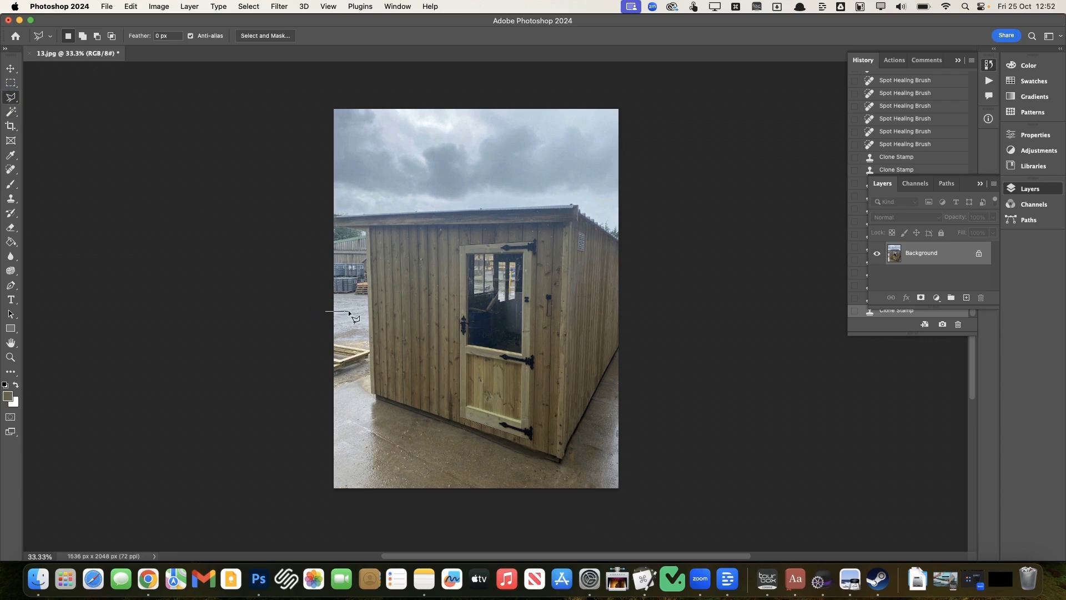
left_click(369, 311)
left_click(365, 230)
left_click(333, 226)
left_click(317, 309)
double_click(329, 314)
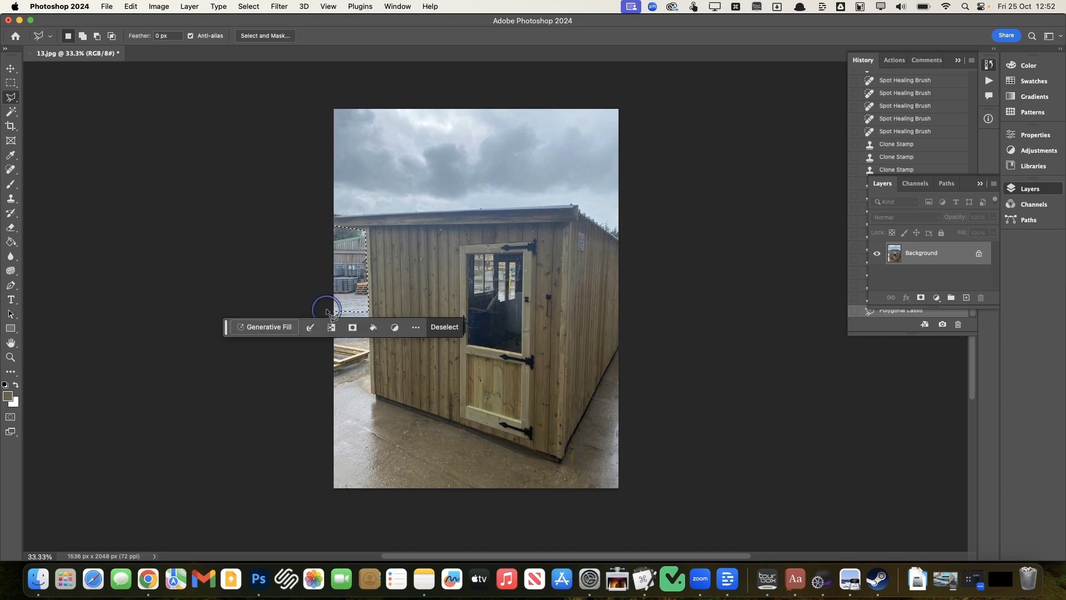
left_click(275, 326)
type("hedge")
key("Return")
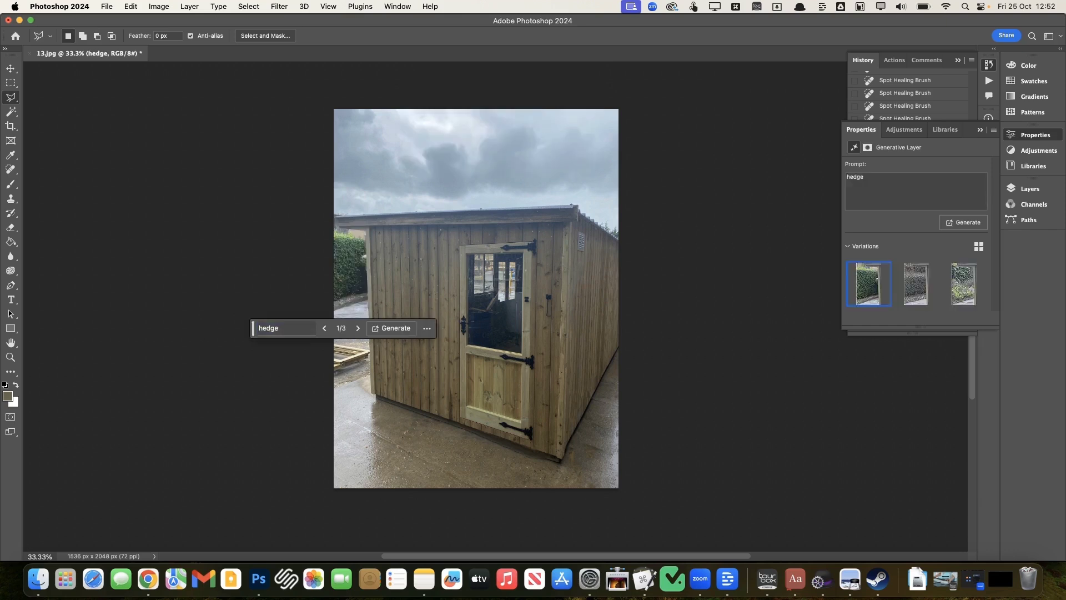
Outline all the ground around the shed's base with the Polygonal Lasso, including the wooden frame beside the front wall.
left_click(267, 378)
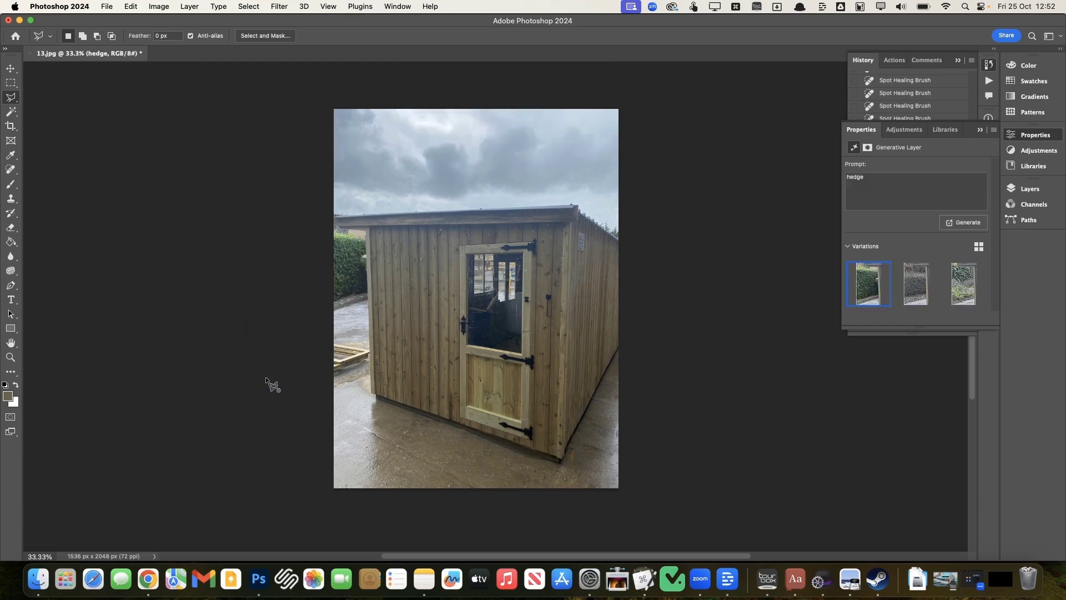
left_click(294, 394)
left_click(322, 317)
left_click(367, 299)
left_click(372, 395)
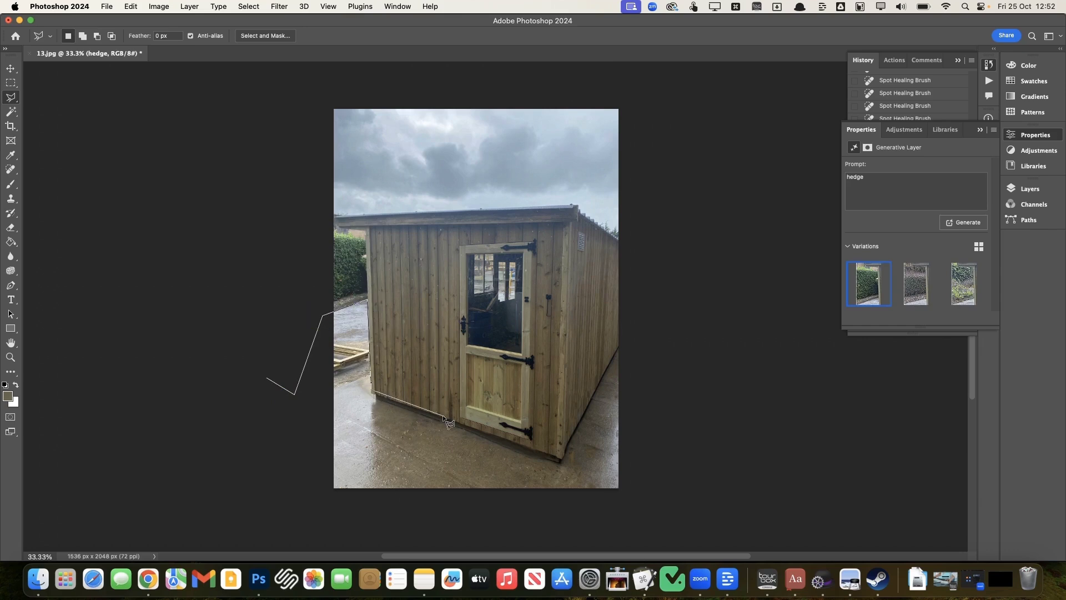
left_click(560, 459)
left_click(630, 325)
left_click(689, 500)
left_click(371, 543)
left_click(237, 497)
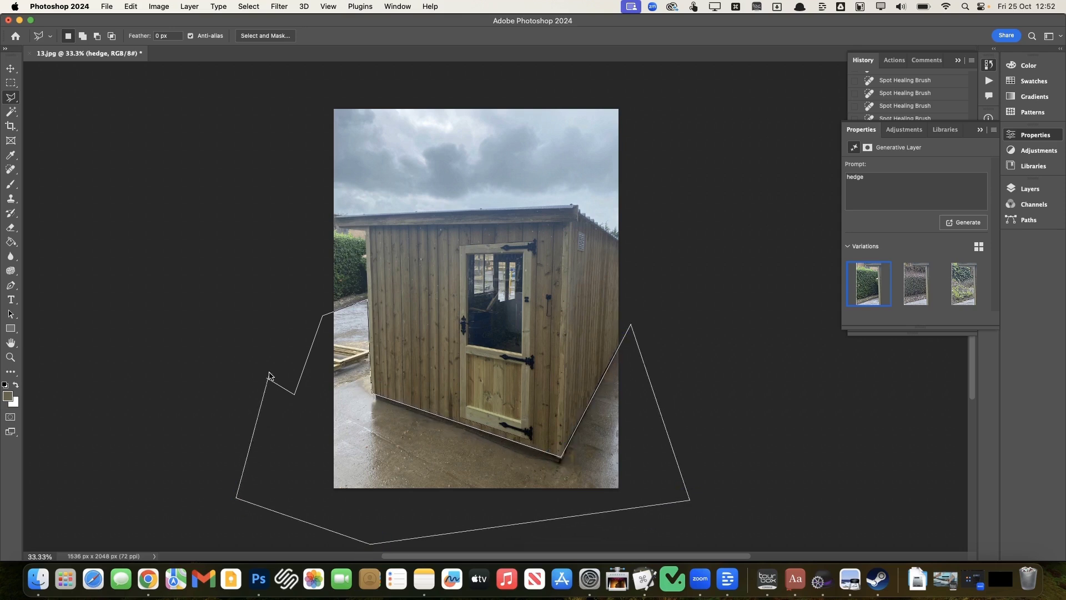
double_click(269, 377)
Try filling the selected ground generatively with "tarmac" and compare the three variations.
left_click(890, 186)
type("tarmac")
key("Return")
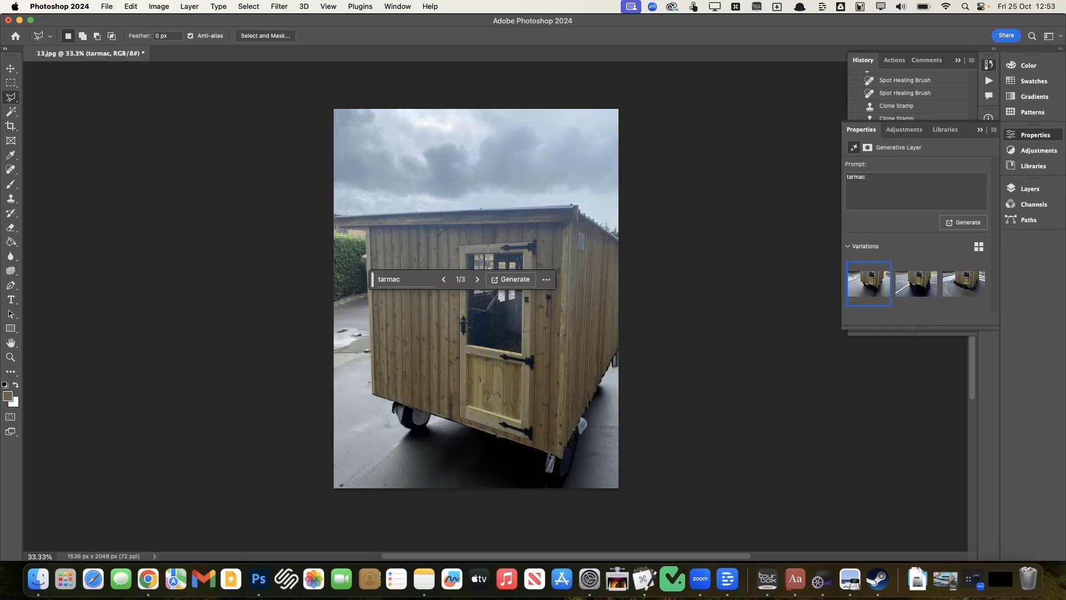
left_click(923, 289)
left_click(955, 284)
left_click(869, 283)
Try regenerating the ground with the prompt "asphalt" and compare its variations.
double_click(886, 184)
type("asphalt")
key("Return")
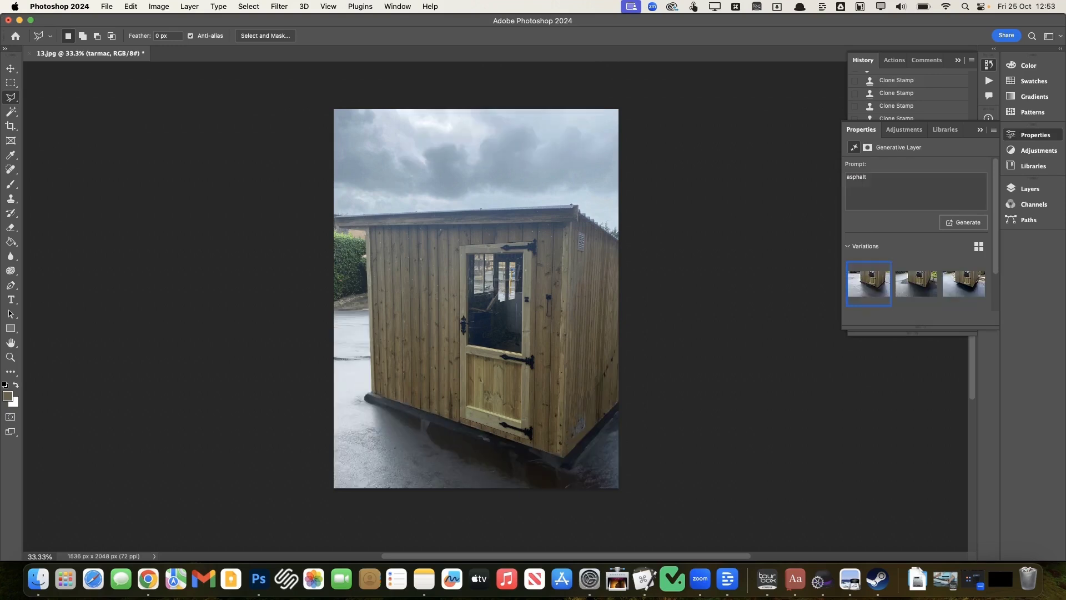
left_click(920, 297)
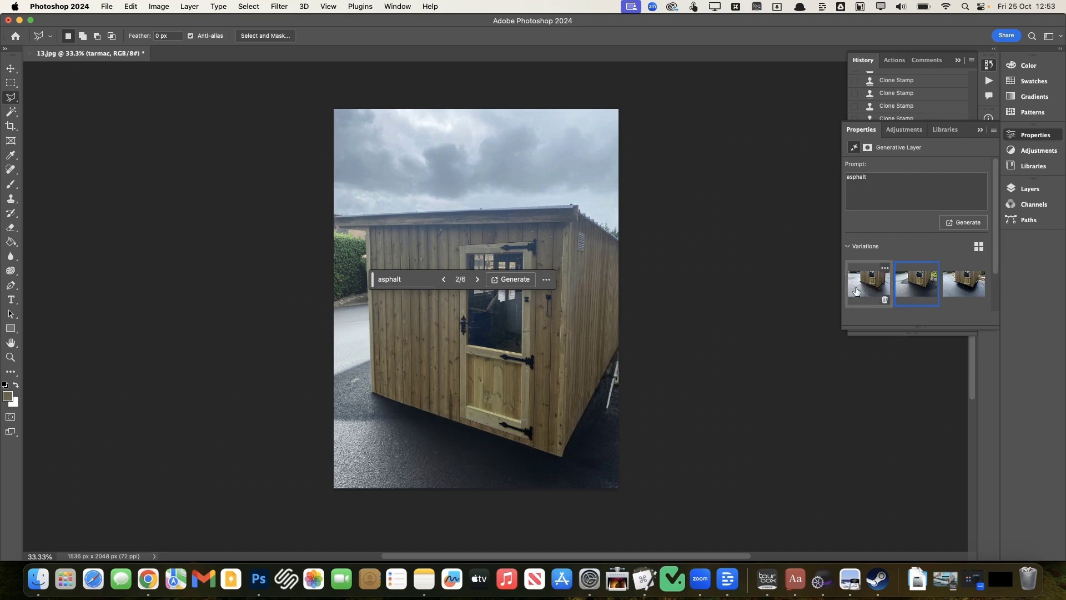
left_click(960, 283)
Try regenerating the ground with the prompt "patio" and preview its variations.
left_click_drag(886, 186, 816, 173)
type("patio")
key("Return")
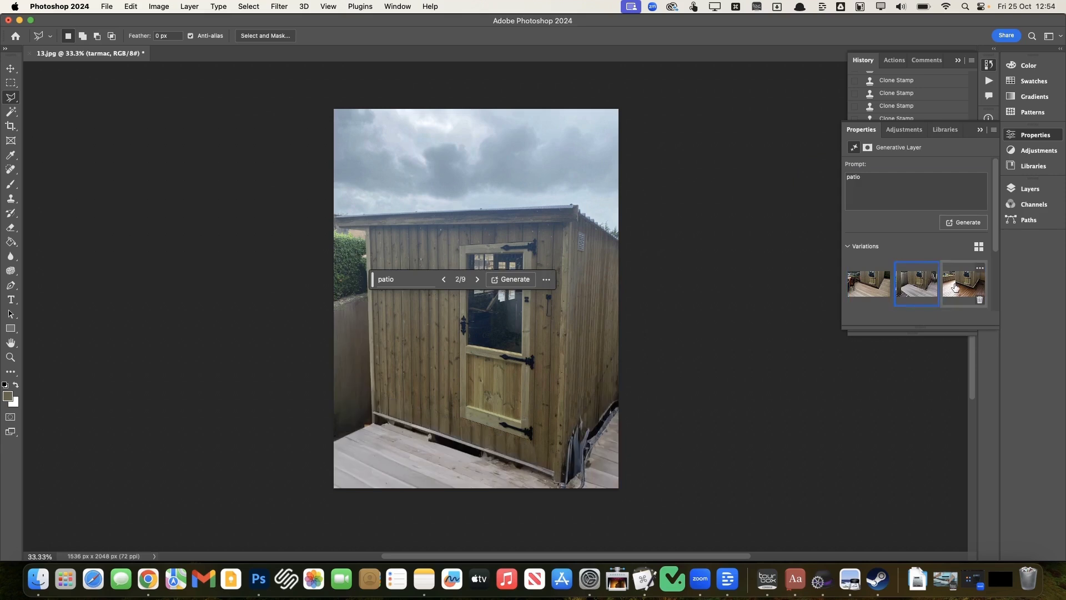
left_click(923, 284)
Regenerate the ground as "stone patio" using the third variation, and flatten the image.
double_click(890, 184)
type("stone patio")
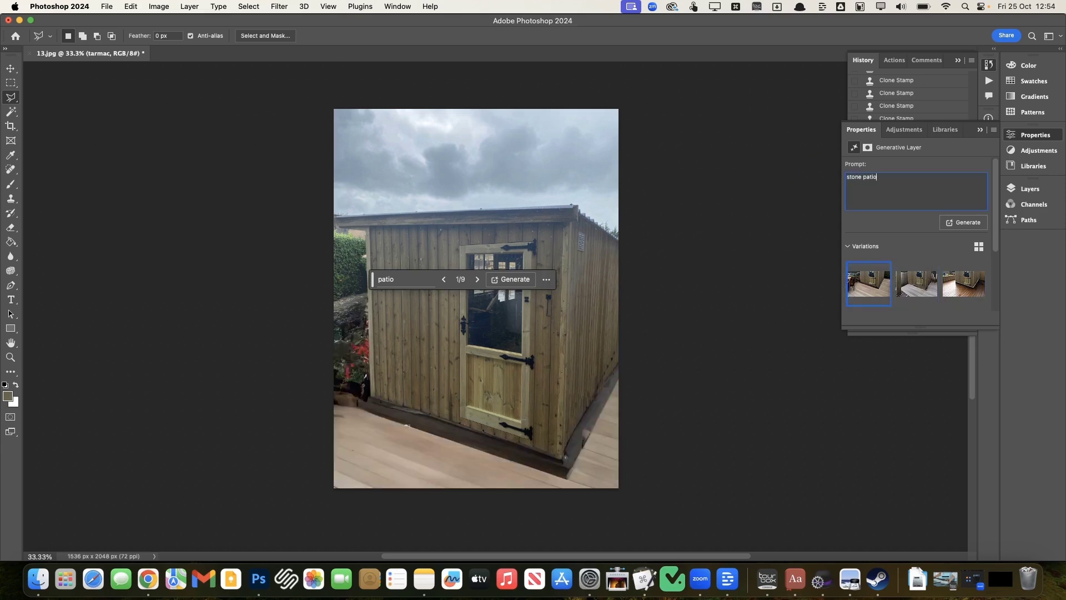
key("Return")
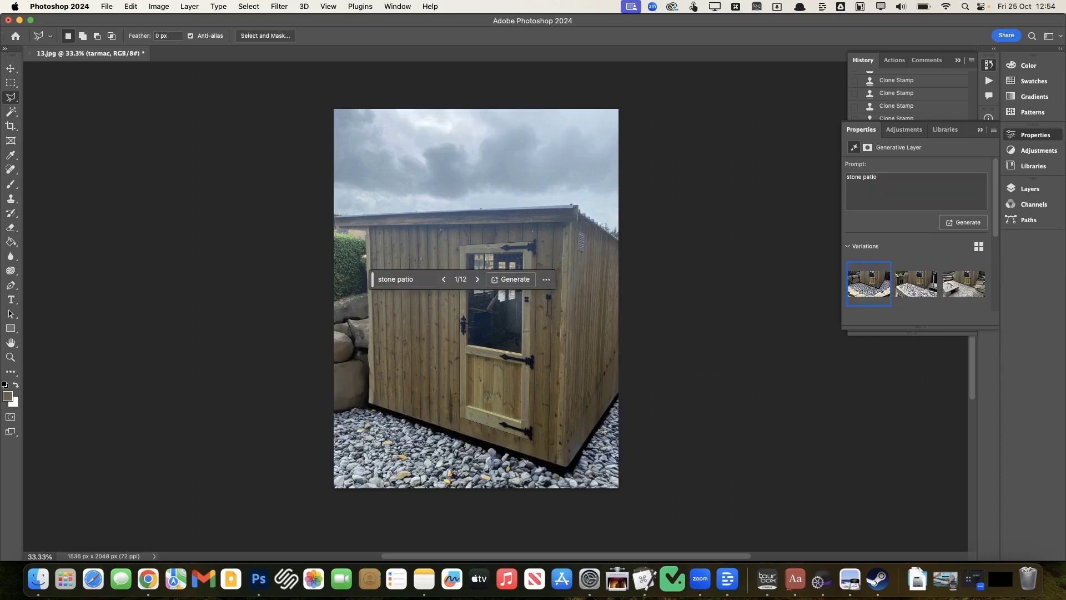
left_click(967, 282)
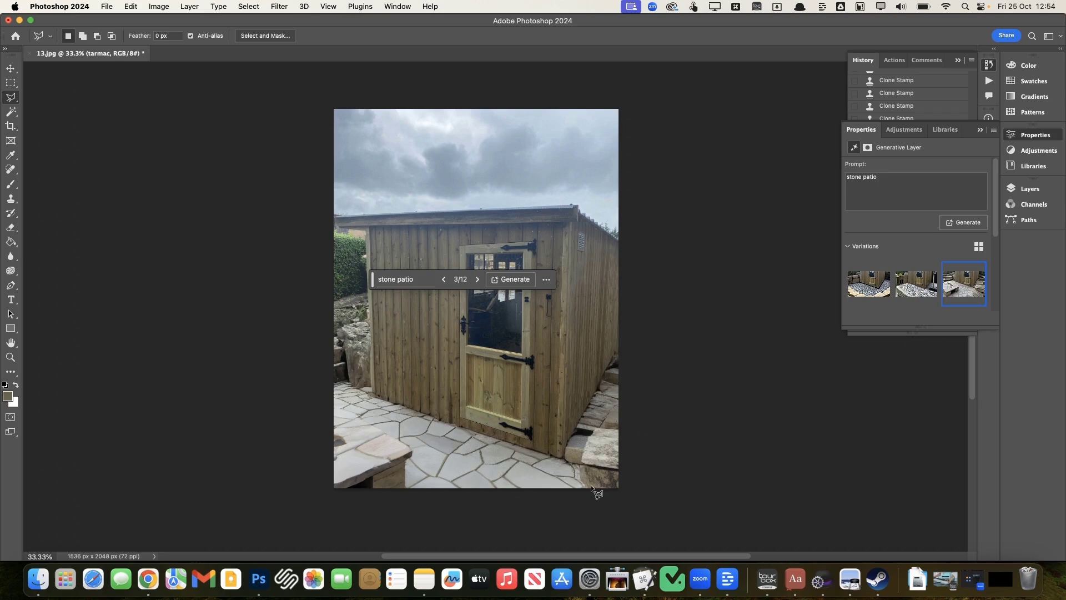
left_click(157, 6)
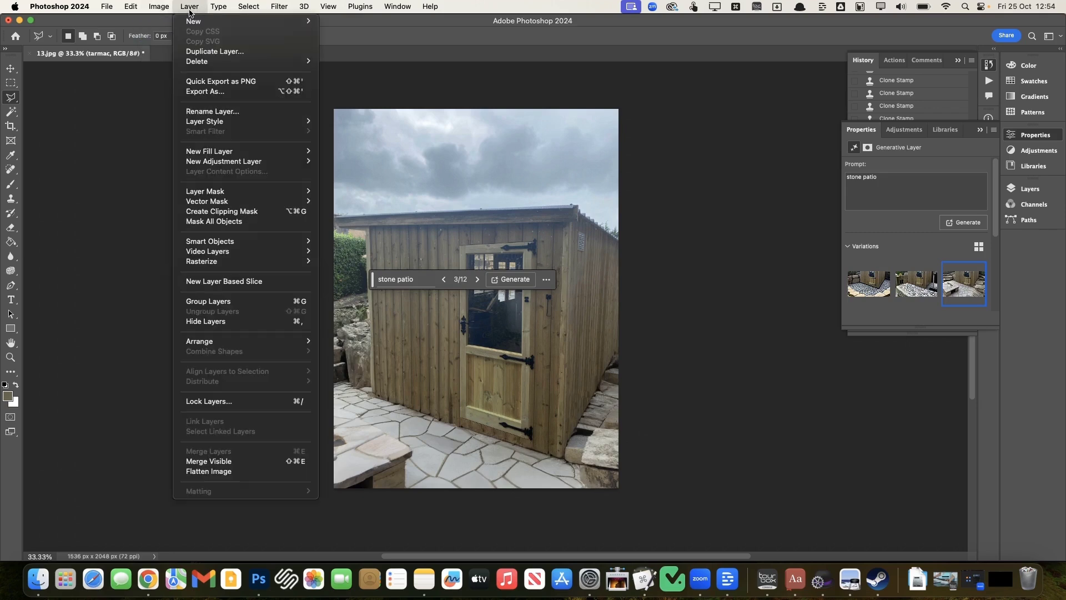
left_click(209, 471)
left_click(563, 459)
left_click(660, 498)
left_click(707, 375)
left_click(627, 345)
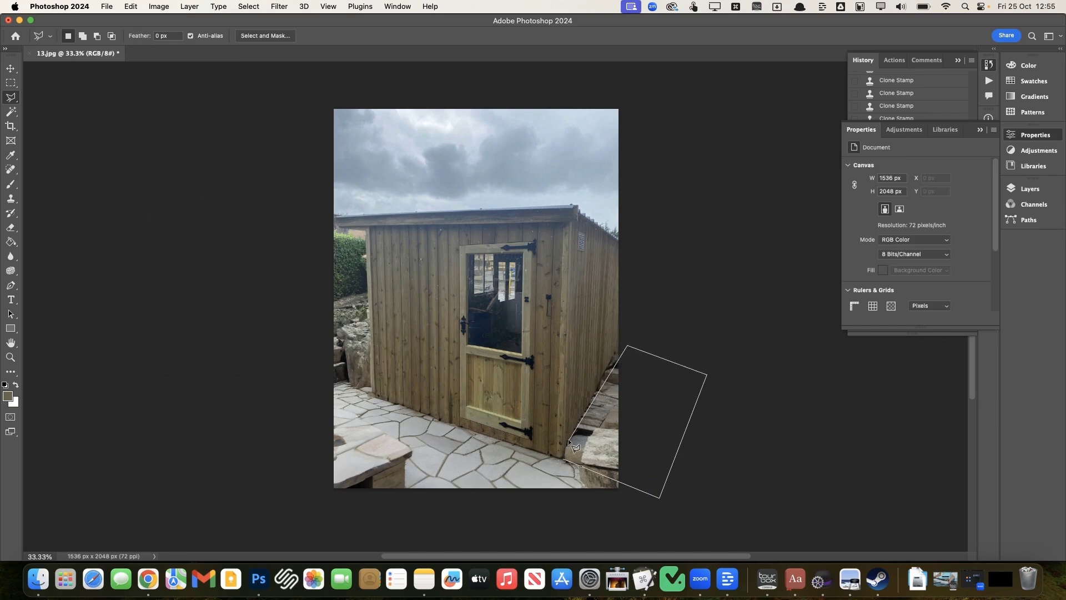
left_click(565, 459)
left_click(1030, 189)
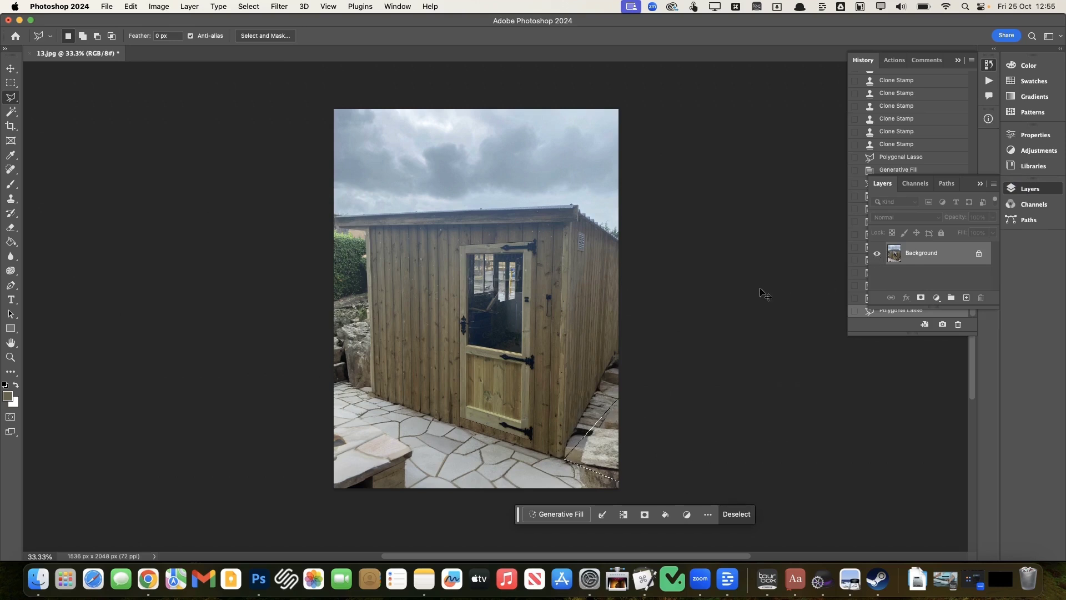
key("super+d")
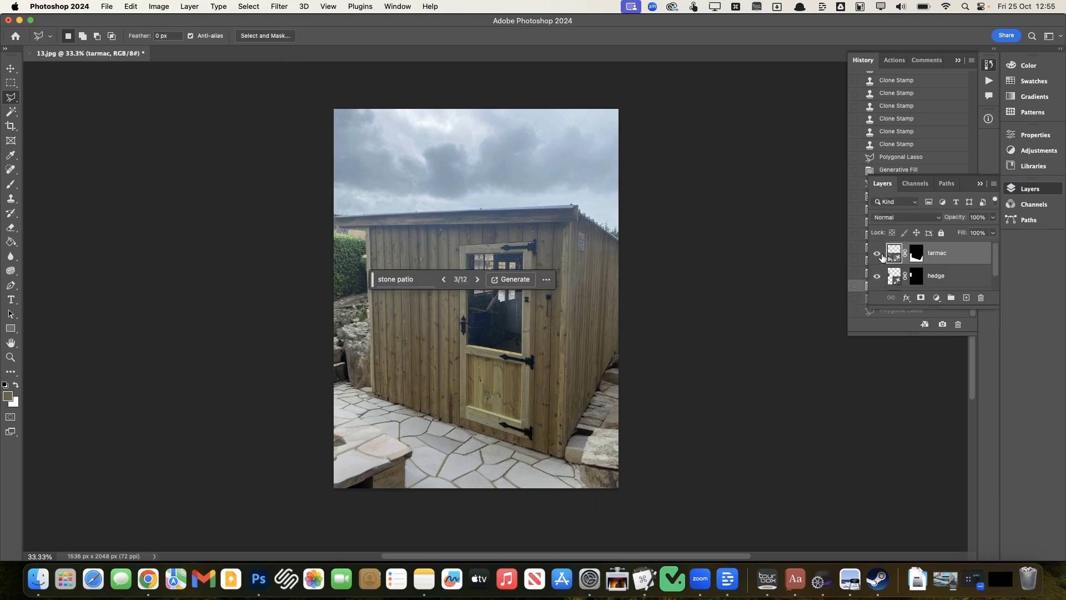
Toggle the generated patio layer's visibility to compare before and after, and flatten the image.
left_click(878, 254)
left_click(877, 254)
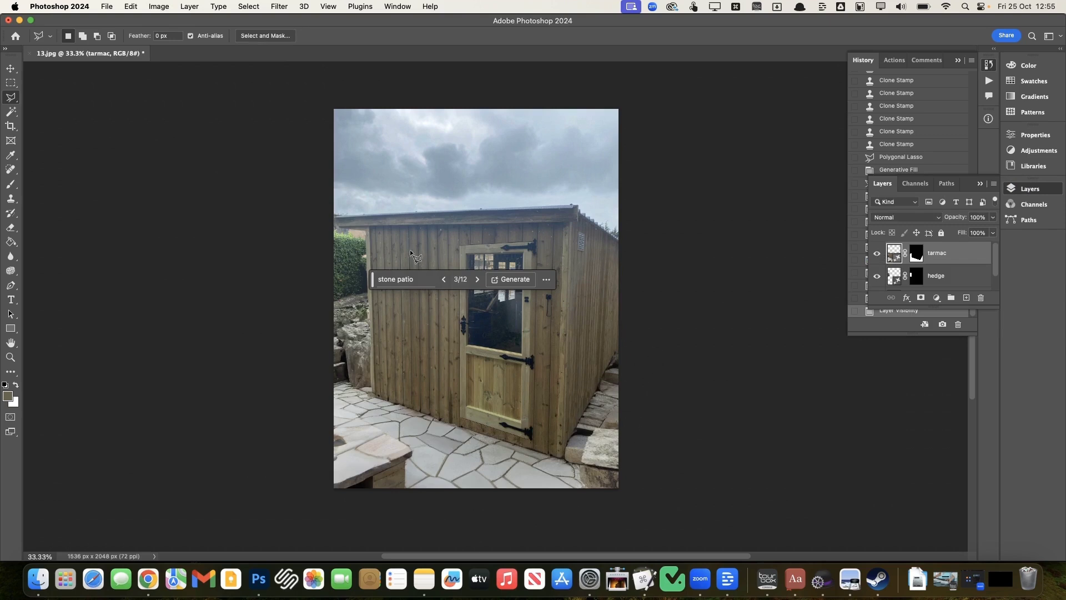
left_click(189, 7)
left_click(209, 471)
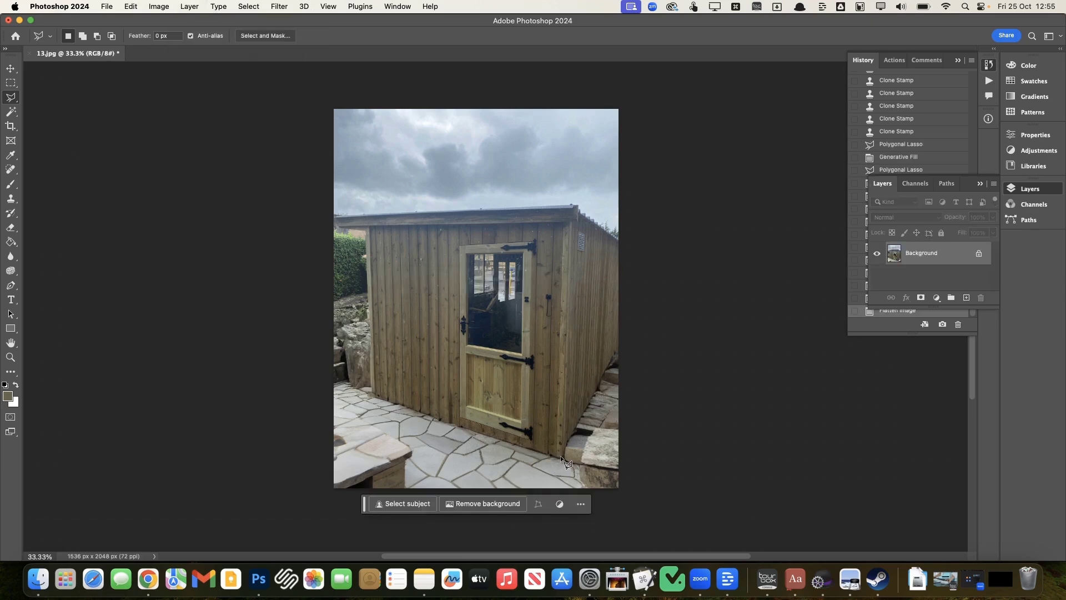
Select the rocky ground along the shed's right side with the Polygonal Lasso and generatively fill it with "lawn".
left_click(558, 454)
left_click(484, 516)
double_click(634, 532)
left_click(623, 336)
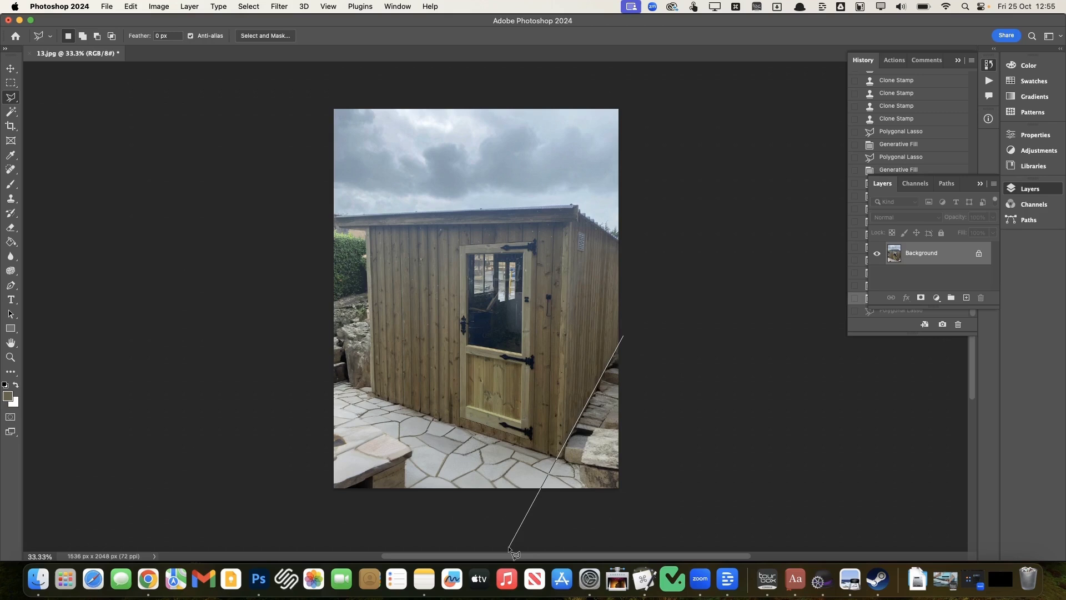
left_click(509, 550)
left_click(691, 547)
left_click(624, 337)
left_click(539, 316)
type("lawn")
key("Return")
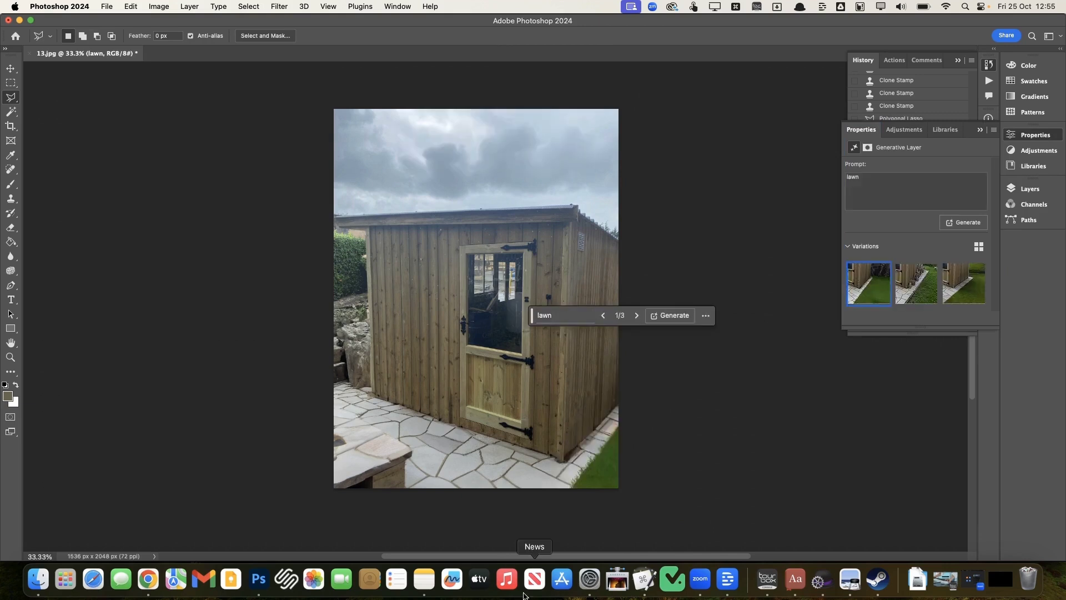
Compare the three lawn variations beside the shed and keep the first one.
left_click(925, 283)
left_click(956, 286)
left_click(917, 283)
left_click(876, 281)
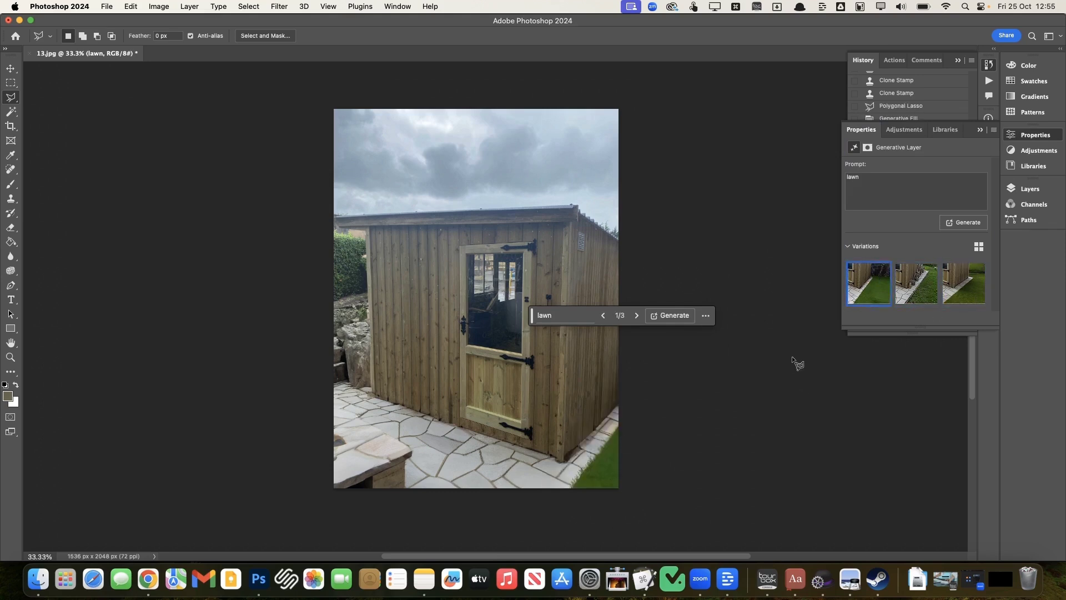
left_click(277, 231)
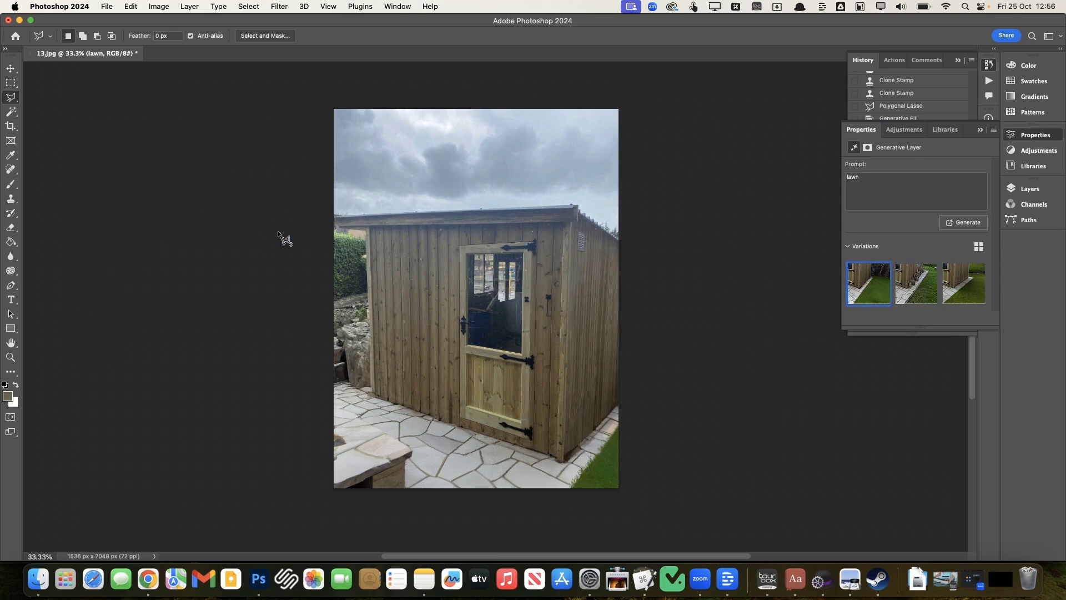
double_click(269, 283)
key("Return")
Select the stone bench in the patio's front left corner and generatively fill it with "patio", using the second variation.
left_click(424, 494)
left_click(417, 445)
left_click(326, 395)
left_click(295, 493)
double_click(392, 529)
left_click(289, 374)
type("patio")
key("Return")
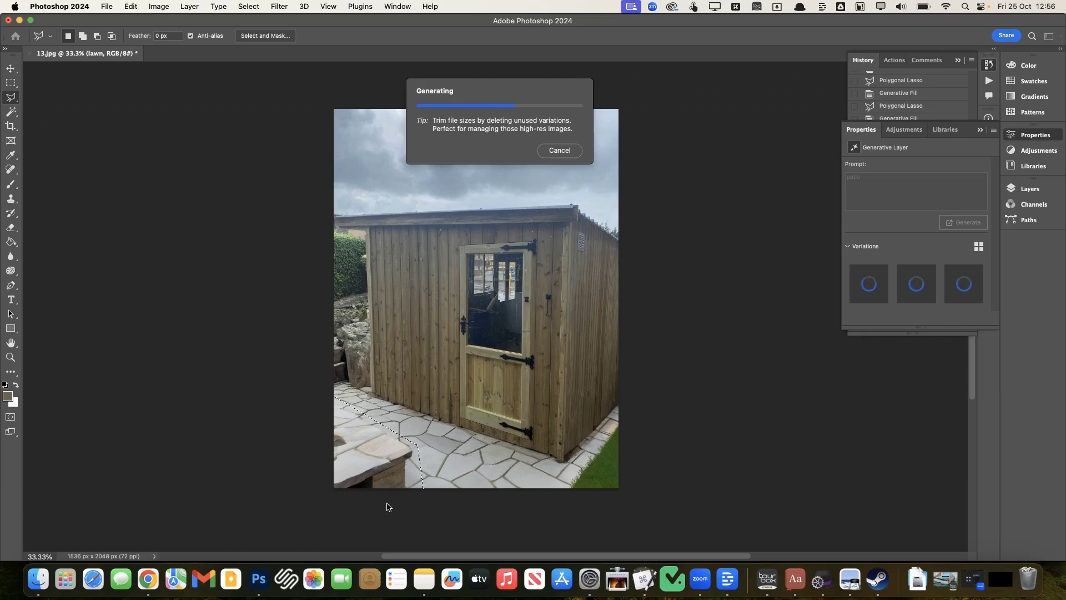
left_click(914, 299)
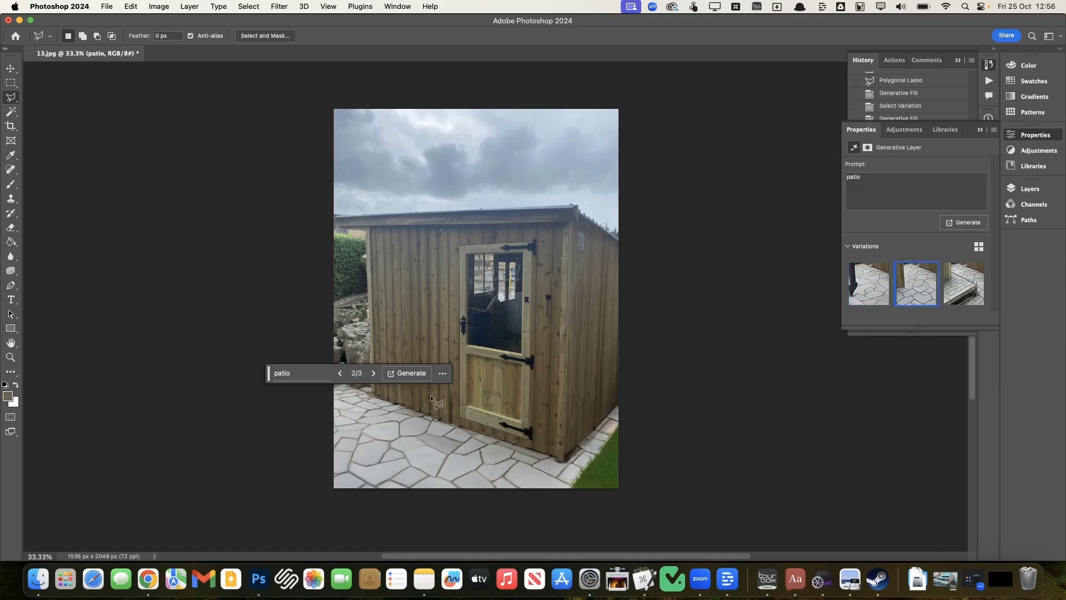
left_click(237, 130)
double_click(54, 394)
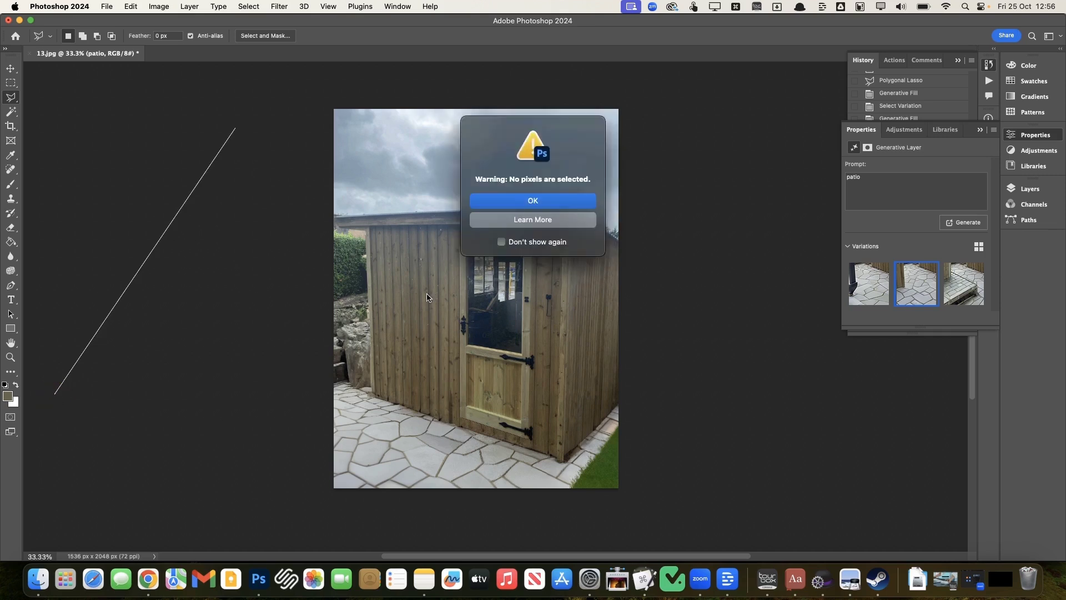
key("Return")
Outline the rocky bank between the hedge and the patio, left of the shed, with the Polygonal Lasso.
left_click(293, 343)
left_click(326, 375)
left_click(369, 389)
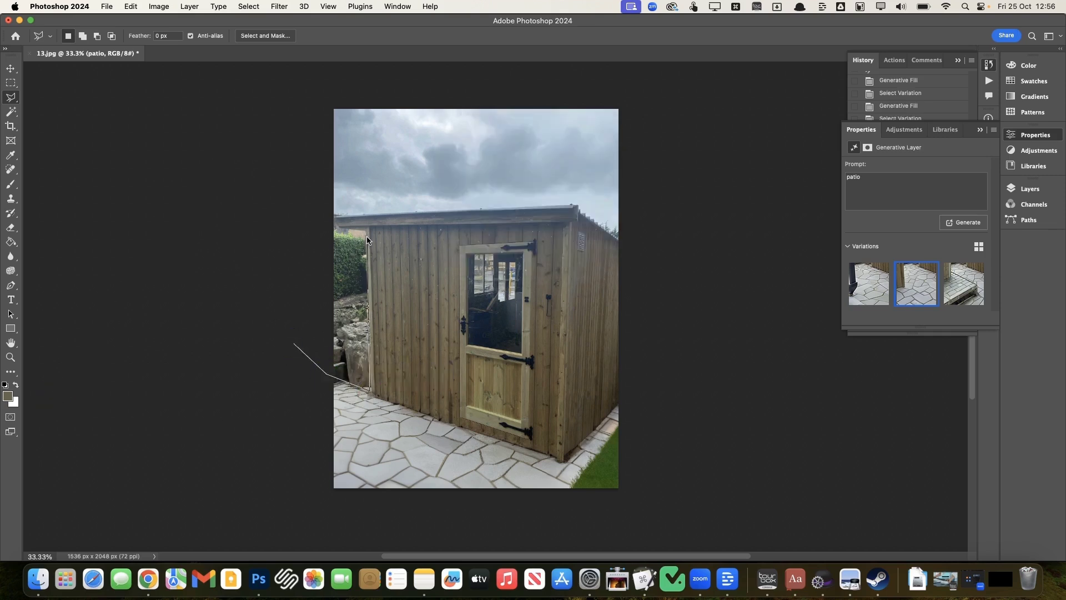
left_click(367, 298)
left_click(293, 344)
Try filling the selected rocky bank generatively with "lawn" and compare its variations.
left_click(260, 407)
type("lawn")
key("Return")
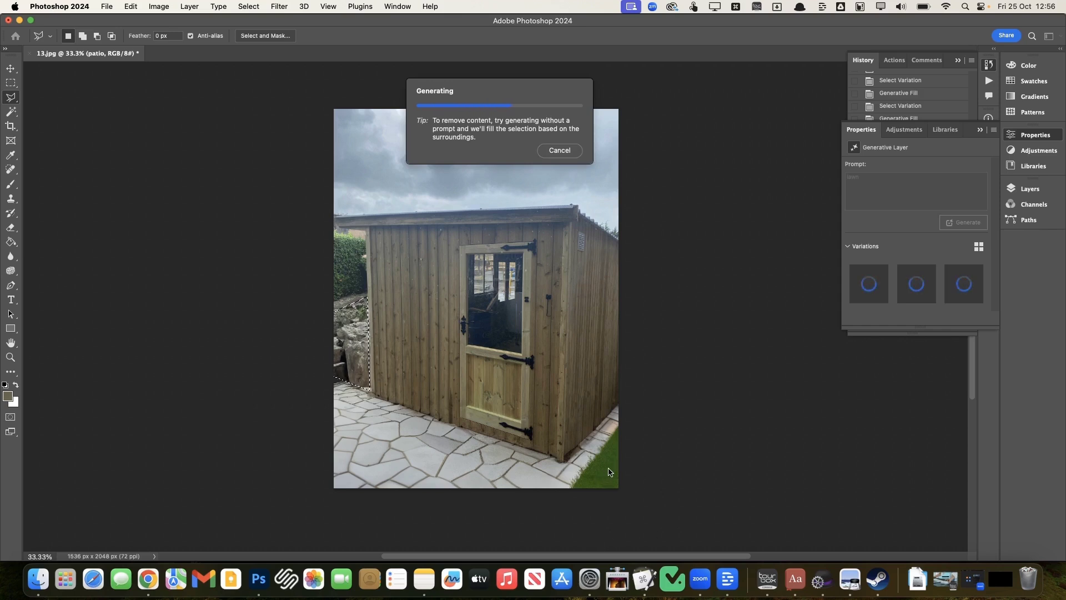
left_click(916, 284)
left_click(965, 284)
Try regenerating the bank with "grass" added to the prompt, compare the variations, and undo back to the bare selection.
left_click(904, 193)
type("grass")
key("Return")
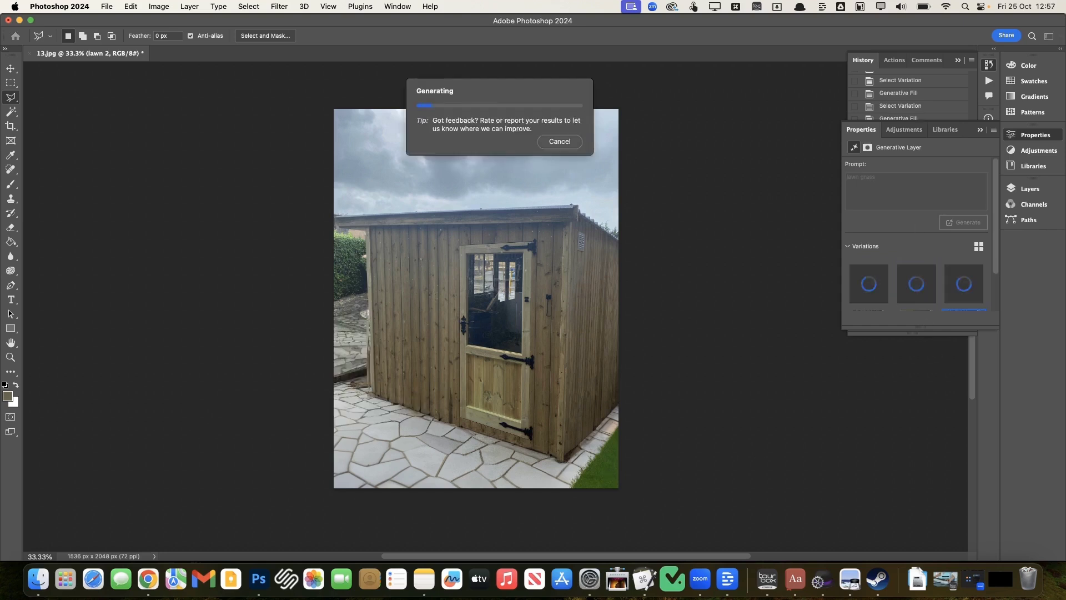
left_click(917, 284)
left_click(965, 284)
key("super+z")
key("super+z")
key("super+z")
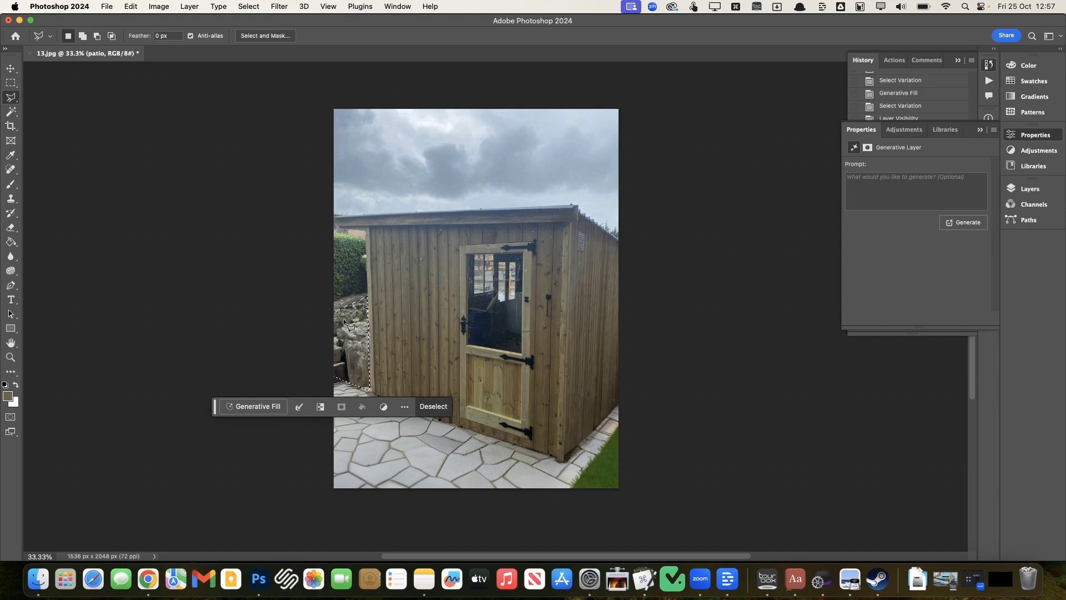
Switch to the Clone Stamp, rasterize the generated patio layer, and flatten the image.
key("alt")
key("s")
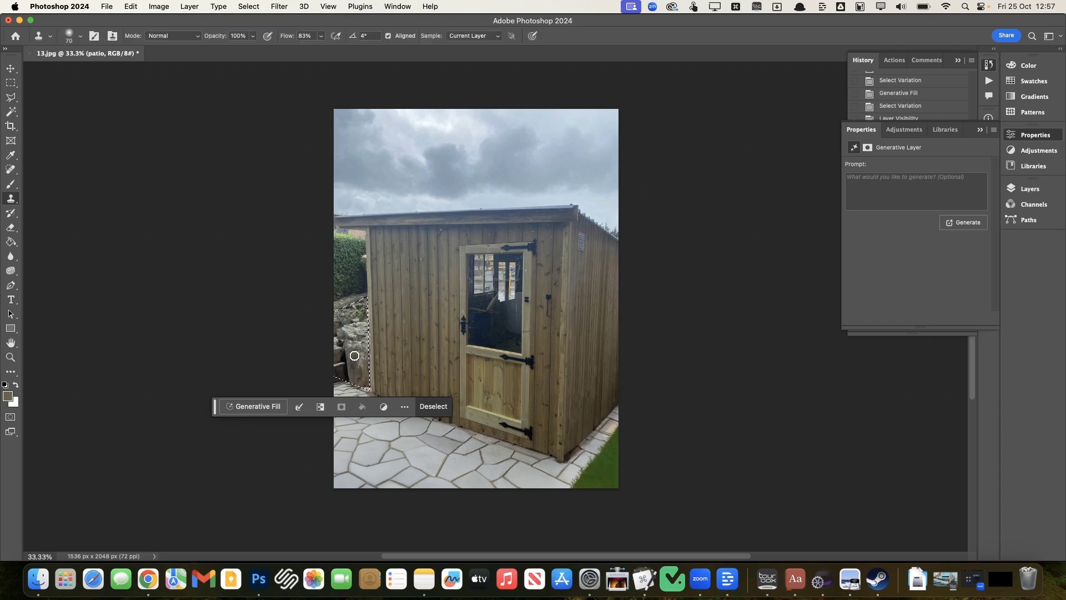
left_click(368, 381)
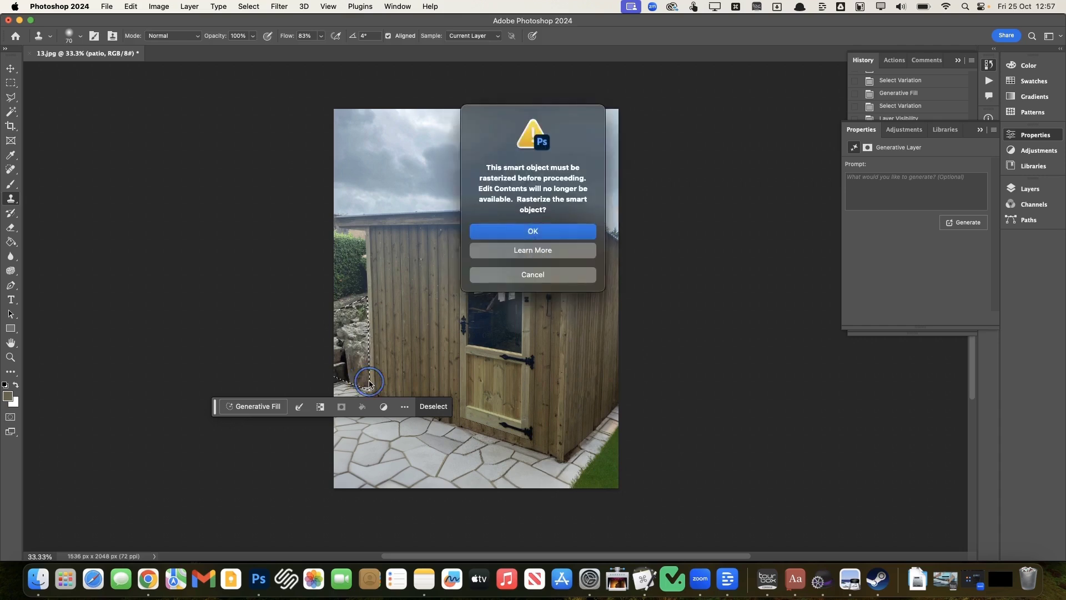
left_click(534, 234)
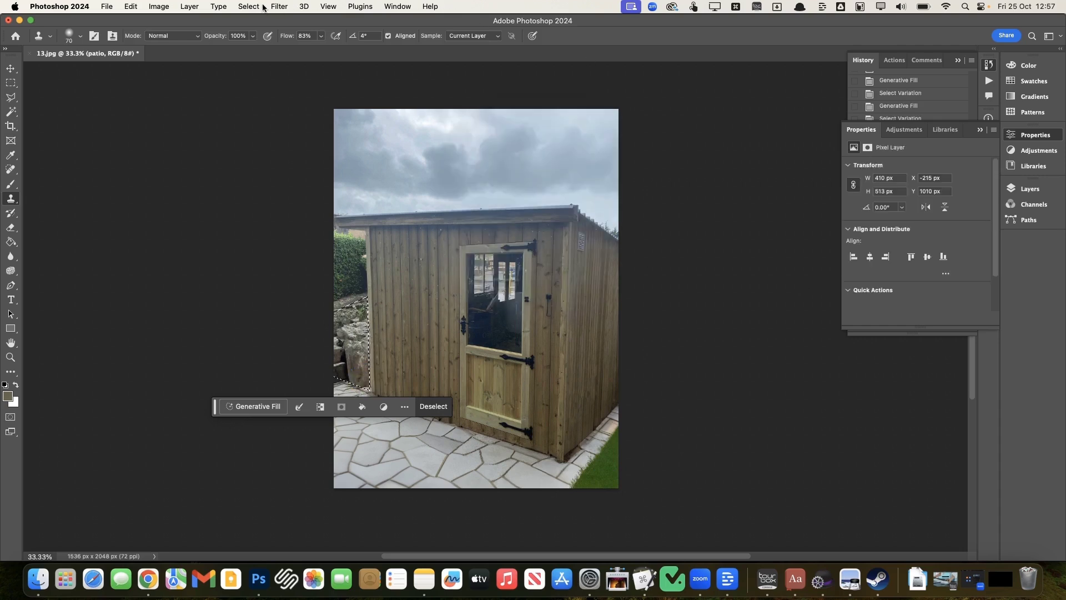
left_click(189, 7)
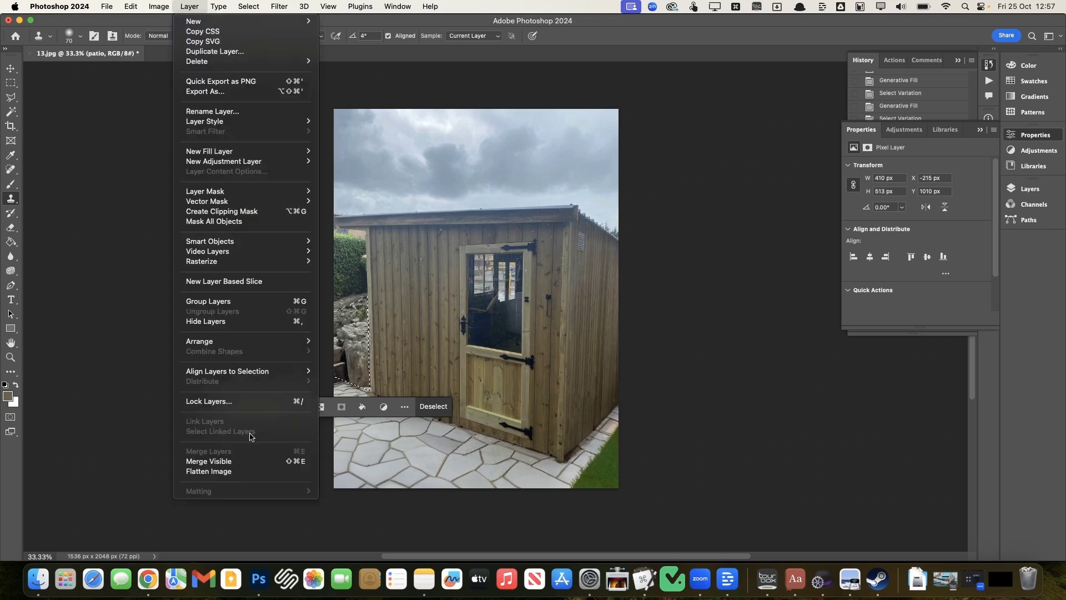
left_click(240, 472)
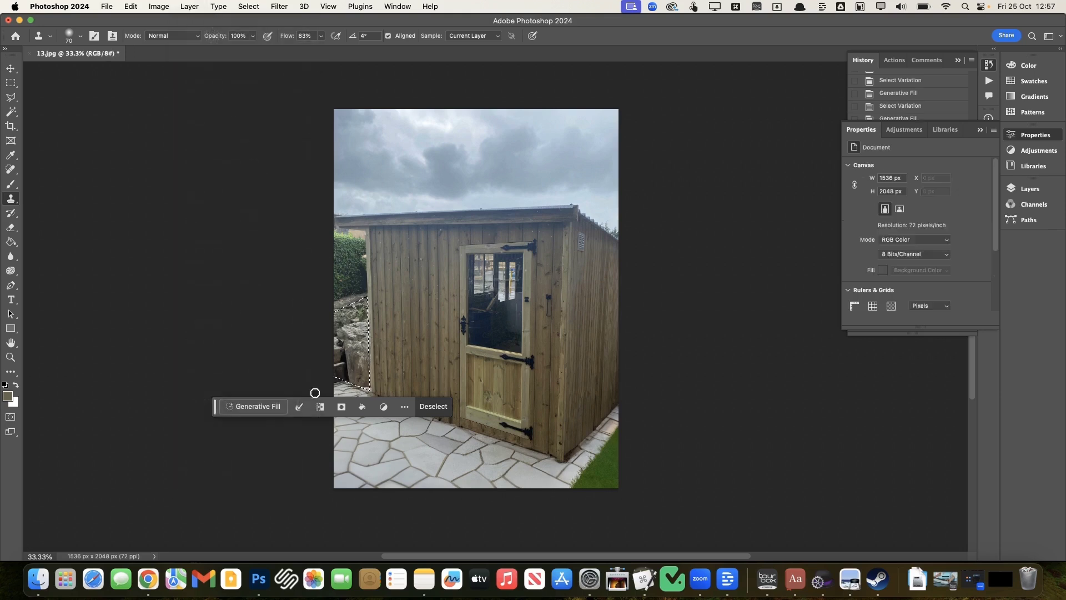
Clone grass from the lawn on the shed's right over the selected rocky bank on its left.
left_click(350, 375)
left_click(533, 242)
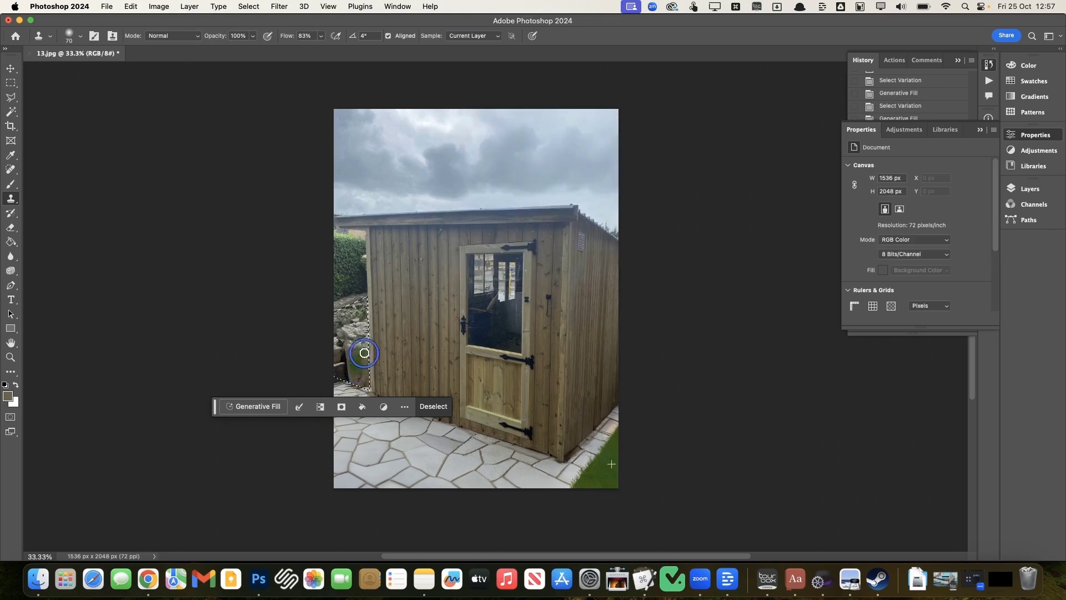
left_click_drag(346, 364, 396, 370)
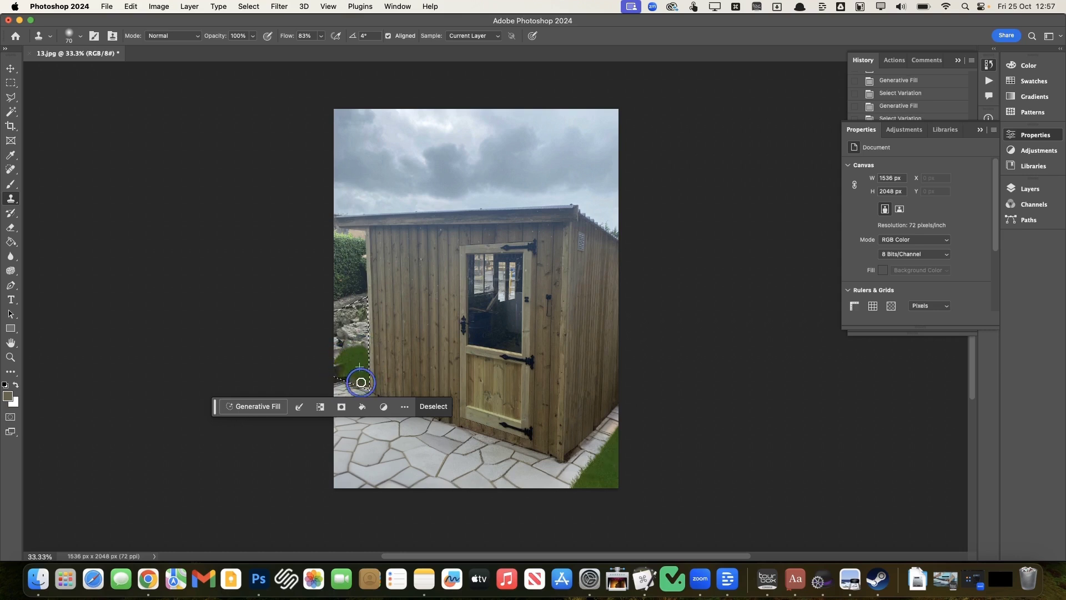
mouse_move(351, 381)
left_mouse_down()
mouse_move(340, 374)
mouse_move(354, 359)
left_mouse_up()
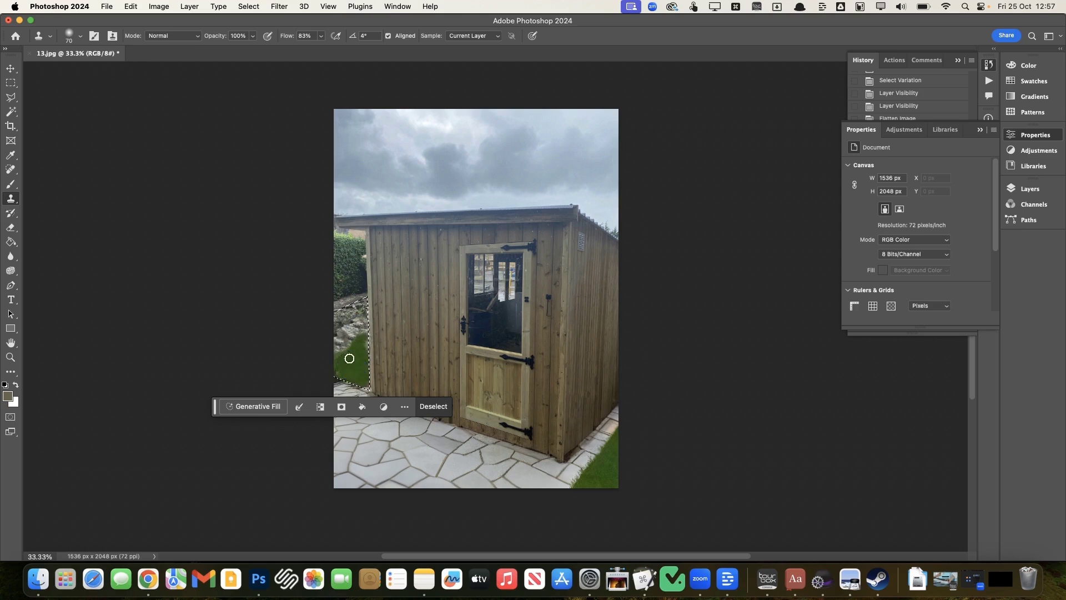
mouse_move(368, 312)
left_mouse_down()
mouse_move(355, 338)
mouse_move(364, 349)
left_mouse_up()
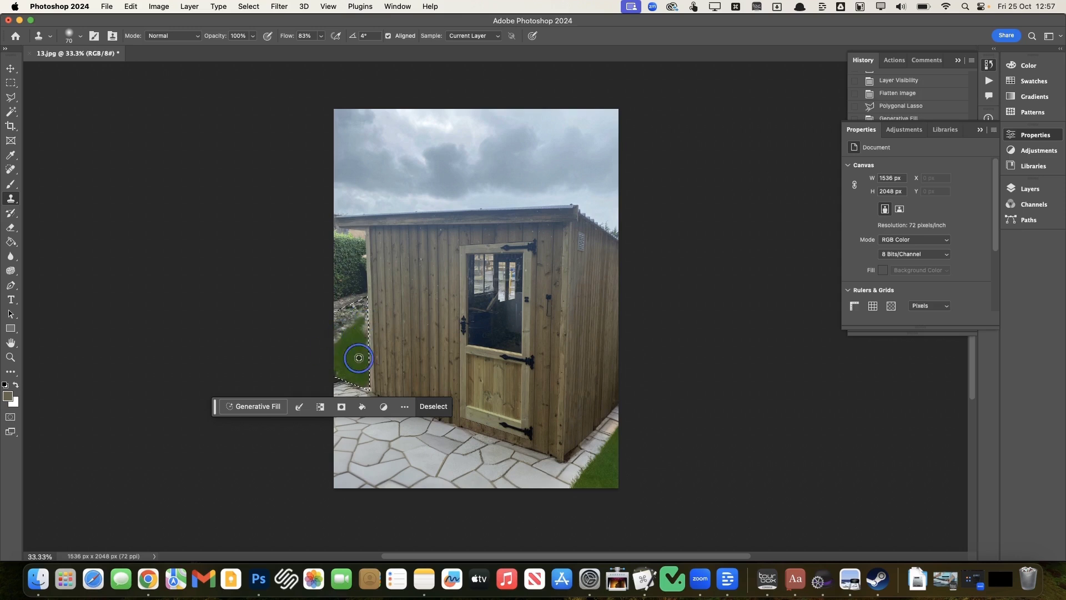
mouse_move(368, 312)
left_mouse_down()
mouse_move(352, 357)
mouse_move(330, 350)
mouse_move(335, 319)
mouse_move(351, 358)
mouse_move(341, 319)
left_mouse_up()
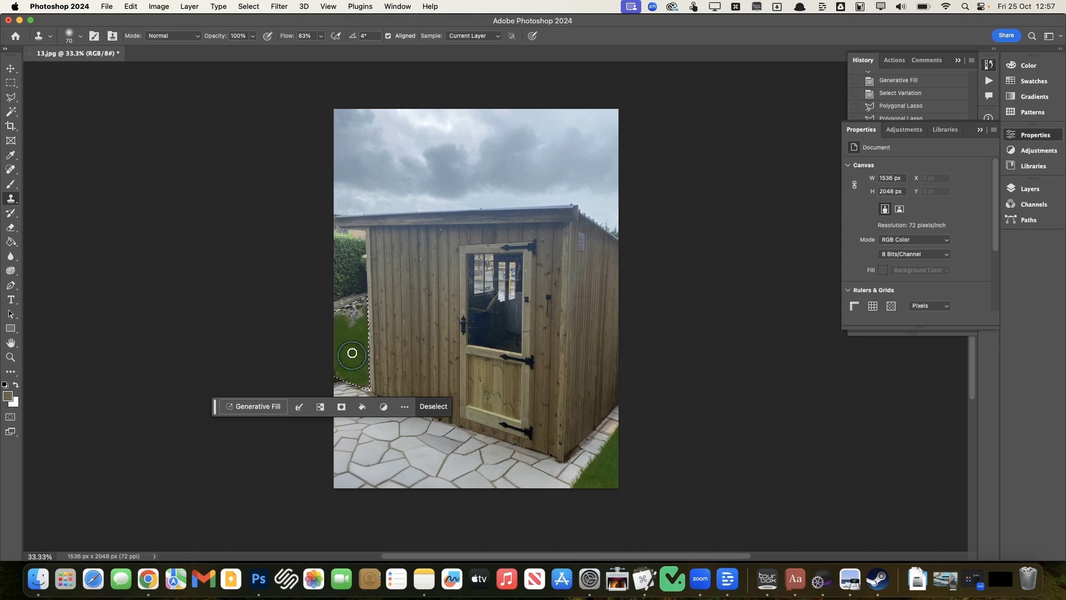
left_click_drag(363, 307, 346, 318)
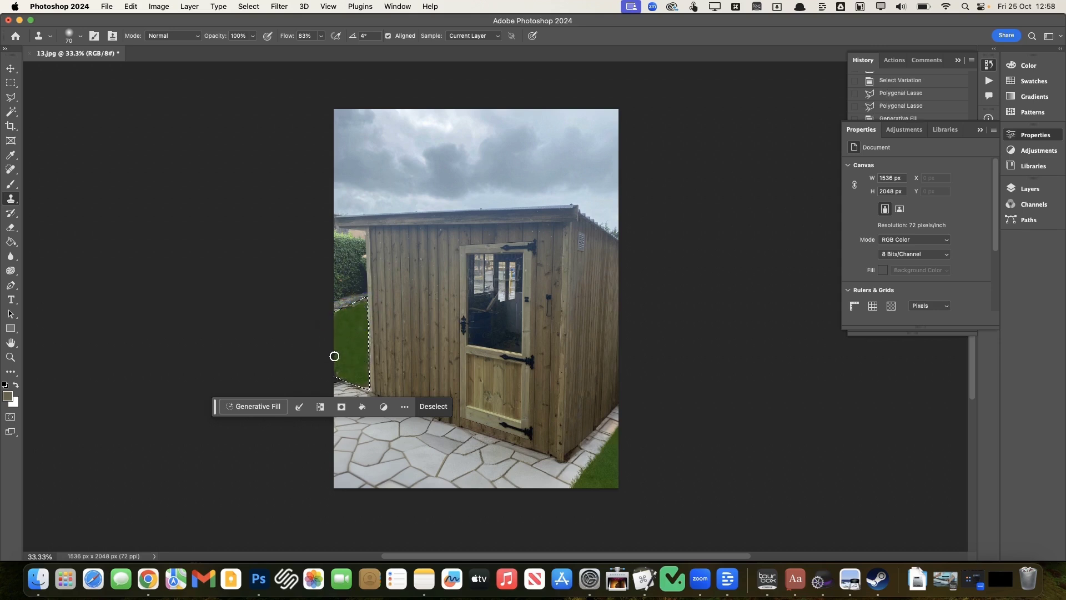
left_click(362, 305)
left_click(362, 374)
Generatively fill the selected bank left of the shed with "lawn" and choose the third variation.
left_click(254, 408)
type("lawn")
key("Return")
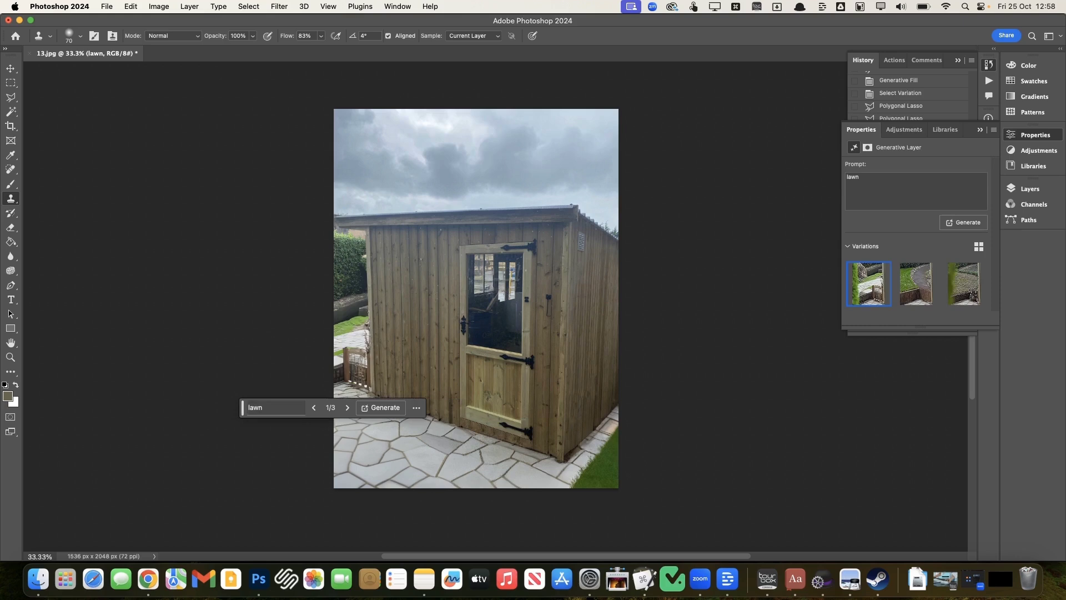
left_click(917, 283)
left_click(948, 294)
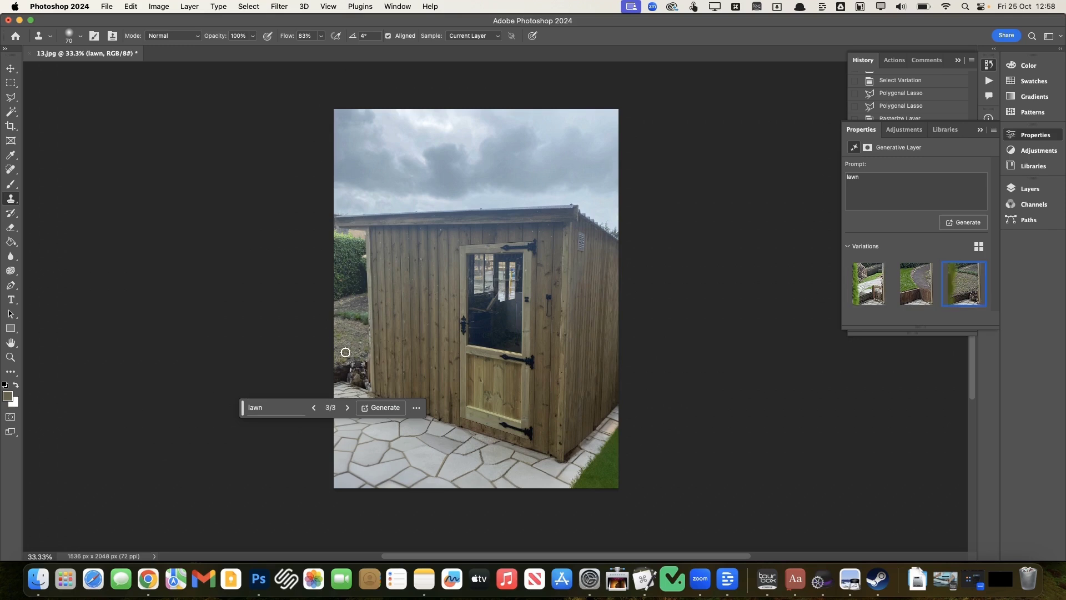
Rasterize the generated lawn layer, switch to the Spot Healing Brush, and flatten the image.
left_click(285, 311)
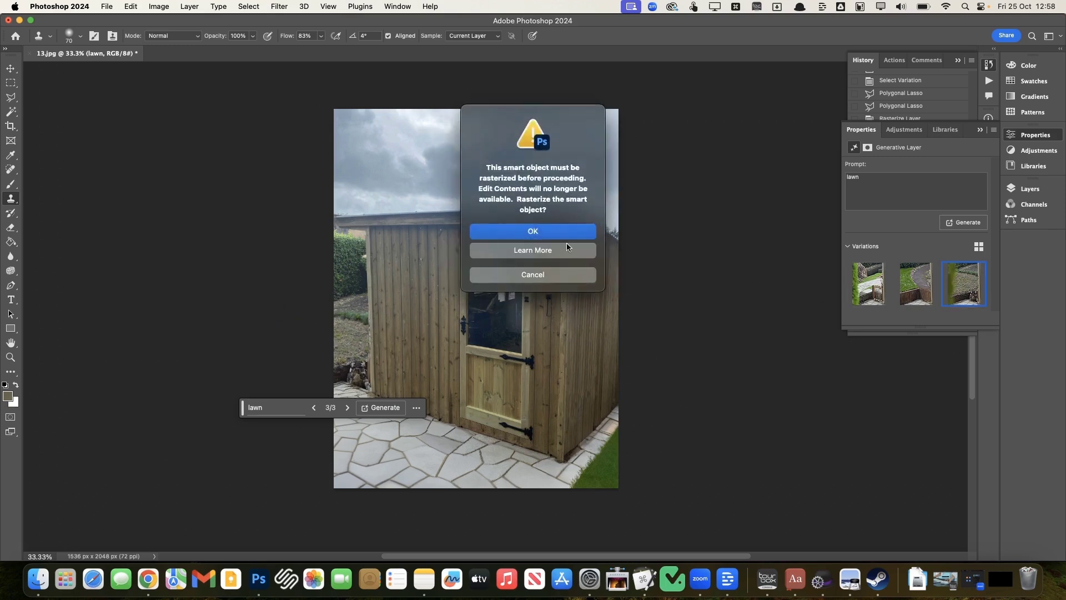
key("Return")
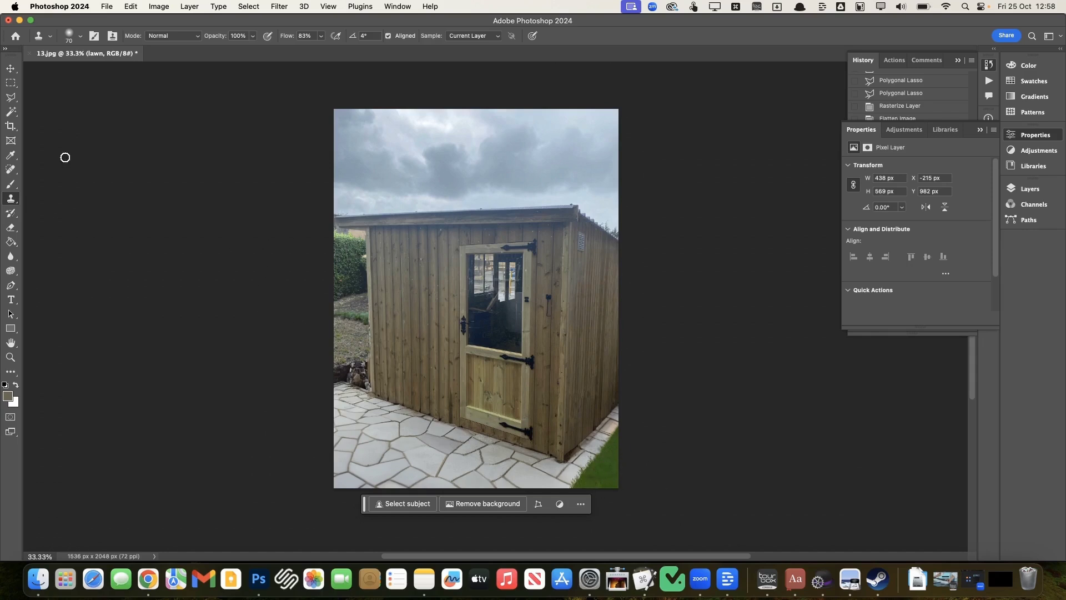
left_click(11, 170)
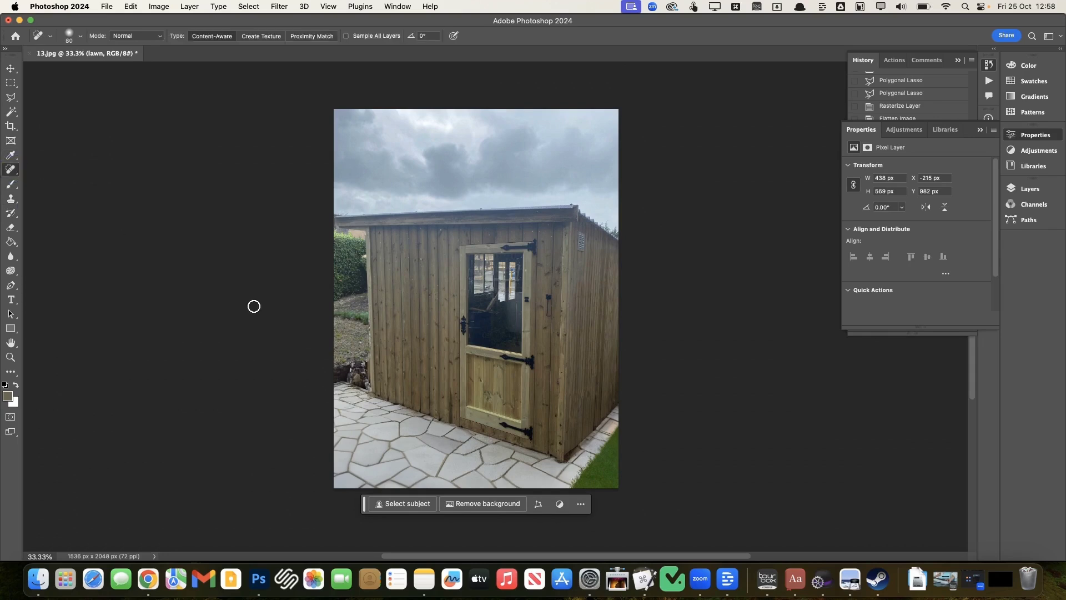
left_click(163, 7)
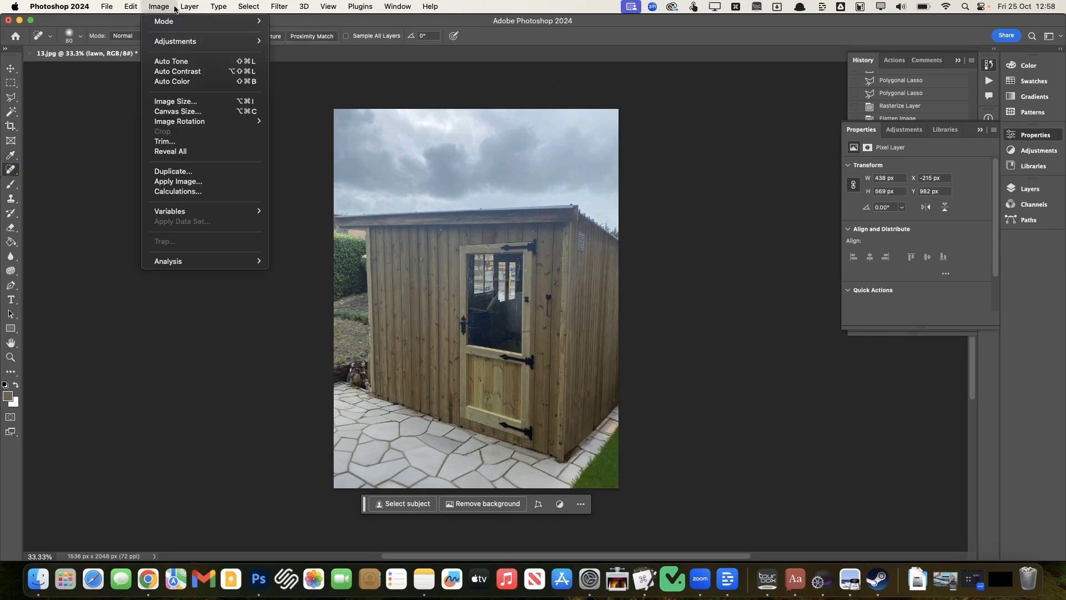
mouse_move(190, 6)
left_click(200, 476)
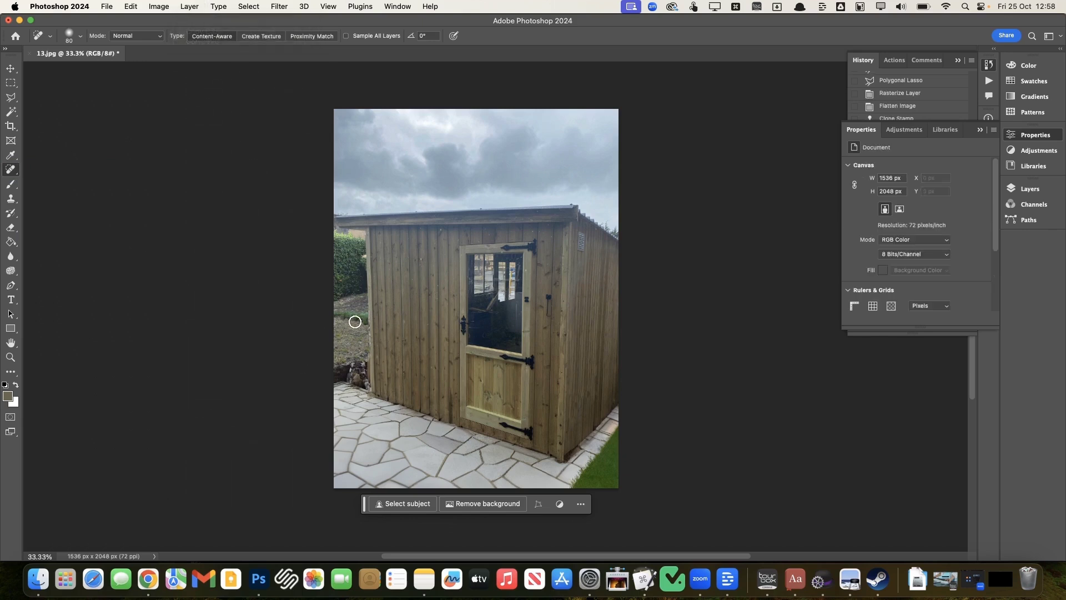
Try to spot-heal the green strip across the grass bank left of the shed, and undo the stroke.
left_click(349, 340, "alt")
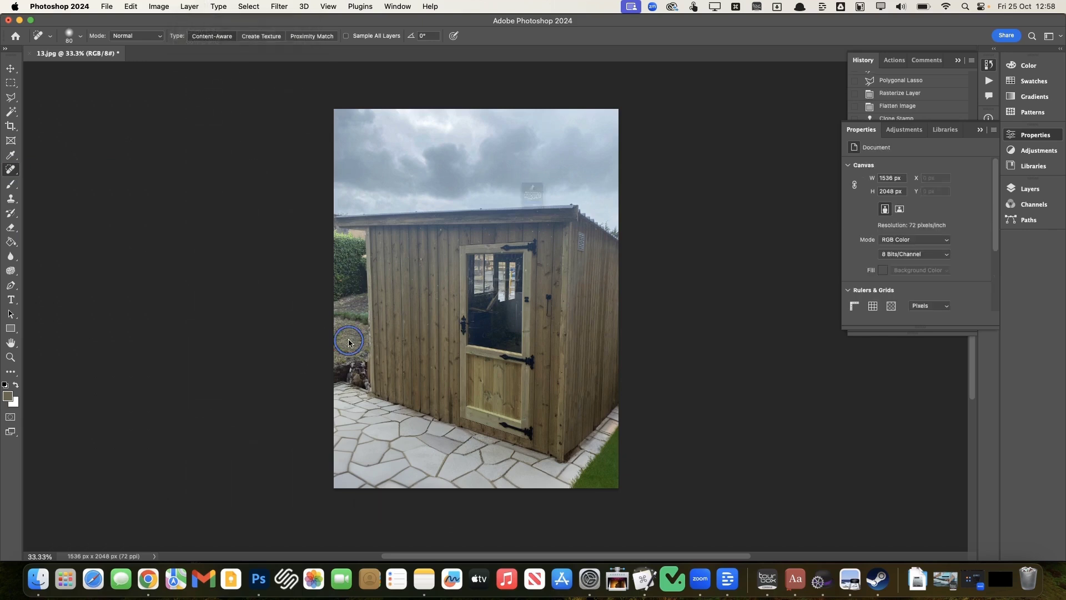
left_click(516, 233)
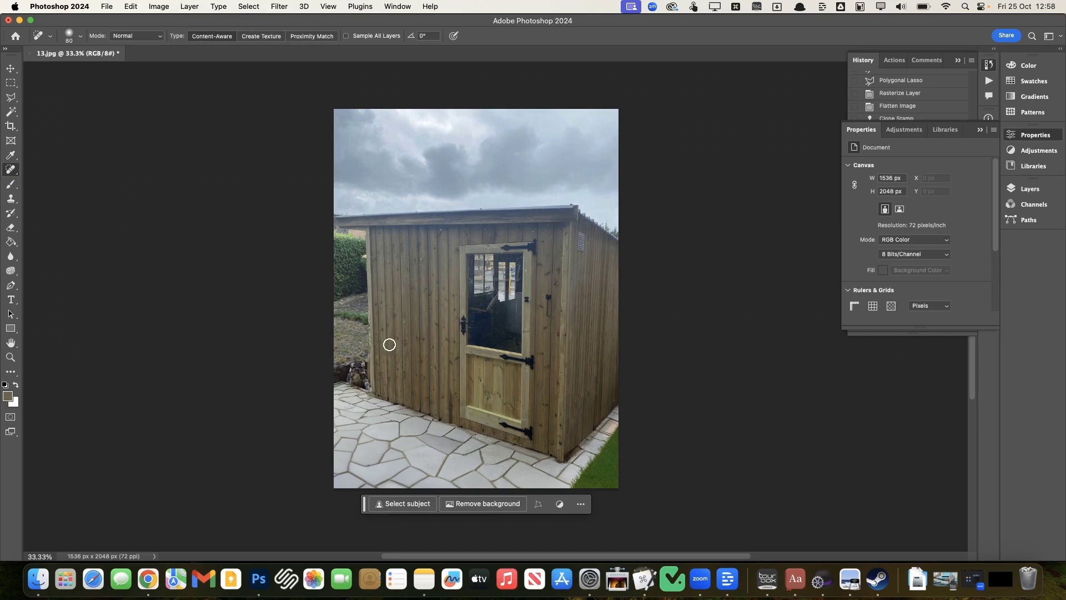
left_click(1028, 189)
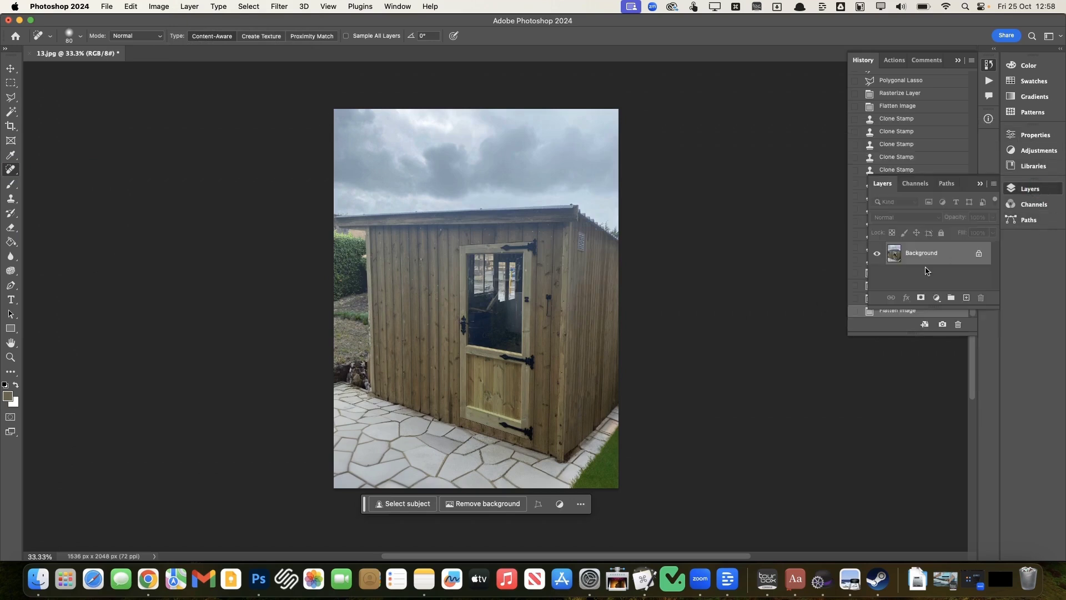
left_click(349, 341, "alt")
left_click(516, 233)
mouse_move(361, 323)
left_mouse_down()
mouse_move(340, 311)
mouse_move(336, 325)
mouse_move(361, 324)
mouse_move(347, 330)
left_mouse_up()
key("super+z")
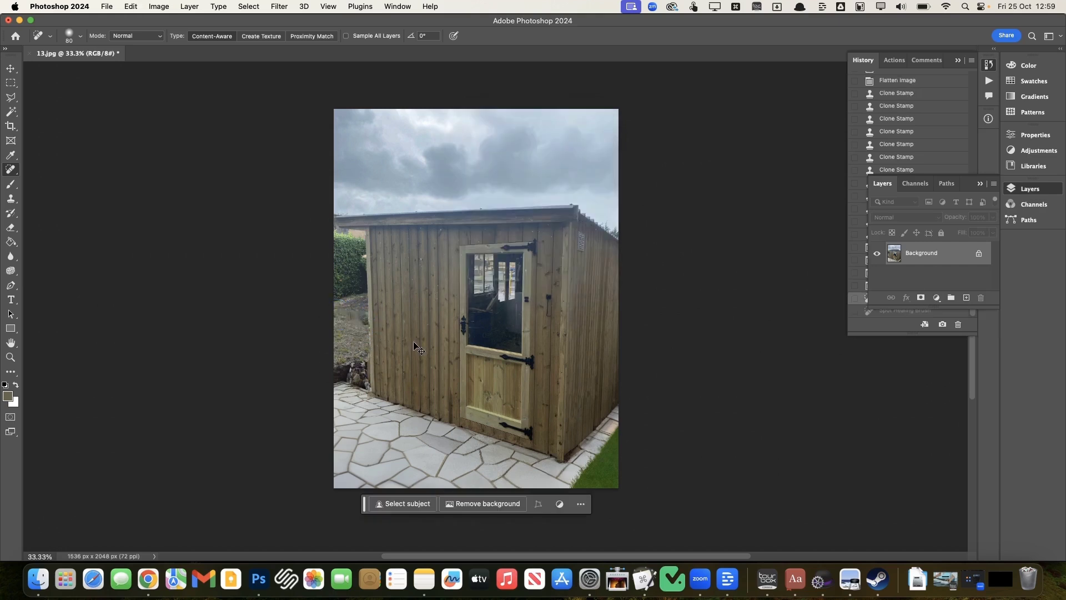
Clone dry grass over the green strip across the bank left of the shed with the Clone Stamp.
key("s")
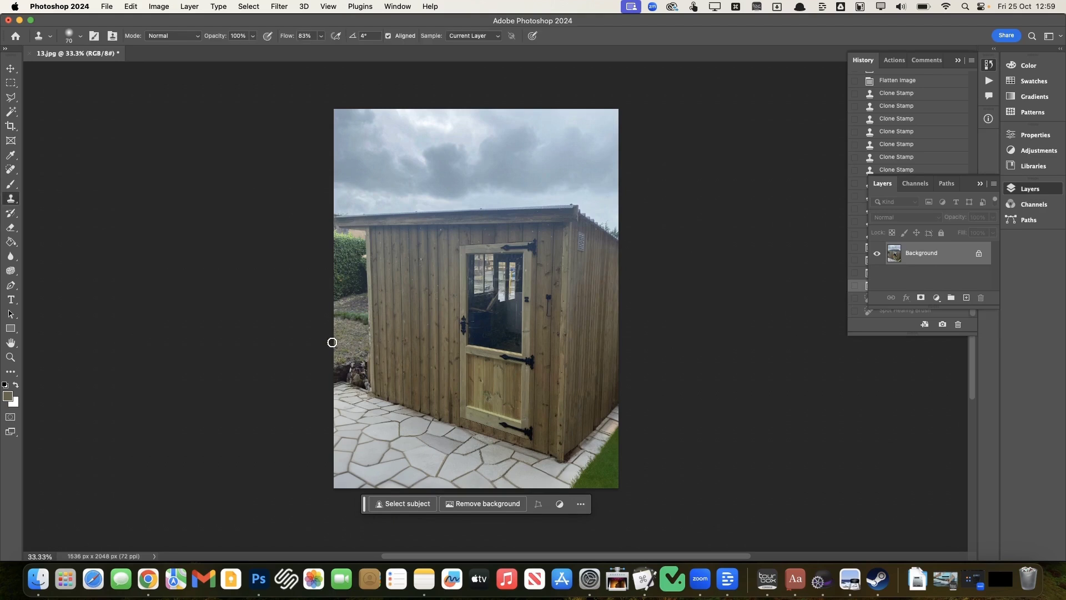
left_click_drag(364, 322, 327, 306)
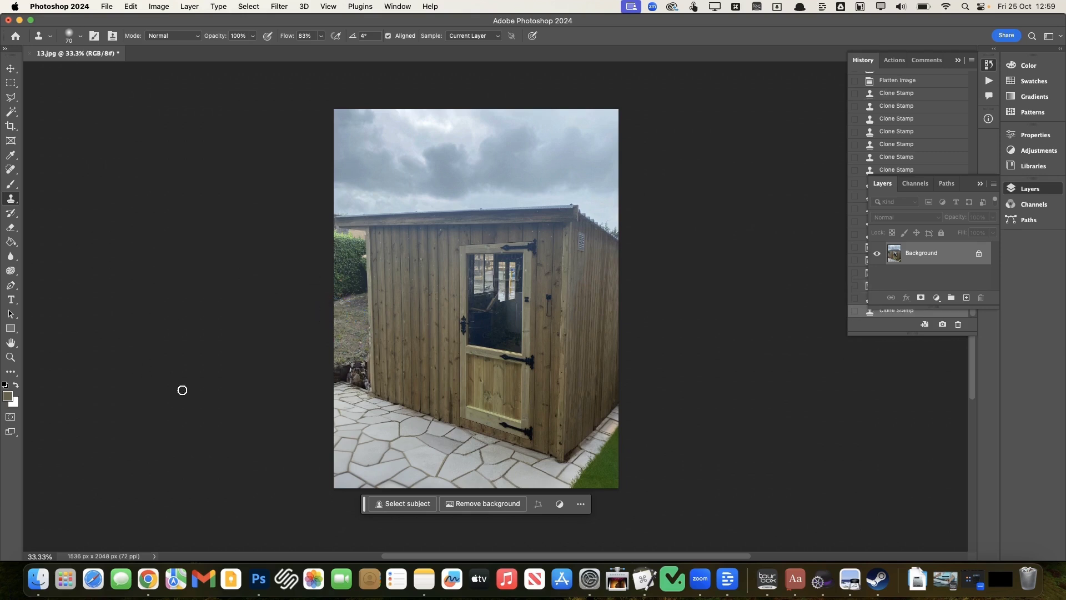
key("alt+space")
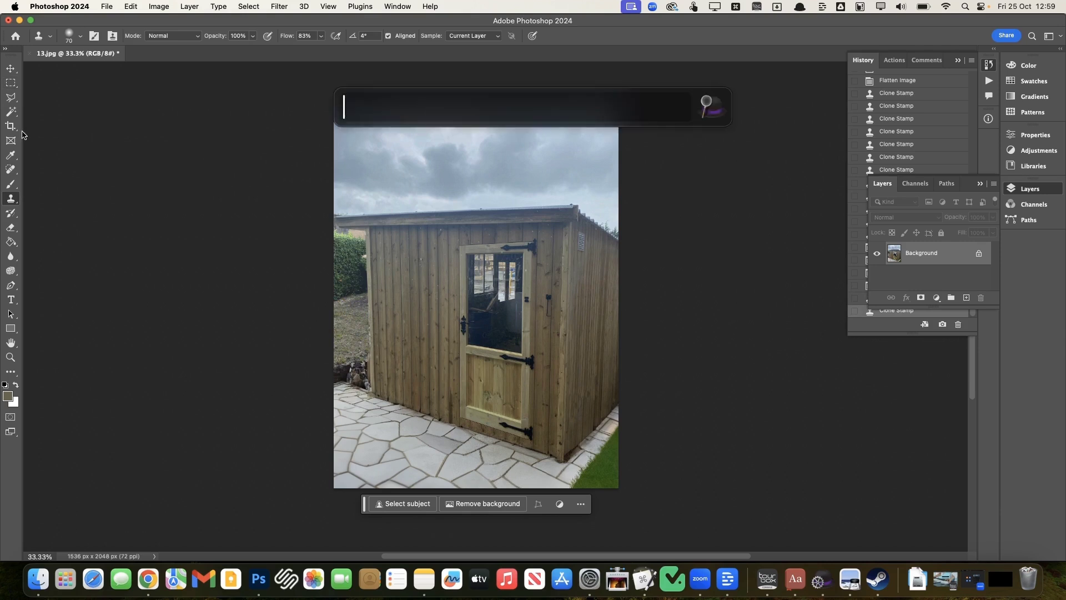
left_click(154, 165)
Clone dry grass over the upper part of the rocks beside the shed's left corner post.
key("v")
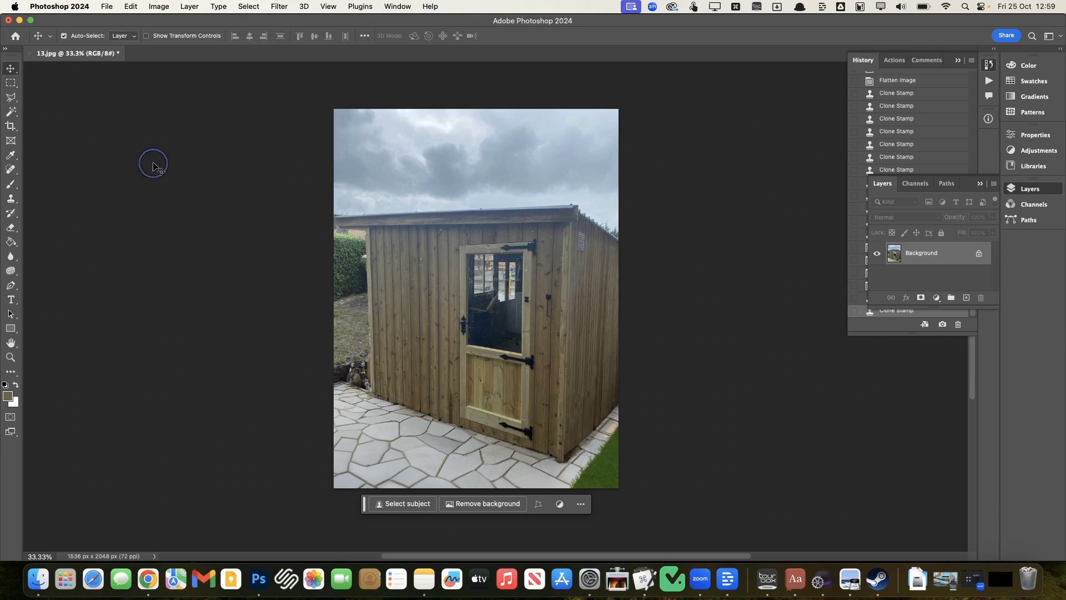
key("super+equal")
key("super+equal")
key("super+equal")
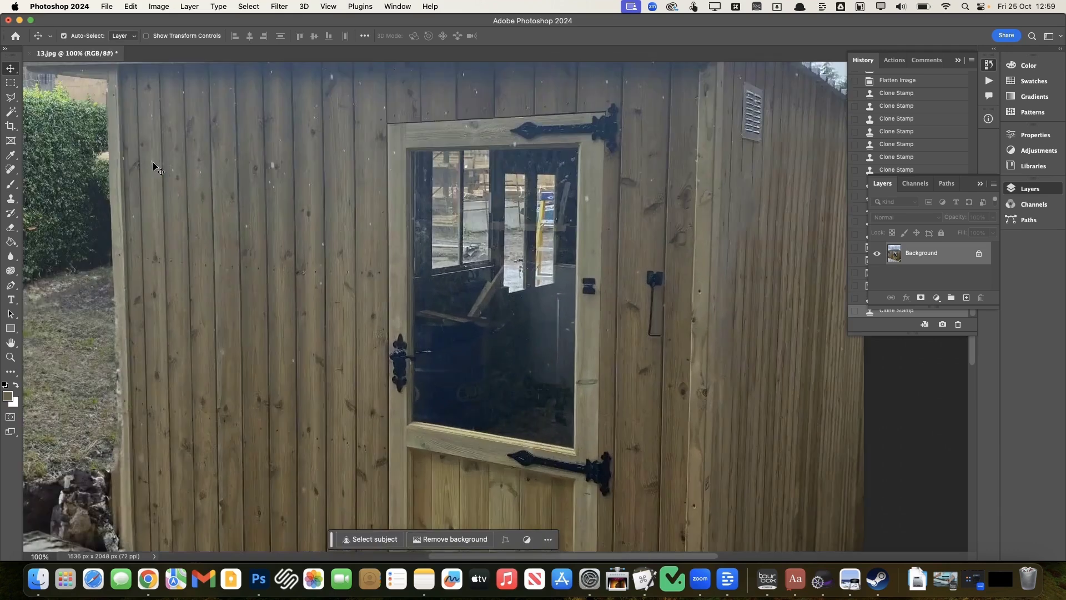
scroll(157, 168, "left", 5)
key("super+equal")
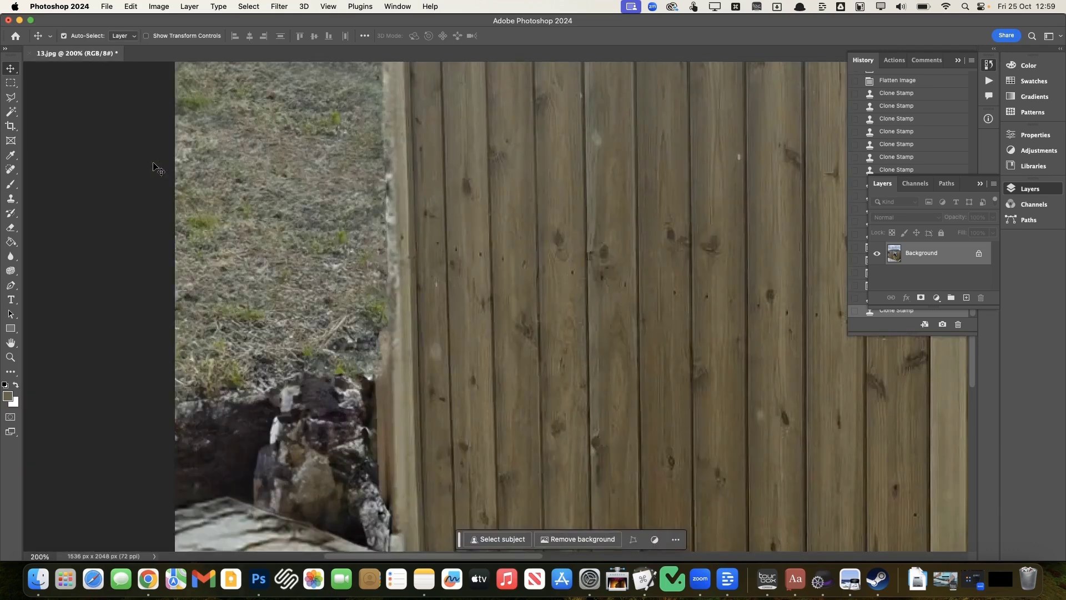
scroll(300, 307, "left", 3)
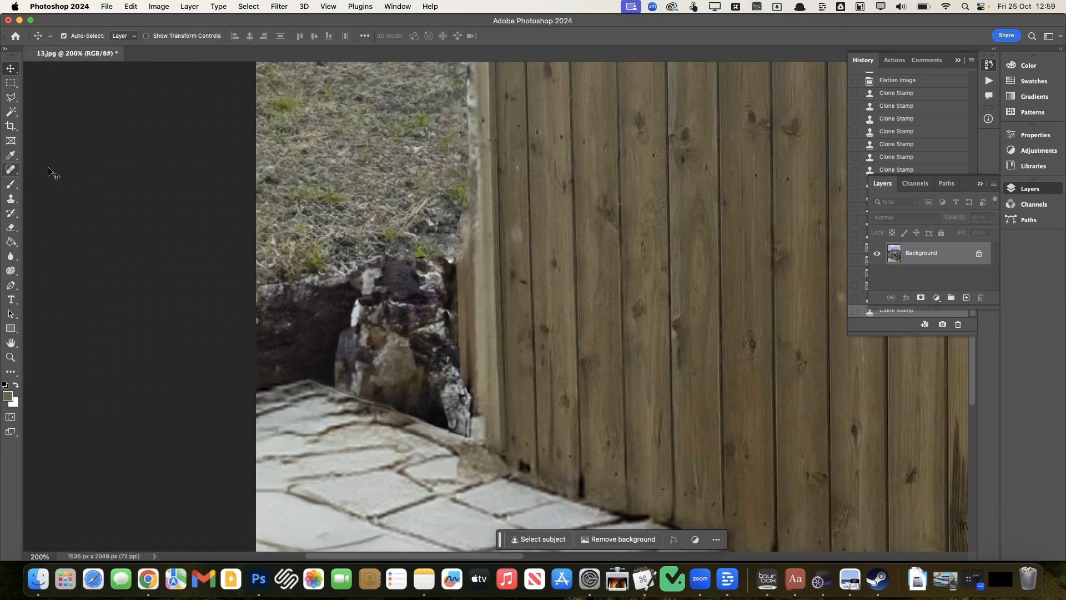
key("s")
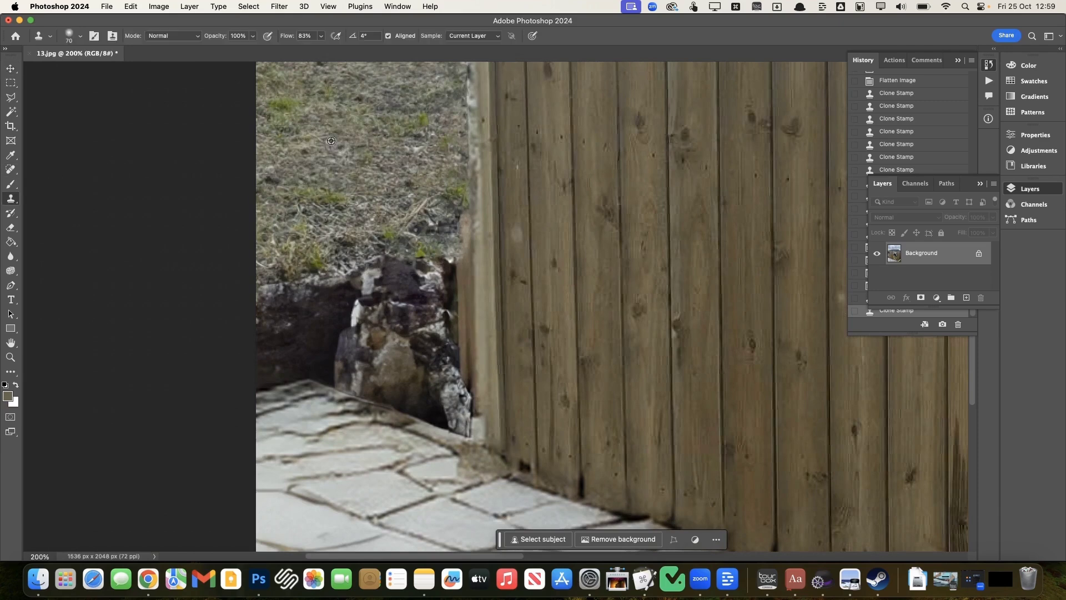
mouse_move(387, 266)
left_mouse_down()
mouse_move(409, 281)
mouse_move(428, 276)
mouse_move(441, 226)
mouse_move(441, 373)
mouse_move(443, 229)
left_mouse_up()
Reduce the Clone Stamp brush to 10 px and clone grass over the rock remnants against the shed's corner post.
key("bracketleft")
key("bracketleft")
key("bracketleft")
key("bracketleft")
key("bracketleft")
key("bracketleft")
key("bracketleft")
key("bracketleft")
key("bracketleft")
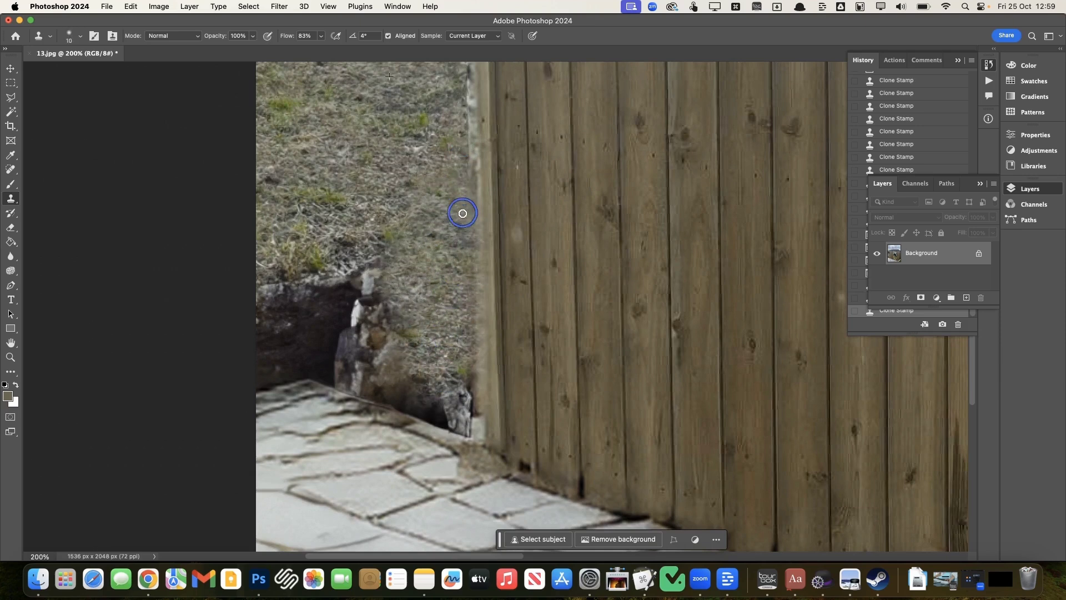
left_click(466, 385)
mouse_move(466, 386)
left_mouse_down()
mouse_move(454, 295)
mouse_move(477, 428)
mouse_move(474, 404)
mouse_move(442, 361)
left_mouse_up()
Enlarge the brush to 40 px and clone grass over the remaining rocks and dark retaining wall above the patio.
left_click(454, 296, "alt")
mouse_move(361, 265)
left_mouse_down()
mouse_move(368, 191)
mouse_move(364, 276)
mouse_move(298, 281)
mouse_move(326, 281)
left_mouse_up()
key("]")
left_click(364, 185, "alt")
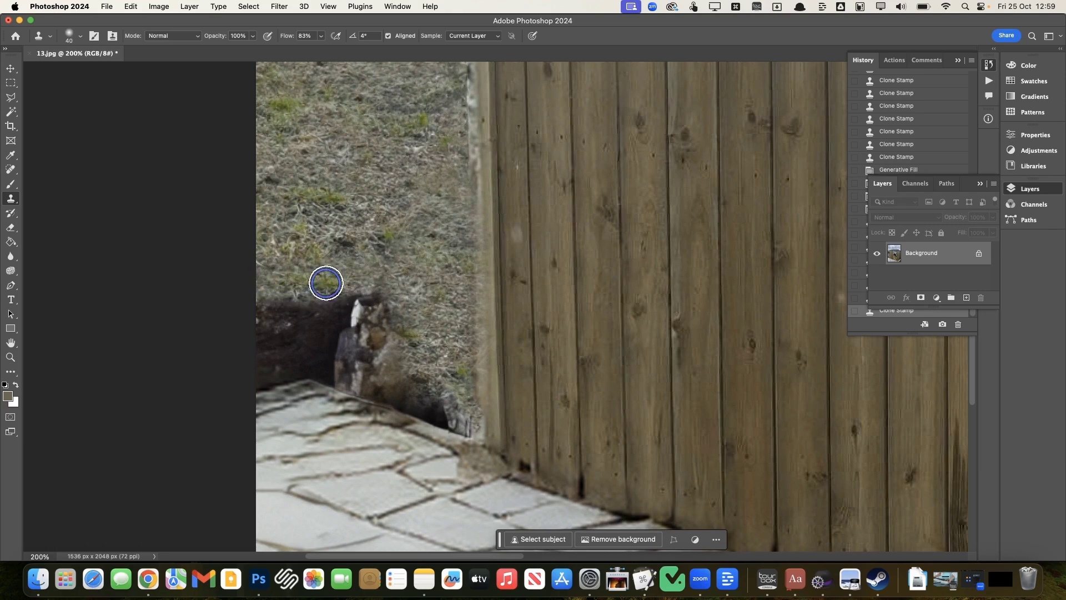
left_click(380, 228, "alt")
mouse_move(300, 316)
left_mouse_down()
mouse_move(310, 302)
mouse_move(276, 318)
left_mouse_up()
left_click(362, 194, "alt")
mouse_move(361, 338)
left_mouse_down()
mouse_move(328, 311)
mouse_move(366, 281)
mouse_move(396, 348)
mouse_move(450, 410)
mouse_move(344, 370)
mouse_move(457, 415)
mouse_move(340, 364)
mouse_move(295, 359)
mouse_move(248, 377)
mouse_move(319, 329)
left_mouse_up()
Clone more grass over the uneven patches of the bank, working up alongside the shed's corner post.
left_click(288, 290, "alt")
left_click(347, 251)
mouse_move(346, 251)
left_mouse_down()
mouse_move(392, 329)
mouse_move(388, 222)
left_mouse_up()
scroll(437, 355, "up", 5)
mouse_move(437, 356)
left_mouse_down()
mouse_move(452, 331)
mouse_move(452, 190)
left_mouse_up()
scroll(422, 179, "up", 2)
scroll(422, 179, "up", 4)
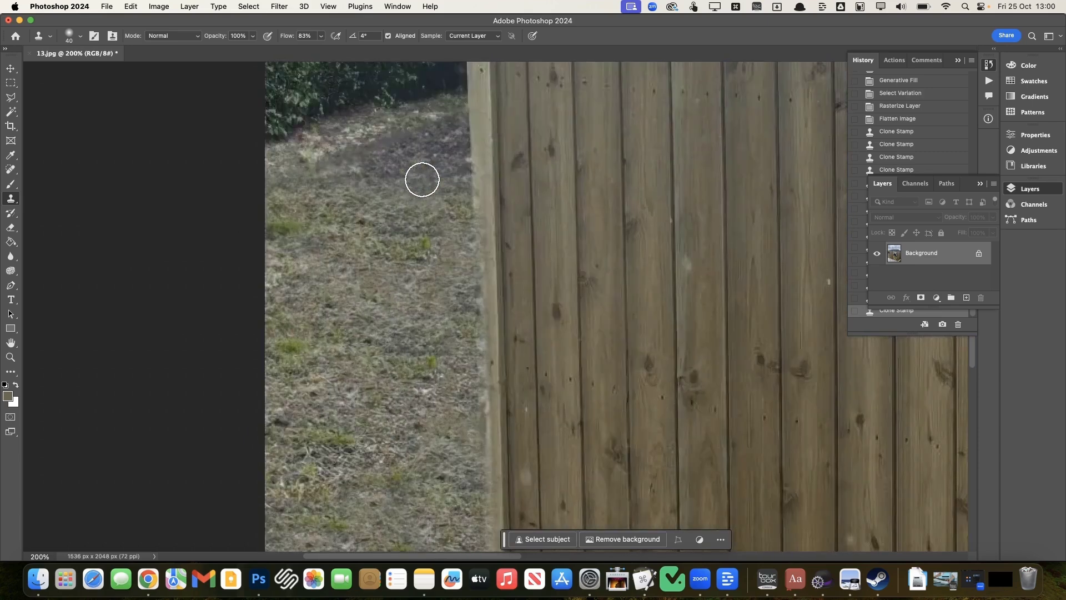
scroll(422, 179, "down", 2)
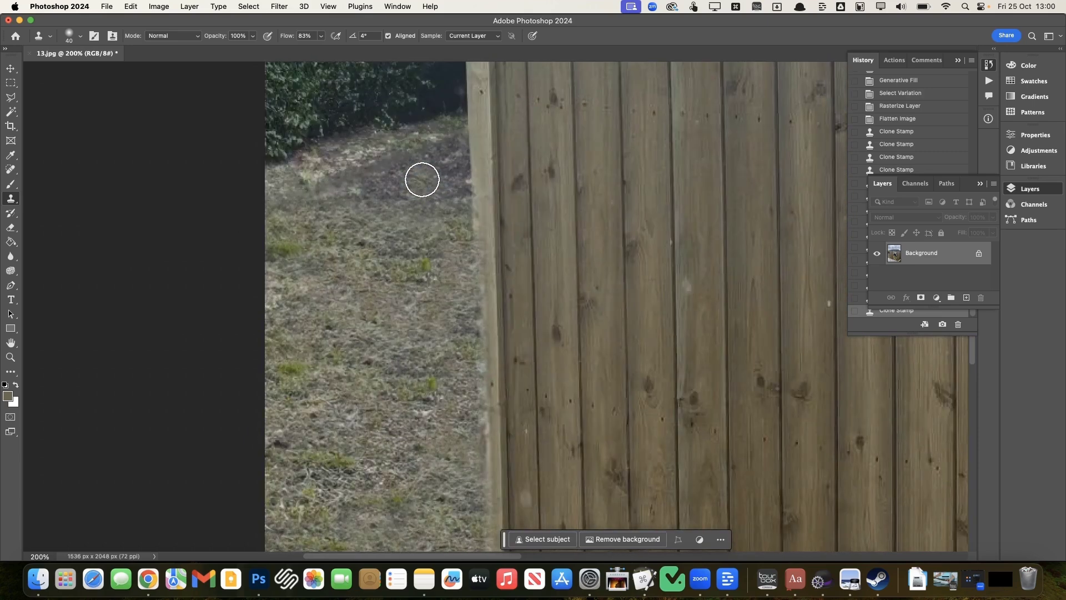
Try to clone the clean edge of the shed's left corner post downward, and undo the last two strokes.
left_click(467, 119, "alt")
left_click_drag(469, 147, 468, 170)
left_click_drag(468, 169, 466, 276)
scroll(414, 241, "up", 4)
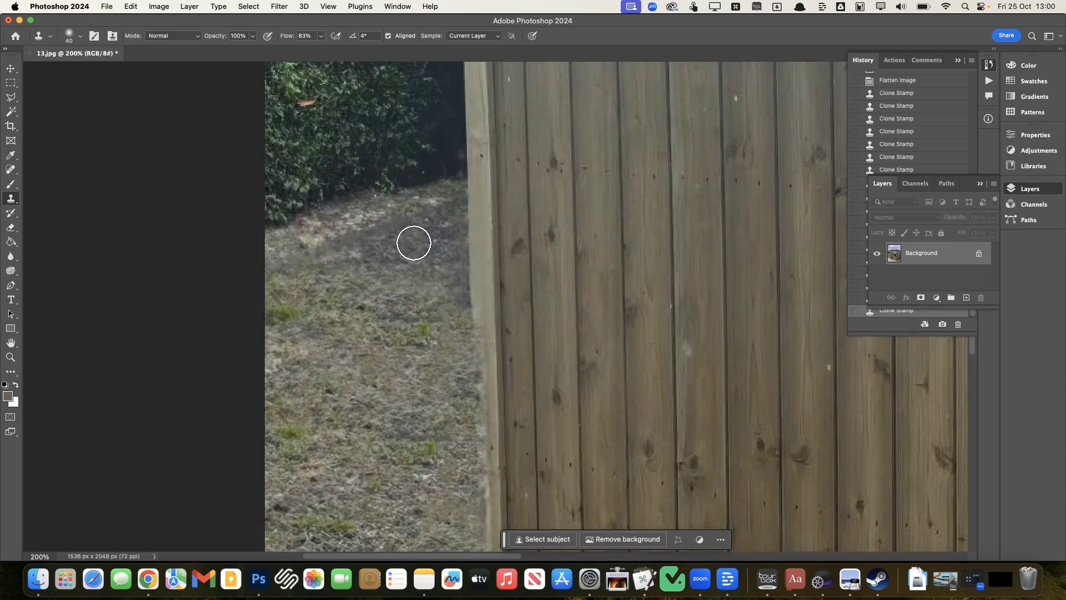
scroll(414, 243, "down", 5)
scroll(414, 243, "up", 3)
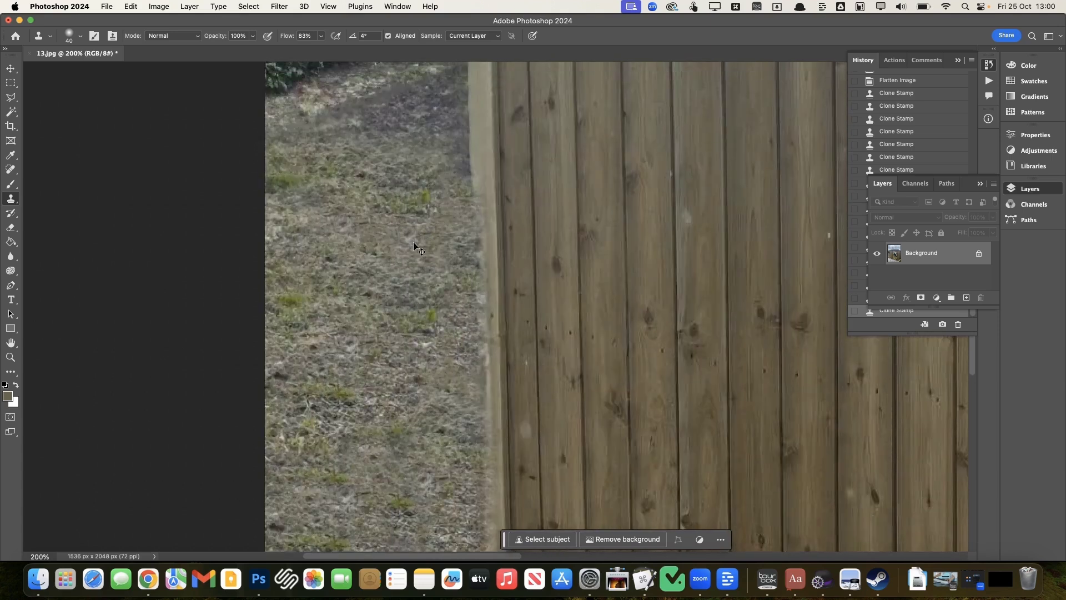
key("super+z")
key("super+z")
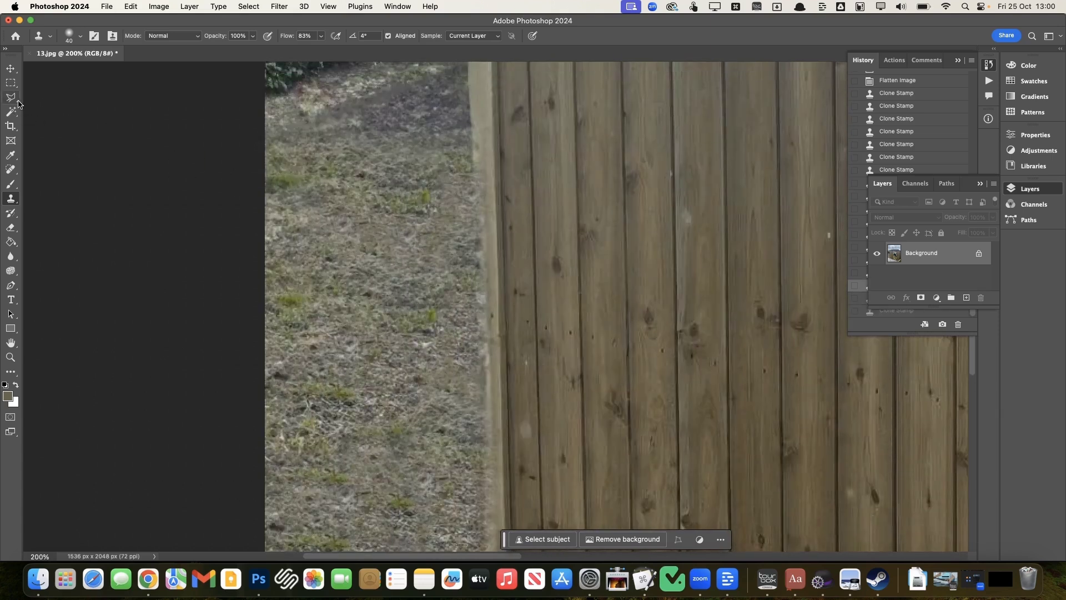
Outline the shed's left corner post with the Polygonal Lasso, from beside the hedge down to the patio.
left_click(18, 101)
scroll(338, 155, "up", 3)
scroll(468, 61, "right", 1)
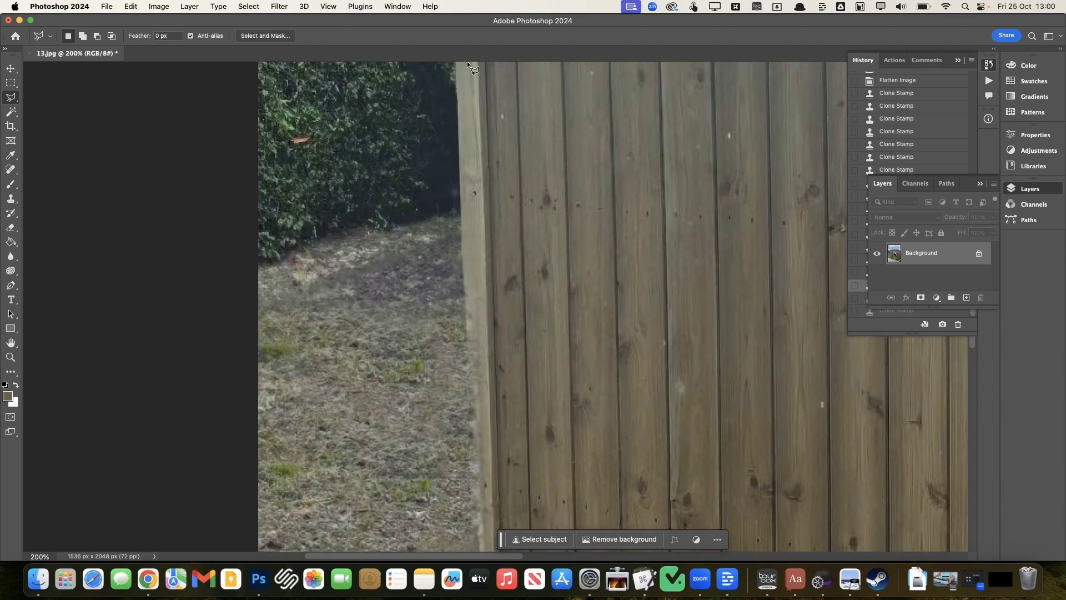
left_click(455, 91)
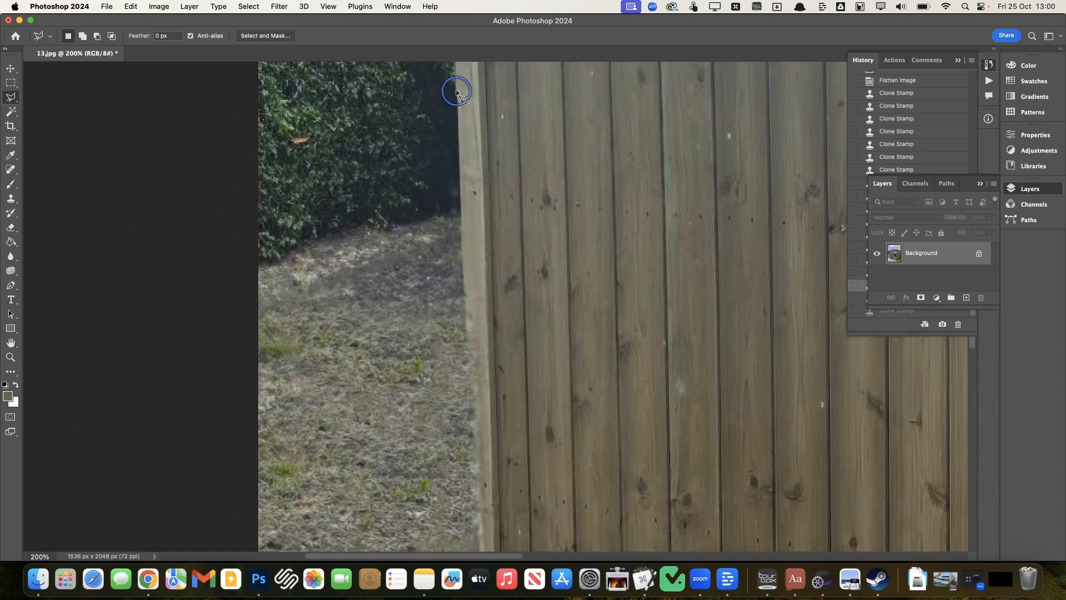
scroll(450, 302, "down", 5)
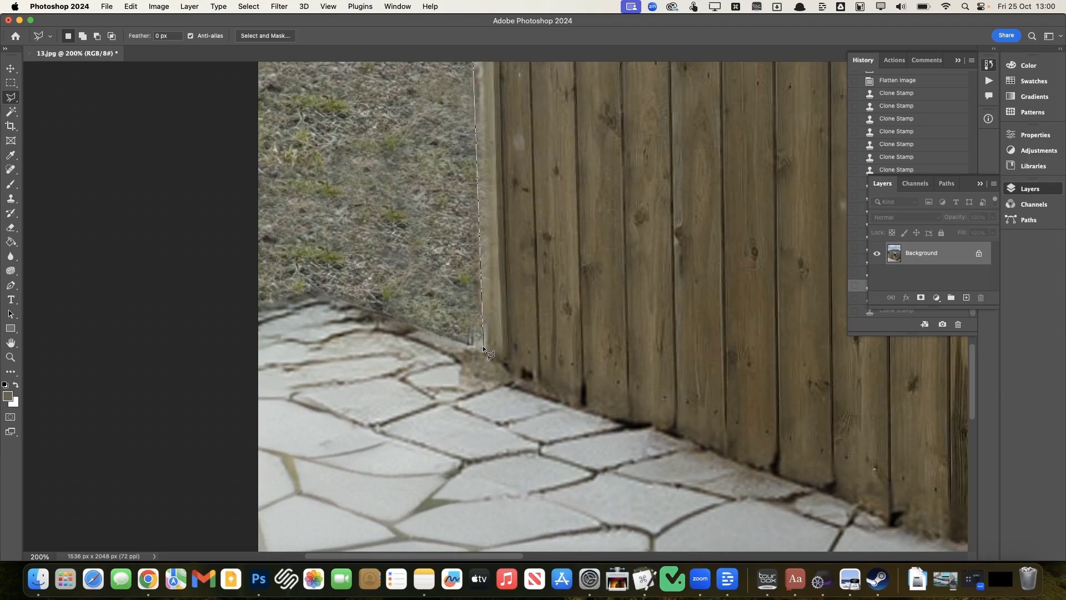
left_click(504, 358)
scroll(498, 77, "up", 5)
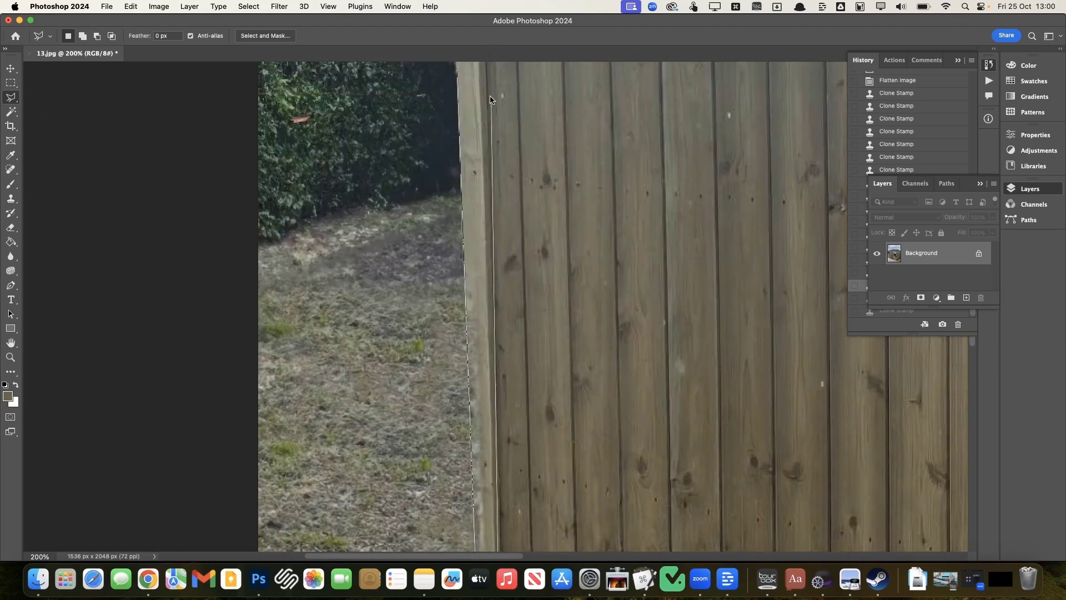
scroll(491, 139, "up", 5)
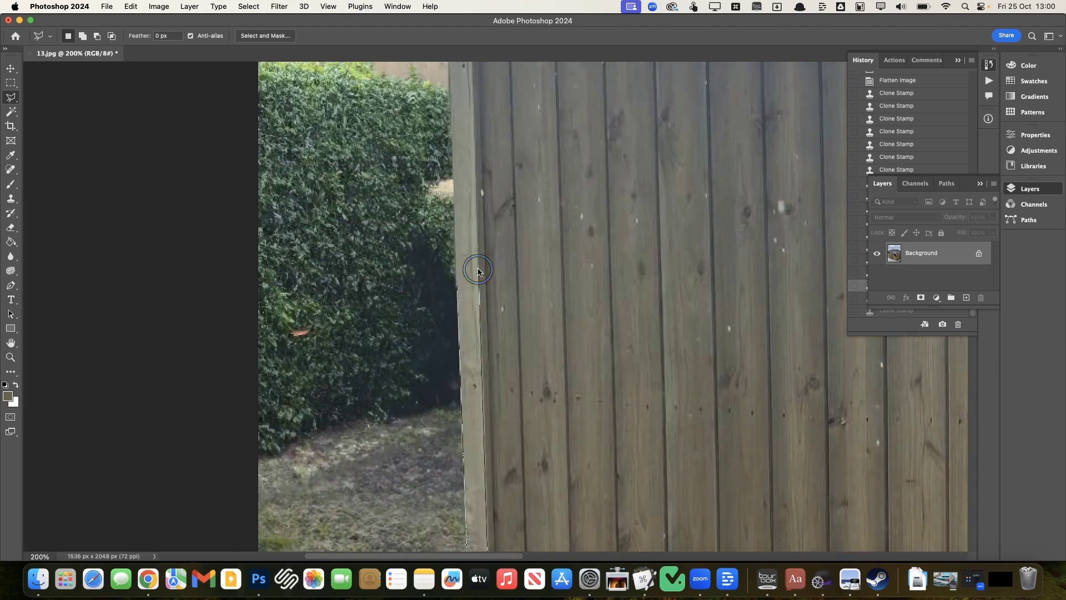
double_click(458, 286)
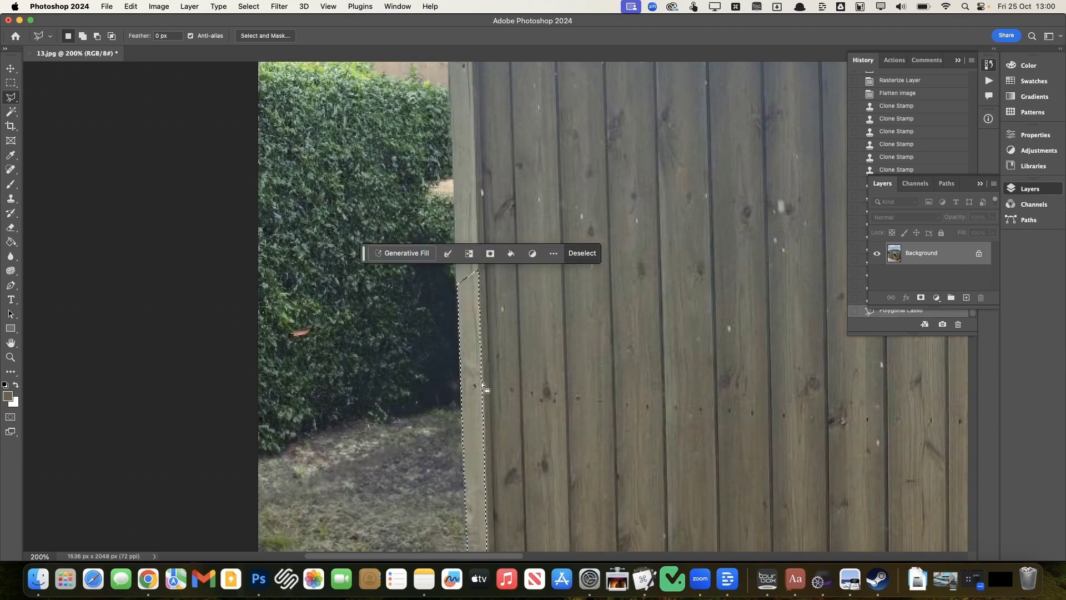
Clone clean wood down the selected corner post to the patio with an 80 px Clone Stamp, and remove the selection.
scroll(482, 384, "down", 8)
key("s")
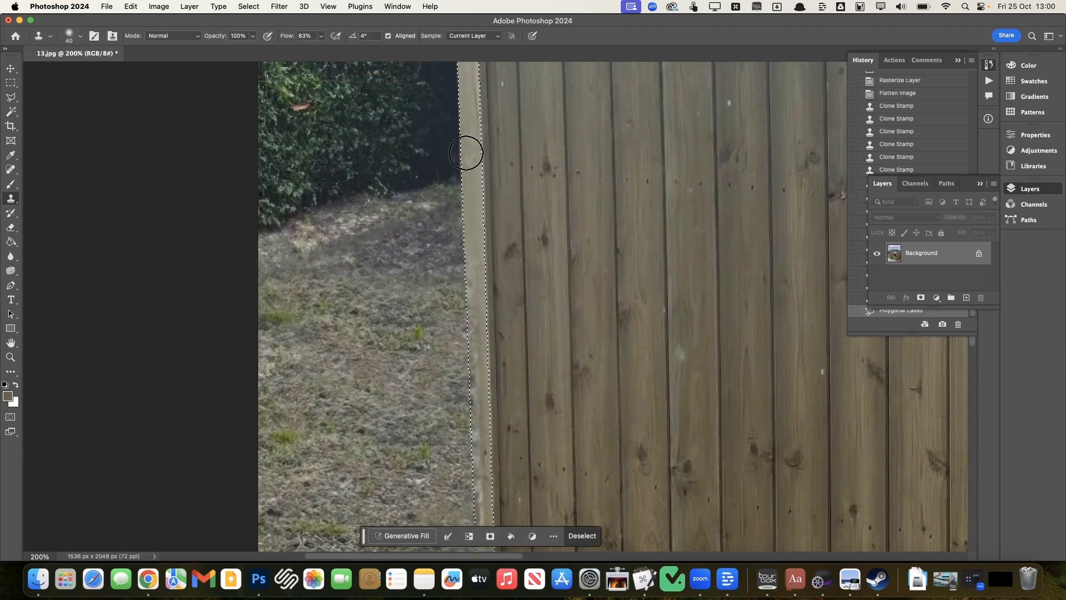
key("bracketright")
key("bracketright")
key("bracketright")
key("bracketright")
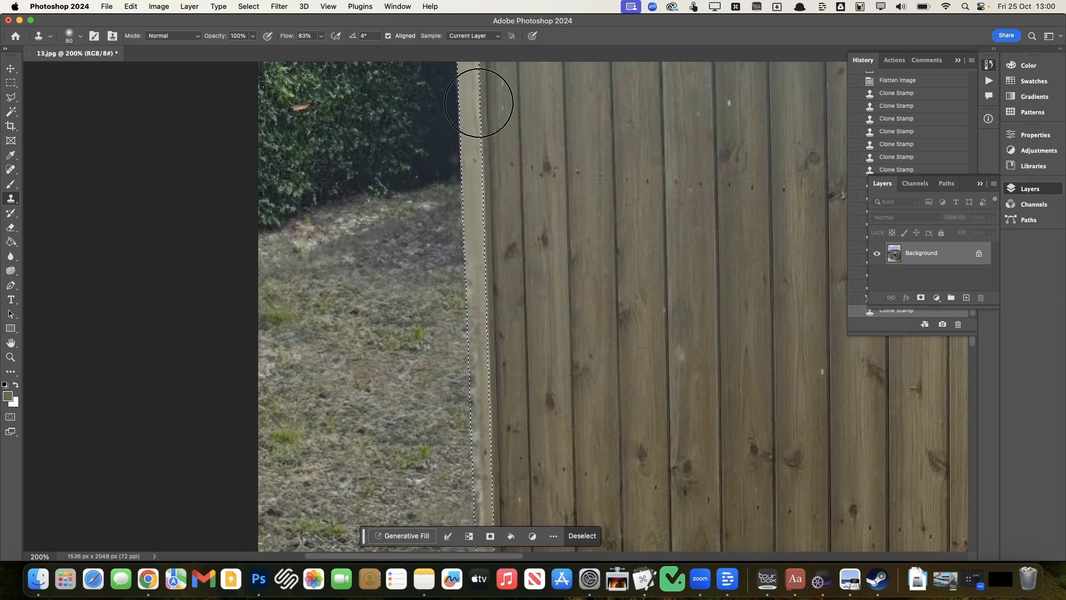
scroll(473, 103, "down", 2)
scroll(474, 103, "up", 5)
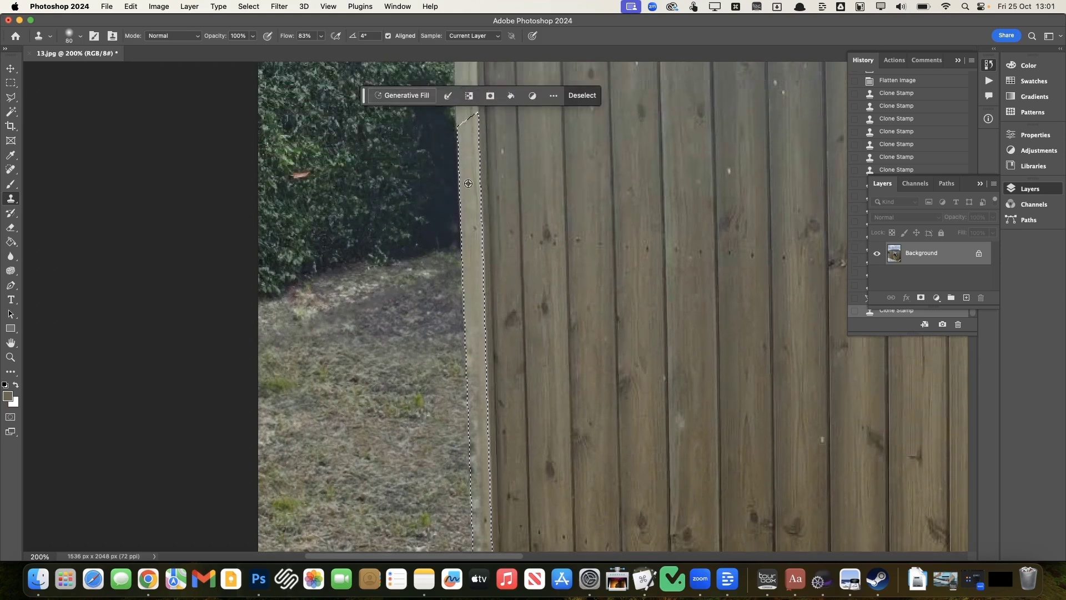
scroll(468, 183, "down", 4)
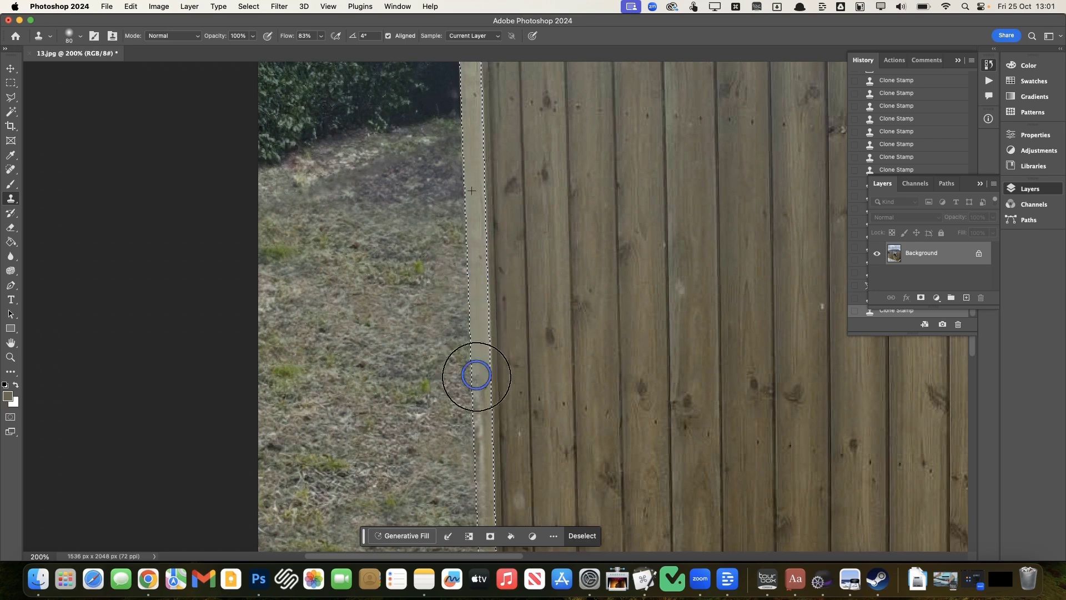
scroll(479, 439, "down", 6)
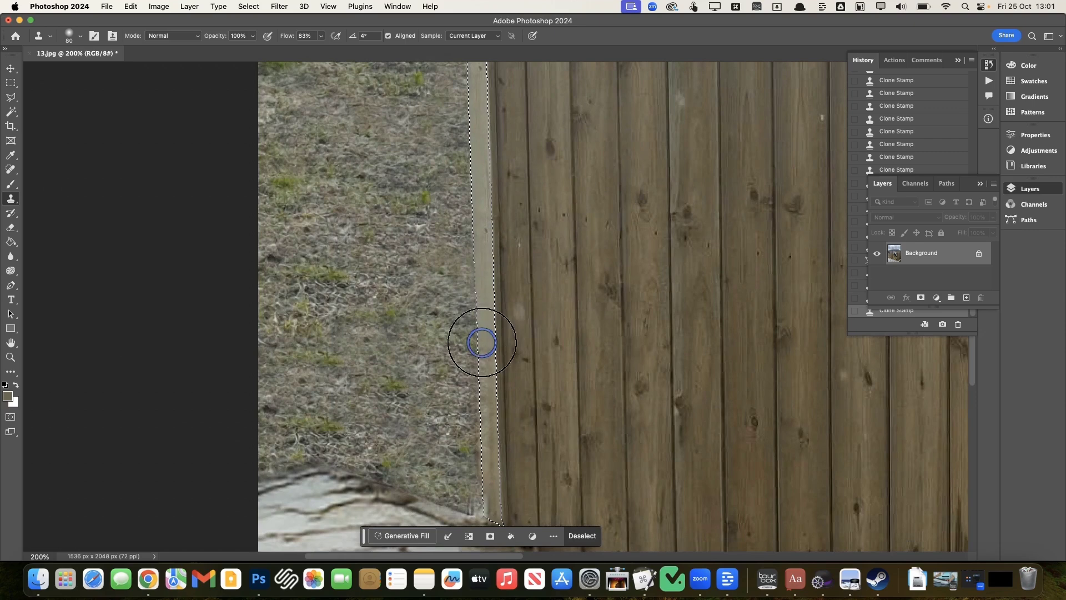
scroll(482, 368, "down", 3)
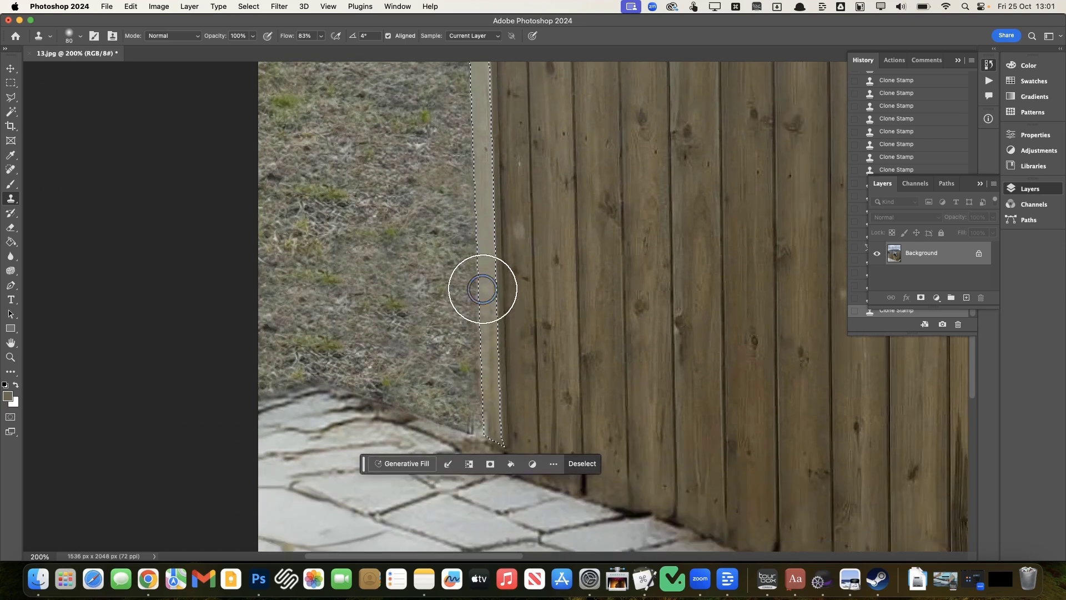
key("super+d")
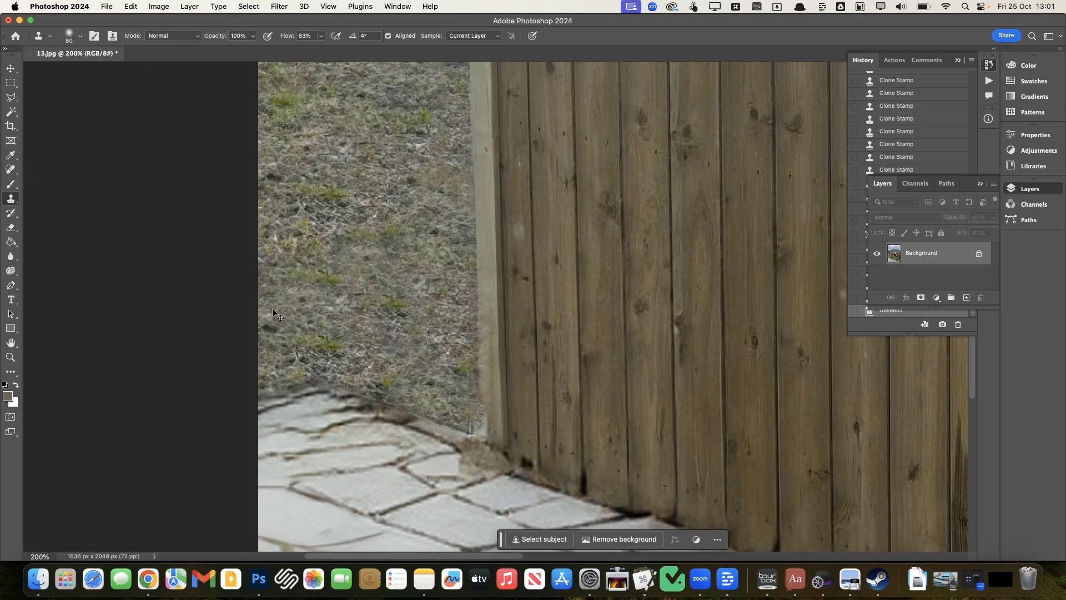
Heal the pale gap in the hedge beside the corner post with a 40 px Spot Healing Brush.
key("super+minus")
key("super+minus")
key("super+minus")
key("super+minus")
key("super+plus")
key("super+plus")
key("super+plus")
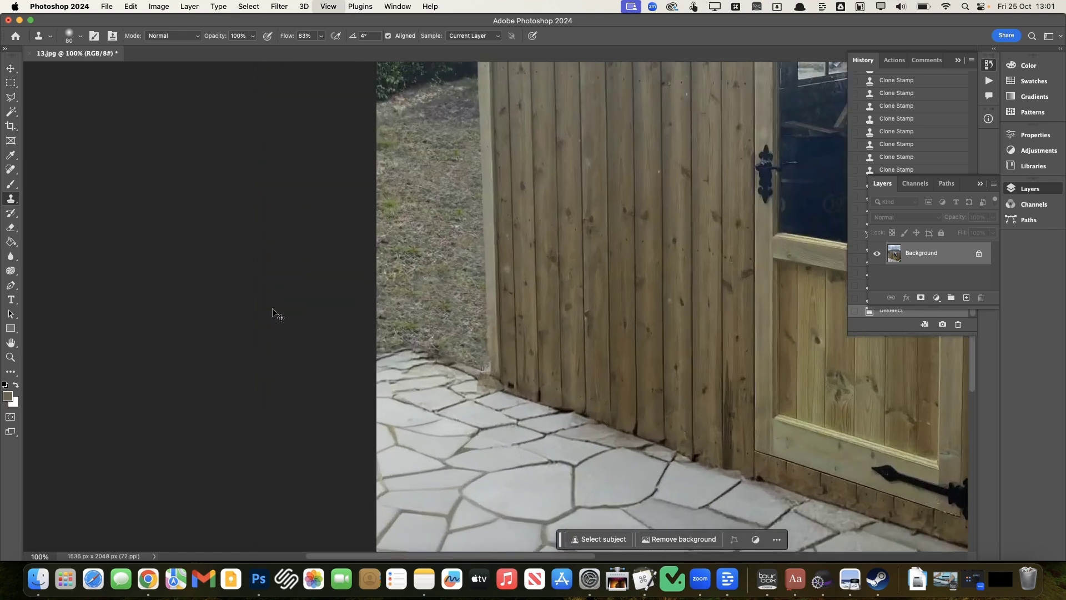
key("super+plus")
scroll(272, 310, "up", 5)
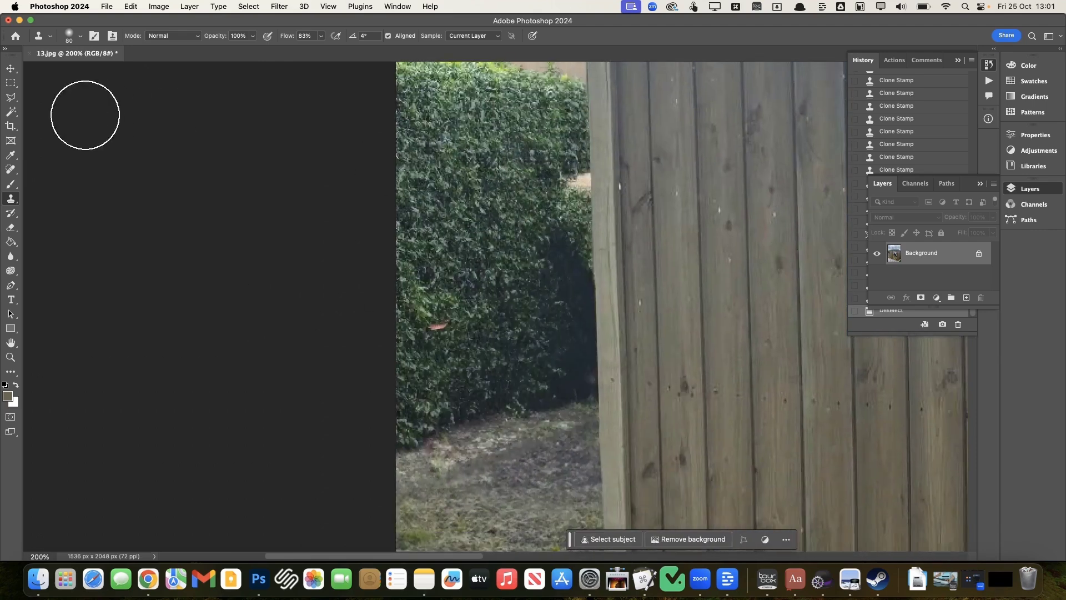
key("j")
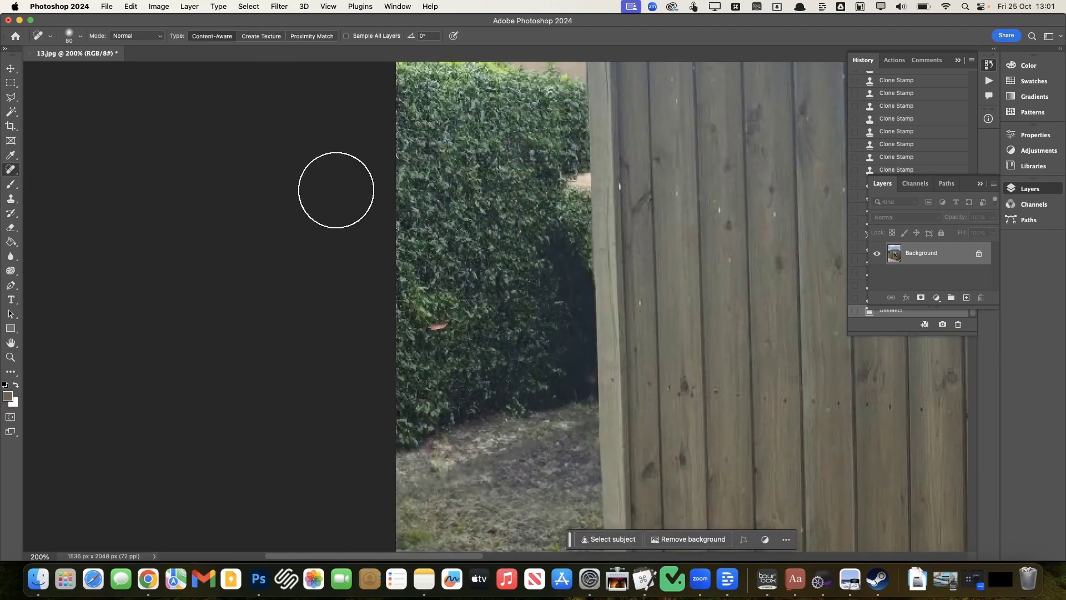
key("bracketleft")
mouse_move(578, 179)
left_mouse_down()
mouse_move(571, 172)
mouse_move(576, 189)
left_mouse_up()
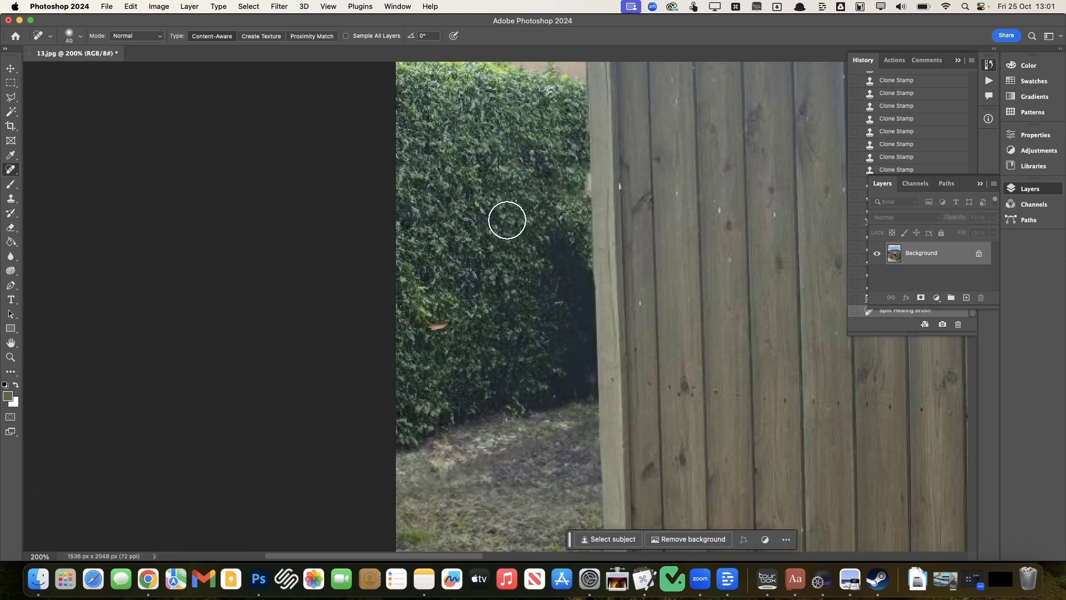
left_click(580, 183)
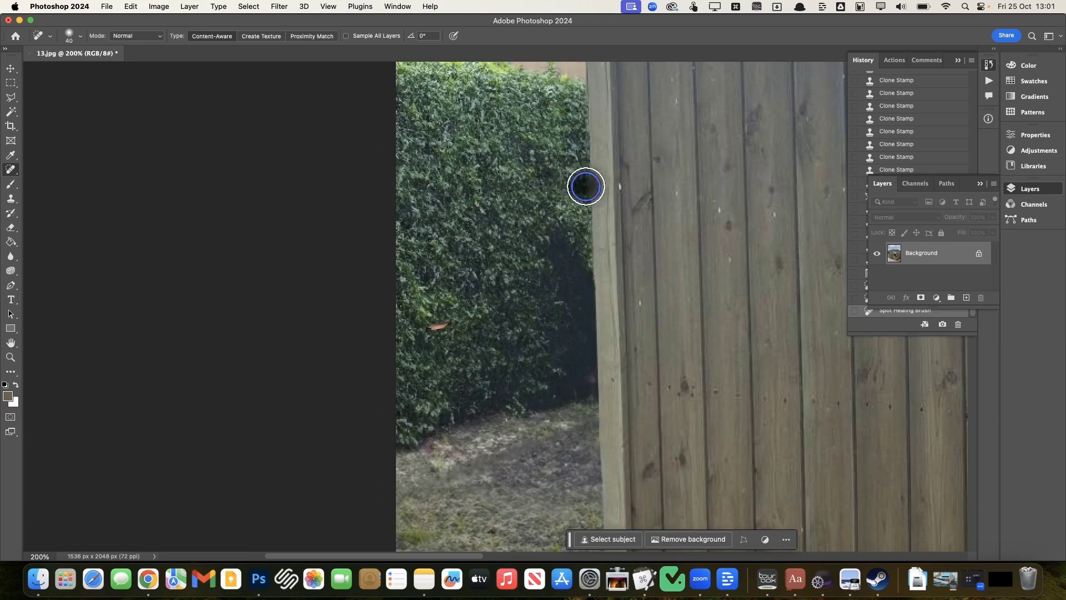
Outline the whole grass bank with the Polygonal Lasso, along the hedge base, the corner post and the patio edge.
scroll(473, 239, "down", 5)
scroll(475, 239, "down", 5)
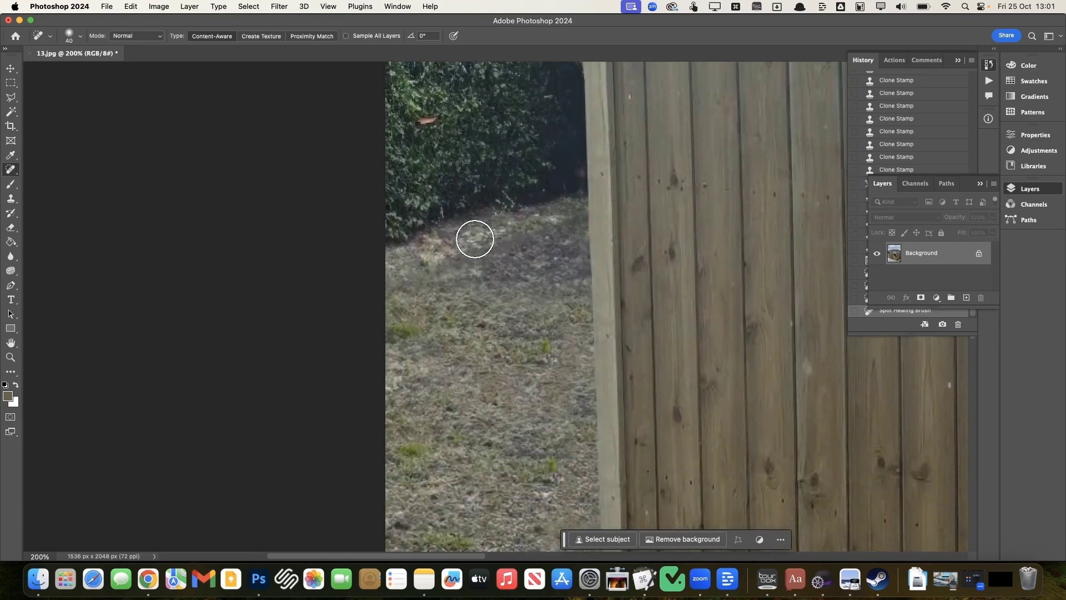
scroll(434, 266, "up", 5)
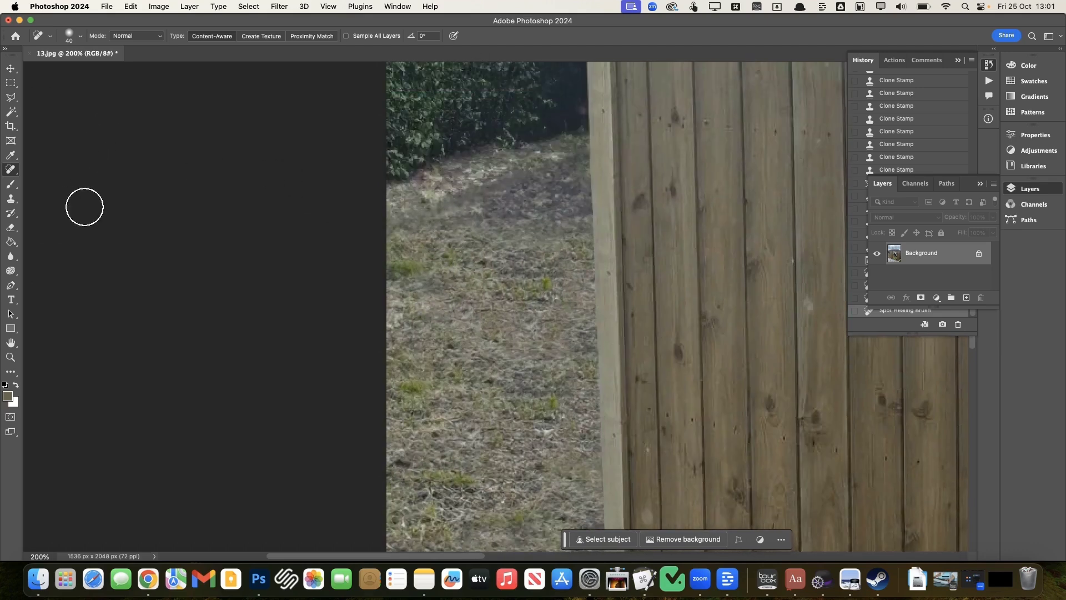
scroll(287, 208, "down", 1)
left_click(10, 97)
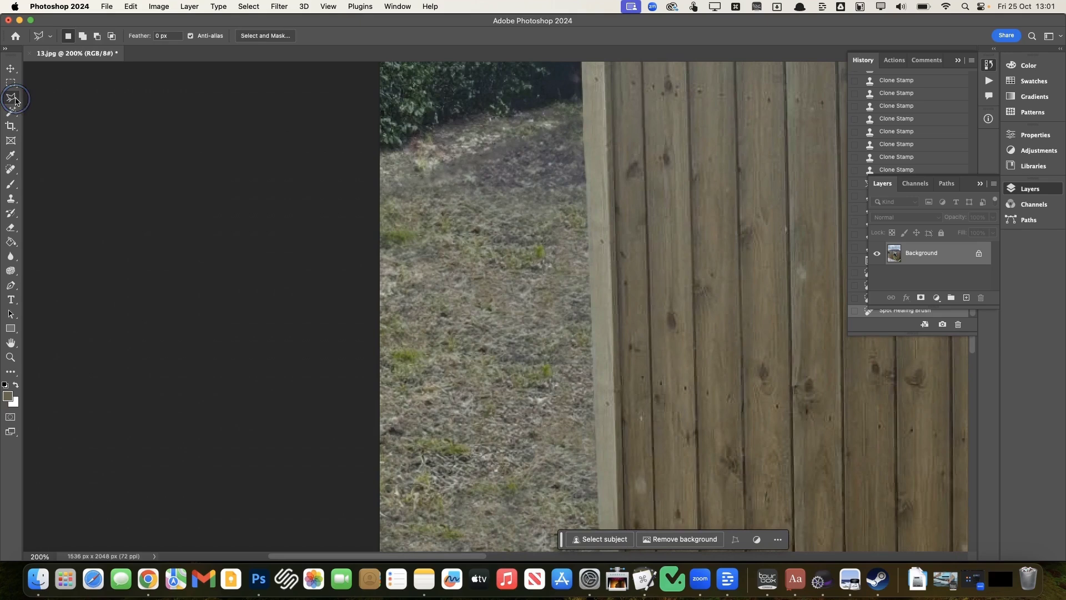
left_click(361, 156)
left_click(423, 110)
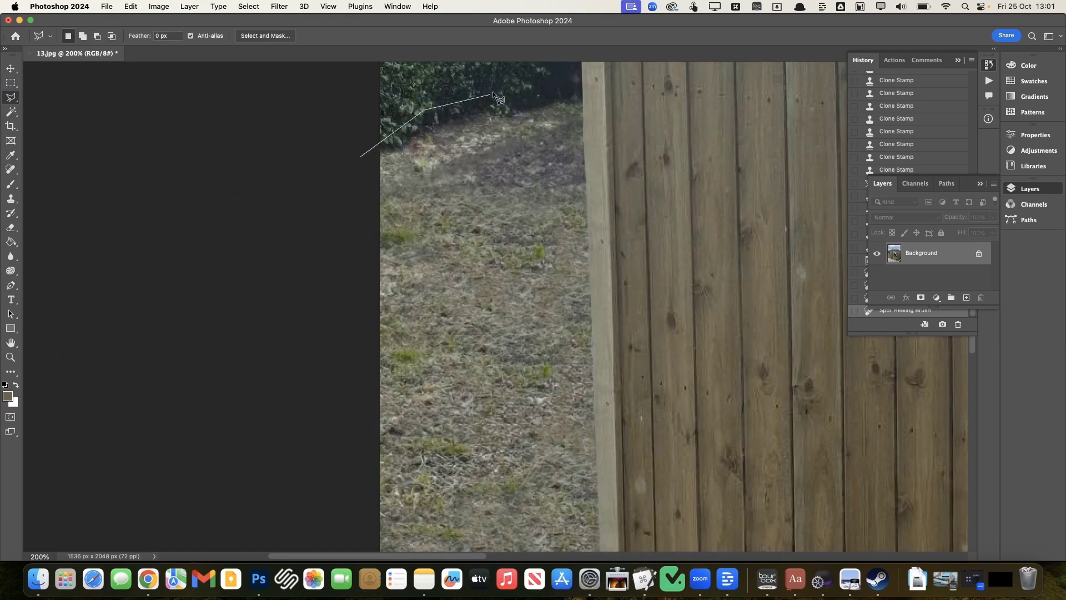
left_click(582, 83)
scroll(589, 181, "down", 15)
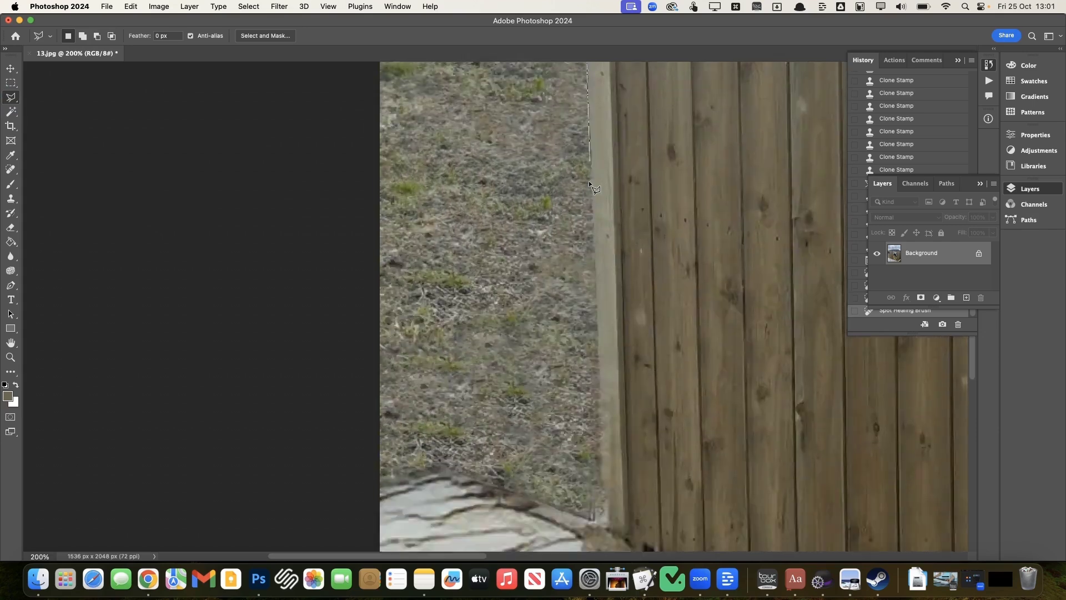
left_click(597, 250)
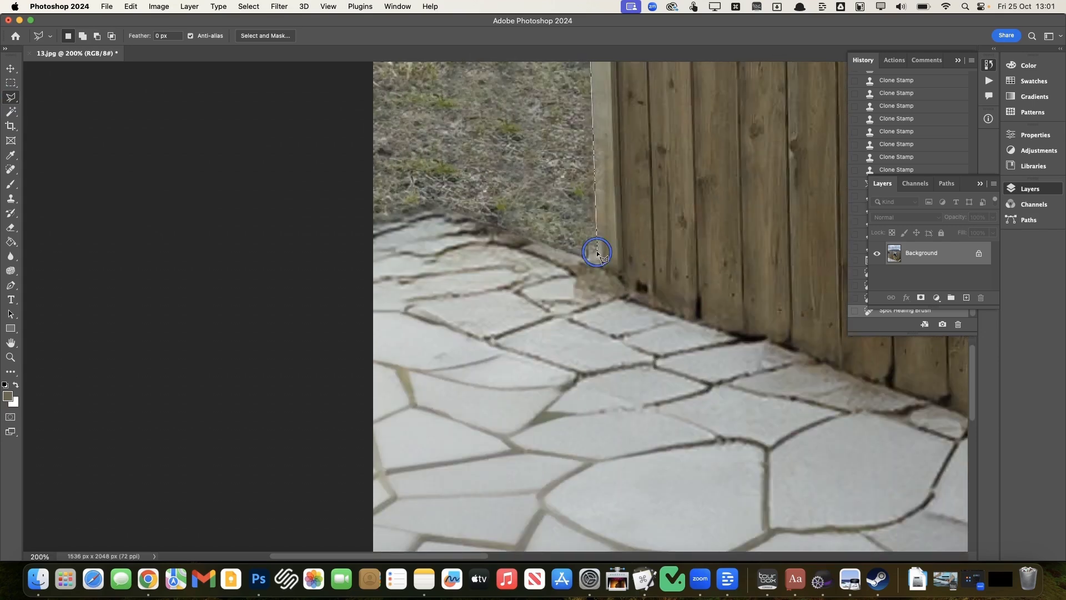
left_click(584, 256)
left_click(438, 207)
left_click(322, 242)
scroll(322, 242, "up", 10)
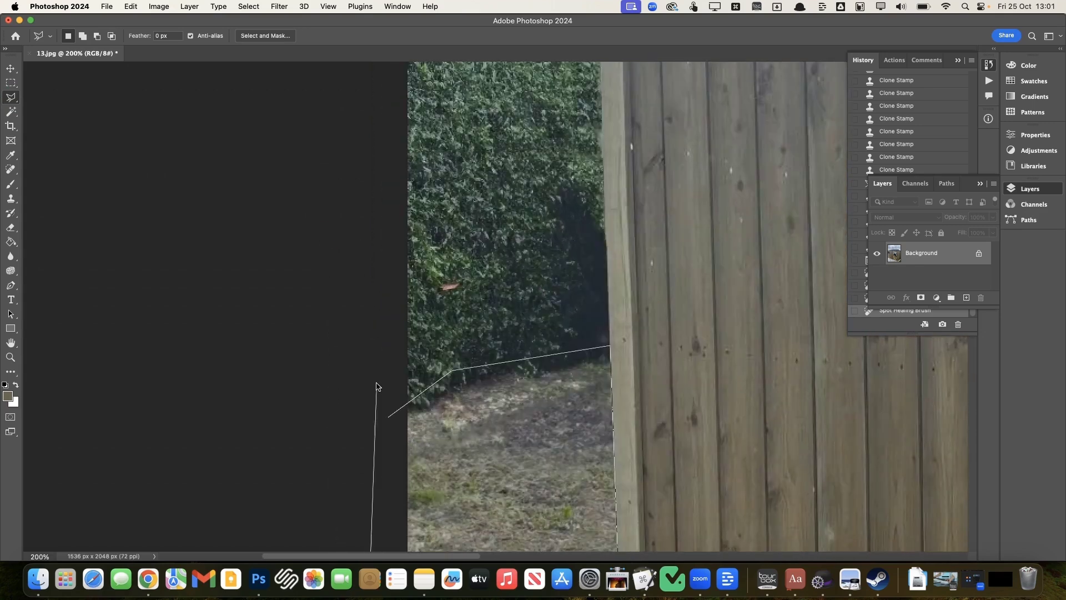
left_click(390, 418)
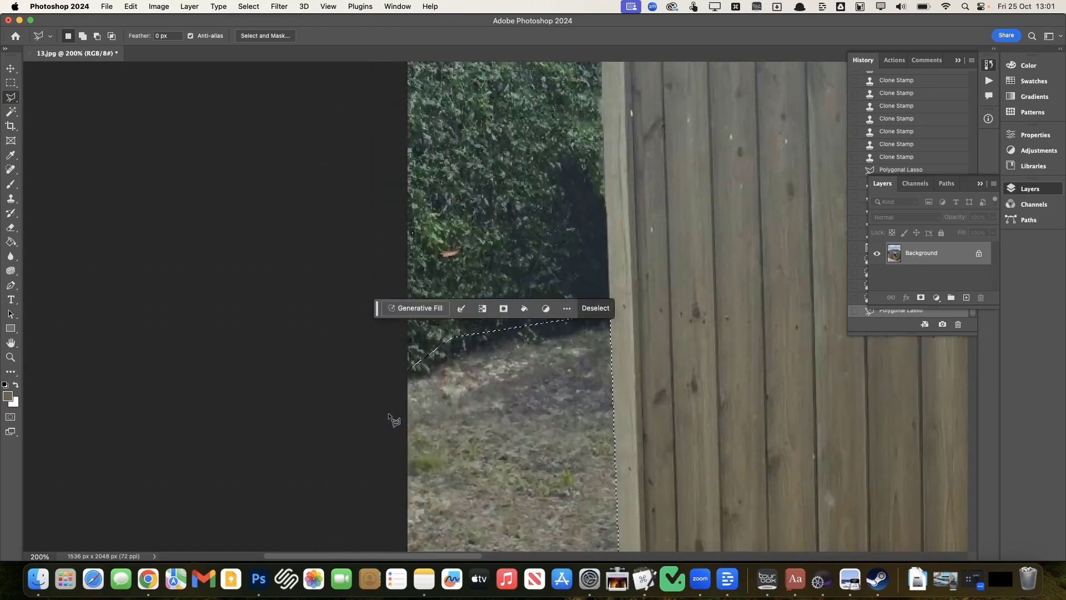
scroll(395, 421, "down", 10)
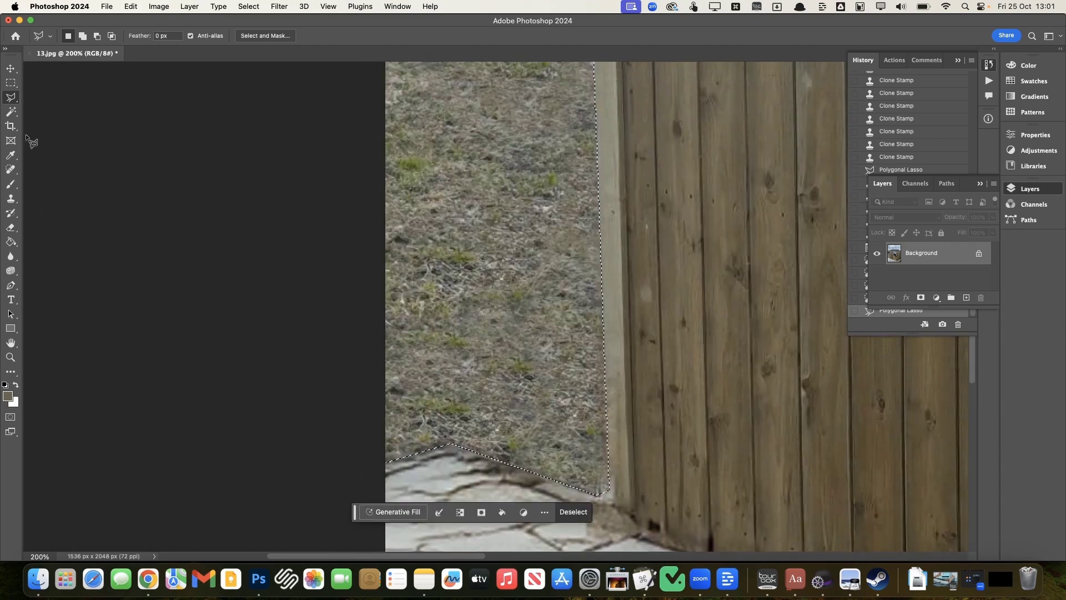
Set the Brush to Overlay mode and reduce its size to 200 px.
key("b")
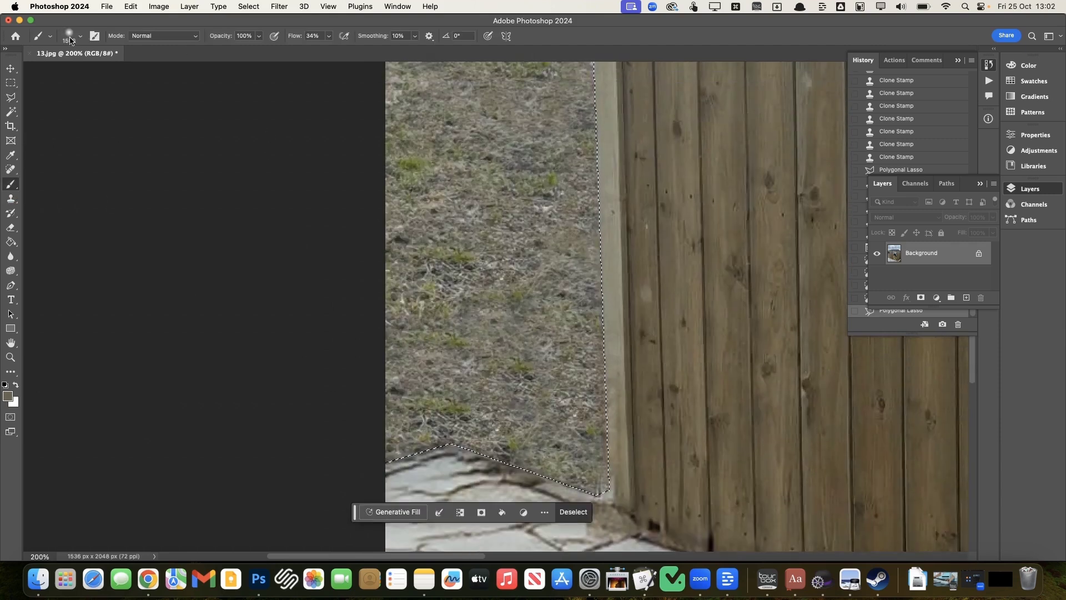
left_click(179, 36)
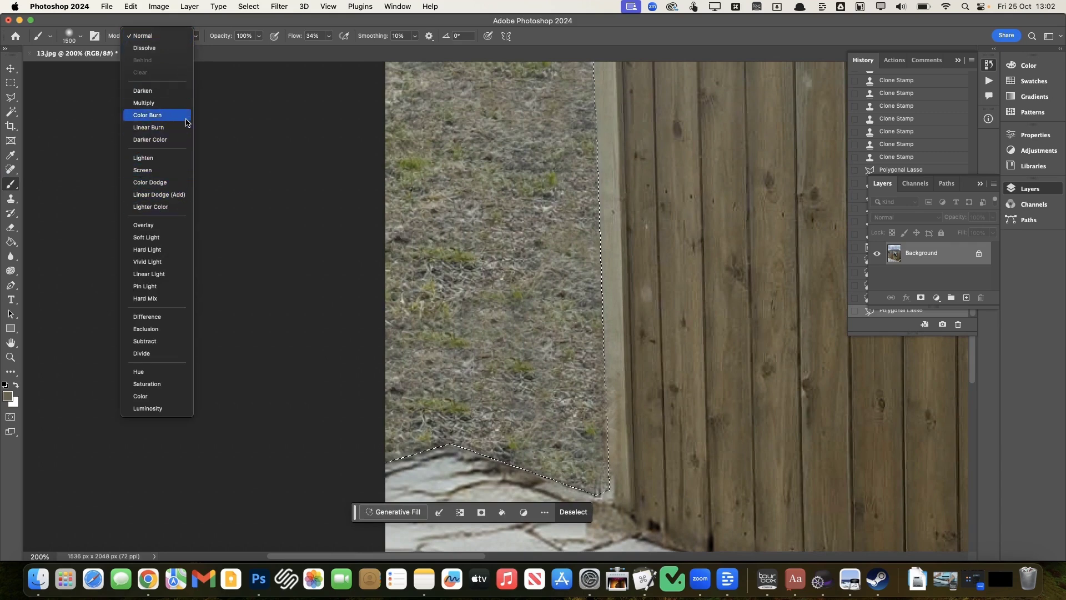
left_click(166, 225)
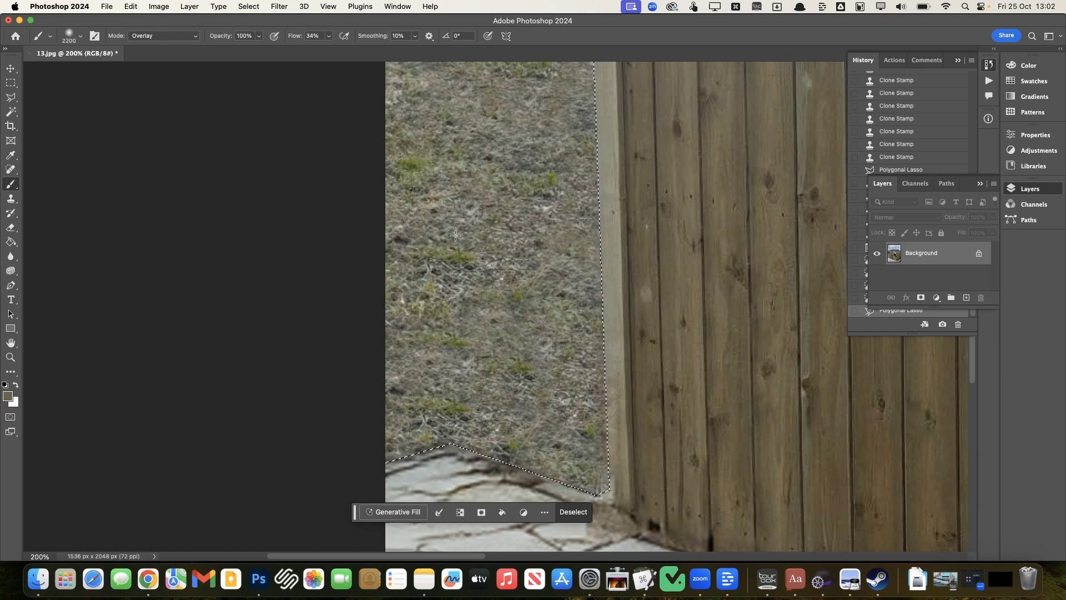
key("bracketleft")
key("bracketleft")
key("bracketleft")
key("bracketleft")
key("bracketleft")
key("bracketleft")
key("bracketleft")
key("bracketleft")
key("bracketleft")
key("bracketleft")
key("bracketleft")
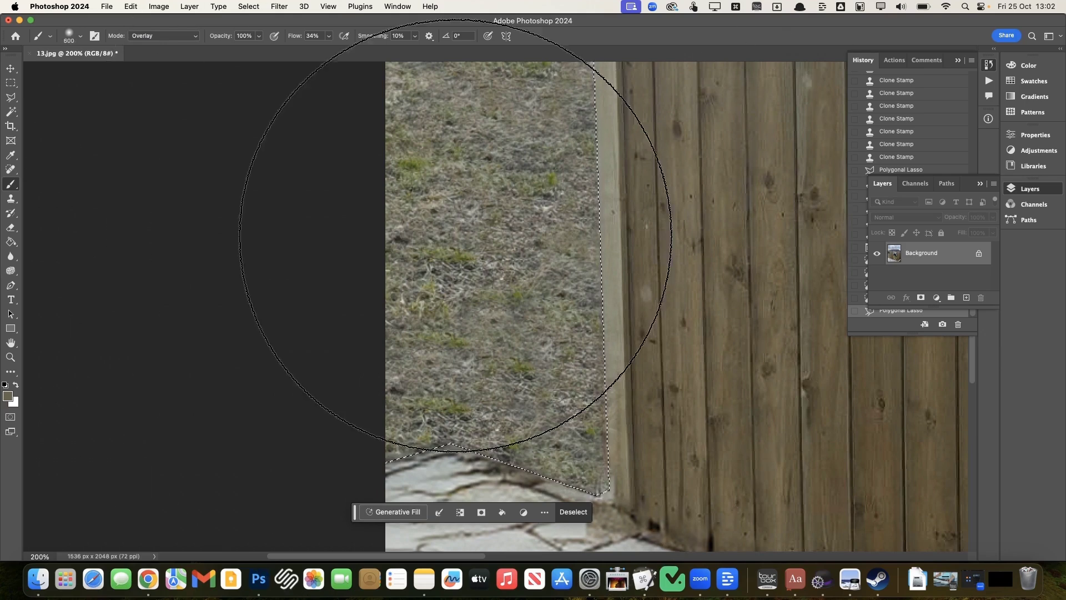
key("bracketleft")
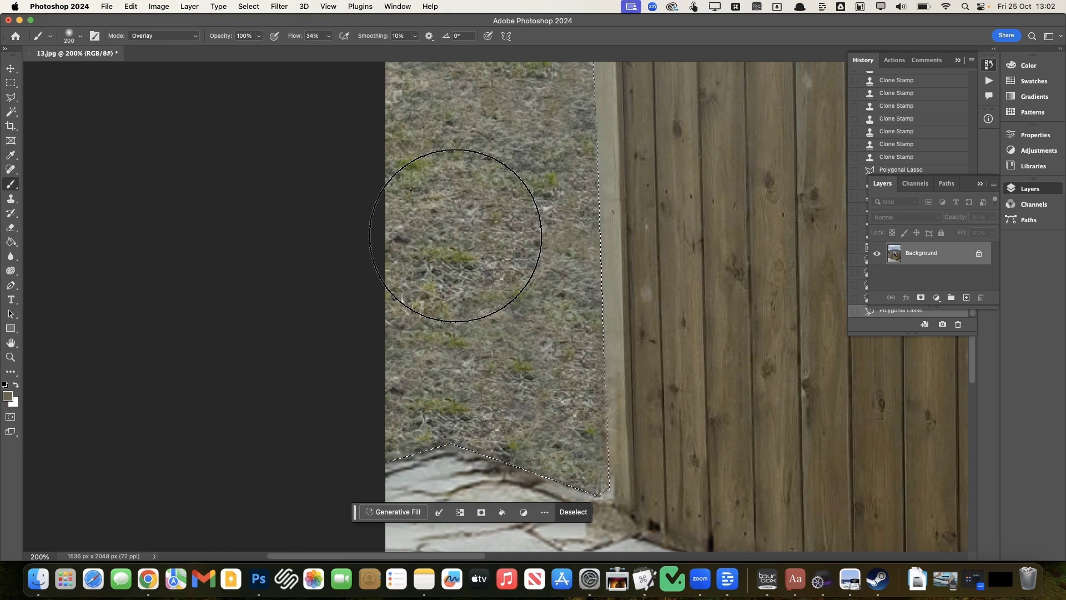
Sample green from a tuft in the selected bank and paint it over the dry grass from patio to hedge.
scroll(486, 283, "down", 1)
scroll(486, 282, "down", 2)
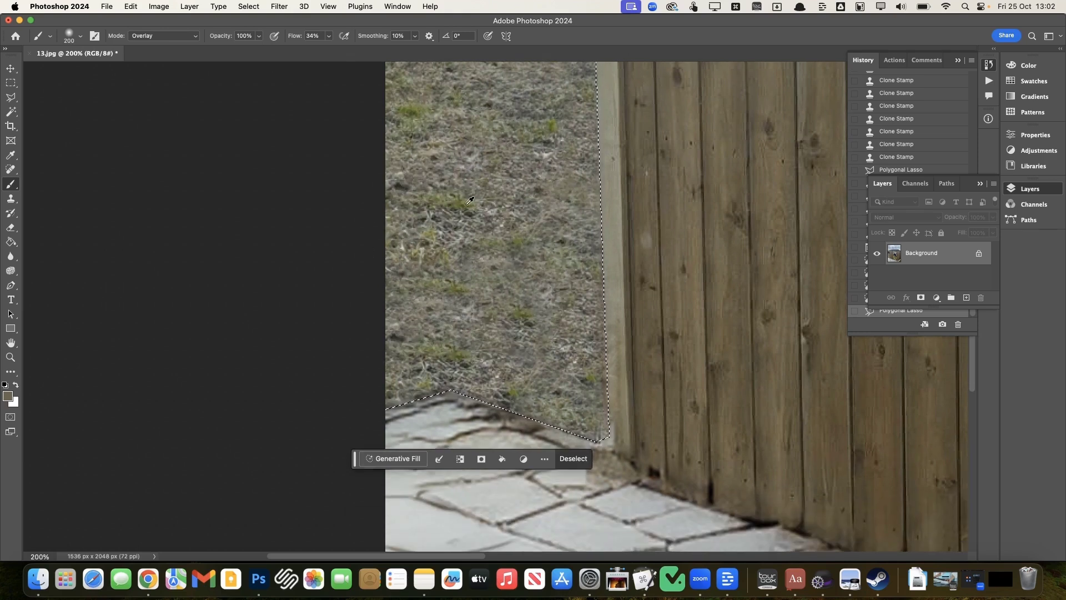
left_click_drag(552, 319, 577, 345)
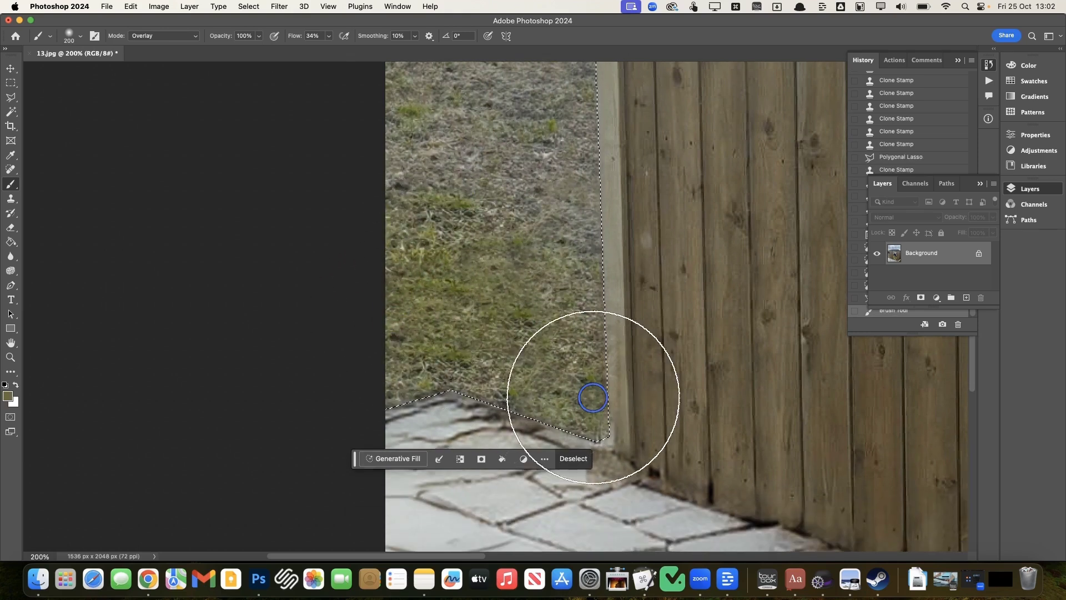
scroll(406, 177, "up", 5)
left_click_drag(454, 299, 369, 310)
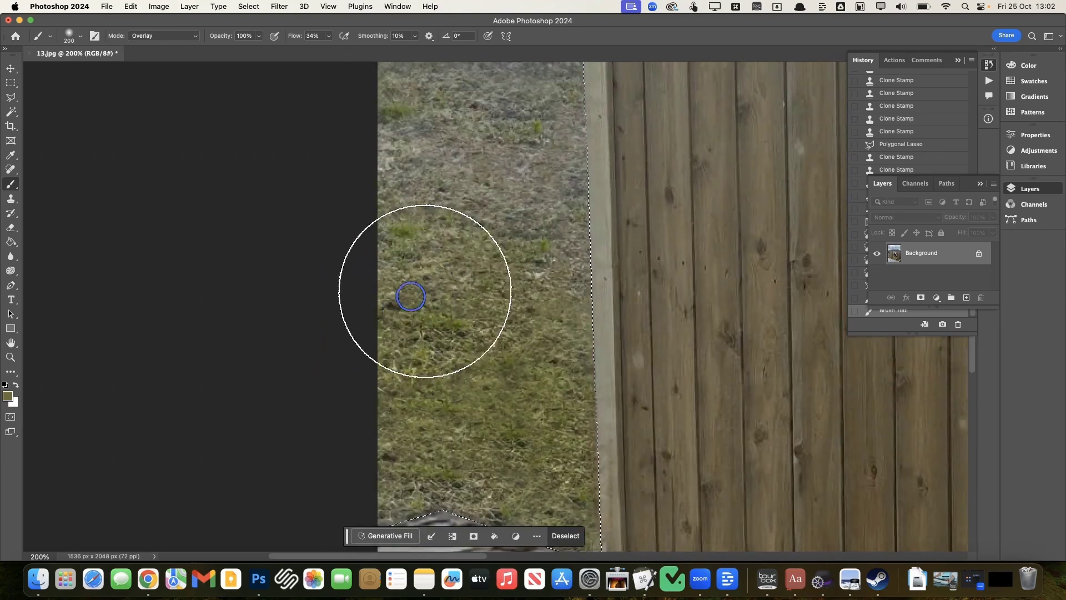
left_click_drag(269, 197, 555, 202)
scroll(610, 166, "up", 5)
mouse_move(533, 278)
left_mouse_down()
mouse_move(443, 244)
mouse_move(367, 250)
mouse_move(593, 221)
left_mouse_up()
left_click(490, 233)
scroll(548, 322, "down", 5)
left_click(566, 359)
Sample the darker green of the lawn beside the patio and paint it over the selected bank with a 1200 px brush.
key("super+minus")
key("super+minus")
key("super+minus")
key("super+minus")
key("super+minus")
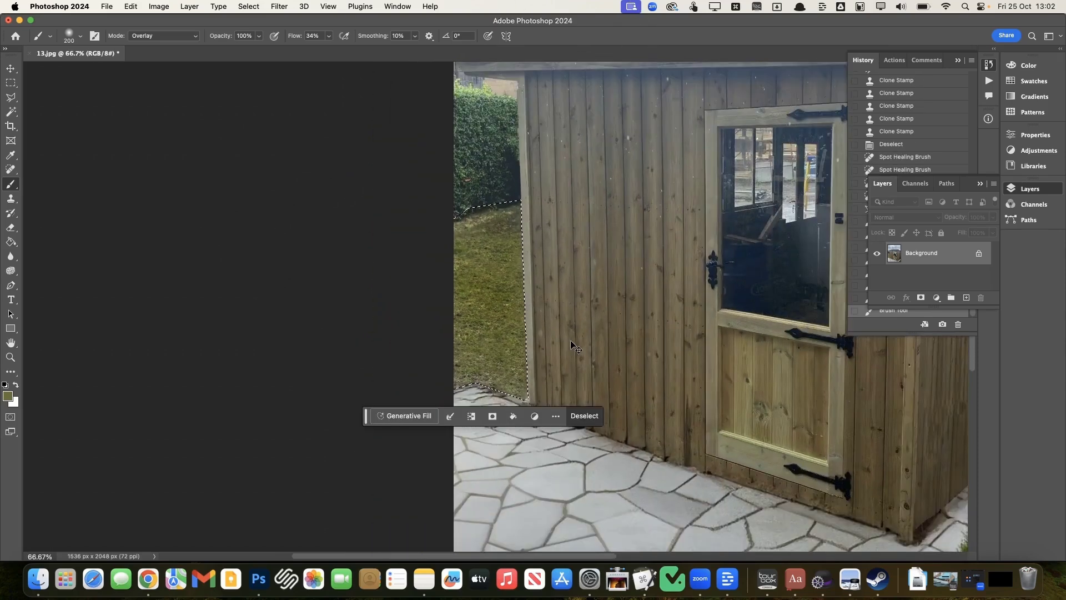
key("super+plus")
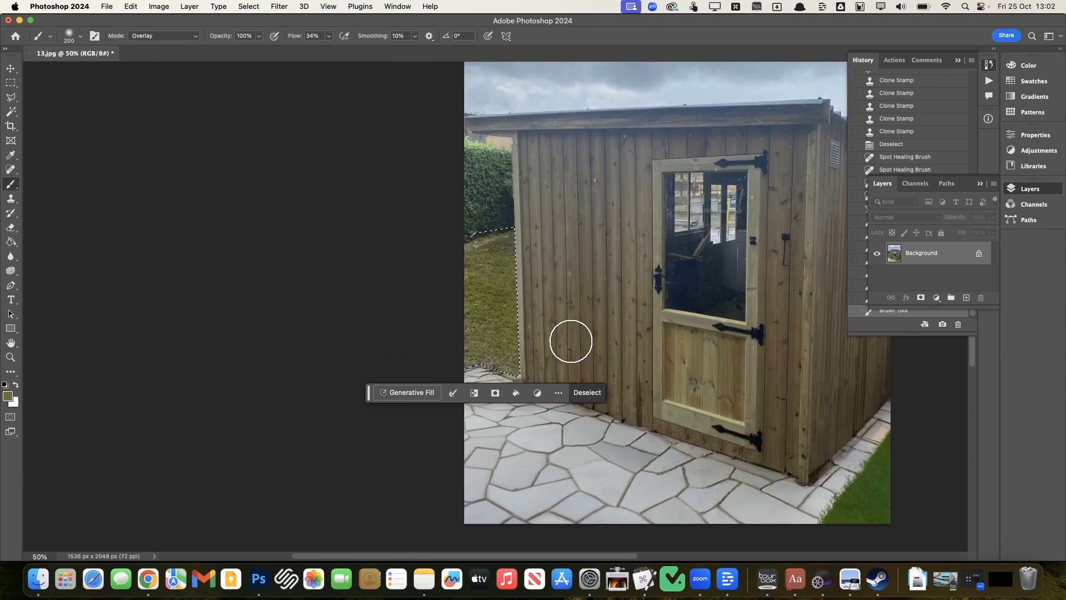
left_click(875, 500, "alt")
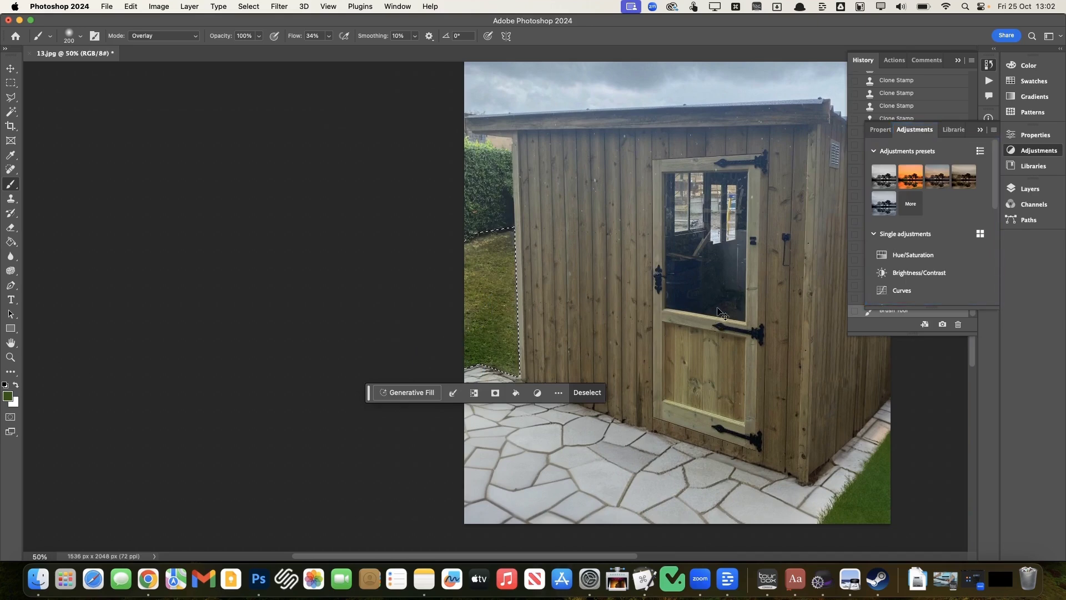
key("super+minus")
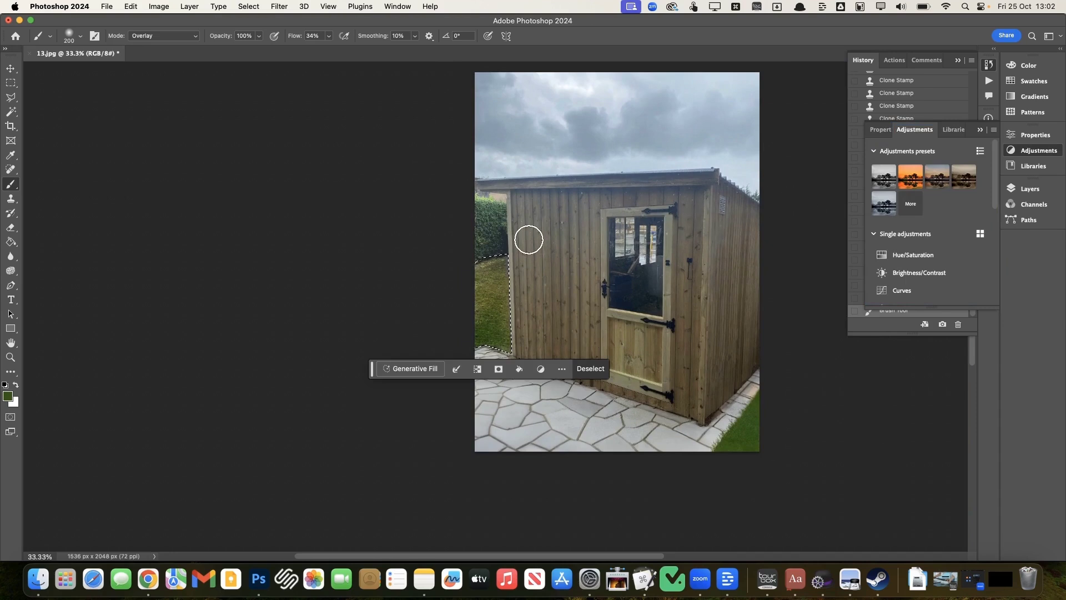
key("bracketright")
key("bracketright")
key("bracketright")
key("bracketright")
key("bracketright")
key("bracketright")
key("bracketright")
key("bracketright")
key("bracketright")
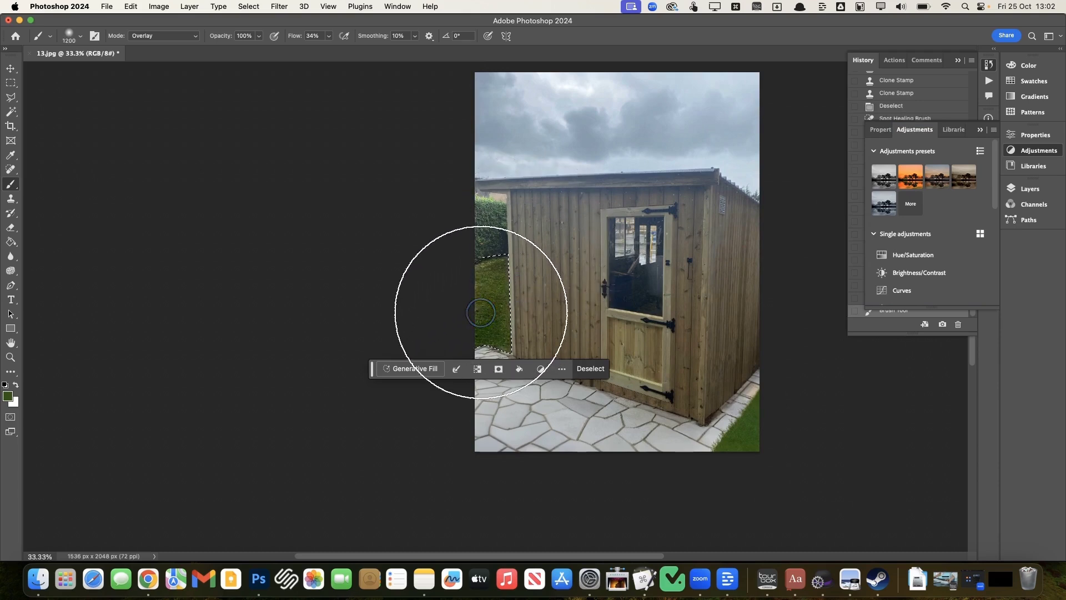
left_click(466, 324)
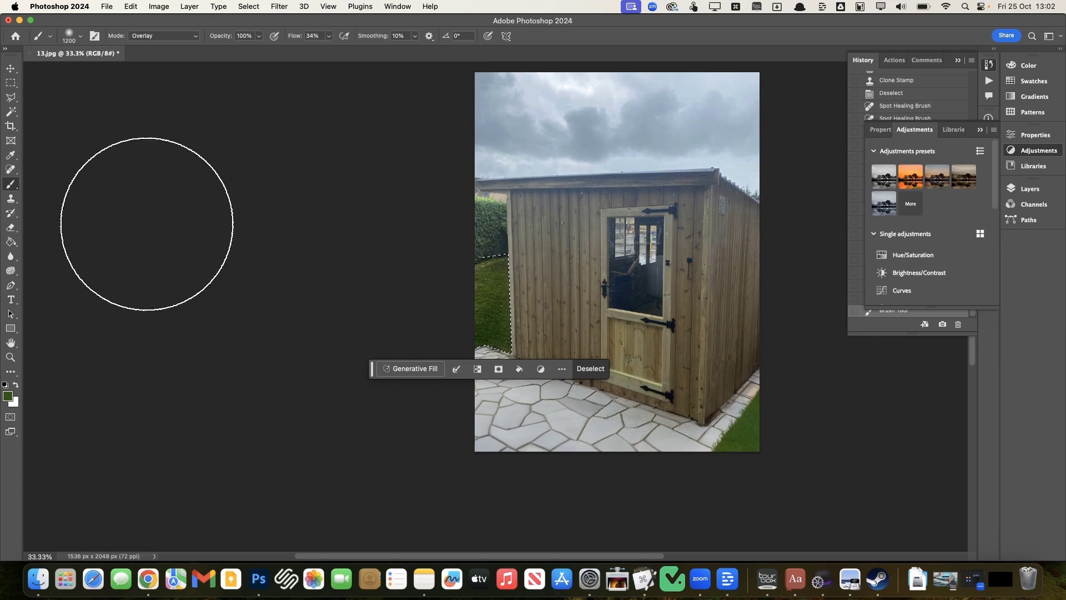
Deselect the painted grass bank and switch to the Move tool.
left_click(803, 487)
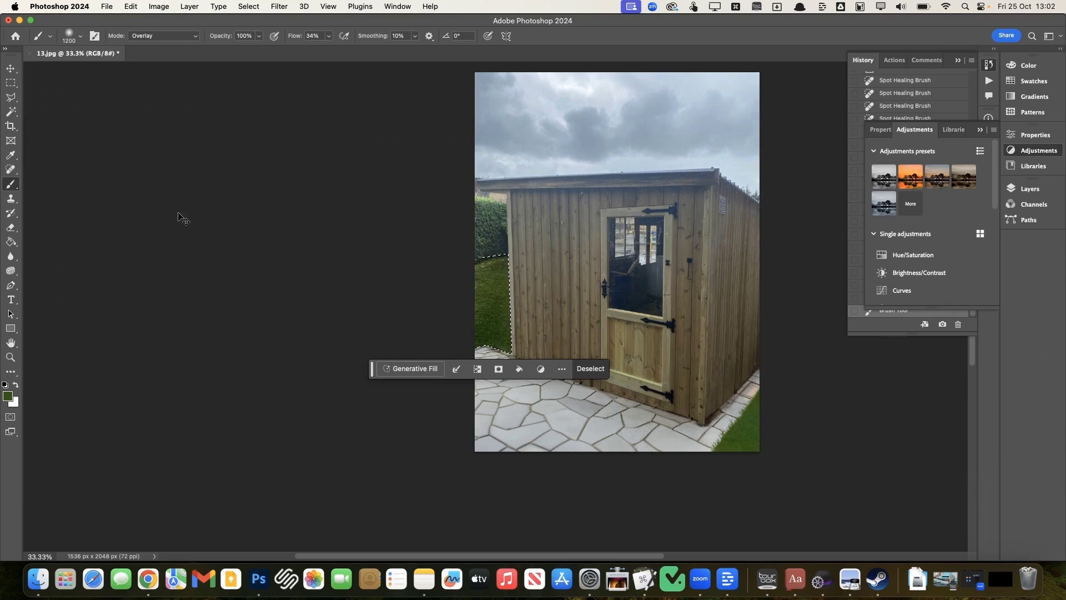
key("super+d")
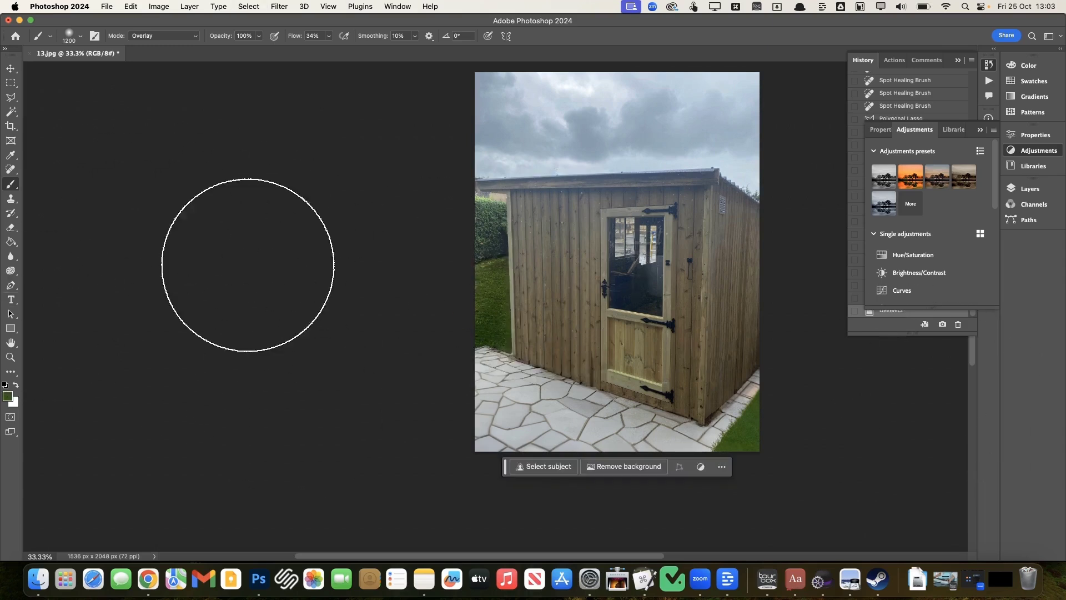
left_click(11, 69)
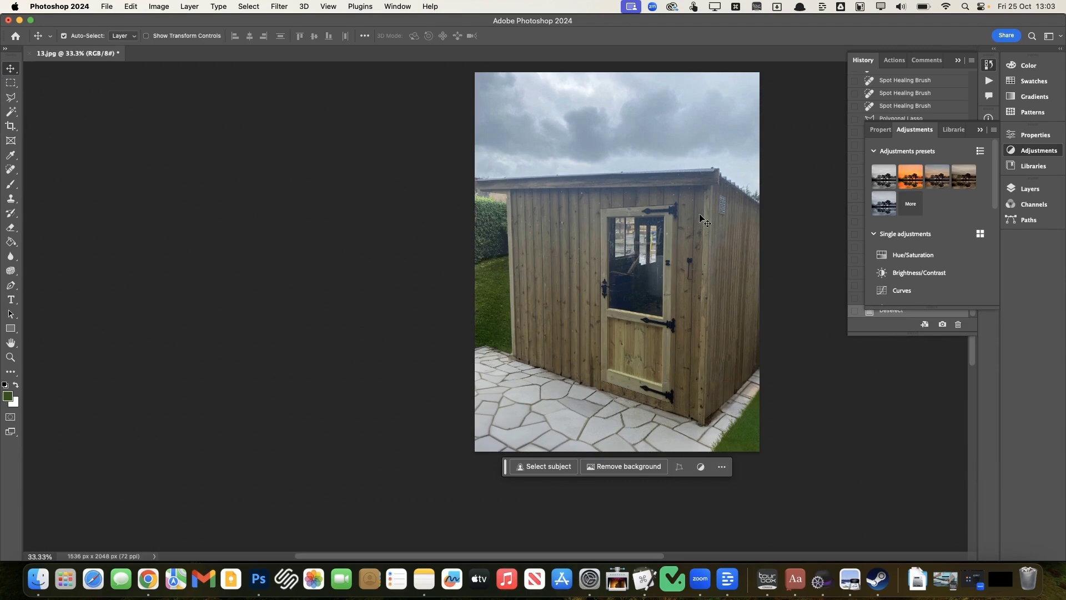
Remove the loose timber and the blue barrel's lettering and edges behind the door glass with a 40 px content-aware Spot Healing Brush.
scroll(701, 218, "up", 3)
scroll(701, 218, "right", 3)
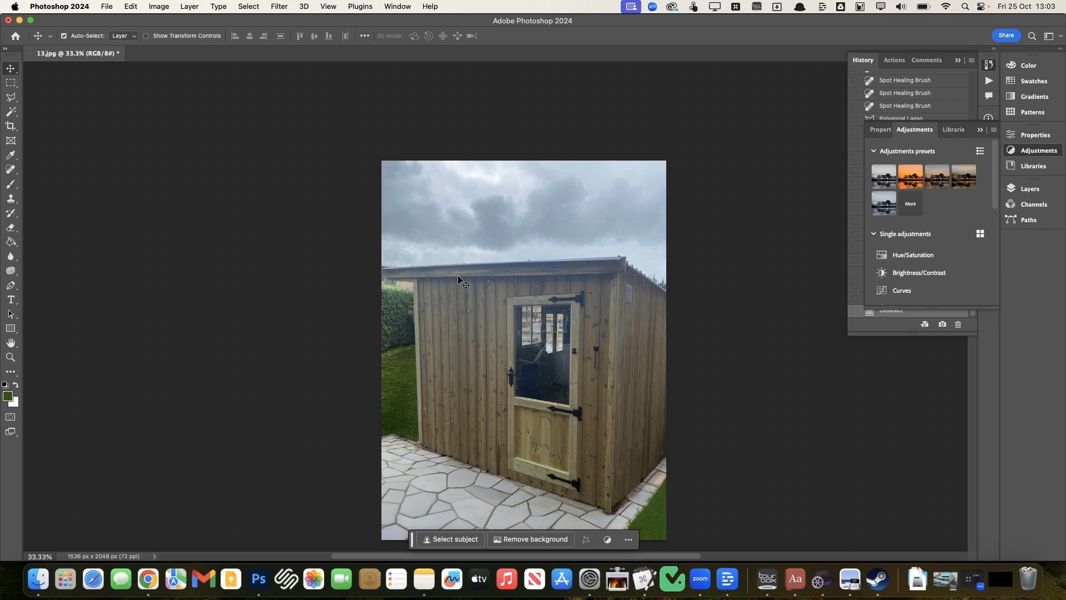
key("super+equal")
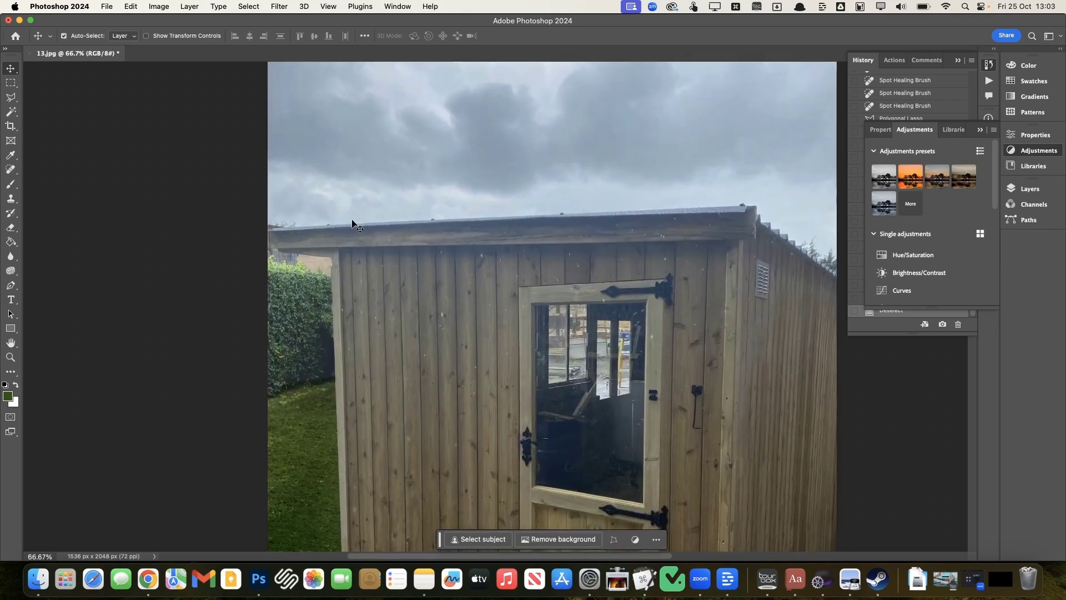
scroll(420, 244, "down", 5)
scroll(421, 244, "right", 3)
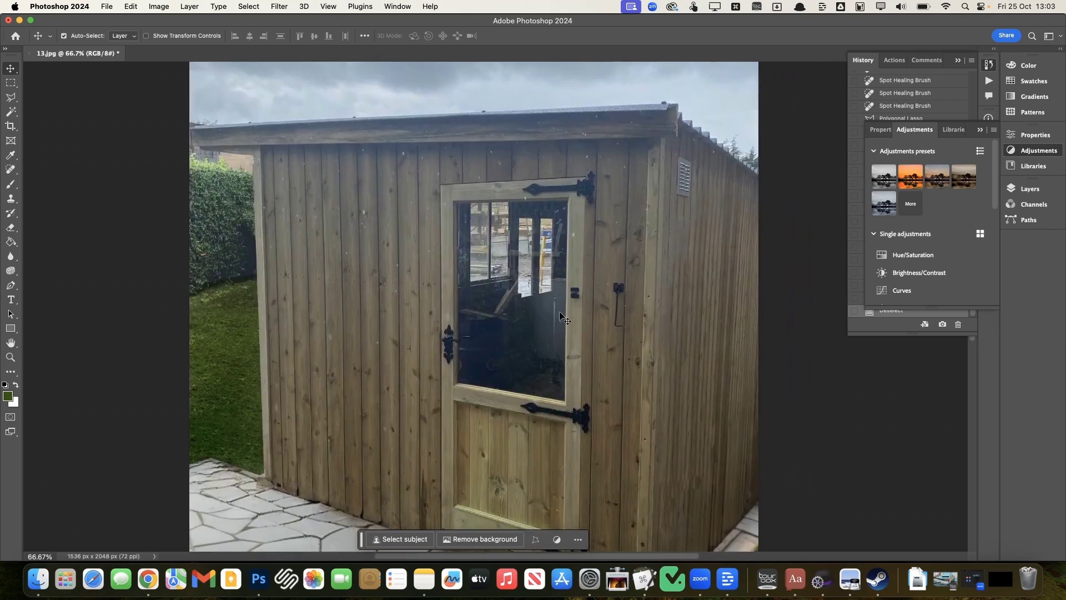
key("super+equal")
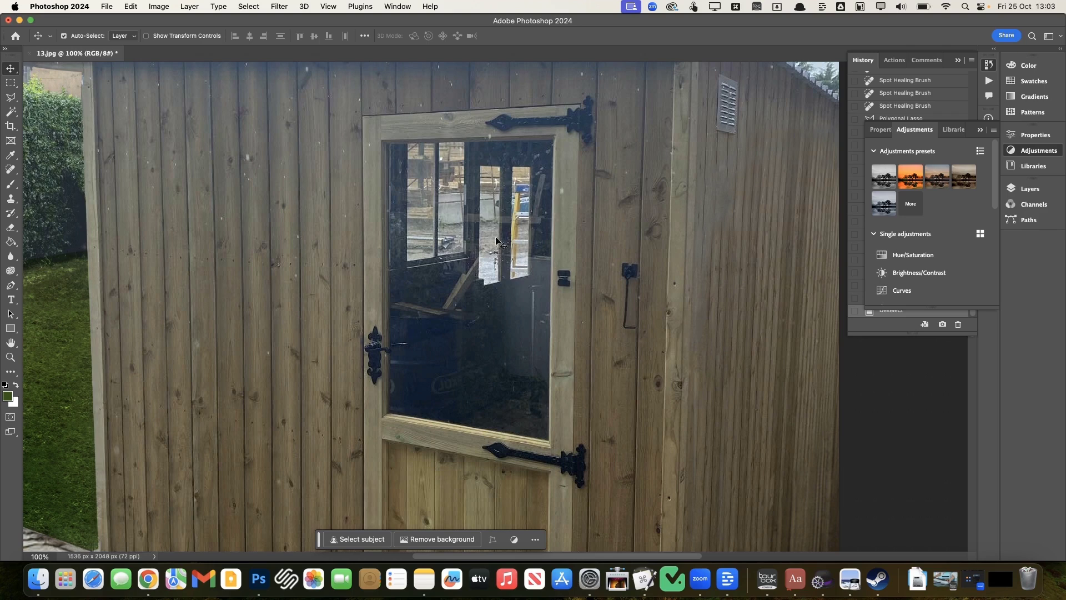
left_click(10, 169)
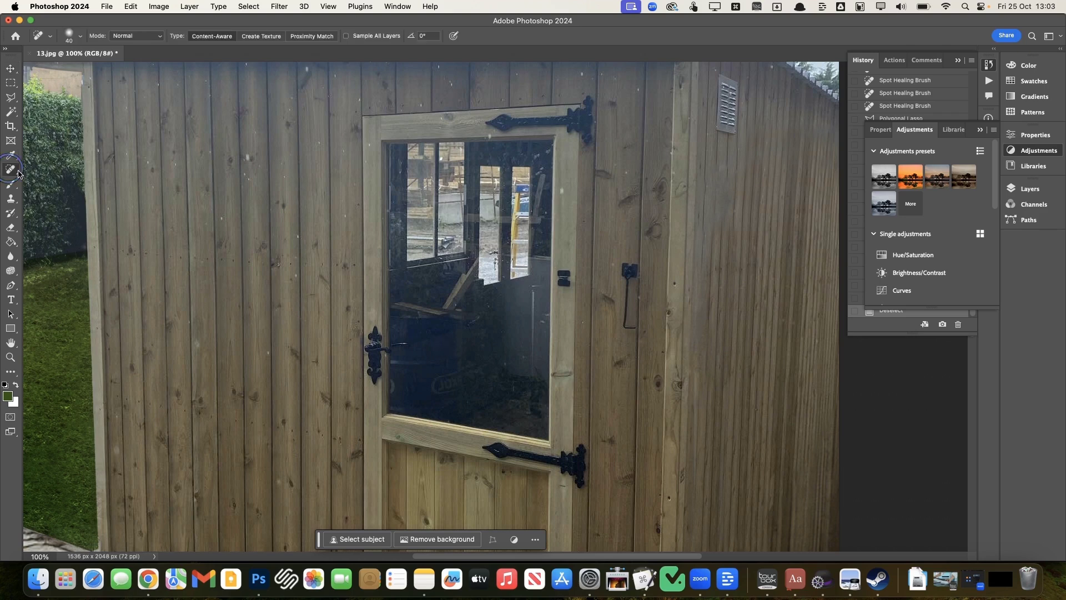
mouse_move(400, 304)
left_mouse_down()
mouse_move(444, 317)
mouse_move(475, 261)
left_mouse_up()
left_click(491, 250)
mouse_move(440, 395)
left_mouse_down()
mouse_move(461, 367)
mouse_move(421, 366)
left_mouse_up()
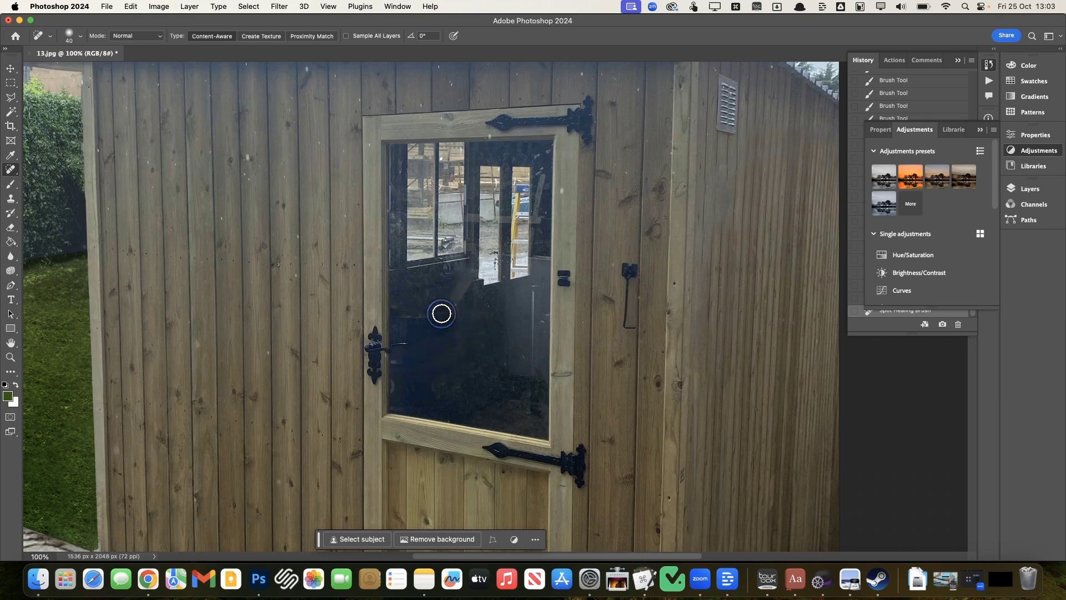
left_click_drag(461, 274, 462, 336)
left_click(419, 316)
left_click(398, 367)
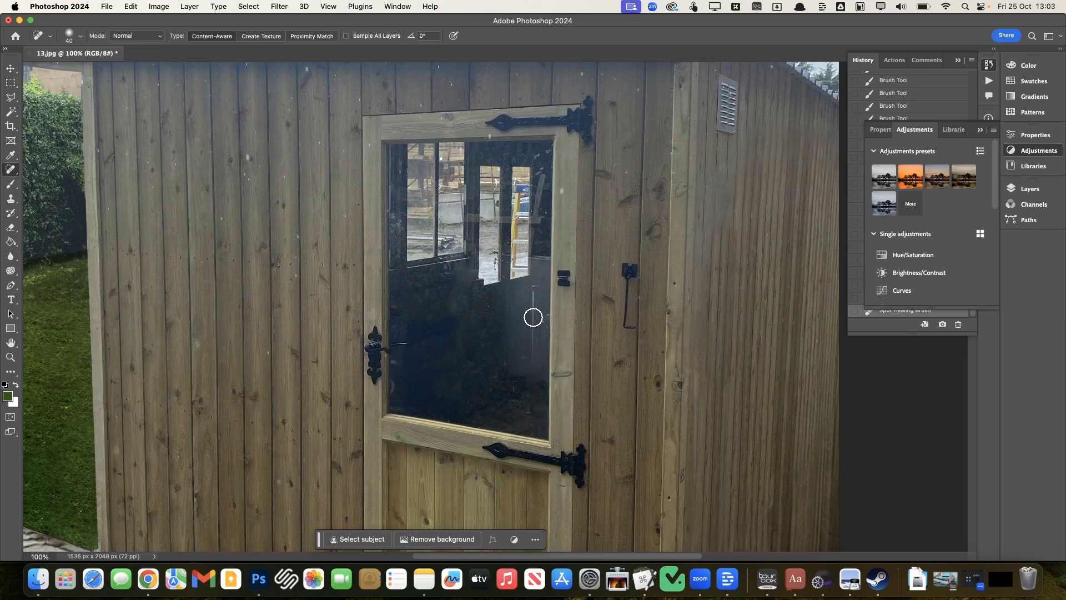
Heal out the yellow streak and distracting reflection details in the door's glass with the Spot Healing Brush.
left_click(529, 360)
left_click_drag(540, 173, 537, 261)
left_click_drag(521, 191, 519, 263)
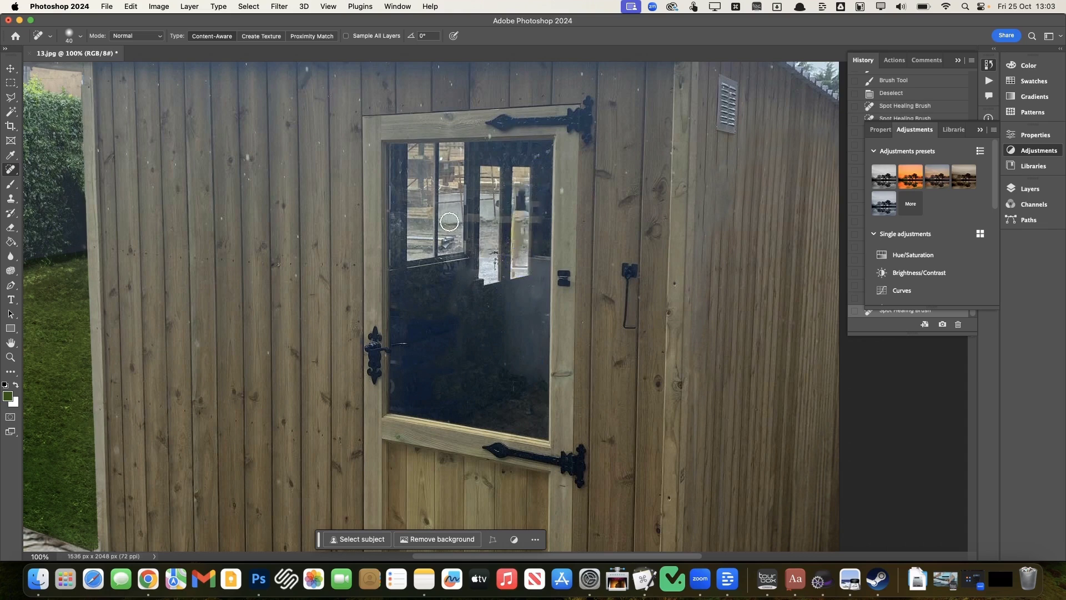
left_click_drag(451, 170, 448, 249)
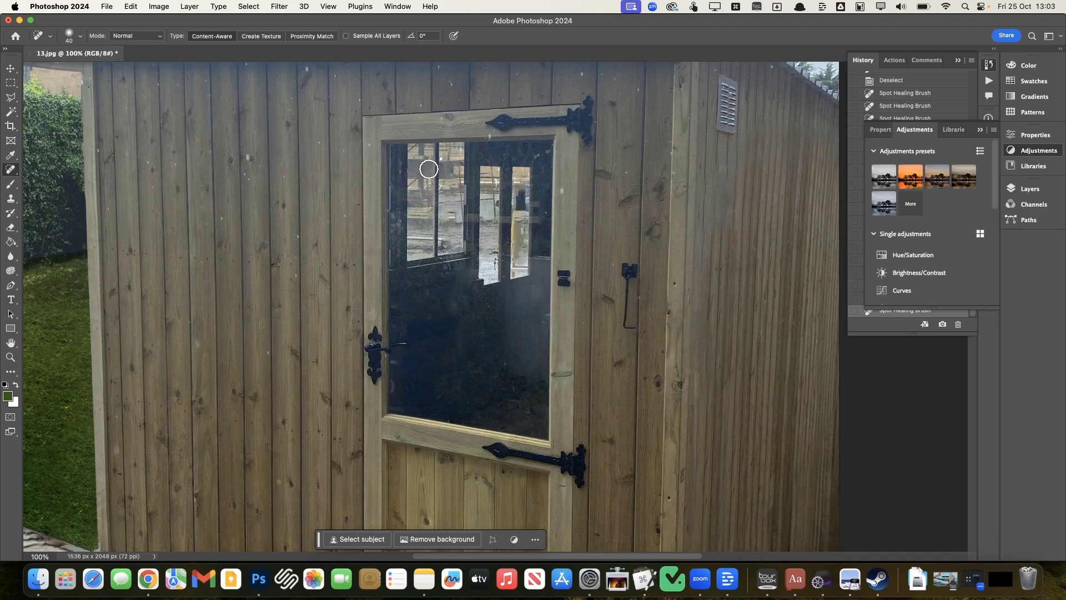
left_click(448, 153)
Select the door's whole glass pane by tracing its four corners with the Polygonal Lasso.
left_click(11, 100)
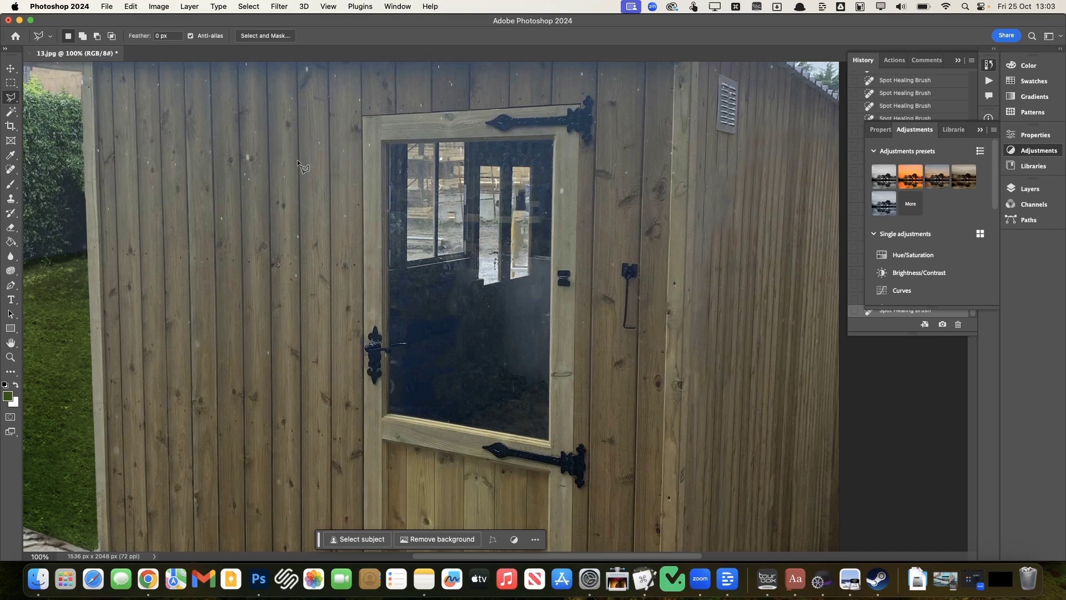
left_click(388, 142)
left_click(390, 309)
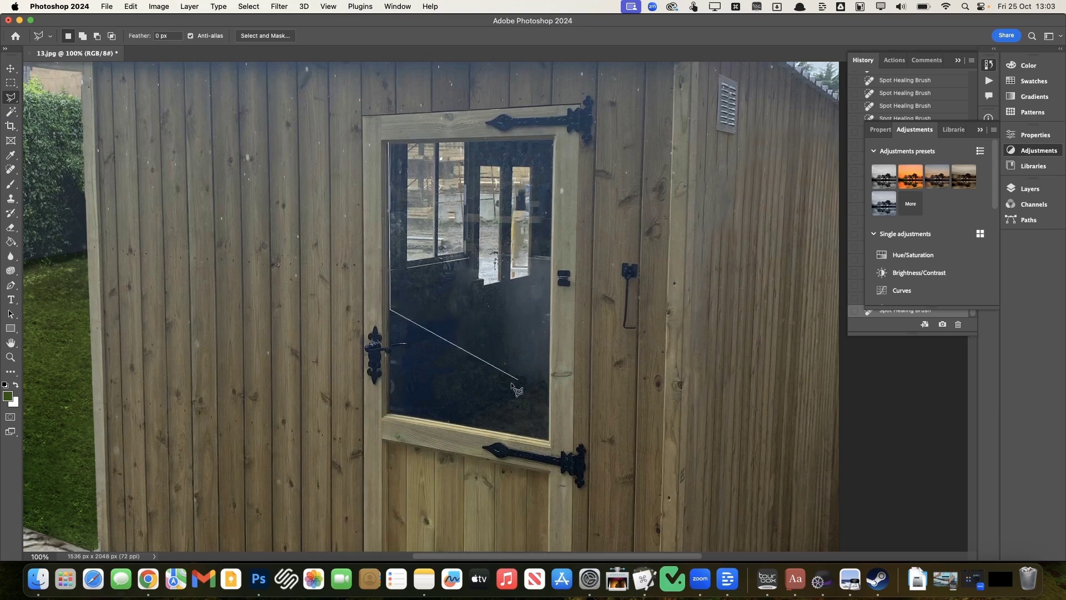
scroll(415, 404, "right", 1)
scroll(415, 404, "down", 1)
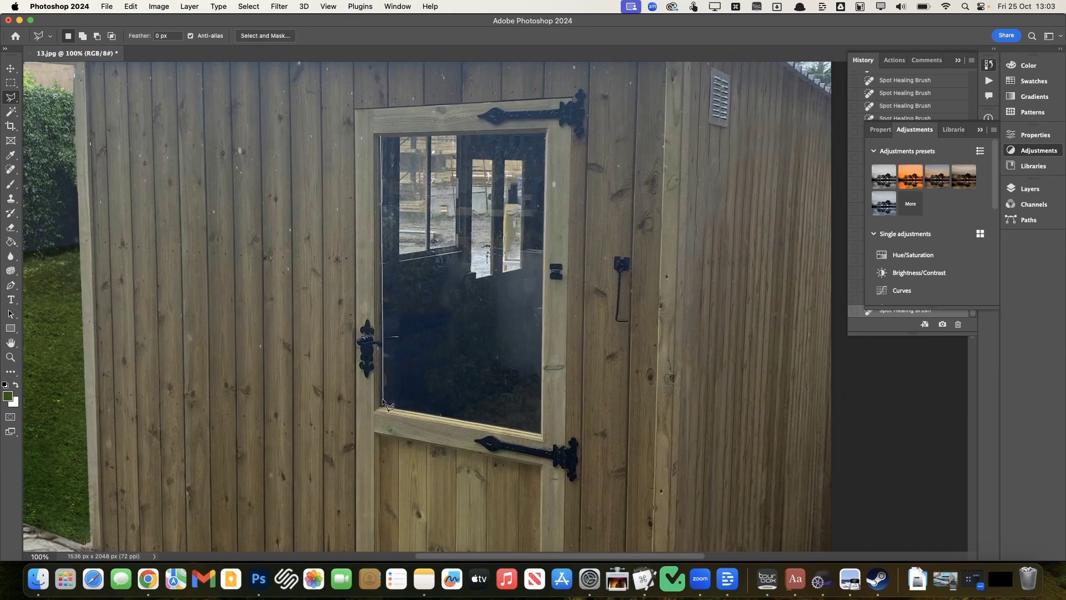
left_click(382, 403)
left_click(543, 429)
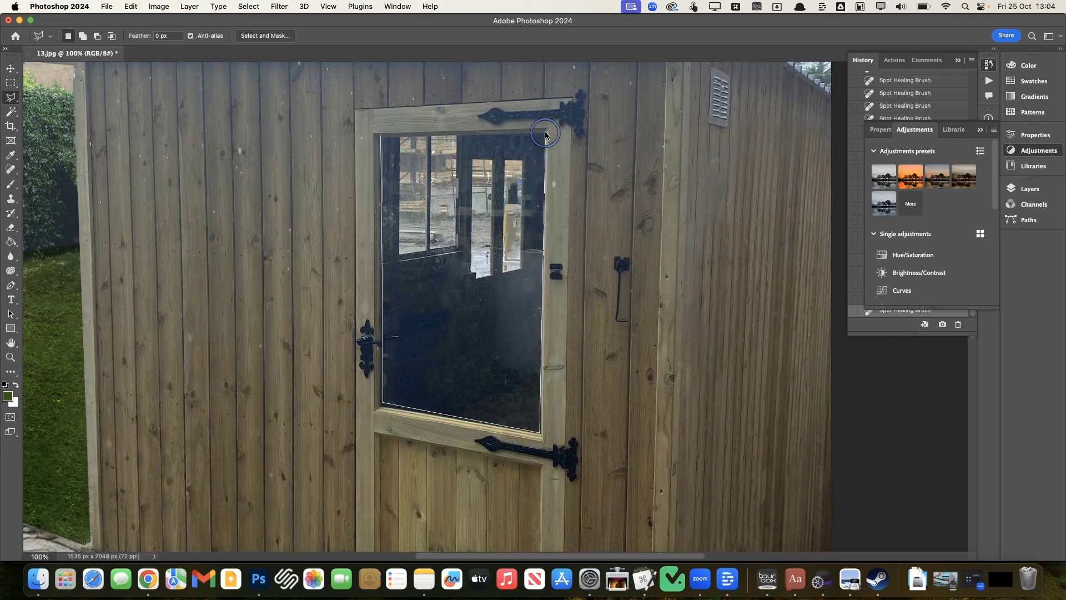
left_click(381, 137)
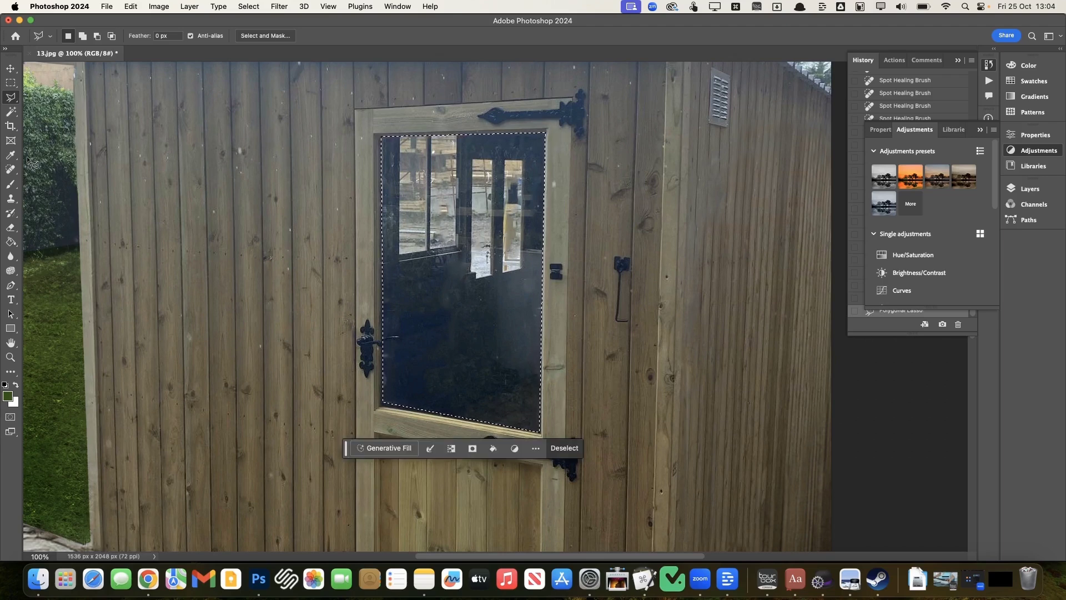
Darken the bright reflections in the selected glass with the Burn tool on Highlights, raising the exposure to 63%.
left_click(15, 270)
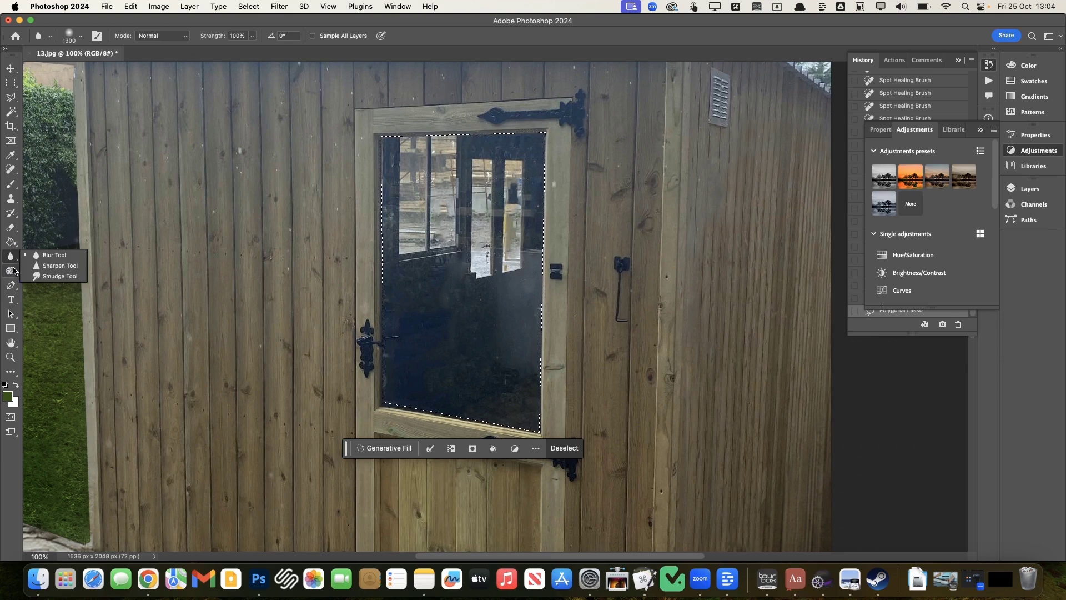
left_click(15, 271)
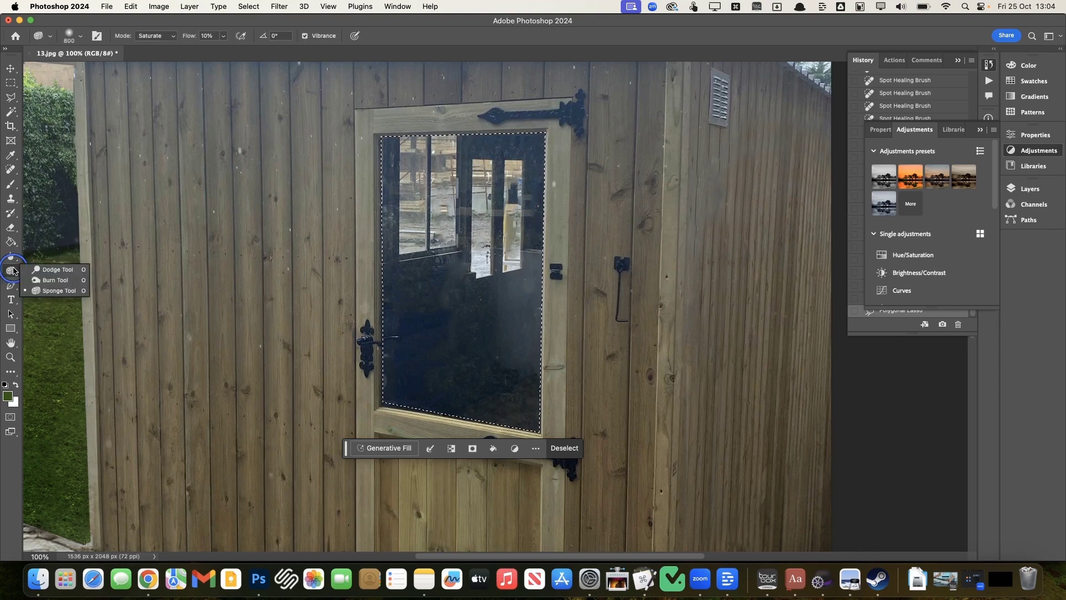
left_click(45, 279)
left_click(175, 34)
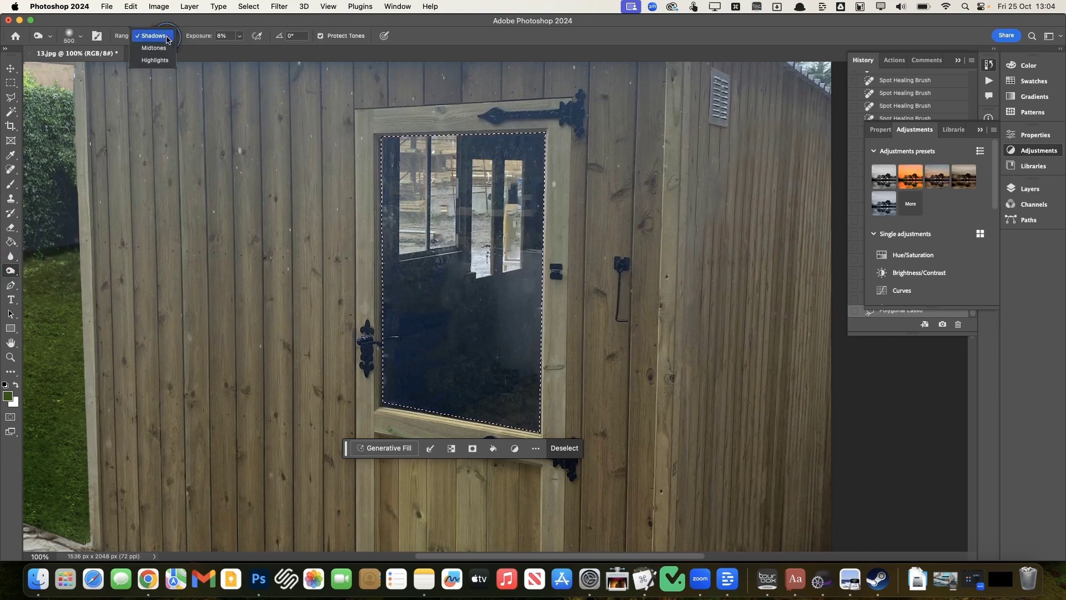
left_click(157, 60)
mouse_move(452, 207)
left_mouse_down()
mouse_move(431, 211)
mouse_move(488, 155)
mouse_move(538, 231)
mouse_move(498, 224)
mouse_move(476, 193)
mouse_move(462, 202)
mouse_move(429, 176)
mouse_move(500, 114)
left_mouse_up()
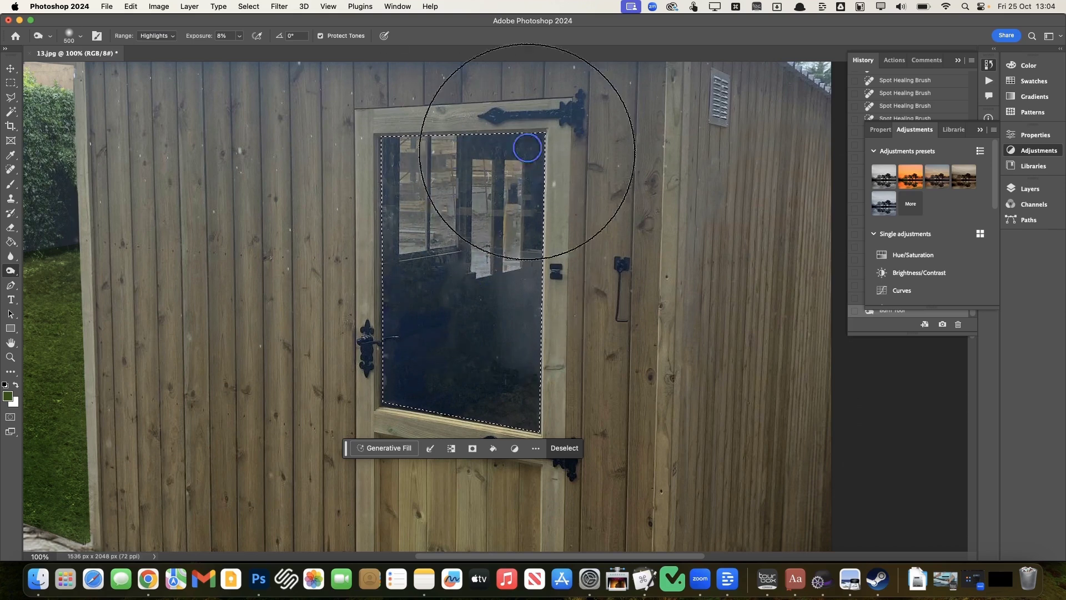
left_click(240, 35)
left_click_drag(266, 54, 268, 54)
mouse_move(478, 278)
left_mouse_down()
mouse_move(439, 213)
mouse_move(579, 226)
mouse_move(454, 170)
mouse_move(421, 209)
mouse_move(414, 277)
mouse_move(417, 198)
mouse_move(507, 249)
mouse_move(518, 142)
mouse_move(538, 285)
mouse_move(461, 250)
mouse_move(485, 259)
mouse_move(486, 337)
left_mouse_up()
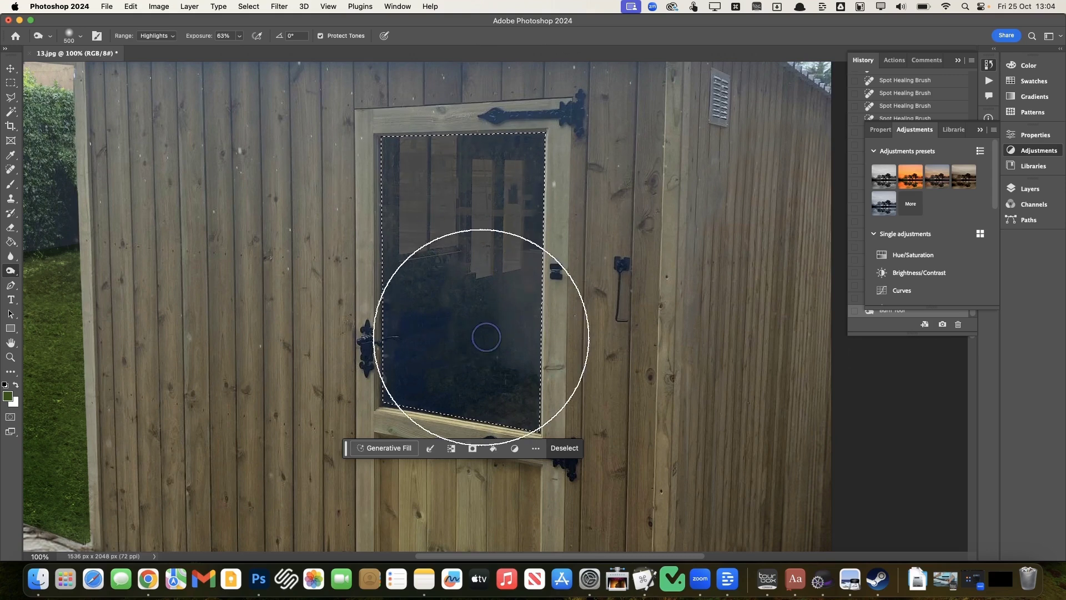
Try desaturating the selected glass with Hue/Saturation at -100 saturation, and undo the adjustment.
key("super+minus")
key("super+minus")
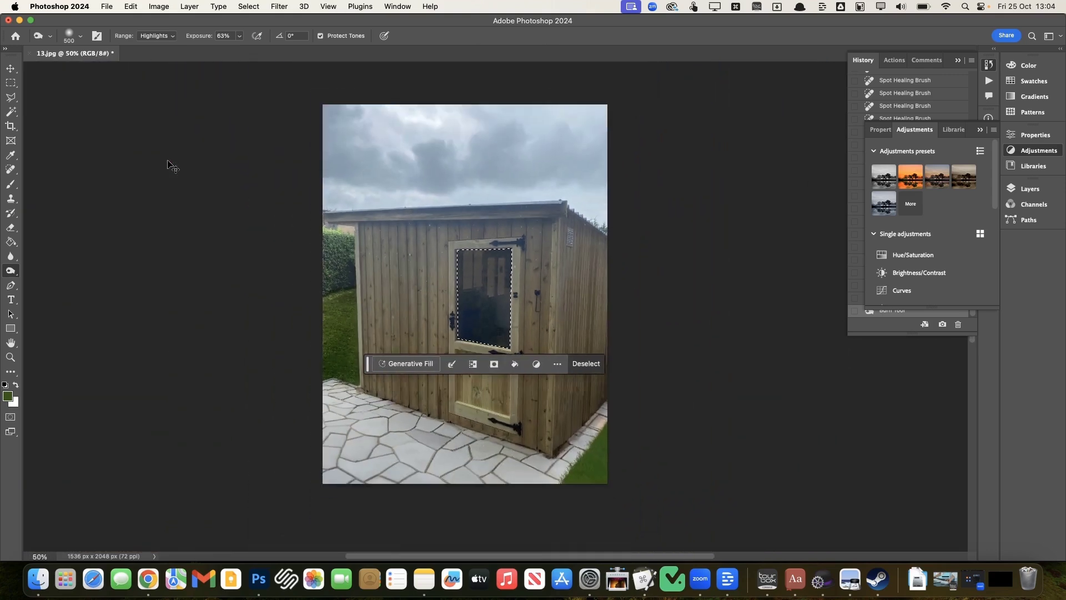
key("super+minus")
key("super+u")
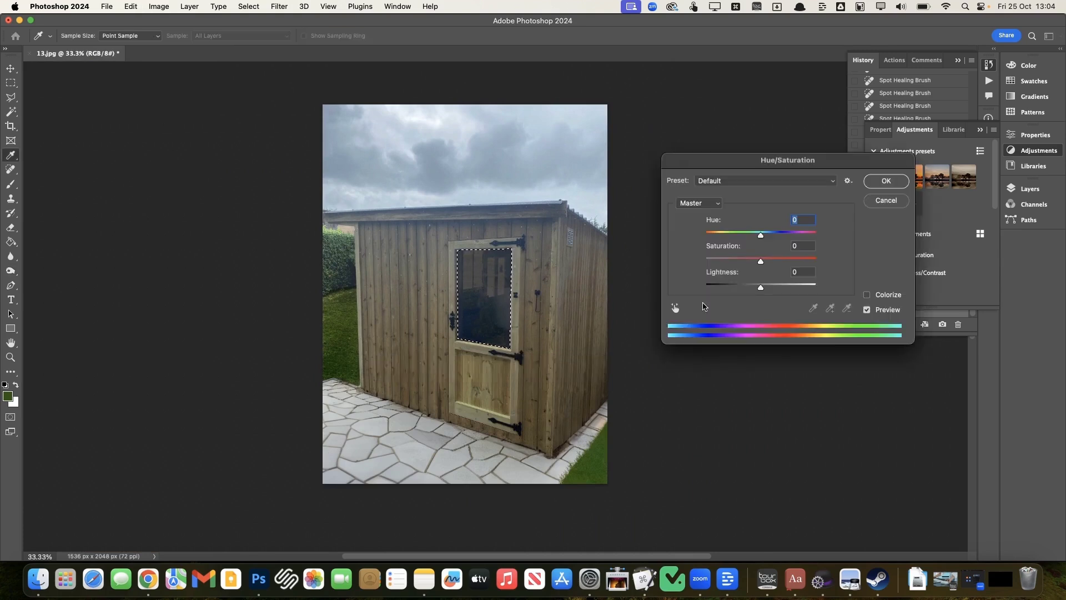
left_click_drag(762, 264, 682, 243)
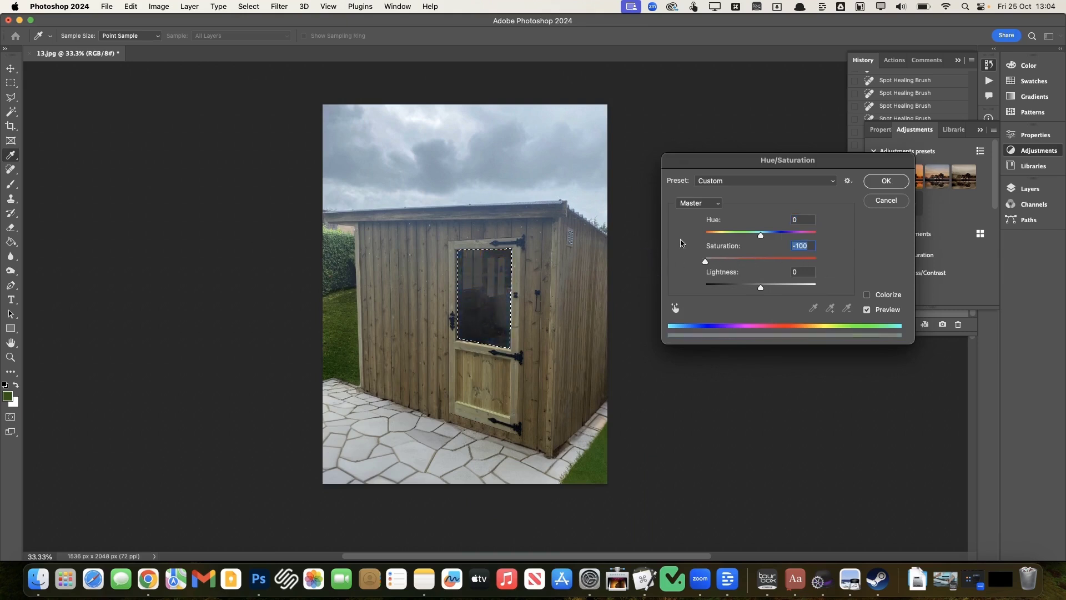
left_click(887, 181)
key("super+z")
Try burning the selected glass with the range on Midtones and again on Shadows at 63% exposure.
key("super+equal")
key("super+equal")
key("super+equal")
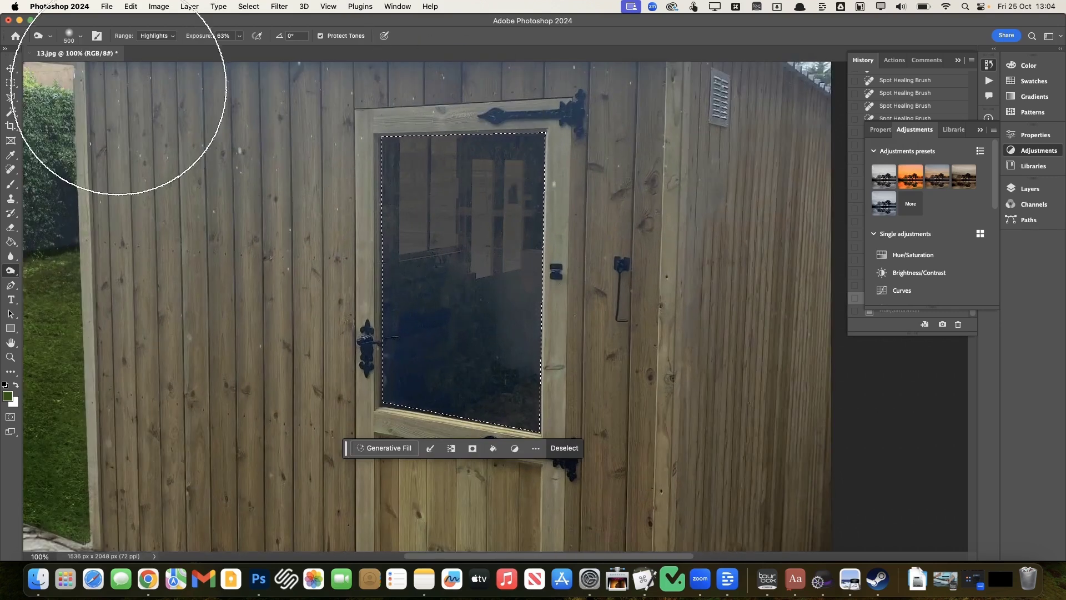
left_click(163, 36)
left_click(154, 50)
left_click(459, 250)
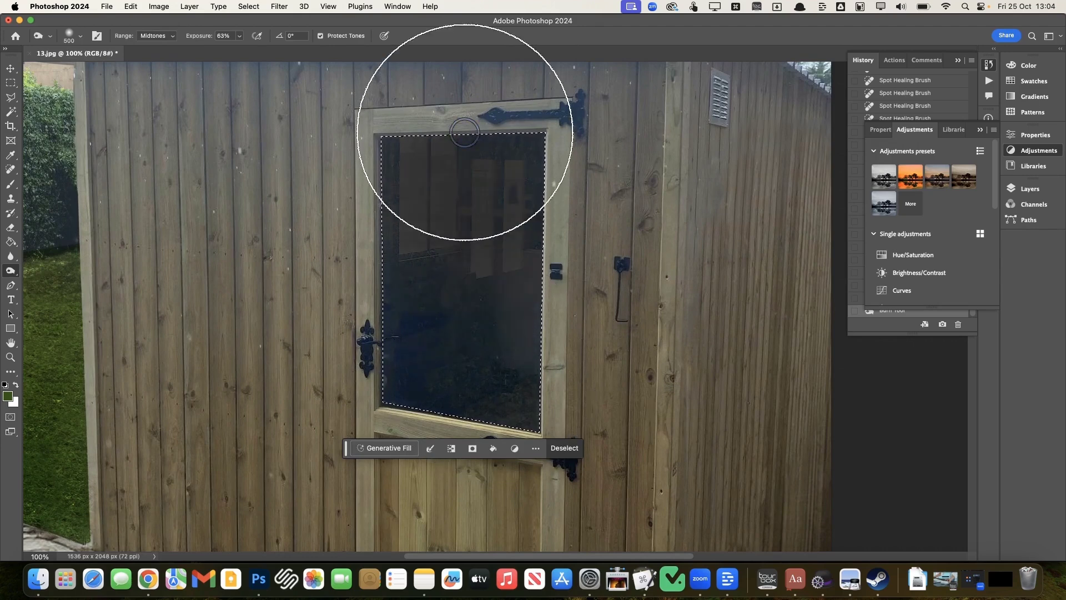
left_click(156, 37)
left_click(154, 25)
left_click(446, 274)
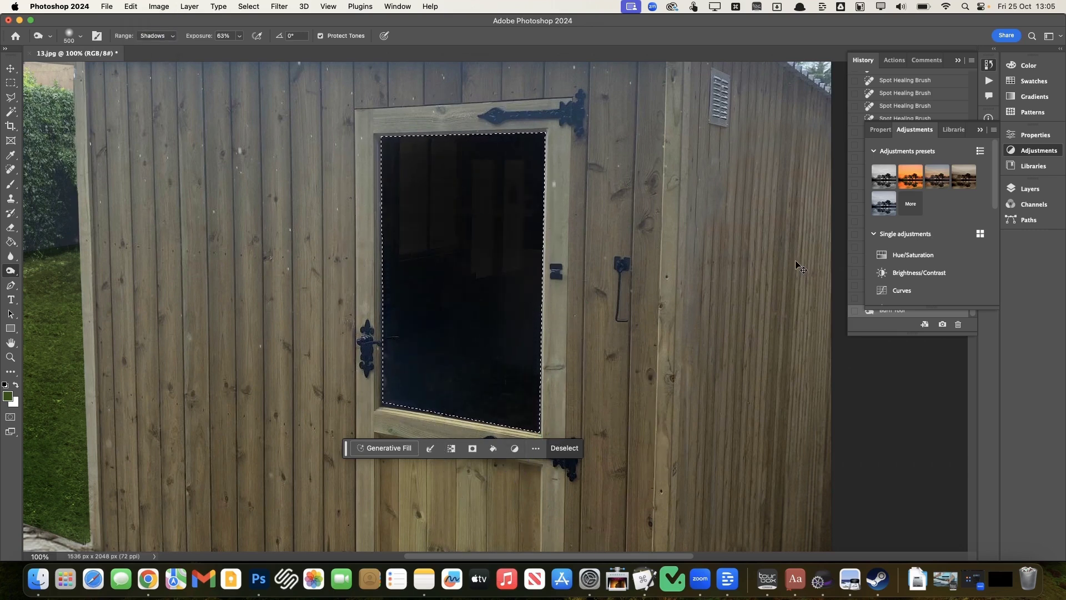
Undo the latest Burn strokes on the glass back to the lighter highlights-only version.
key("super+z")
key("super+z")
key("super+z")
key("super+z")
key("super+z")
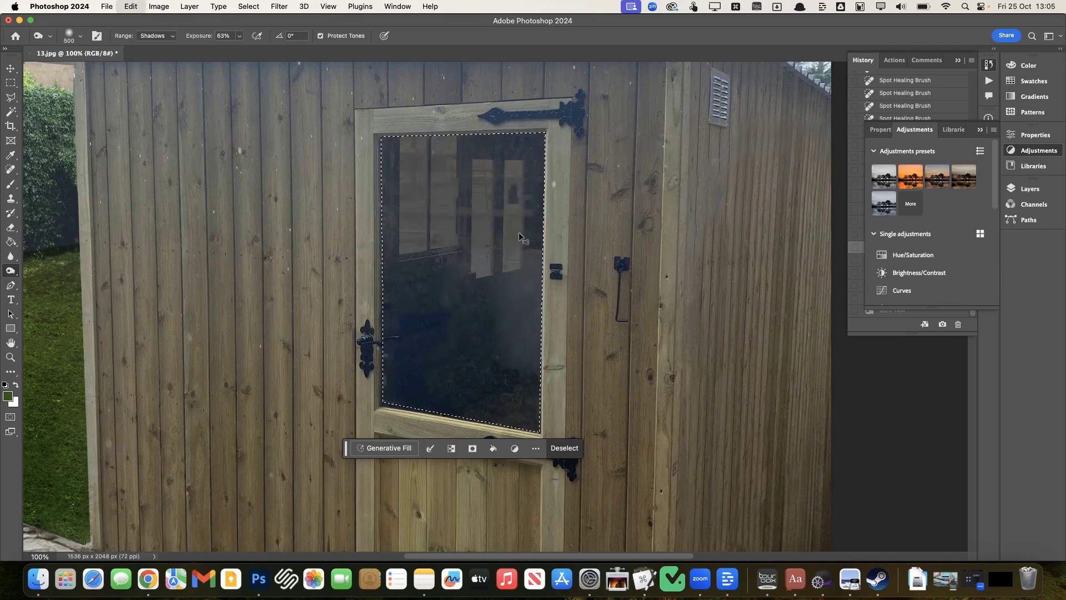
Burn the shadows across the selected glass at 63% exposure and clear the selection.
mouse_move(460, 305)
left_mouse_down()
mouse_move(512, 425)
mouse_move(575, 310)
left_mouse_up()
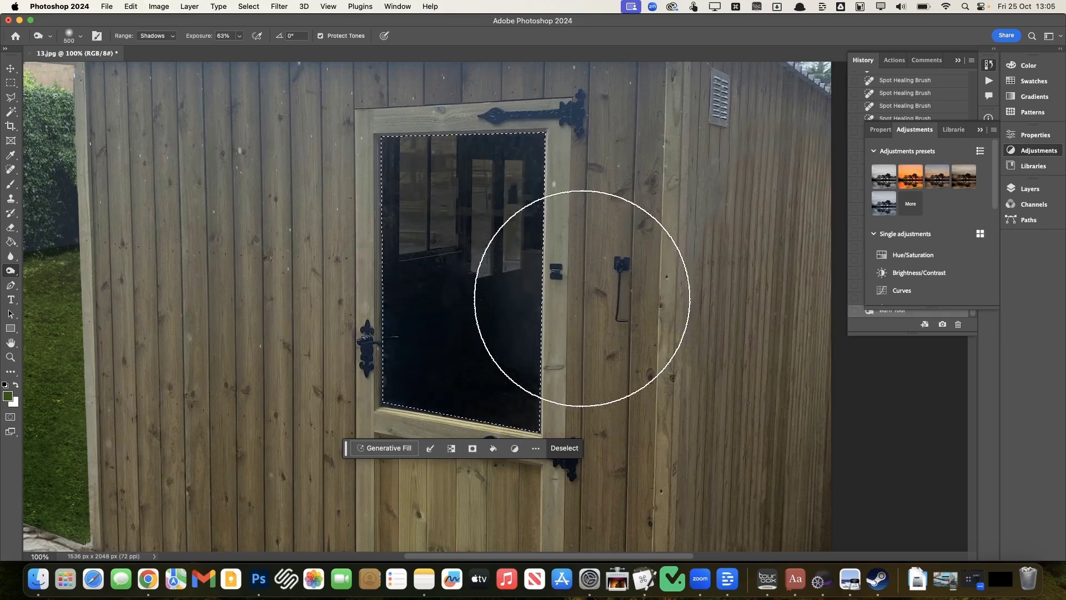
key("super+minus")
key("super+minus")
key("super+minus")
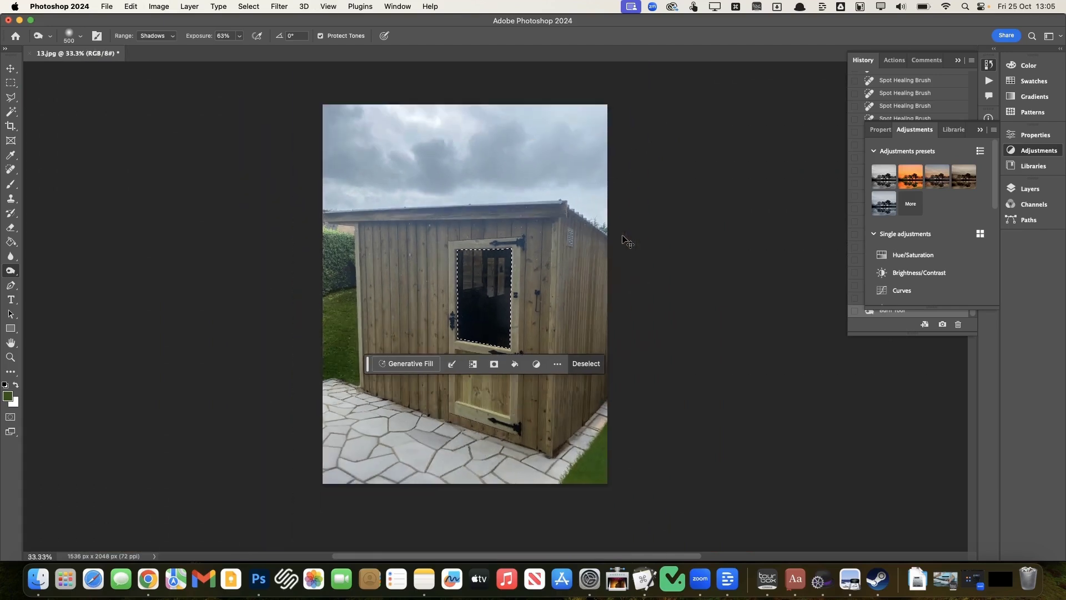
scroll(720, 177, "down", 2)
scroll(720, 177, "up", 1)
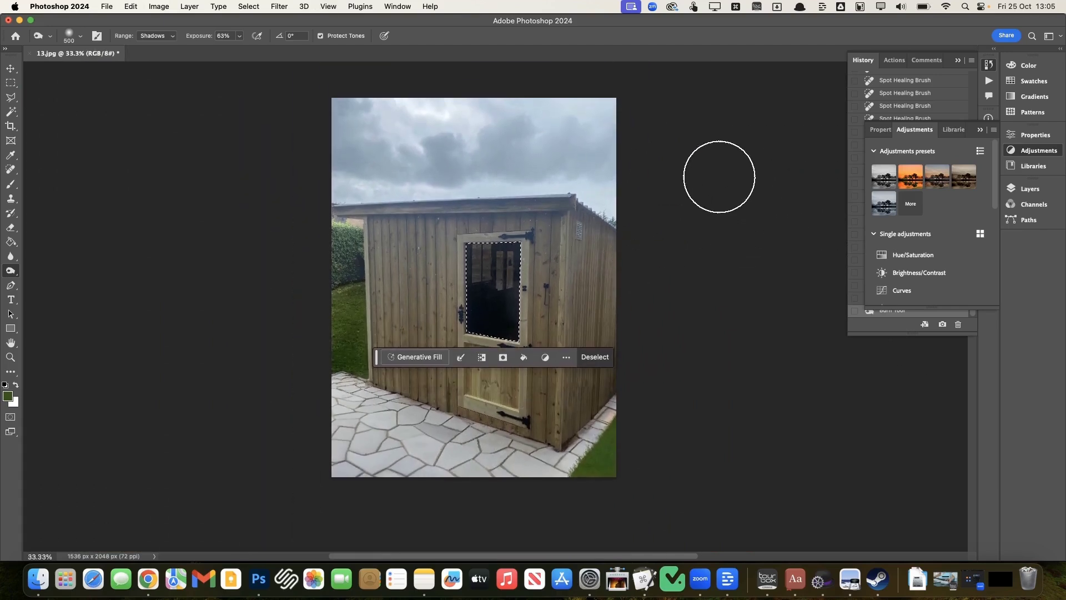
key("super+equal")
key("super+d")
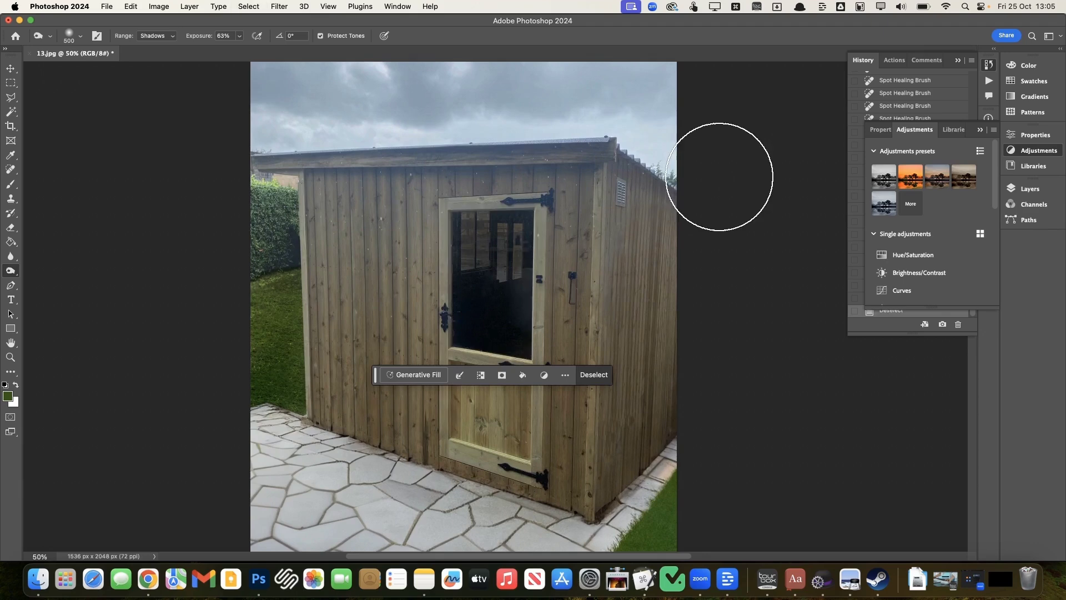
Burn the highlights of the reflected window in the upper glass with a 175 px brush at 37% exposure.
key("super+equal")
key("super+equal")
key("super+equal")
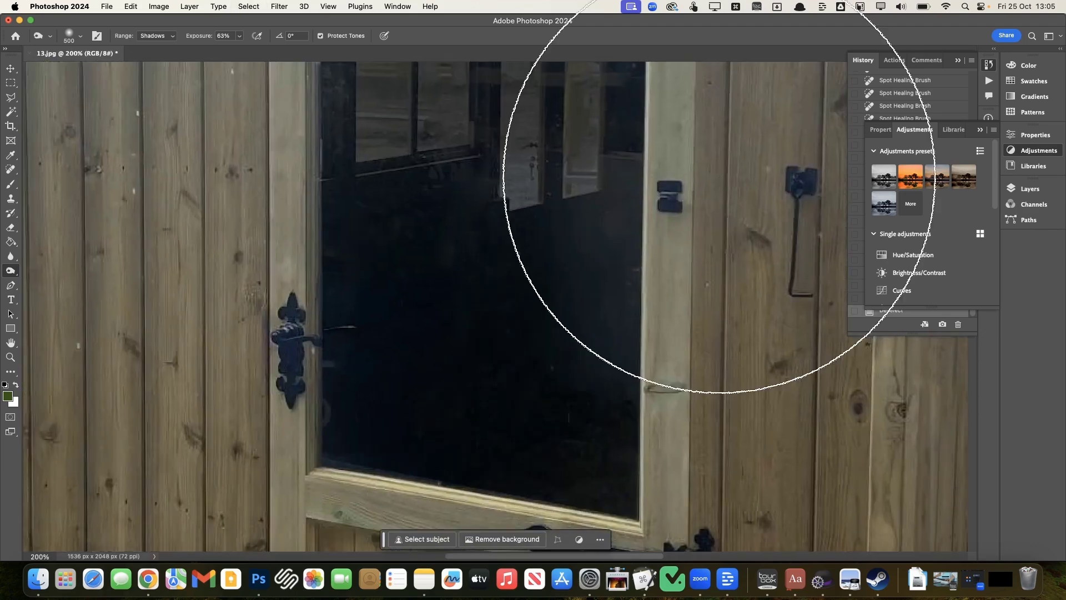
scroll(719, 176, "up", 5)
left_click(158, 36)
left_click(153, 56)
left_click(239, 36)
left_click_drag(241, 49, 226, 49)
key("bracketleft")
key("bracketleft")
key("bracketleft")
key("bracketleft")
key("bracketleft")
mouse_move(403, 272)
left_mouse_down()
mouse_move(403, 210)
mouse_move(432, 344)
mouse_move(512, 234)
mouse_move(514, 366)
mouse_move(520, 264)
mouse_move(502, 450)
mouse_move(398, 374)
mouse_move(375, 227)
left_mouse_up()
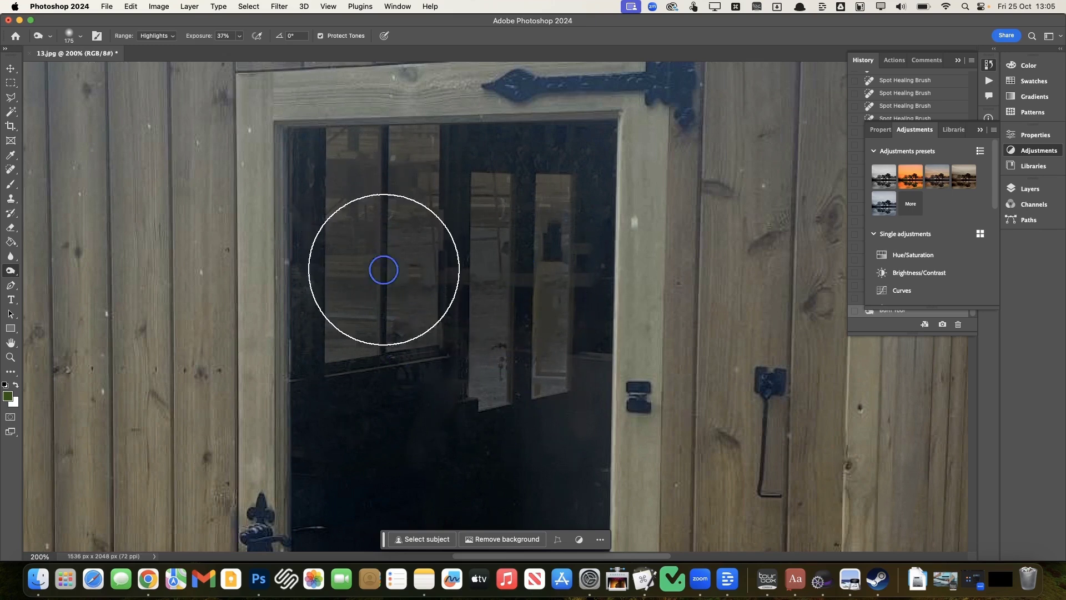
Heal the light marks in the reflected window panes and the horizontal bar between them with a 10 px Spot Healing Brush.
left_click(11, 171)
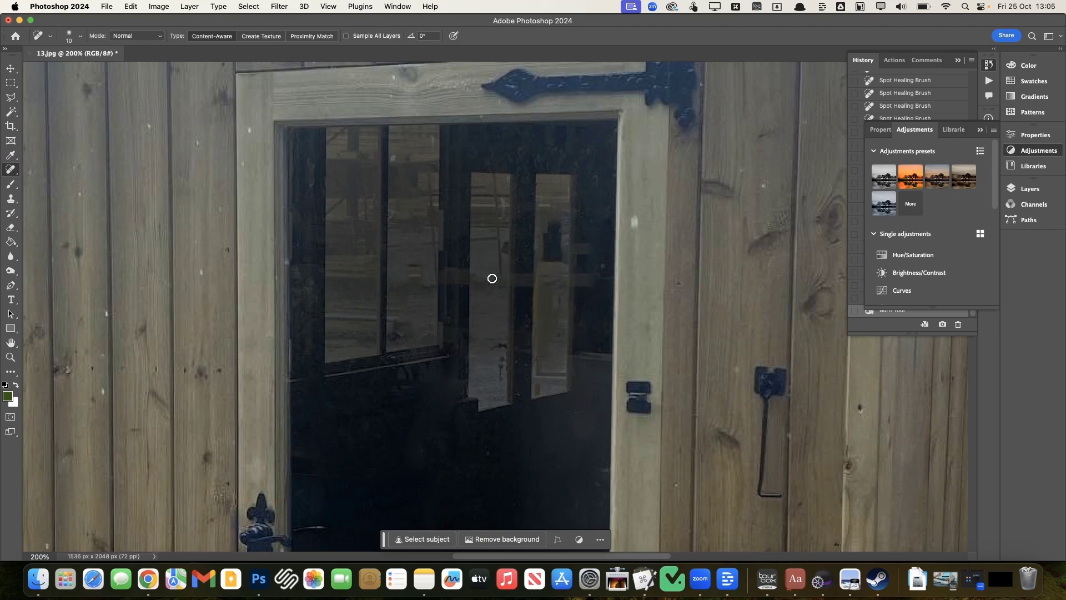
left_click_drag(500, 271, 492, 172)
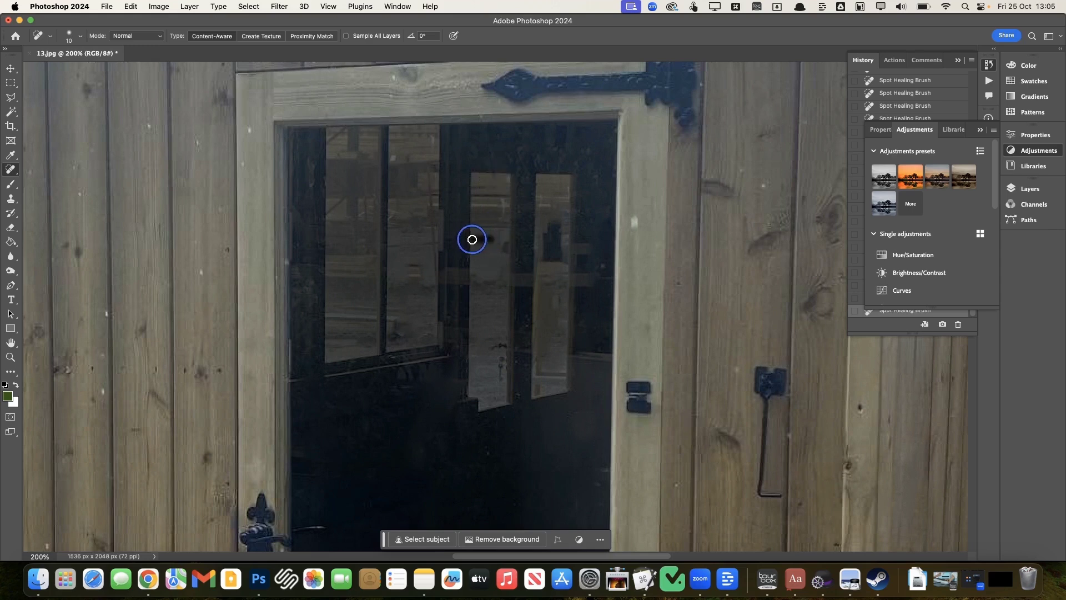
mouse_move(505, 195)
left_mouse_down()
mouse_move(479, 192)
mouse_move(499, 205)
left_mouse_up()
left_click(504, 218)
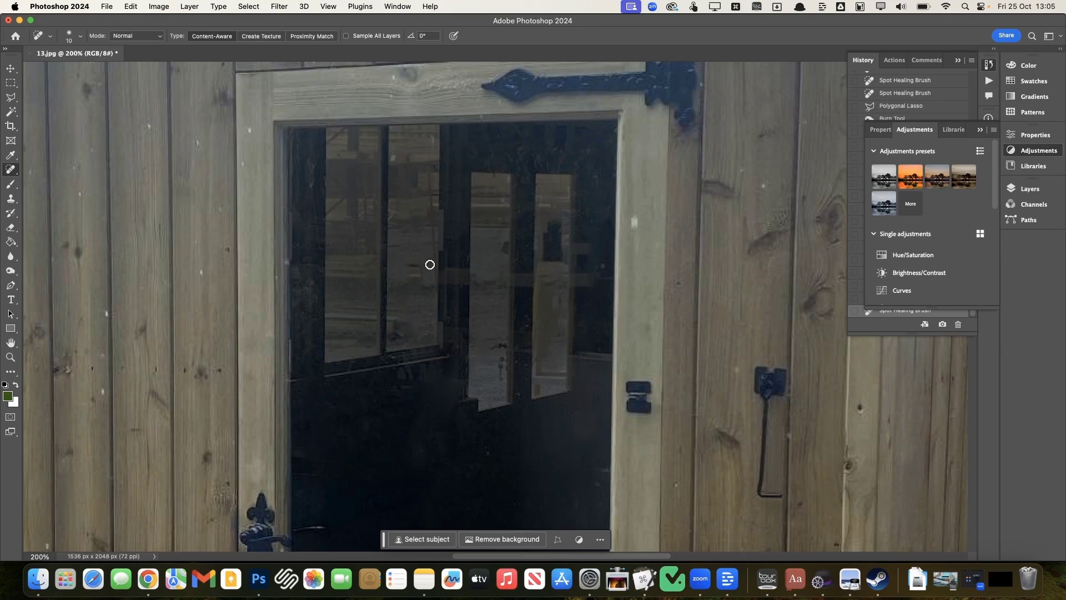
left_click_drag(432, 260, 429, 147)
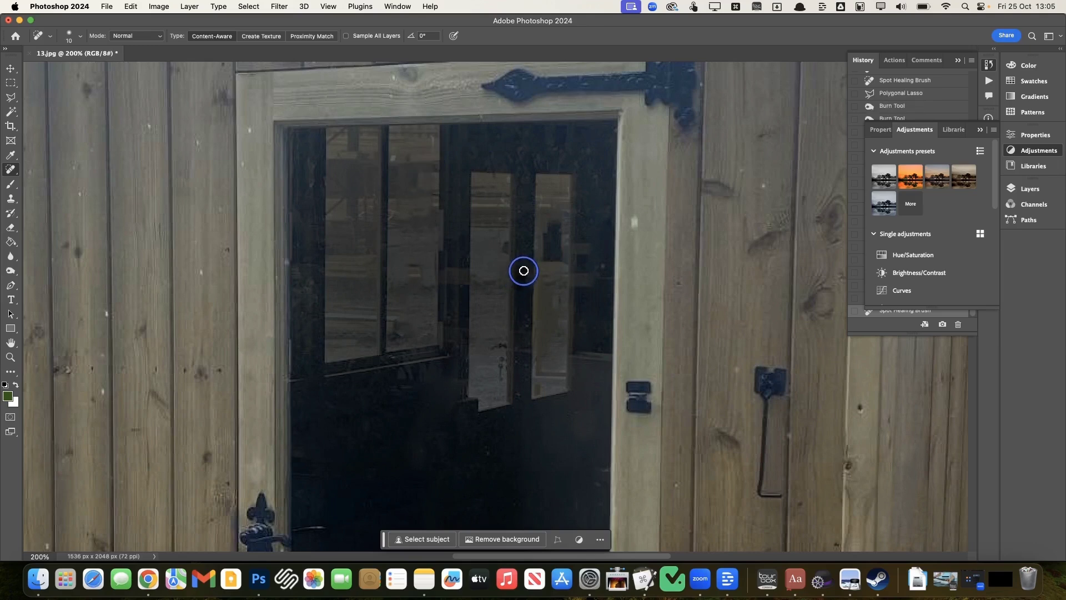
left_click(528, 280)
left_click(461, 274)
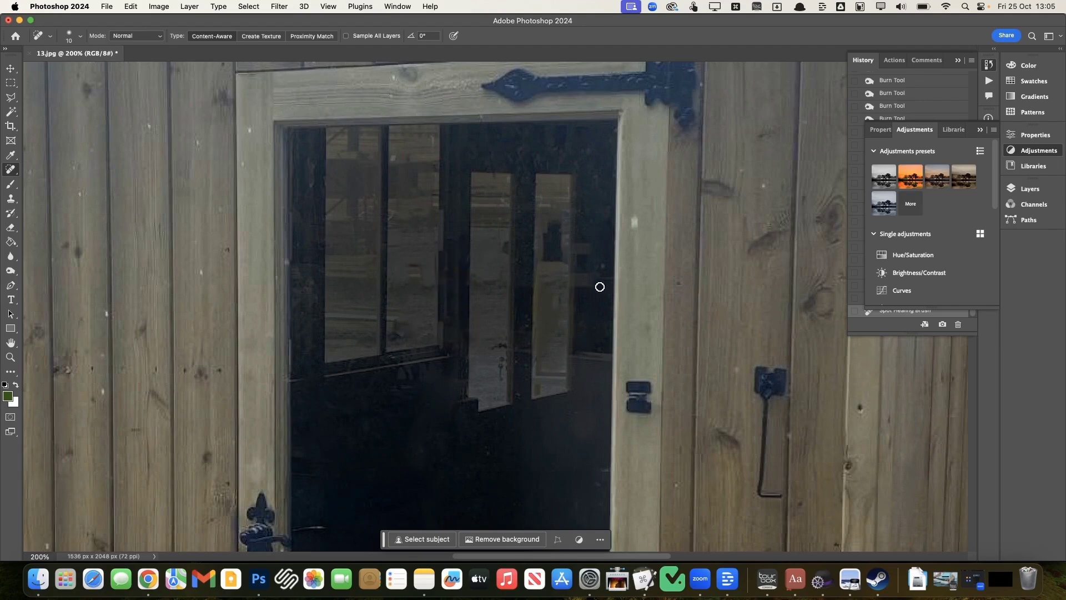
Heal the rest of the horizontal bar, the faint line near the glass's right edge and the marks in its upper-left corner.
left_click(583, 276)
left_click(585, 349)
left_click(417, 276)
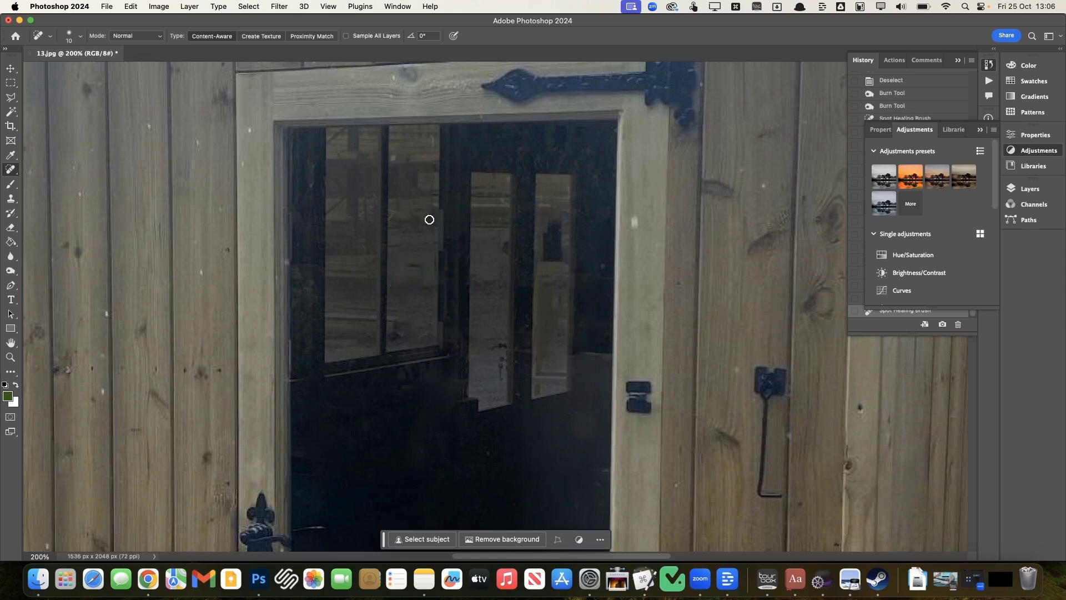
left_click(327, 144)
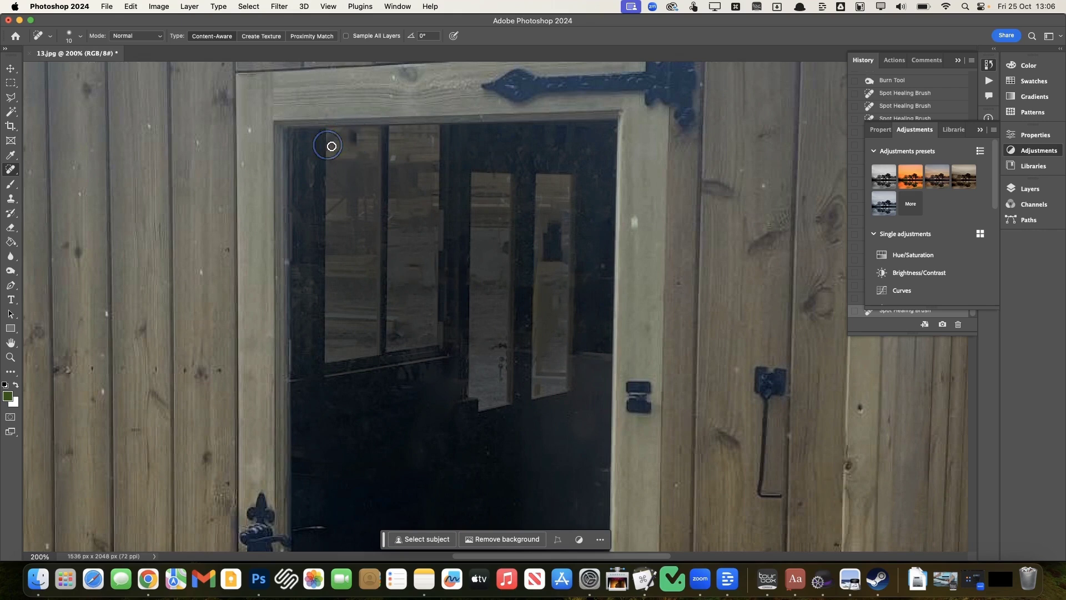
left_click(353, 140)
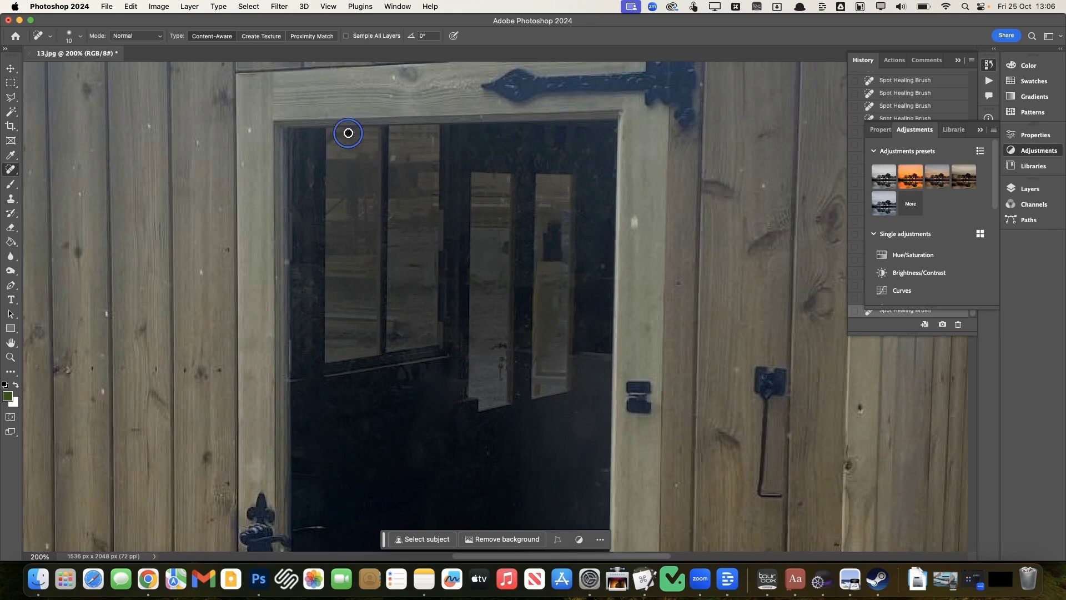
key("super+minus")
key("super+minus")
key("super+minus")
key("super+minus")
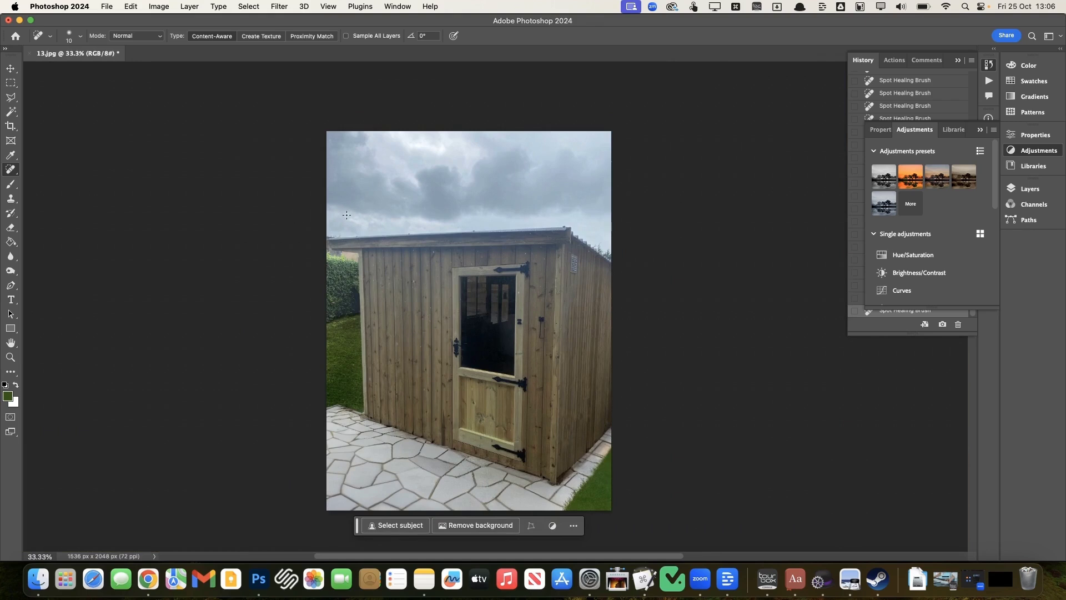
left_click(10, 97)
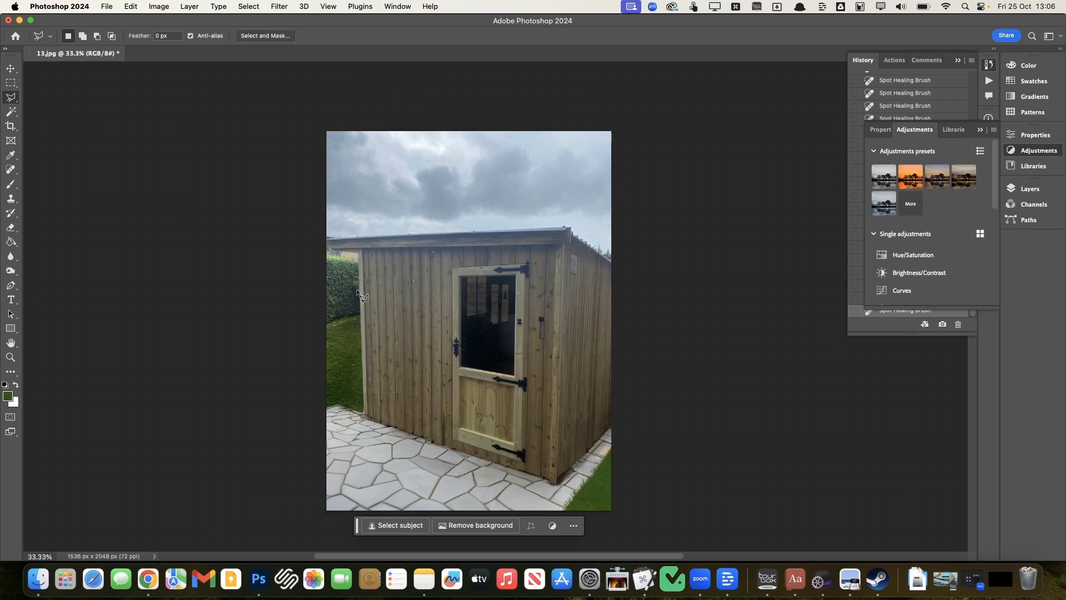
left_click(358, 261)
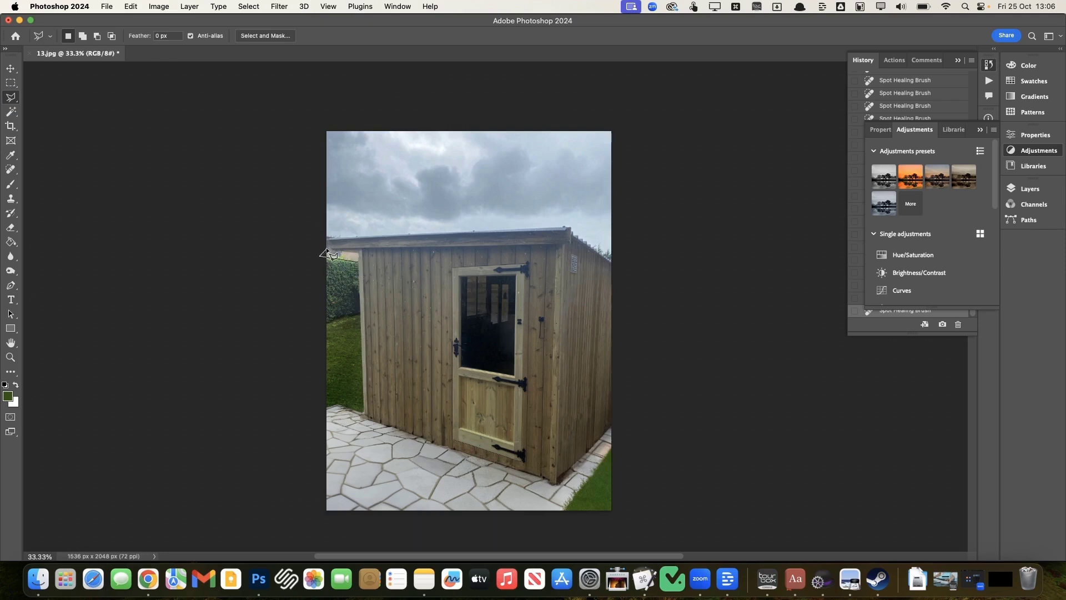
scroll(322, 254, "right", 1)
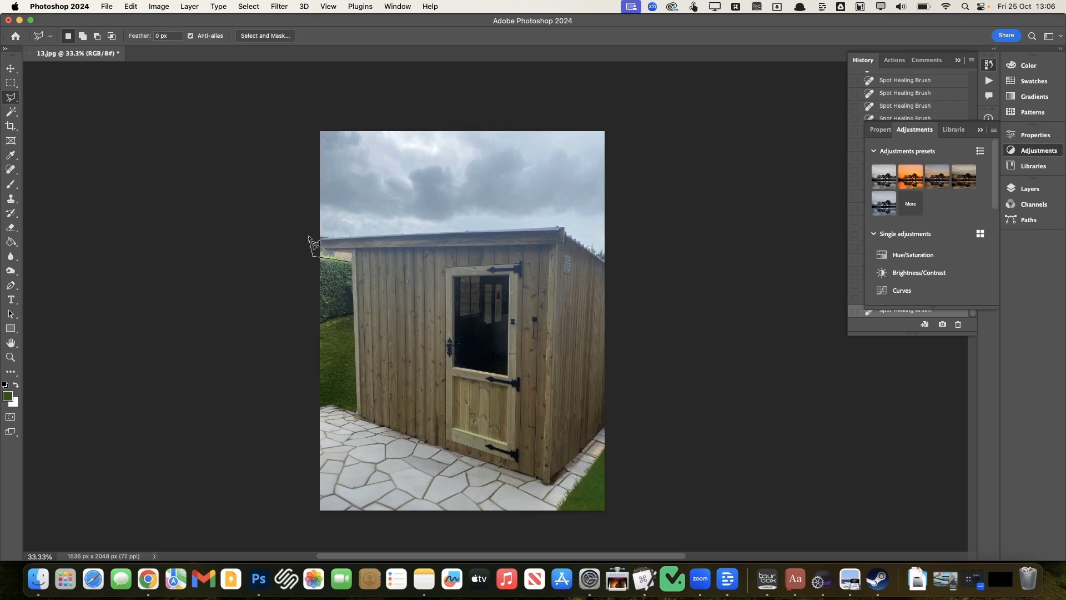
left_click(352, 254)
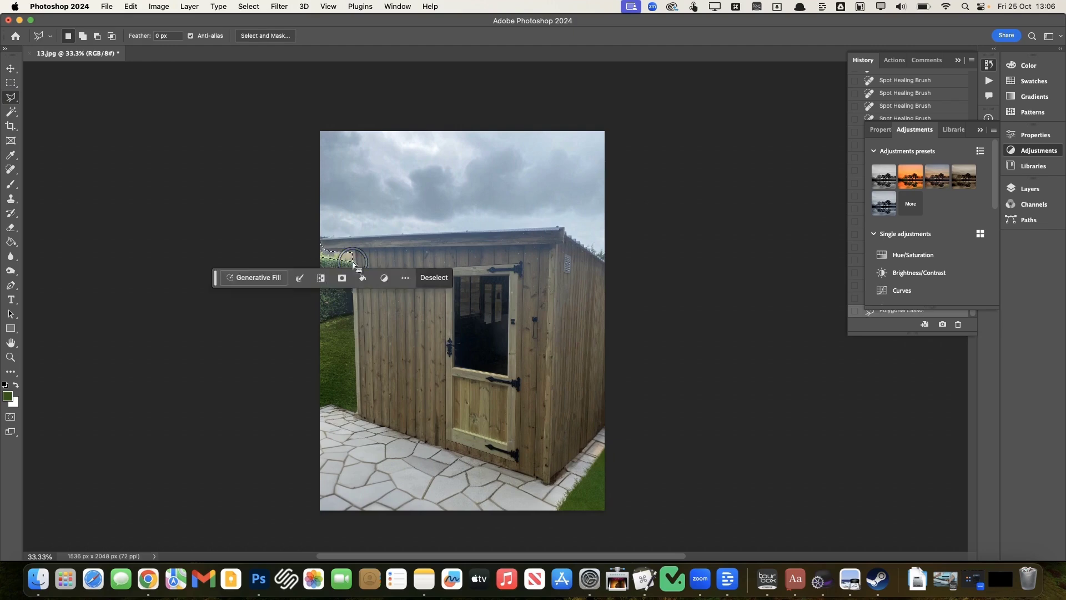
scroll(359, 291, "up", 3)
scroll(360, 294, "up", 2)
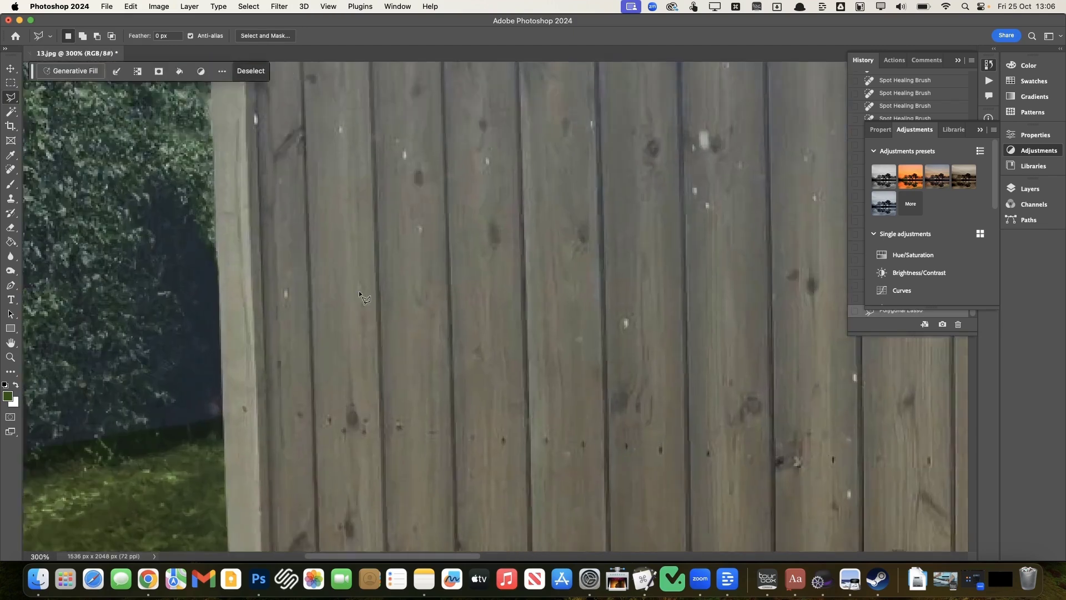
scroll(360, 294, "up", 5)
scroll(360, 295, "down", 2)
key("d")
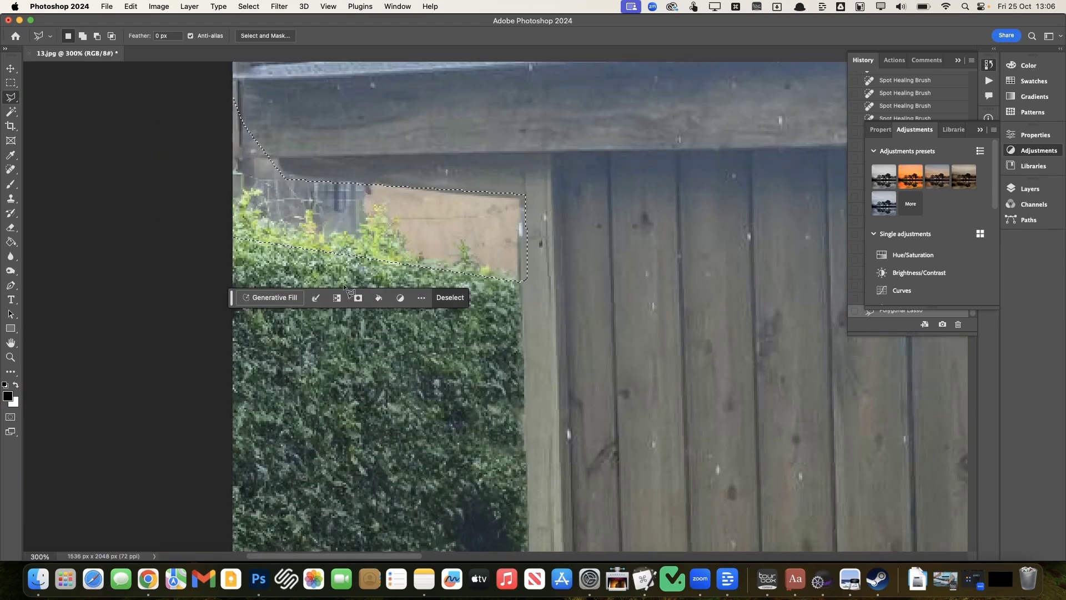
key("super+d")
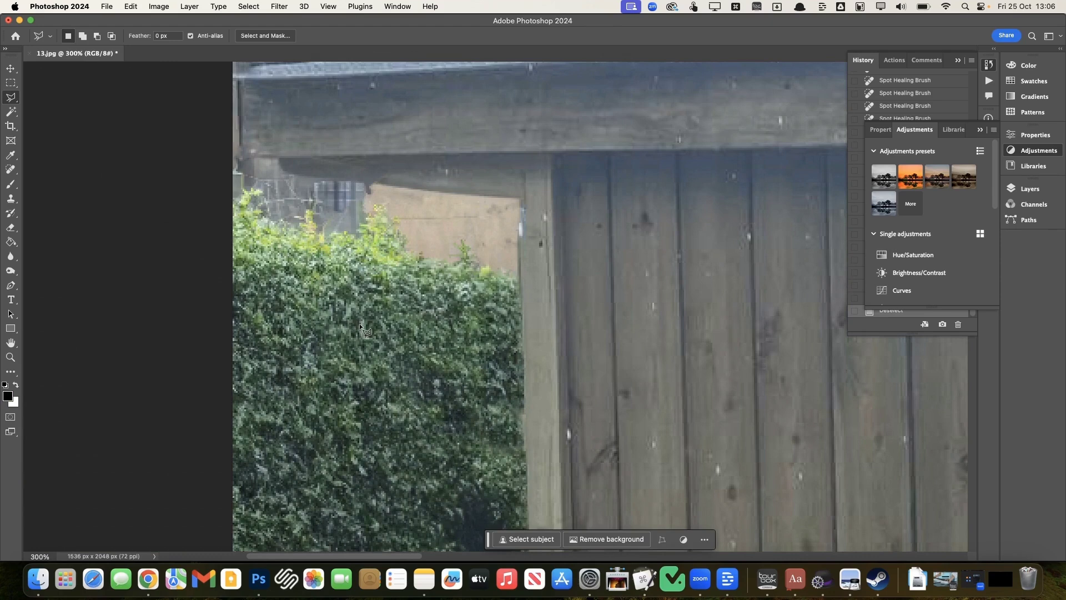
Clone hedge foliage over the buildings and tan wall showing between the hedge and roof with a 40 px Clone Stamp brush.
key("s")
key("bracketleft")
key("bracketleft")
key("bracketleft")
key("bracketleft")
mouse_move(492, 257)
left_mouse_down()
mouse_move(394, 230)
mouse_move(451, 232)
mouse_move(394, 289)
mouse_move(310, 249)
mouse_move(367, 203)
mouse_move(497, 214)
left_mouse_up()
left_click(319, 308, "alt")
mouse_move(409, 302)
left_mouse_down()
mouse_move(345, 215)
mouse_move(394, 209)
mouse_move(319, 205)
mouse_move(340, 228)
mouse_move(259, 198)
mouse_move(263, 184)
mouse_move(368, 214)
mouse_move(335, 290)
left_mouse_up()
Select the cloudy sky down to the shed's roofline with the Polygonal Lasso.
key("super+minus")
key("super+minus")
key("super+minus")
key("super+minus")
key("super+minus")
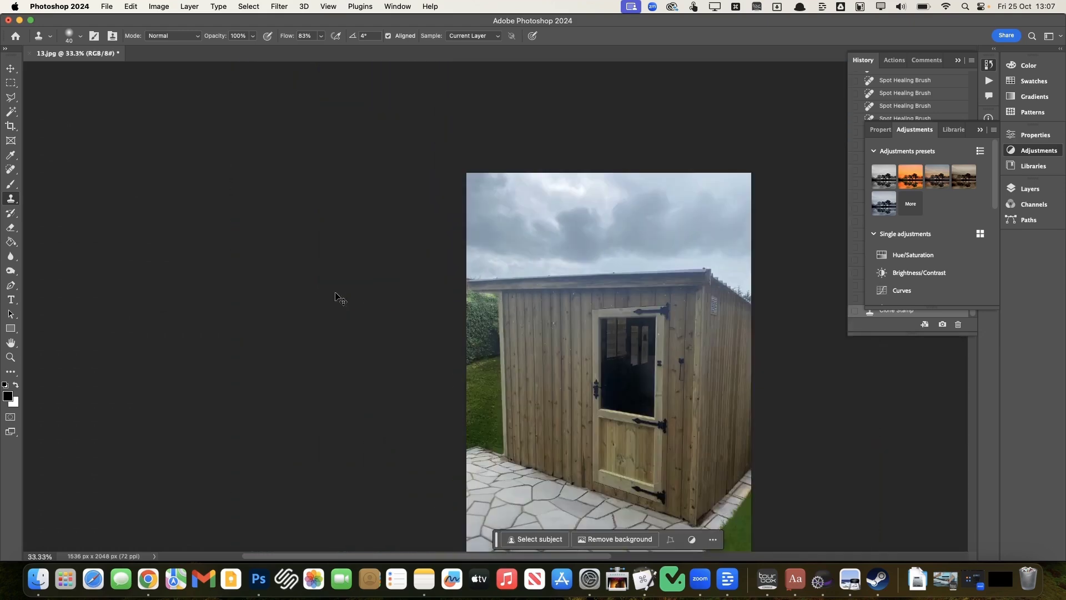
key("super+plus")
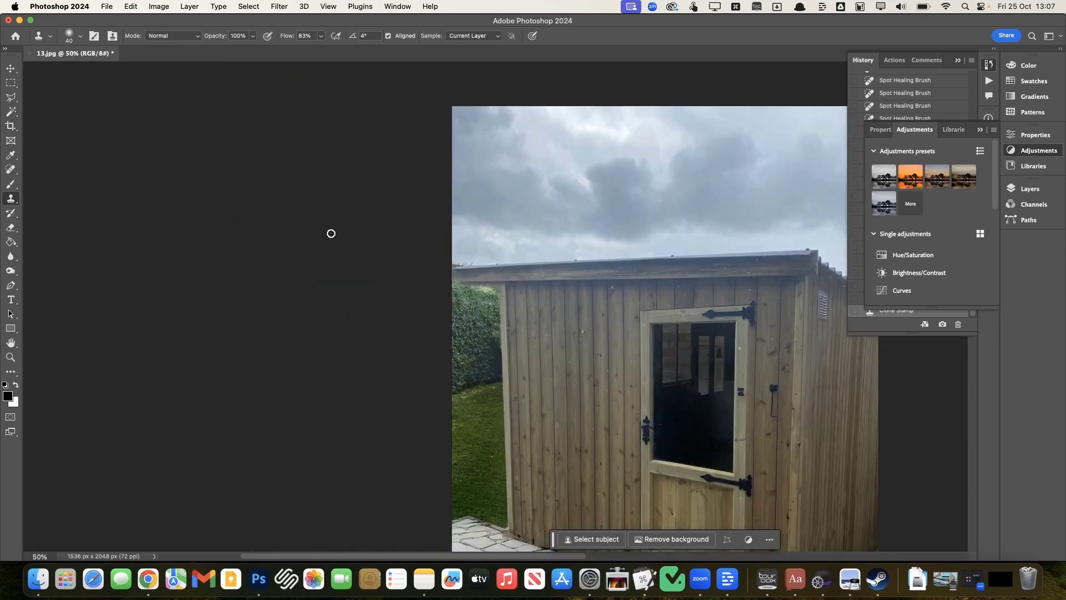
scroll(412, 289, "down", 2)
scroll(350, 277, "up", 3)
scroll(416, 260, "down", 3)
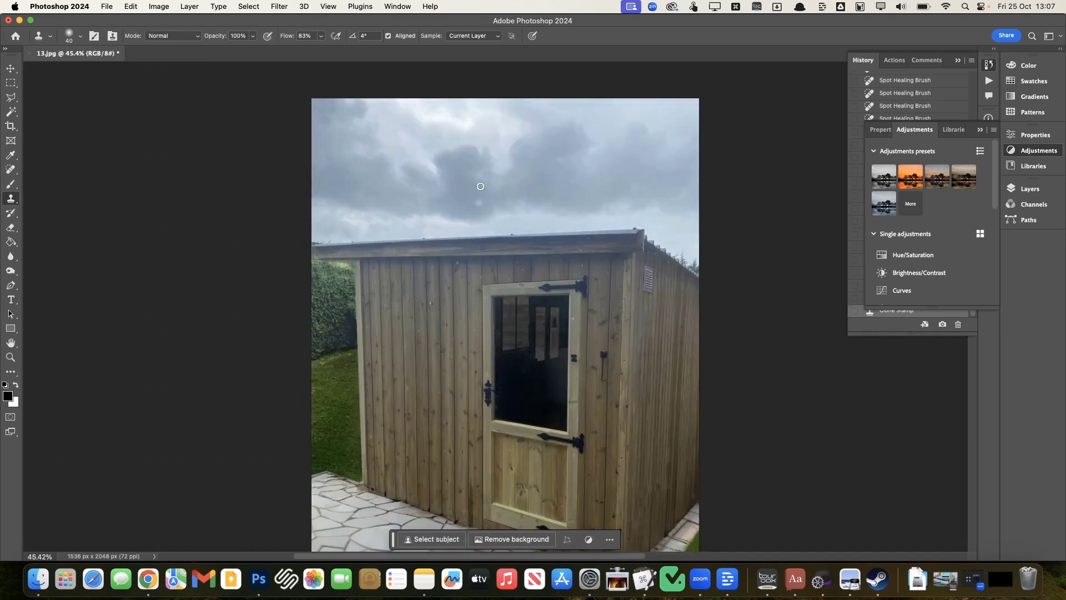
left_click(12, 100)
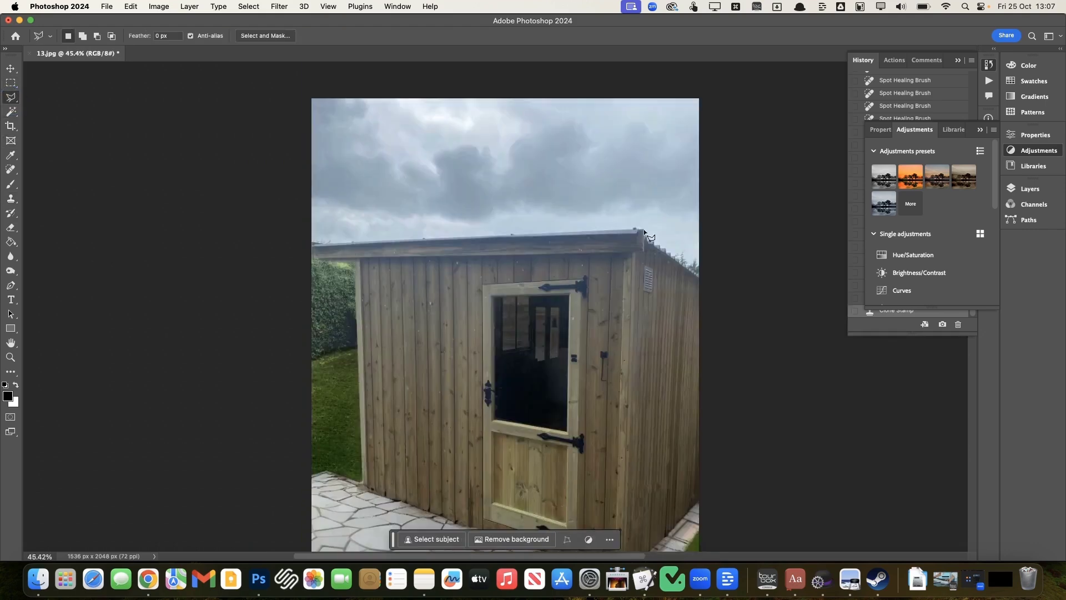
left_click(703, 275)
left_click(637, 229)
left_click(292, 249)
left_click(270, 78)
left_click(719, 82)
left_click(702, 276)
Try to replace the selected sky with Generative Fill using the prompt "blue sky".
left_click(428, 287)
type("blue sky")
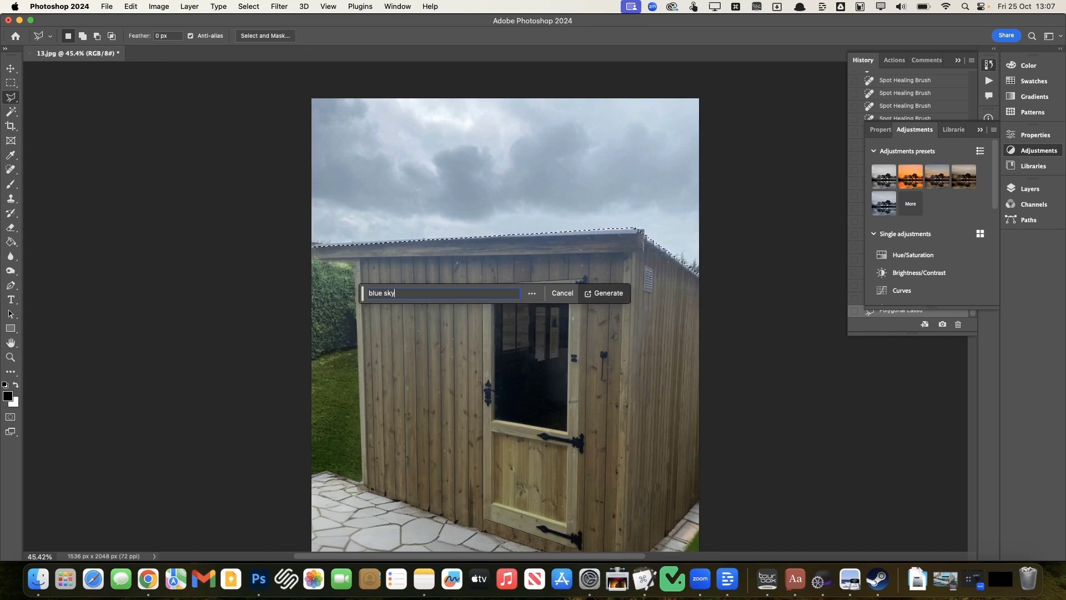
key("Return")
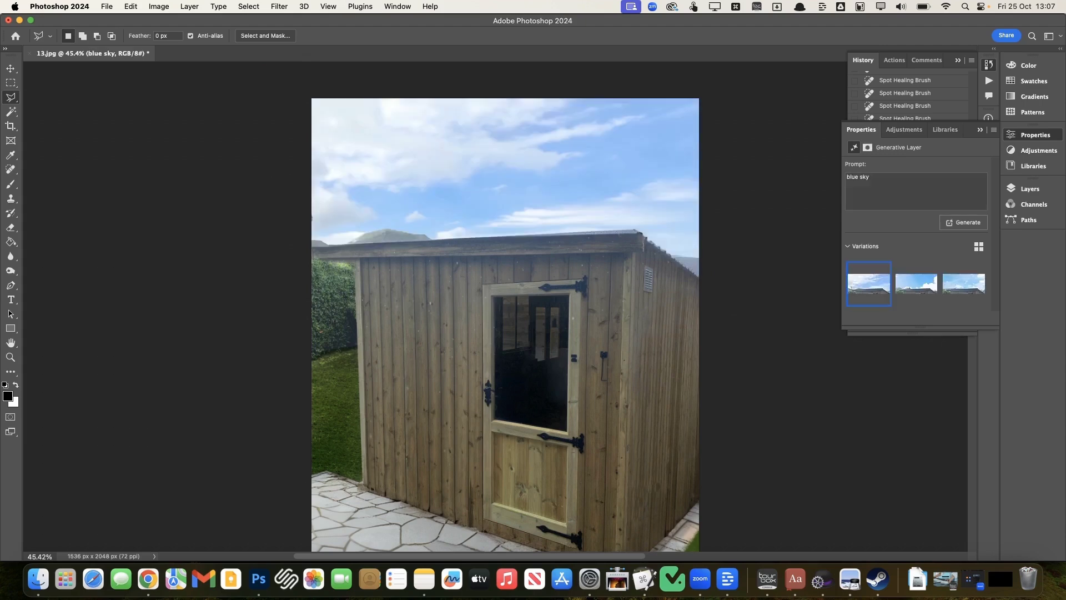
Compare the generated sky variations, undo the generative fill and clear the selection.
left_click(916, 284)
left_click(964, 283)
scroll(711, 355, "down", 6)
scroll(711, 356, "up", 5)
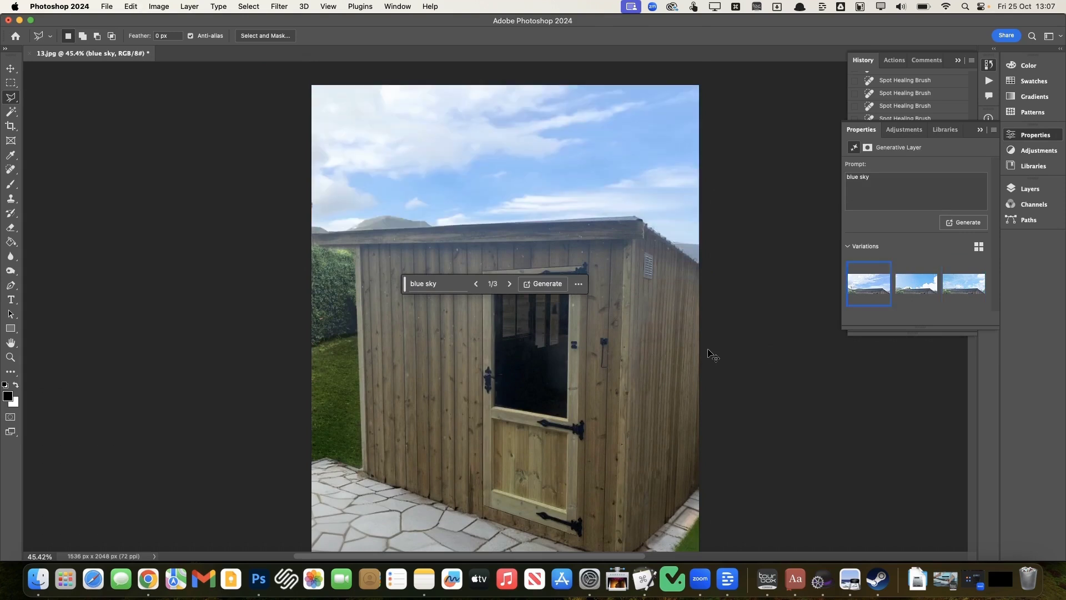
key("super+z")
key("super+d")
Set the Burn tool to an 800 px brush and the Shadows range.
scroll(636, 260, "down", 3)
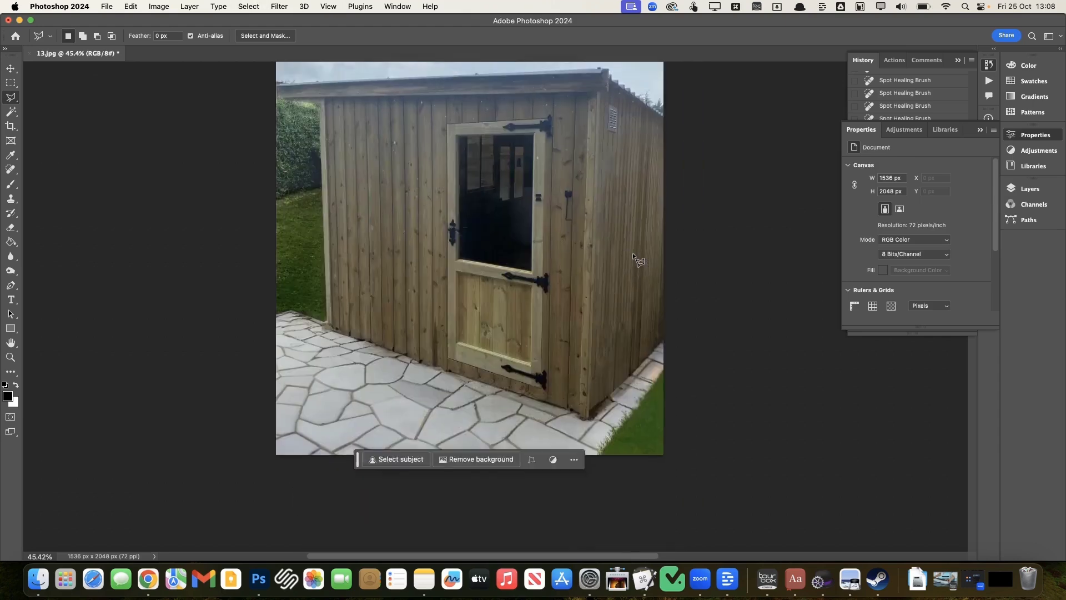
key("super+minus")
key("super+minus")
key("super+minus")
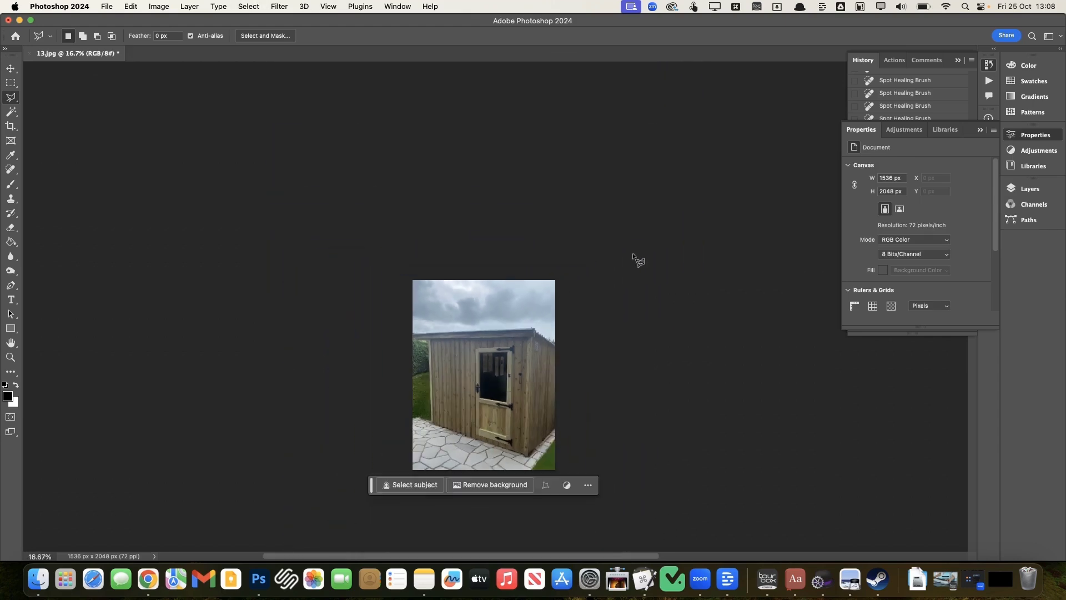
scroll(636, 260, "down", 3)
key("super+plus")
key("super+plus")
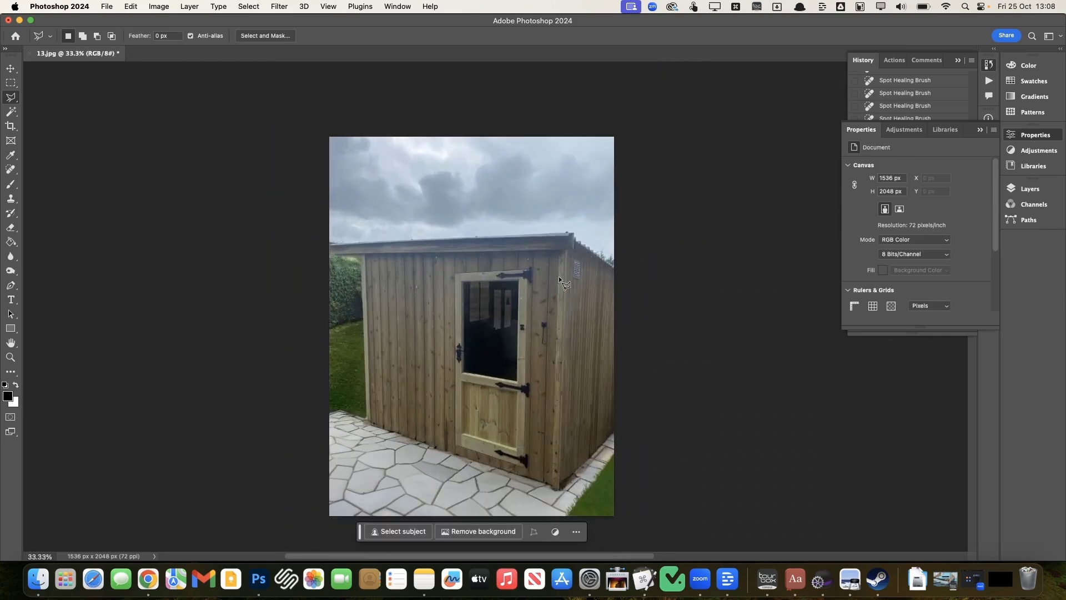
scroll(404, 385, "up", 5)
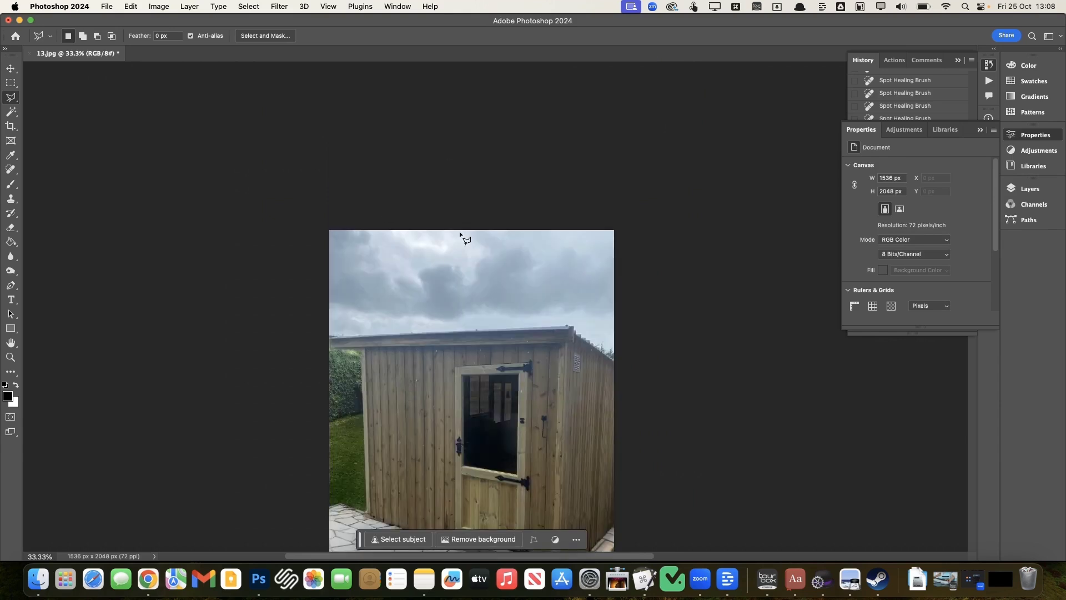
key("super+plus")
scroll(464, 240, "down", 4)
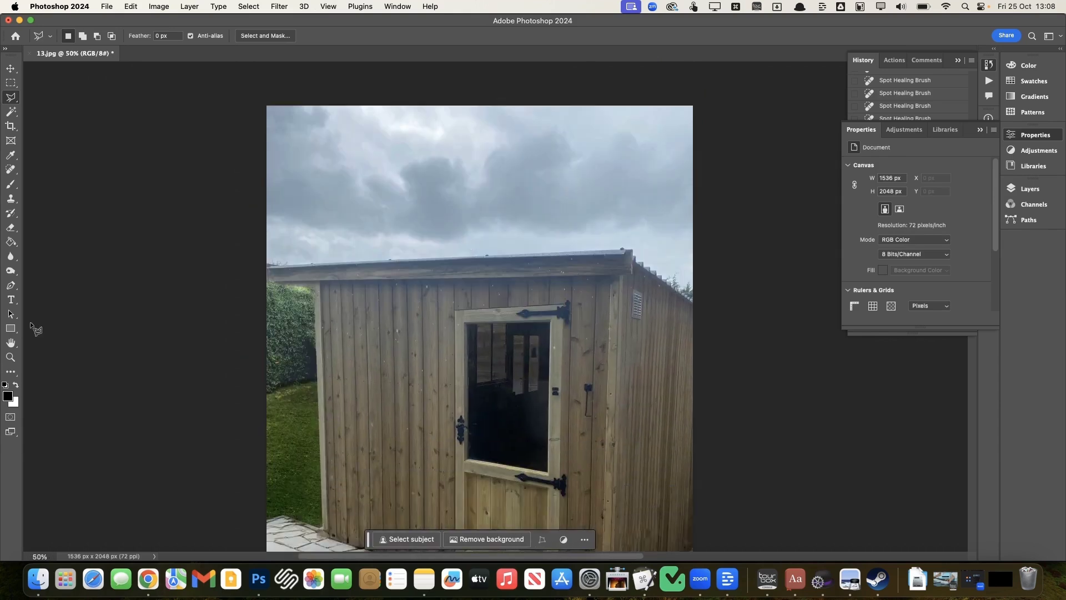
left_click(15, 272)
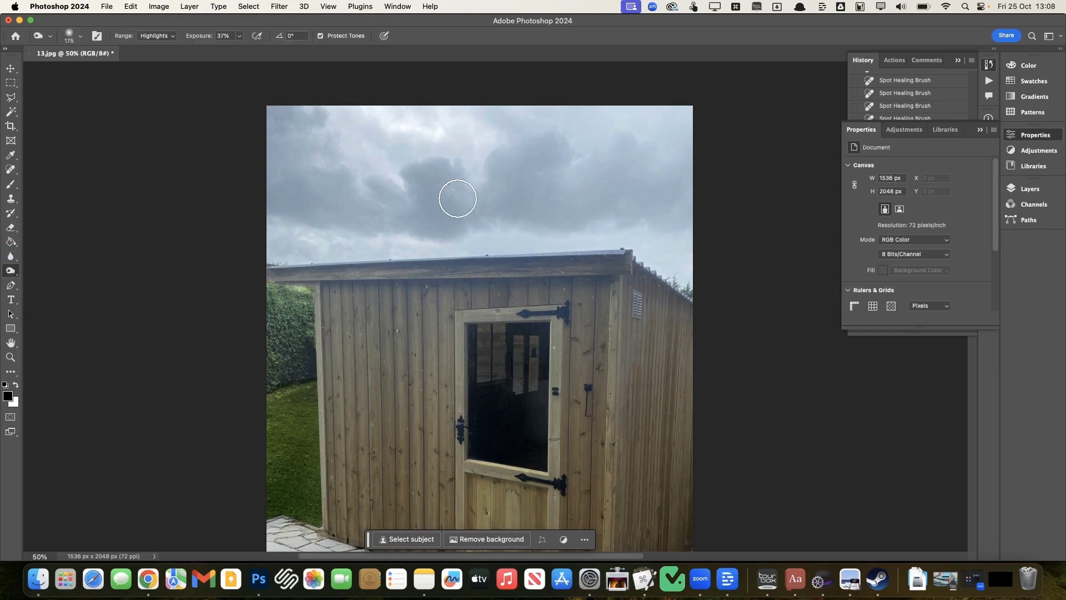
key("bracketright")
key("bracketright")
key("bracketright")
key("bracketright")
key("bracketright")
key("bracketright")
key("bracketright")
key("bracketright")
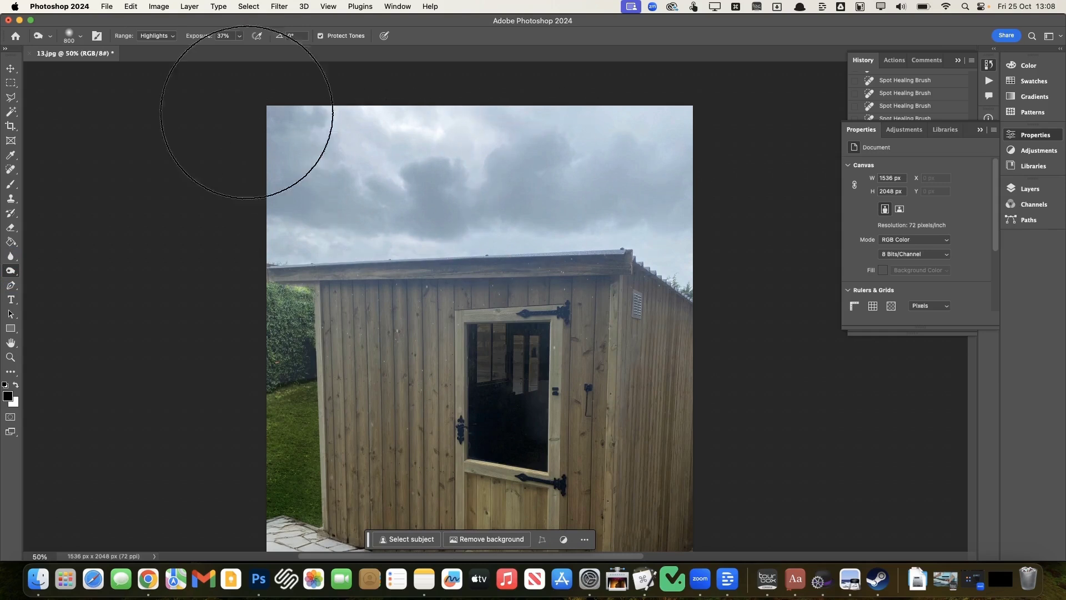
left_click(161, 36)
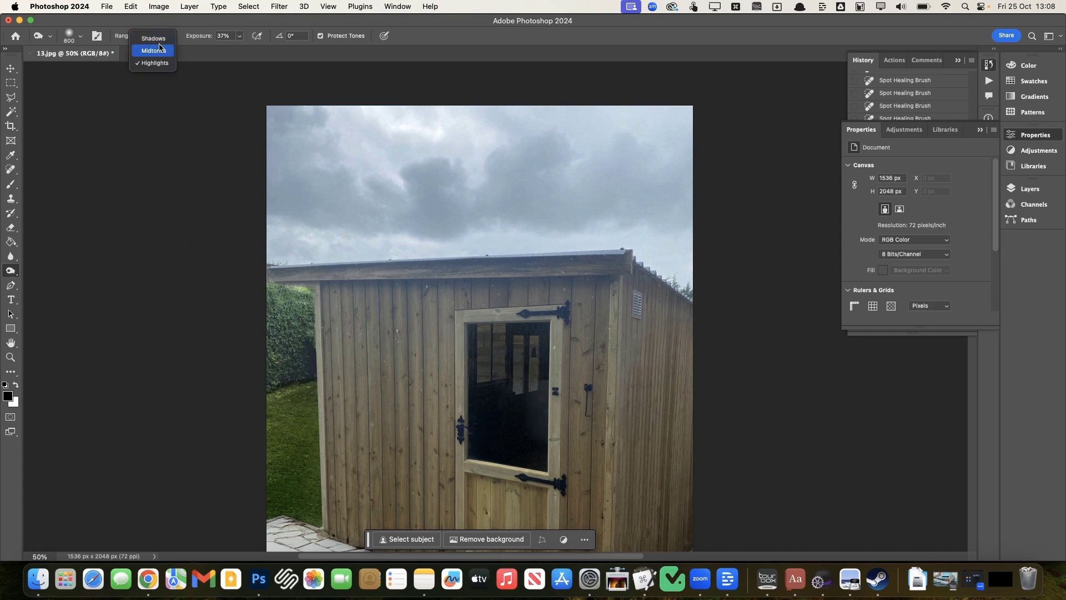
left_click(154, 38)
Try burning the shadows across the sky and shed at 8% exposure.
left_click(240, 35)
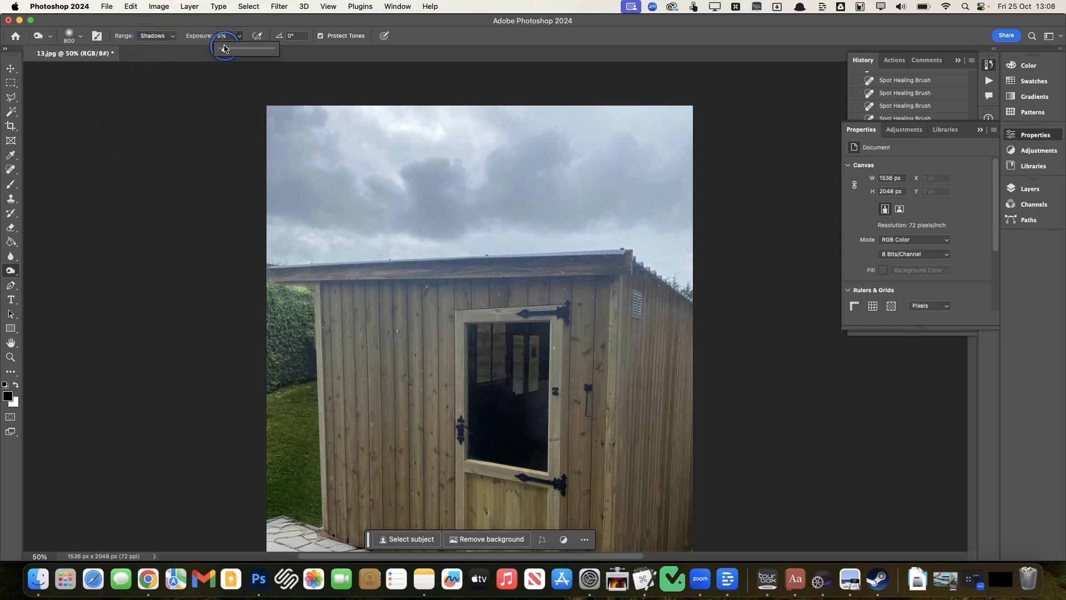
left_click(225, 48)
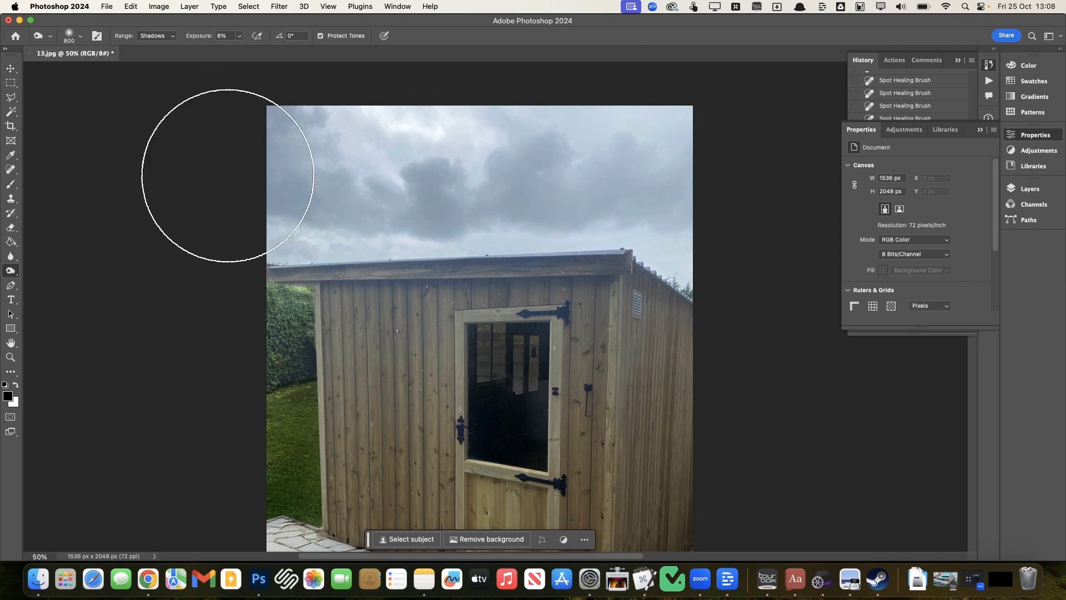
mouse_move(661, 214)
left_mouse_down()
mouse_move(316, 243)
mouse_move(690, 291)
mouse_move(269, 267)
mouse_move(217, 283)
mouse_move(369, 298)
left_mouse_up()
scroll(642, 350, "down", 3)
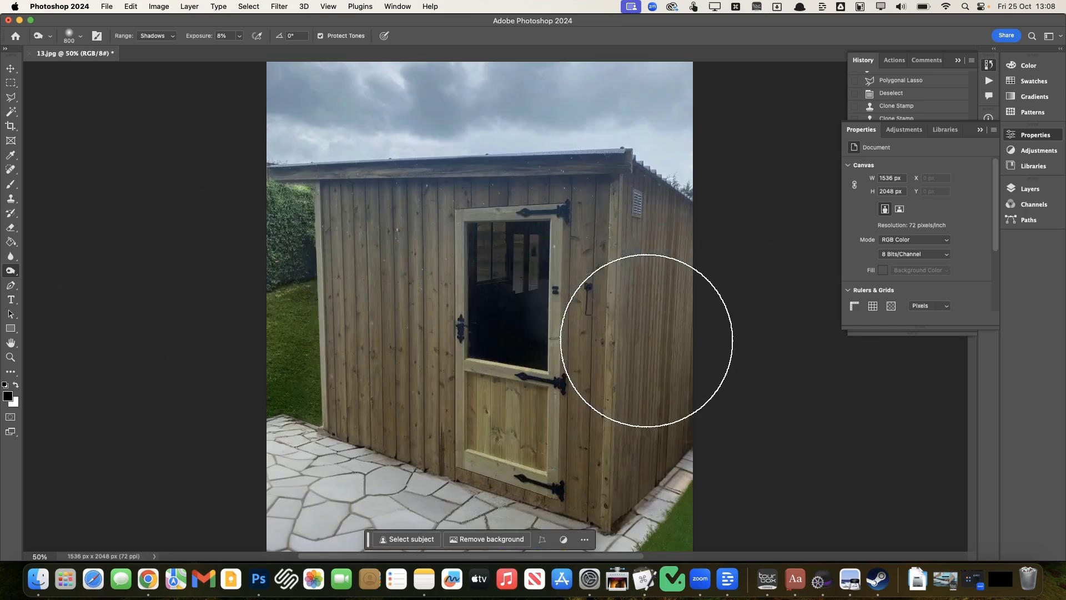
key("super+minus")
key("super+plus")
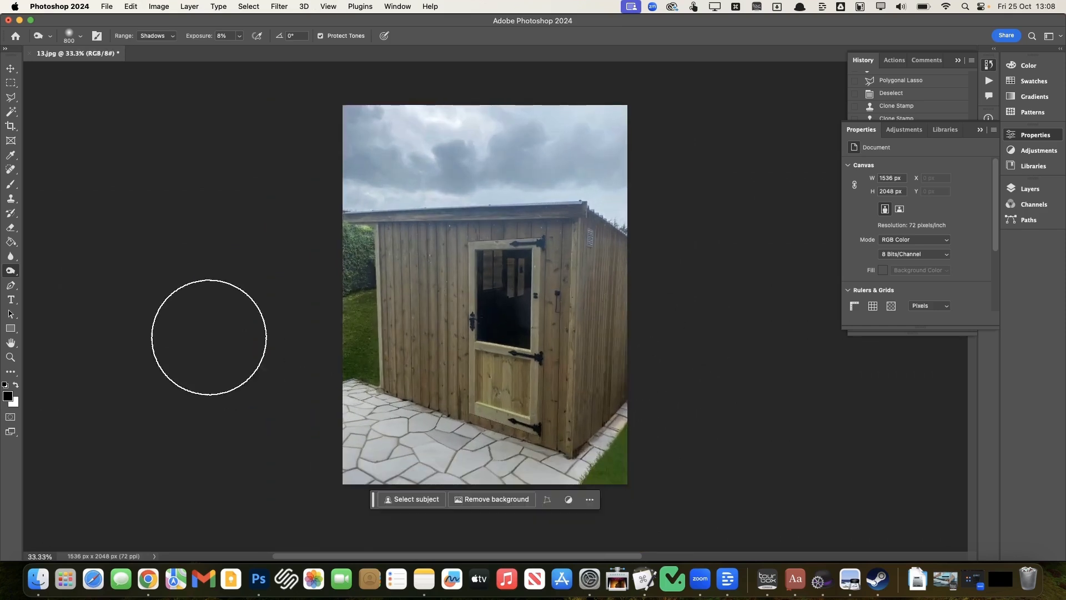
Burn the shadows across the photo more gently at 3% exposure.
left_click(240, 36)
left_click(238, 49)
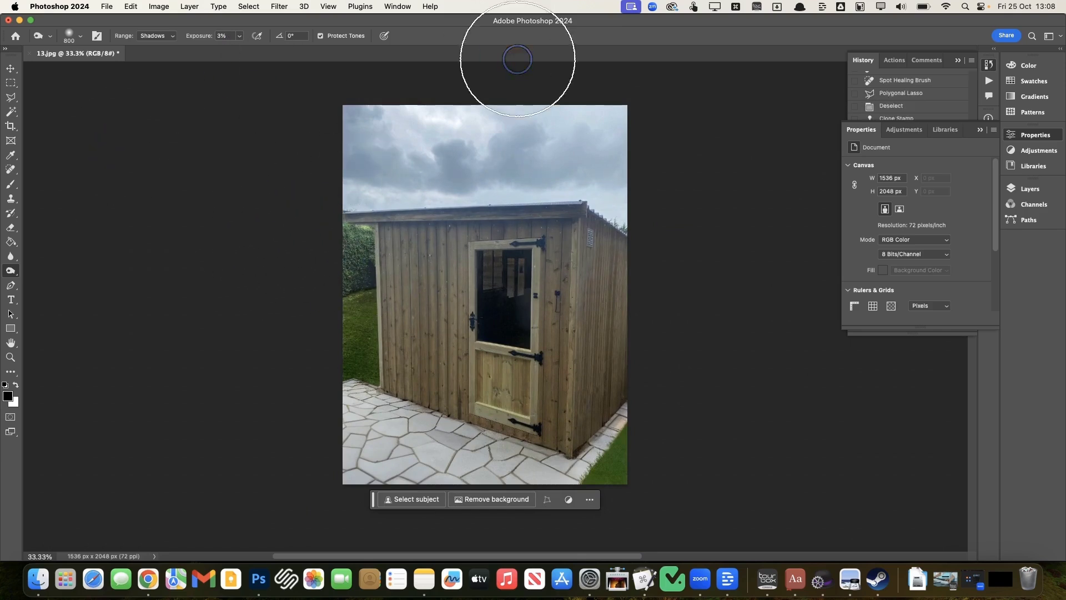
mouse_move(422, 124)
left_mouse_down()
mouse_move(543, 102)
mouse_move(677, 142)
mouse_move(664, 152)
mouse_move(547, 145)
mouse_move(334, 55)
mouse_move(606, 202)
mouse_move(501, 129)
mouse_move(267, 114)
mouse_move(119, 178)
left_mouse_up()
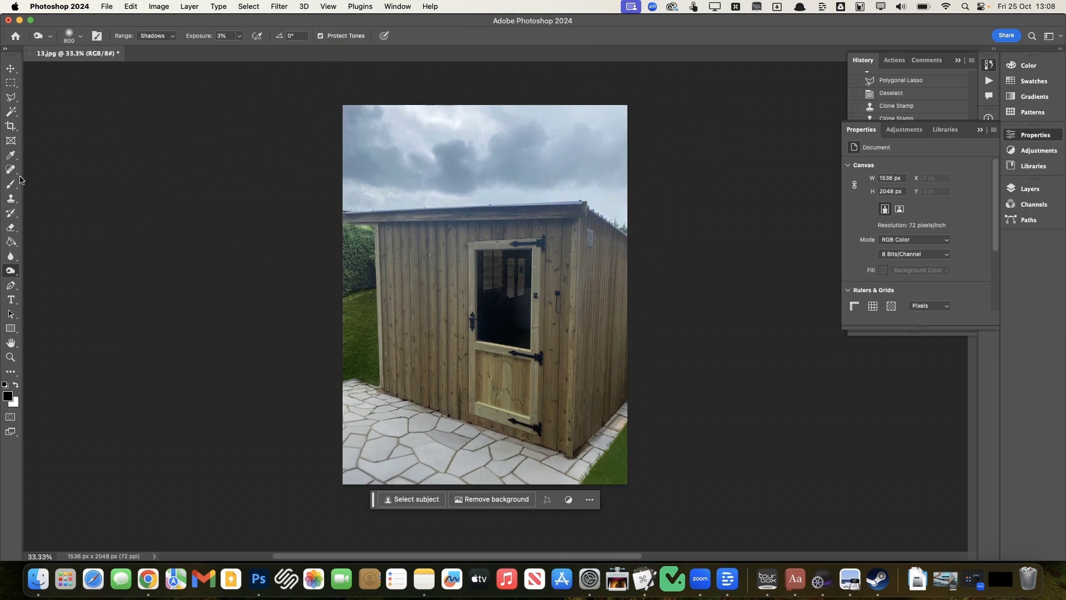
Saturate the colours across the sky and shed with an 800 px Sponge brush at 10% flow.
scroll(234, 256, "right", 3)
left_click_drag(7, 272, 54, 289)
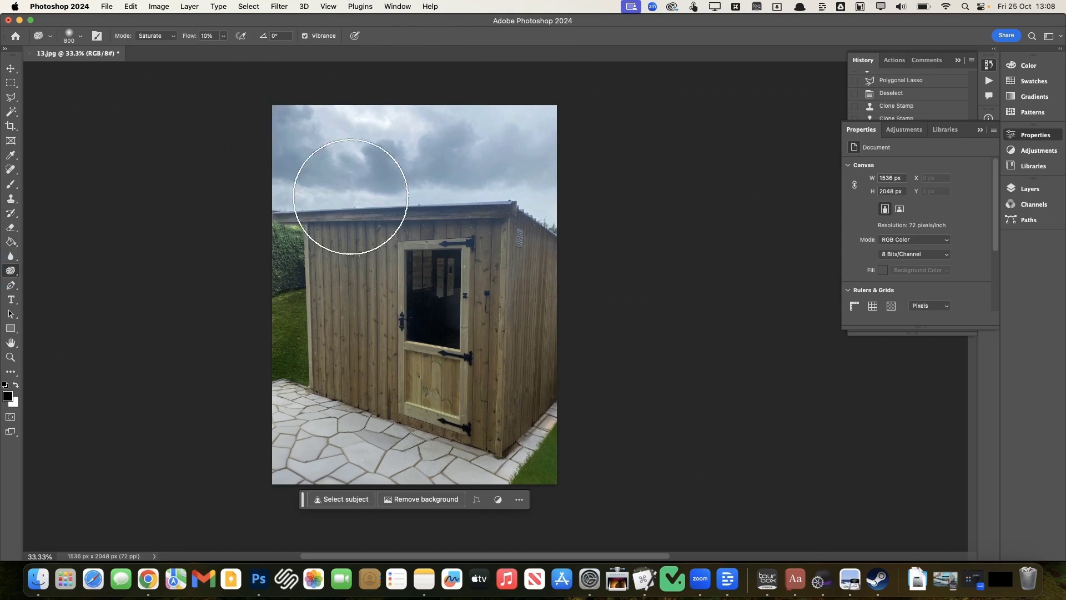
left_click_drag(661, 232, 222, 185)
mouse_move(528, 158)
left_mouse_down()
mouse_move(343, 144)
mouse_move(555, 114)
mouse_move(621, 154)
mouse_move(528, 99)
mouse_move(370, 137)
mouse_move(538, 166)
mouse_move(459, 173)
mouse_move(551, 243)
mouse_move(201, 222)
left_mouse_up()
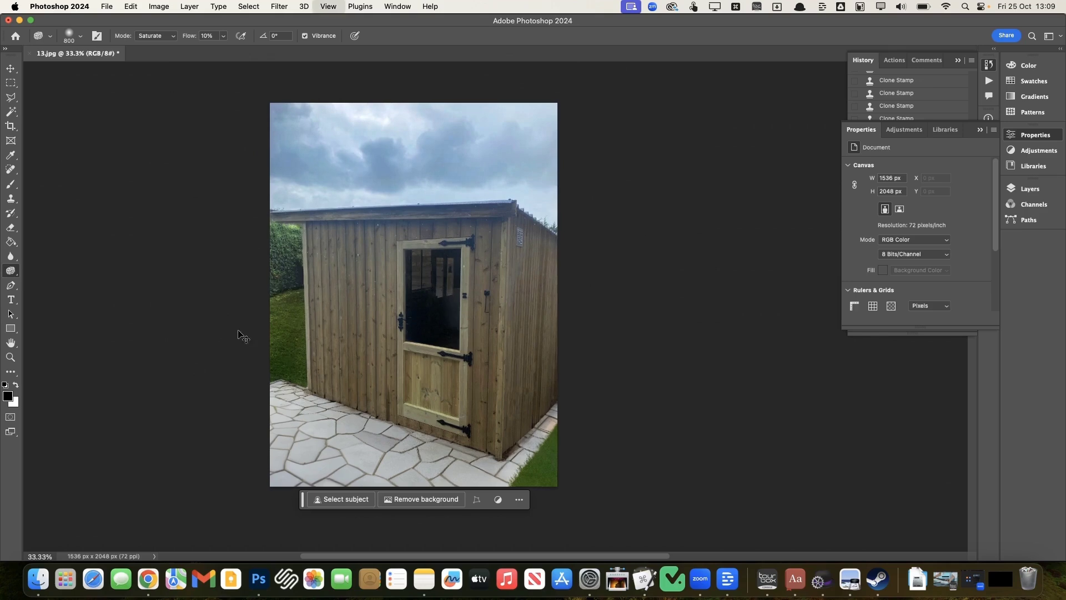
Saturate the shed's timber walls and door with a 300 px Sponge brush at 10% flow.
scroll(243, 336, "up", 3)
key("bracketleft")
key("bracketleft")
key("bracketleft")
key("bracketleft")
key("bracketleft")
mouse_move(388, 221)
left_mouse_down()
mouse_move(286, 183)
mouse_move(318, 247)
mouse_move(445, 201)
mouse_move(375, 286)
mouse_move(259, 142)
mouse_move(546, 168)
mouse_move(381, 113)
mouse_move(492, 371)
mouse_move(682, 390)
left_mouse_up()
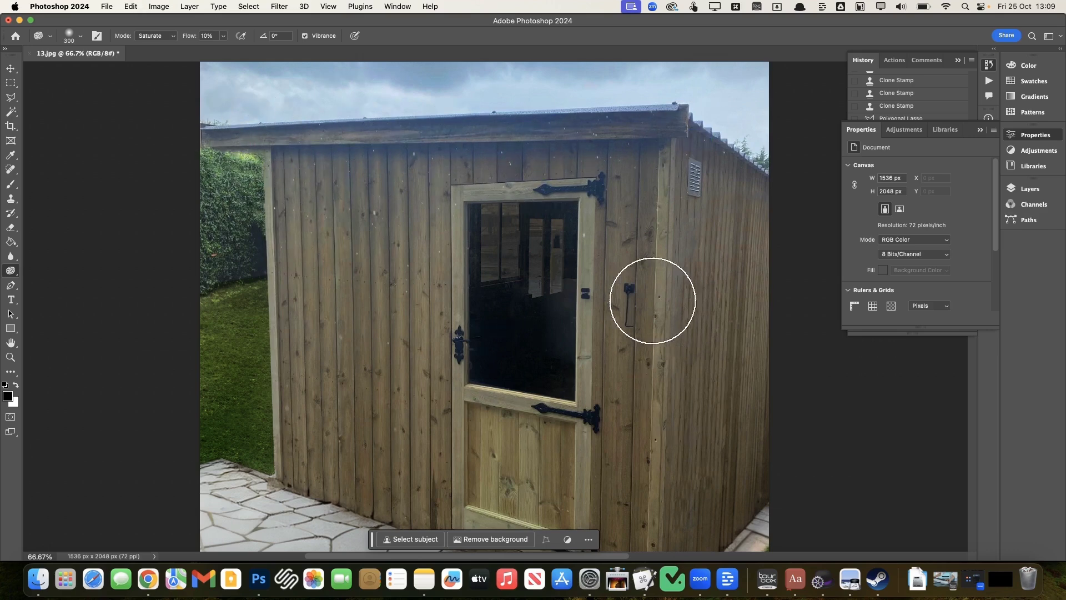
scroll(381, 386, "down", 4)
scroll(423, 434, "up", 3)
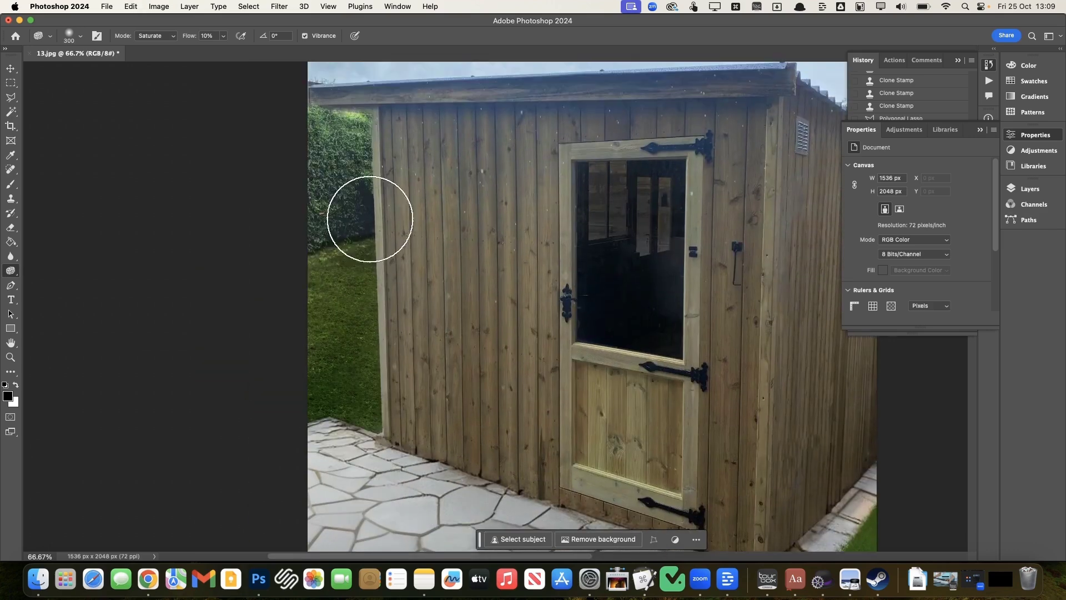
Burn the shadows along the shed's roof edge and upper wall with a 250 px brush at 3% exposure.
scroll(393, 198, "up", 3)
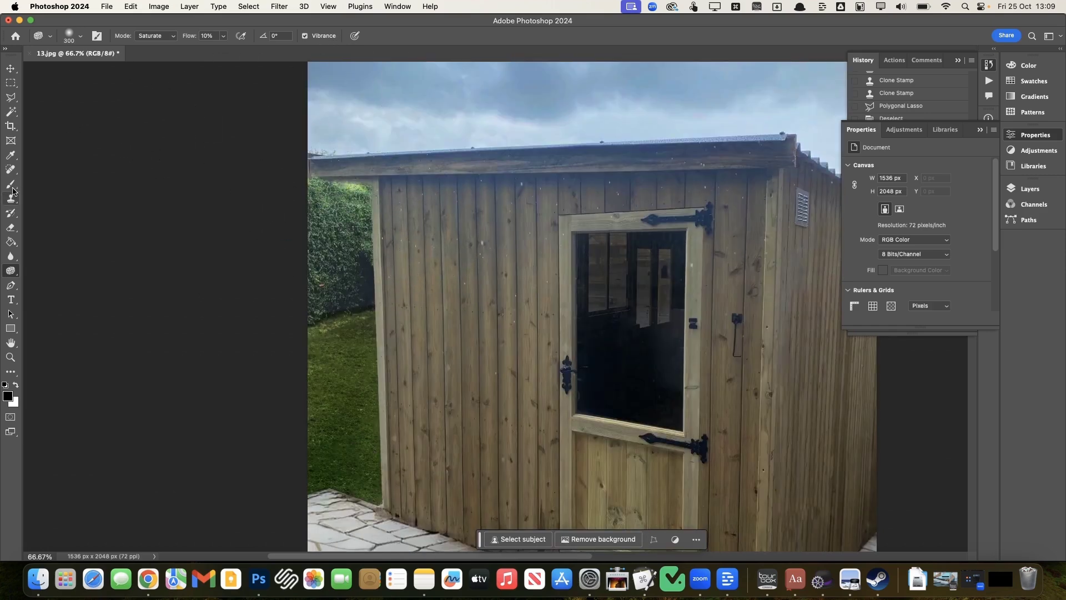
right_click(11, 271)
left_click(55, 281)
key("bracketleft")
key("bracketleft")
key("bracketleft")
key("bracketleft")
key("bracketleft")
key("bracketleft")
mouse_move(328, 174)
left_mouse_down()
mouse_move(517, 175)
mouse_move(395, 264)
mouse_move(531, 248)
mouse_move(610, 190)
mouse_move(780, 147)
mouse_move(800, 179)
left_mouse_up()
key("super+minus")
key("super+minus")
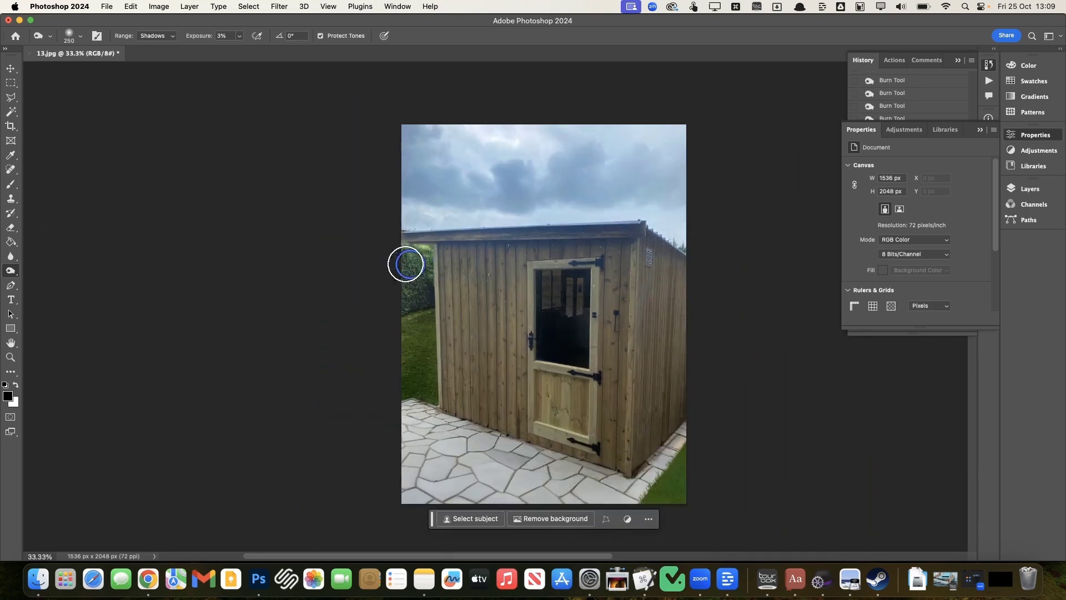
Burn the shadows in the sky beside the shed roof's corner with the 250 px brush at 3% exposure.
mouse_move(643, 170)
left_mouse_down()
mouse_move(633, 163)
mouse_move(695, 229)
left_mouse_up()
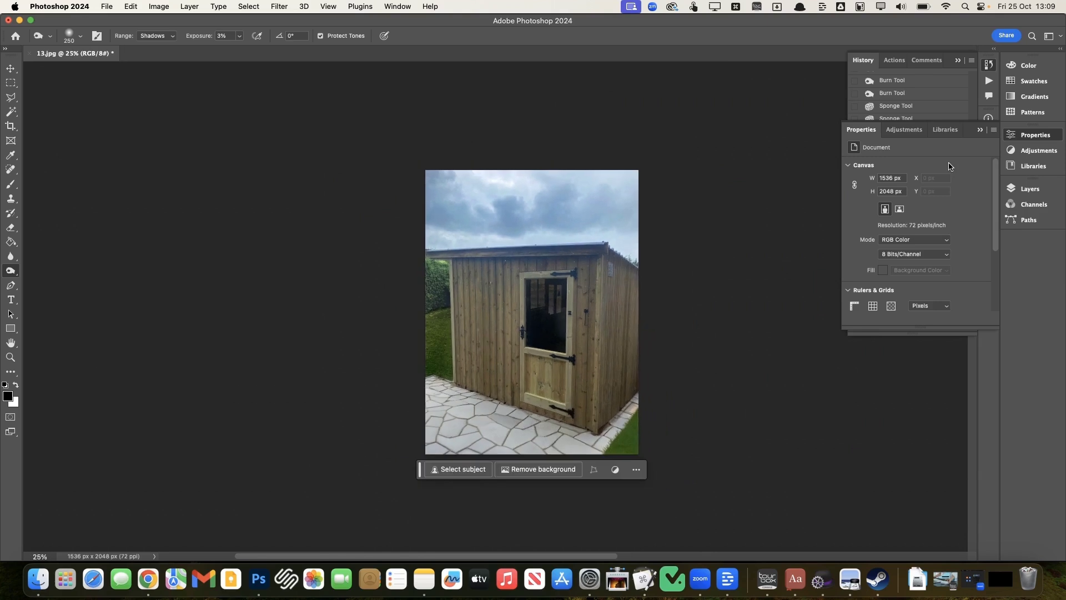
scroll(951, 172, "down", 3)
scroll(822, 322, "down", 3)
scroll(822, 323, "right", 3)
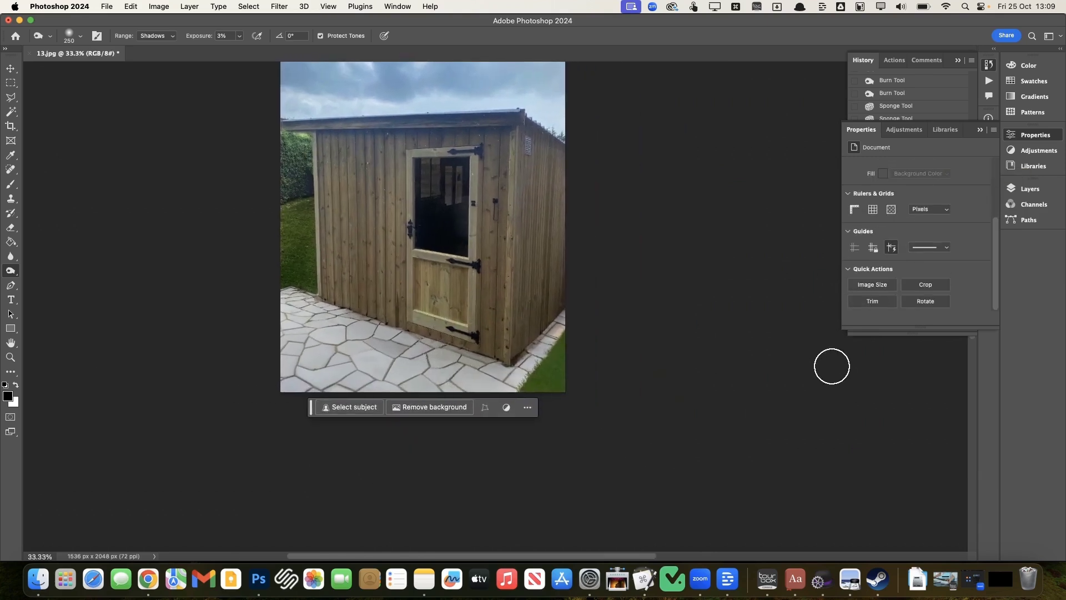
scroll(788, 335, "up", 2)
scroll(788, 336, "right", 1)
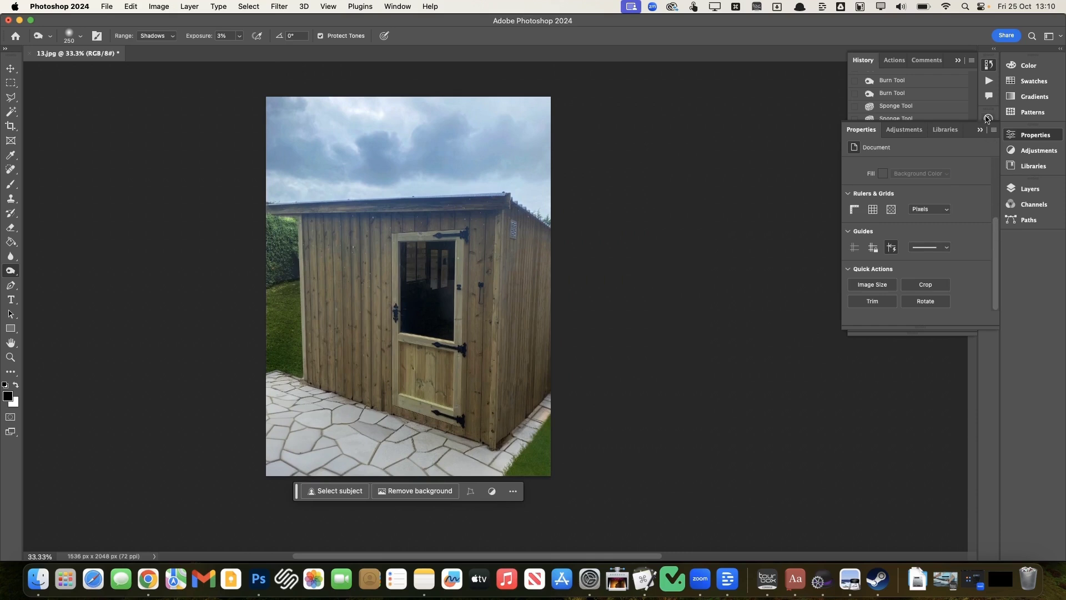
Compare the original 13.jpg state with the retouched photo in the history and return to the latest Burn state.
left_click(980, 127)
scroll(961, 137, "up", 10)
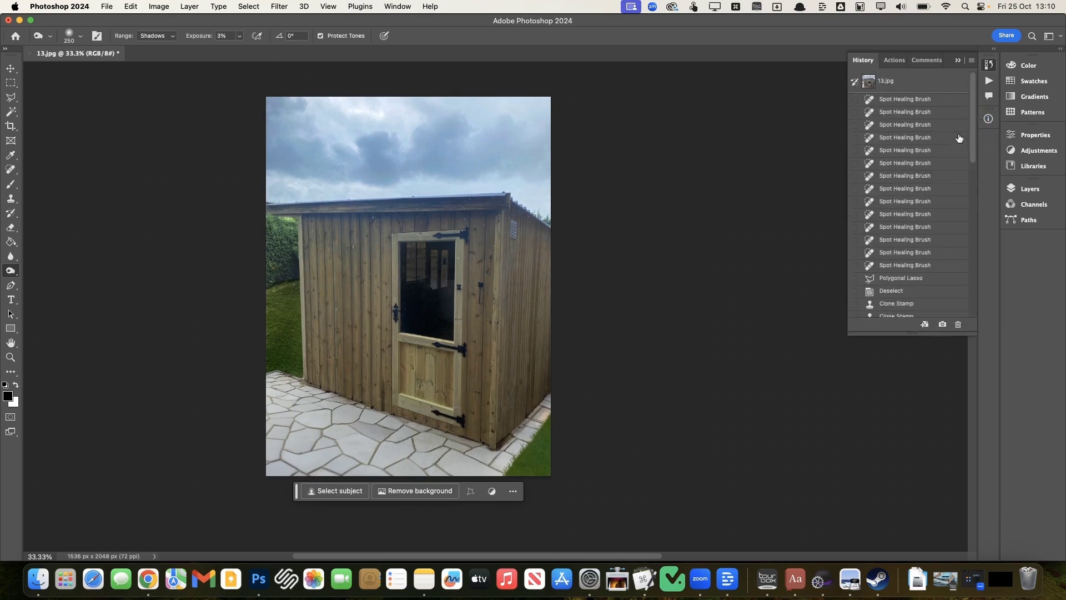
left_click(923, 86)
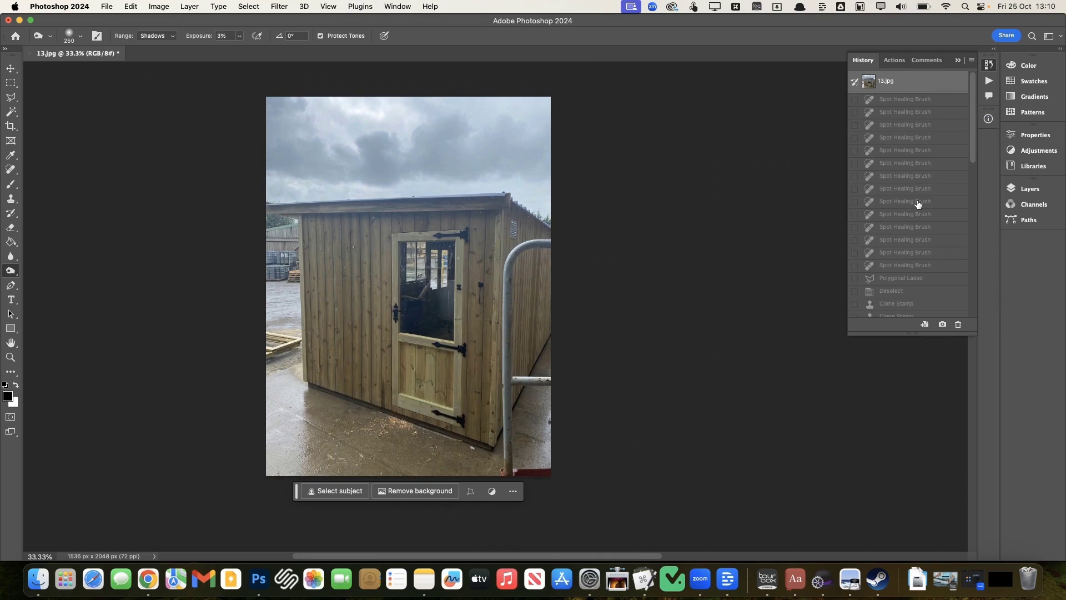
scroll(919, 204, "down", 10)
left_click(899, 310)
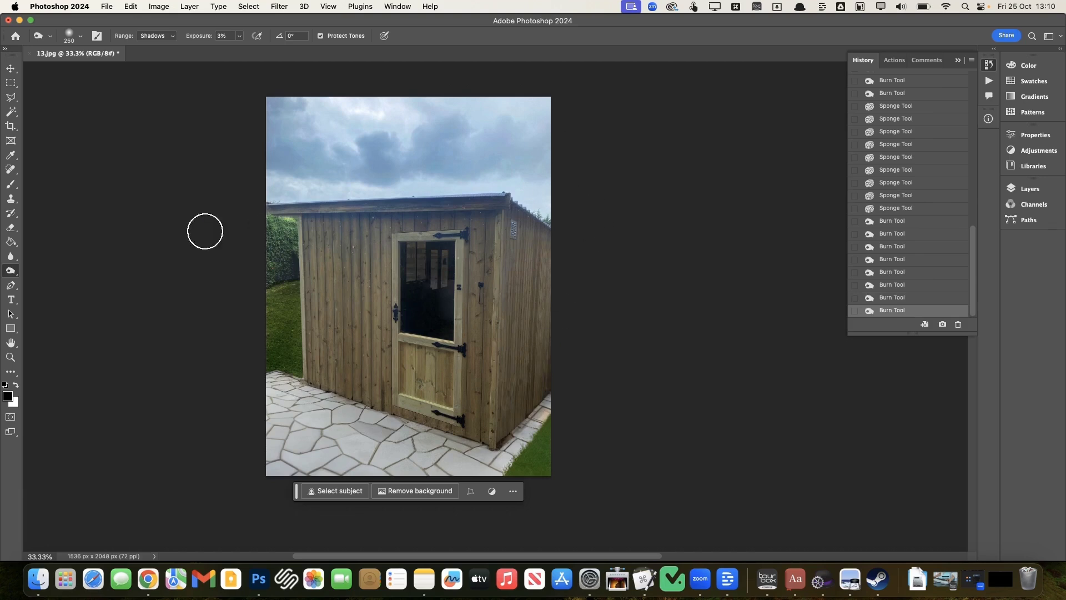
Expand the shed photo evenly on all sides to 1671 × 2228 px using Generative Expand without a prompt.
left_click(190, 6)
left_click(186, 228)
left_click(11, 125)
left_click_drag(264, 284, 255, 283)
left_click_drag(559, 288, 567, 291)
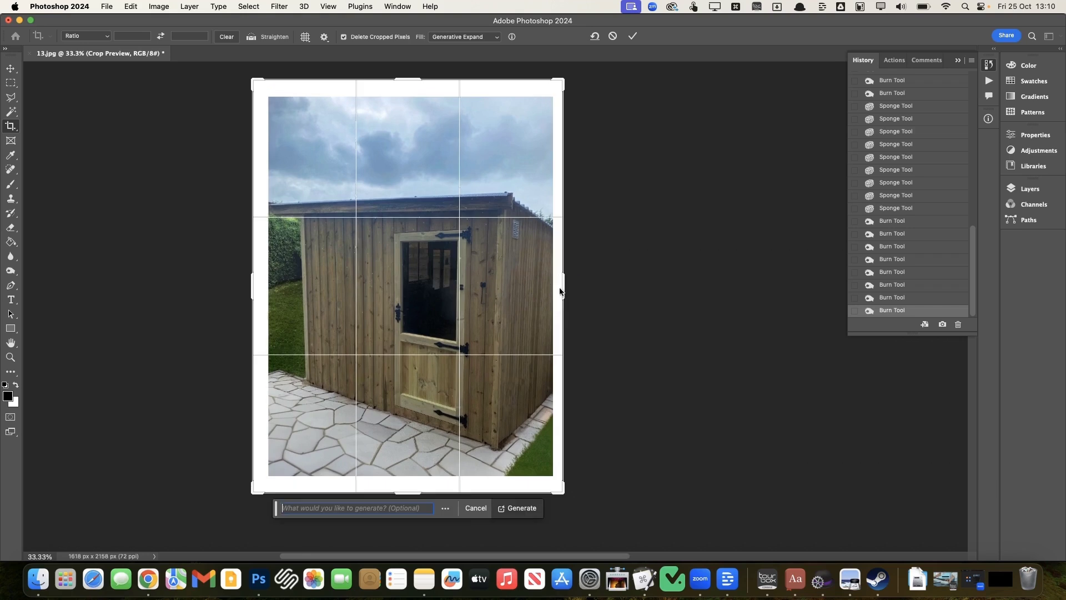
left_click(521, 508)
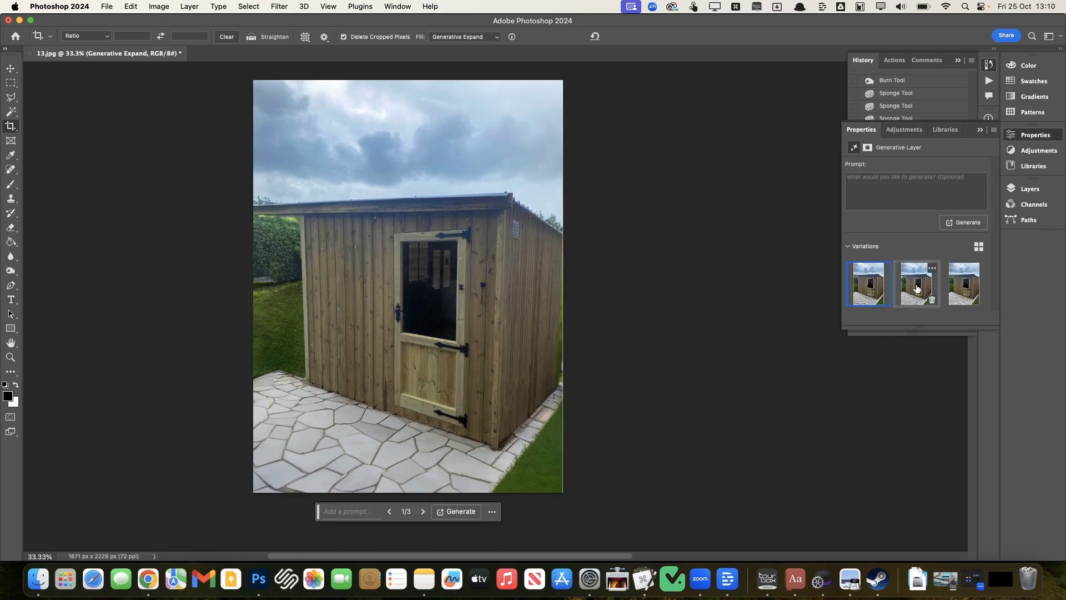
Keep the first generated variation of the expanded border and flatten the image.
left_click(874, 293)
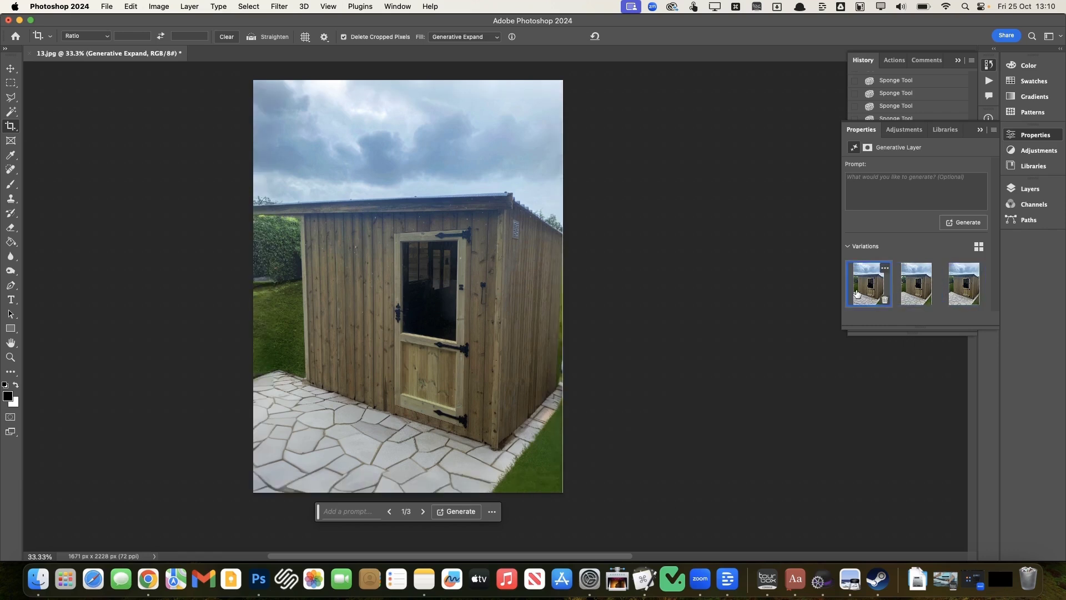
left_click(190, 6)
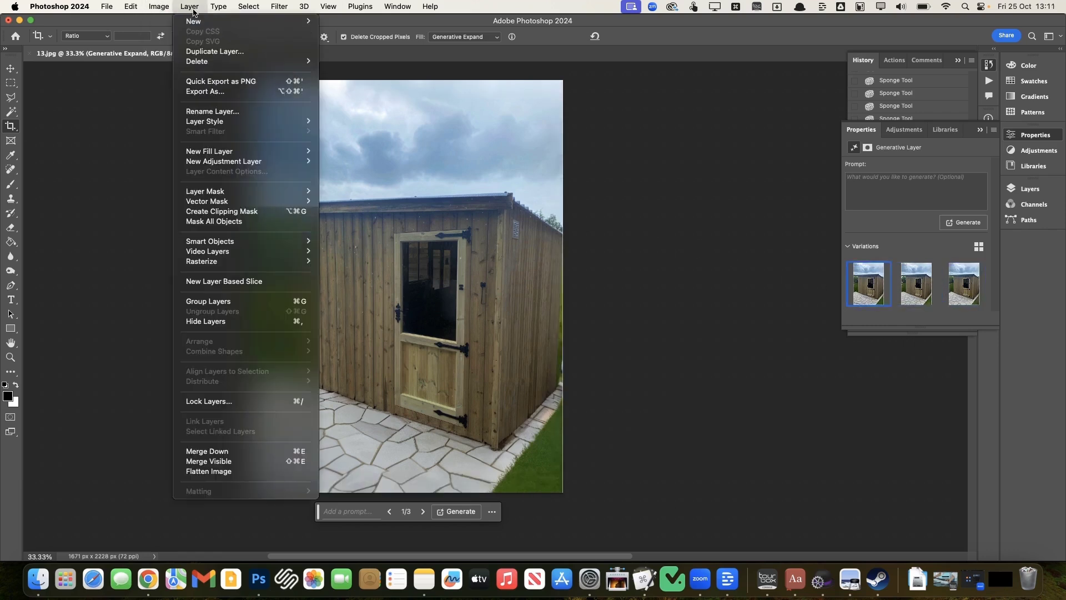
left_click(234, 469)
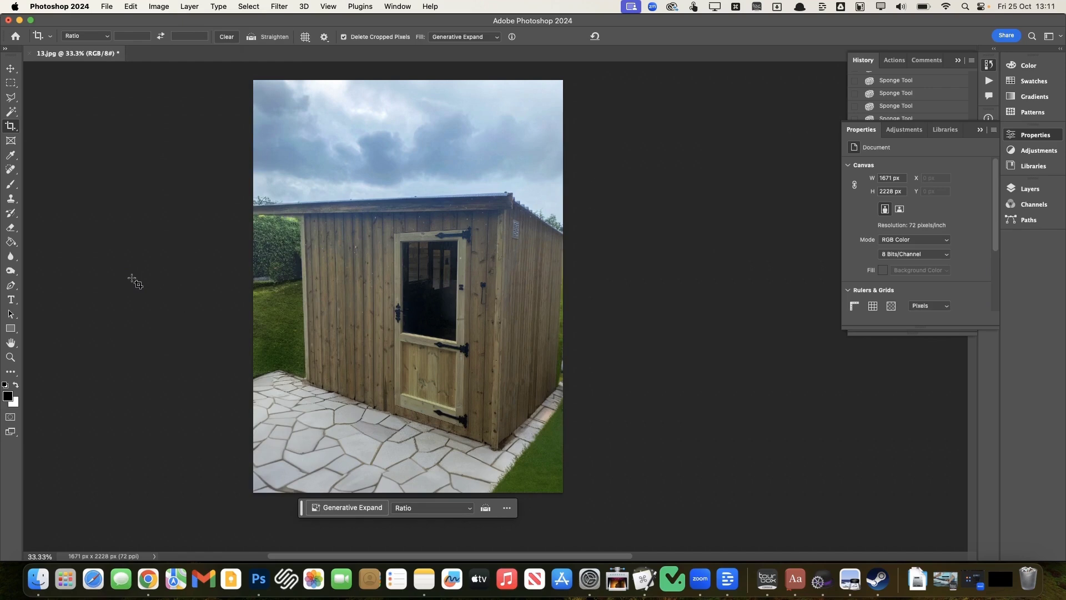
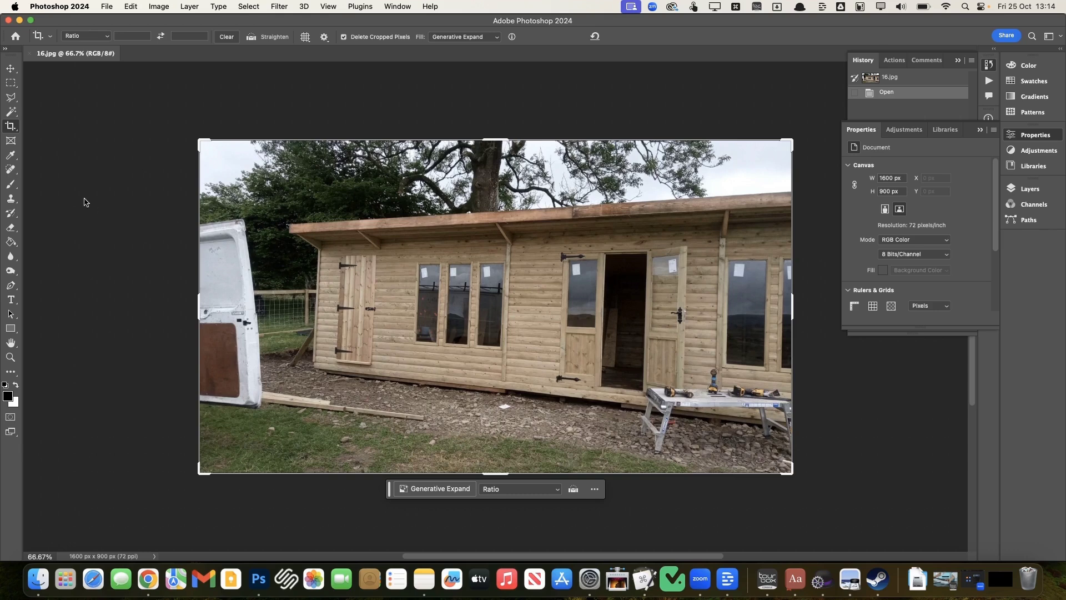
Remove the white van door and its leftover edge from 16.jpg with a 90 px content-aware Spot Healing Brush.
left_click(15, 73)
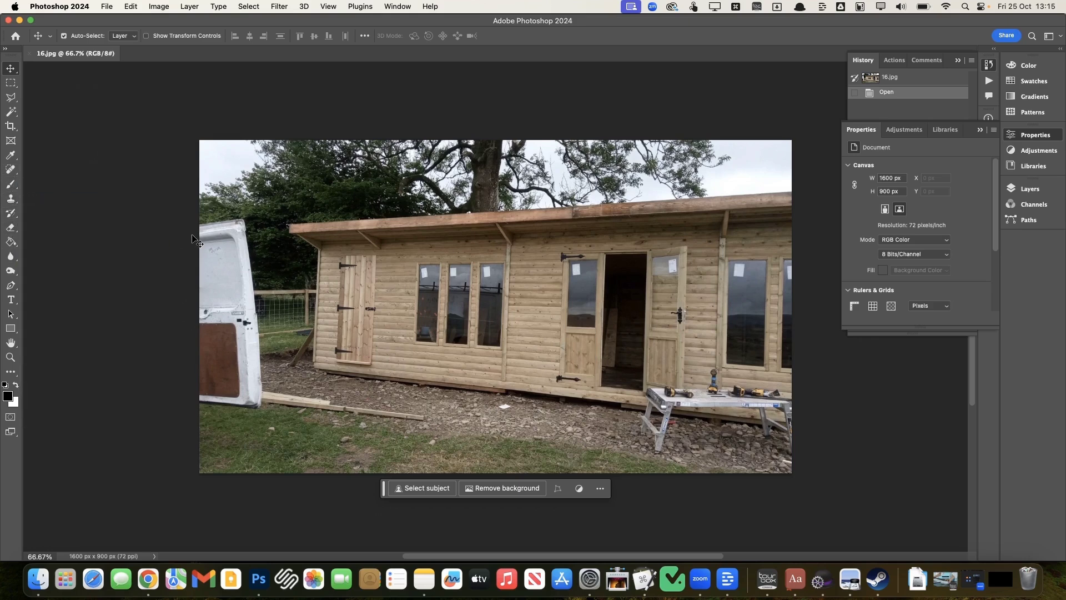
key("j")
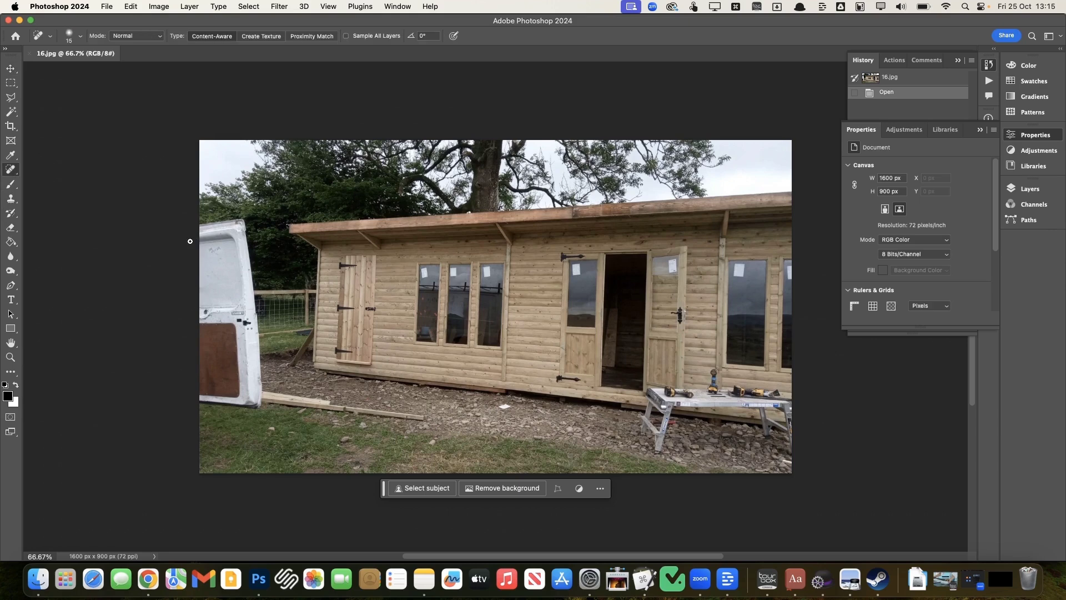
mouse_move(190, 242)
left_mouse_down()
mouse_move(237, 230)
mouse_move(252, 402)
mouse_move(199, 399)
mouse_move(235, 383)
mouse_move(182, 374)
mouse_move(220, 357)
mouse_move(225, 321)
mouse_move(230, 378)
mouse_move(197, 332)
mouse_move(199, 300)
mouse_move(205, 378)
mouse_move(225, 327)
mouse_move(236, 333)
mouse_move(242, 322)
mouse_move(245, 333)
mouse_move(197, 296)
mouse_move(224, 262)
mouse_move(220, 289)
mouse_move(200, 234)
mouse_move(188, 276)
mouse_move(220, 251)
left_mouse_up()
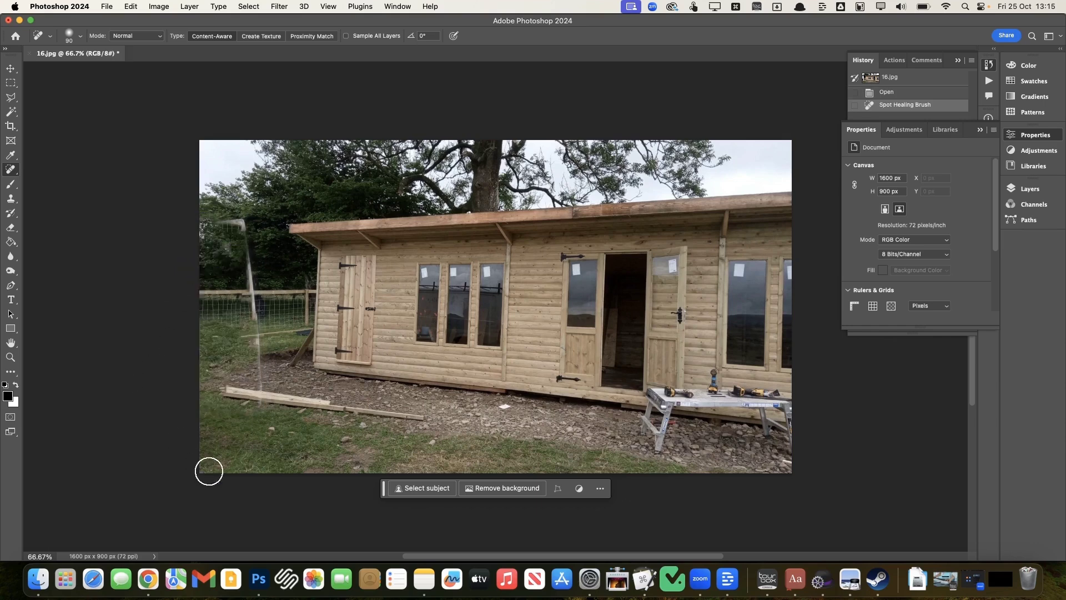
mouse_move(245, 415)
left_mouse_down()
mouse_move(255, 411)
mouse_move(255, 322)
left_mouse_up()
mouse_move(254, 276)
left_mouse_down()
mouse_move(243, 220)
mouse_move(188, 226)
left_mouse_up()
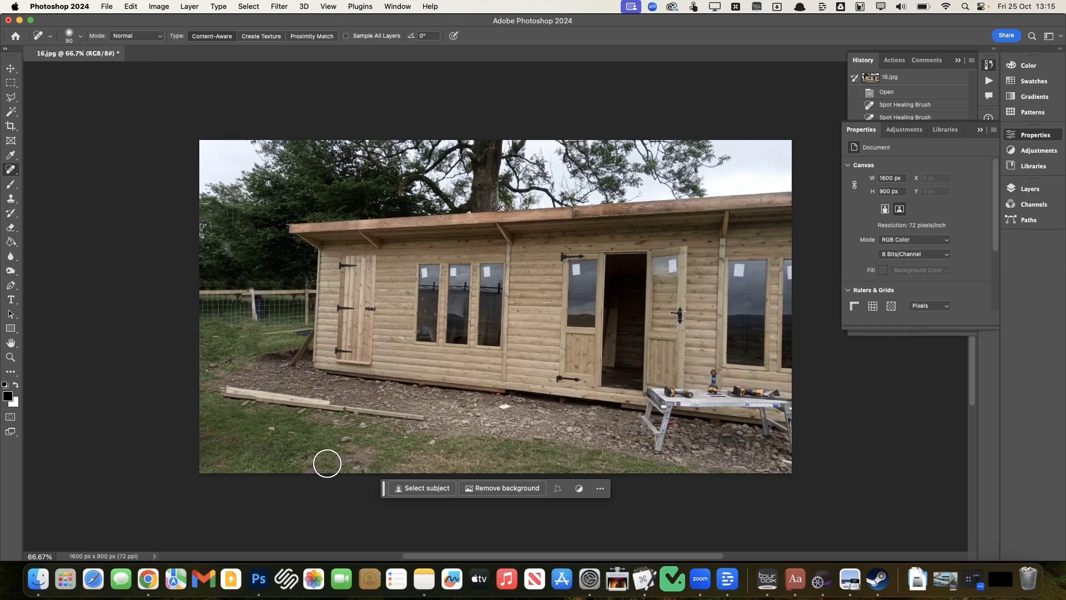
Heal away the loose planks on the ground and the timber prop beside the building's end wall.
left_click_drag(235, 393, 426, 421)
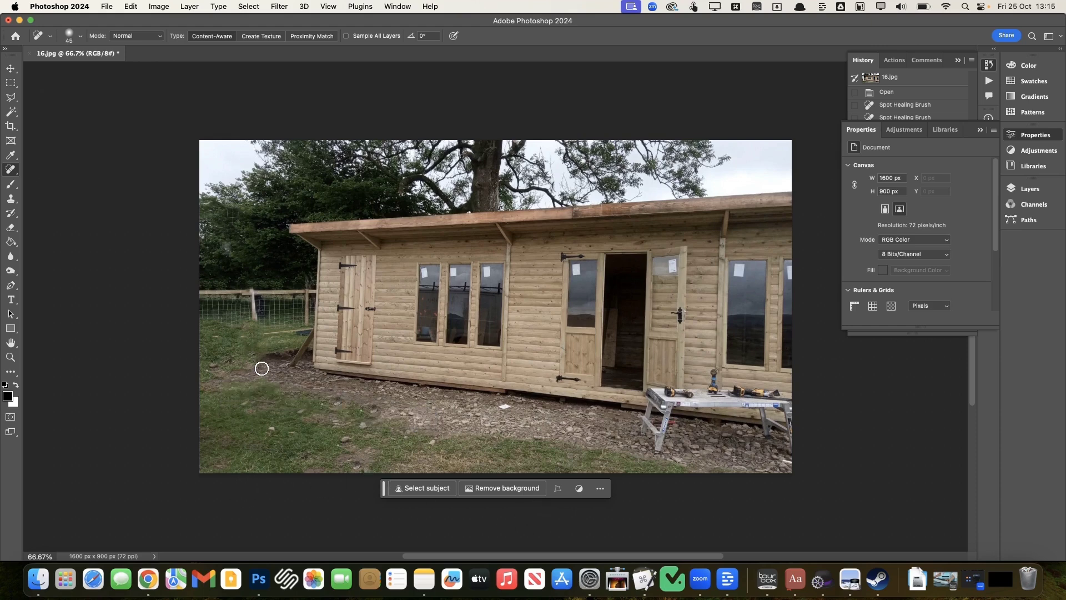
mouse_move(293, 365)
left_mouse_down()
mouse_move(307, 331)
mouse_move(225, 349)
left_mouse_up()
mouse_move(303, 335)
left_mouse_down()
mouse_move(310, 328)
mouse_move(242, 334)
left_mouse_up()
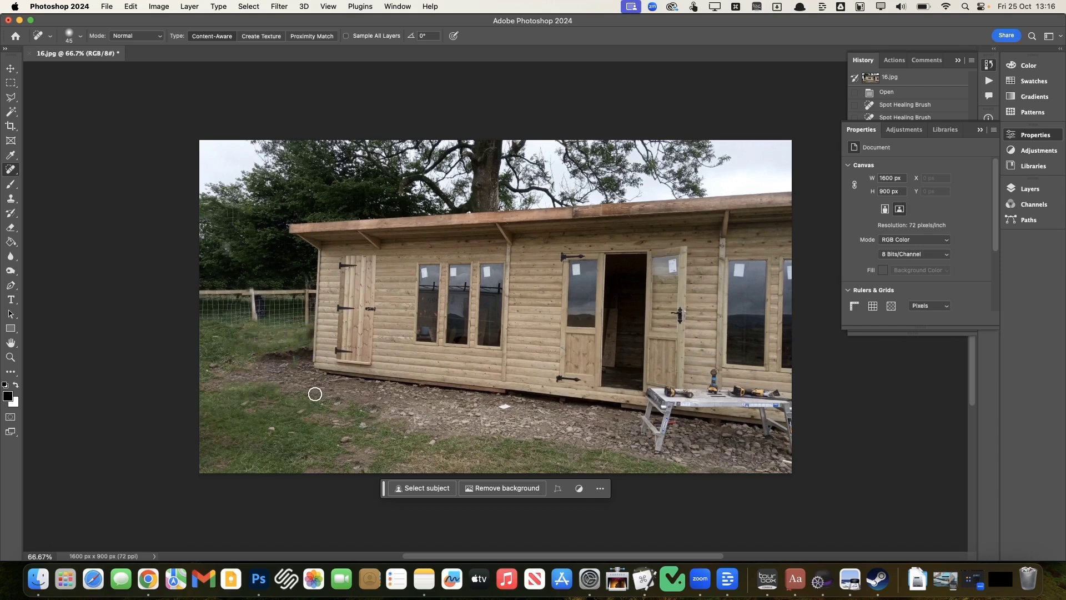
Remove the workbench and power tools in front of the building with the 45 px Spot Healing Brush.
scroll(632, 477, "right", 5)
scroll(632, 477, "right", 2)
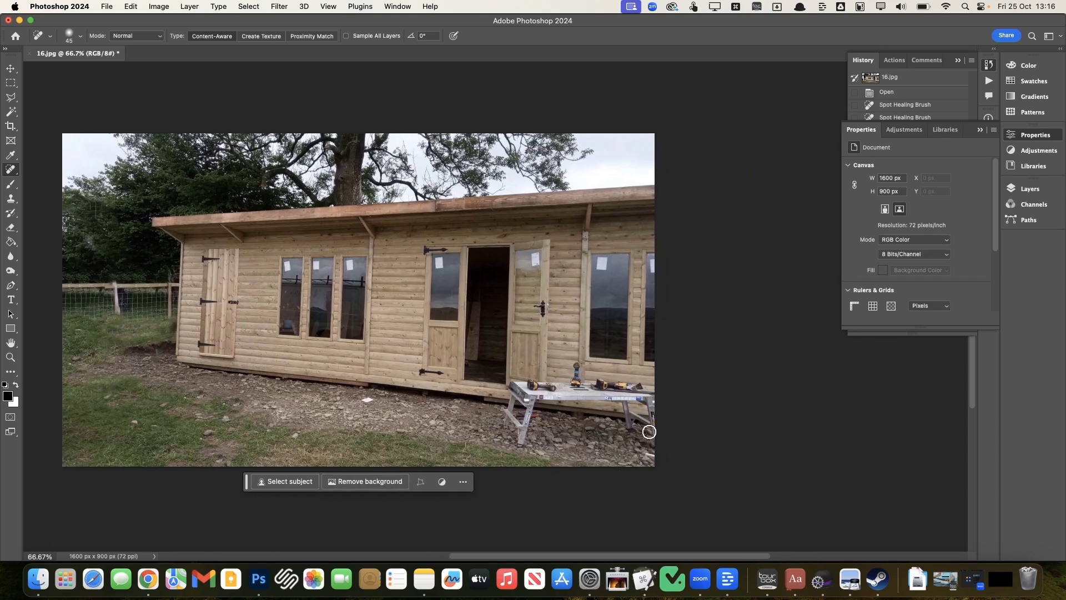
mouse_move(628, 410)
left_mouse_down()
mouse_move(651, 439)
mouse_move(650, 396)
mouse_move(530, 399)
mouse_move(515, 386)
mouse_move(576, 388)
mouse_move(577, 363)
mouse_move(587, 389)
mouse_move(642, 391)
mouse_move(525, 401)
mouse_move(520, 446)
mouse_move(505, 413)
mouse_move(504, 429)
mouse_move(514, 394)
left_mouse_up()
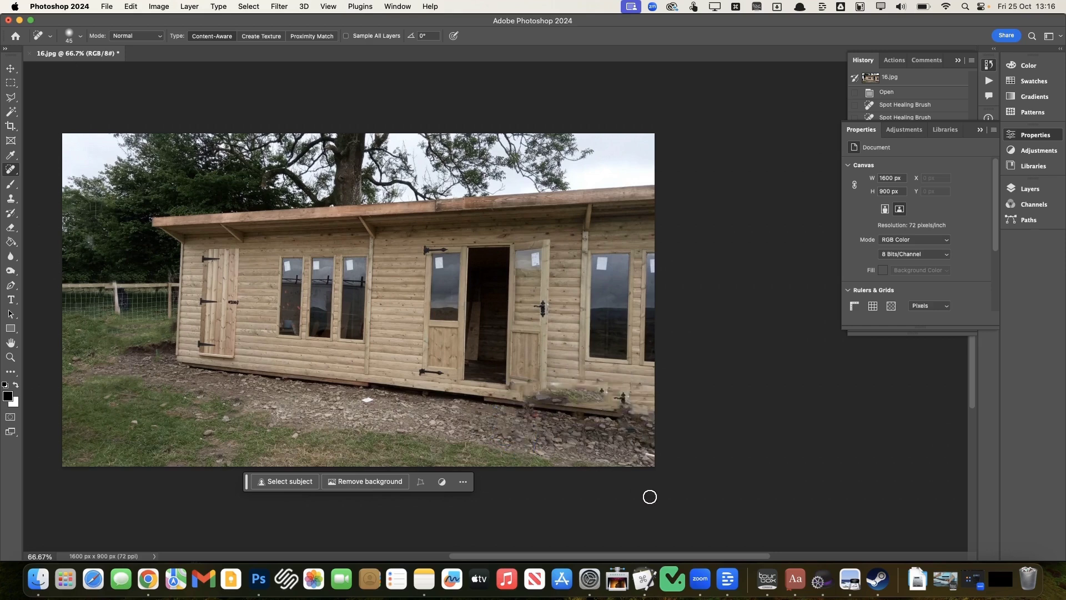
Heal away the stray black handle patch at the wall's lower edge beneath the large window.
scroll(649, 496, "right", 5)
scroll(649, 499, "up", 3)
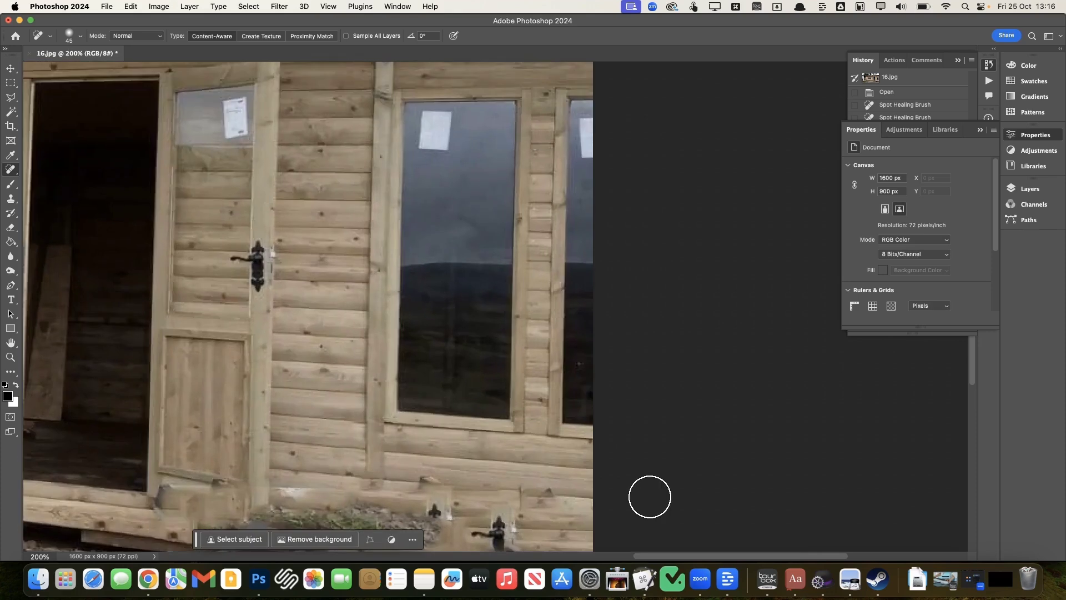
scroll(649, 499, "down", 5)
left_click_drag(492, 345, 500, 349)
Clone clean timber boards over the damaged cladding below the large window with a 40 px Clone Stamp at 83% flow.
scroll(440, 366, "left", 15)
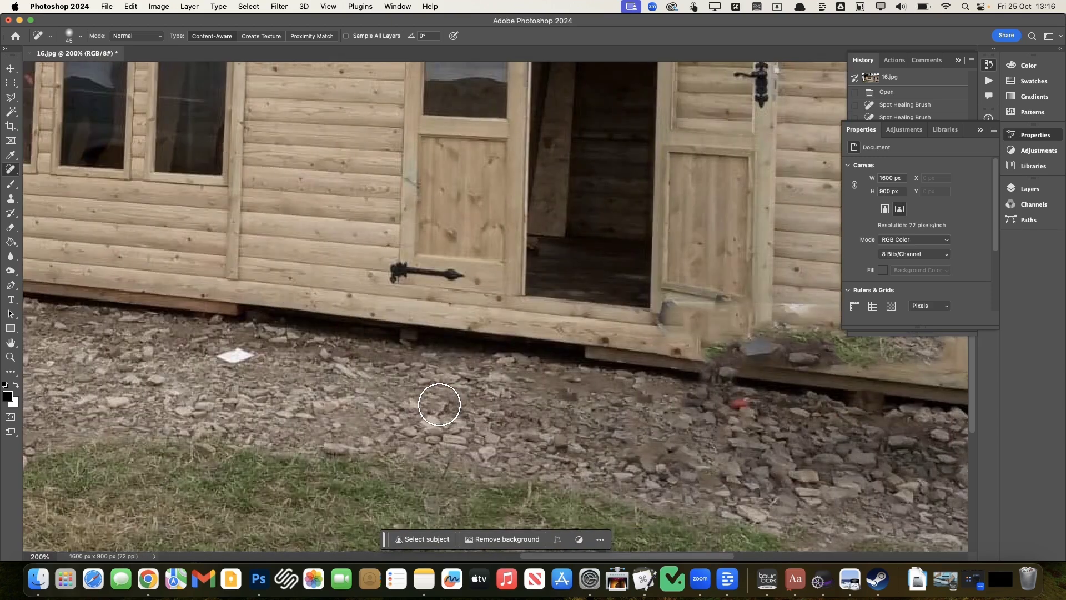
scroll(480, 403, "right", 5)
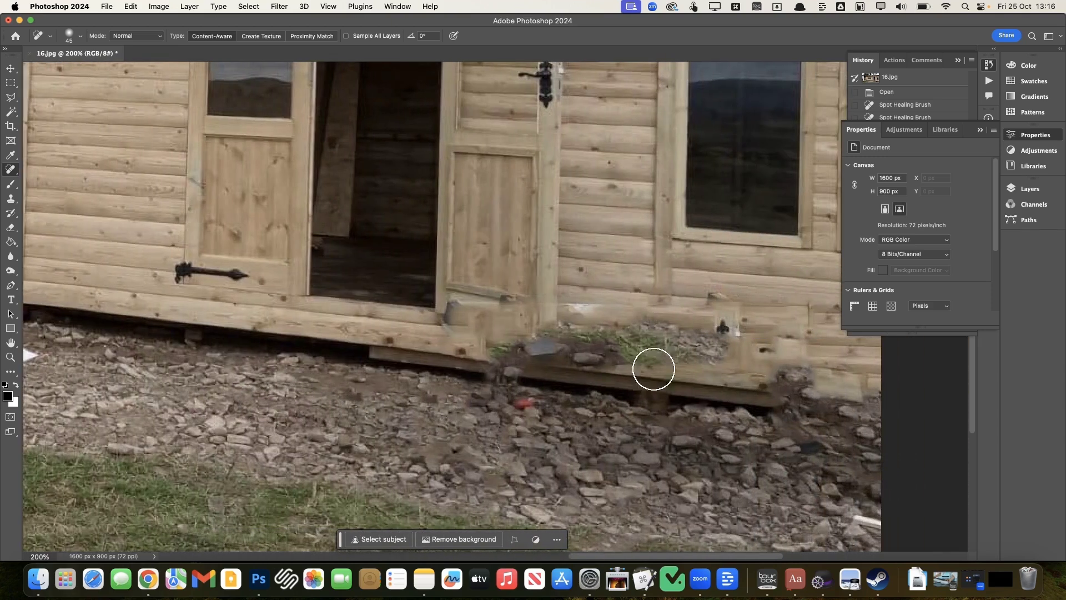
scroll(644, 290, "right", 6)
scroll(644, 290, "up", 2)
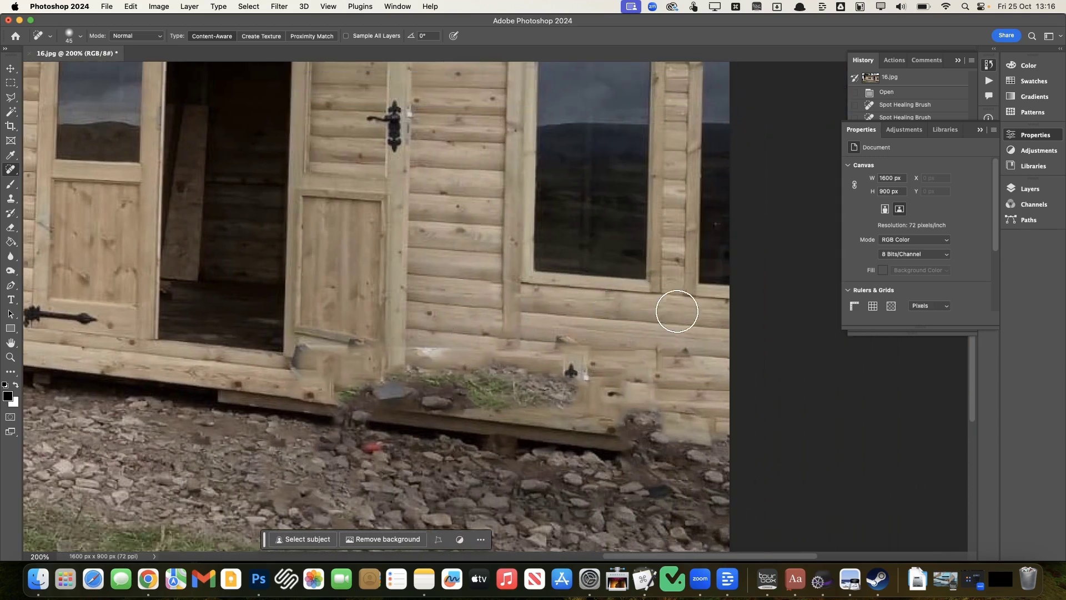
scroll(561, 314, "right", 1)
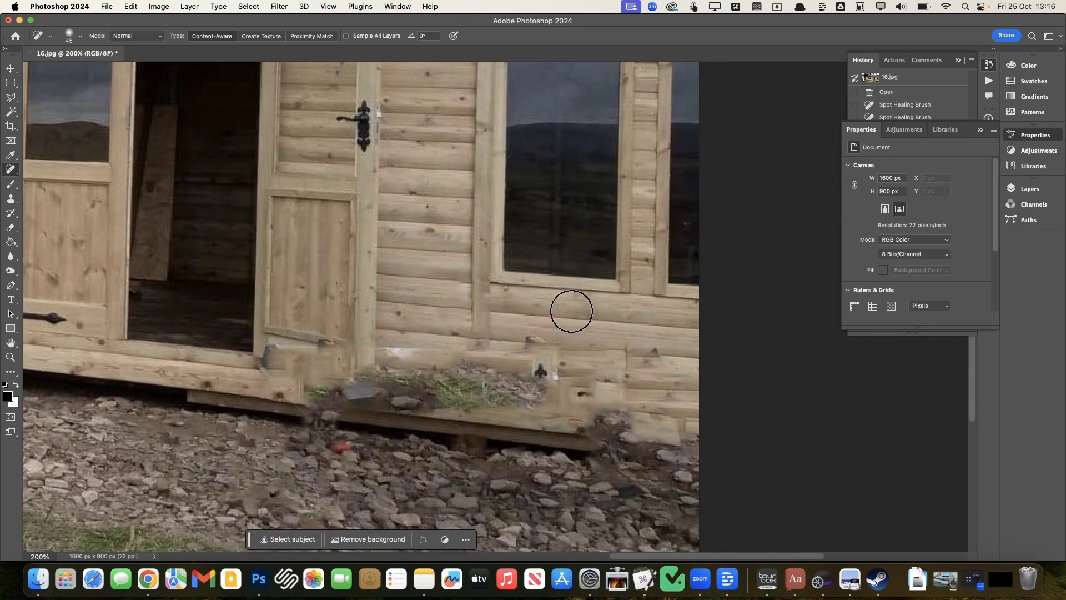
key("s")
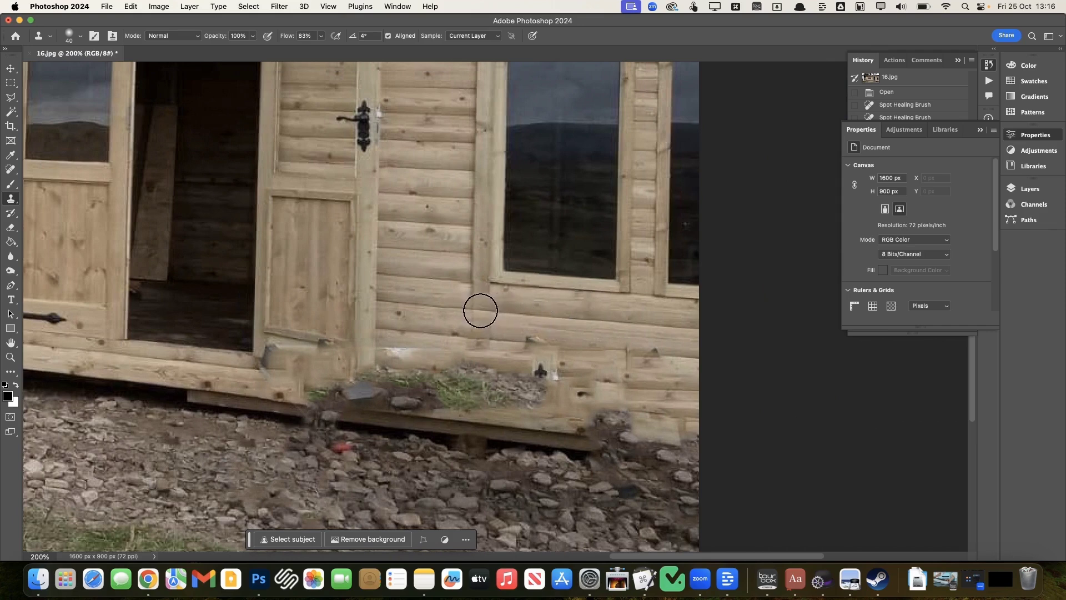
mouse_move(479, 311)
left_mouse_down()
mouse_move(483, 298)
mouse_move(469, 293)
left_mouse_up()
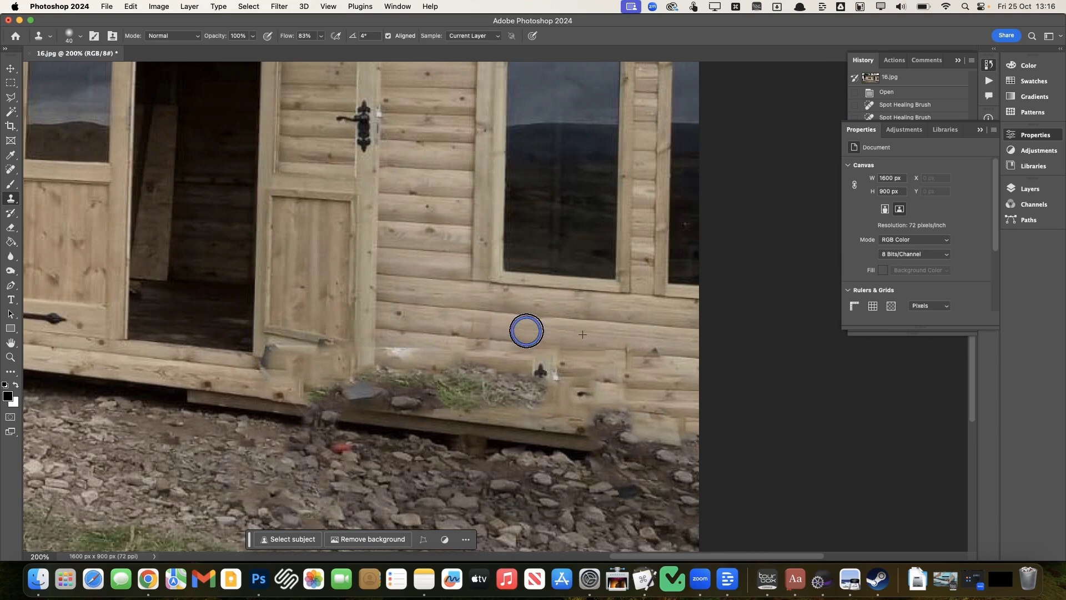
left_click(427, 315, "alt")
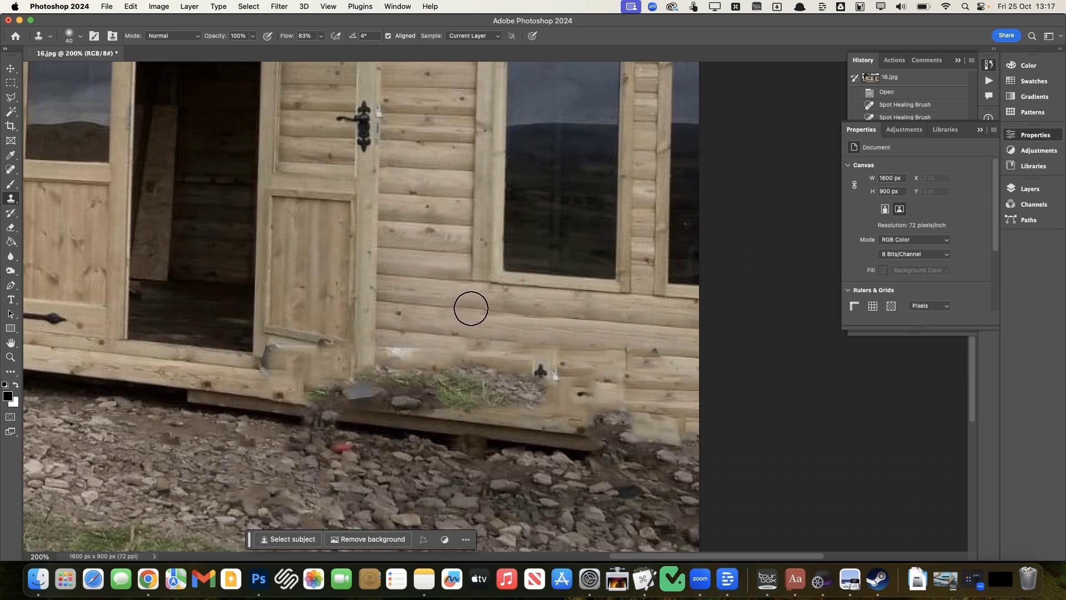
mouse_move(481, 308)
left_mouse_down()
mouse_move(552, 312)
mouse_move(578, 326)
left_mouse_up()
Try to clone clean cladding over the knot and board joints on the lower wall near the photo's edge.
scroll(425, 351, "down", 3)
scroll(425, 351, "down", 1)
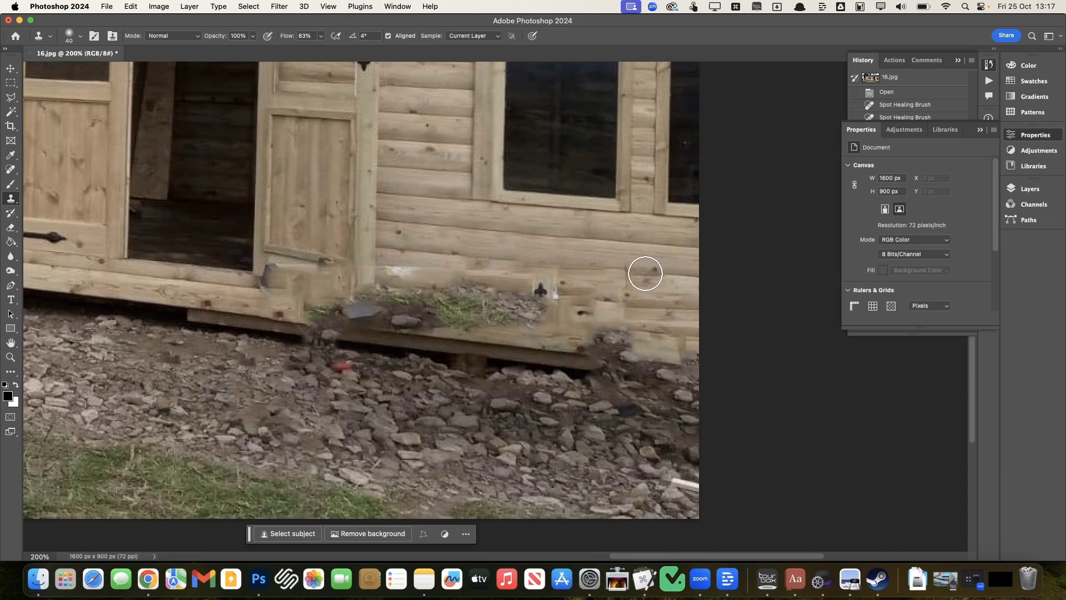
mouse_move(620, 271)
left_mouse_down()
mouse_move(576, 269)
mouse_move(691, 297)
left_mouse_up()
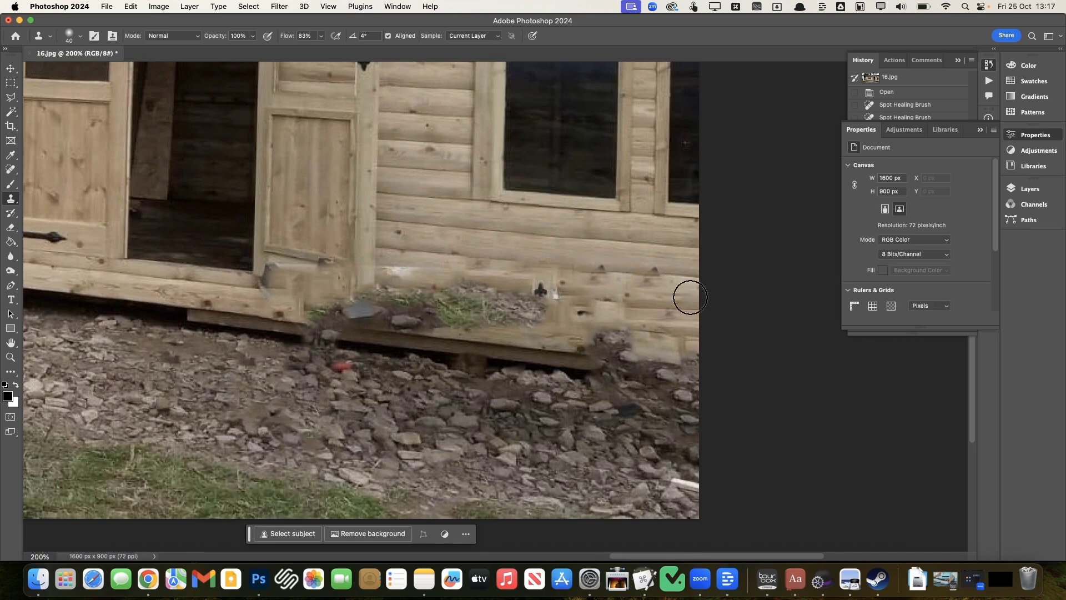
left_click_drag(566, 269, 542, 265)
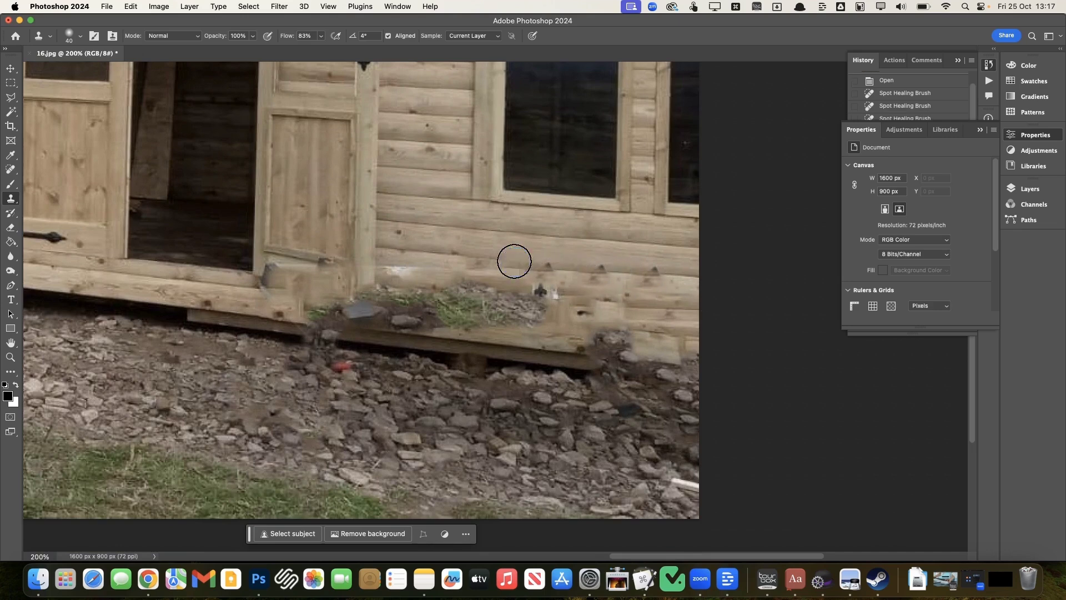
key("super+z")
key("super+z")
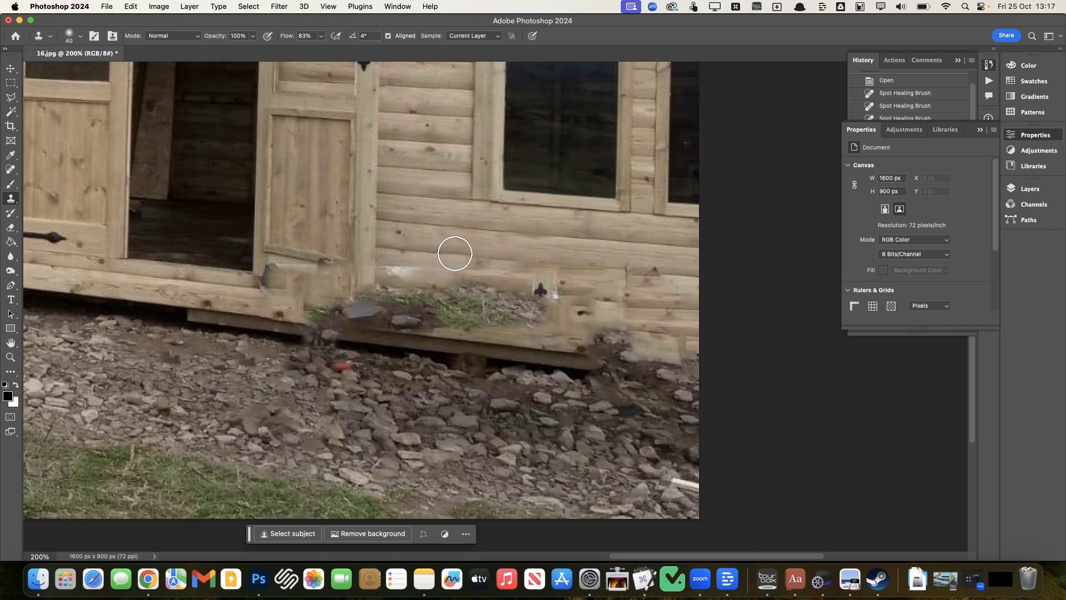
Clone clean cladding over the white mark, the knot and the black handle patch beneath the large window, out to the photo's edge.
left_click_drag(454, 255, 669, 272)
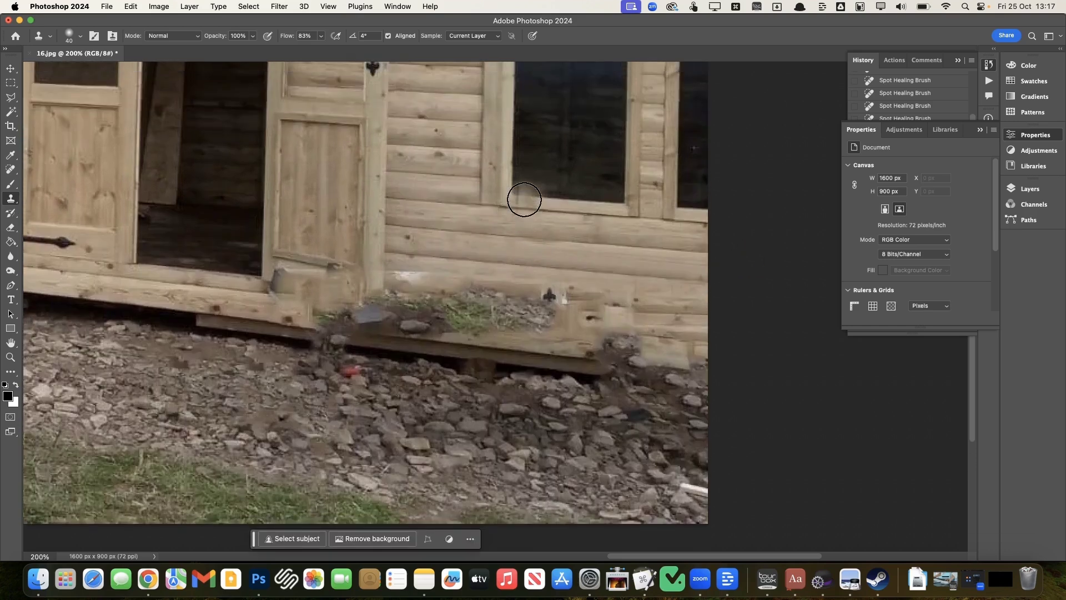
left_click(413, 227, "alt")
mouse_move(403, 273)
left_mouse_down()
mouse_move(425, 282)
mouse_move(405, 274)
mouse_move(697, 309)
left_mouse_up()
left_click(600, 241, "alt")
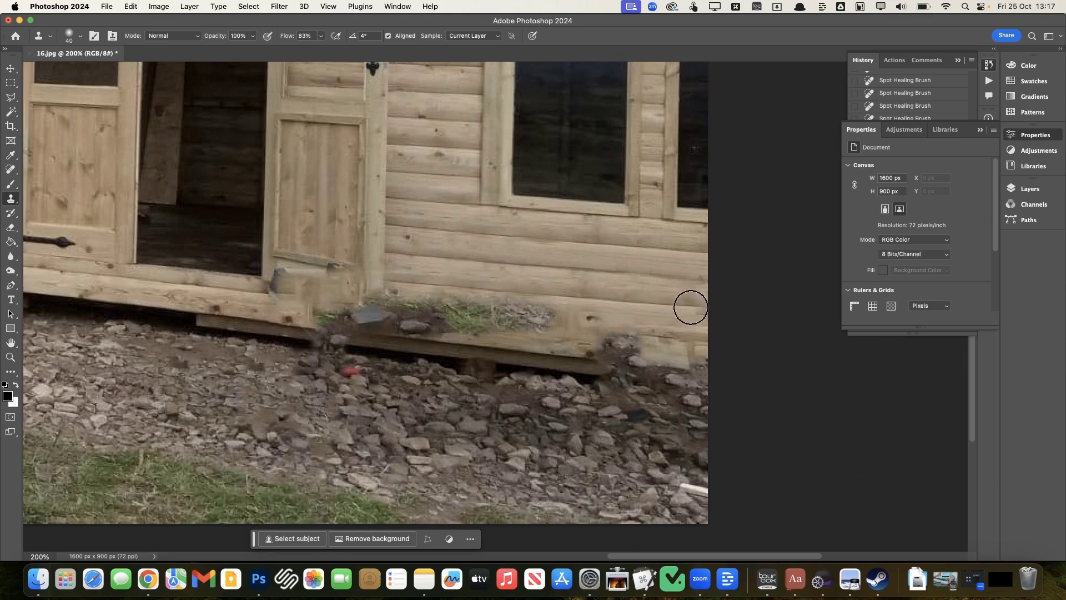
Clone timber boards over the grass and rubble patches along the wall's lowest courses, extending the base board to the photo's edge.
left_click(436, 260)
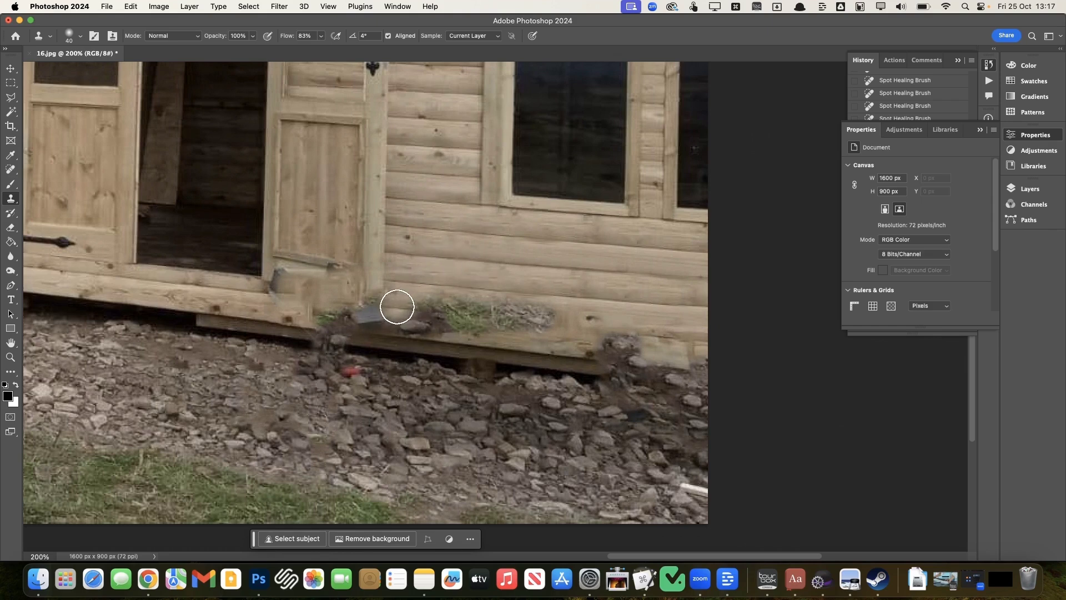
left_click_drag(394, 307, 657, 326)
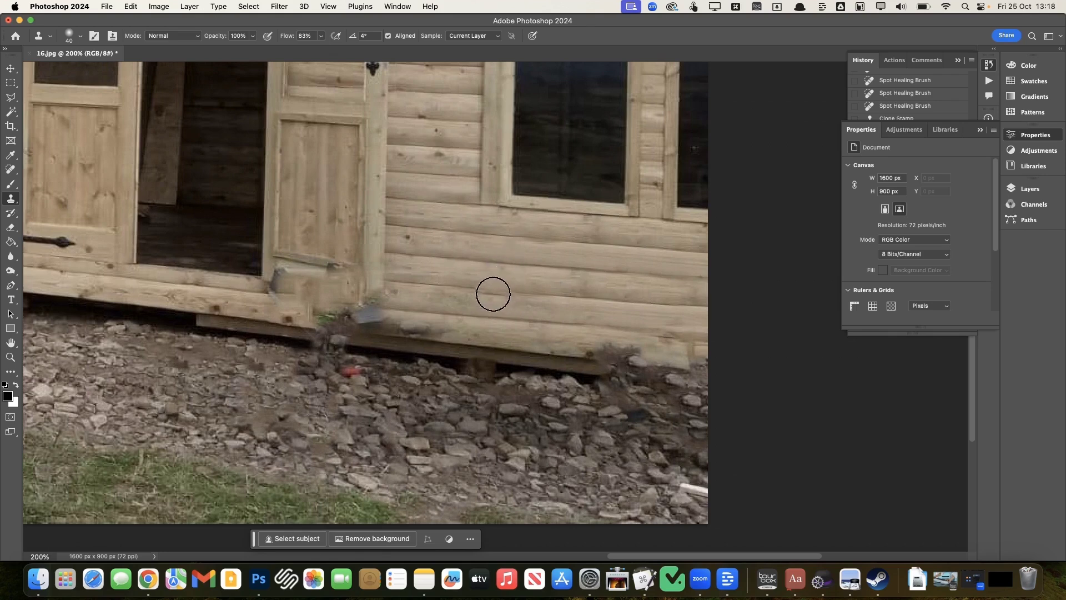
mouse_move(495, 289)
left_mouse_down()
mouse_move(476, 300)
mouse_move(416, 289)
left_mouse_up()
left_click(484, 317, "alt")
mouse_move(572, 321)
left_mouse_down()
mouse_move(705, 337)
mouse_move(611, 329)
mouse_move(611, 343)
mouse_move(590, 350)
mouse_move(617, 351)
mouse_move(582, 359)
mouse_move(708, 366)
mouse_move(660, 371)
mouse_move(723, 354)
left_mouse_up()
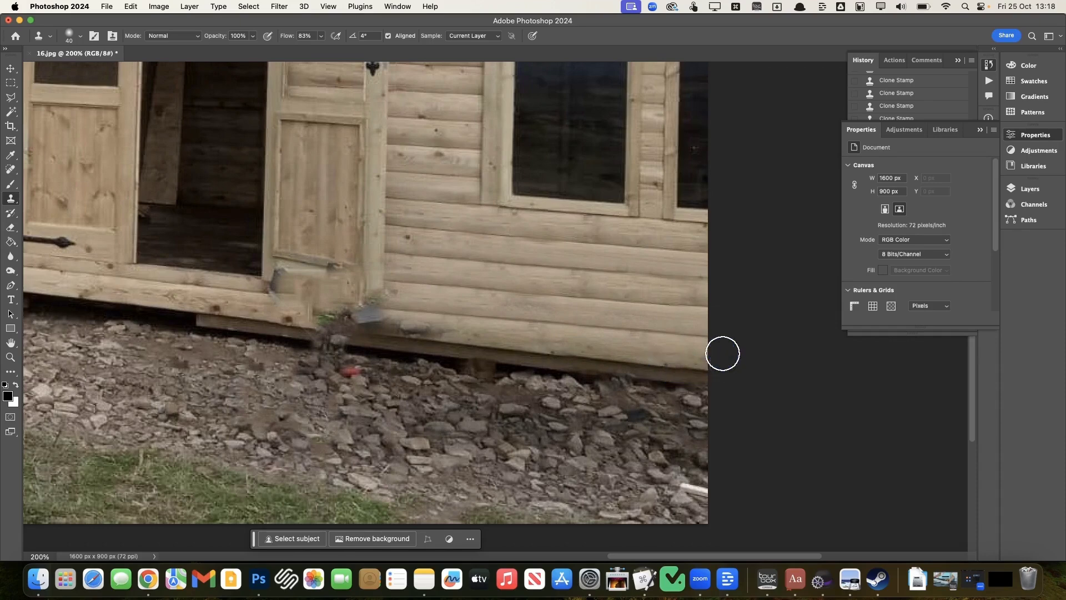
left_click(483, 346, "alt")
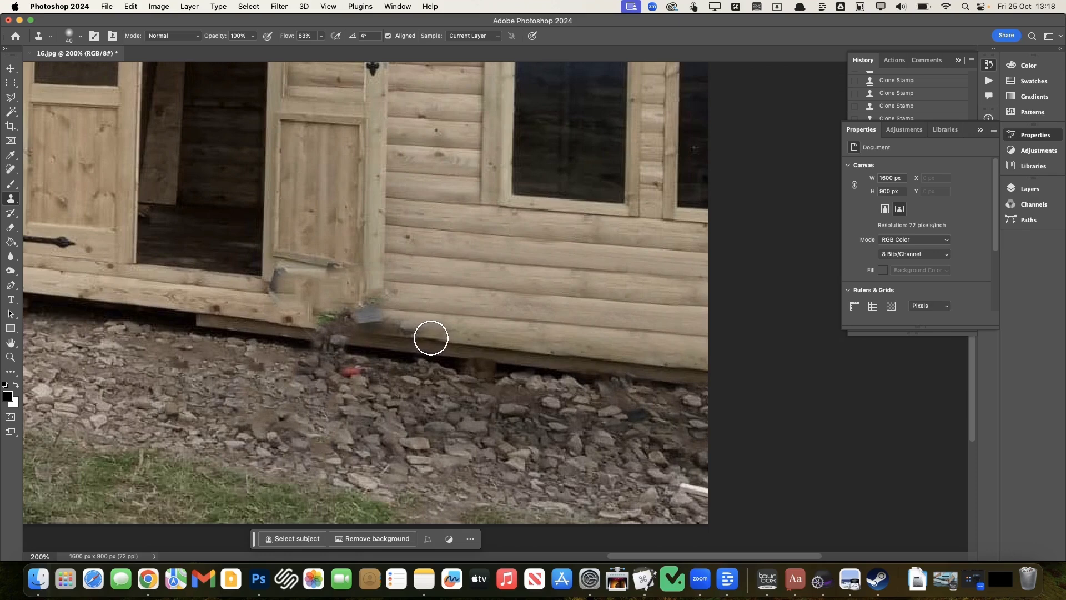
left_click_drag(423, 340, 389, 333)
Clone the open door's outer post down over the debris at its foot, refining its edge with a 7 px brush.
scroll(426, 307, "up", 3)
scroll(426, 307, "left", 2)
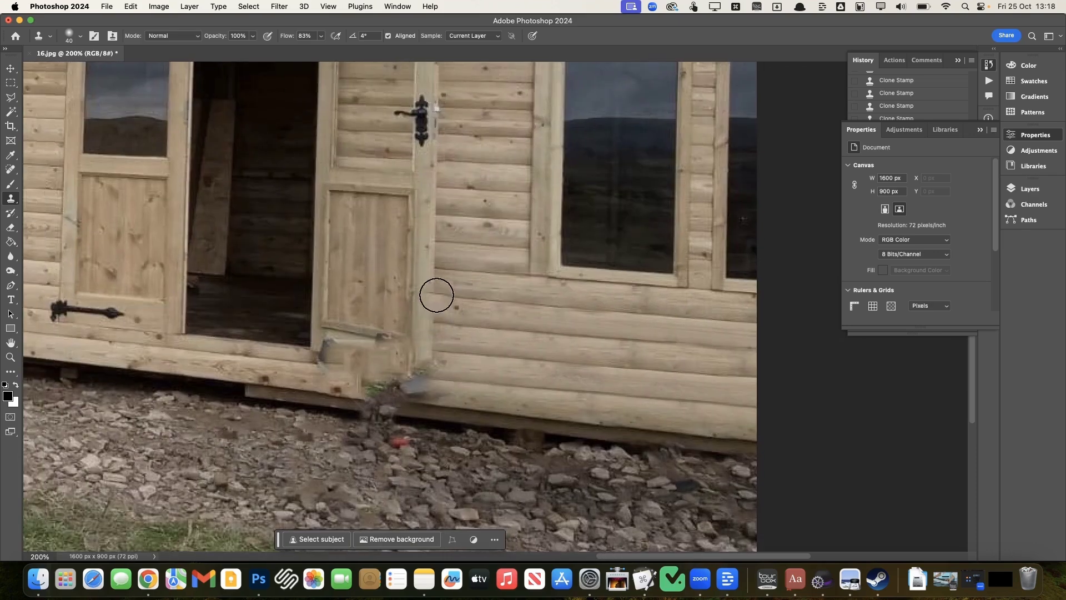
left_click(415, 290, "alt")
mouse_move(414, 364)
left_mouse_down()
mouse_move(419, 374)
mouse_move(417, 359)
left_mouse_up()
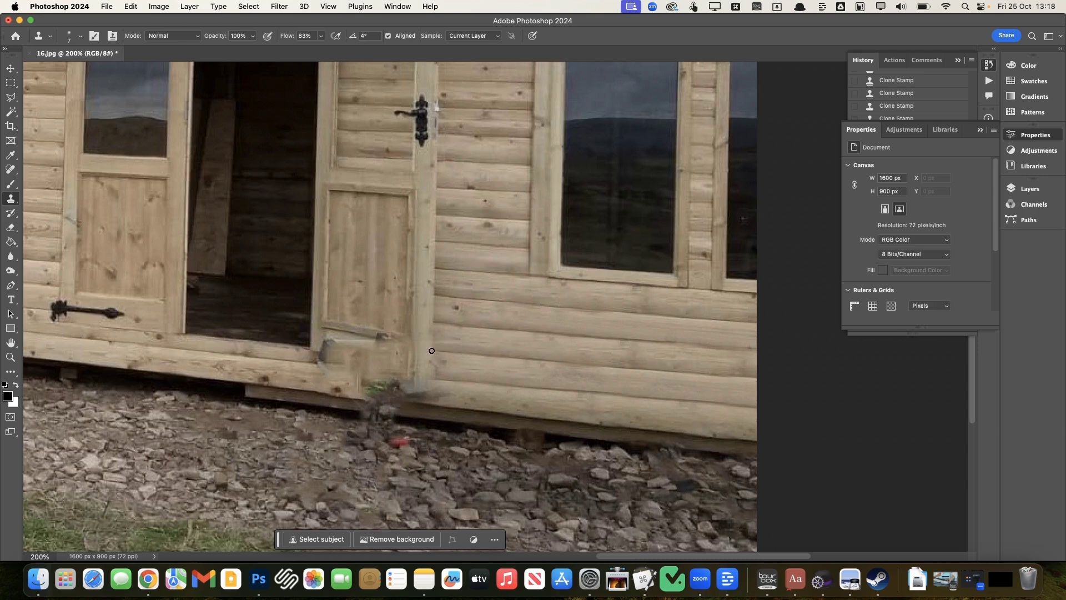
mouse_move(432, 360)
left_mouse_down()
mouse_move(433, 373)
mouse_move(431, 350)
left_mouse_up()
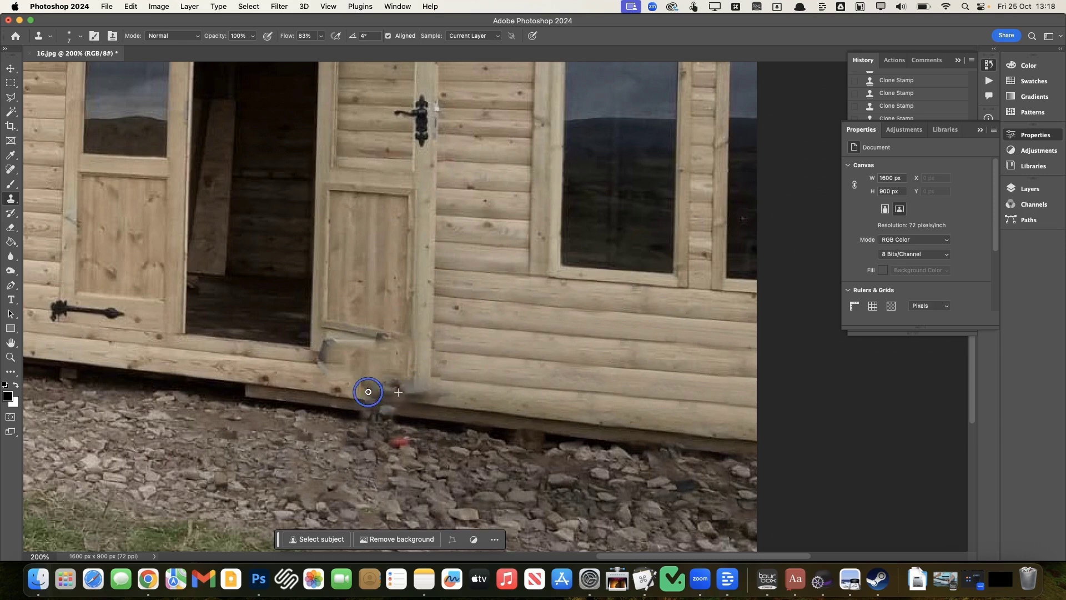
scroll(354, 408, "left", 5)
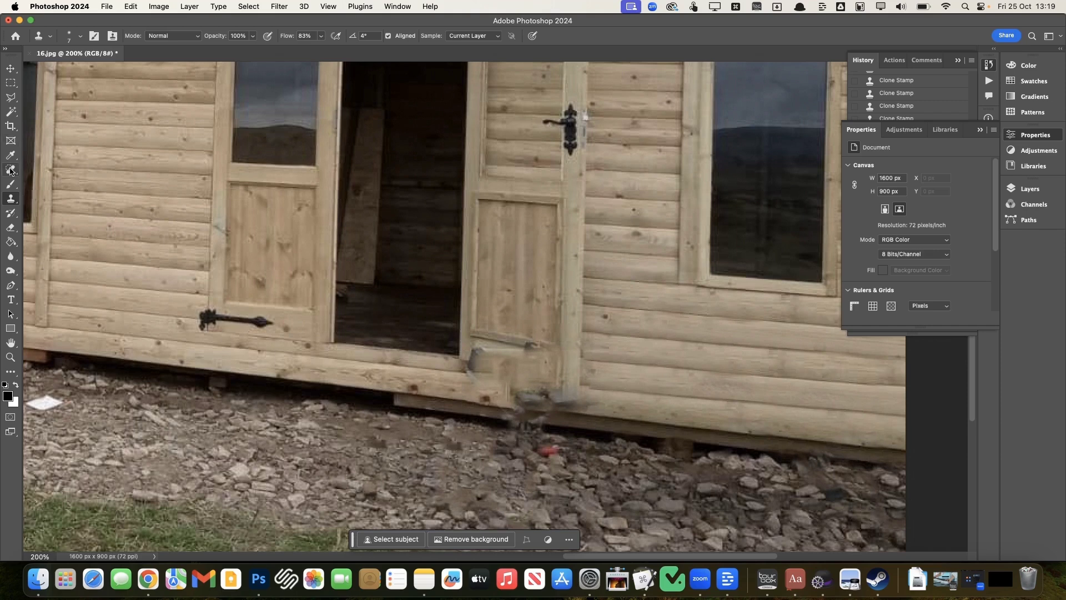
left_click(11, 97)
left_click(459, 357)
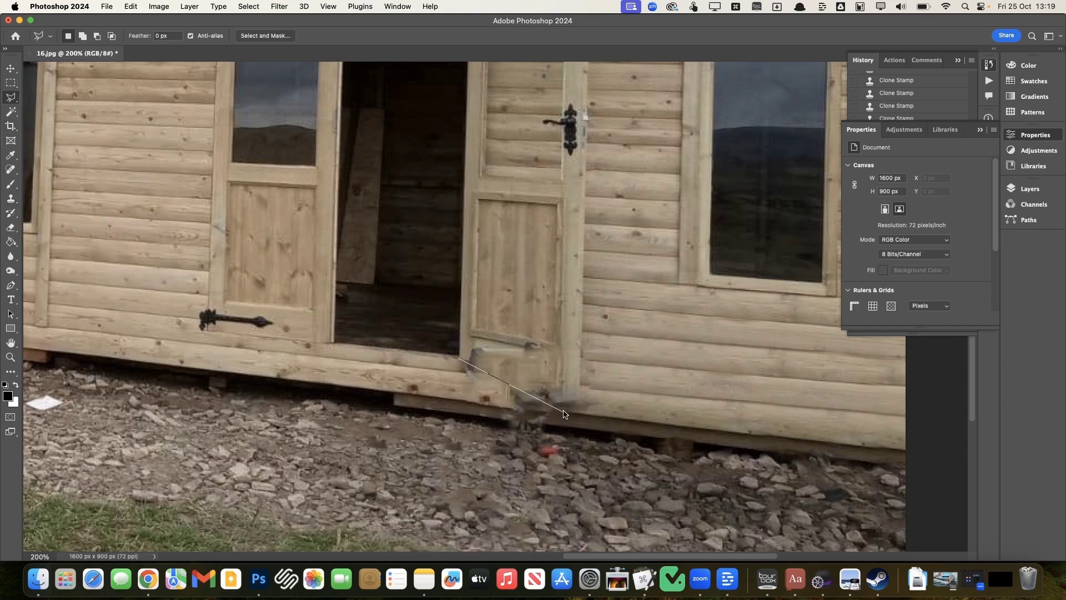
left_click(565, 353)
left_click(469, 337)
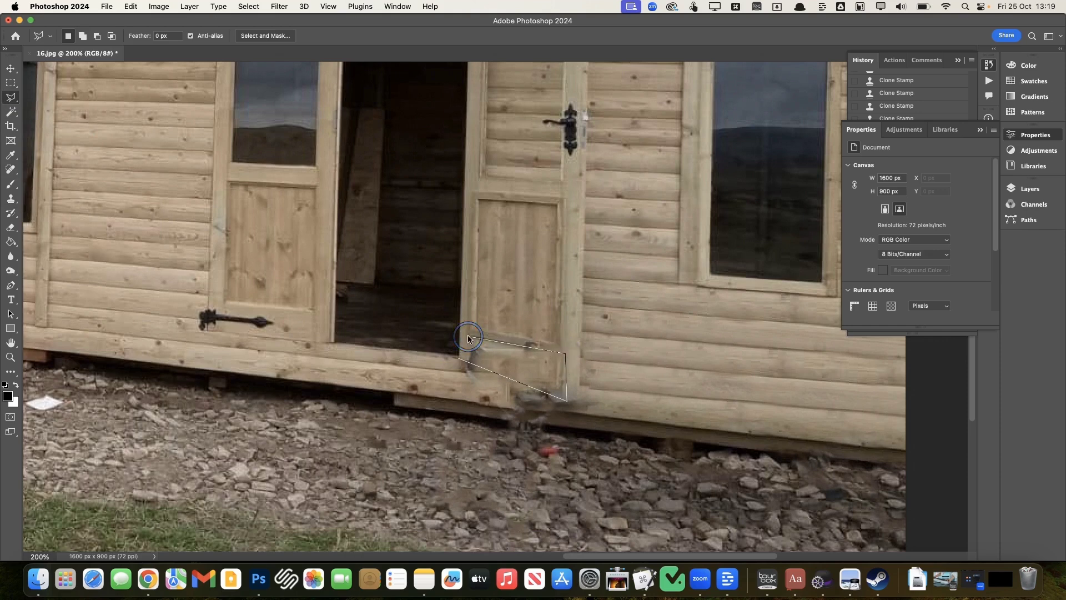
scroll(458, 360, "left", 3)
scroll(458, 360, "up", 1)
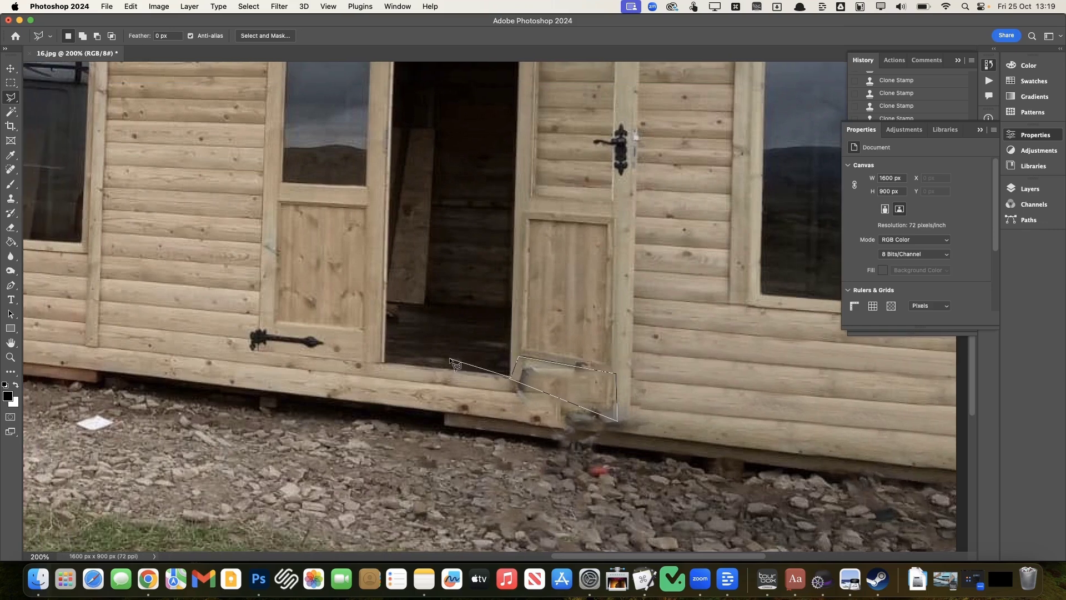
scroll(453, 363, "up", 1)
left_click(511, 378)
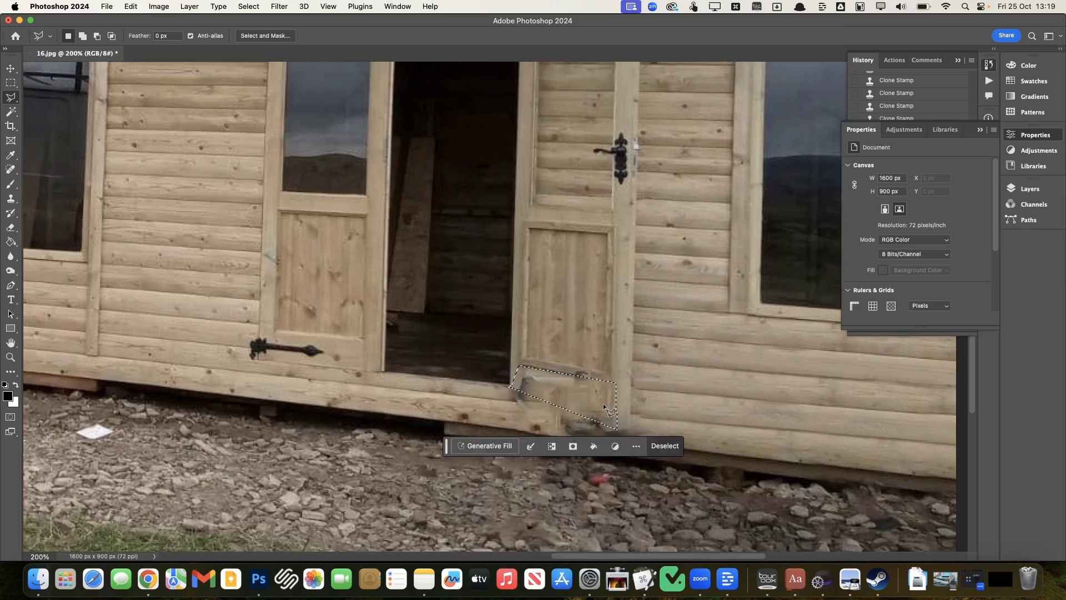
scroll(624, 398, "down", 3)
scroll(625, 398, "right", 3)
scroll(628, 418, "up", 4)
scroll(629, 418, "left", 2)
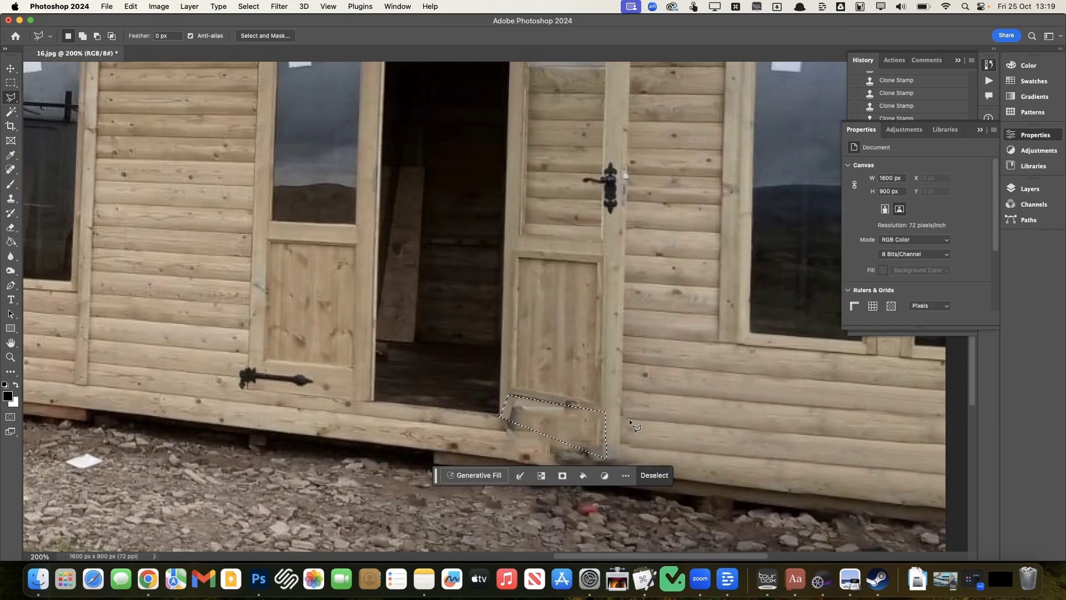
scroll(629, 419, "down", 2)
scroll(628, 419, "right", 1)
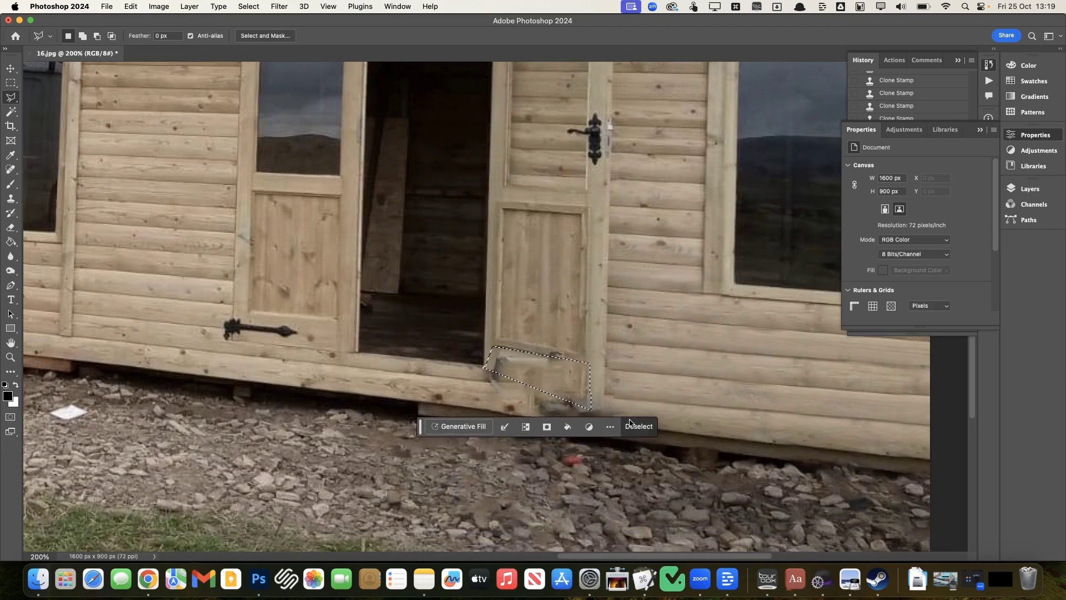
Outline the damaged base below the open door and the adjoining lower cladding beneath the large window with the Polygonal Lasso.
left_click(606, 388)
left_click(583, 393)
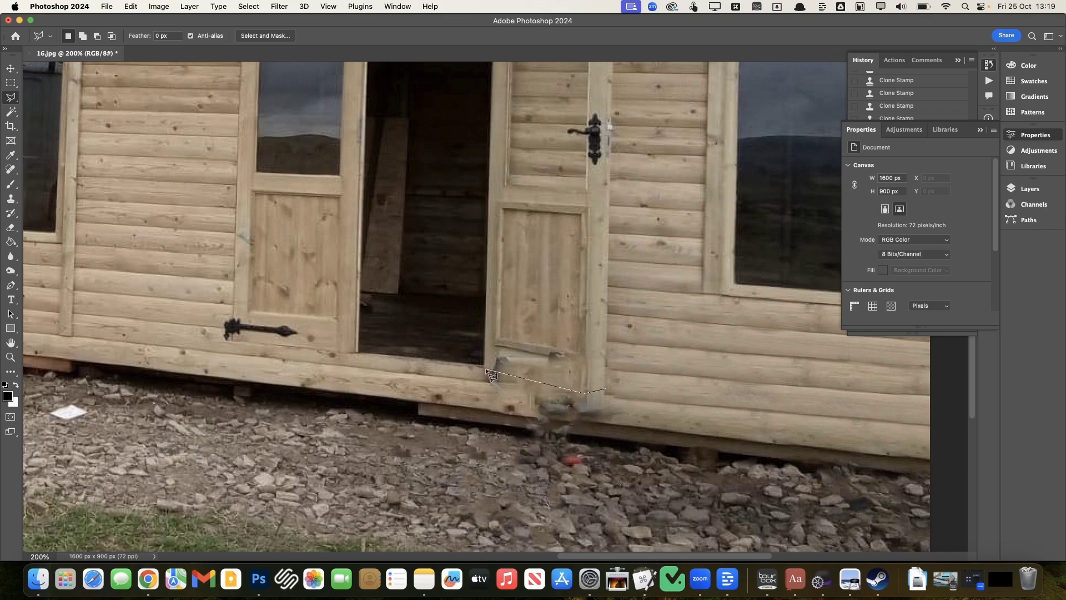
left_click(484, 407)
left_click(714, 437)
left_click(850, 449)
left_click(834, 325)
left_click(623, 305)
left_click(606, 389)
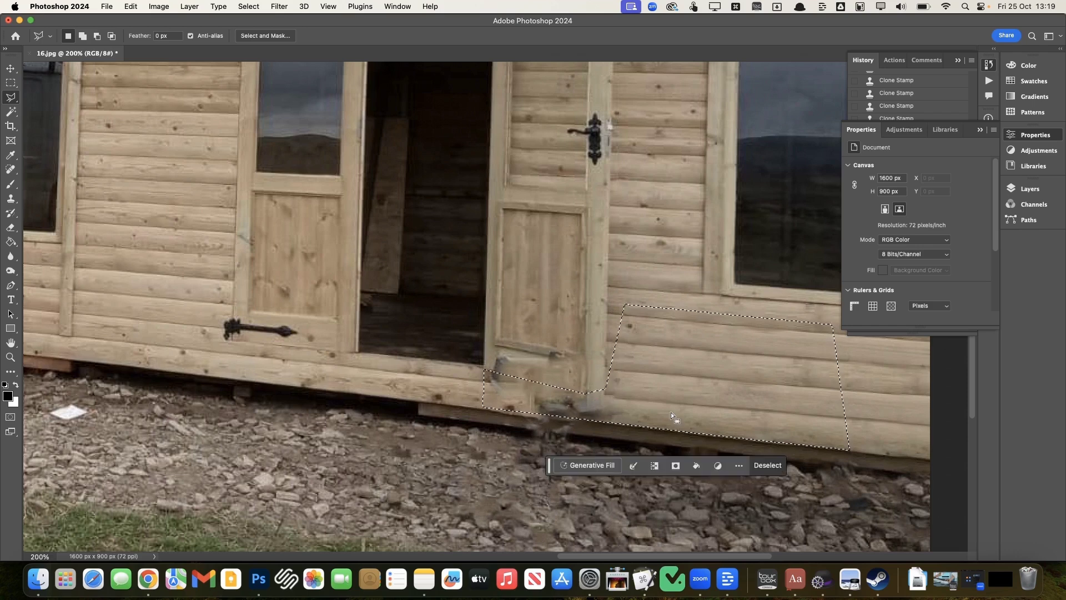
Clone clean base boards over the selected damage below the open door at 35 px, deselect, and blend the join at 15 px.
key("s")
key("l")
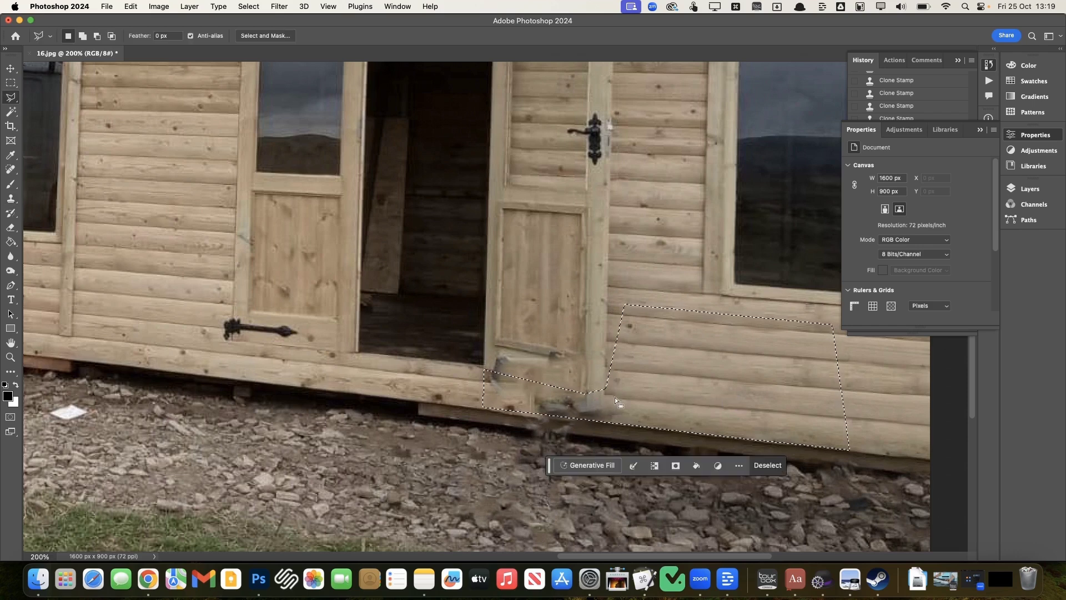
key("s")
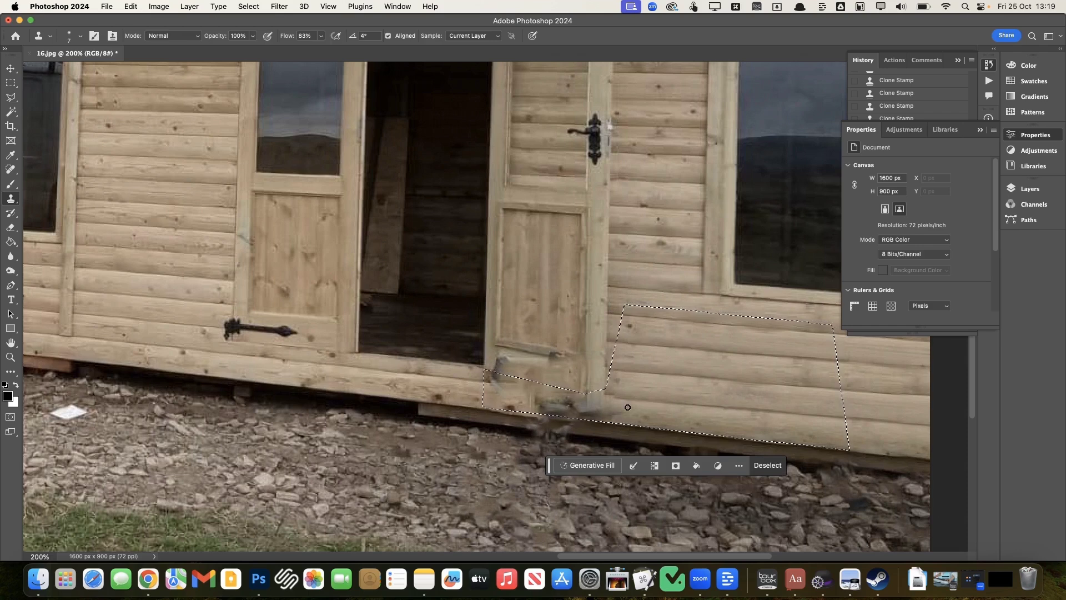
key("bracketright")
key("bracketright")
key("bracketright")
key("bracketright")
key("bracketright")
key("bracketright")
key("bracketright")
key("bracketright")
mouse_move(609, 400)
left_mouse_down()
mouse_move(488, 381)
mouse_move(523, 409)
mouse_move(564, 415)
left_mouse_up()
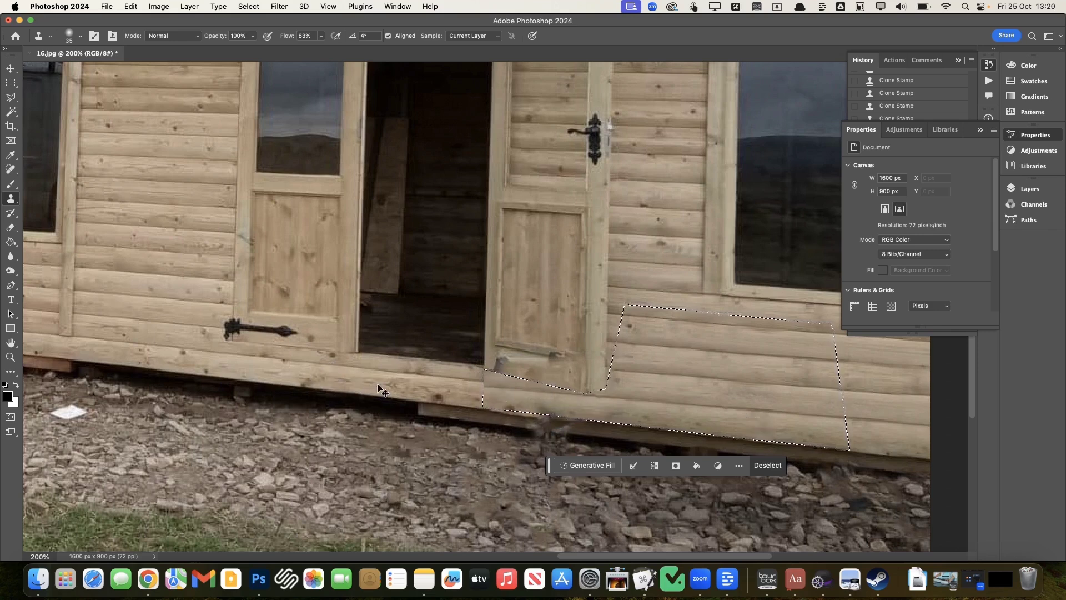
key("cmd+d")
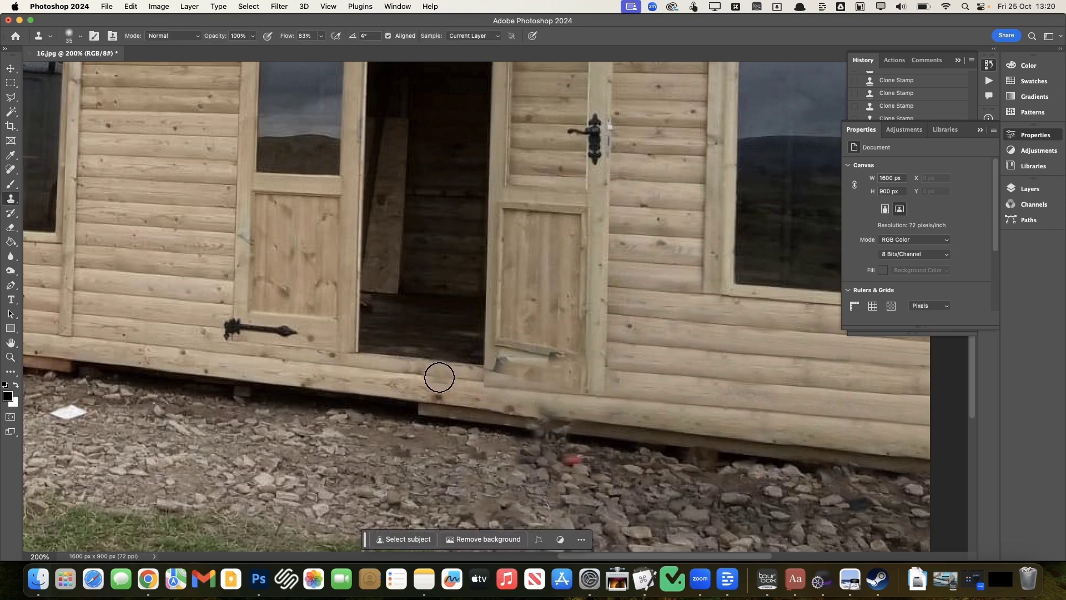
key("bracketleft")
key("bracketleft")
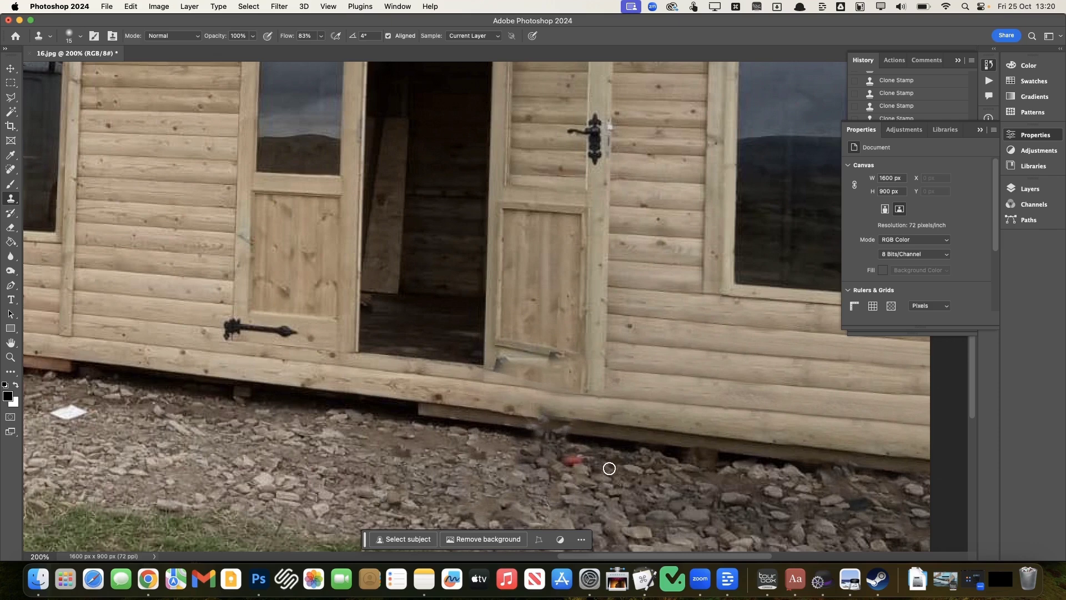
Select the open door's bottom rail with the Polygonal Lasso, clone clean timber over its marks at 15 px, and deselect.
key("l")
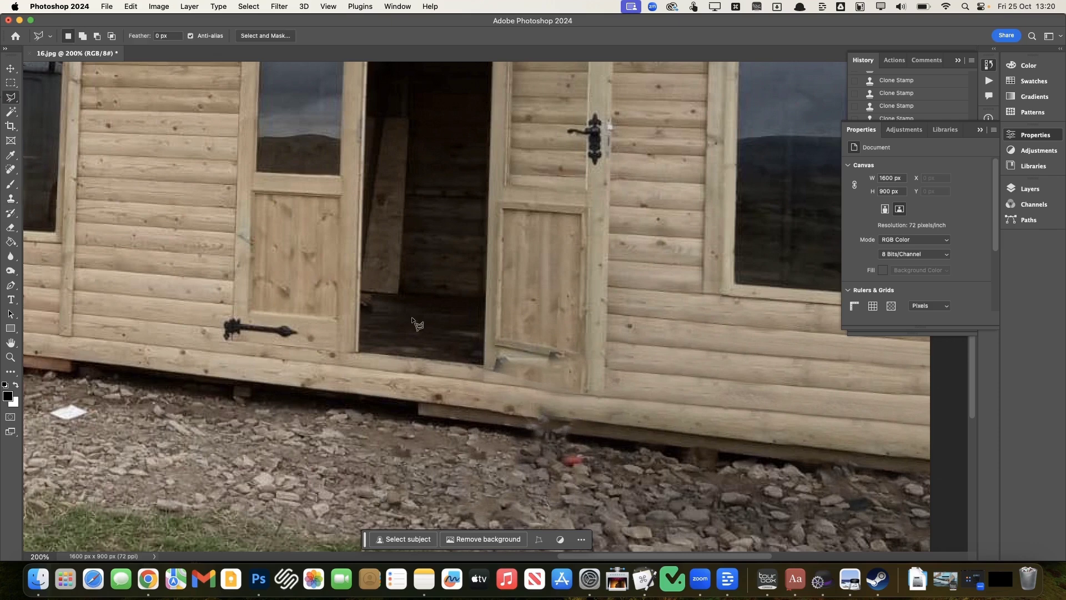
left_click(483, 365)
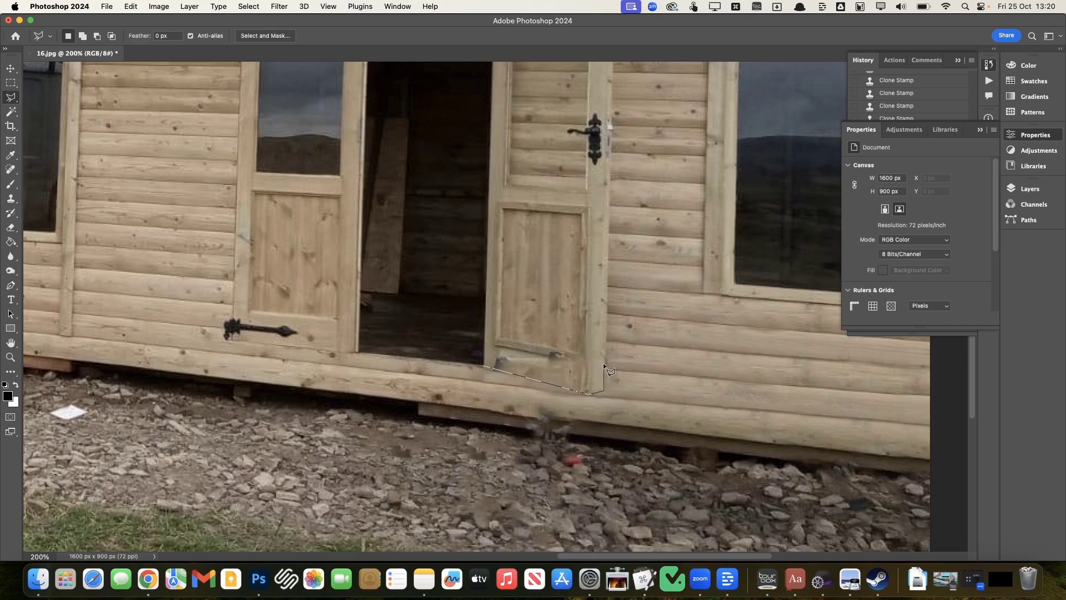
left_click(544, 359)
left_click(485, 365)
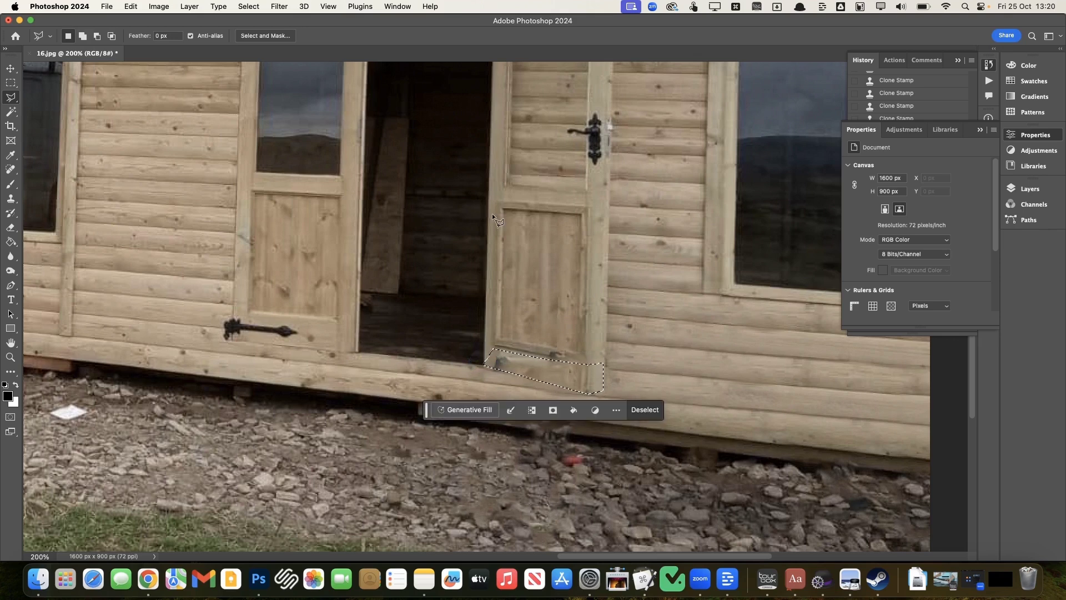
key("s")
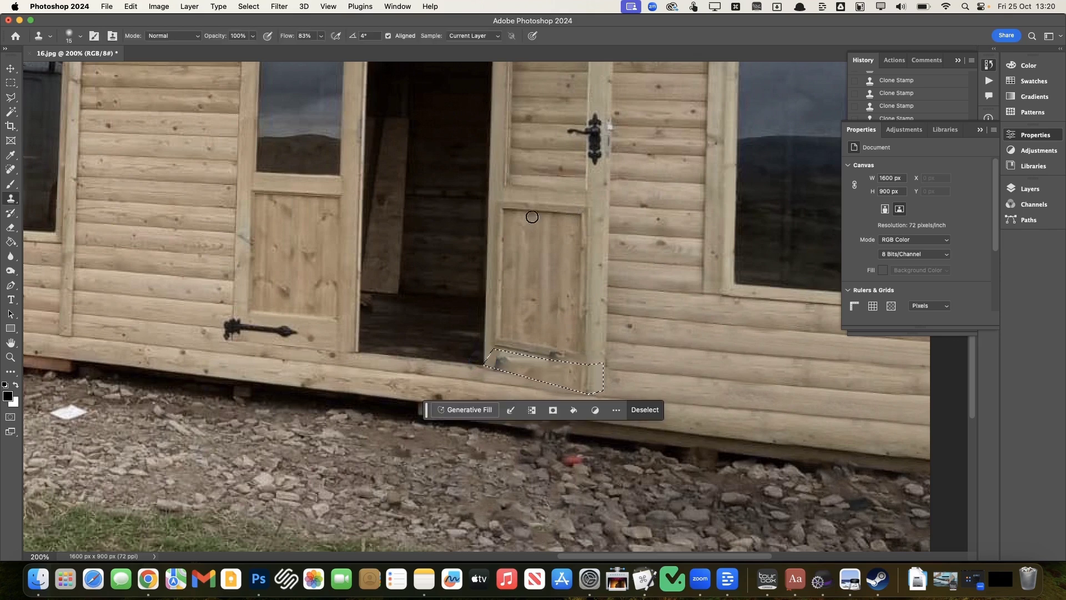
mouse_move(548, 370)
left_mouse_down()
mouse_move(500, 357)
mouse_move(519, 359)
mouse_move(502, 377)
mouse_move(581, 373)
left_mouse_up()
left_click(530, 196, "alt")
key("super+minus")
key("super+minus")
key("super+d")
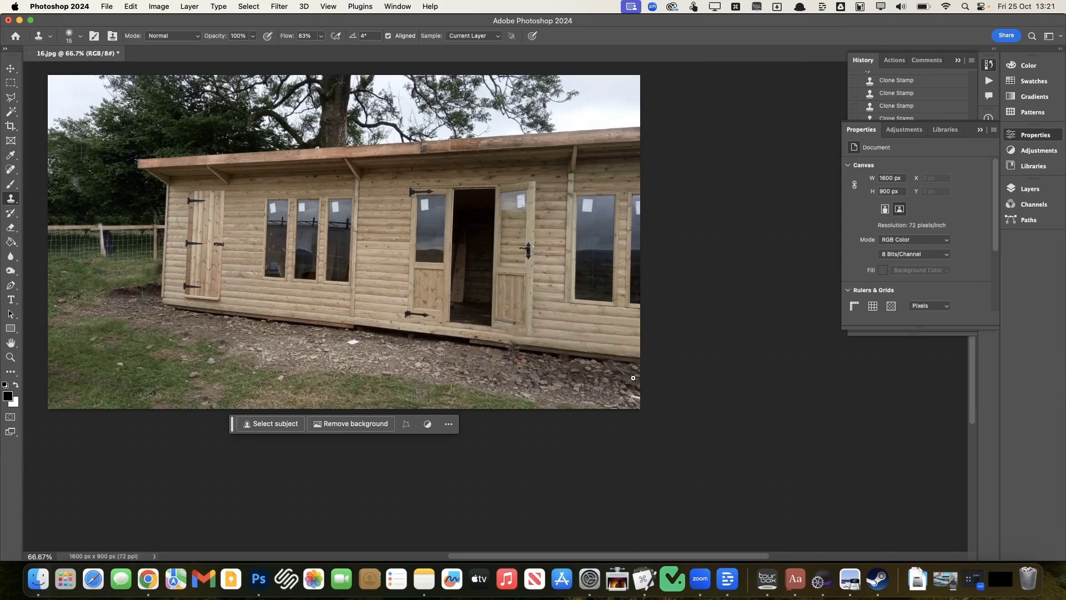
Outline the whole ground area in front of the building, up to the wall's base, with the Polygonal Lasso.
key("j")
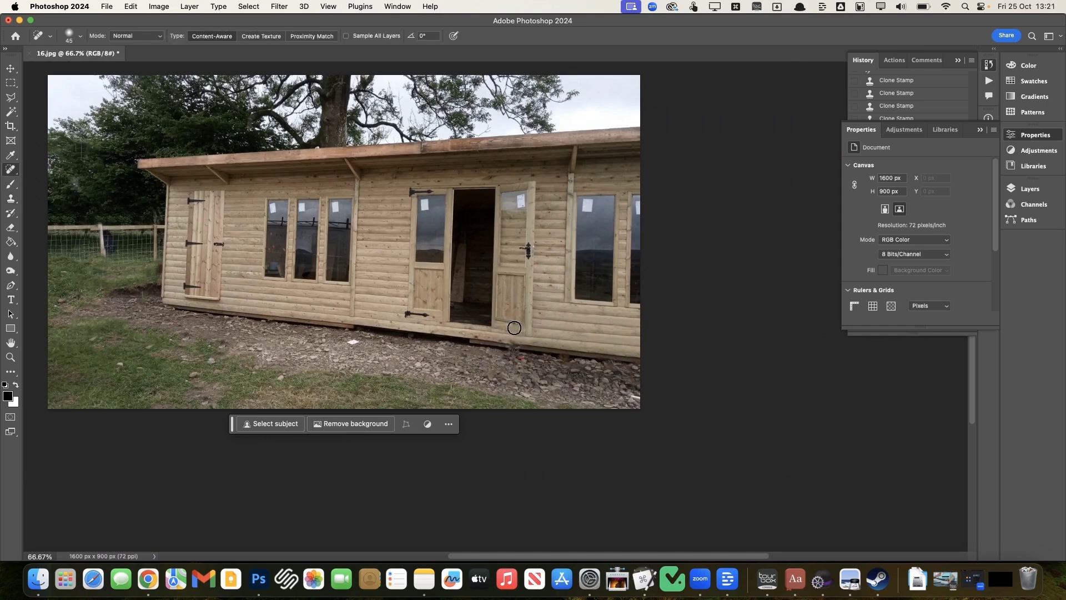
scroll(369, 326, "left", 5)
scroll(369, 326, "up", 3)
scroll(370, 329, "up", 1)
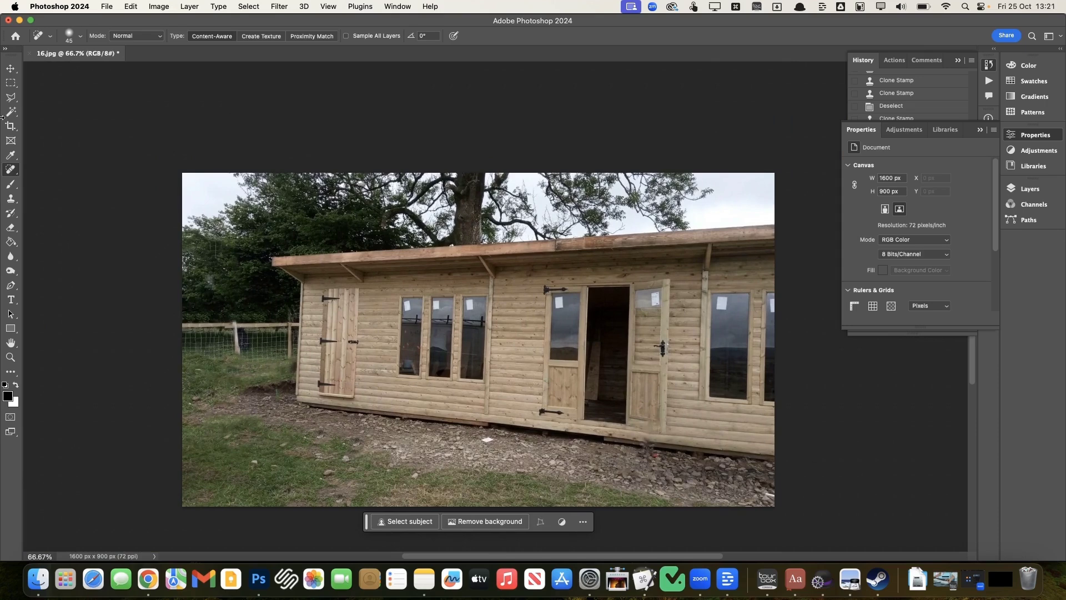
left_click(10, 98)
left_click(158, 383)
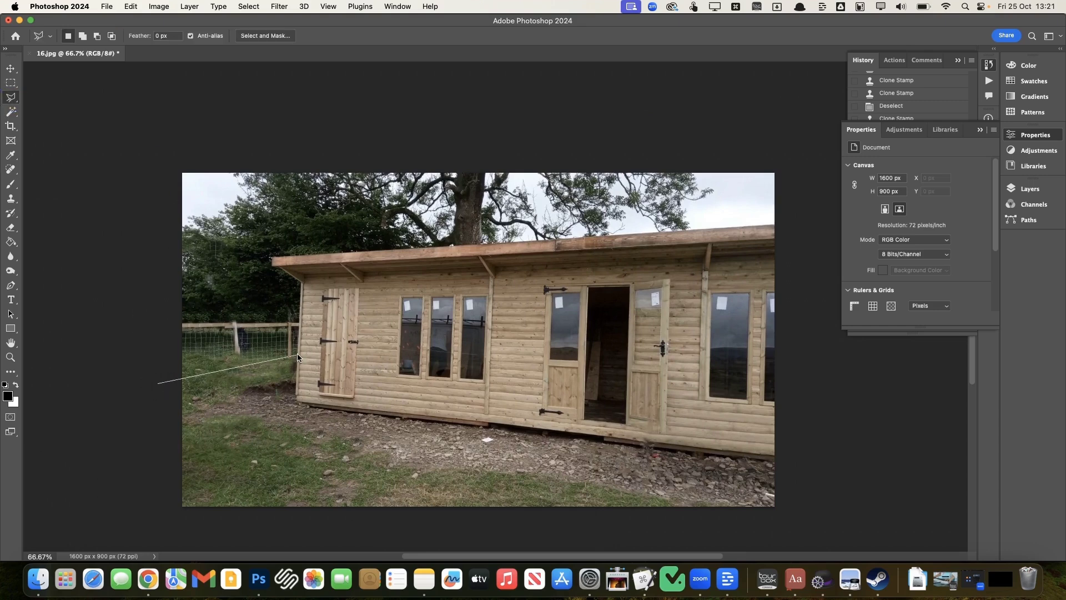
left_click(298, 402)
left_click(802, 458)
left_click(822, 541)
left_click(158, 435)
left_click(245, 225)
Run Generative Fill on the selected ground with the prompt "lawn".
left_click(457, 452)
type("lawn")
key("Return")
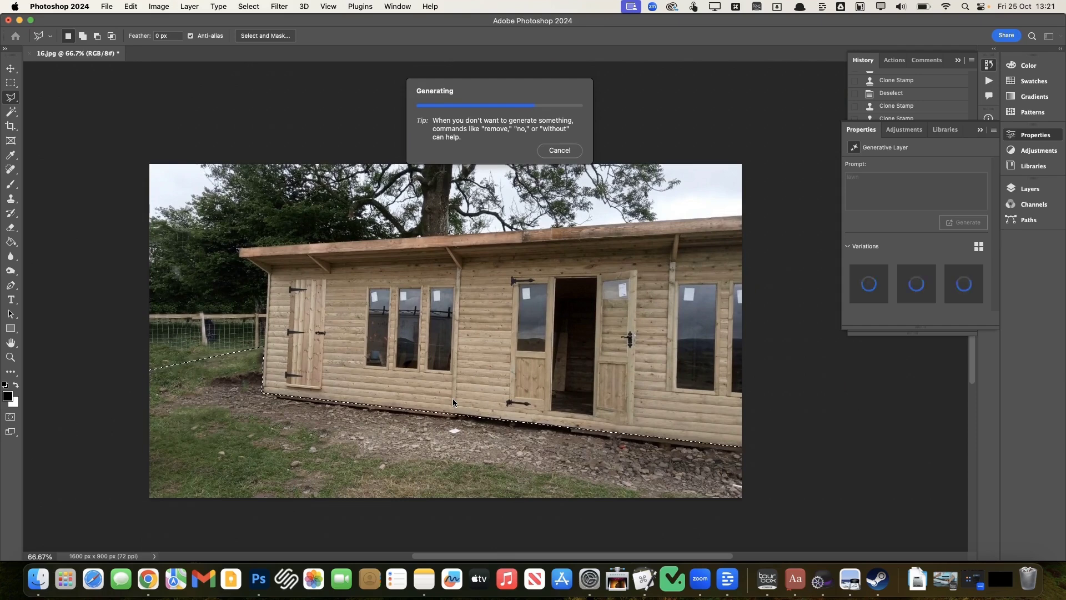
Choose the third generated lawn variation and flatten the image.
left_click(915, 284)
left_click(944, 282)
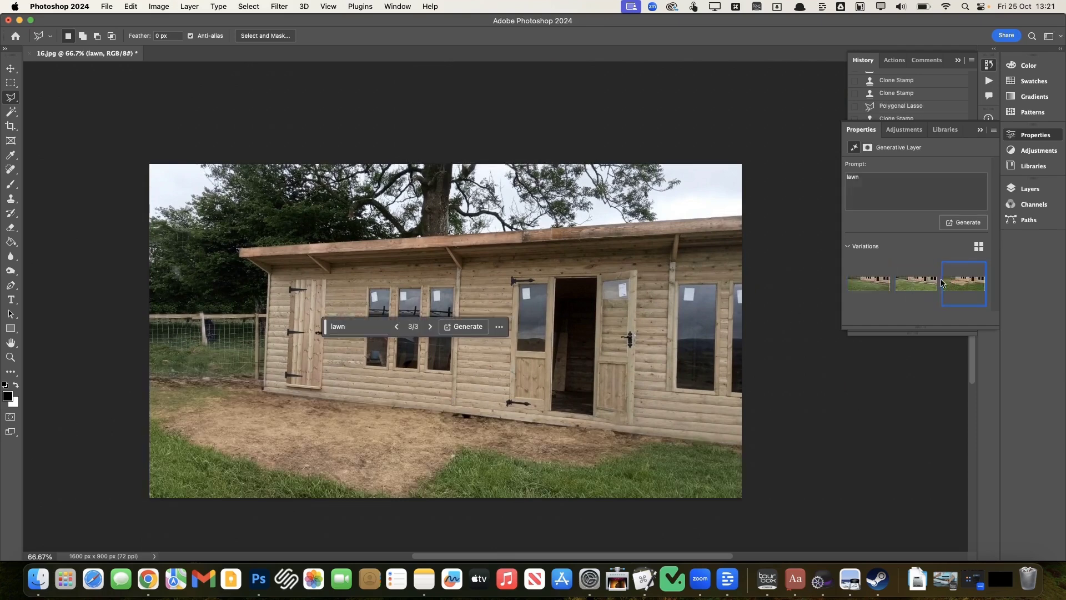
left_click(900, 180)
left_click(189, 6)
left_click(222, 471)
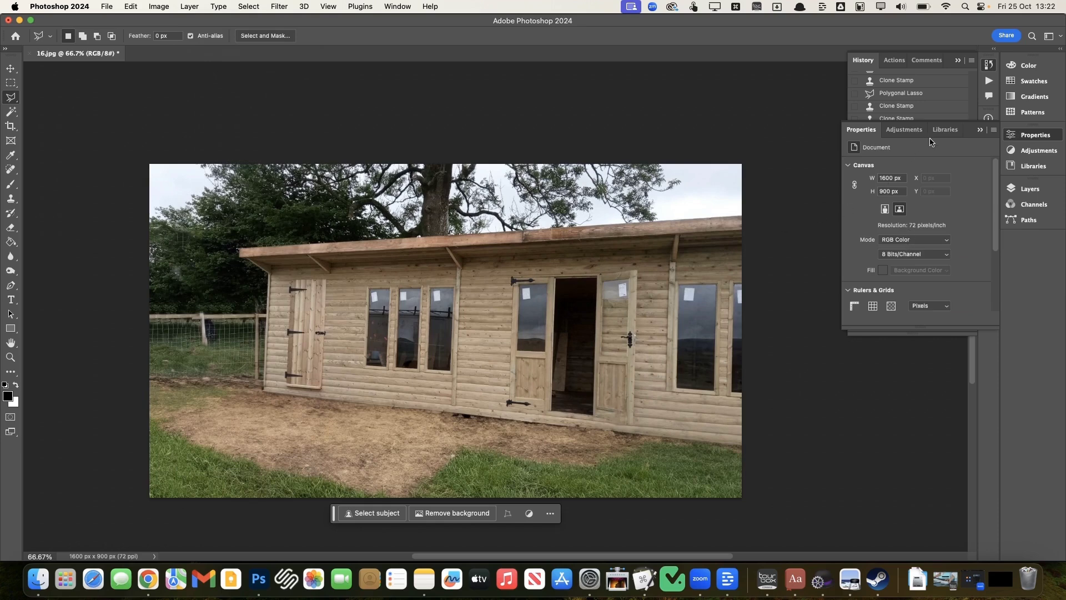
Outline the ground in front of the building and the lower part of the fence area beside it with the Polygonal Lasso.
left_click(142, 361)
left_click(264, 345)
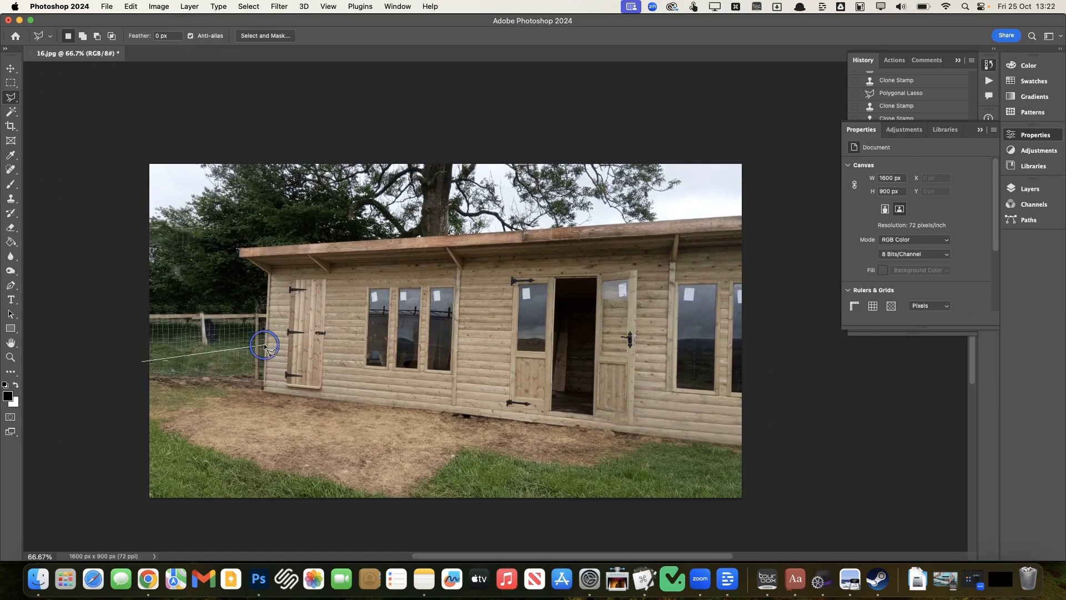
left_click(262, 387)
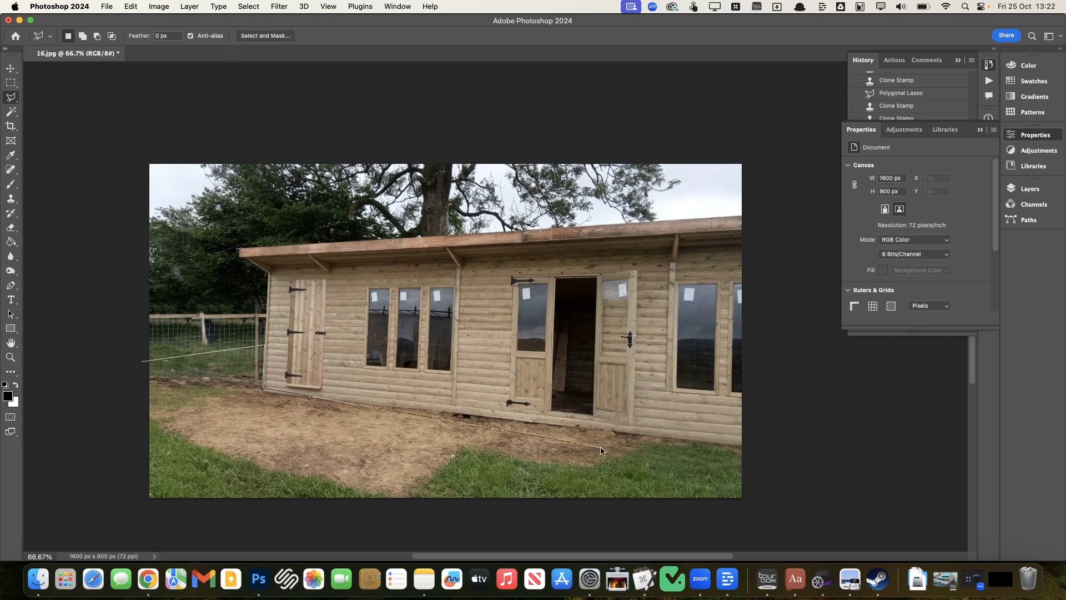
left_click(792, 454)
left_click(788, 511)
scroll(611, 522, "down", 10)
scroll(610, 522, "left", 12)
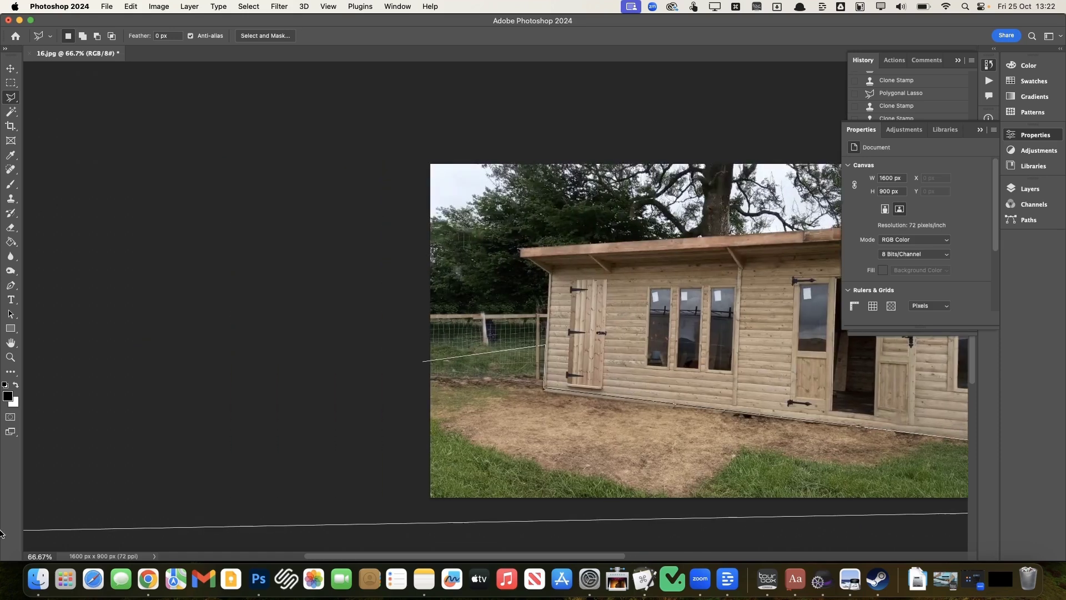
left_click(418, 346)
scroll(419, 348, "up", 5)
scroll(419, 347, "right", 5)
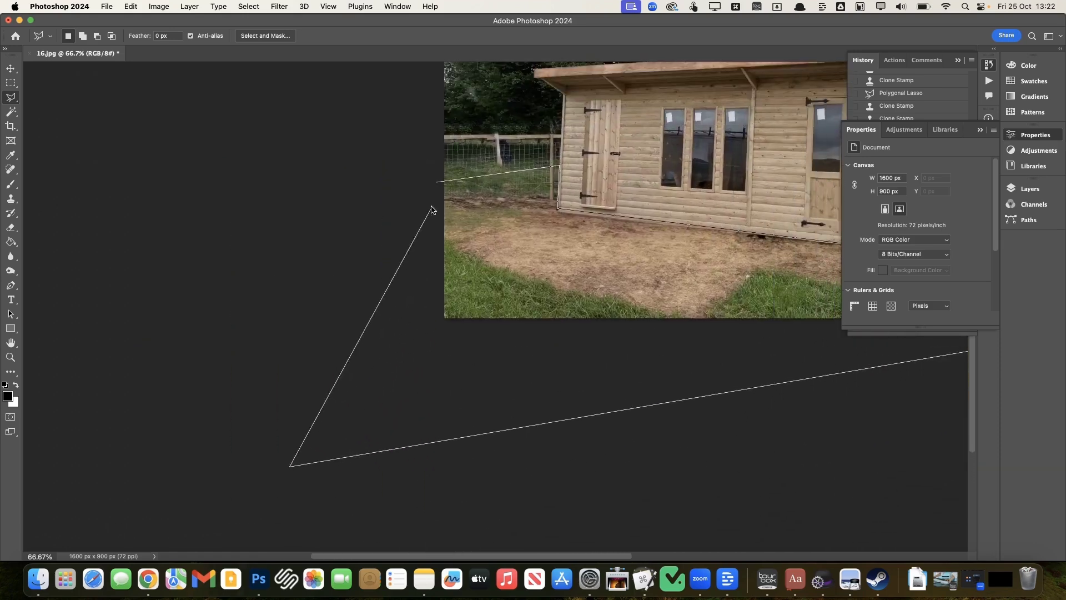
left_click(436, 184)
scroll(442, 201, "up", 4)
scroll(442, 201, "left", 7)
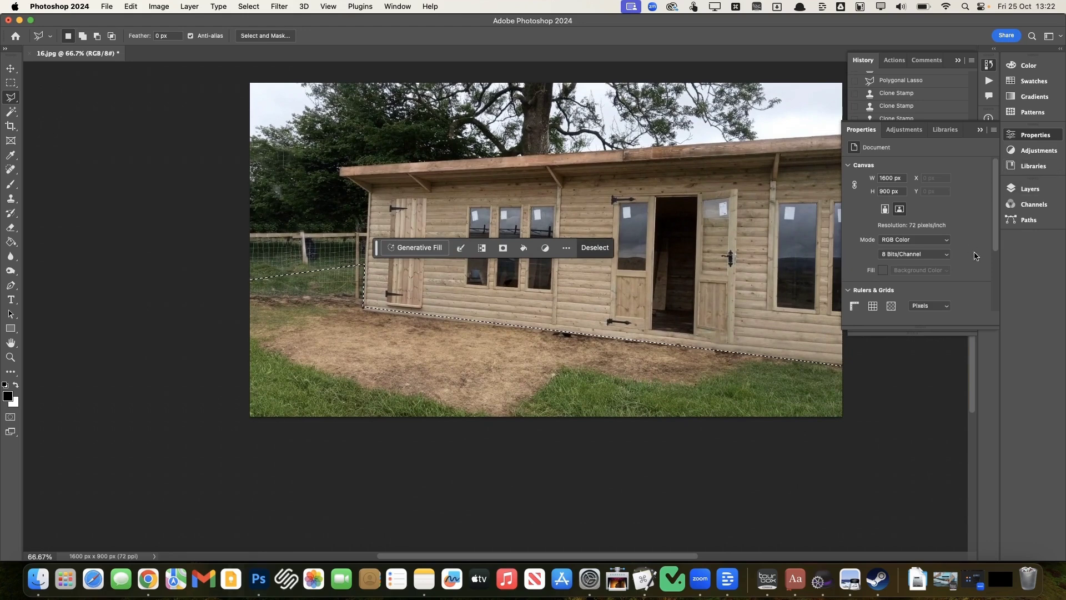
Run Generative Fill on the selected ground with the prompt "grass" and compare the generated variations.
left_click(423, 247)
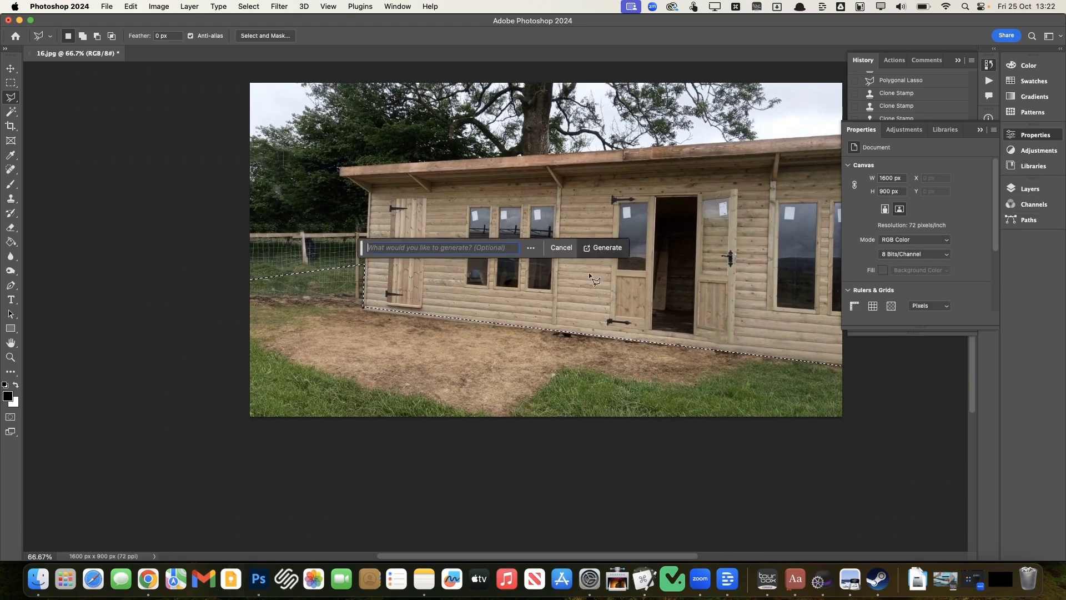
type("grass")
key("Return")
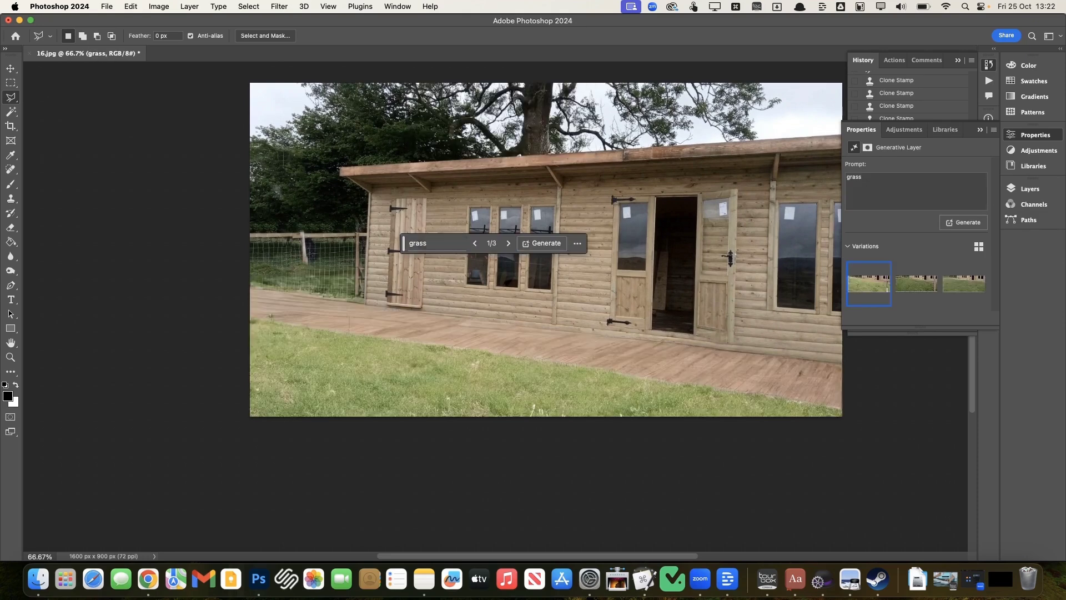
left_click(900, 274)
left_click(964, 283)
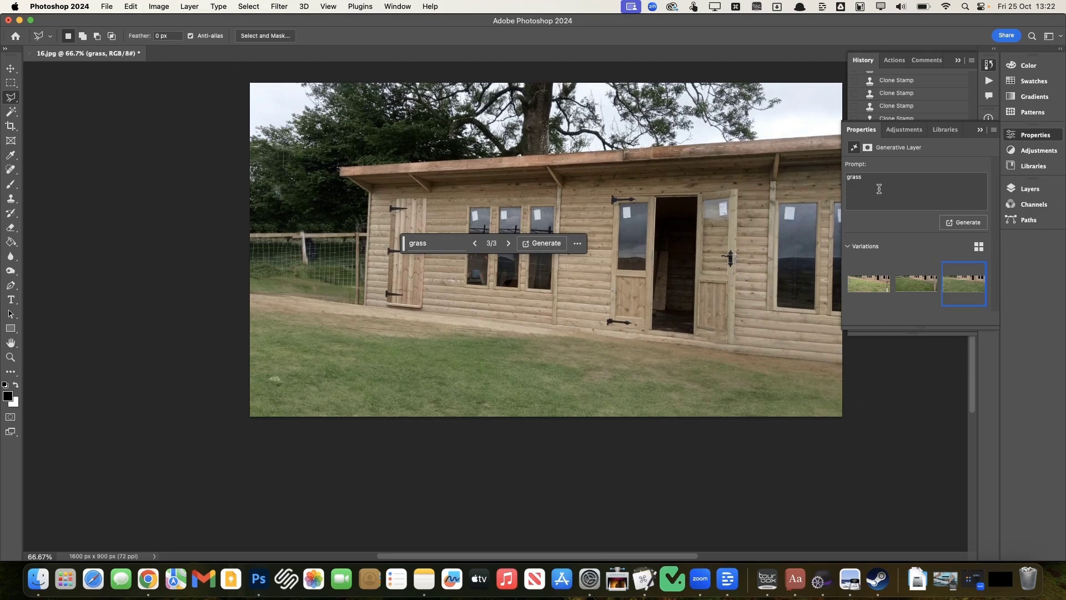
Generate another set of grass variations, choose the second one, and flatten the image.
left_click(965, 223)
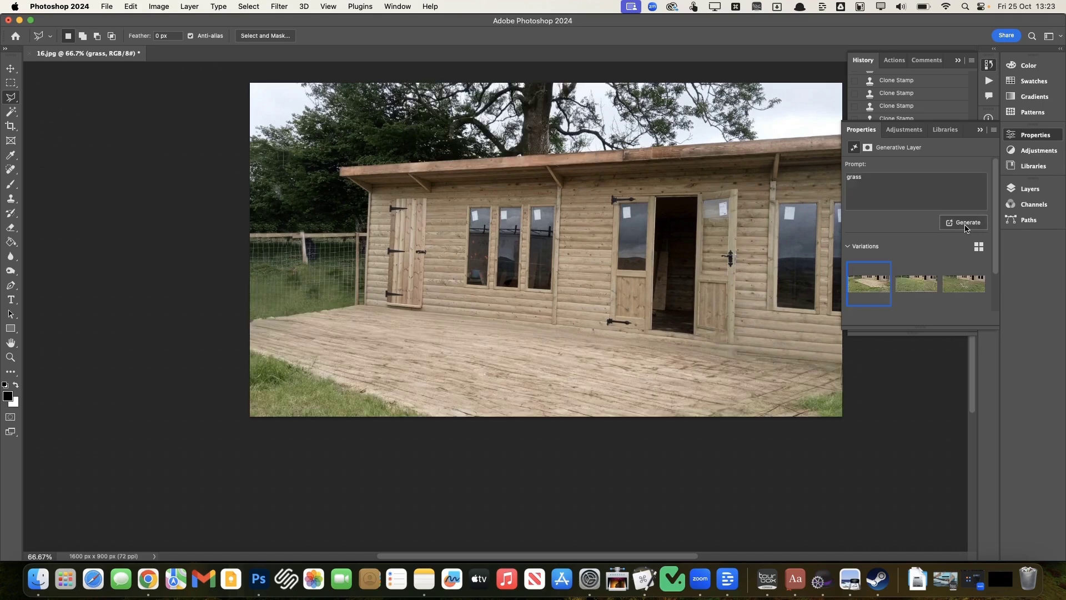
left_click(929, 282)
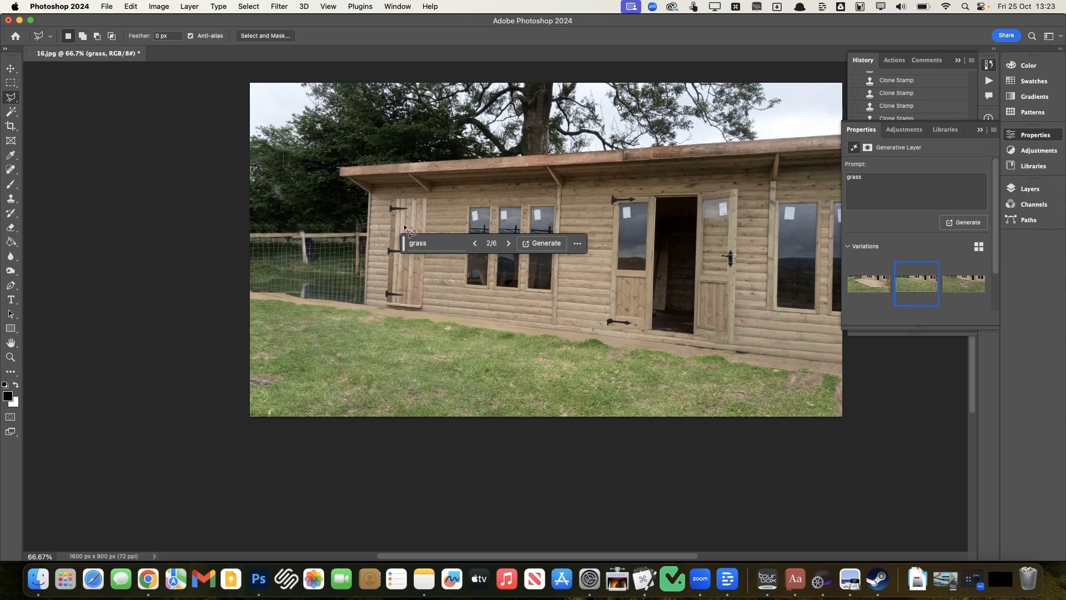
left_click(194, 8)
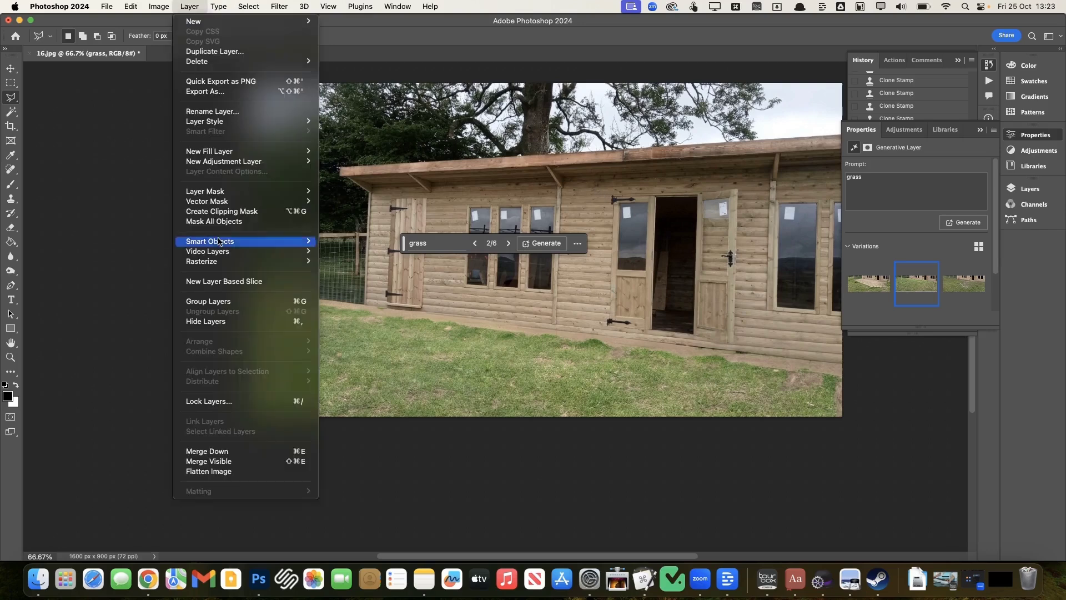
left_click(233, 470)
Outline the wire fence and the background beside the building's end wall with the Polygonal Lasso.
left_click(240, 336)
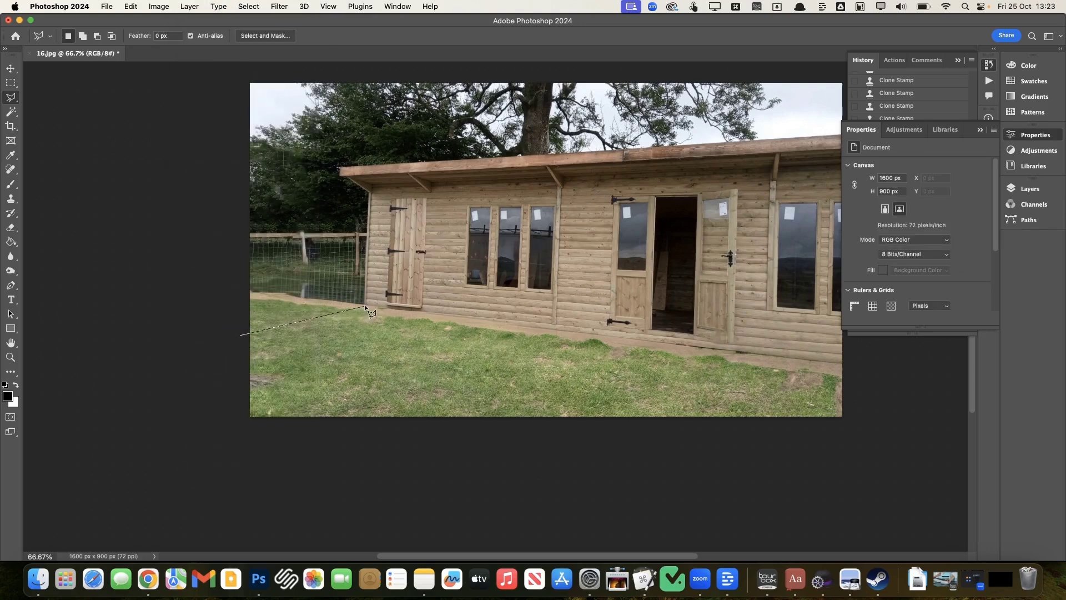
left_click(365, 304)
left_click(367, 194)
left_click(244, 154)
left_click(143, 233)
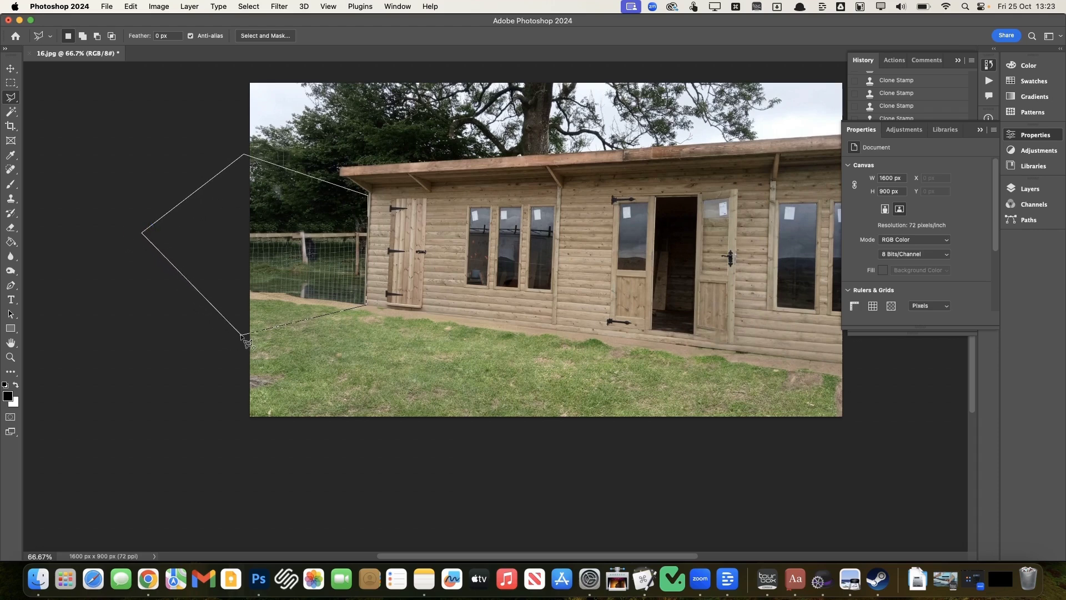
left_click(239, 335)
Run Generative Fill on the fence area with the prompt "wooden fence" and choose the first variation, the green hedge.
left_click(192, 351)
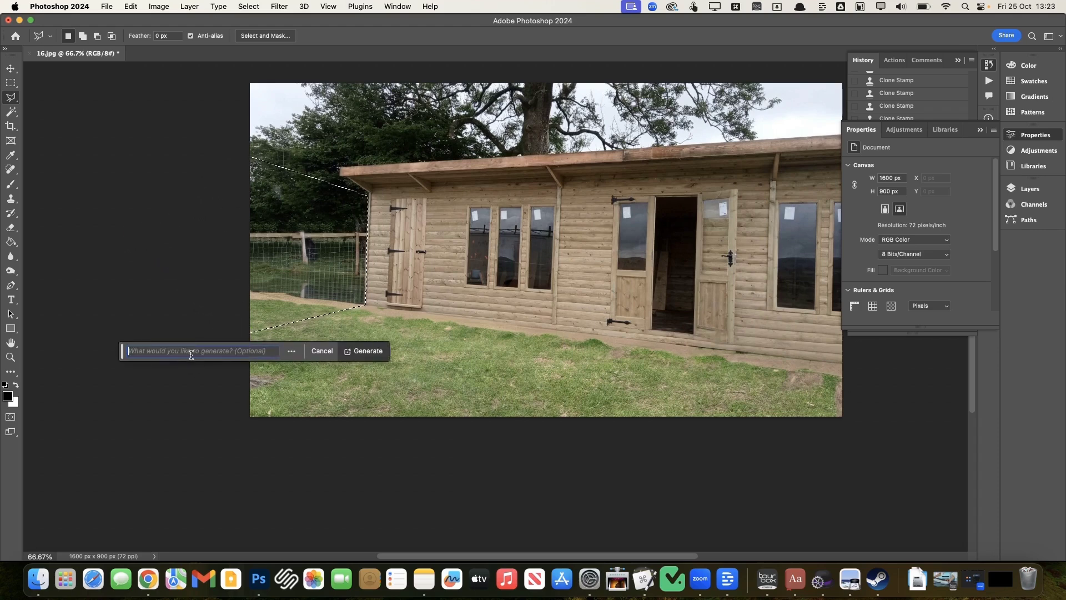
type("wooden fence")
key("Return")
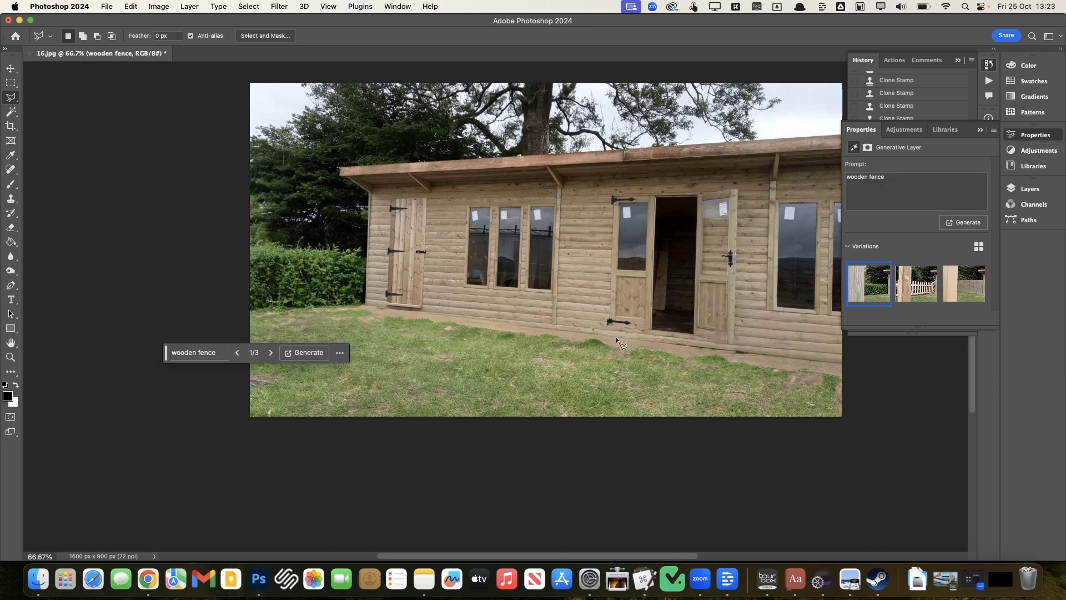
left_click(926, 282)
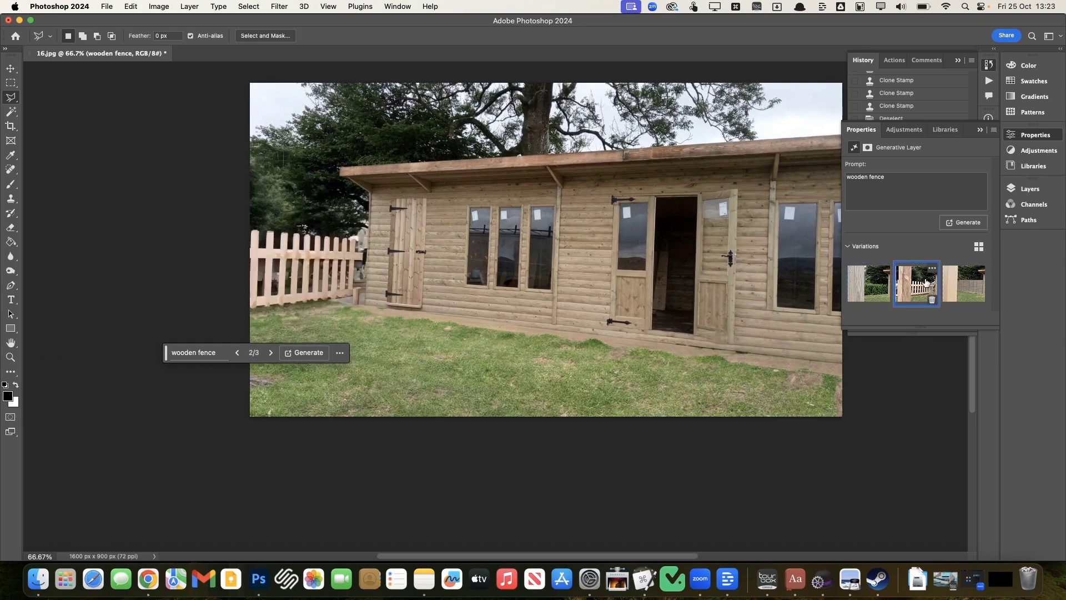
left_click(959, 287)
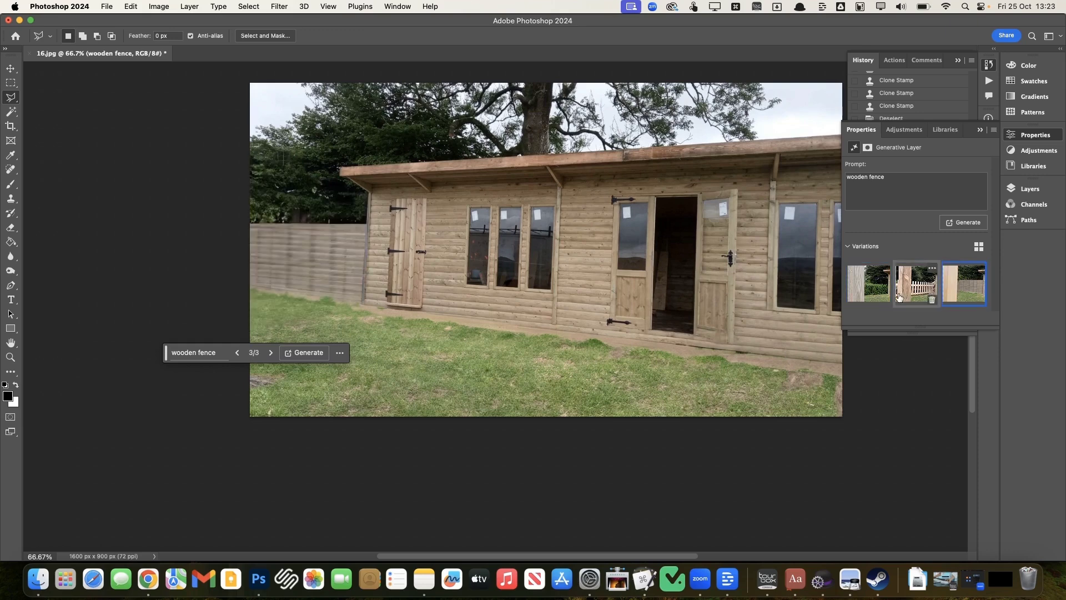
left_click(869, 283)
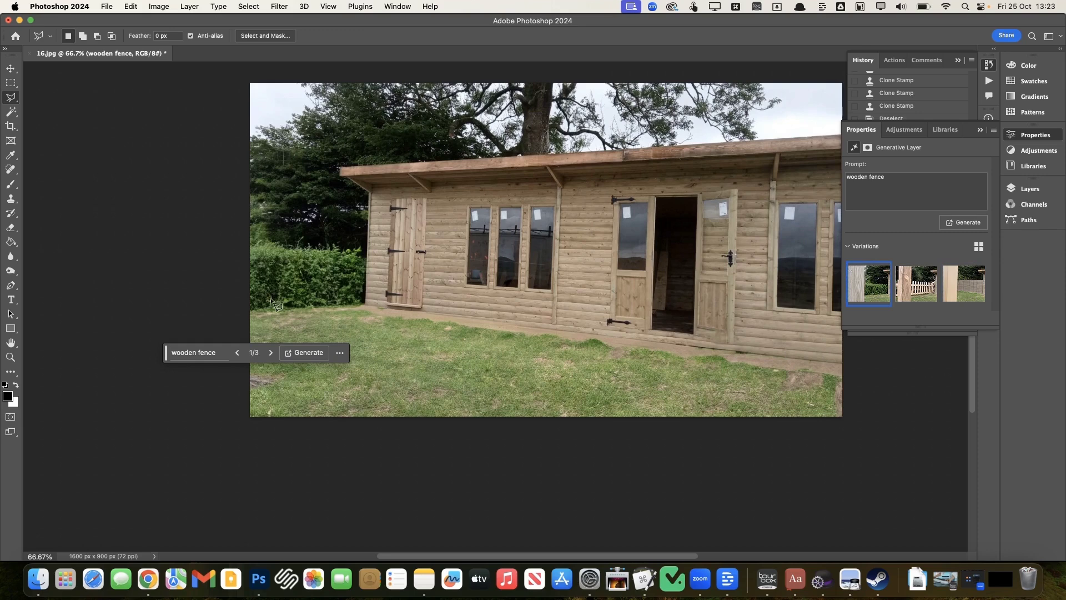
left_click(207, 224)
double_click(227, 336)
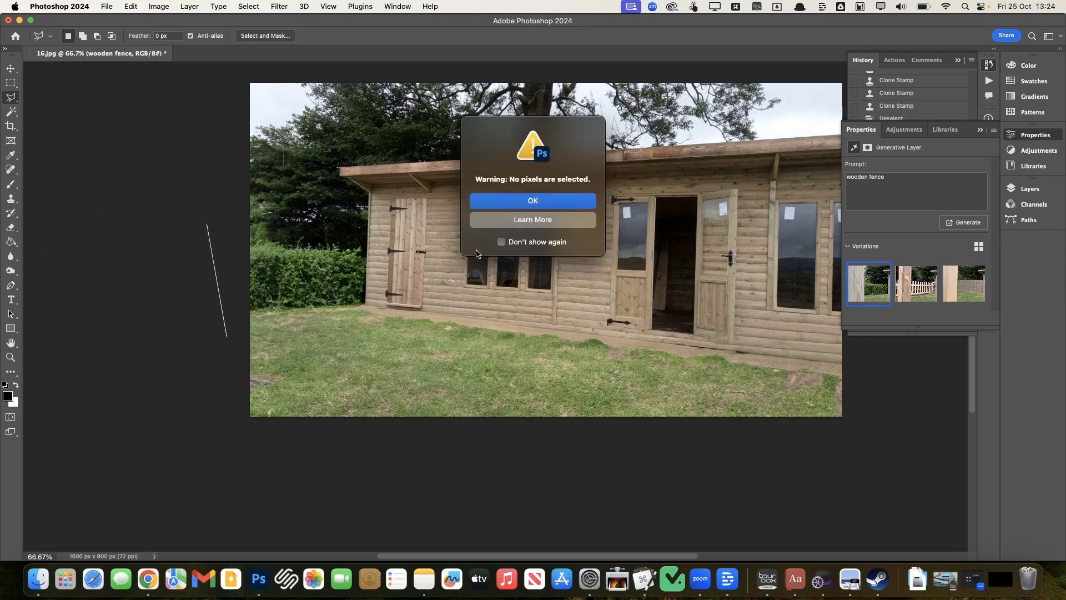
left_click(524, 198)
scroll(156, 289, "up", 5)
scroll(156, 289, "right", 5)
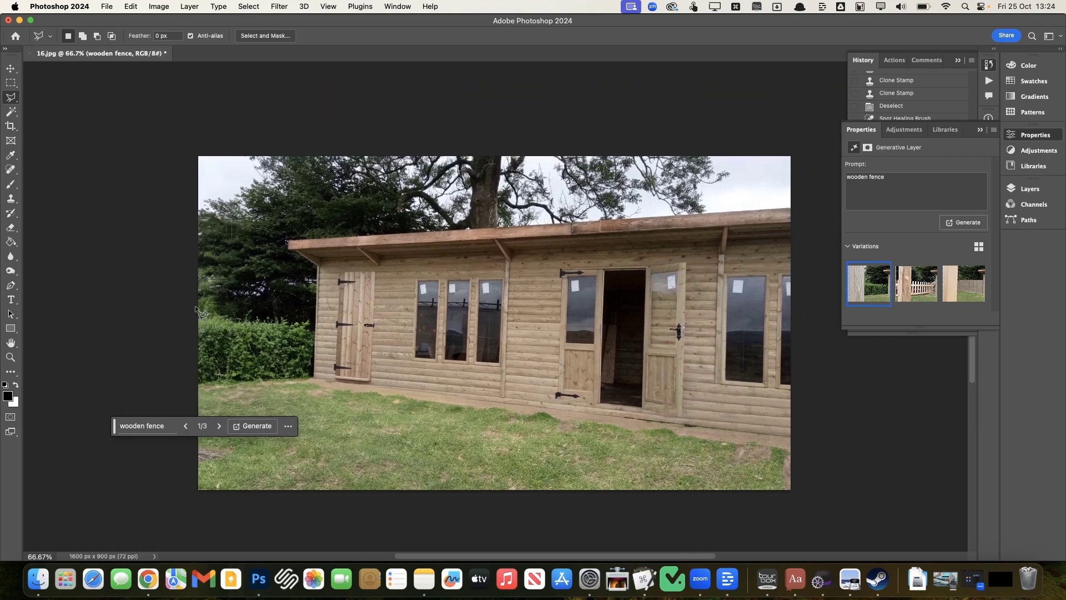
scroll(195, 309, "down", 3)
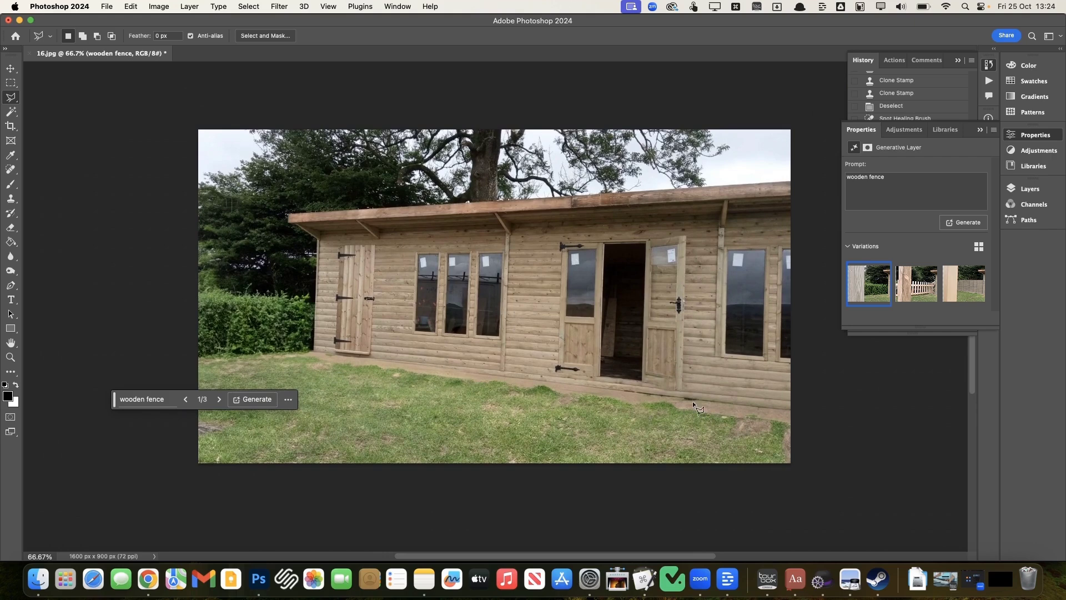
left_click(104, 181)
double_click(177, 306)
key("Return")
Outline the whole lawn up to the hedge and the base of the wall with the Polygonal Lasso.
left_click(189, 359)
left_click(313, 349)
left_click(802, 412)
left_click(803, 466)
left_click(111, 488)
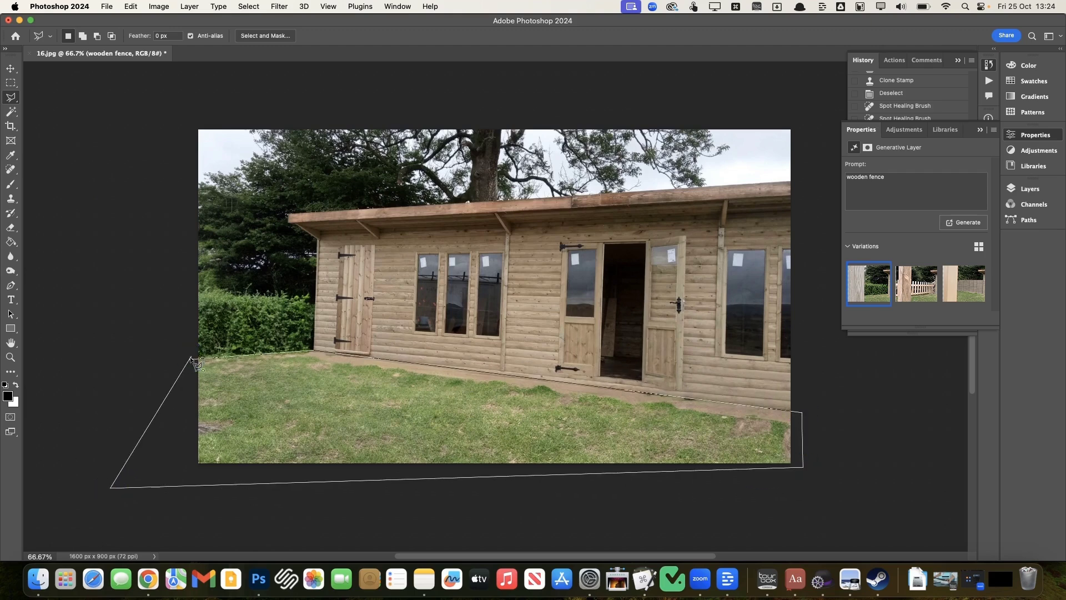
left_click(193, 361)
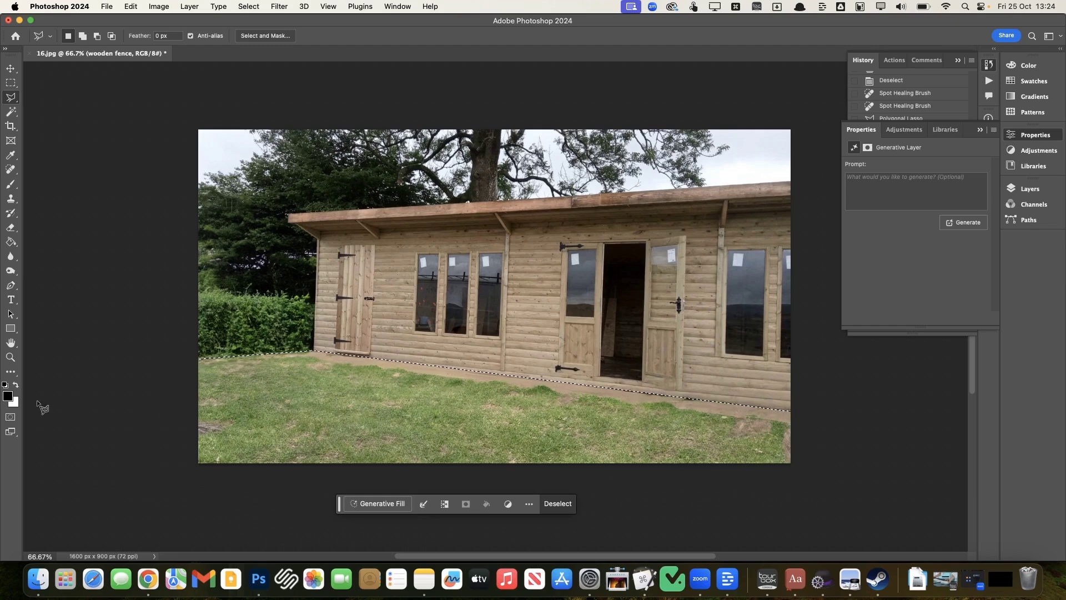
Rasterize the generated hedge layer for the Spot Healing Brush and flatten the image.
key("j")
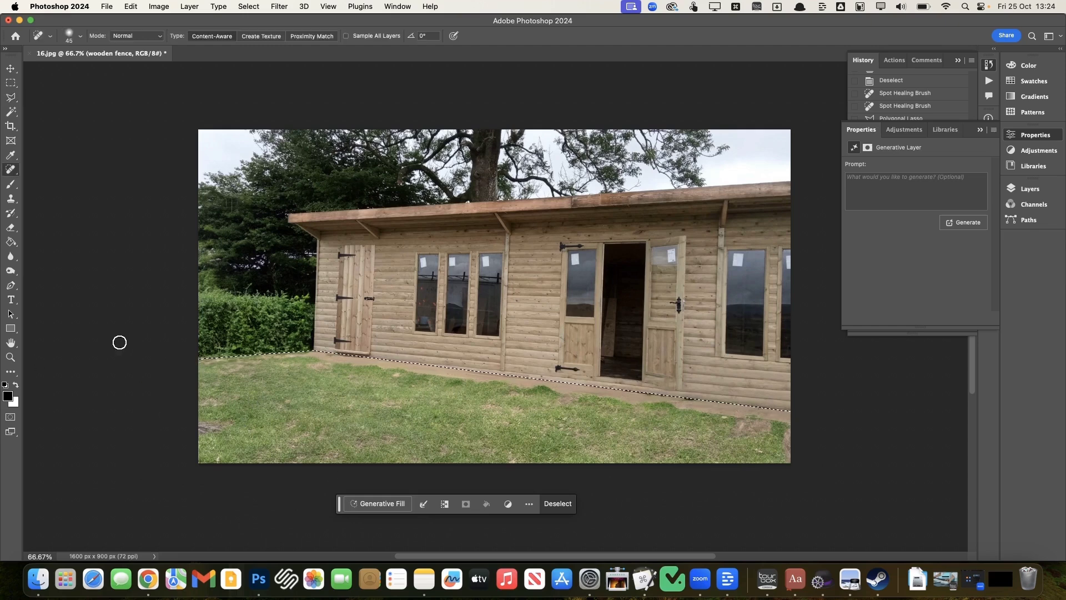
left_click(209, 421)
left_click(527, 232)
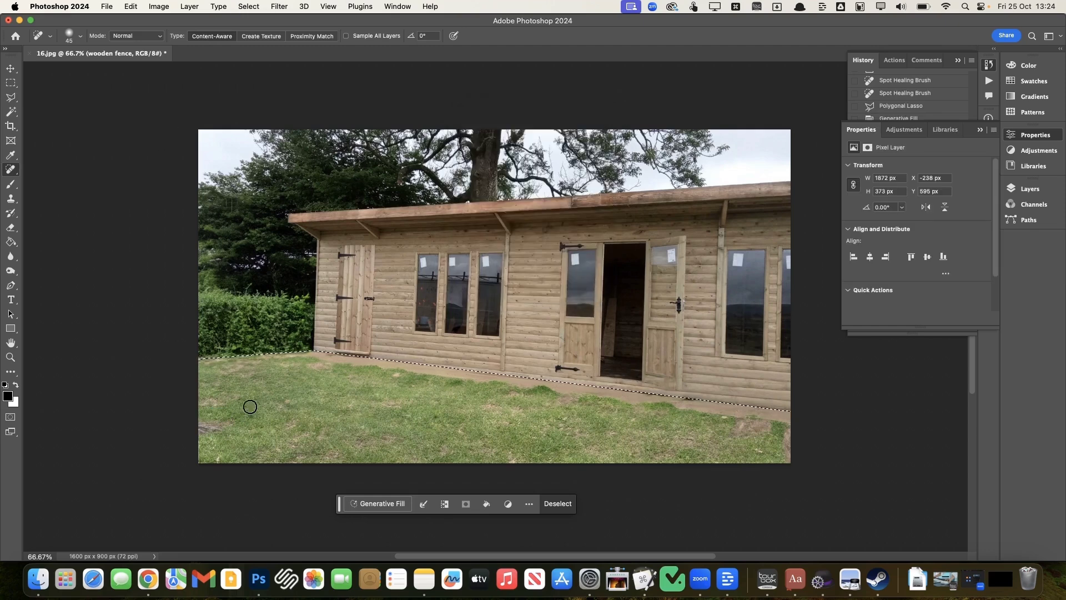
left_click(190, 6)
left_click(211, 474)
Remove the dark marks and bare patches from the selected lawn with the Spot Healing Brush.
left_click_drag(215, 420, 200, 419)
left_click_drag(227, 369, 229, 368)
left_click_drag(291, 355, 290, 355)
left_click_drag(517, 461, 532, 465)
left_click_drag(547, 391, 547, 391)
mouse_move(740, 430)
left_mouse_down()
mouse_move(763, 427)
mouse_move(737, 423)
left_mouse_up()
left_click_drag(786, 440, 775, 458)
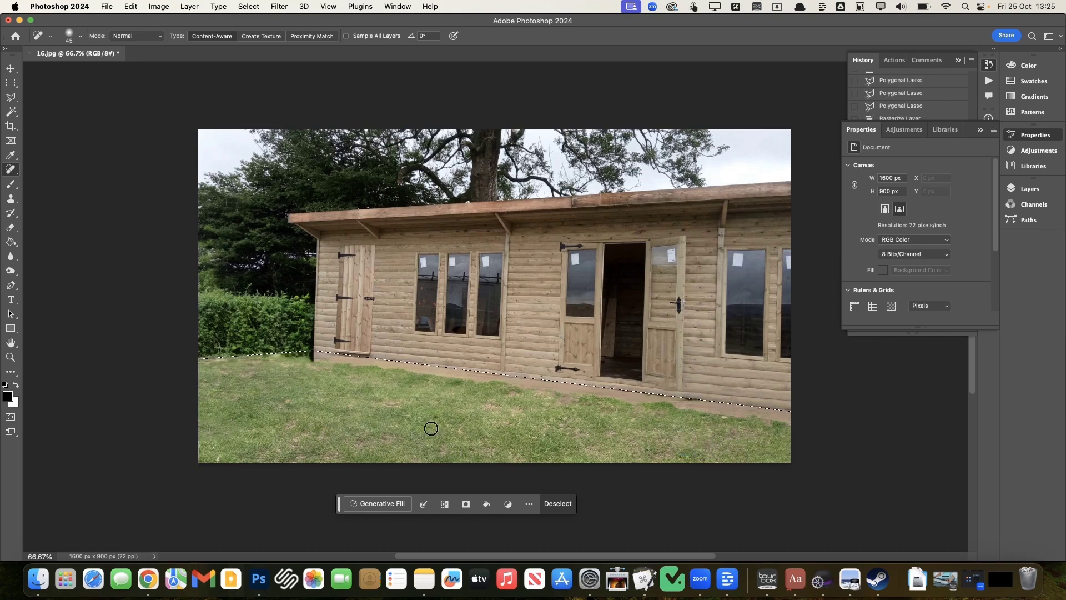
Clone grass over the bare soil strip along the base of the wall with the Clone Stamp at 70 px.
key("s")
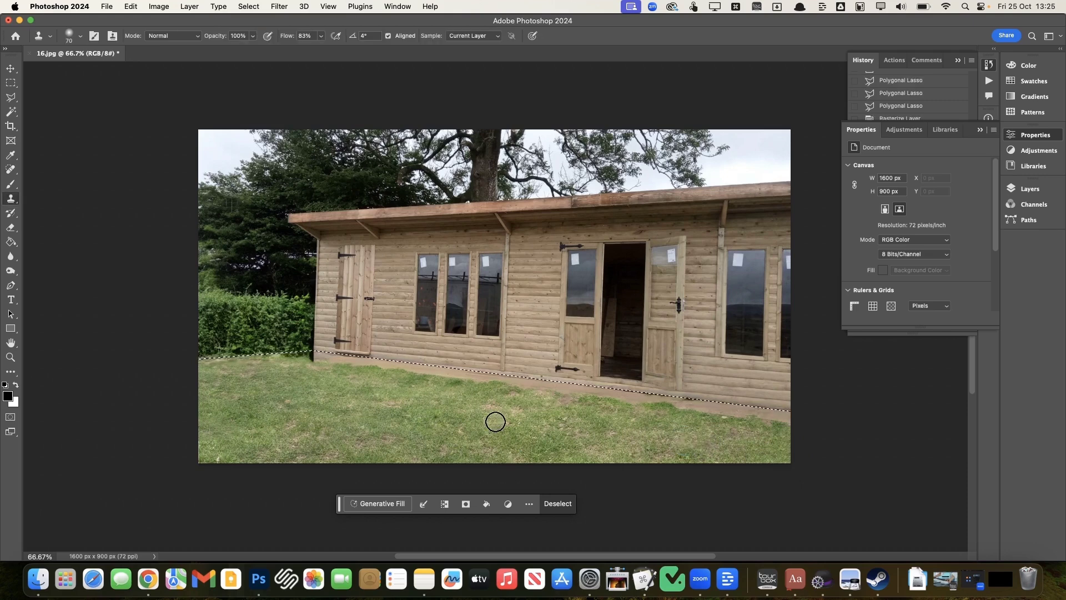
left_click_drag(684, 411, 742, 410)
left_click(770, 412)
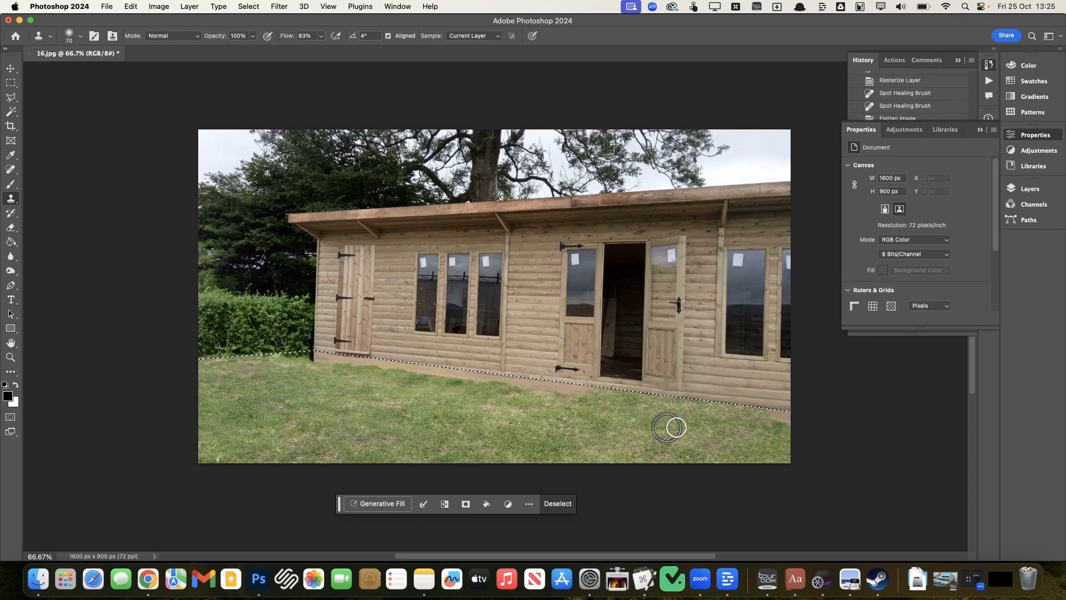
left_click_drag(808, 415, 808, 415)
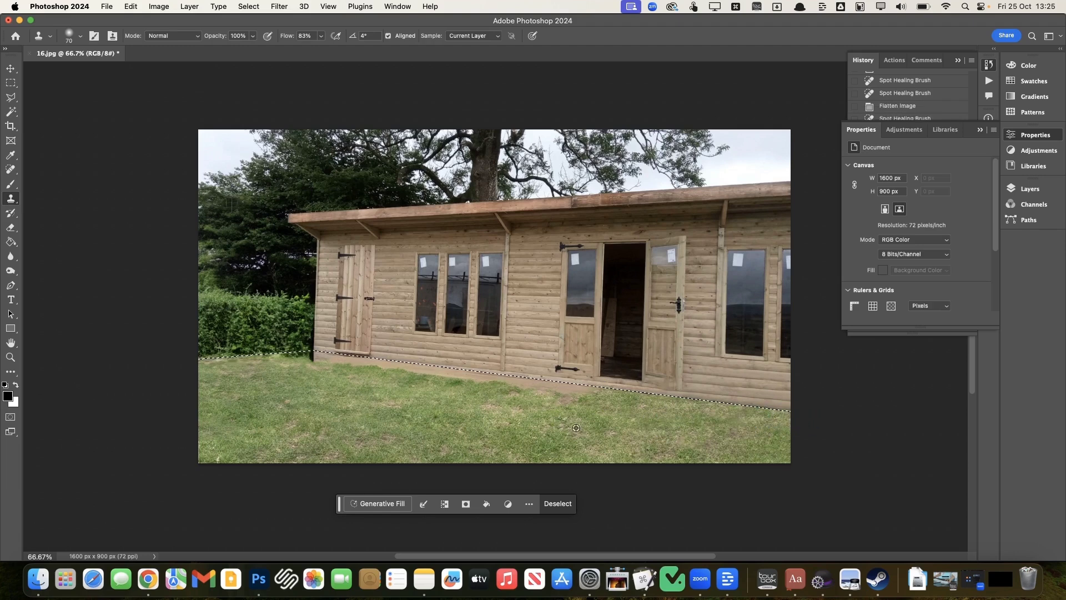
left_click(551, 400)
left_click(538, 391)
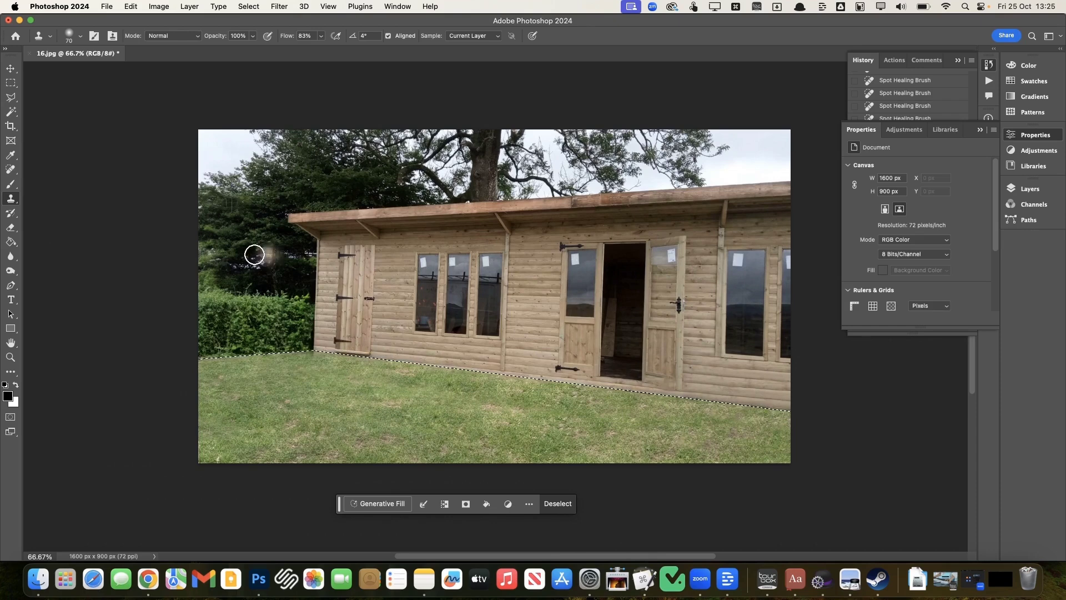
Enrich the lawn's green with the Sponge on Saturate at 10% flow and a 1200 px Overlay brush in sampled grass colour at 34% flow.
left_click(10, 269)
left_click(53, 292)
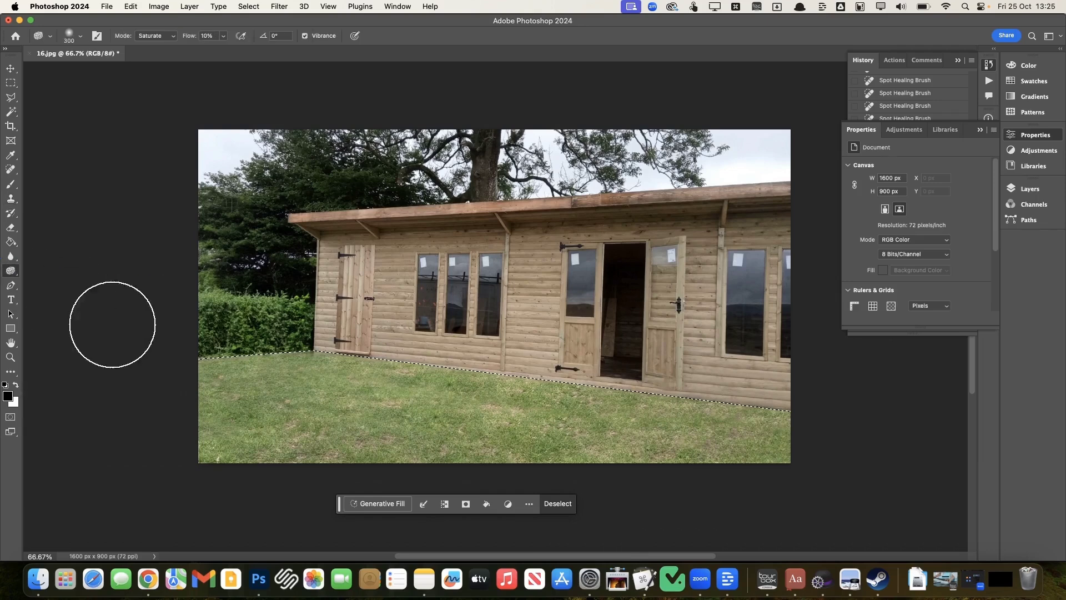
mouse_move(238, 428)
left_mouse_down()
mouse_move(400, 429)
mouse_move(409, 409)
mouse_move(730, 420)
left_mouse_up()
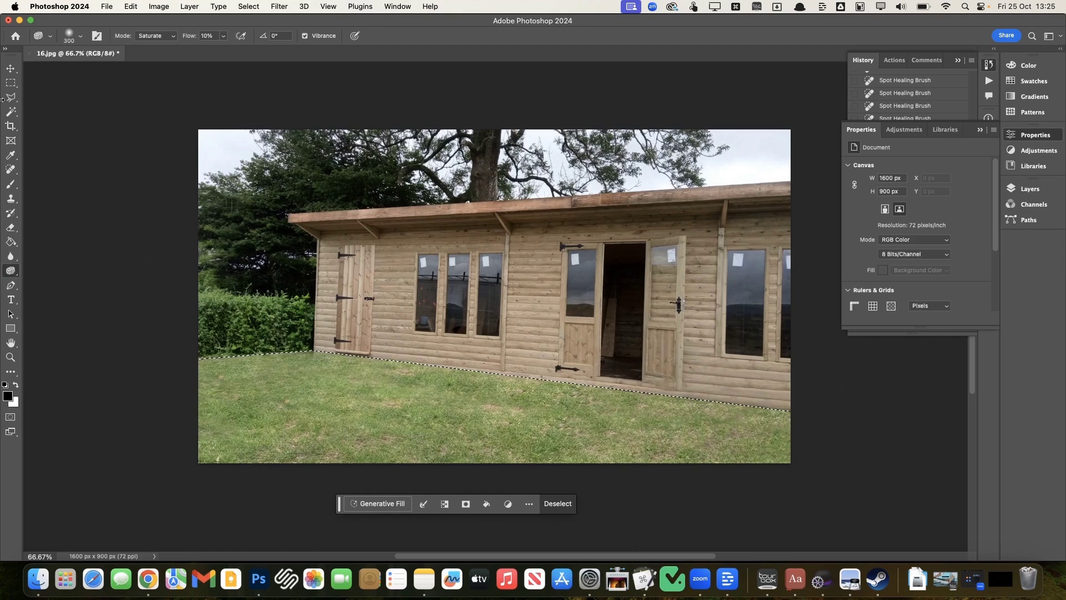
left_click(11, 184)
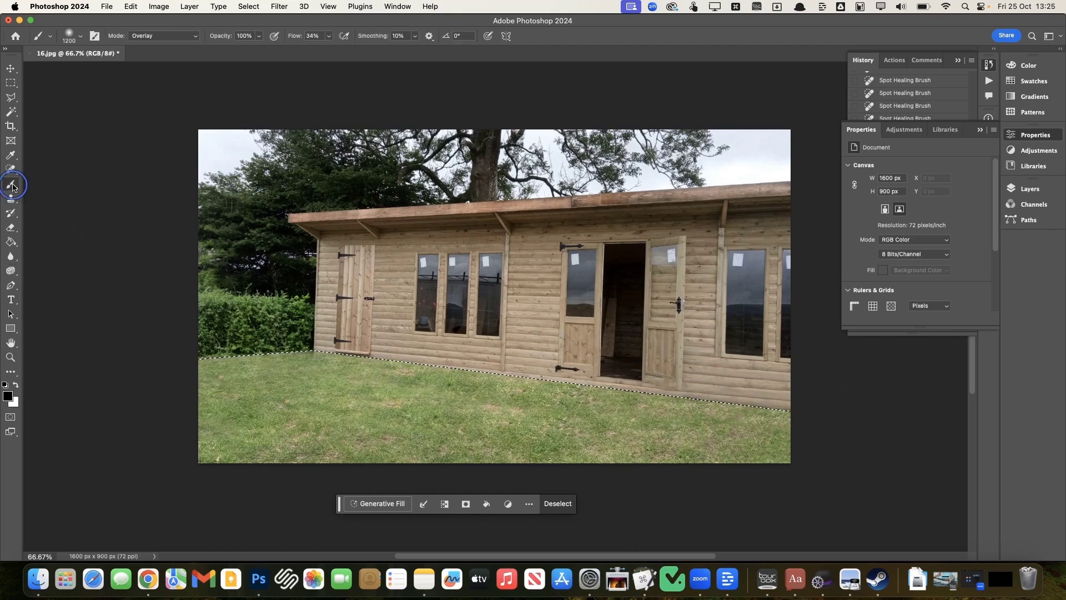
left_click(291, 406, "alt")
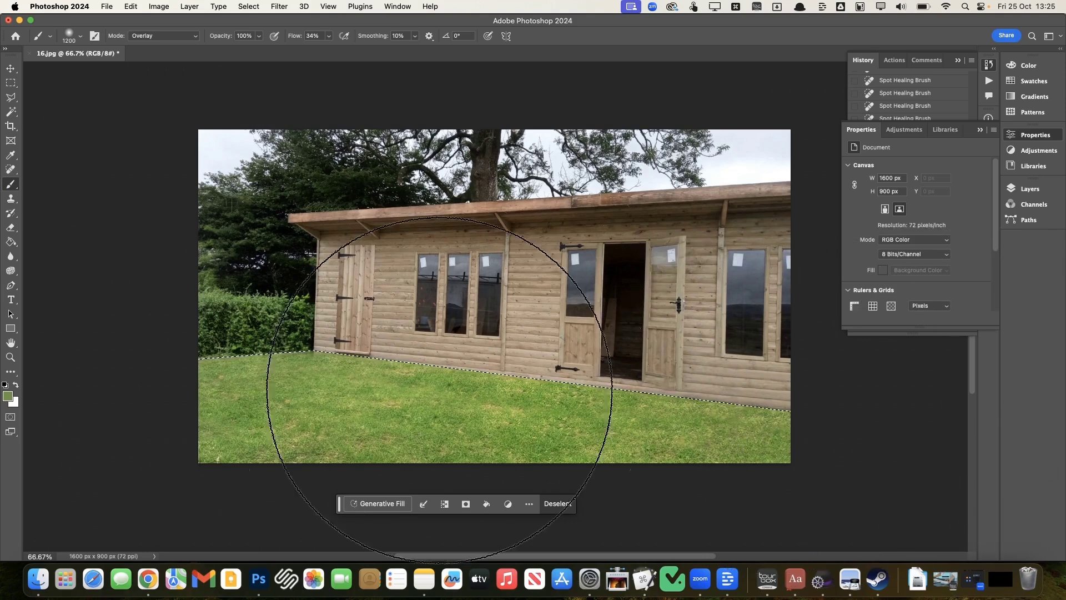
Mute the selected lawn with Hue/Saturation at hue +4, reduced saturation and lightness -8, and deselect it.
key("super+u")
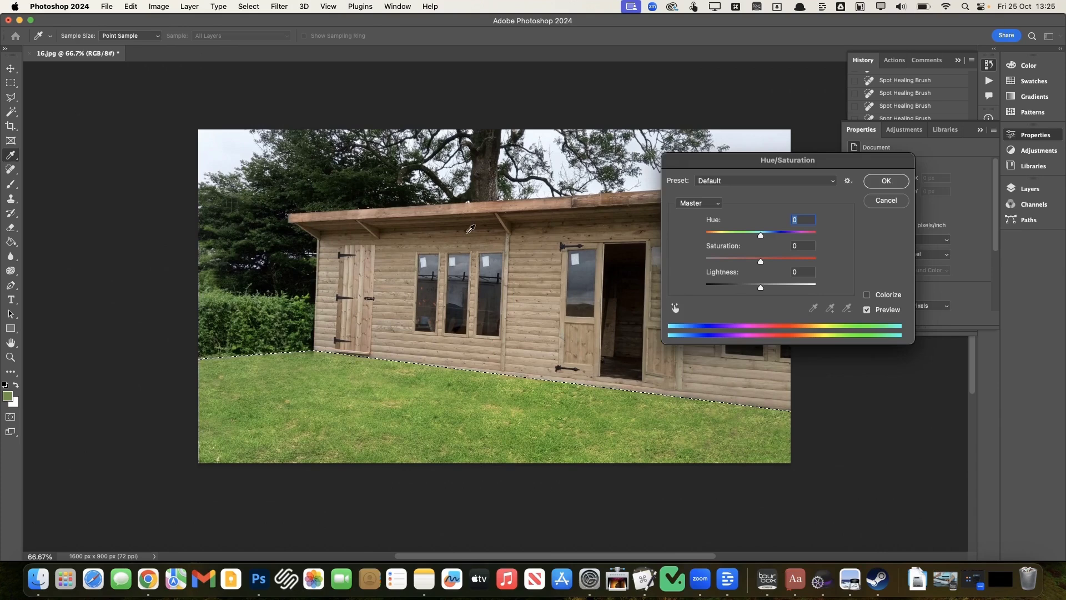
left_click_drag(760, 238, 765, 238)
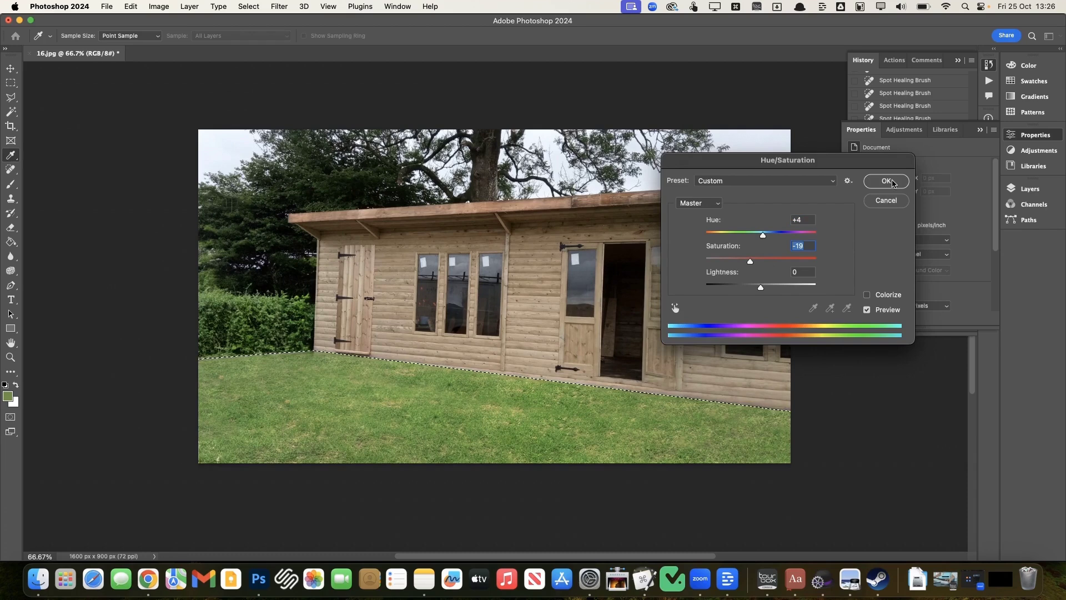
left_click_drag(762, 288, 758, 288)
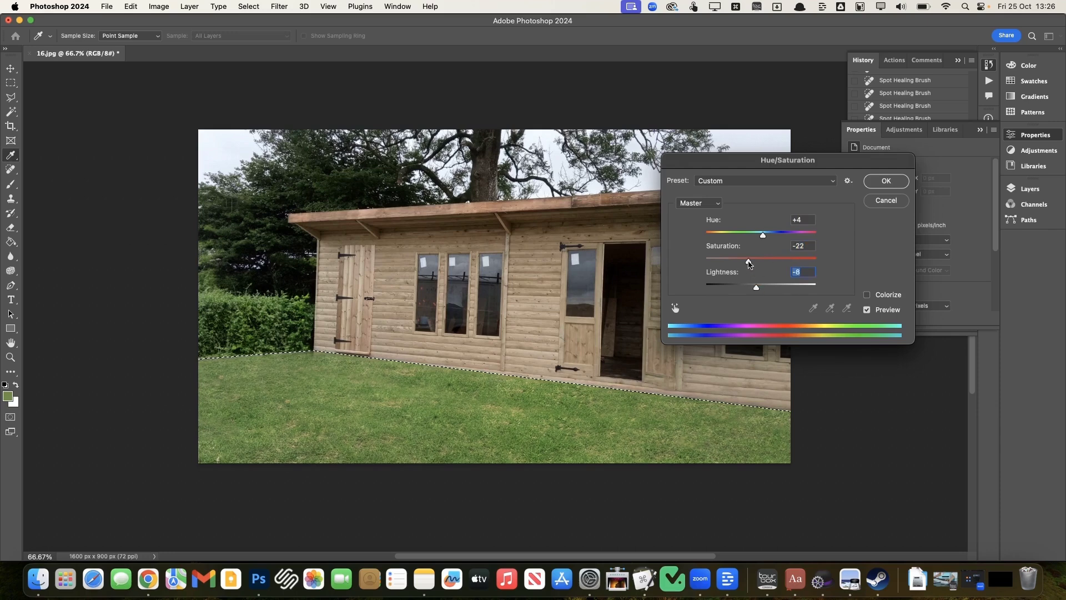
left_click_drag(754, 264, 754, 264)
left_click(886, 182)
key("b")
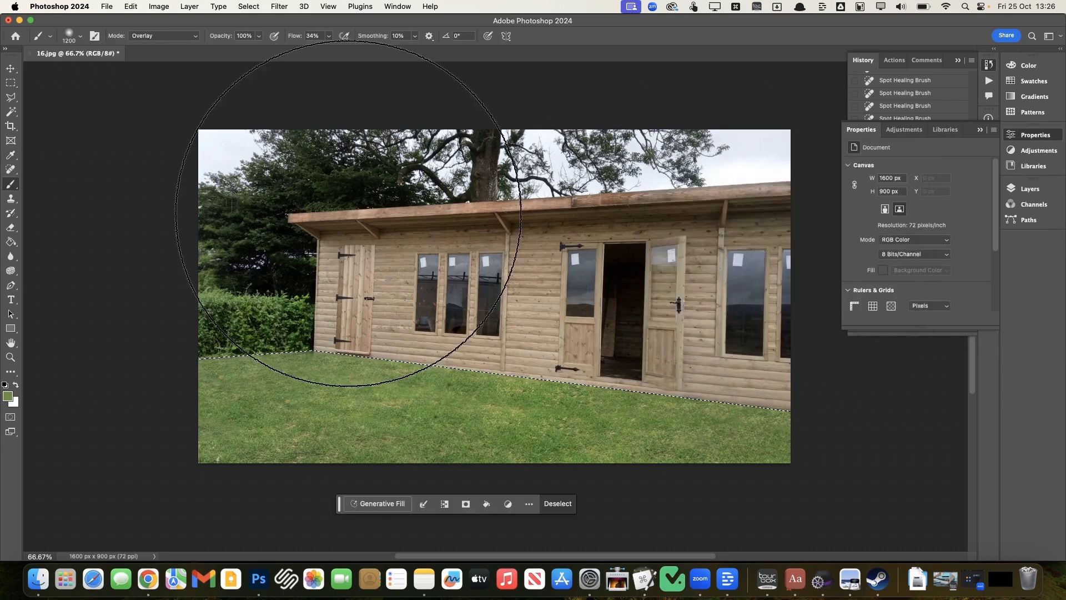
key("super+d")
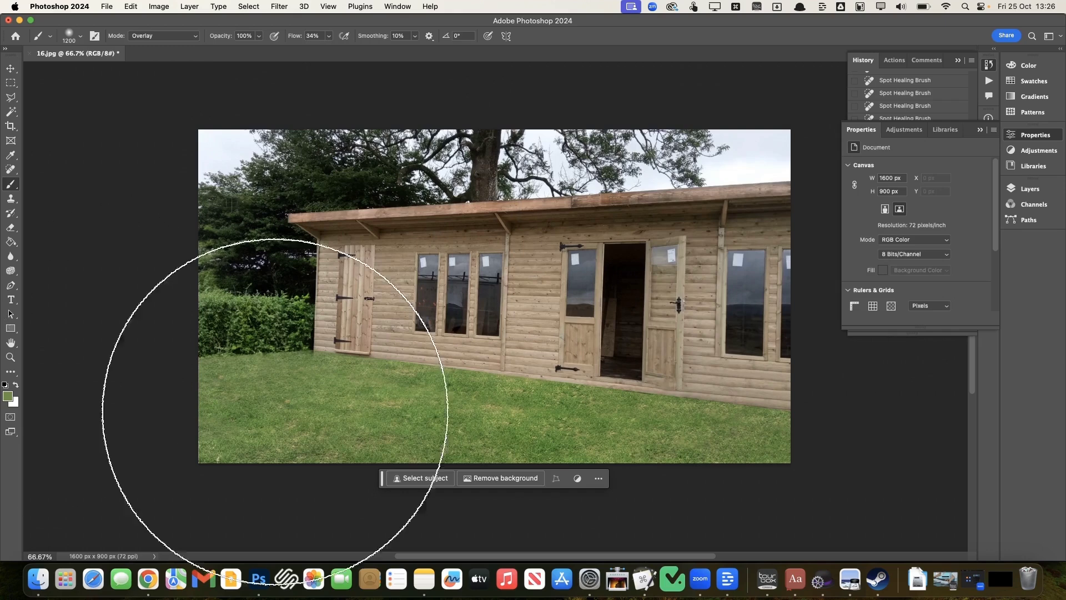
Burn a contact shadow into the grass along the wall base around the open doors, using Shadows range, 30% exposure and a 20 px brush.
left_click(10, 67)
scroll(314, 271, "right", 5)
scroll(314, 271, "down", 1)
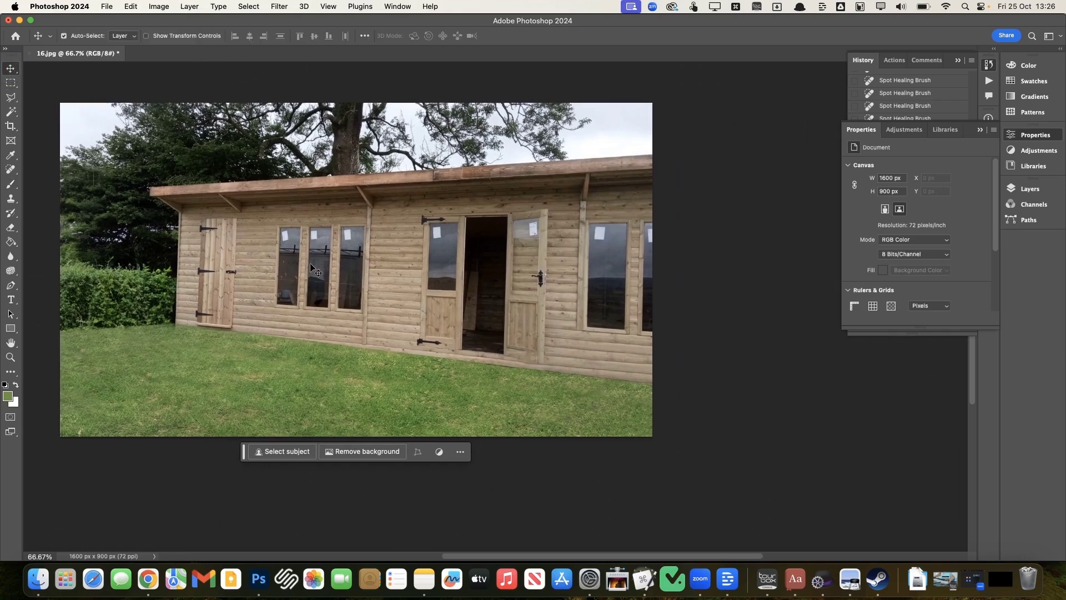
scroll(608, 378, "up", 5)
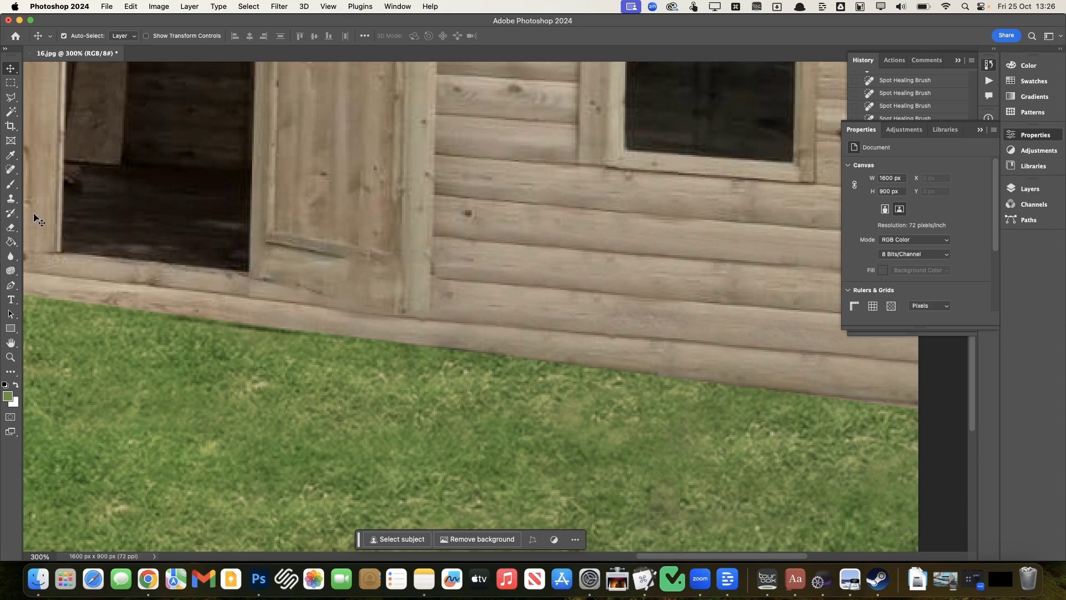
left_click(11, 259)
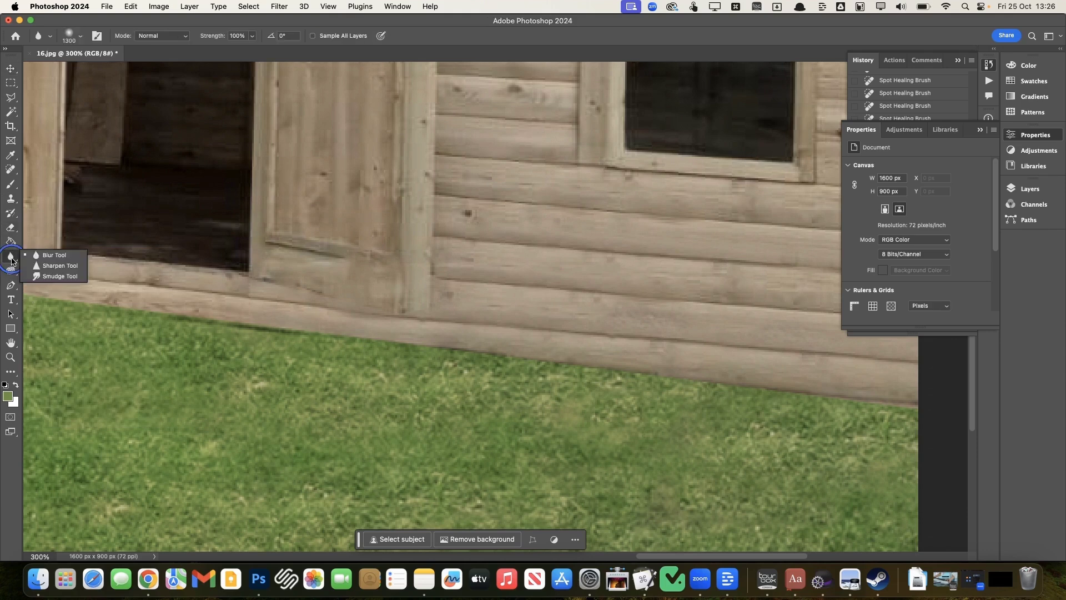
left_click(12, 271)
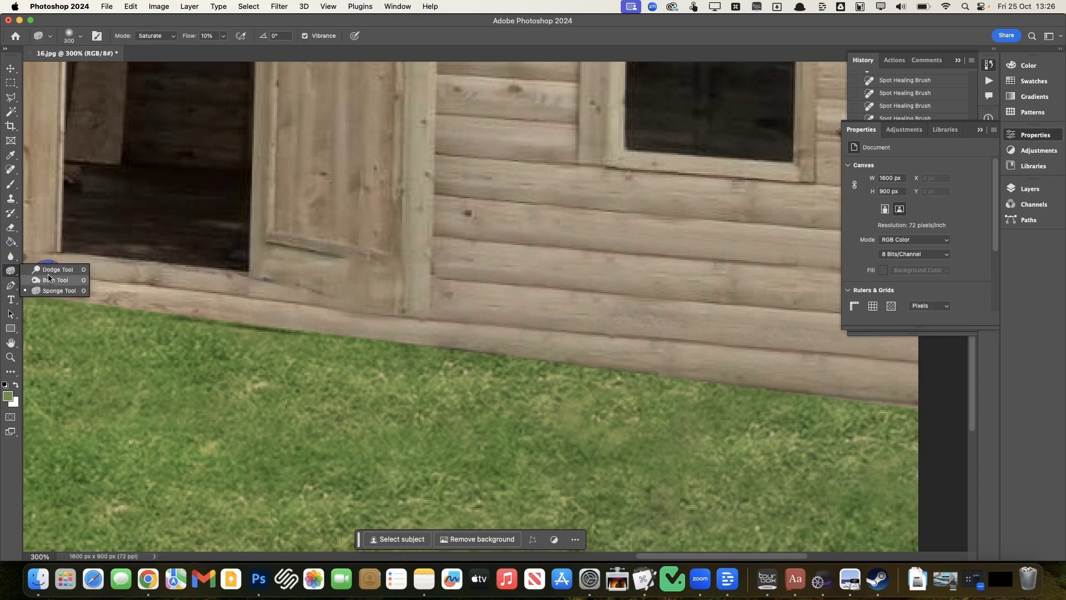
left_click(52, 267)
key("bracketleft")
key("bracketleft")
key("bracketleft")
key("bracketleft")
key("bracketleft")
key("bracketleft")
key("bracketleft")
key("bracketleft")
key("bracketleft")
key("bracketleft")
key("bracketleft")
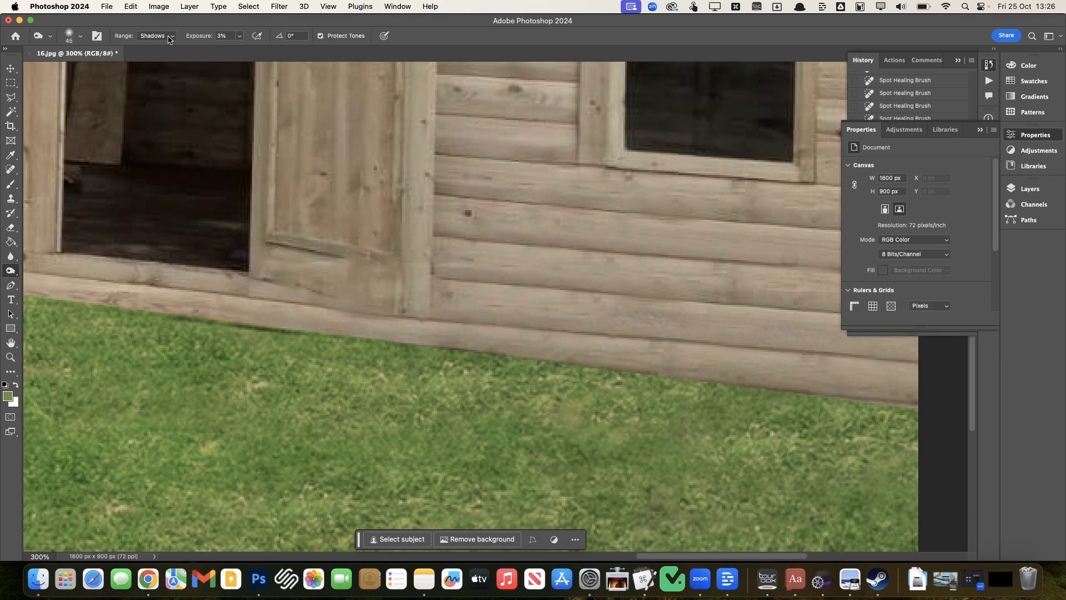
left_click(239, 36)
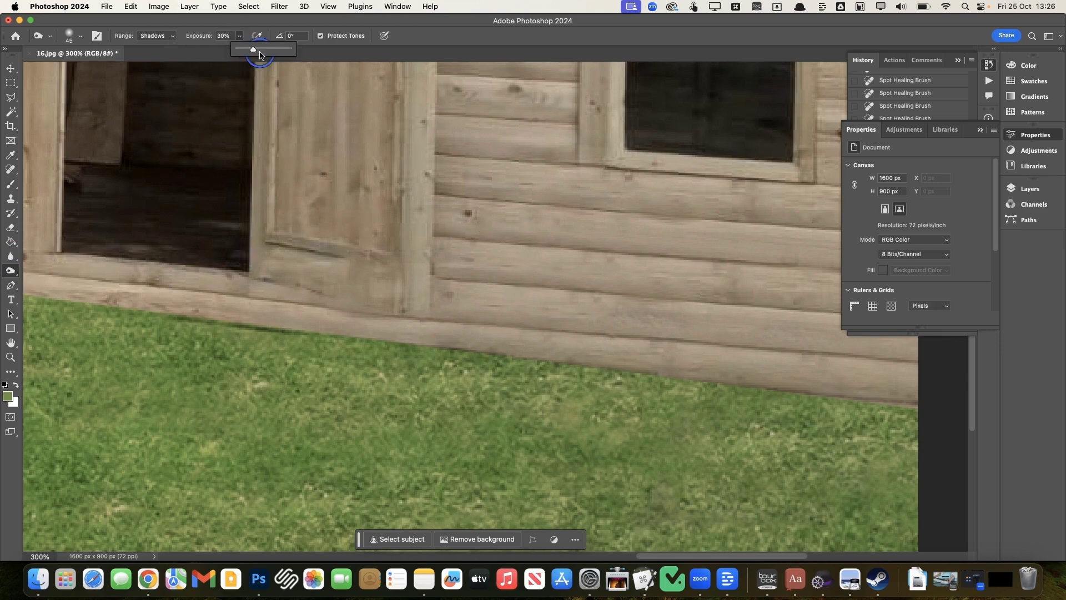
key("bracketleft")
key("bracketleft")
key("bracketleft")
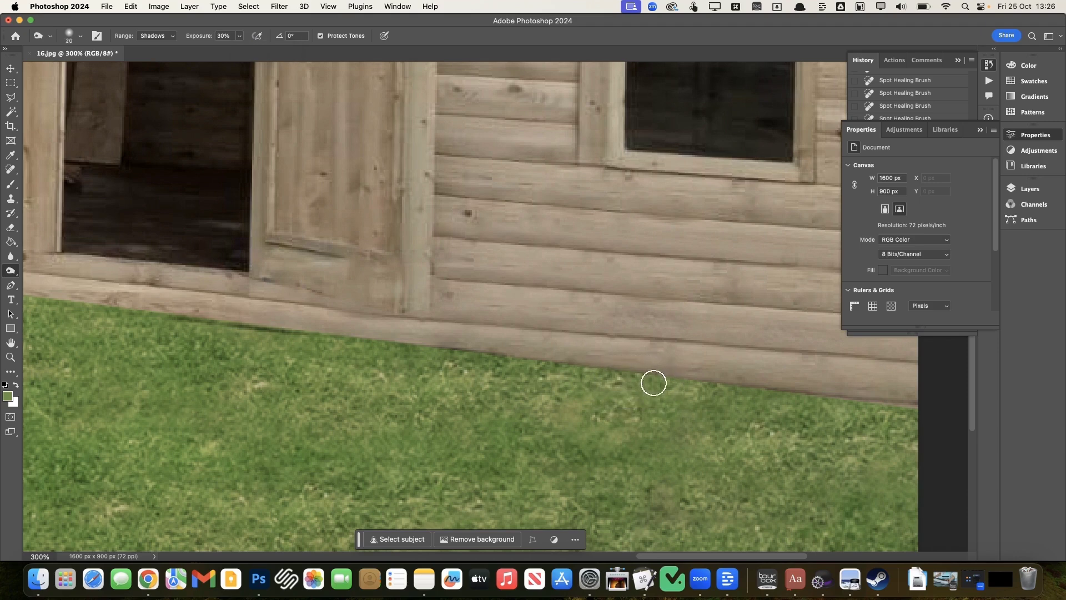
mouse_move(675, 379)
left_mouse_down()
mouse_move(841, 404)
mouse_move(904, 397)
mouse_move(789, 405)
mouse_move(667, 378)
mouse_move(382, 352)
left_mouse_up()
scroll(383, 351, "left", 5)
left_click_drag(593, 369, 280, 333)
scroll(281, 333, "left", 10)
mouse_move(738, 361)
left_mouse_down()
mouse_move(589, 326)
mouse_move(435, 311)
mouse_move(543, 318)
left_mouse_up()
scroll(643, 326, "left", 10)
mouse_move(643, 326)
left_mouse_down()
mouse_move(825, 346)
mouse_move(590, 315)
left_mouse_up()
key("super+minus")
key("super+minus")
key("super+minus")
key("super+minus")
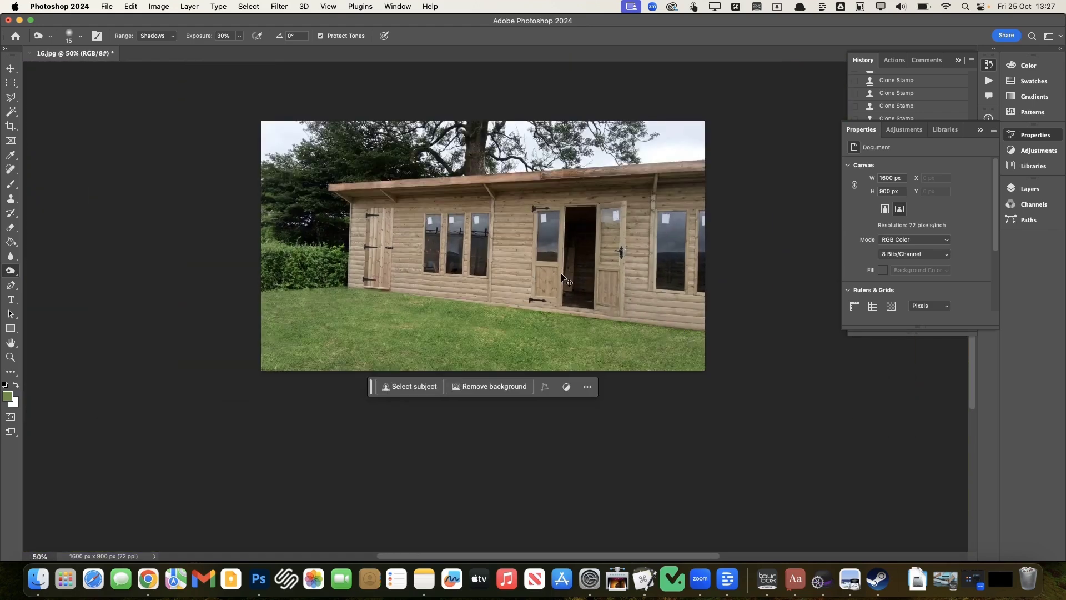
Continue the burned shadow with a 15 px brush along the wall base from the vertical post to the closed door.
scroll(562, 278, "up", 8)
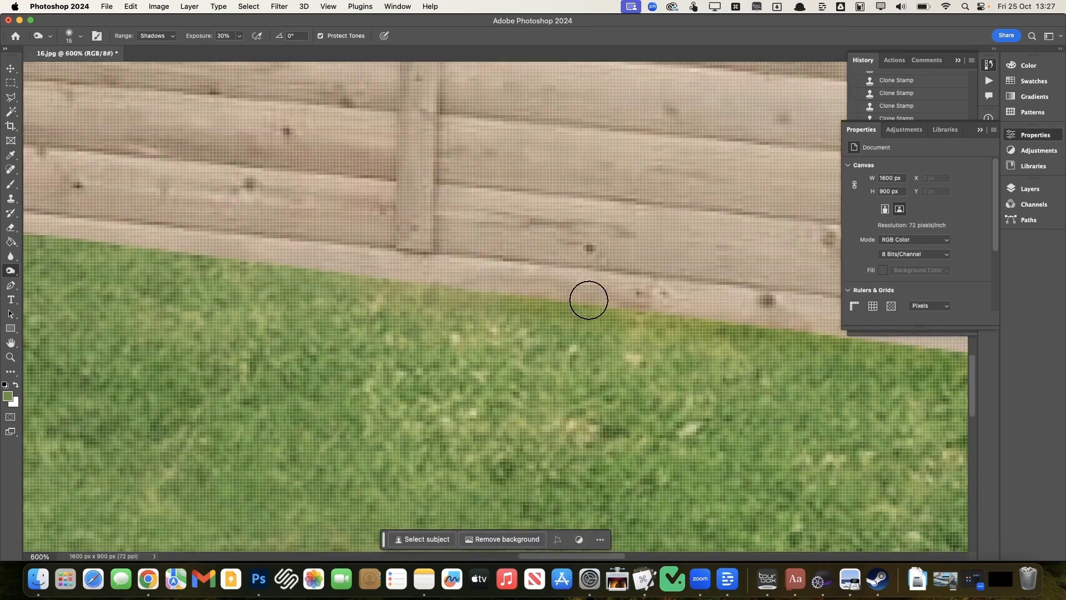
mouse_move(622, 311)
left_mouse_down()
mouse_move(639, 317)
mouse_move(240, 272)
left_mouse_up()
scroll(389, 283, "left", 10)
left_click_drag(528, 292, 183, 260)
scroll(178, 257, "left", 8)
scroll(178, 257, "up", 2)
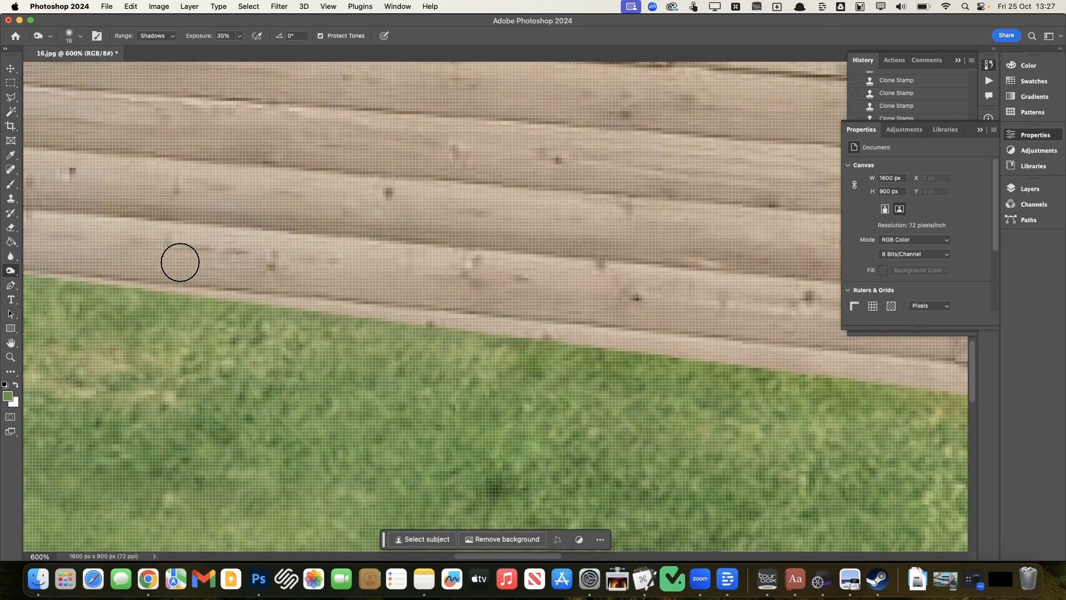
mouse_move(643, 355)
left_mouse_down()
mouse_move(542, 355)
mouse_move(465, 331)
mouse_move(343, 318)
left_mouse_up()
scroll(342, 318, "left", 5)
mouse_move(461, 326)
left_mouse_down()
mouse_move(548, 314)
mouse_move(477, 315)
mouse_move(131, 259)
left_mouse_up()
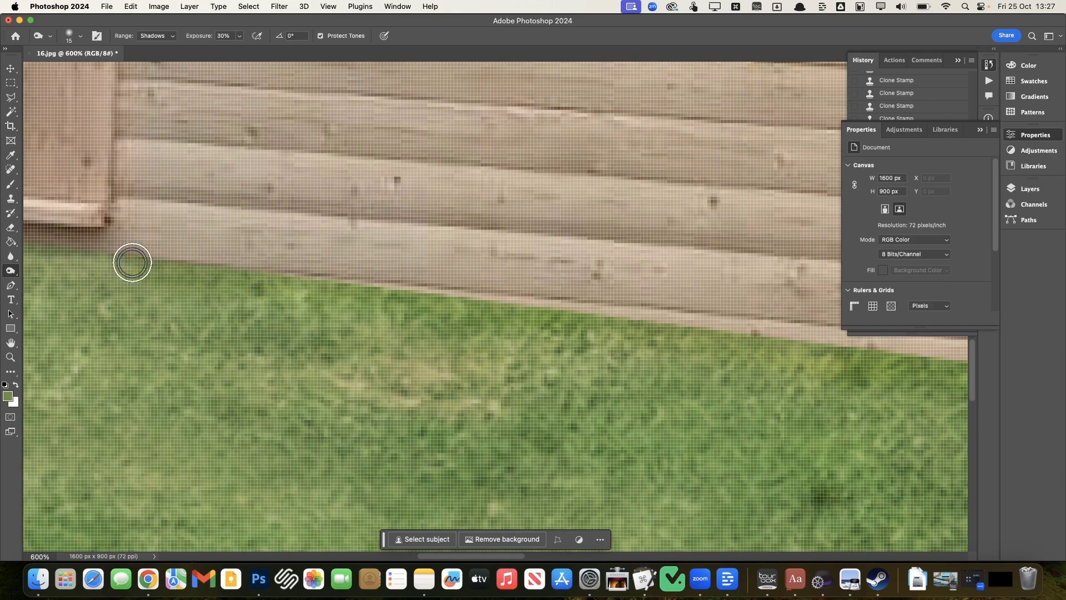
scroll(132, 262, "left", 5)
mouse_move(516, 308)
left_mouse_down()
mouse_move(719, 319)
mouse_move(642, 315)
mouse_move(525, 281)
mouse_move(309, 249)
left_mouse_up()
scroll(309, 248, "left", 5)
scroll(310, 247, "up", 2)
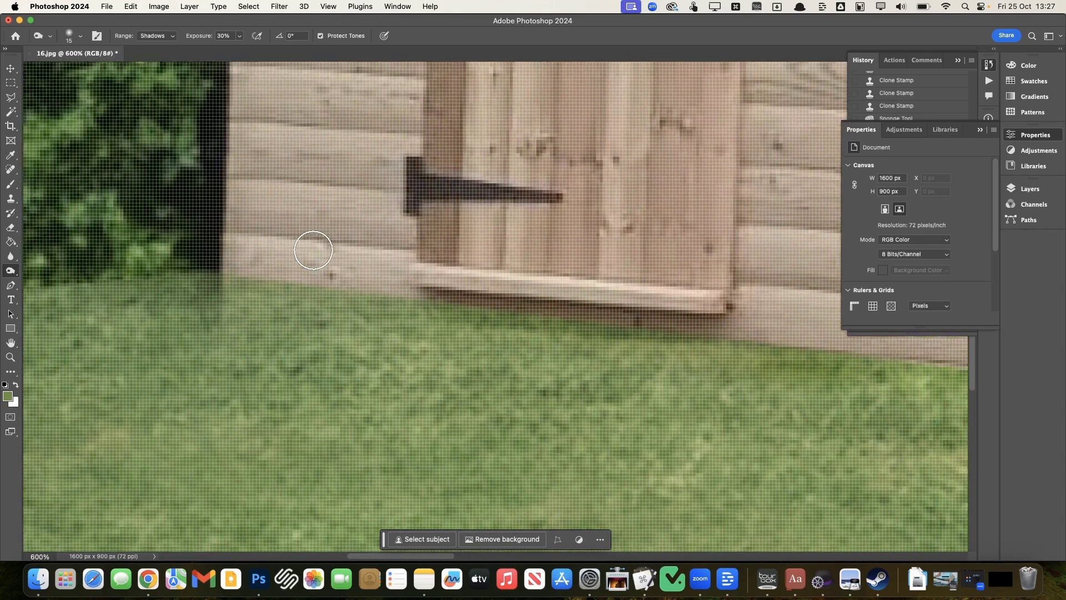
Burn the grass edge below the closed door, around the building's corner and along the foot of the hedge.
mouse_move(555, 345)
left_mouse_down()
mouse_move(386, 306)
mouse_move(314, 300)
mouse_move(363, 328)
mouse_move(283, 311)
mouse_move(504, 361)
mouse_move(174, 288)
left_mouse_up()
scroll(174, 288, "left", 5)
mouse_move(392, 321)
left_mouse_down()
mouse_move(232, 325)
mouse_move(417, 319)
mouse_move(140, 326)
left_mouse_up()
scroll(140, 326, "left", 5)
mouse_move(592, 331)
left_mouse_down()
mouse_move(492, 330)
mouse_move(473, 352)
mouse_move(423, 322)
mouse_move(370, 317)
mouse_move(273, 333)
mouse_move(295, 340)
mouse_move(219, 355)
left_mouse_up()
scroll(219, 355, "left", 3)
scroll(219, 355, "left", 3)
mouse_move(406, 359)
left_mouse_down()
mouse_move(222, 371)
mouse_move(340, 344)
mouse_move(185, 318)
mouse_move(228, 310)
mouse_move(22, 328)
left_mouse_up()
scroll(265, 331, "right", 10)
scroll(272, 329, "up", 1)
scroll(191, 312, "left", 4)
scroll(255, 335, "down", 2)
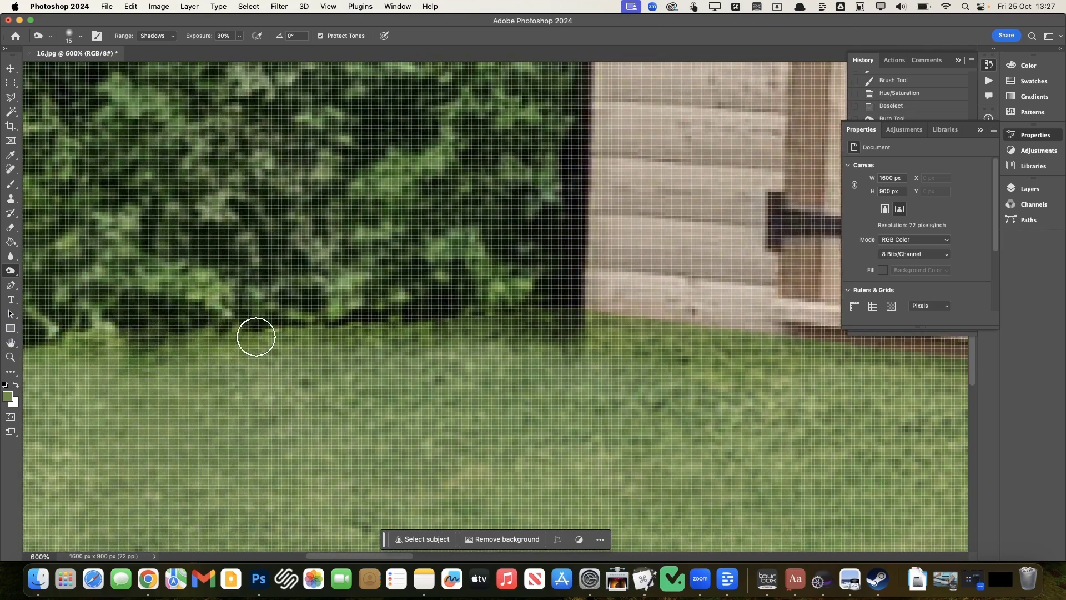
Darken the pale grass in front of the hedge with broader Burn strokes, enlarging the brush from 30 to 60 px.
scroll(255, 340, "down", 5)
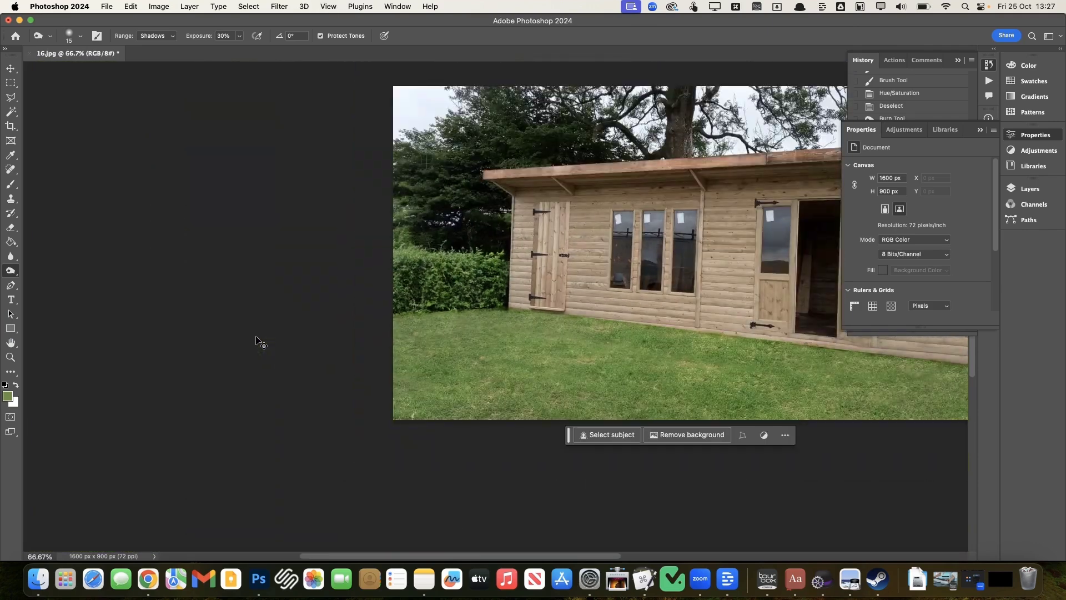
scroll(256, 340, "up", 2)
scroll(255, 340, "right", 6)
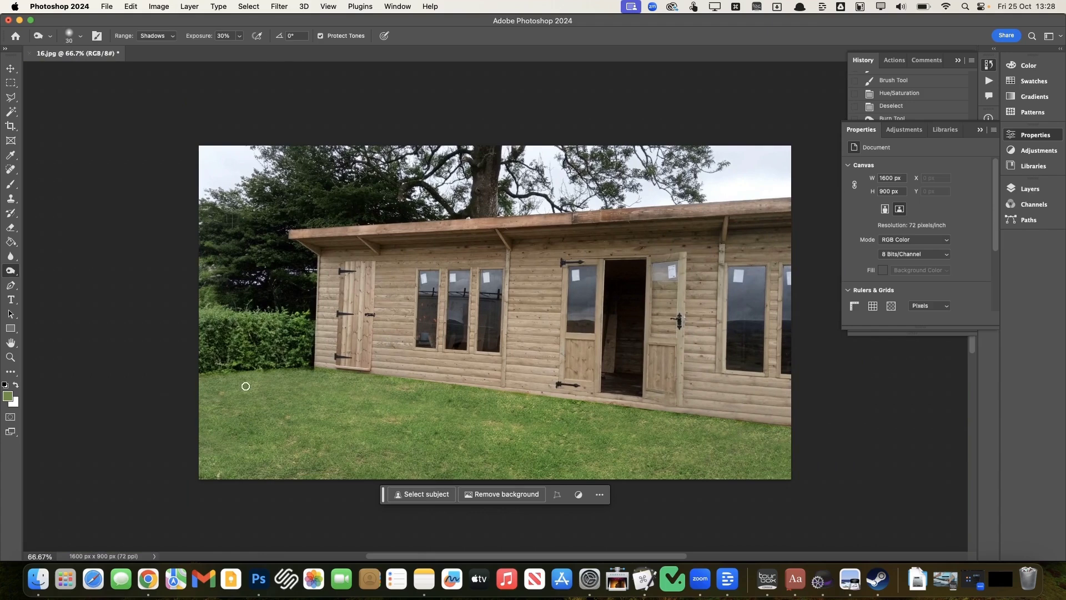
mouse_move(245, 386)
left_mouse_down()
mouse_move(191, 381)
mouse_move(293, 362)
mouse_move(151, 383)
left_mouse_up()
left_click_drag(290, 370, 36, 370)
left_click_drag(282, 378, 16, 405)
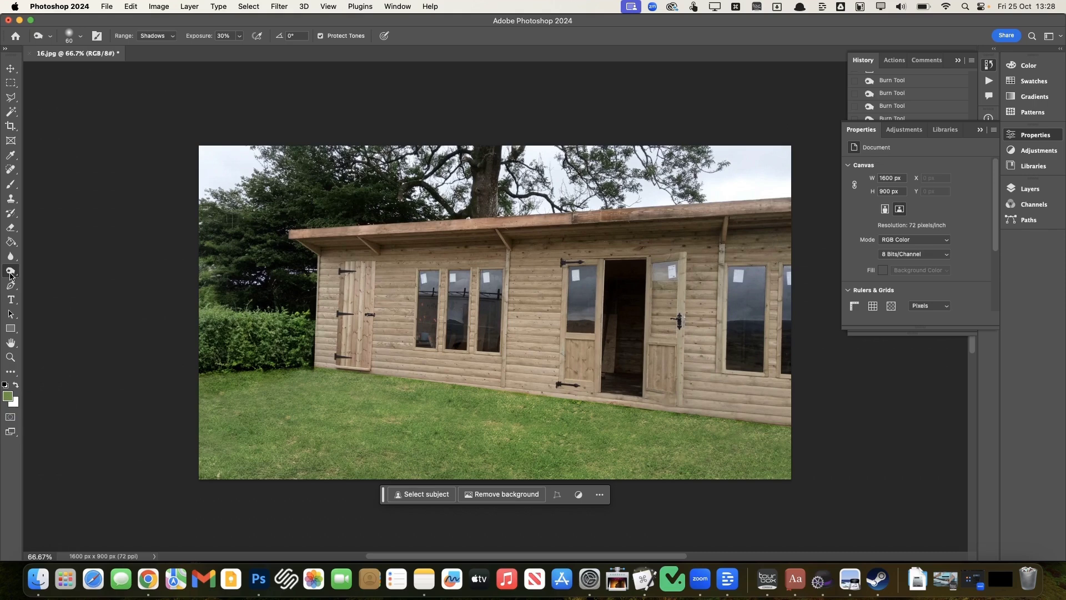
Tone down the lawn's colour patches with the Sponge tool on Desaturate at 10% flow and a 150 px brush.
mouse_move(10, 276)
left_mouse_down()
mouse_move(65, 317)
mouse_move(53, 296)
left_mouse_up()
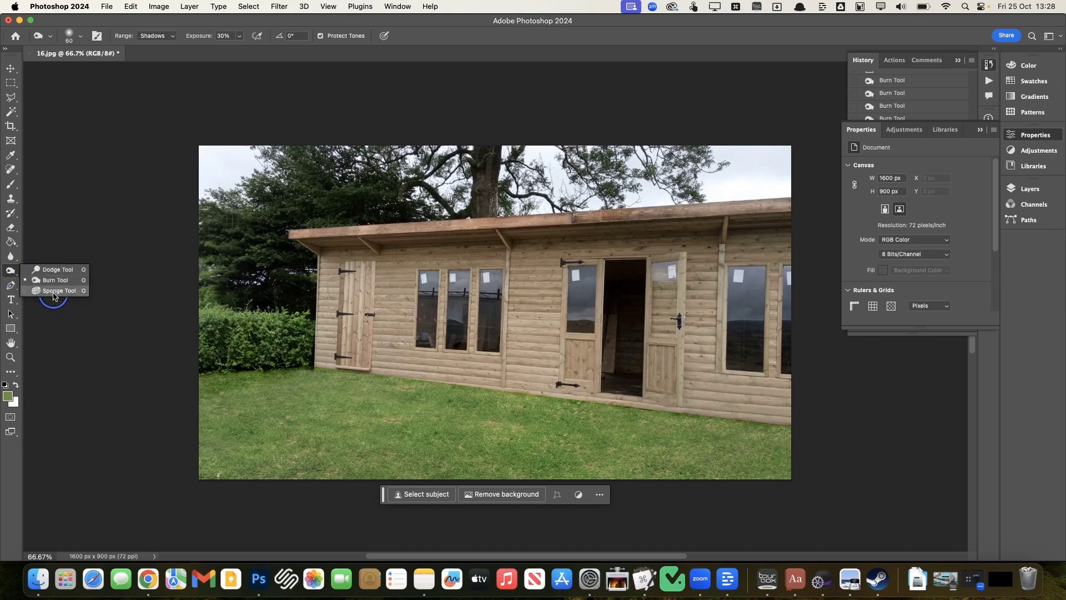
left_click(54, 290)
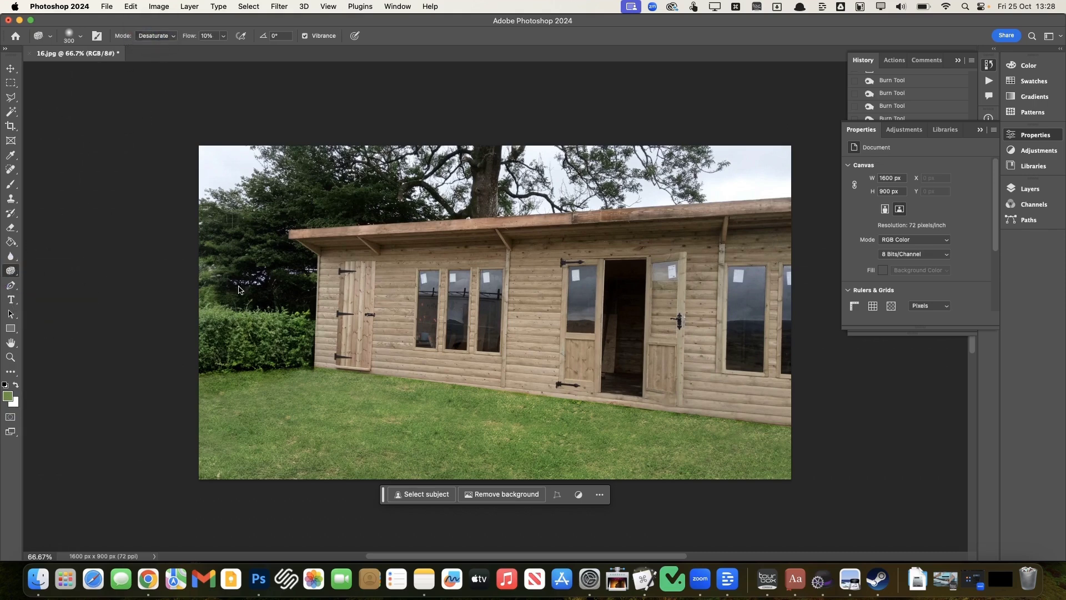
key("bracketleft")
key("bracketleft")
key("bracketleft")
key("bracketleft")
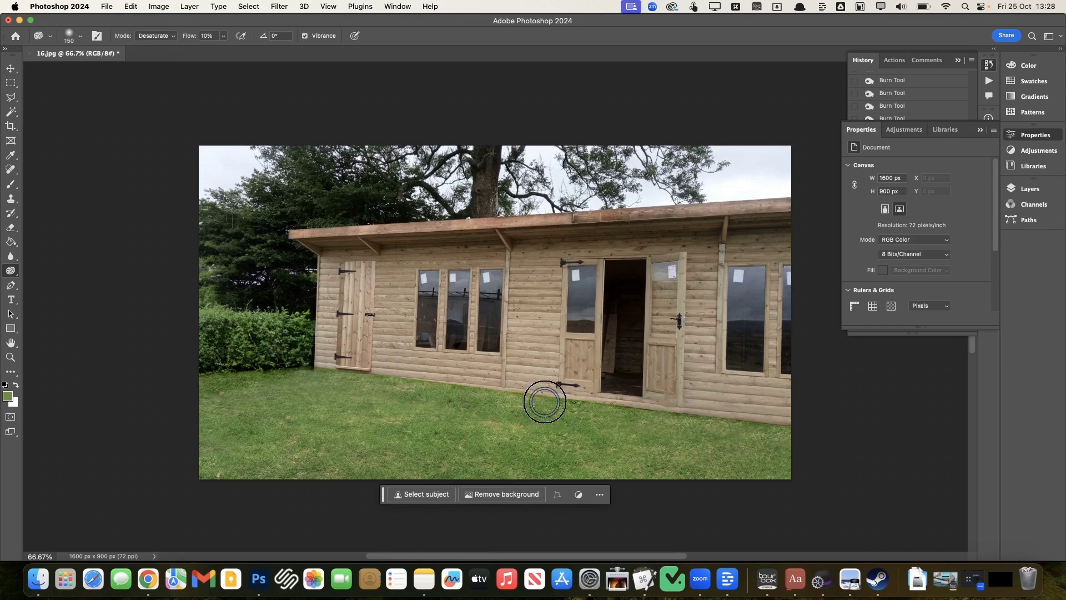
key("super+minus")
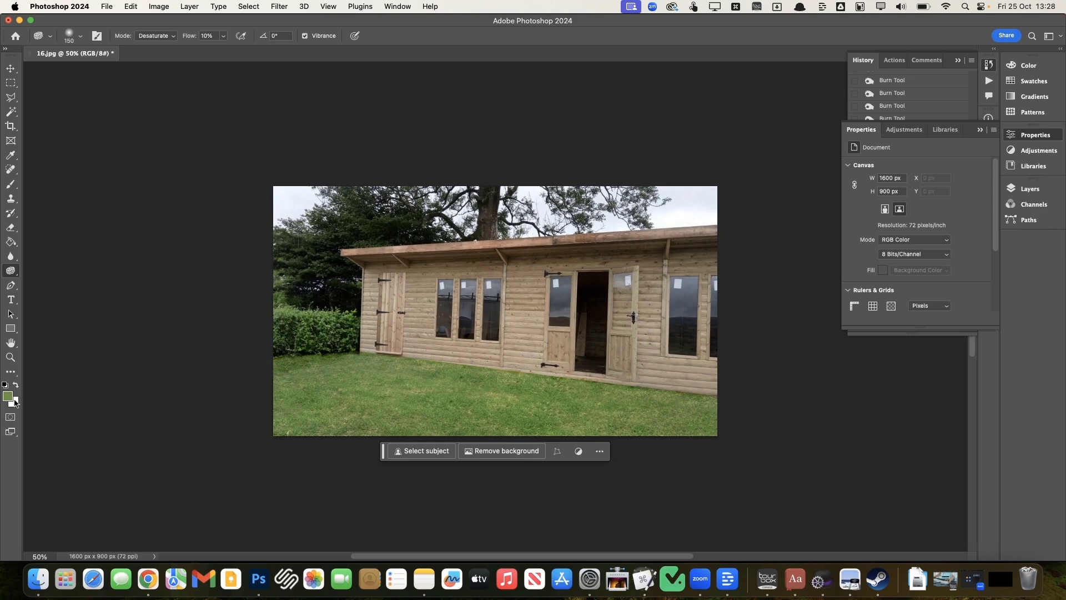
scroll(119, 488, "up", 1)
scroll(119, 488, "right", 1)
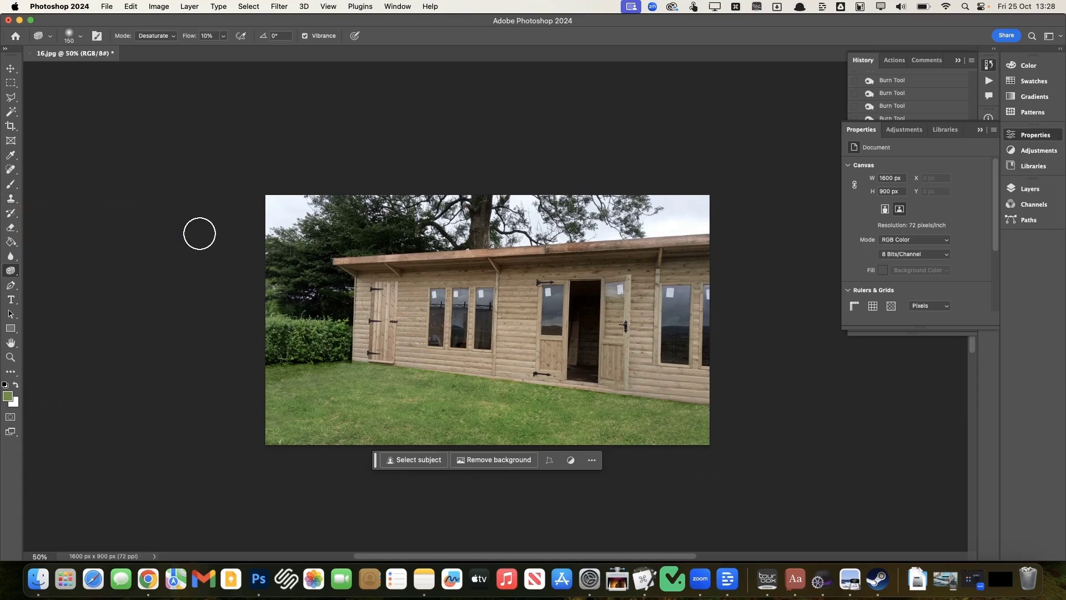
Heal the remaining blemishes on the lawn with the Spot Healing Brush at 45 px, and reduce the brush to 9 px.
key("j")
mouse_move(496, 409)
left_mouse_down()
mouse_move(484, 405)
mouse_move(499, 405)
left_mouse_up()
mouse_move(405, 369)
left_mouse_down()
mouse_move(428, 375)
mouse_move(406, 401)
mouse_move(414, 373)
left_mouse_up()
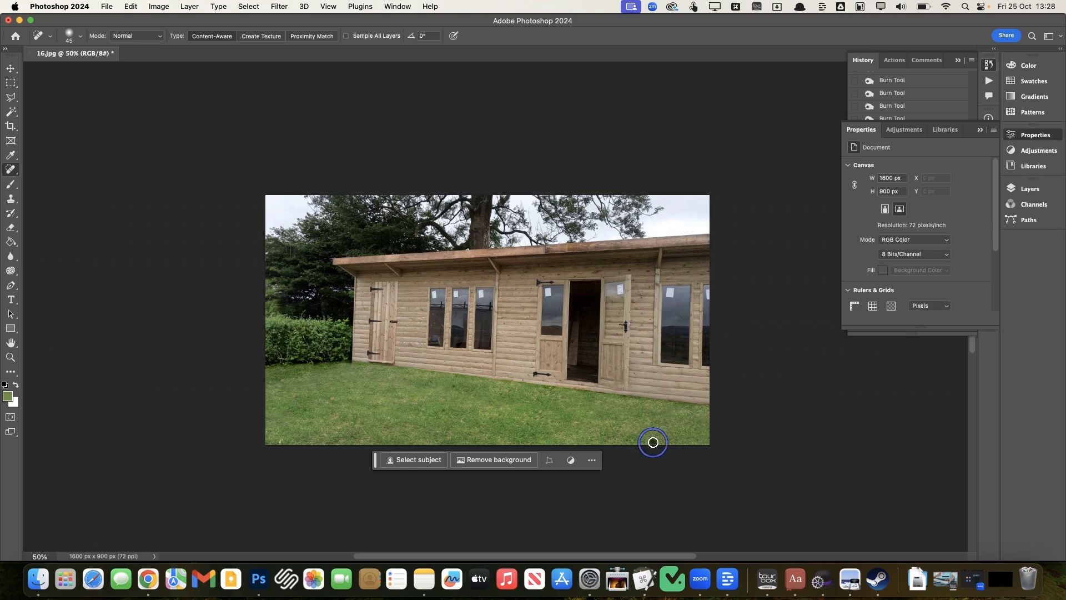
scroll(240, 431, "up", 3)
scroll(241, 431, "right", 3)
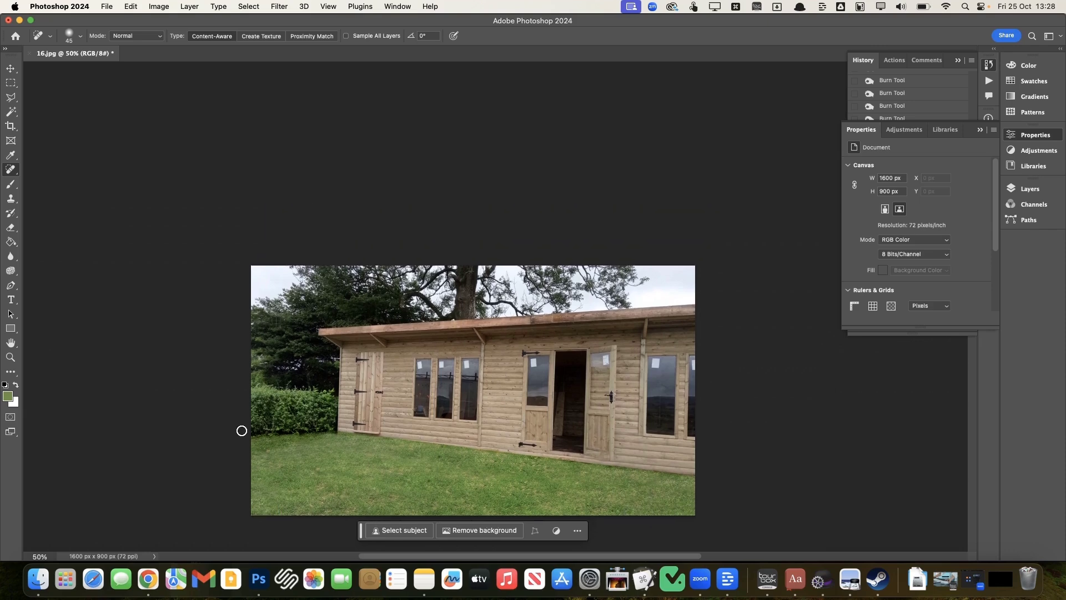
scroll(444, 413, "up", 5)
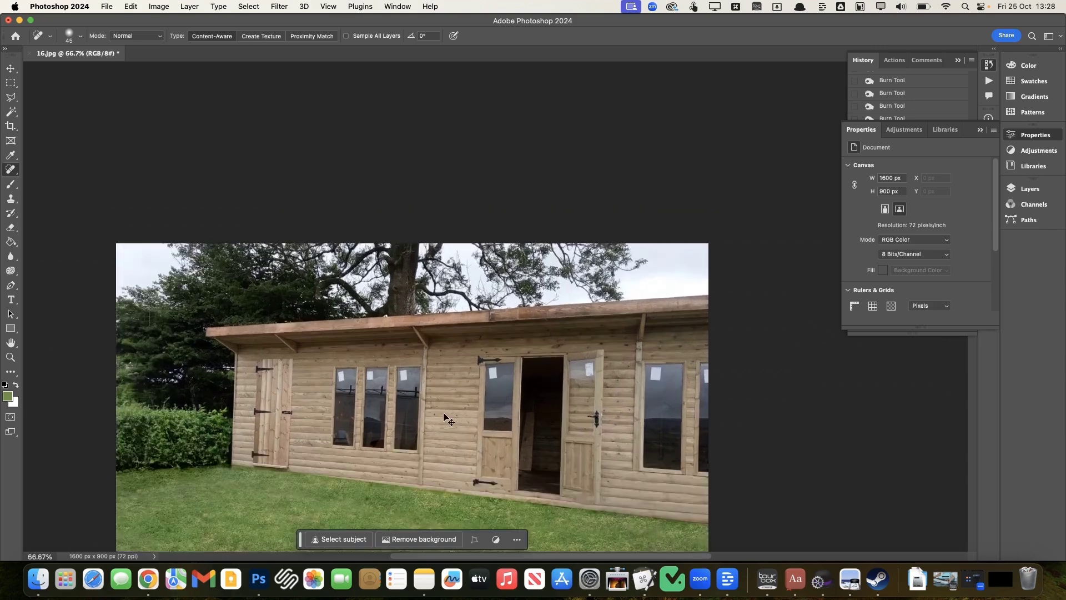
key("bracketleft")
key("bracketleft")
key("bracketleft")
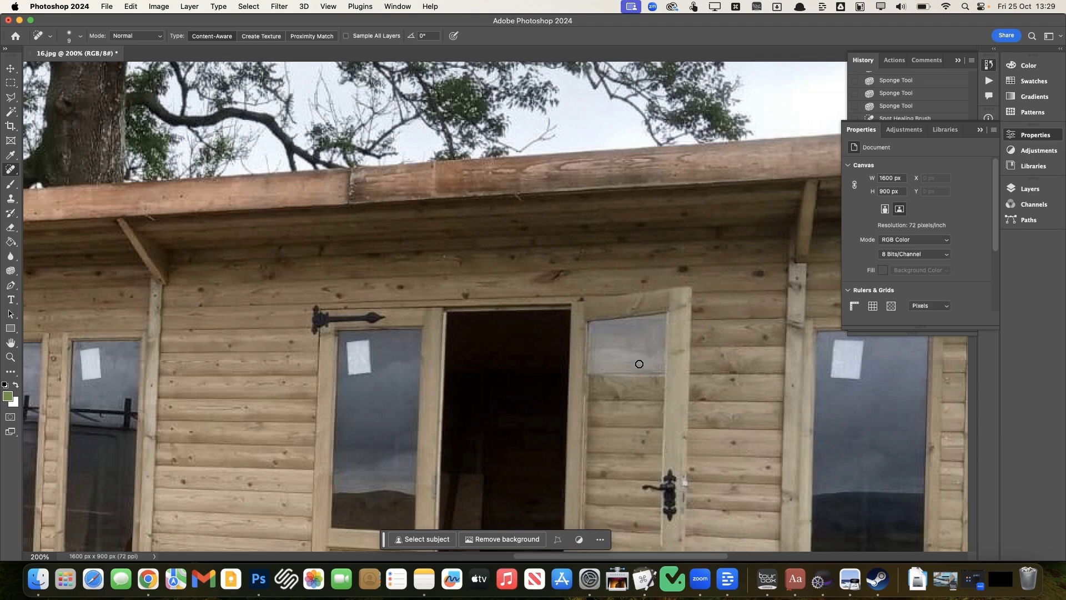
Remove the white label from the wide window beyond the open door with a 35 px Clone Stamp.
scroll(650, 367, "right", 10)
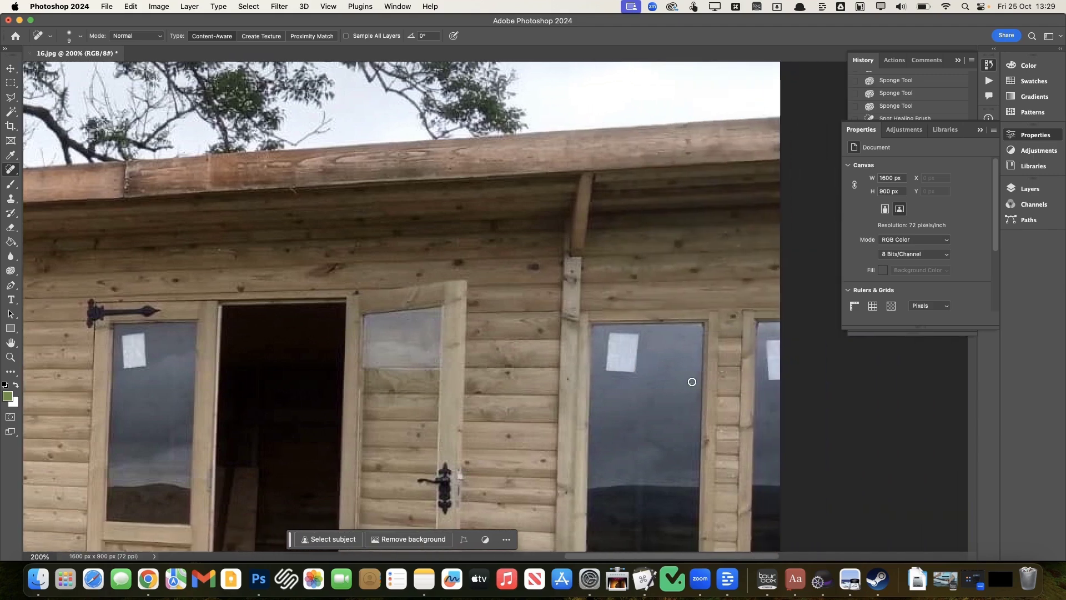
key("s")
key("bracketleft")
key("bracketleft")
key("bracketleft")
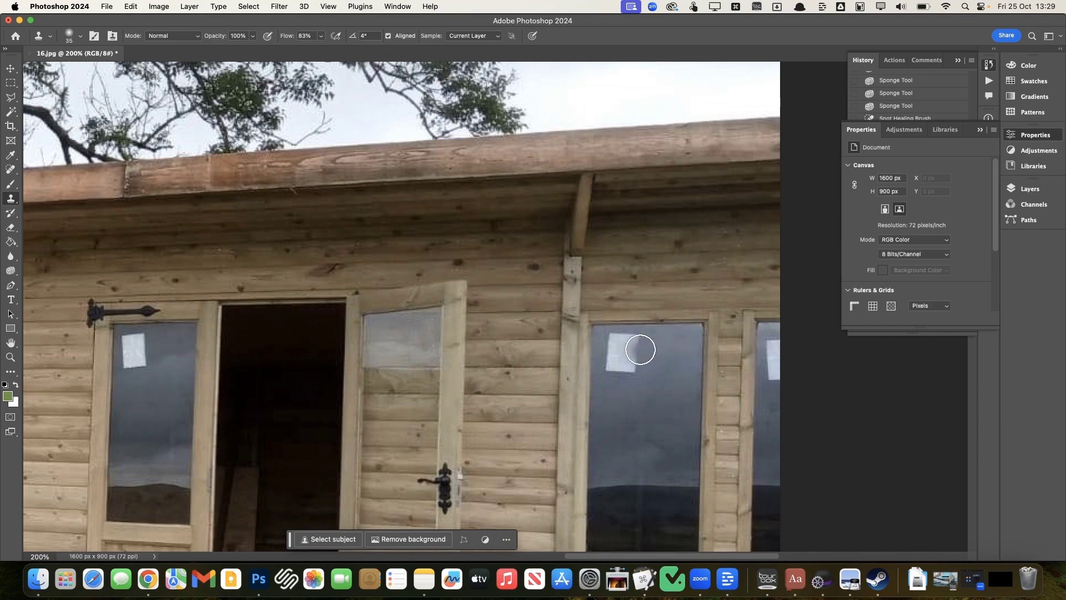
mouse_move(632, 349)
left_mouse_down()
mouse_move(619, 352)
mouse_move(625, 343)
left_mouse_up()
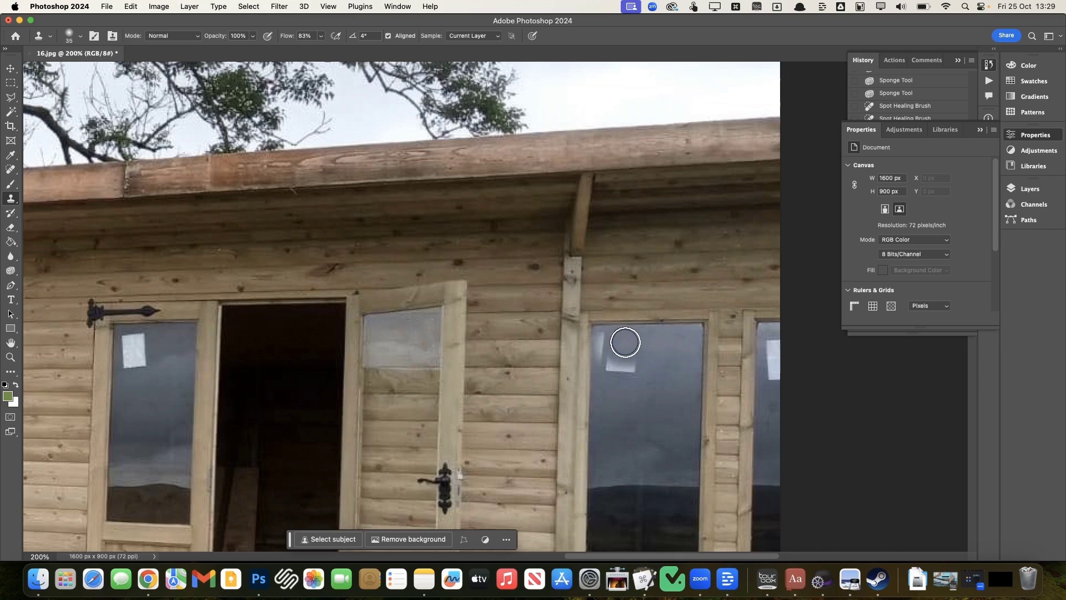
key("super+z")
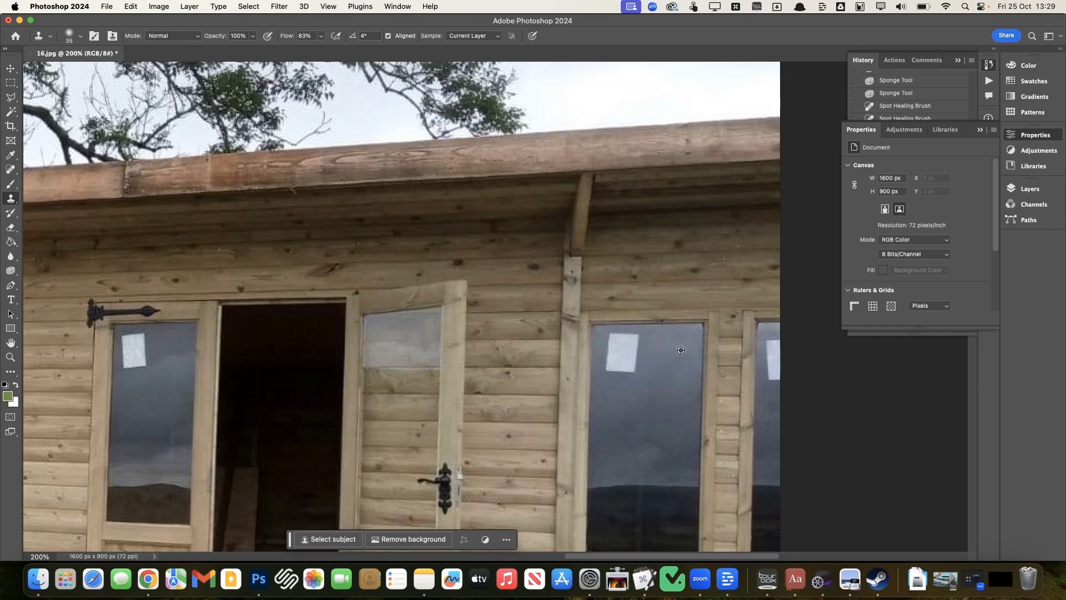
left_click(624, 351)
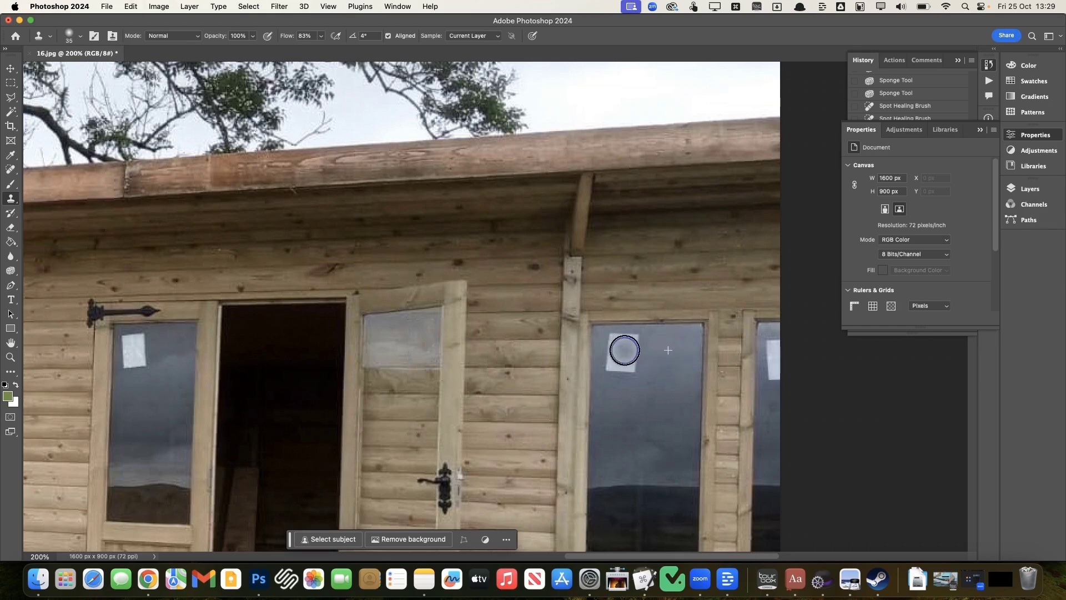
left_click_drag(620, 344, 617, 370)
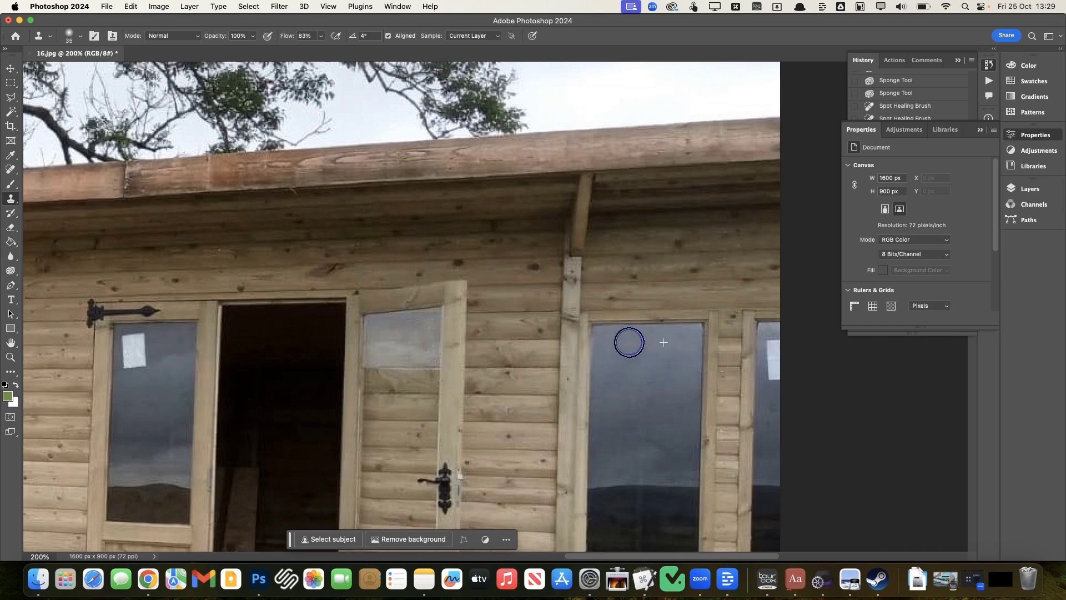
Remove the label from the partial window at the photo's edge with the Clone Stamp and Spot Healing Brush.
scroll(648, 428, "right", 5)
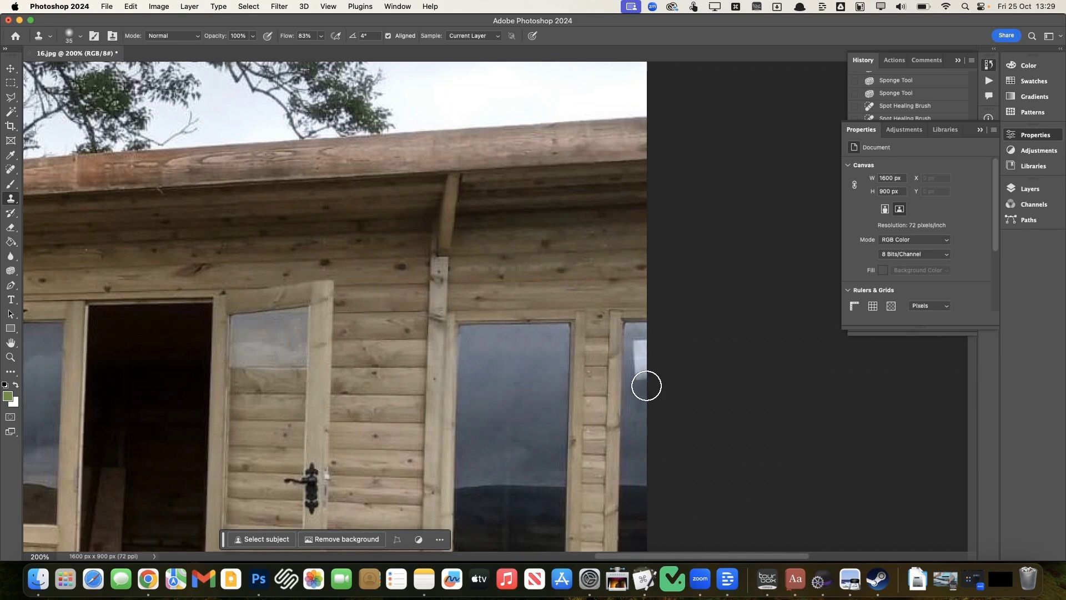
left_click_drag(651, 383, 660, 384)
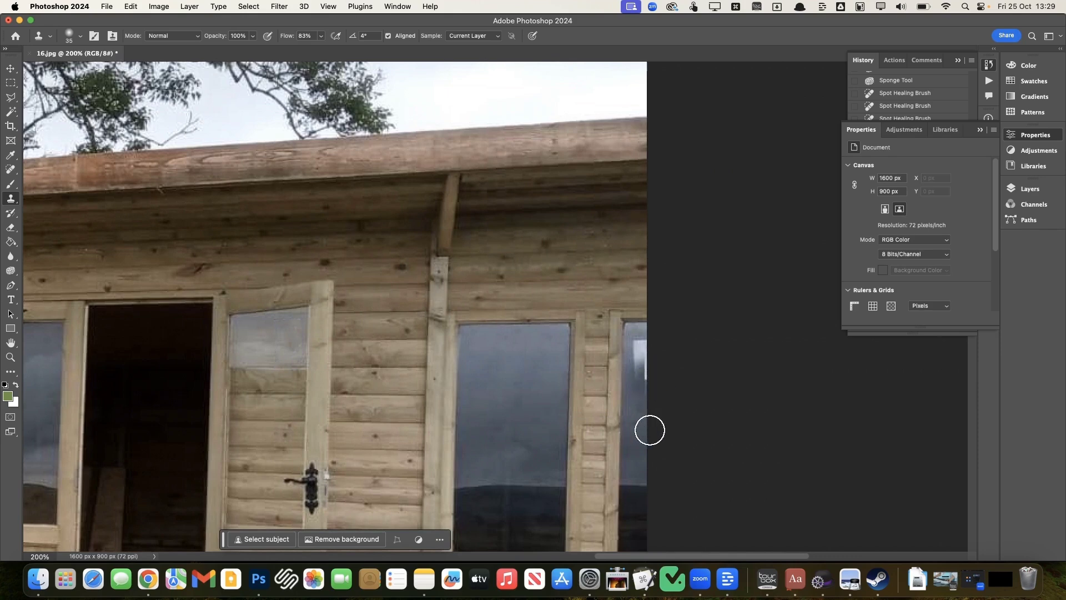
key("j")
mouse_move(642, 379)
left_mouse_down()
mouse_move(642, 347)
mouse_move(643, 366)
mouse_move(649, 361)
mouse_move(638, 369)
left_mouse_up()
scroll(502, 390, "left", 15)
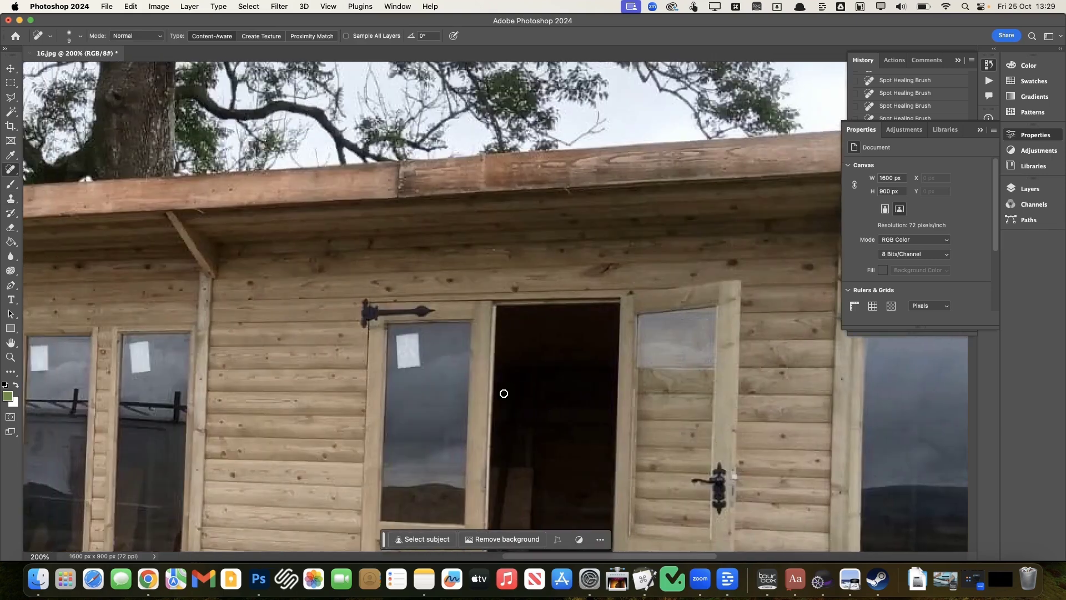
Clone clean glass over the white label in the pane of the closed half of the double door.
scroll(504, 394, "left", 5)
key("s")
mouse_move(511, 348)
left_mouse_down()
mouse_move(470, 341)
mouse_move(485, 341)
mouse_move(472, 340)
mouse_move(473, 362)
left_mouse_up()
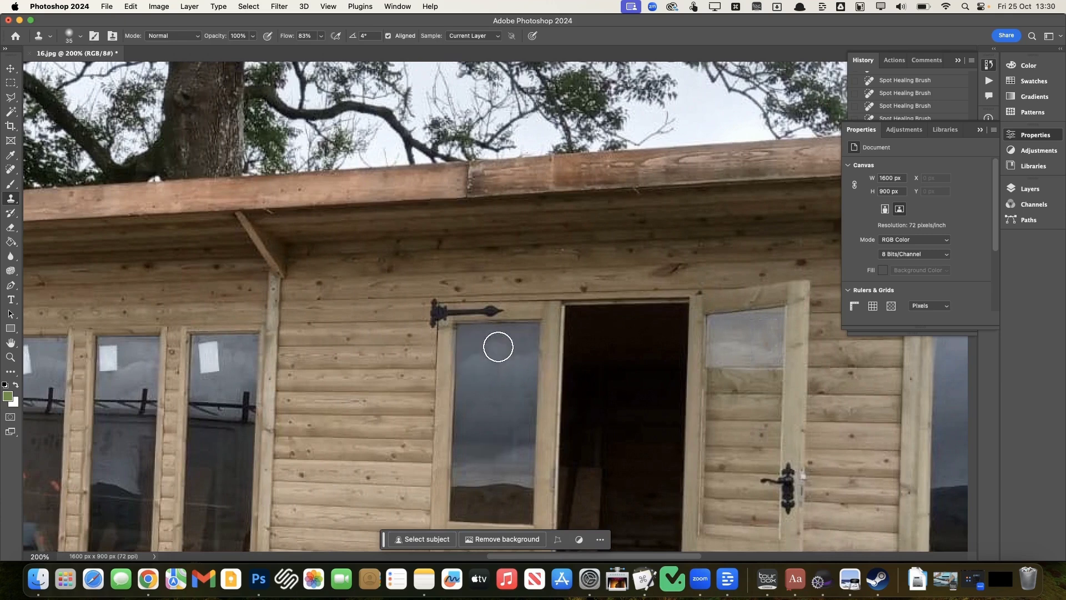
Remove the white labels from the group of three narrow windows with a 25 px Clone Stamp.
scroll(489, 389, "left", 5)
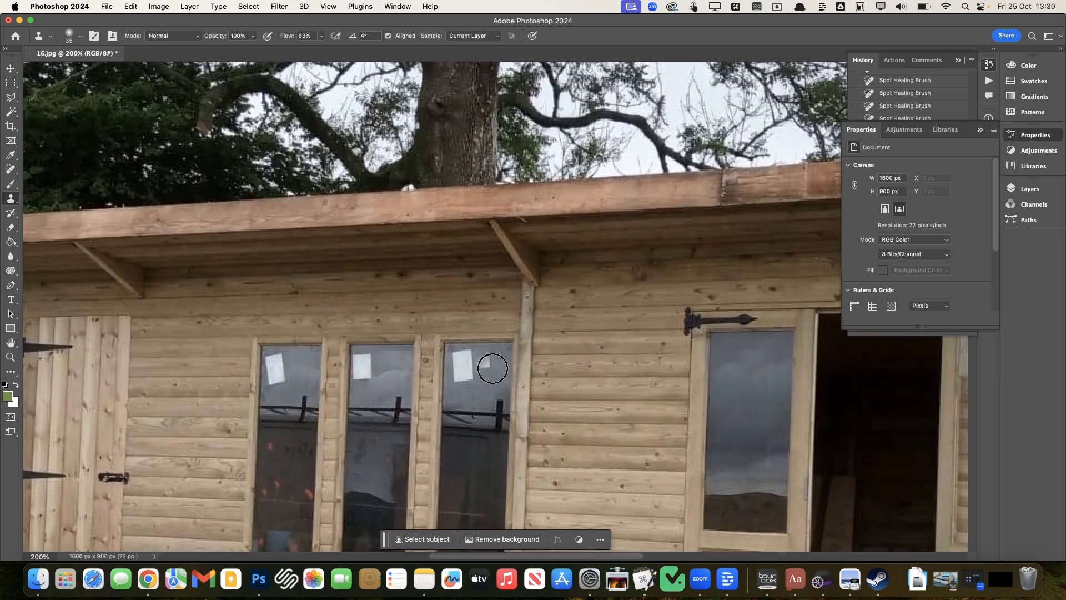
left_click(490, 357, "alt")
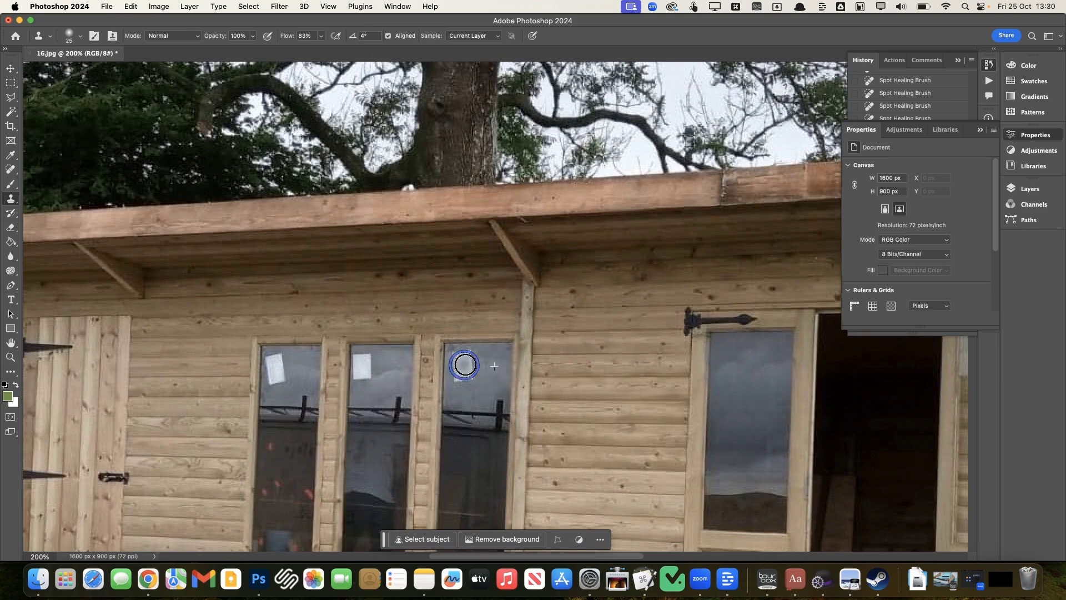
mouse_move(461, 356)
left_mouse_down()
mouse_move(474, 371)
mouse_move(471, 382)
mouse_move(458, 375)
mouse_move(496, 394)
mouse_move(480, 361)
mouse_move(480, 382)
mouse_move(488, 362)
left_mouse_up()
scroll(375, 396, "left", 5)
left_click(518, 369, "alt")
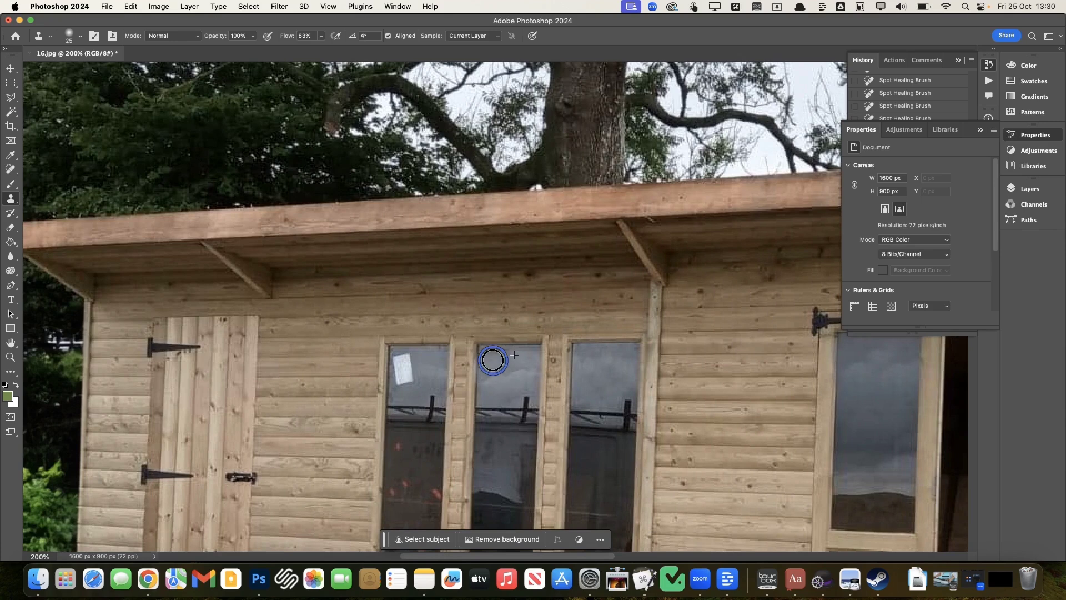
mouse_move(422, 376)
left_mouse_down()
mouse_move(401, 381)
mouse_move(407, 358)
mouse_move(422, 381)
mouse_move(396, 388)
mouse_move(401, 362)
left_mouse_up()
Clone out the dark upright posts above the reflected roofline in the three narrow windows.
left_click_drag(432, 393, 431, 405)
mouse_move(522, 401)
left_mouse_down()
mouse_move(507, 405)
mouse_move(524, 393)
left_mouse_up()
mouse_move(627, 405)
left_mouse_down()
mouse_move(640, 408)
mouse_move(627, 403)
left_mouse_up()
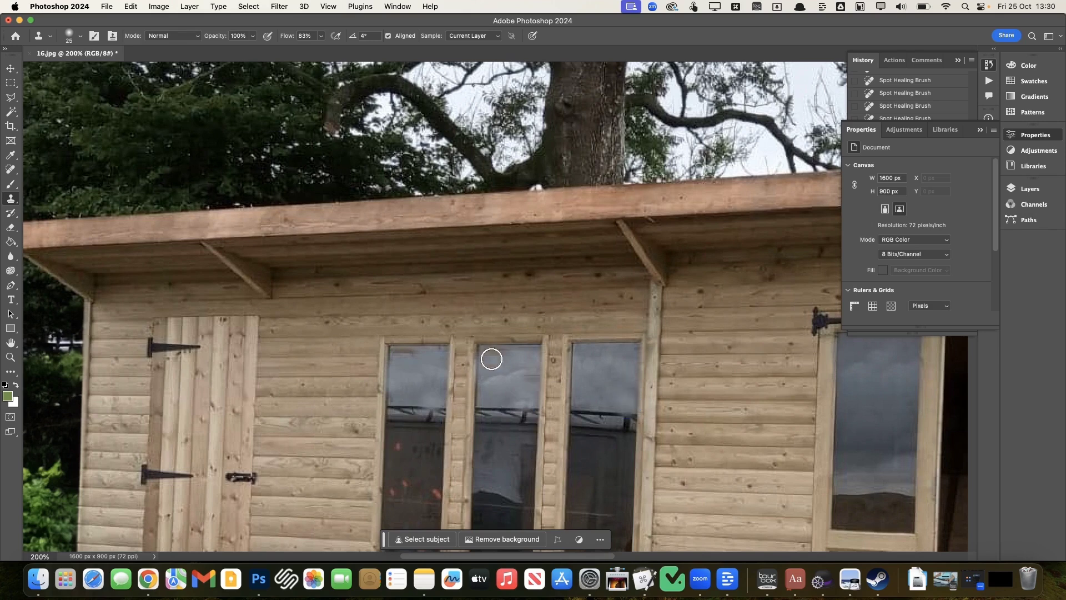
Select the glass of the first narrow window nearest the plank door with the Polygonal Lasso.
key("super+minus")
key("super+minus")
key("super+minus")
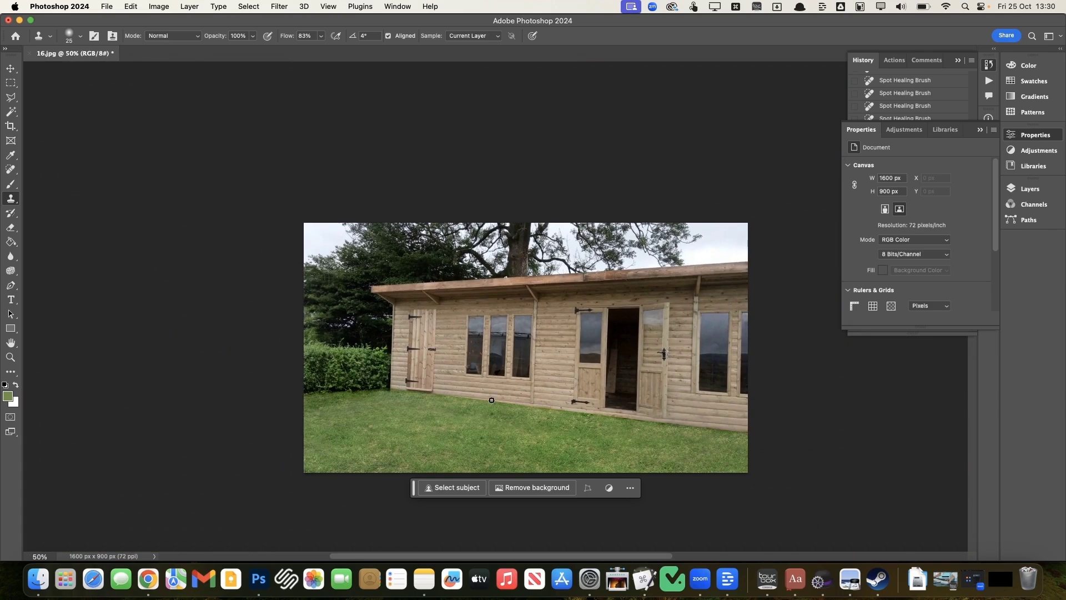
key("super+plus")
key("super+plus")
key("super+plus")
scroll(492, 389, "down", 2)
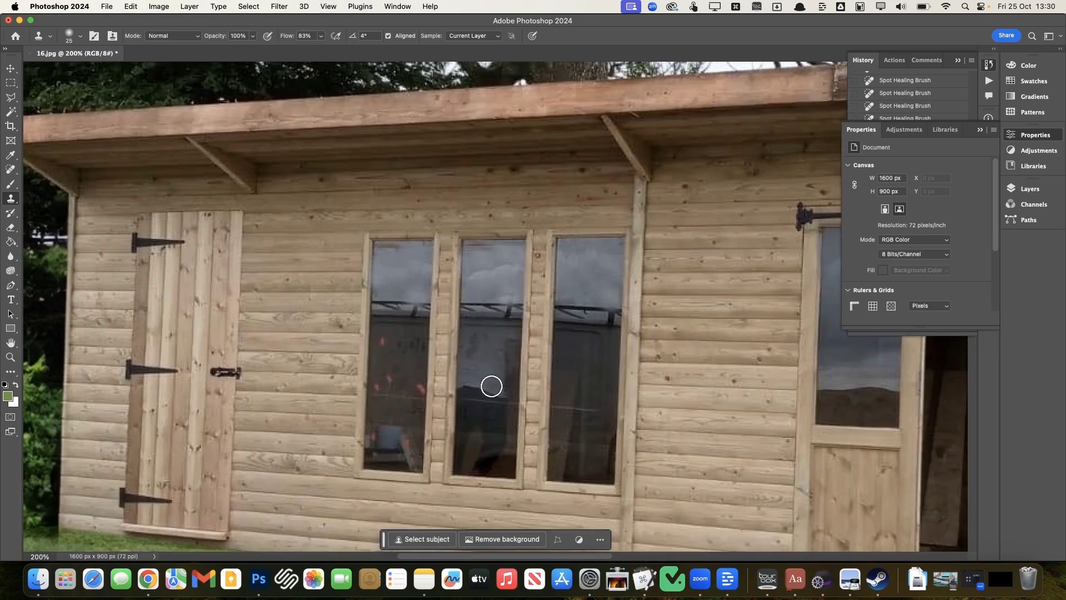
left_click(13, 96)
left_click(373, 239)
left_click(432, 239)
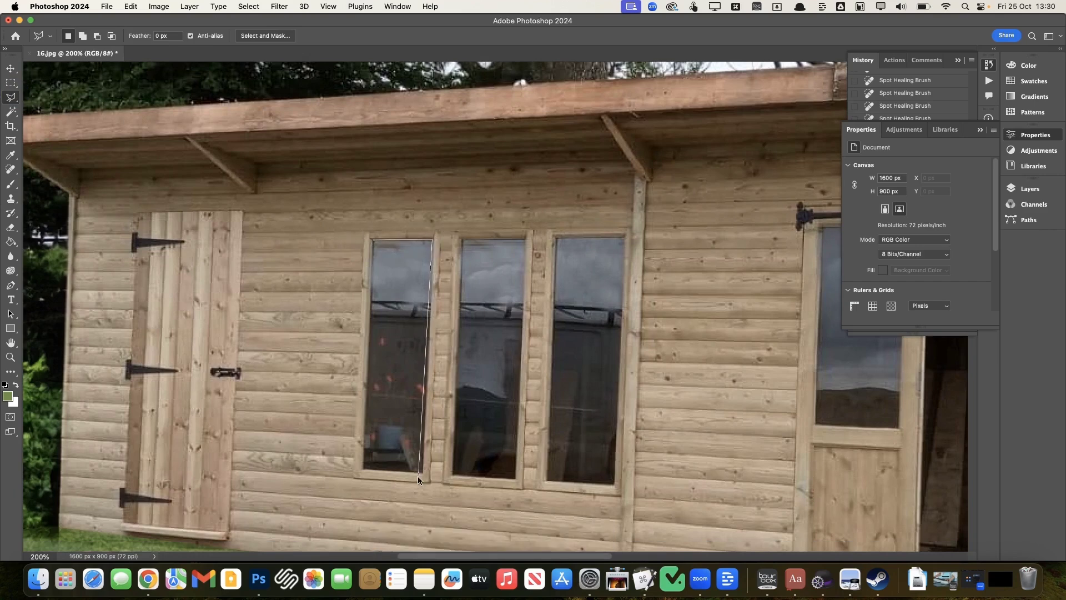
left_click(423, 472)
left_click(362, 468)
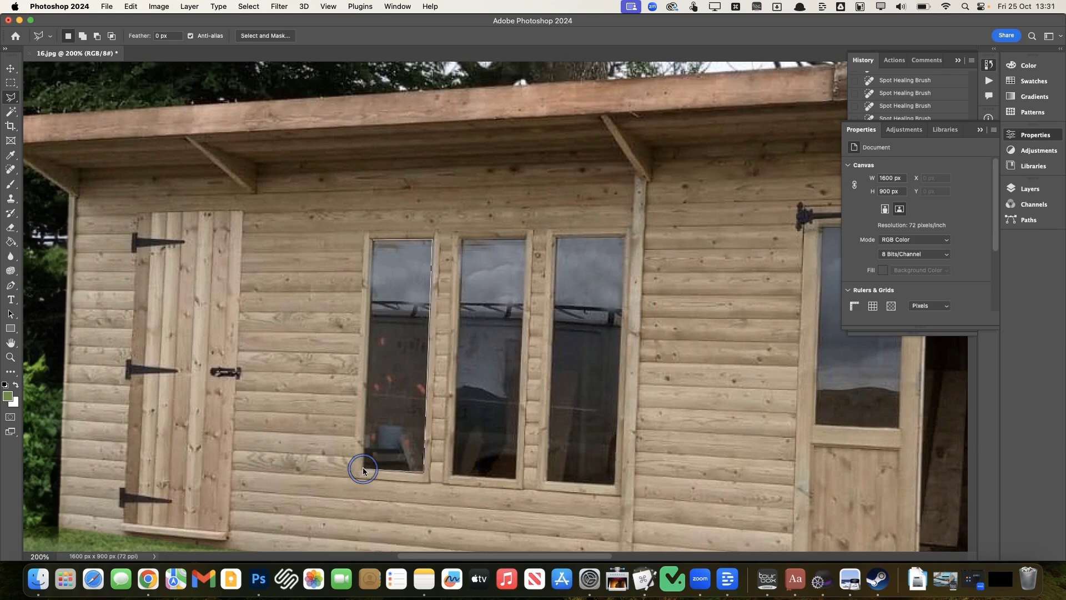
left_click(373, 238)
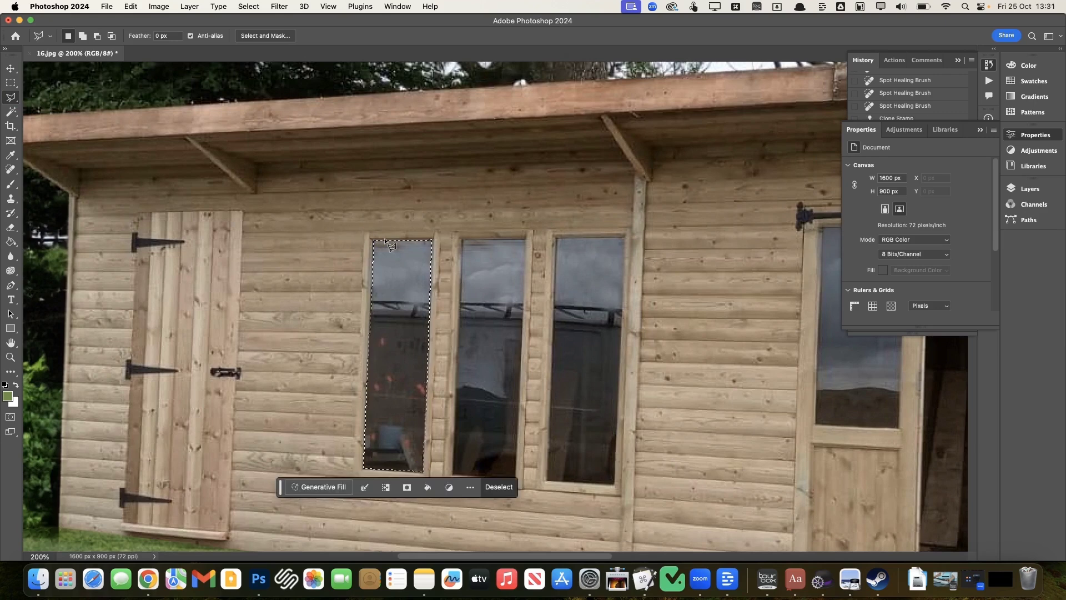
Add the glass of the middle and third narrow windows to the selection.
left_click(462, 239)
left_click(452, 474)
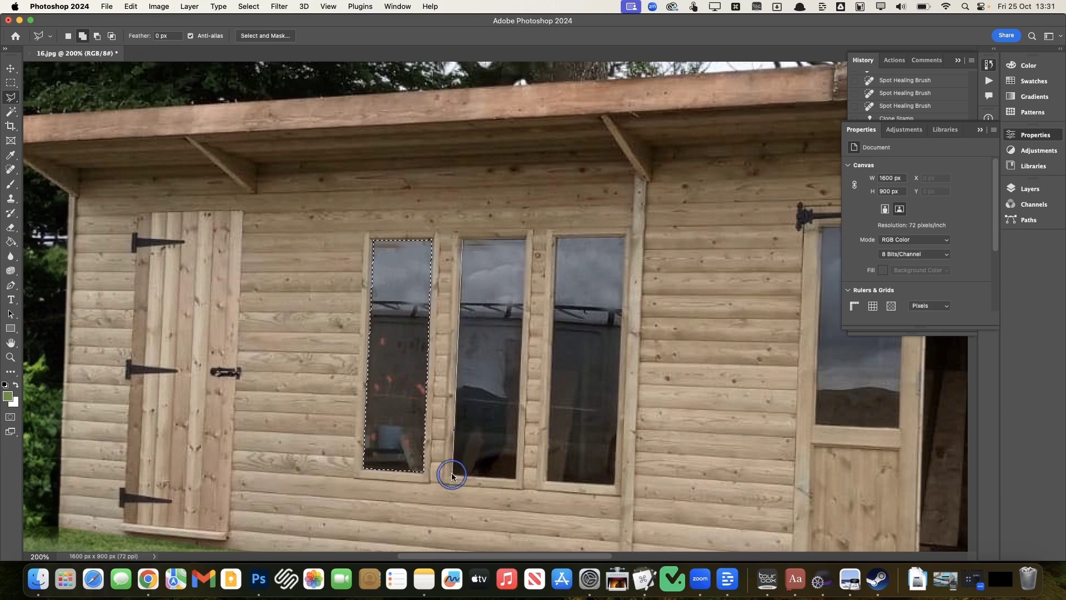
left_click(514, 478)
left_click(525, 238)
left_click(462, 239)
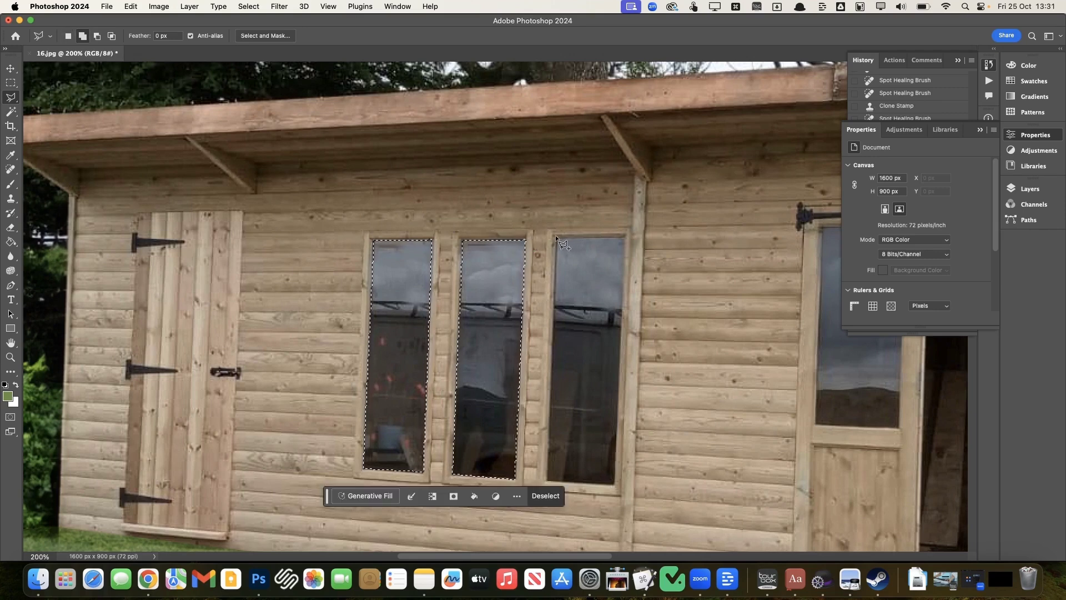
left_click(556, 236)
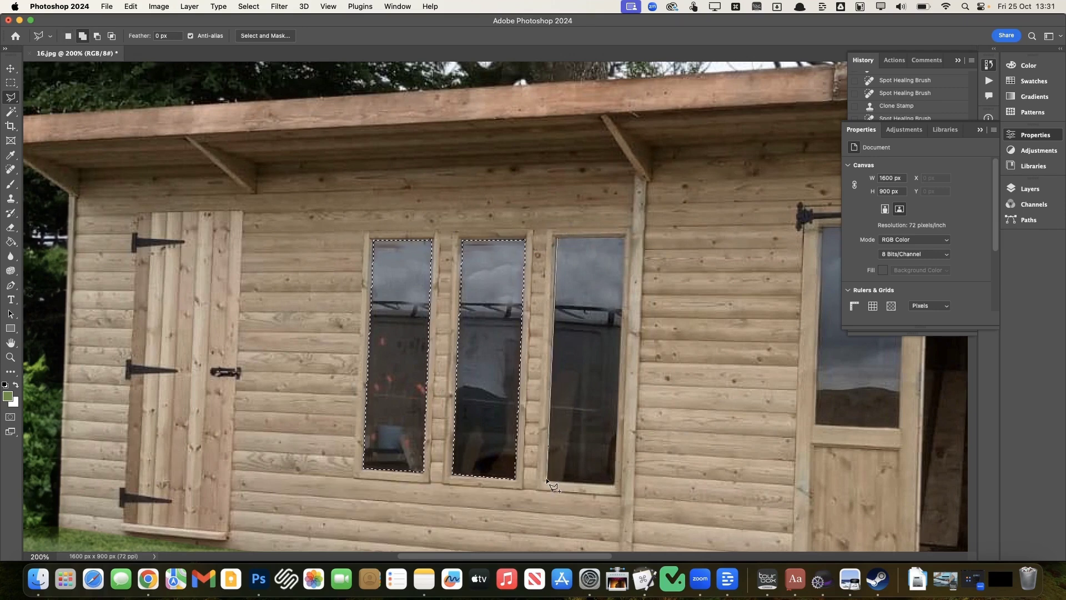
left_click(614, 484)
left_click(625, 235)
left_click(558, 237)
Add the glass panes of the closed and open halves of the double door to the selection.
scroll(558, 239, "right", 5)
scroll(559, 239, "right", 10)
scroll(559, 239, "down", 2)
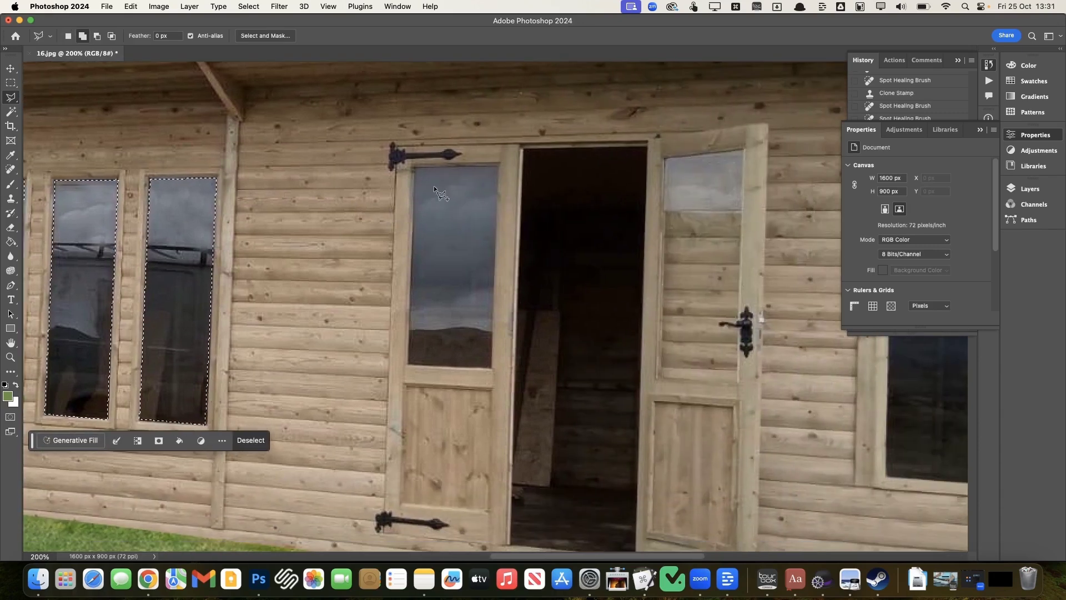
left_click(415, 166, "shift")
left_click(408, 364)
left_click(491, 368)
double_click(498, 169)
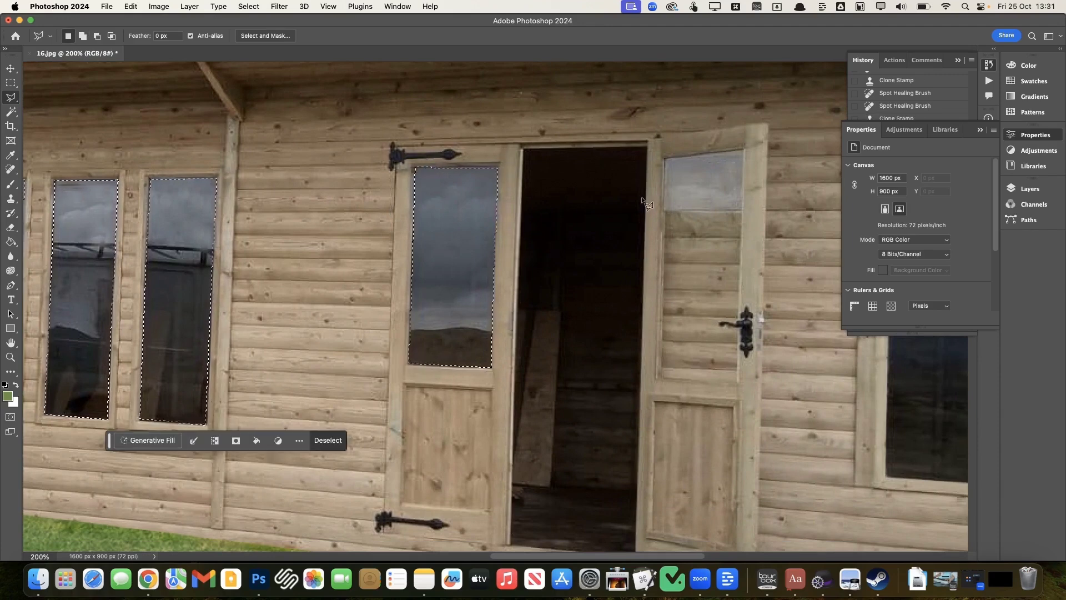
left_click(665, 158)
left_click(661, 367)
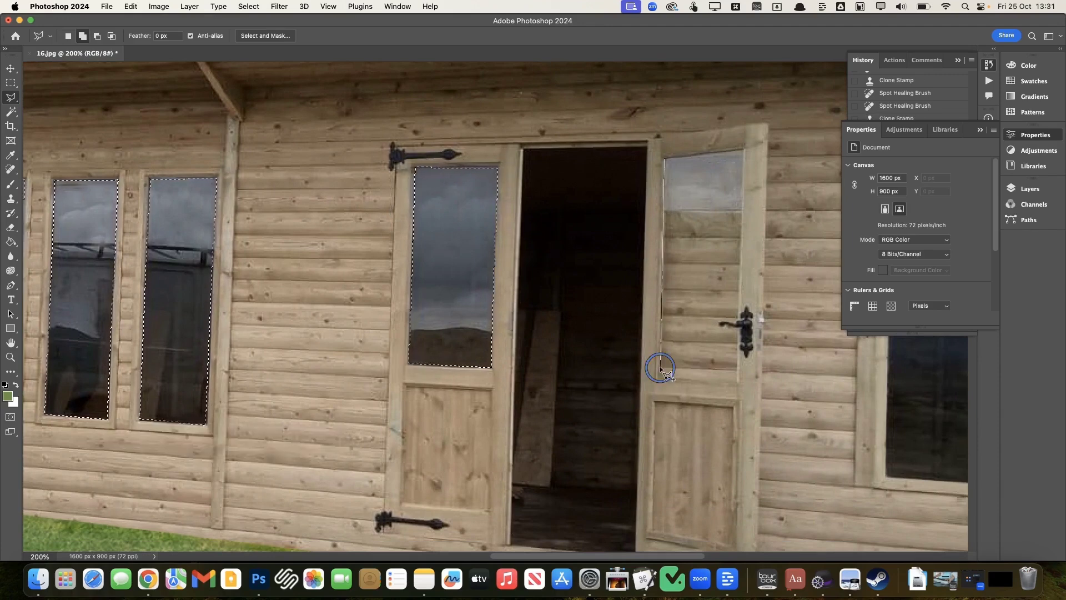
left_click(737, 378)
left_click(745, 146)
left_click(668, 158)
Add the glass of the wide window and of the partial window at the photo's edge to the selection.
scroll(456, 180, "right", 10)
left_click(449, 169)
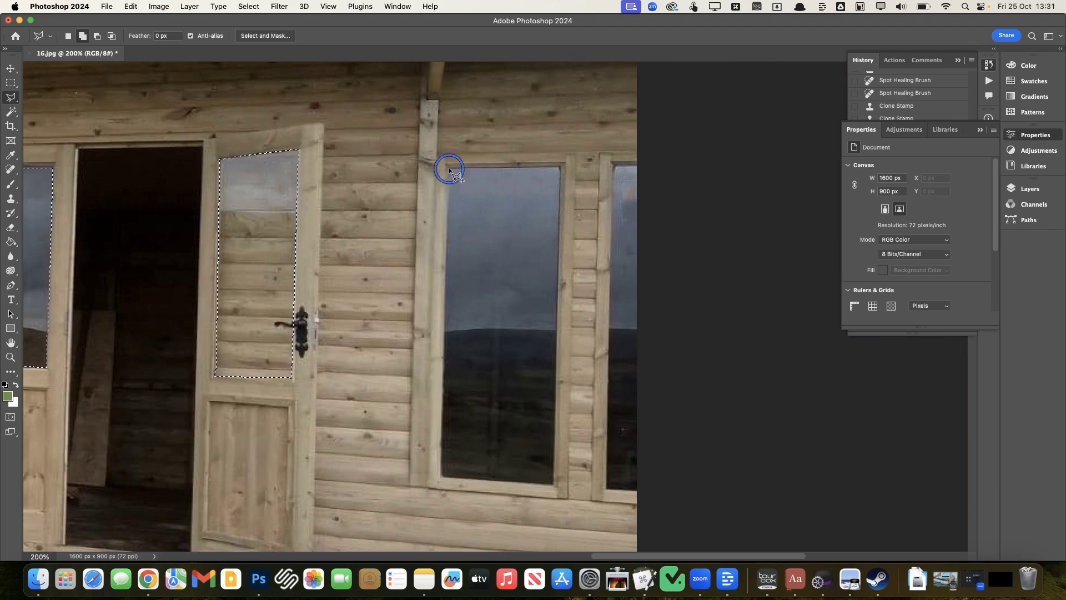
left_click(441, 475)
left_click(552, 483)
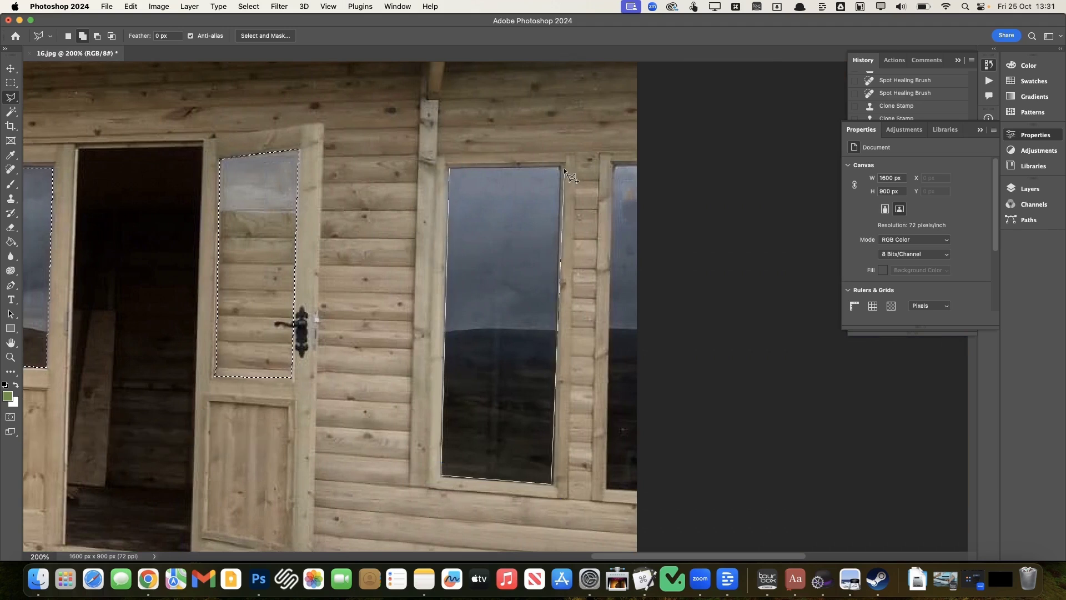
double_click(561, 165)
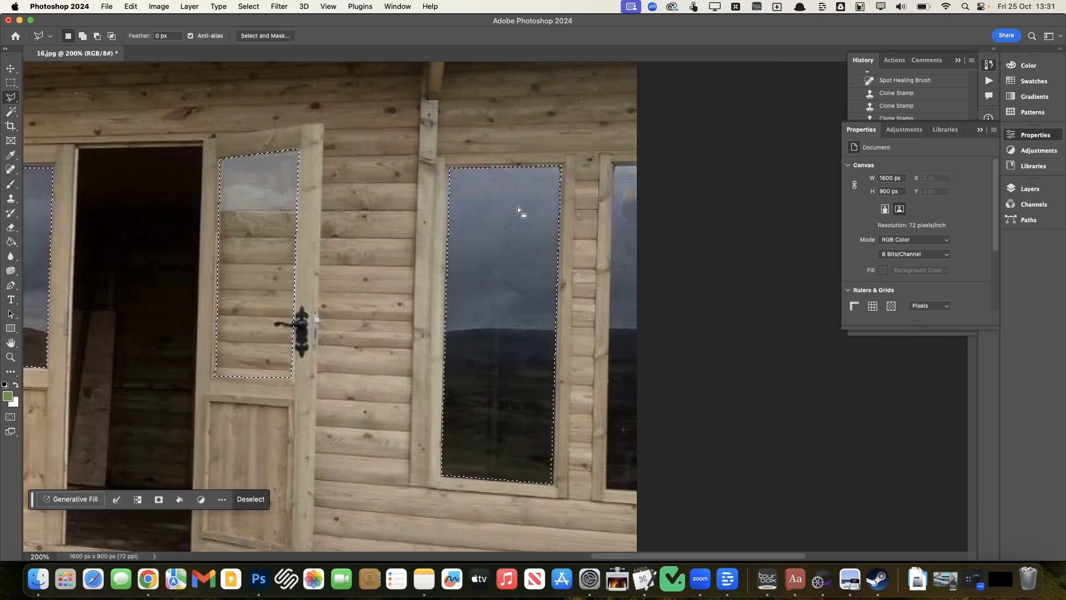
left_click(636, 166)
left_click(613, 165)
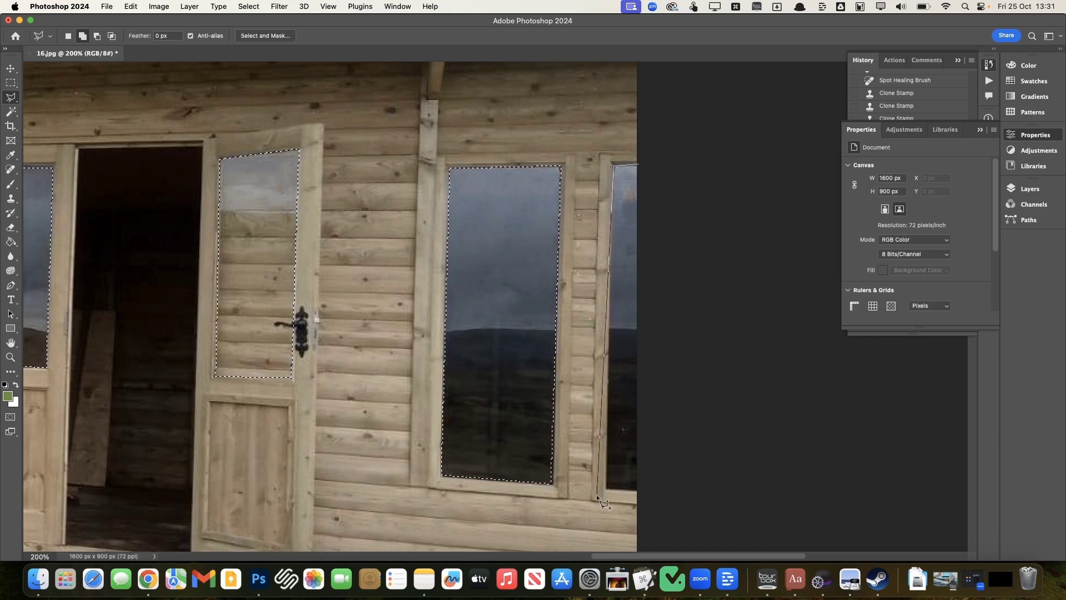
left_click(606, 487)
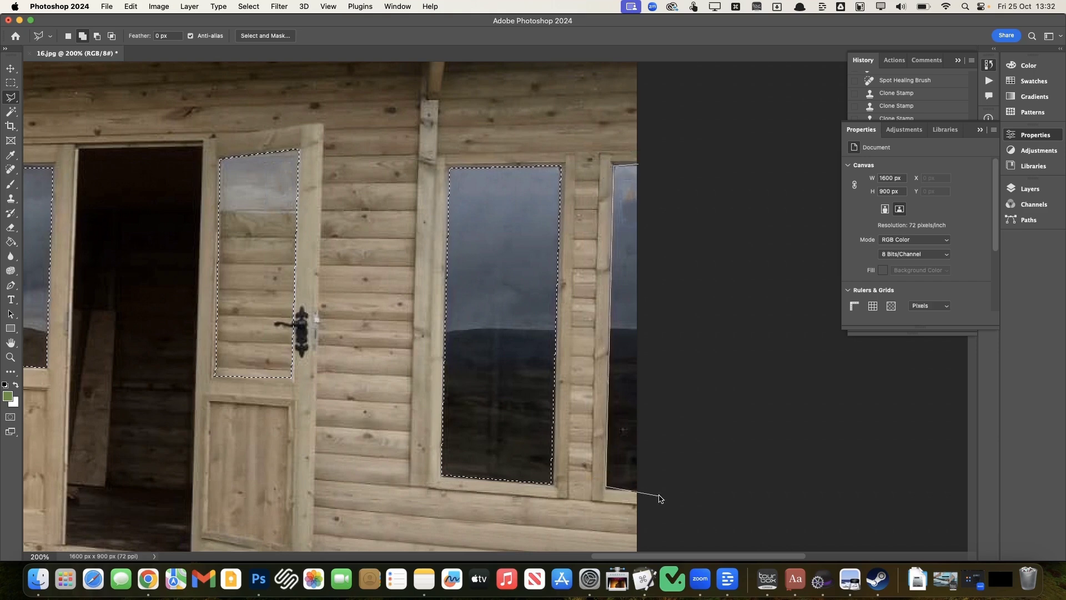
left_click(638, 163)
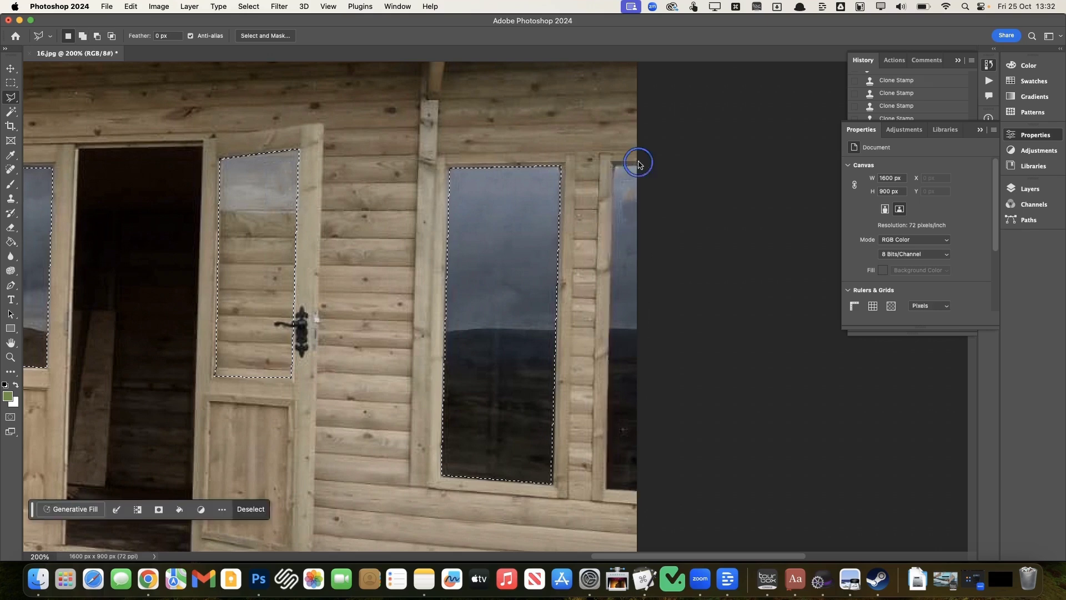
Darken the selected glass with Levels, setting the midtone input to 0.87 and the white output to 190.
key("super+l")
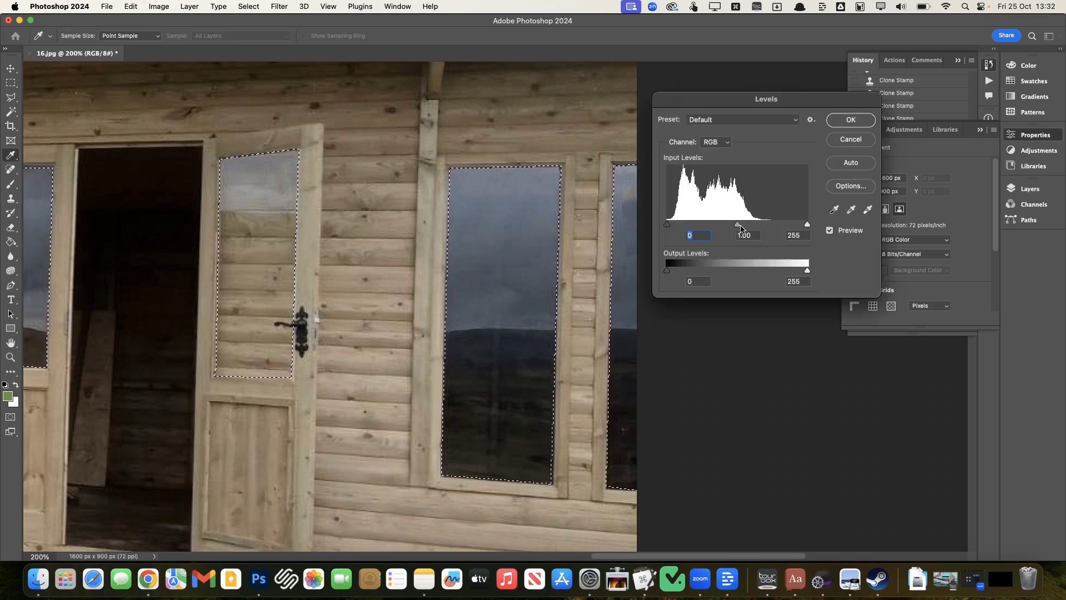
left_click_drag(739, 225, 743, 225)
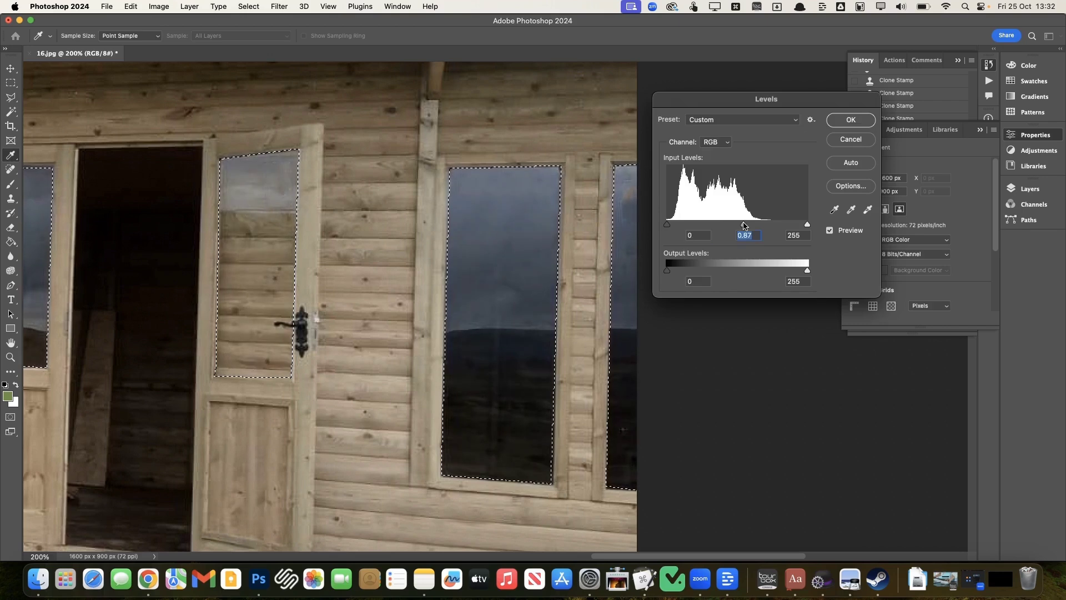
mouse_move(667, 270)
left_mouse_down()
mouse_move(684, 270)
mouse_move(665, 271)
left_mouse_up()
left_click_drag(808, 270, 760, 278)
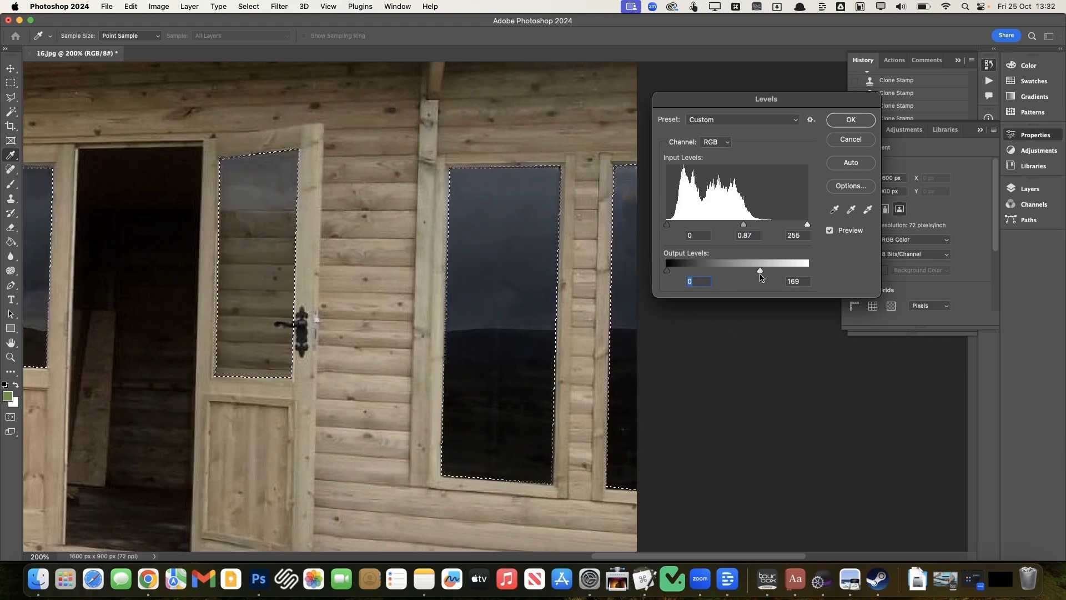
scroll(499, 300, "left", 10)
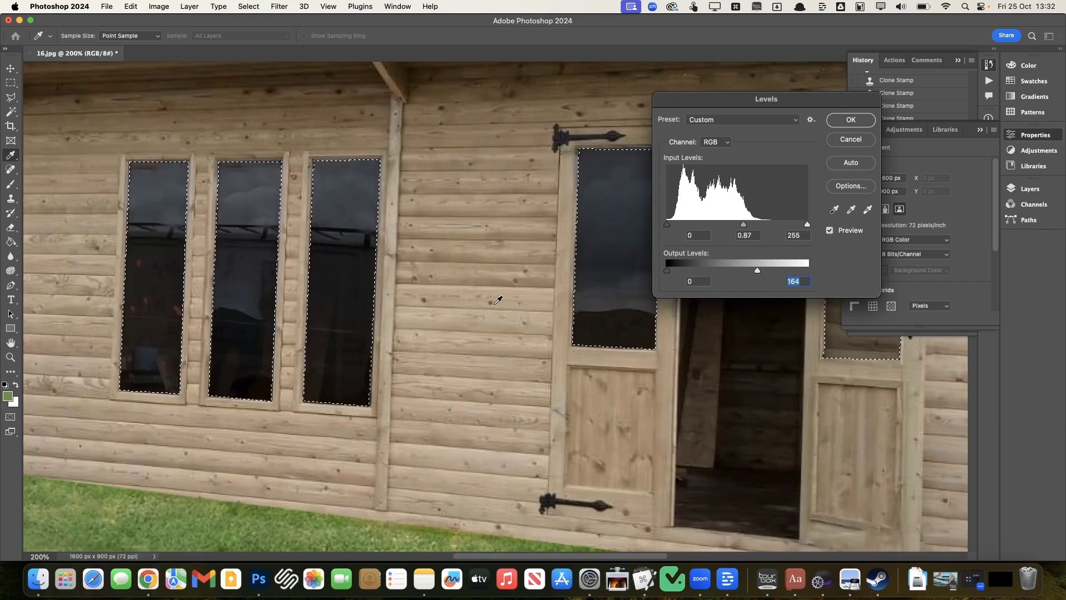
key("super+minus")
key("super+minus")
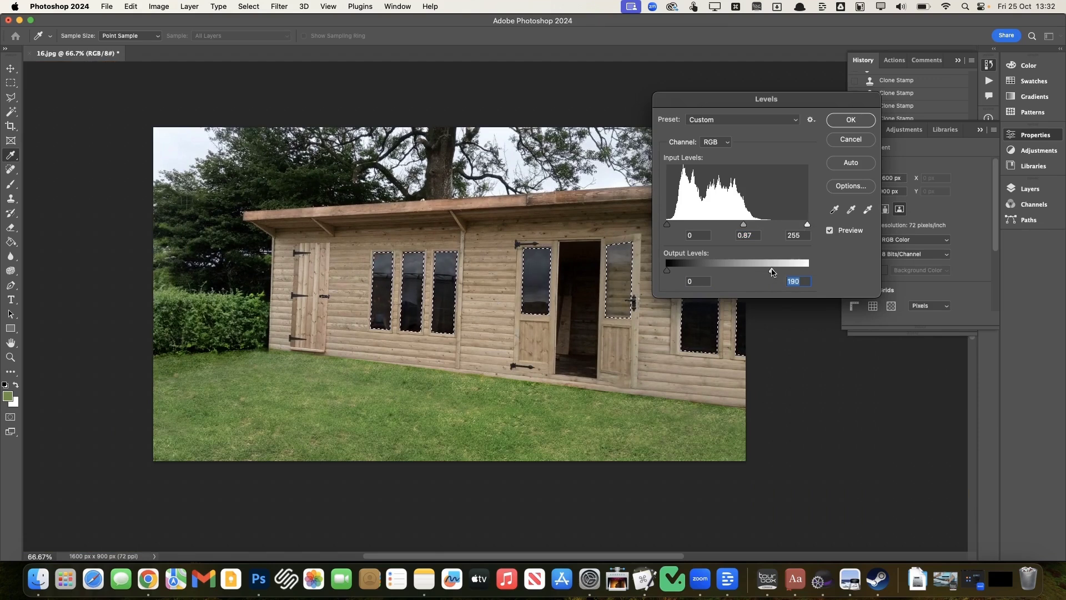
scroll(794, 189, "right", 3)
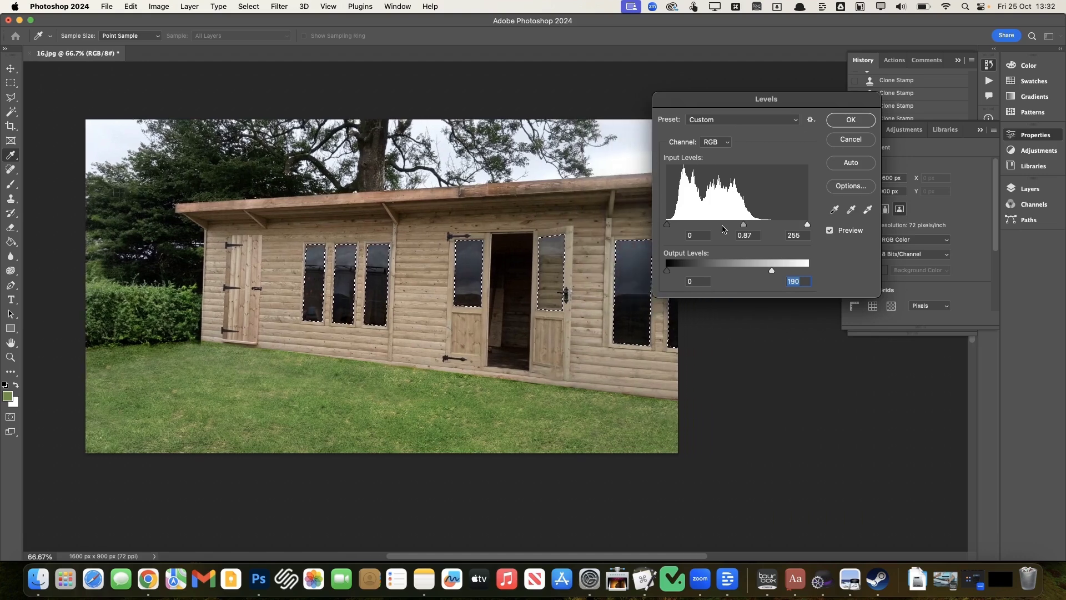
left_click(854, 118)
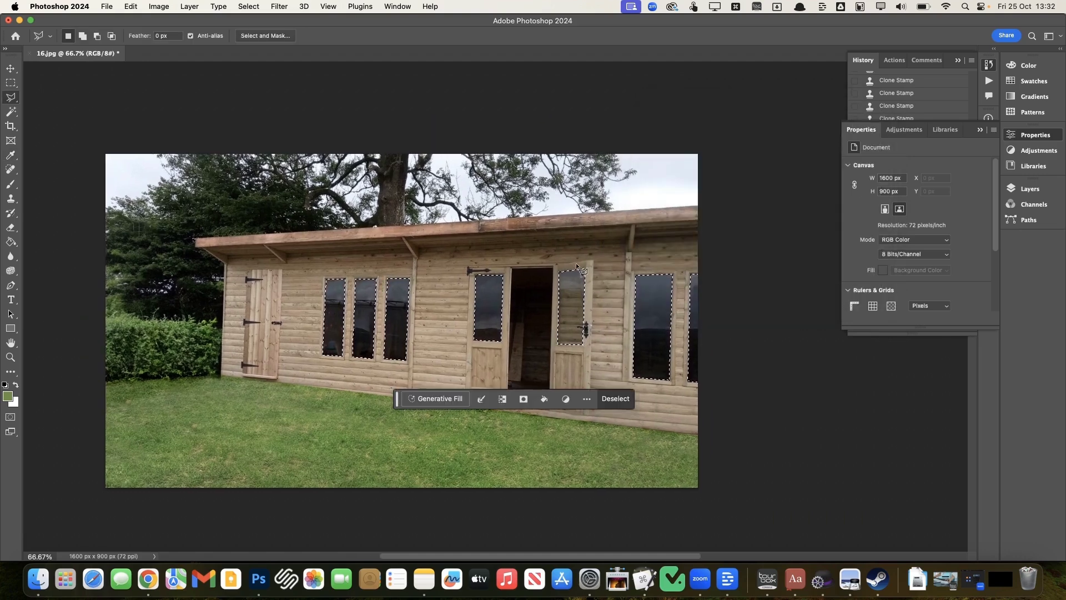
left_click(471, 249)
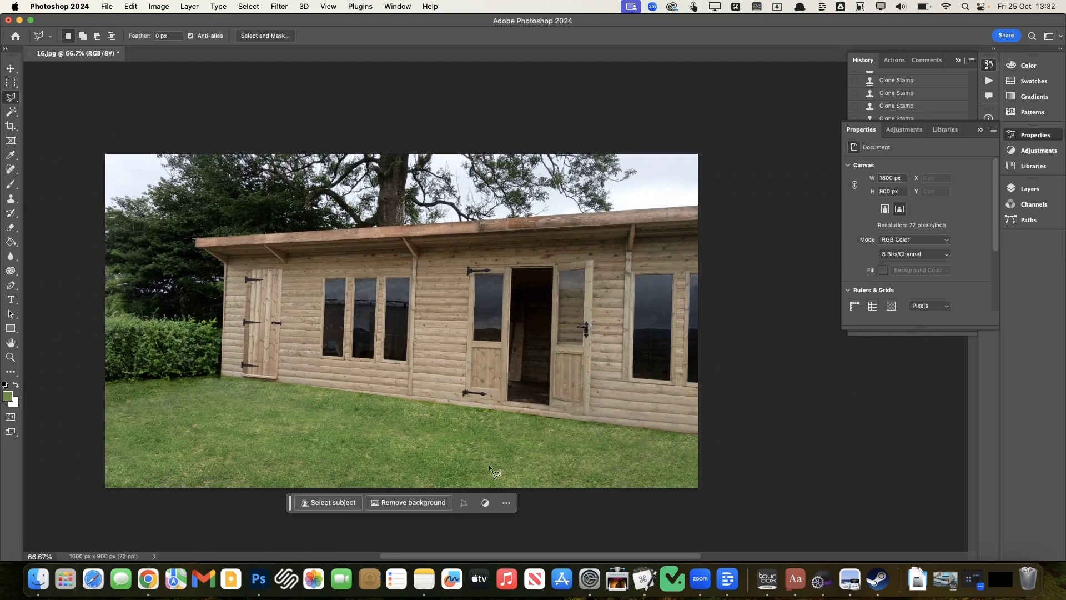
Restore the glass selection, reduce its saturation to -56 with Hue/Saturation, and deselect.
scroll(489, 465, "up", 3)
key("super+z")
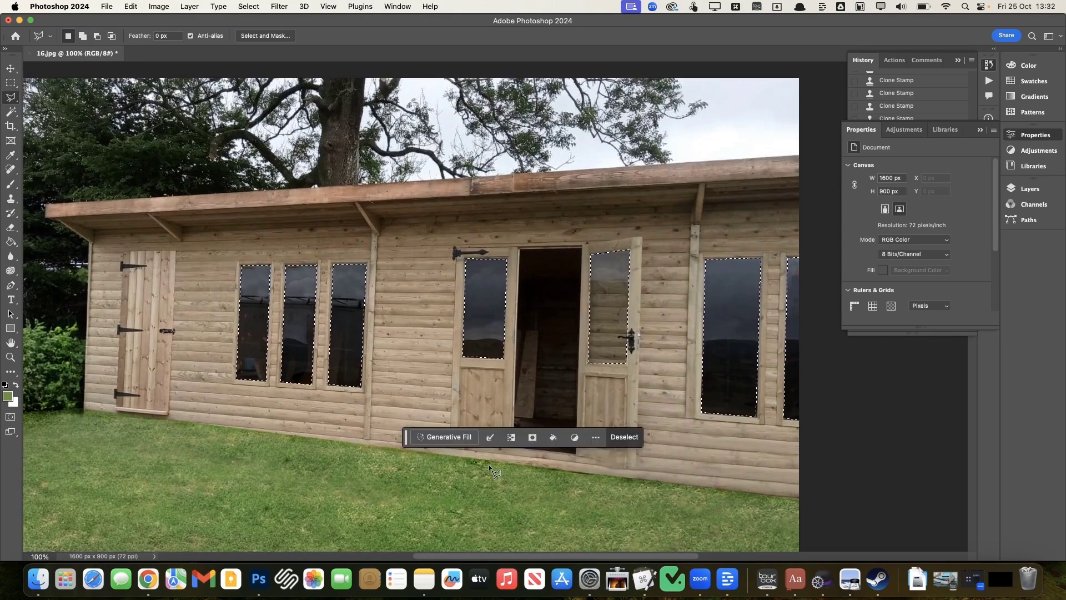
key("super+u")
left_click_drag(761, 260, 731, 264)
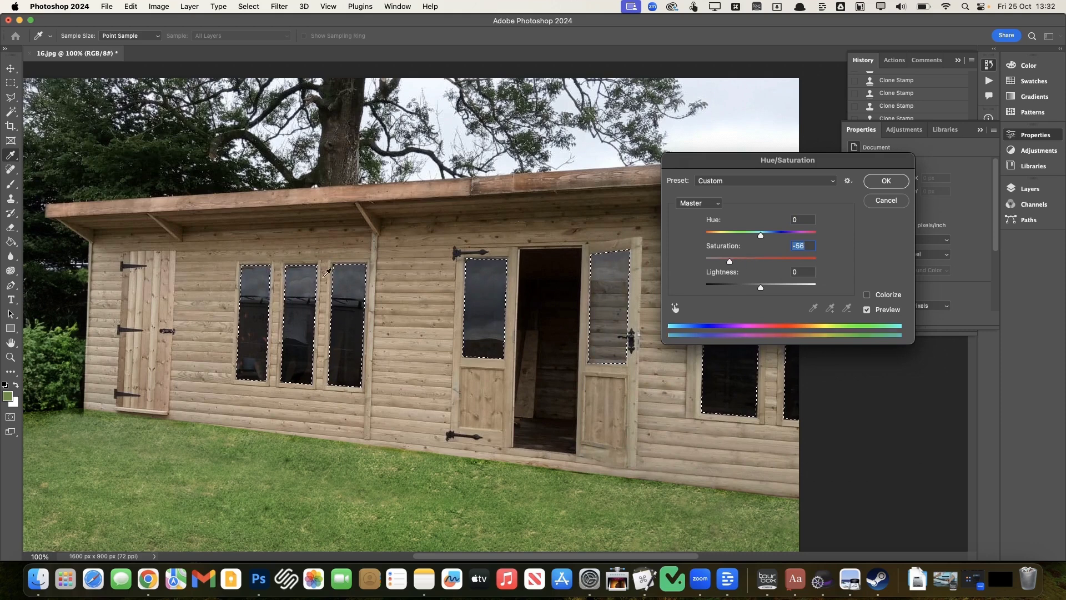
left_click(889, 183)
key("super+d")
key("l")
scroll(532, 240, "left", 10)
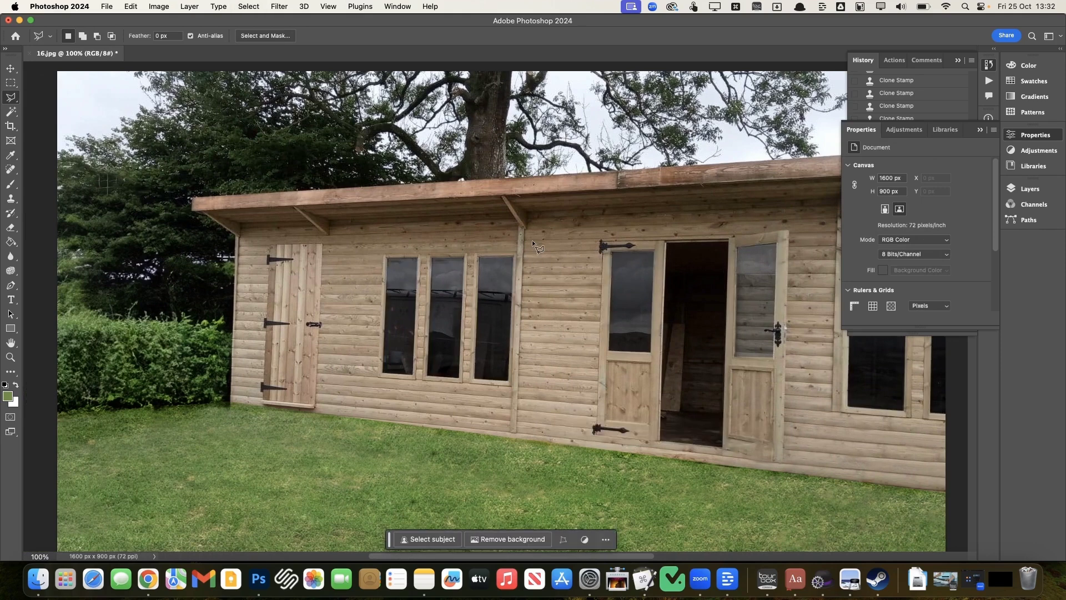
Heal the hill reflection and light streaks in the middle narrow window's glass with the content-aware Spot Healing Brush.
key("super+minus")
key("super+plus")
key("super+plus")
key("super+plus")
key("super+plus")
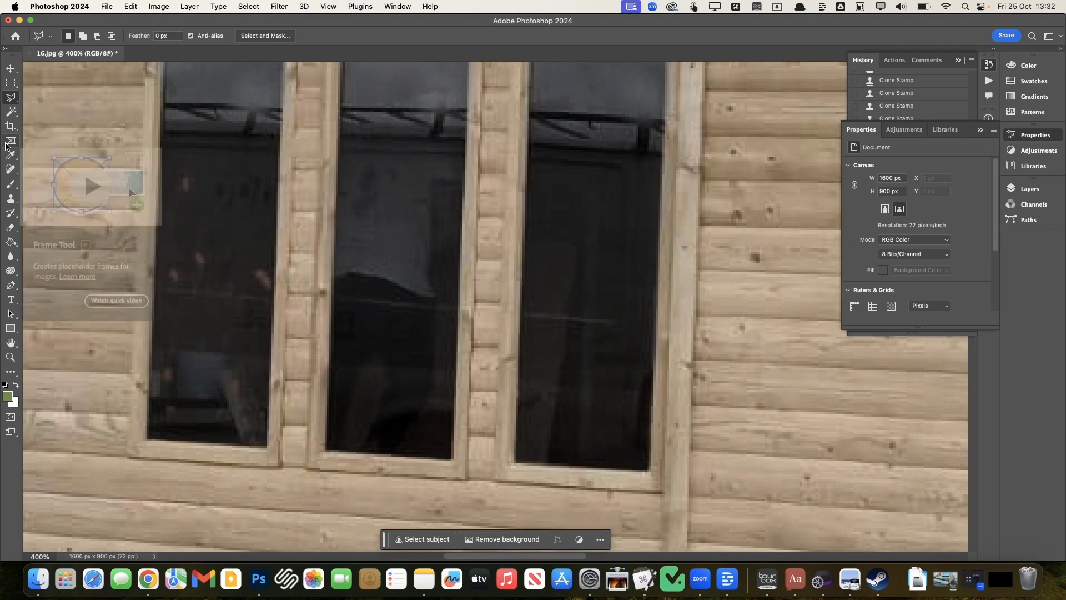
left_click(10, 169)
mouse_move(429, 299)
left_mouse_down()
mouse_move(366, 269)
mouse_move(416, 274)
mouse_move(393, 269)
mouse_move(427, 315)
left_mouse_up()
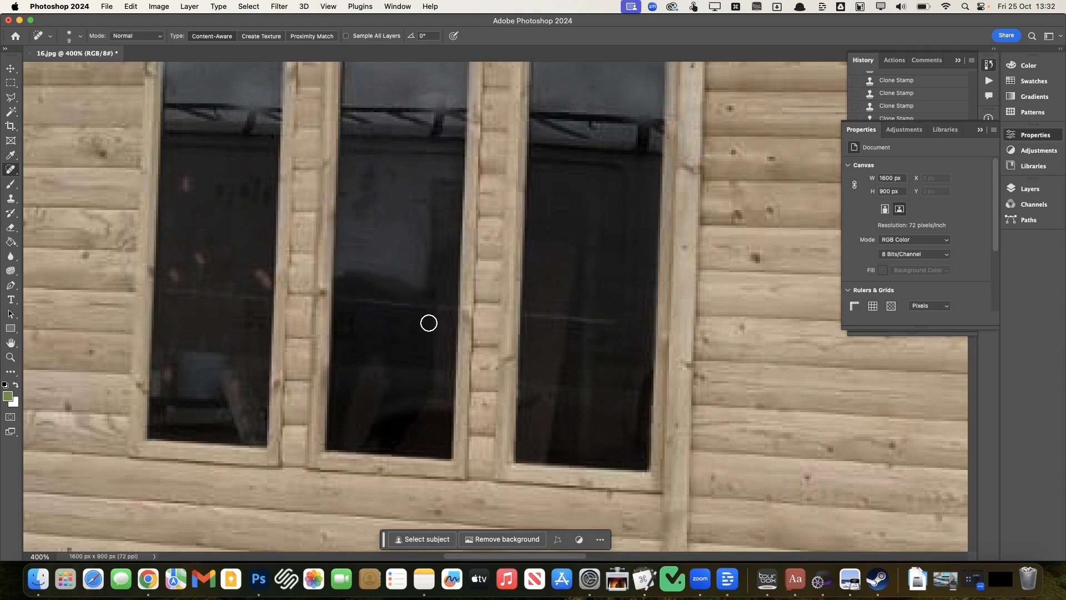
left_click_drag(369, 209, 391, 187)
mouse_move(391, 420)
left_mouse_down()
mouse_move(370, 397)
mouse_move(392, 376)
left_mouse_up()
left_click(400, 431)
mouse_move(399, 431)
left_mouse_down()
mouse_move(417, 417)
mouse_move(435, 357)
mouse_move(419, 284)
mouse_move(433, 238)
left_mouse_up()
left_click_drag(432, 187, 438, 176)
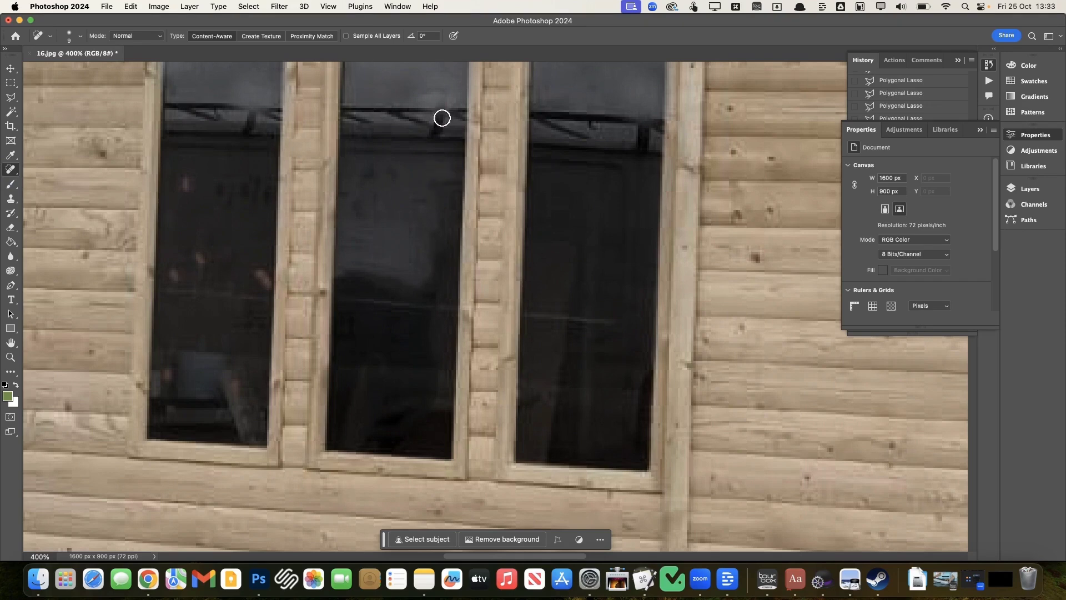
Heal the reddish spots and pale marks in the glass of the narrow window nearest the plank door.
left_click_drag(260, 284, 267, 281)
left_click_drag(202, 264, 195, 247)
left_click(180, 183)
left_click(172, 276)
left_click(164, 375)
left_click(169, 415)
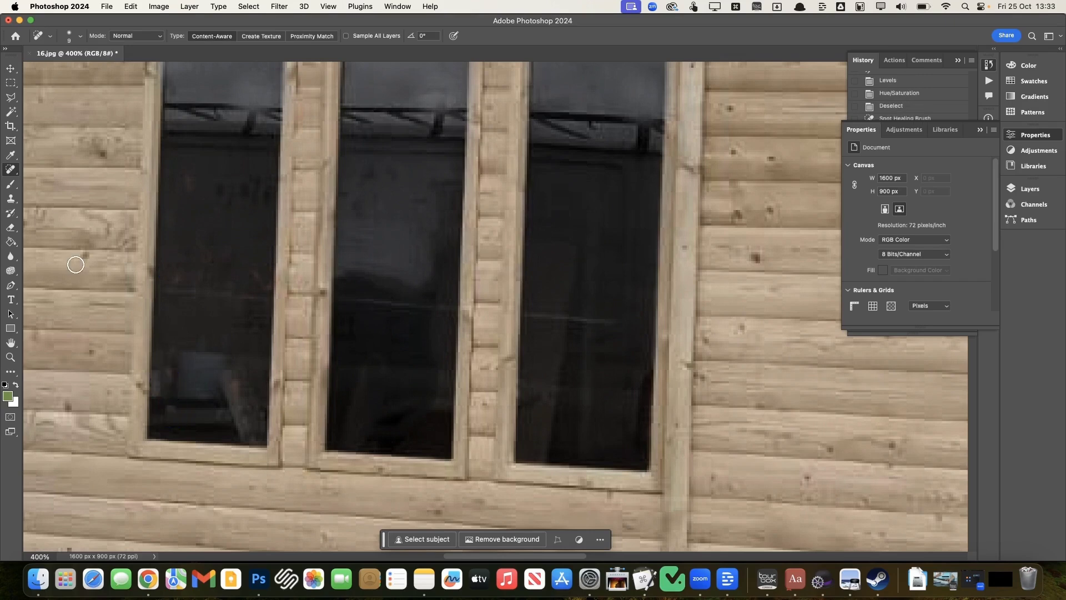
Soften the reflections in the three narrow windows' glass using the Blur tool at 100% strength with a much smaller brush.
left_click_drag(11, 257, 119, 281)
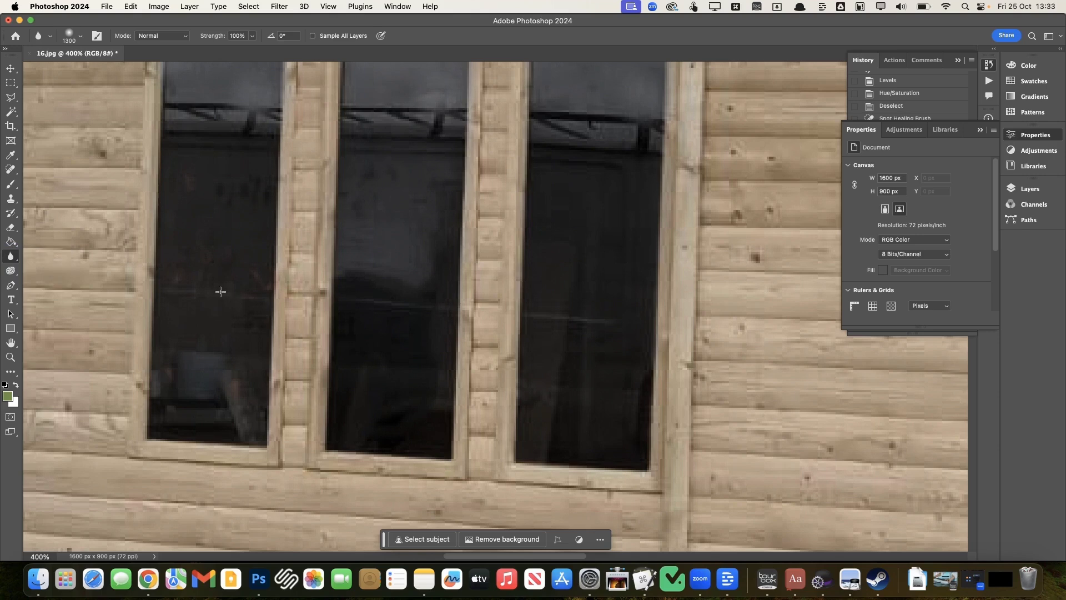
key("bracketleft")
key("bracketleft")
key("bracketleft")
key("bracketleft")
key("bracketleft")
key("bracketleft")
key("bracketleft")
key("bracketleft")
key("bracketleft")
key("bracketleft")
key("bracketleft")
key("bracketleft")
key("bracketleft")
key("bracketleft")
key("bracketleft")
key("bracketleft")
key("bracketleft")
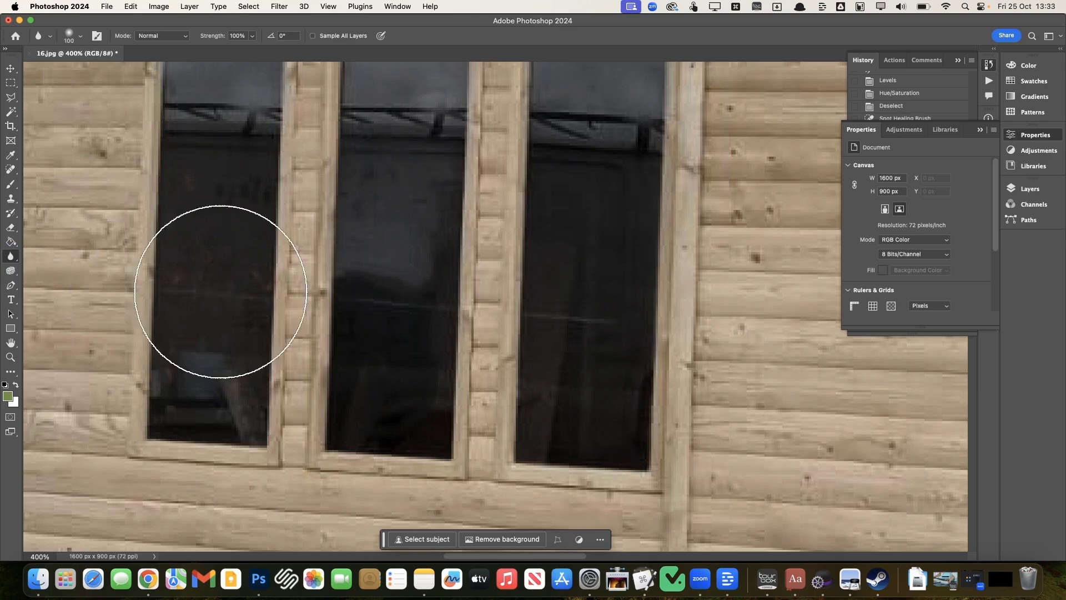
mouse_move(211, 359)
left_mouse_down()
mouse_move(212, 254)
mouse_move(222, 291)
mouse_move(231, 242)
mouse_move(207, 159)
mouse_move(220, 260)
mouse_move(230, 180)
mouse_move(220, 222)
mouse_move(228, 193)
mouse_move(240, 190)
mouse_move(214, 124)
left_mouse_up()
scroll(216, 195, "up", 3)
left_click_drag(410, 217, 428, 205)
mouse_move(633, 250)
left_mouse_down()
mouse_move(581, 193)
mouse_move(611, 300)
mouse_move(590, 333)
mouse_move(467, 278)
mouse_move(418, 300)
mouse_move(391, 266)
mouse_move(381, 112)
mouse_move(454, 232)
left_mouse_up()
scroll(609, 301, "down", 4)
key("super+1")
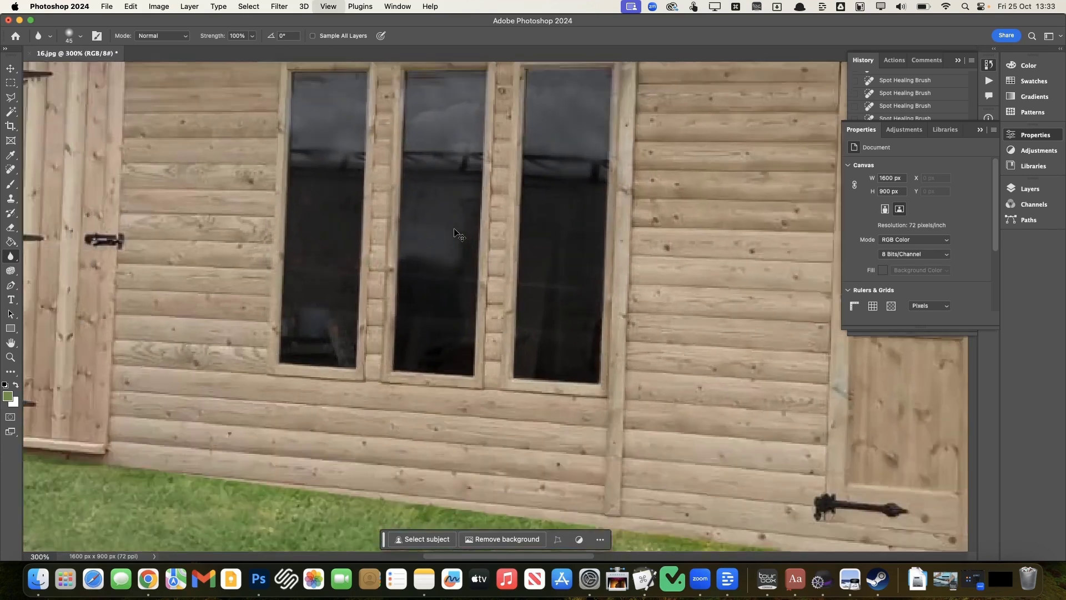
Blur the reflections in the glass of the closed double-door half and the wide window.
mouse_move(639, 269)
left_mouse_down()
mouse_move(668, 300)
mouse_move(668, 243)
mouse_move(650, 287)
mouse_move(659, 222)
left_mouse_up()
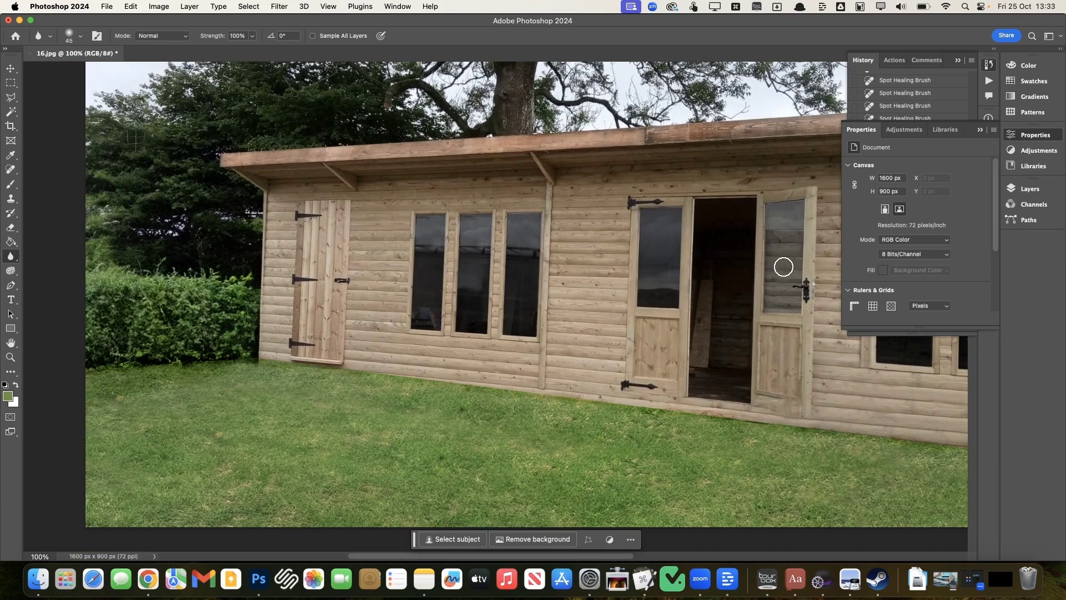
scroll(785, 264, "right", 10)
mouse_move(656, 267)
left_mouse_down()
mouse_move(641, 288)
mouse_move(660, 328)
mouse_move(662, 233)
left_mouse_up()
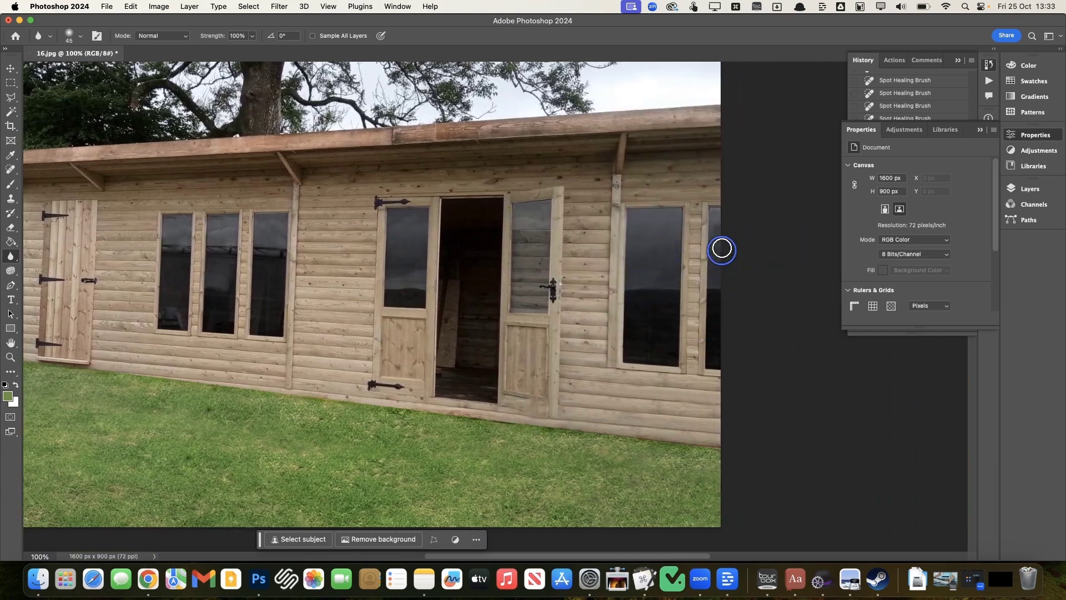
Saturate the photo's colours with the Sponge tool at 10% flow, using an enlarged brush.
scroll(586, 343, "left", 5)
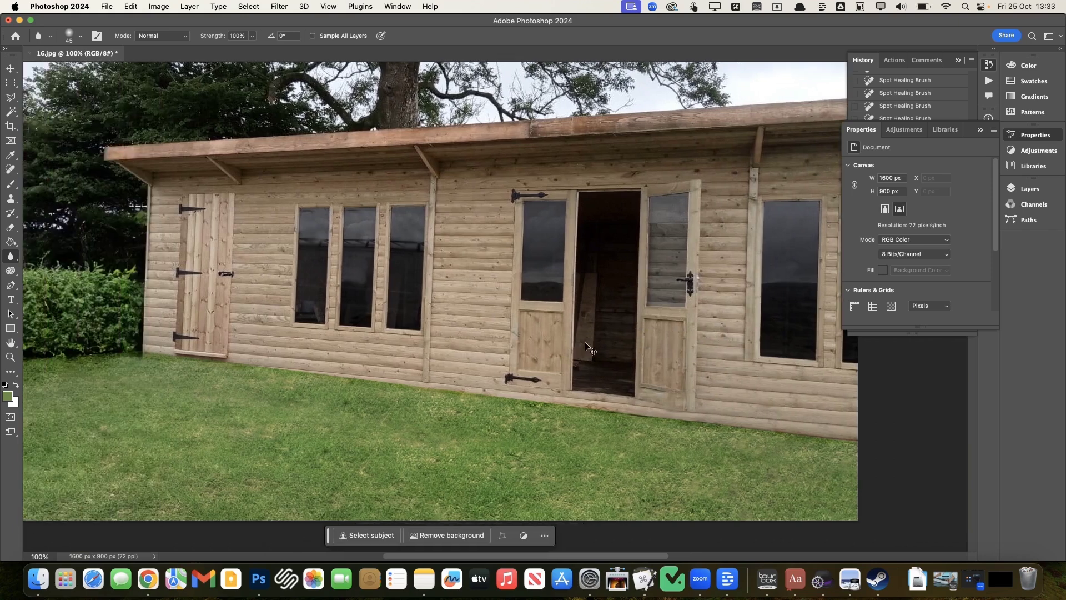
key("super+minus")
key("super+minus")
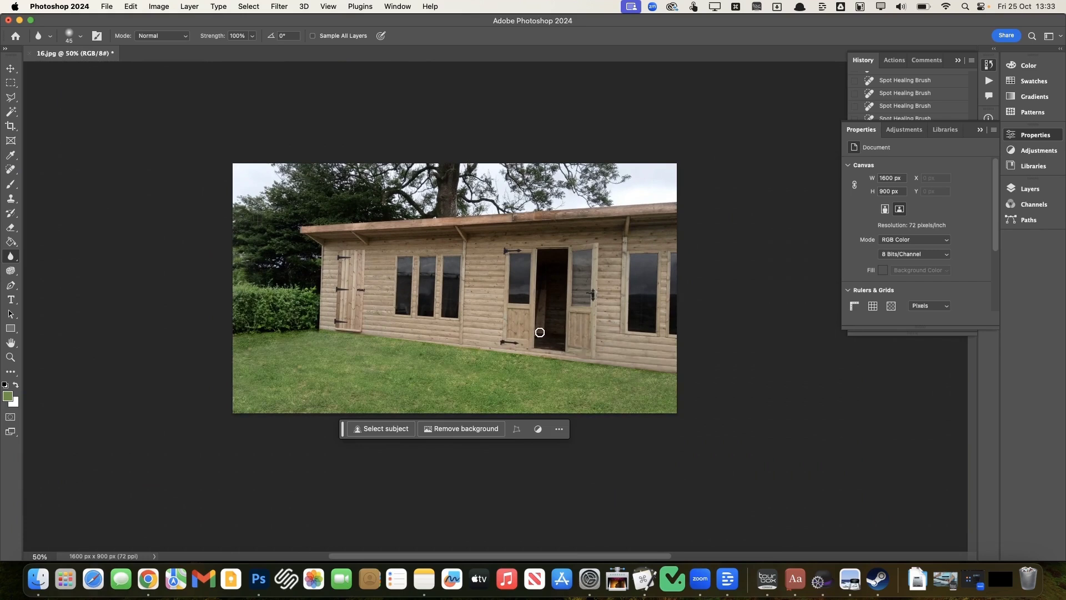
scroll(408, 262, "up", 3)
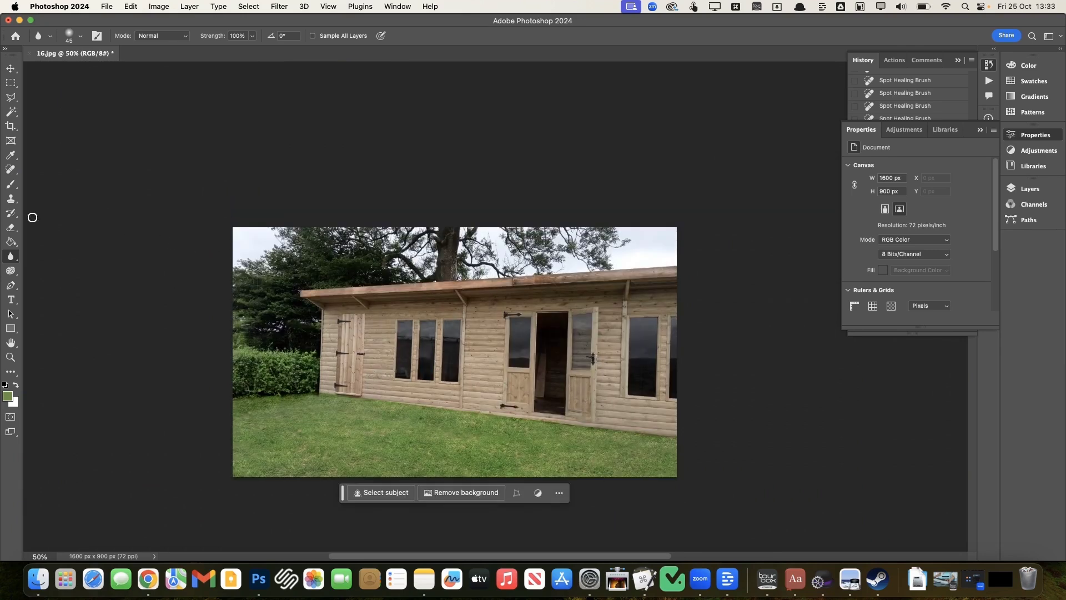
left_click(11, 271)
left_click(168, 37)
left_click(151, 48)
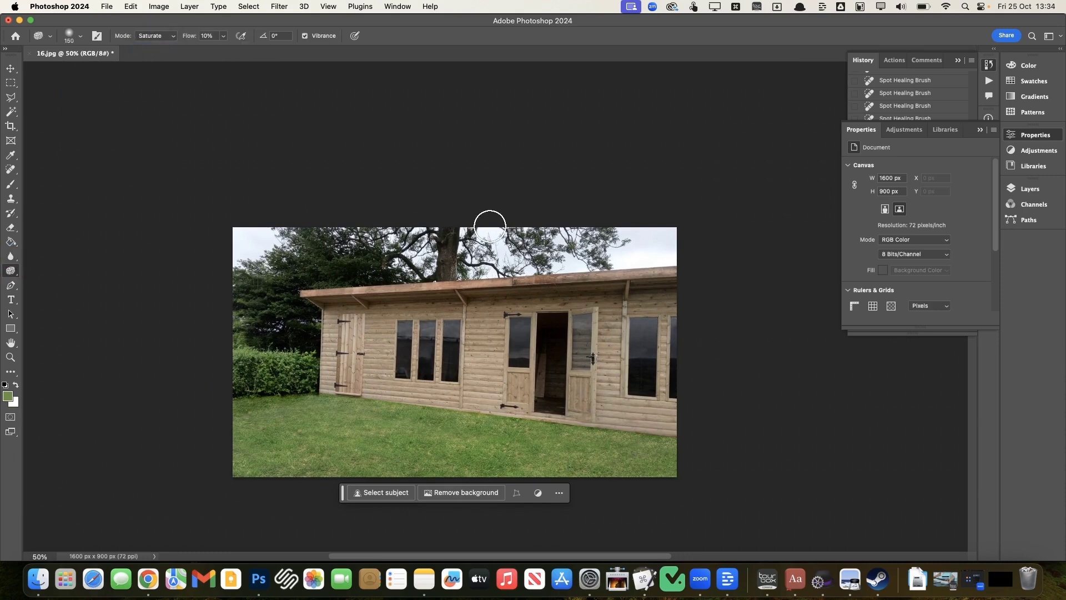
key("bracketright")
key("bracketright")
key("bracketright")
key("bracketright")
key("bracketright")
key("bracketright")
Dodge the photo's midtones with a 700 px brush at 10% exposure.
left_click(11, 256)
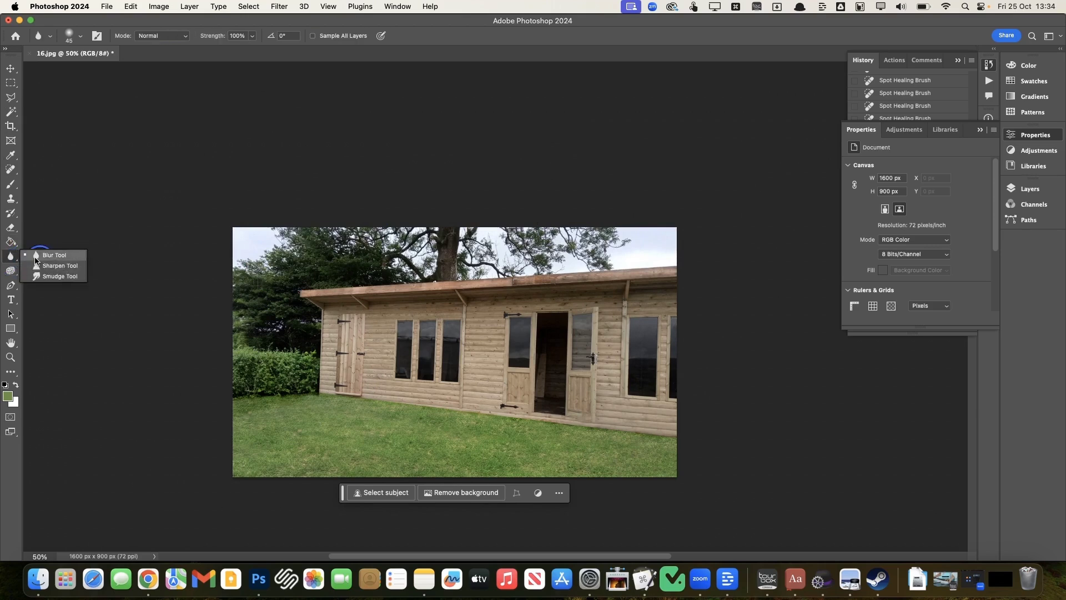
left_click(10, 270)
left_click(60, 270)
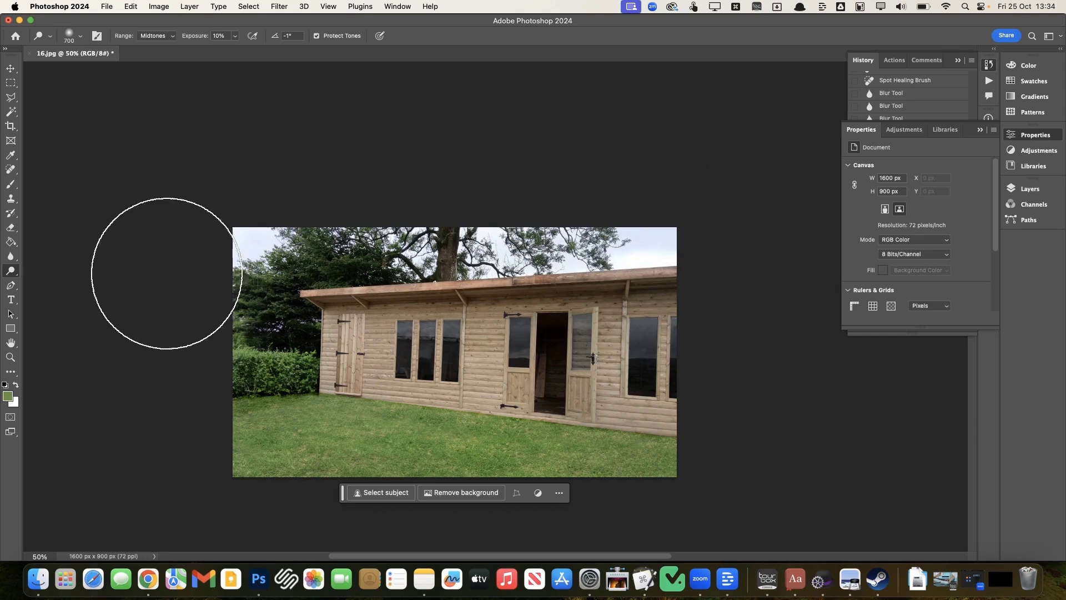
scroll(164, 283, "down", 1)
scroll(164, 282, "down", 3)
scroll(164, 282, "right", 3)
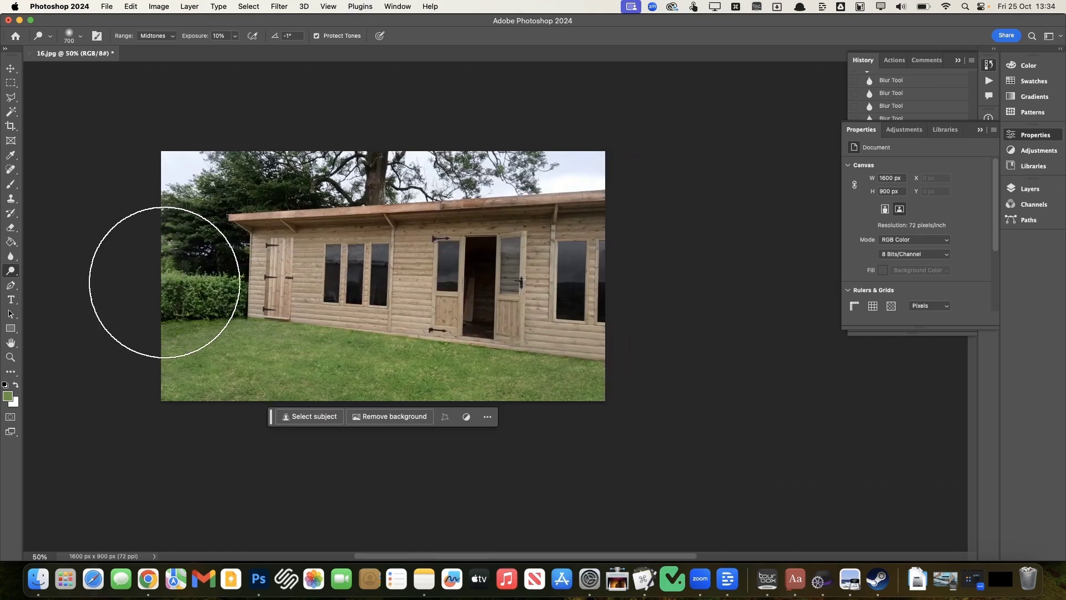
Burn the photo's shadows with the brush enlarged to 700 px and the exposure set to 12%.
right_click(10, 271)
left_click(56, 280)
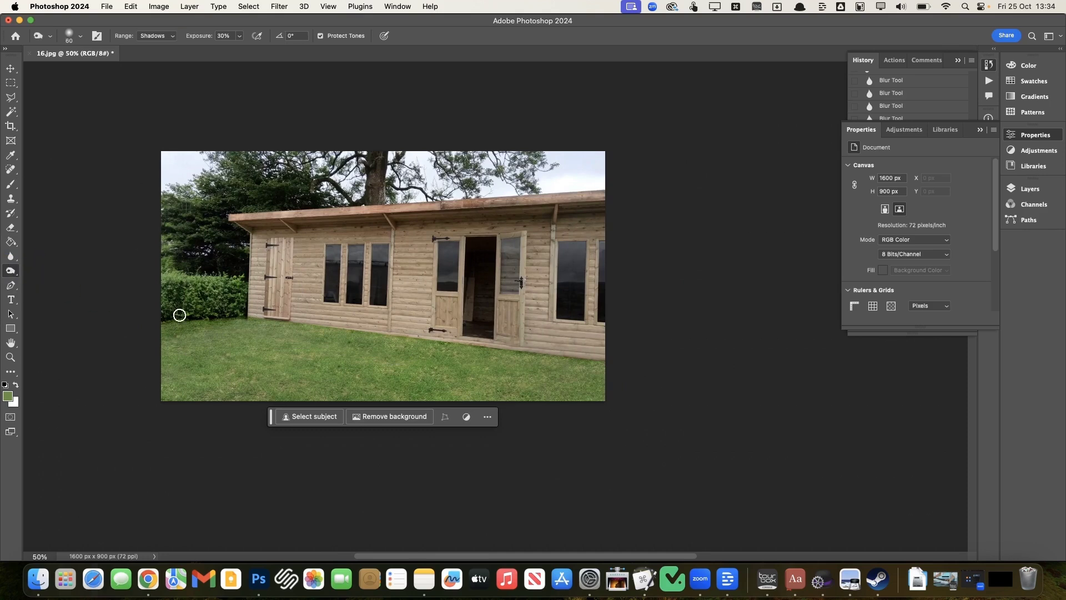
key("bracketright")
key("bracketright")
key("bracketright")
key("bracketright")
key("bracketright")
key("bracketright")
key("bracketright")
key("bracketright")
key("bracketright")
key("bracketright")
key("bracketright")
key("bracketright")
key("bracketright")
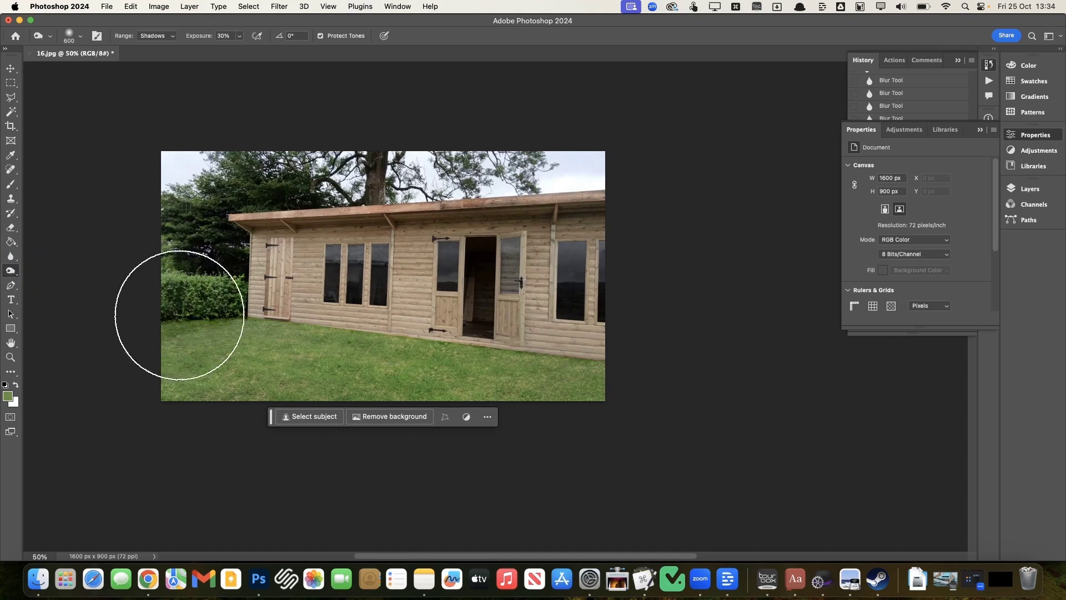
left_click(238, 36)
left_click_drag(239, 49, 230, 49)
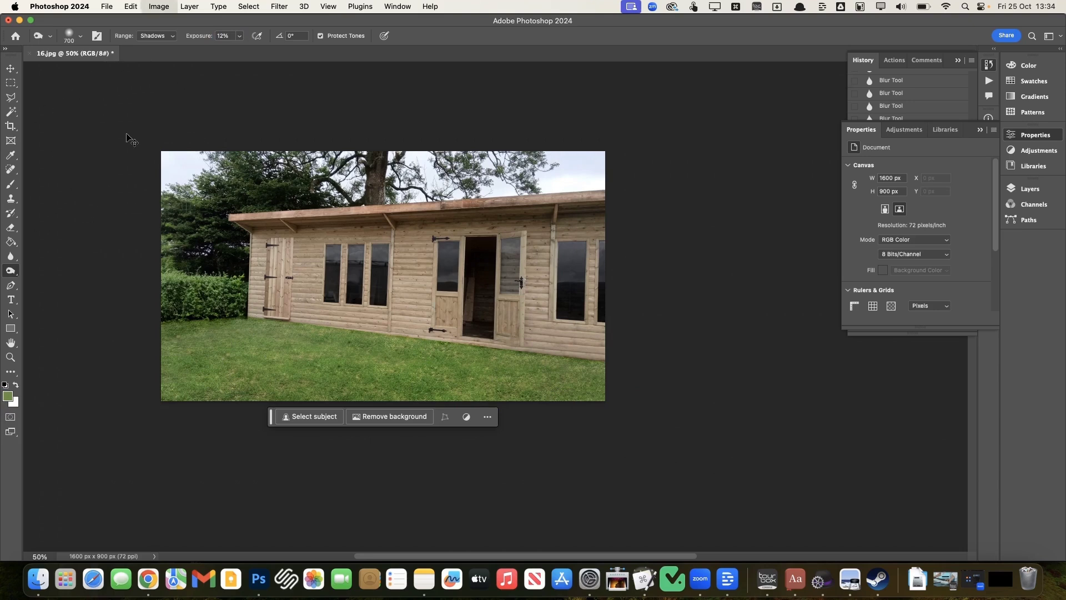
Raise the whole photo's contrast by moving the Levels shadow and highlight inputs slightly inward, and reapply the last filter.
key("super+l")
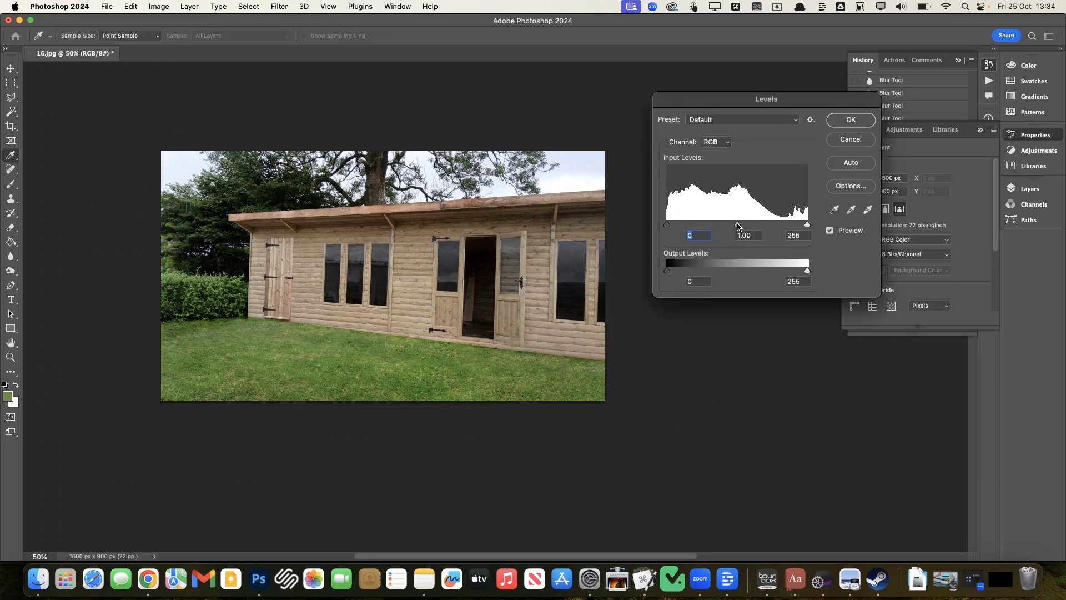
left_click_drag(734, 226, 672, 226)
left_click(670, 224)
left_click_drag(809, 228, 805, 227)
left_click(850, 119)
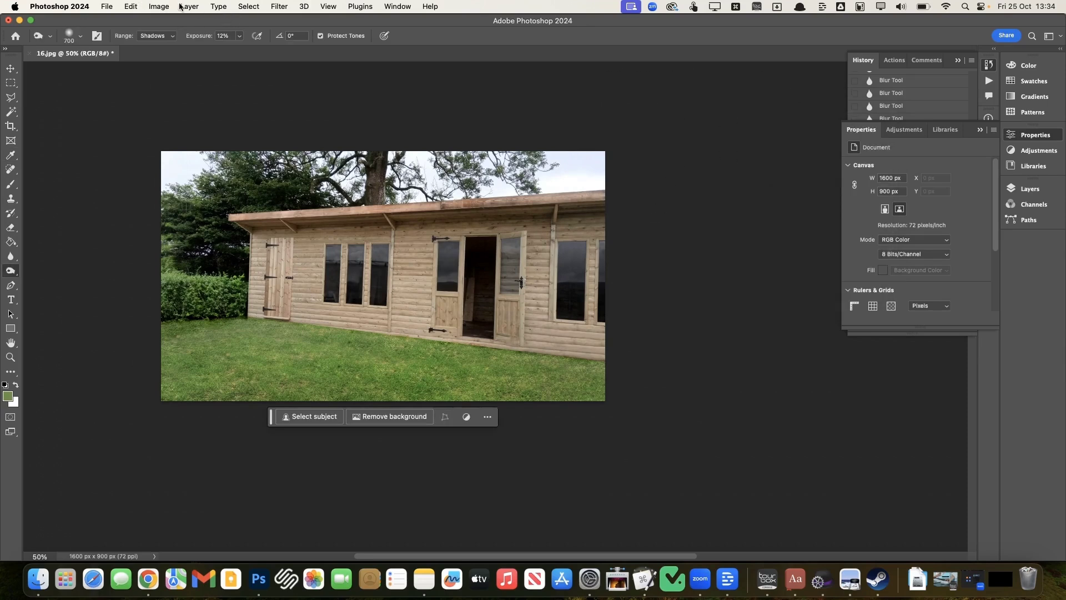
left_click(278, 6)
left_click(291, 22)
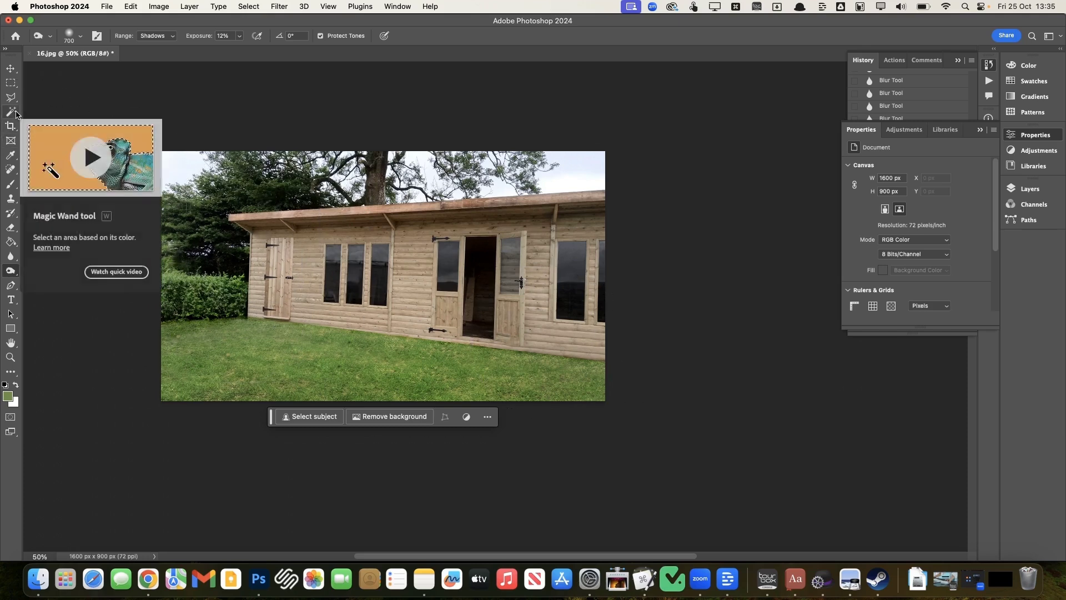
Straighten the photo with a slight crop rotation, fill the exposed edges using Generative Expand, and flatten the image.
left_click(13, 129)
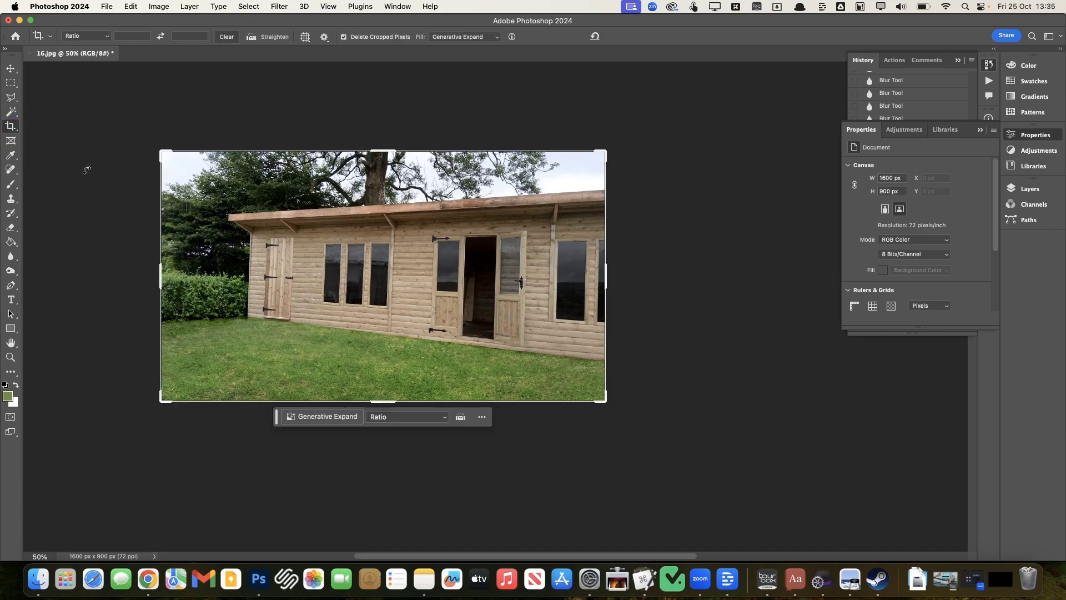
left_click_drag(613, 414, 616, 411)
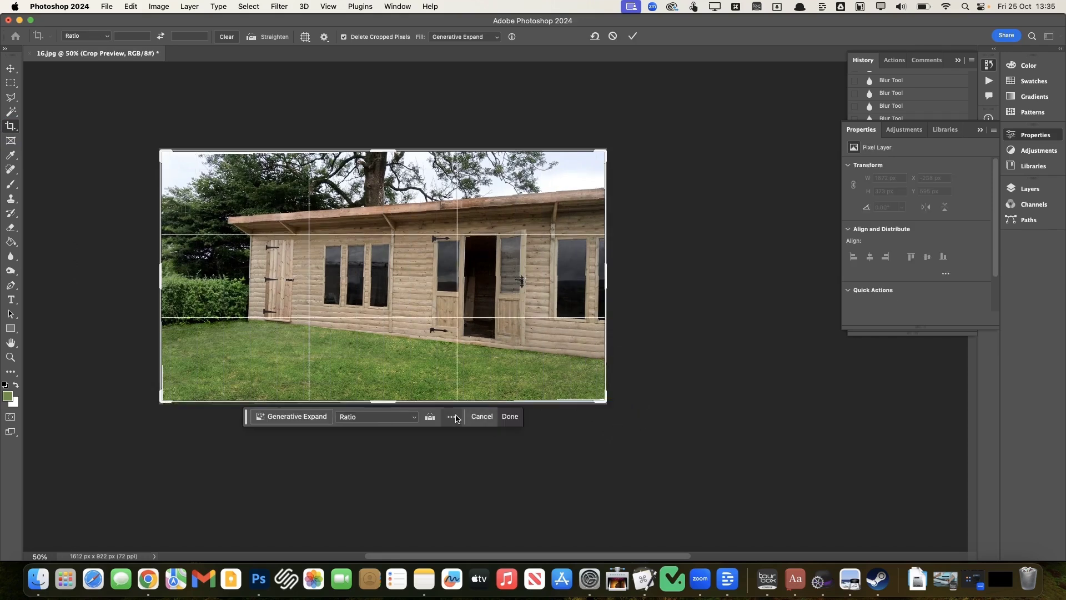
left_click(515, 415)
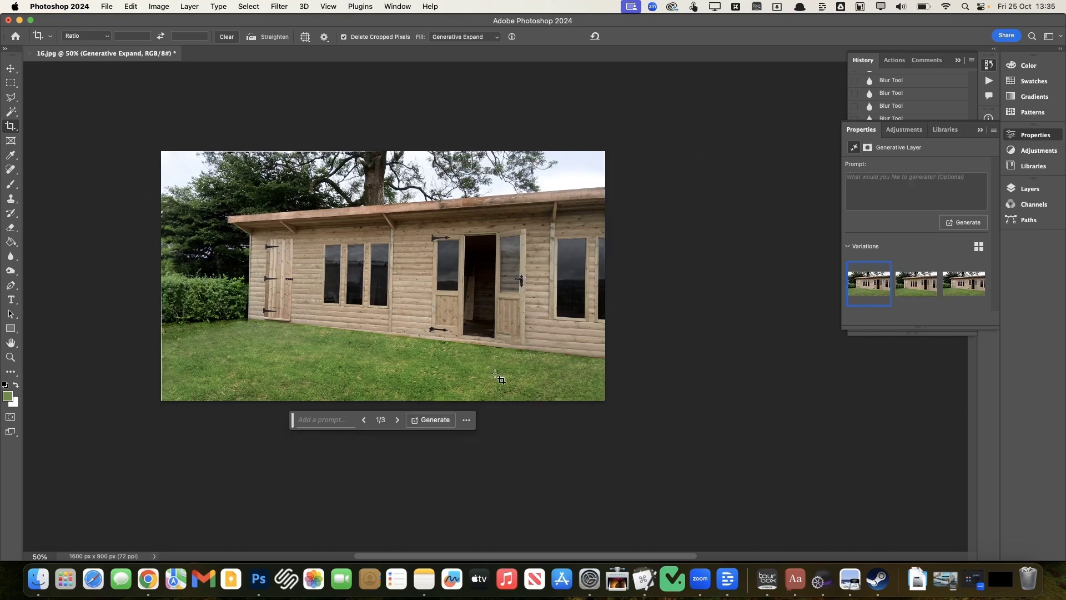
left_click(190, 7)
left_click(236, 471)
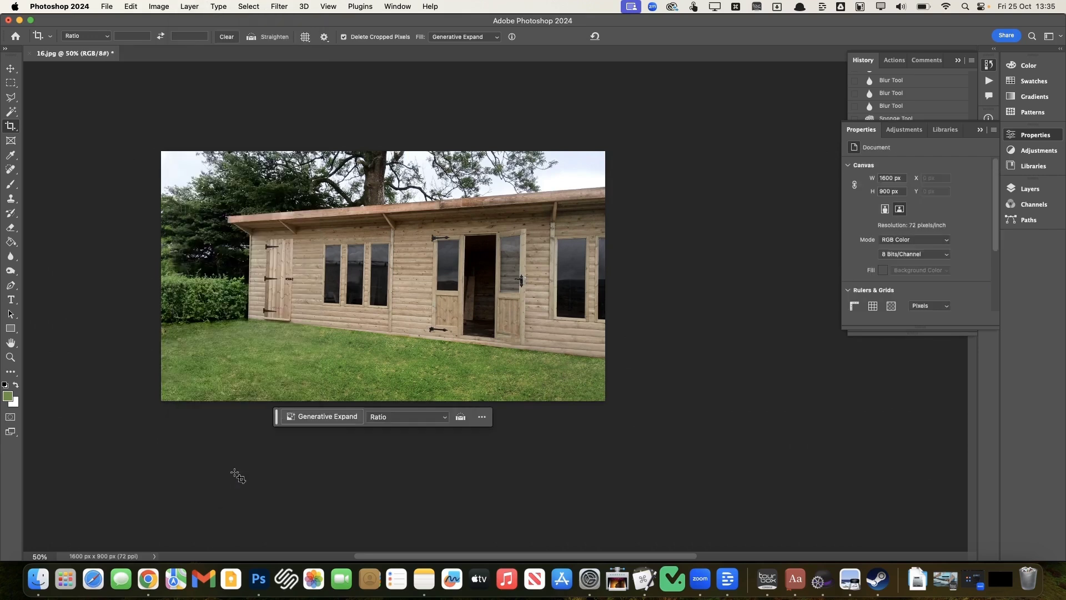
Clean up the inside of the open doorway with the Spot Healing Brush.
scroll(64, 159, "left", 3)
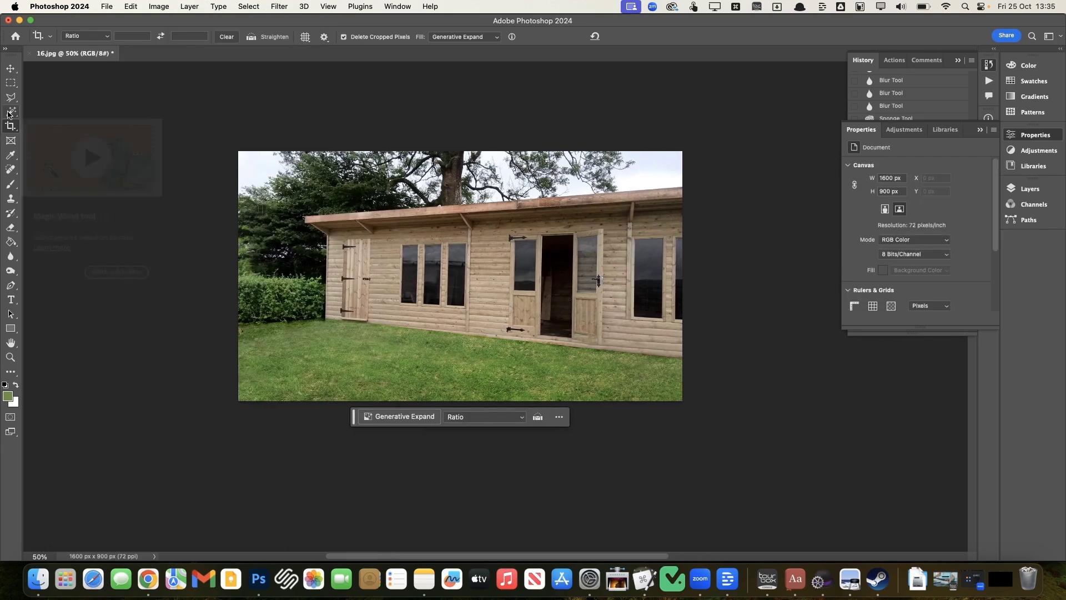
left_click(12, 168)
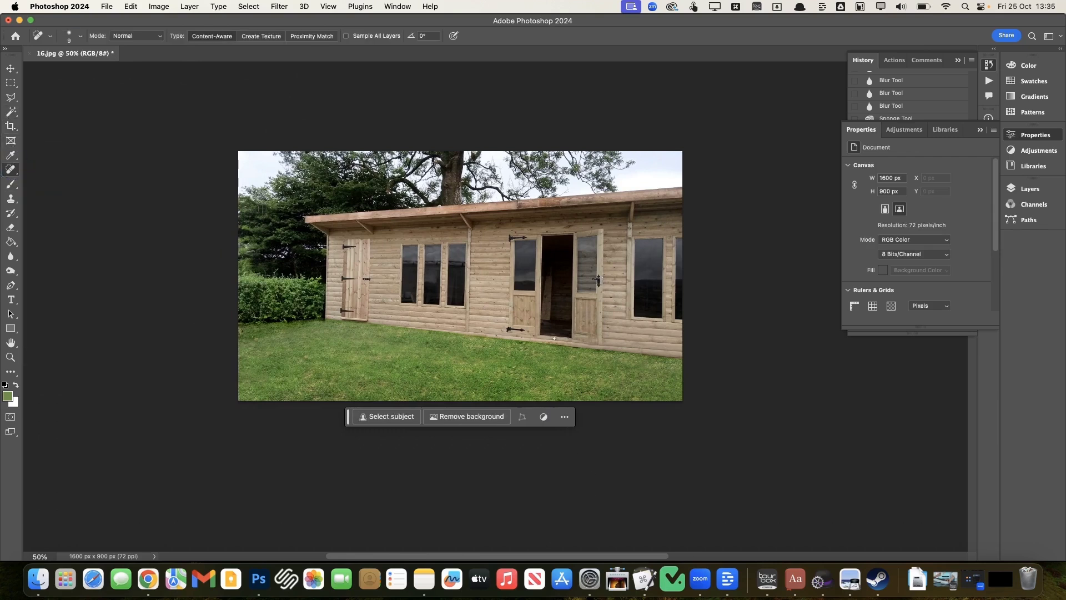
mouse_move(549, 314)
left_mouse_down()
mouse_move(549, 272)
mouse_move(544, 312)
left_mouse_up()
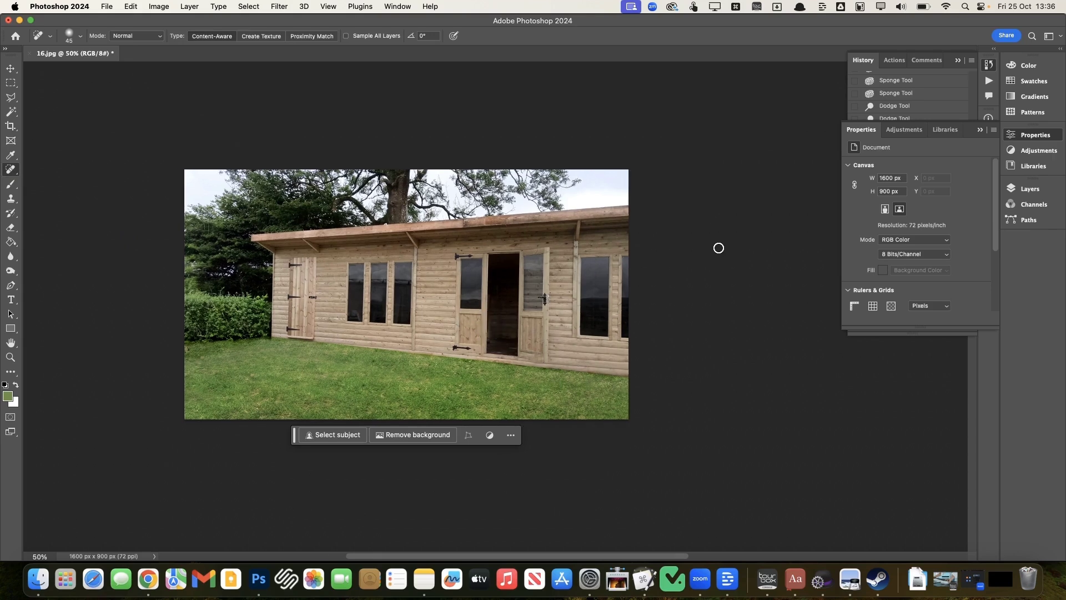
key("v")
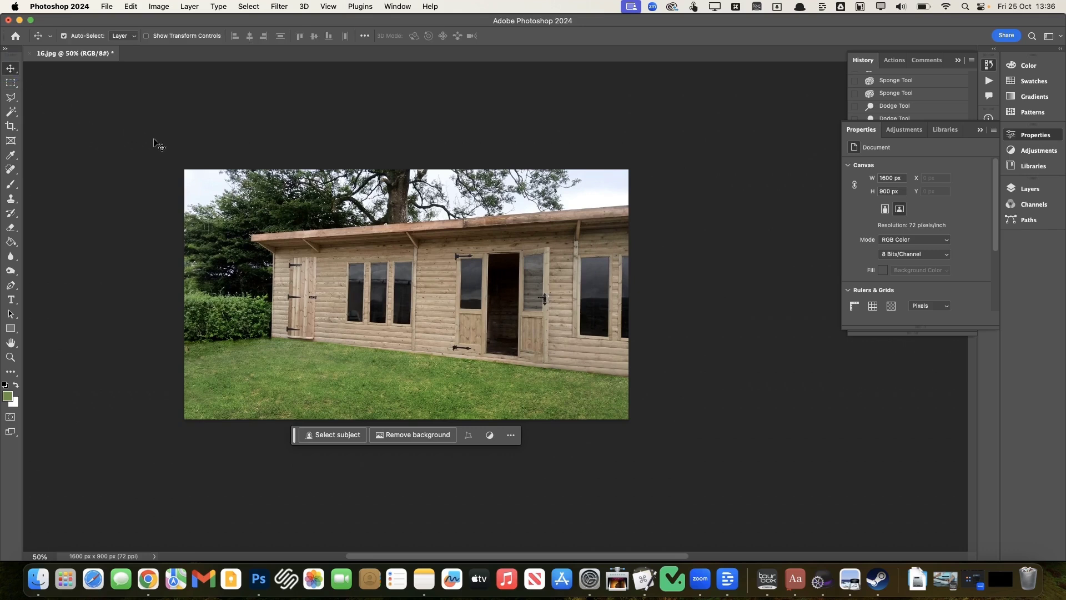
Compare the original state of 16.jpg with its latest retouched history state.
scroll(911, 167, "up", 5)
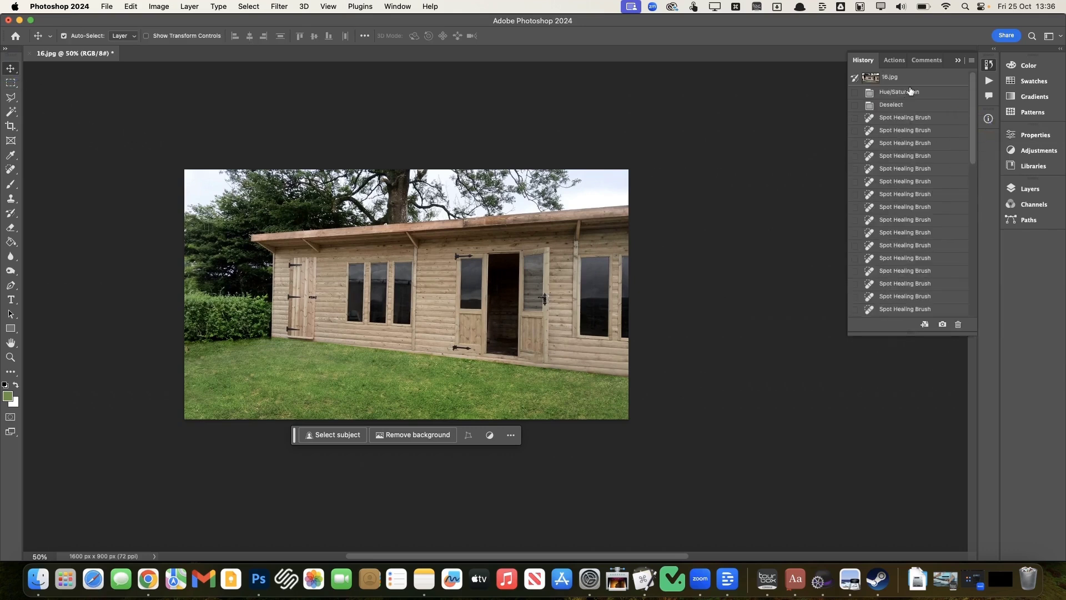
left_click(914, 79)
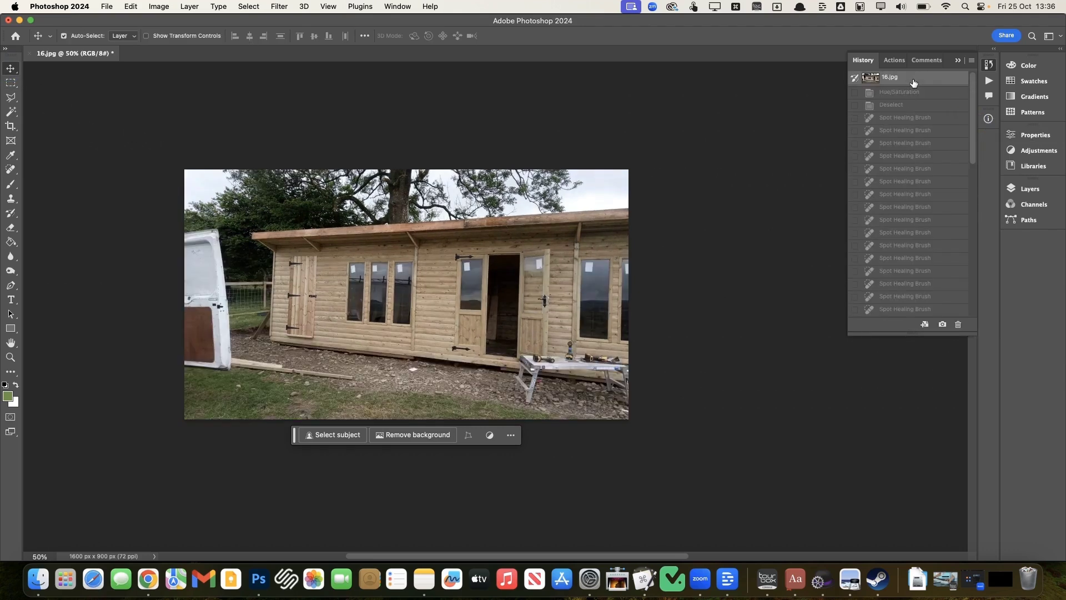
scroll(899, 242, "down", 10)
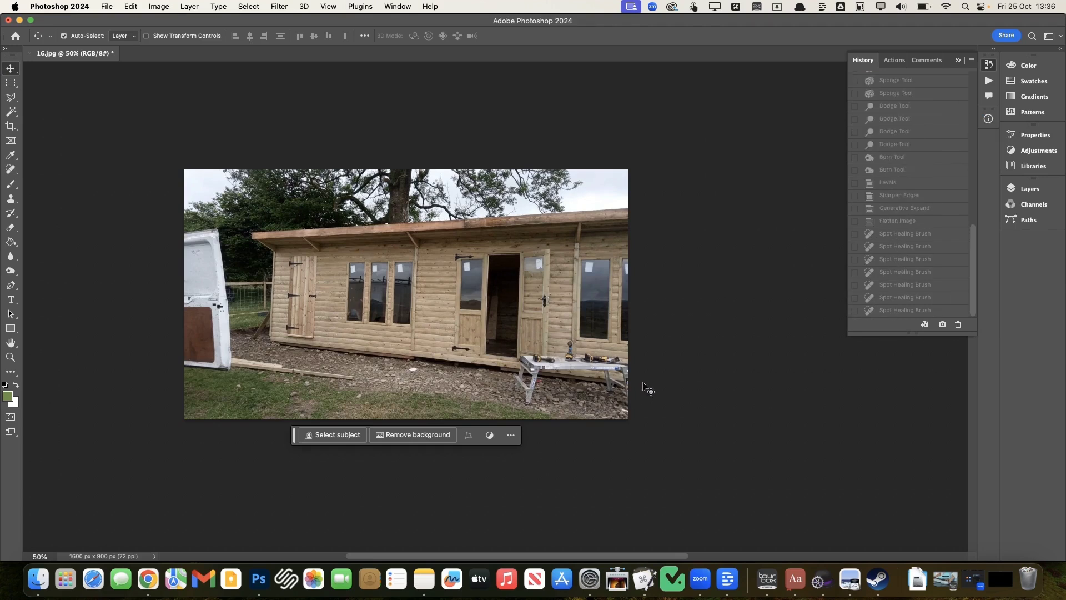
left_click(901, 310)
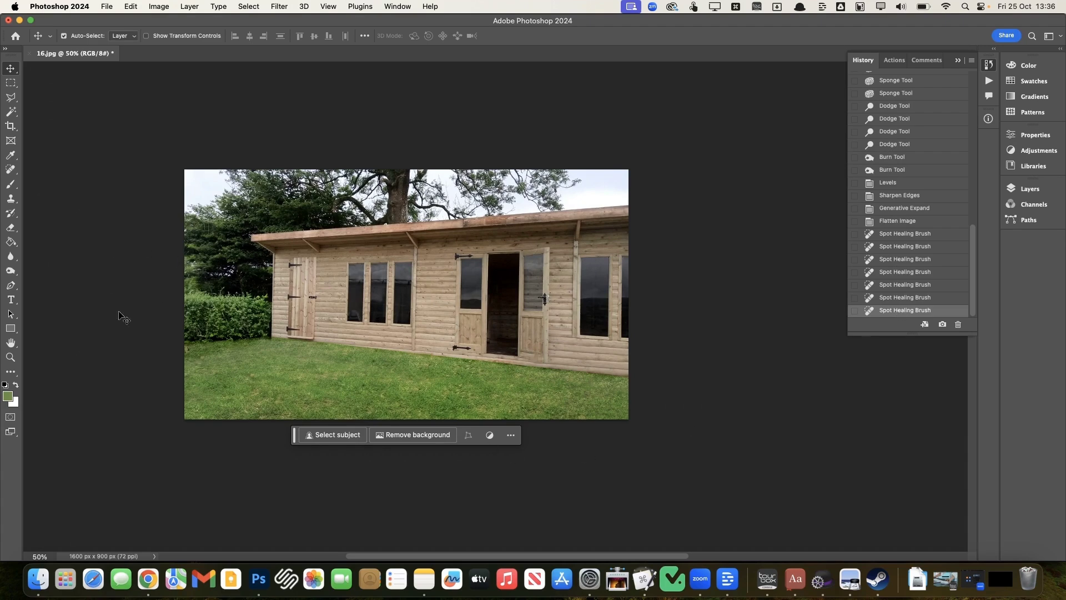
key("F12")
scroll(922, 267, "down", 10)
left_click(925, 310)
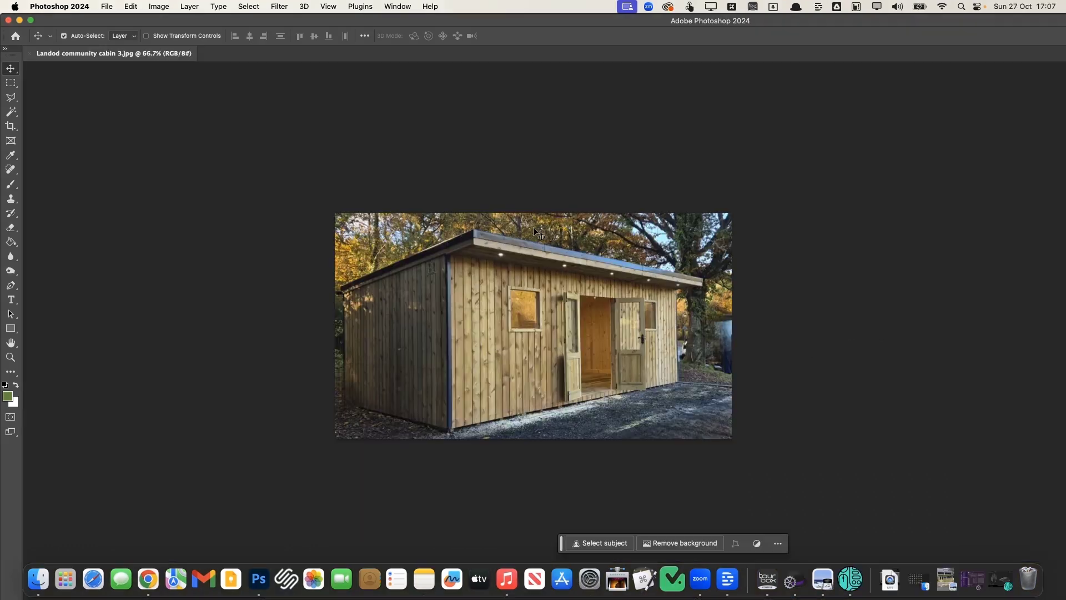
Examine Landod community cabin 3.jpg close up around the doors, gravel and tree, and as a whole.
key("super+plus")
key("super+plus")
key("super+plus")
key("super+plus")
key("super+plus")
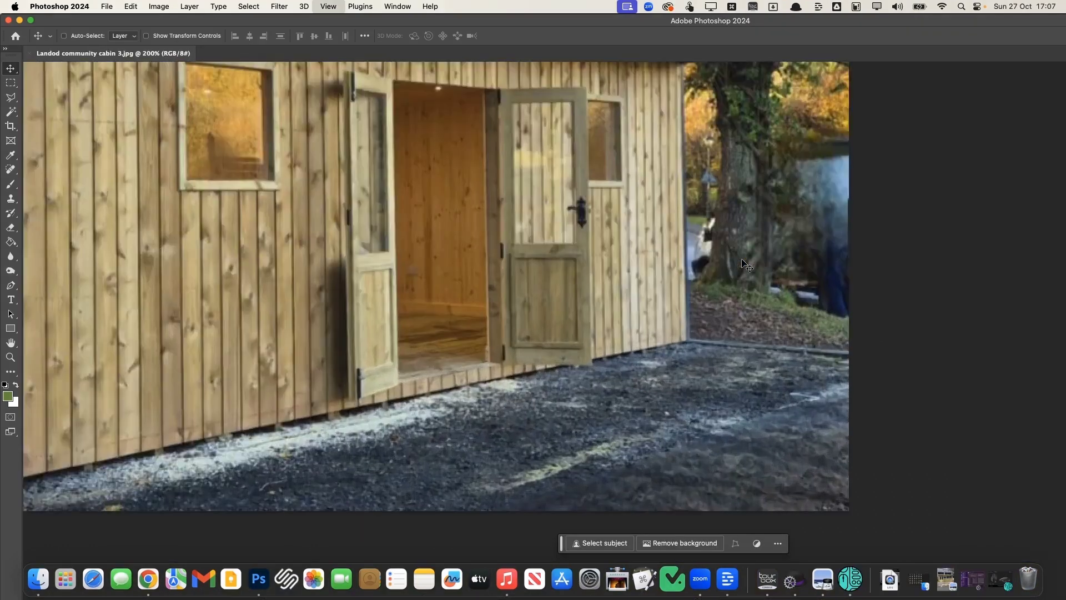
key("super+minus")
key("super+minus")
key("super+minus")
key("super+minus")
key("super+minus")
key("super+minus")
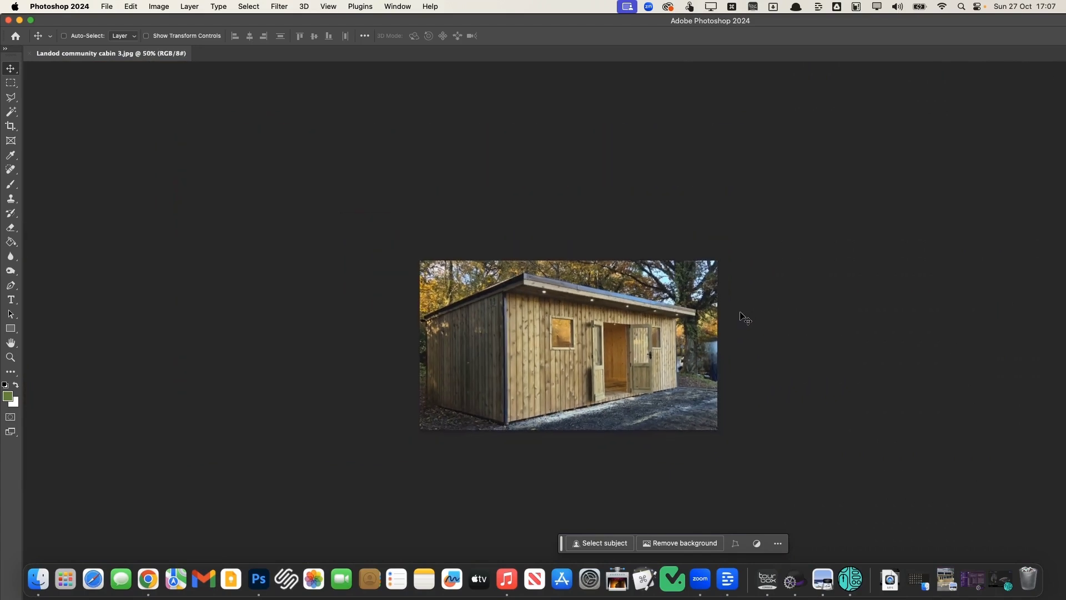
key("super+minus")
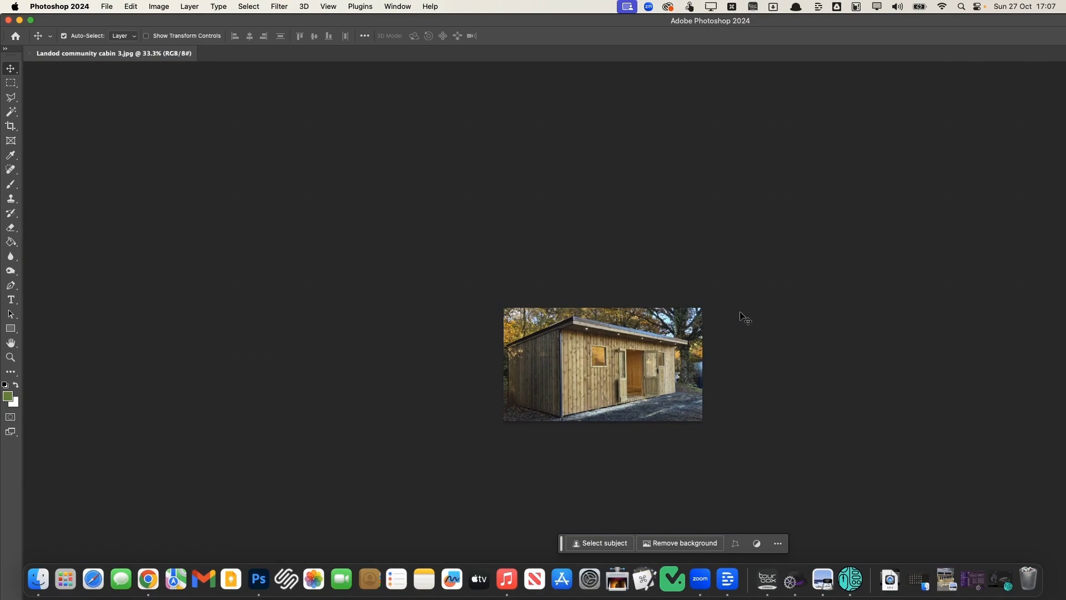
key("super+plus")
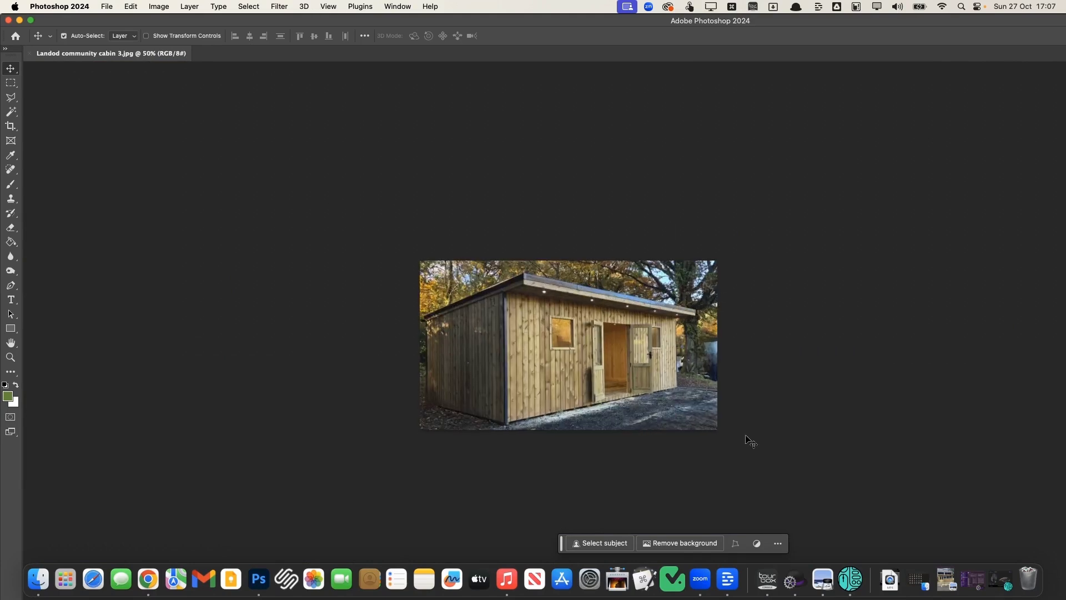
key("super+plus")
key("super+plus")
key("super+minus")
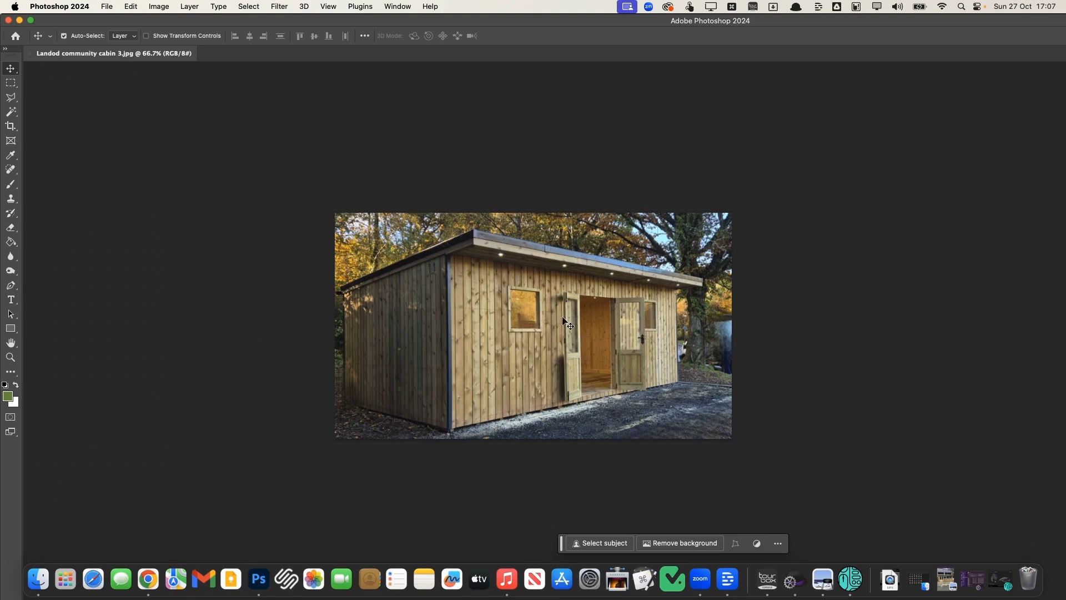
Extend the cabin photo's canvas on all sides and fill the new area with Generative Expand, leaving the prompt empty.
key("super")
left_click(10, 126)
left_click_drag(333, 322, 260, 321)
left_click_drag(806, 329, 857, 345)
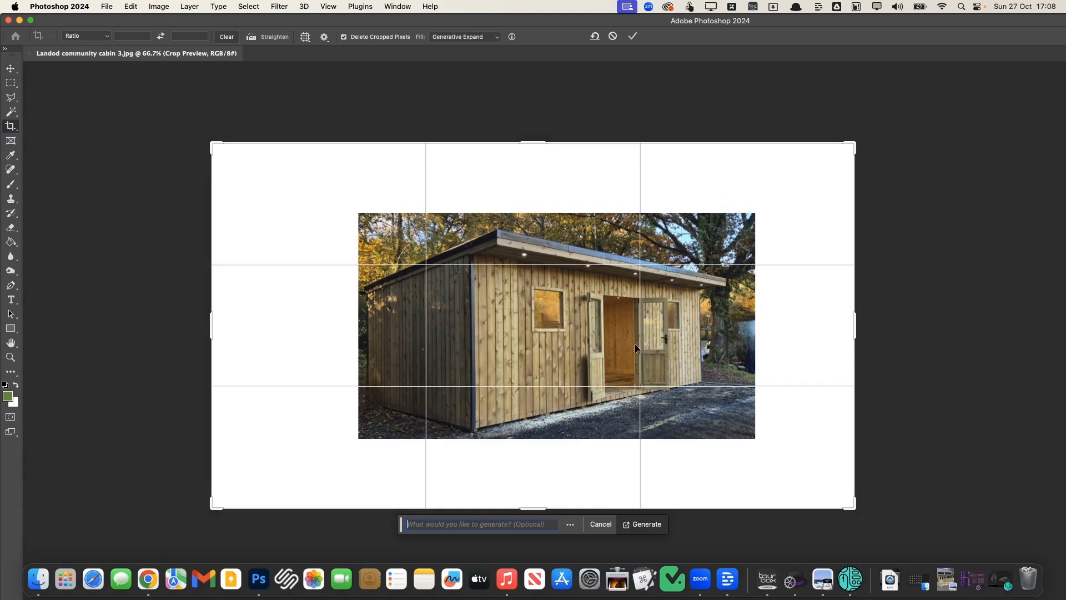
left_click(647, 527)
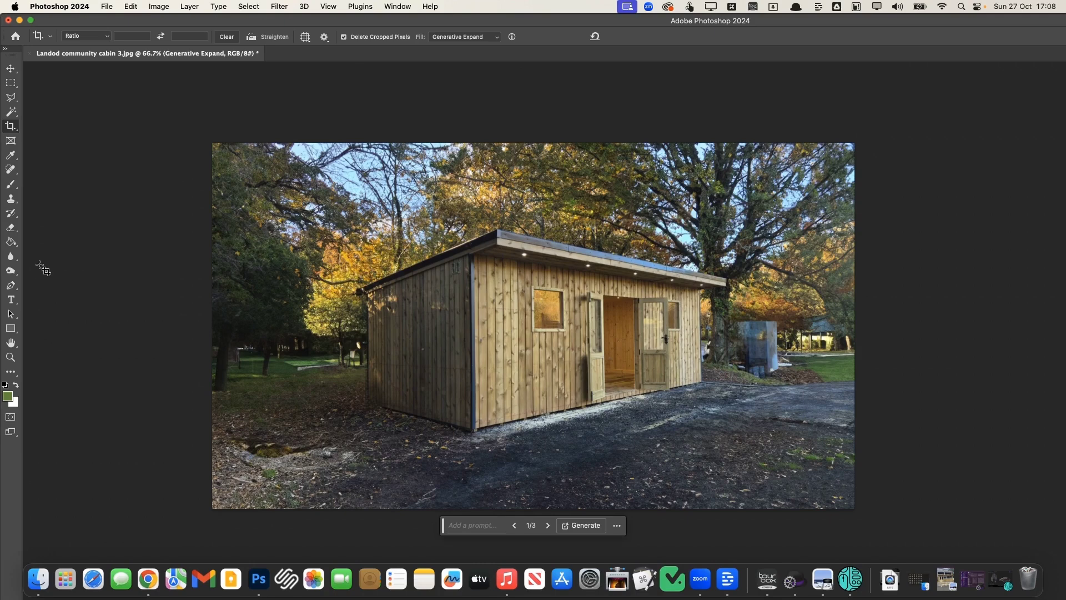
Flatten the expanded image and enlarge the Spot Healing Brush to 100 px.
left_click(17, 171)
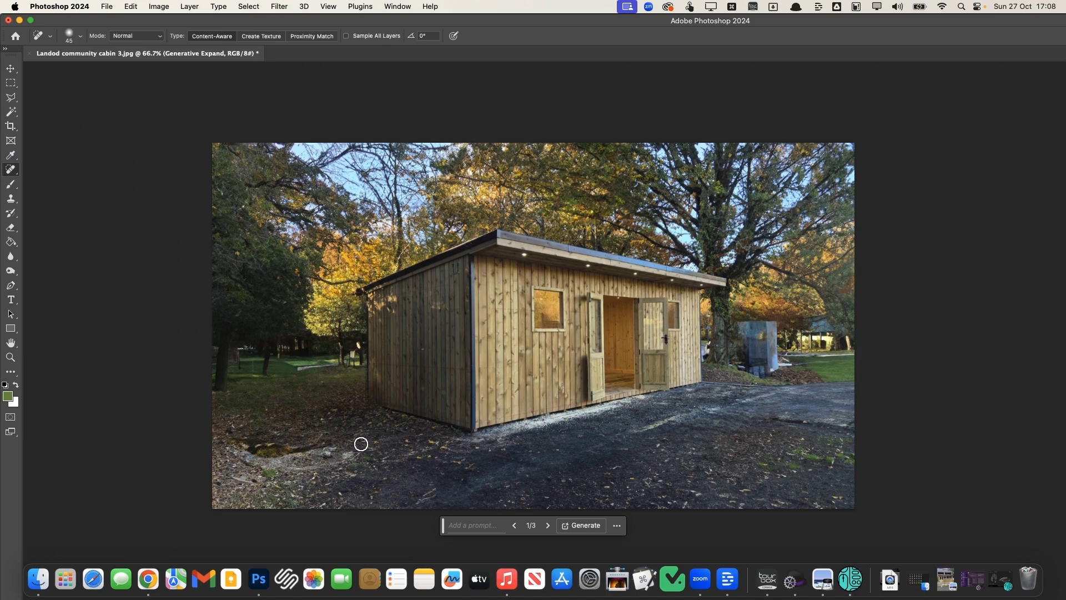
key("bracketright")
key("bracketright")
key("bracketright")
key("bracketright")
key("bracketright")
key("bracketright")
left_click(250, 443)
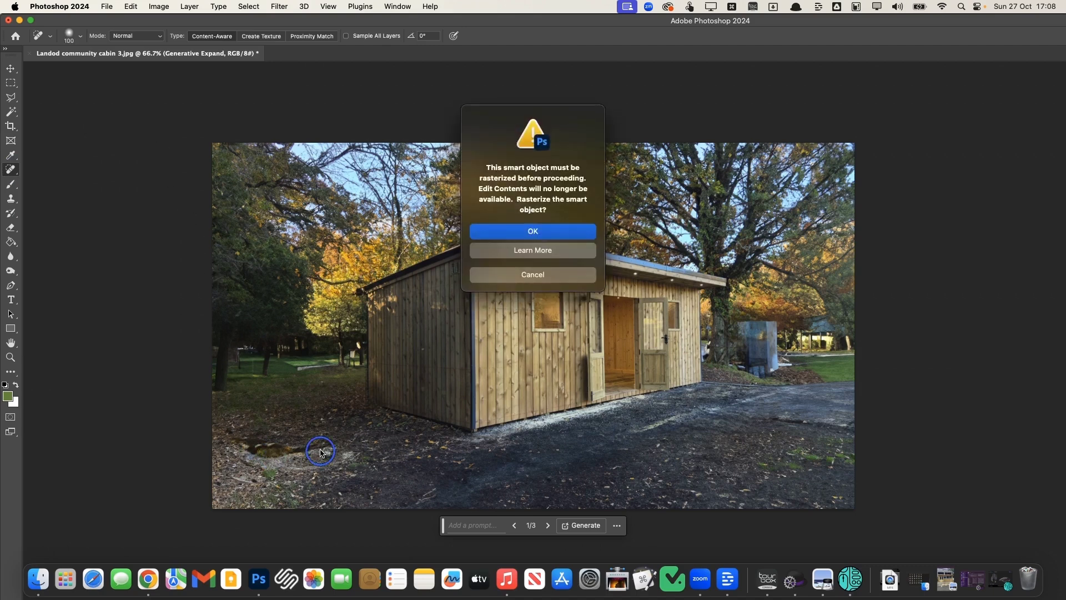
left_click(519, 223)
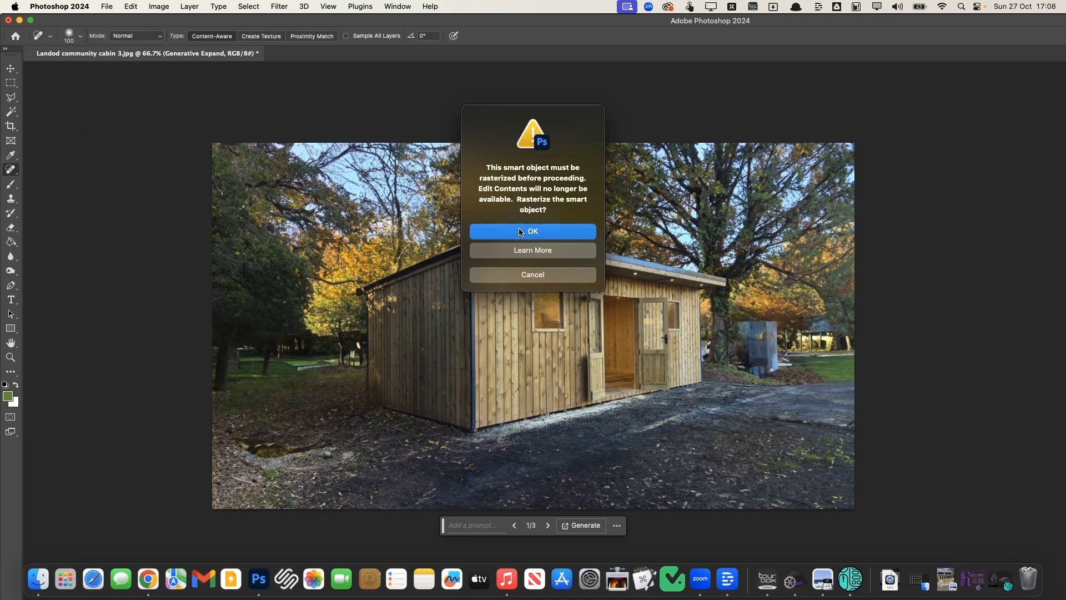
left_click(191, 6)
left_click(261, 471)
Try to heal away the puddle and pale stones on the ground beside the cabin's side wall.
mouse_move(272, 465)
left_mouse_down()
mouse_move(250, 445)
mouse_move(343, 459)
mouse_move(233, 434)
mouse_move(294, 463)
mouse_move(252, 447)
left_mouse_up()
left_click_drag(357, 472, 314, 466)
key("super+z")
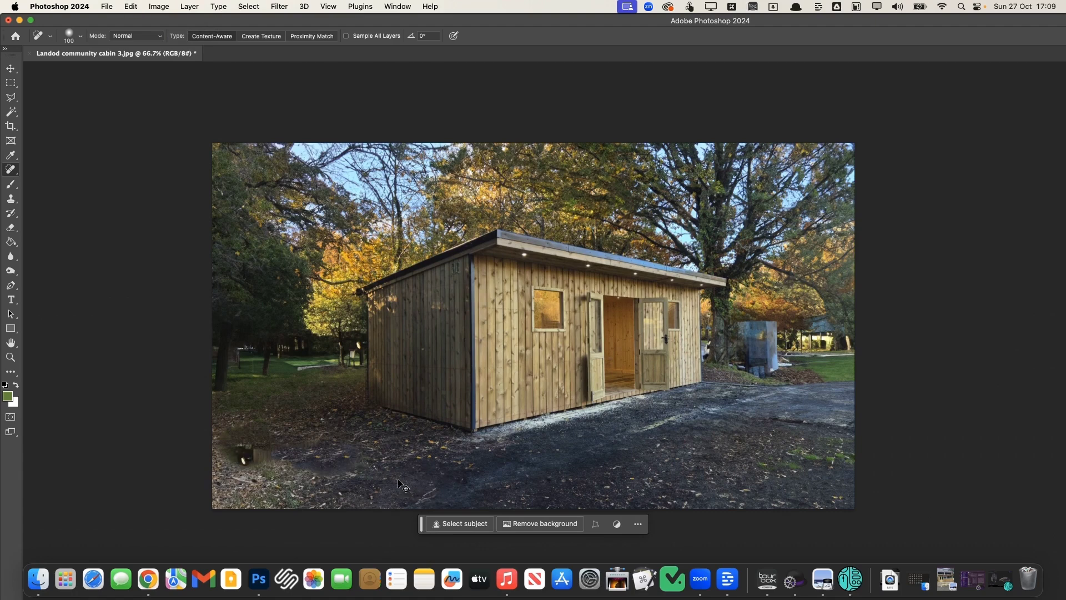
key("super+z")
Cover the puddle beside the cabin's side wall with the Clone Stamp at 80 px, sampling nearby leafy ground and grass.
key("s")
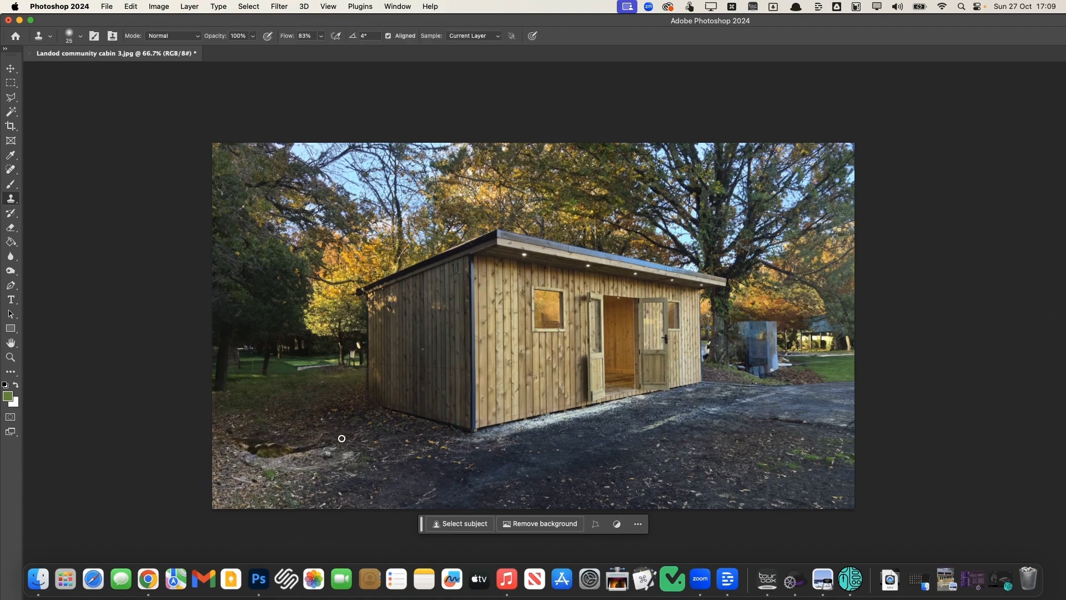
key("bracketright")
key("bracketright")
key("bracketright")
left_click(333, 425, "alt")
mouse_move(262, 440)
left_mouse_down()
mouse_move(262, 431)
mouse_move(251, 456)
mouse_move(315, 457)
mouse_move(245, 469)
mouse_move(335, 450)
mouse_move(263, 447)
mouse_move(239, 471)
mouse_move(255, 440)
mouse_move(288, 441)
mouse_move(253, 443)
mouse_move(254, 431)
mouse_move(325, 416)
mouse_move(331, 428)
mouse_move(252, 433)
mouse_move(301, 431)
left_mouse_up()
left_click(249, 406, "alt")
left_click(274, 405, "alt")
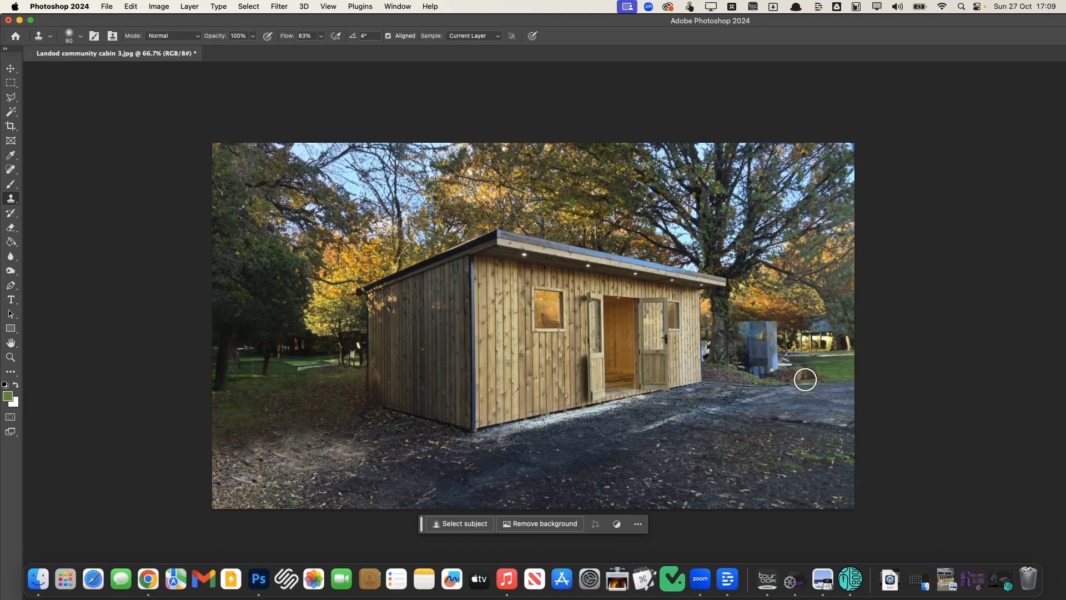
Remove the blue-grey container and debris beside the large tree with the Spot Healing Brush at 100 px.
key("j")
mouse_move(747, 334)
left_mouse_down()
mouse_move(772, 353)
mouse_move(752, 359)
mouse_move(781, 362)
mouse_move(757, 361)
mouse_move(741, 342)
mouse_move(757, 328)
mouse_move(744, 327)
left_mouse_up()
mouse_move(780, 357)
left_mouse_down()
mouse_move(777, 327)
mouse_move(740, 364)
mouse_move(804, 377)
mouse_move(773, 362)
left_mouse_up()
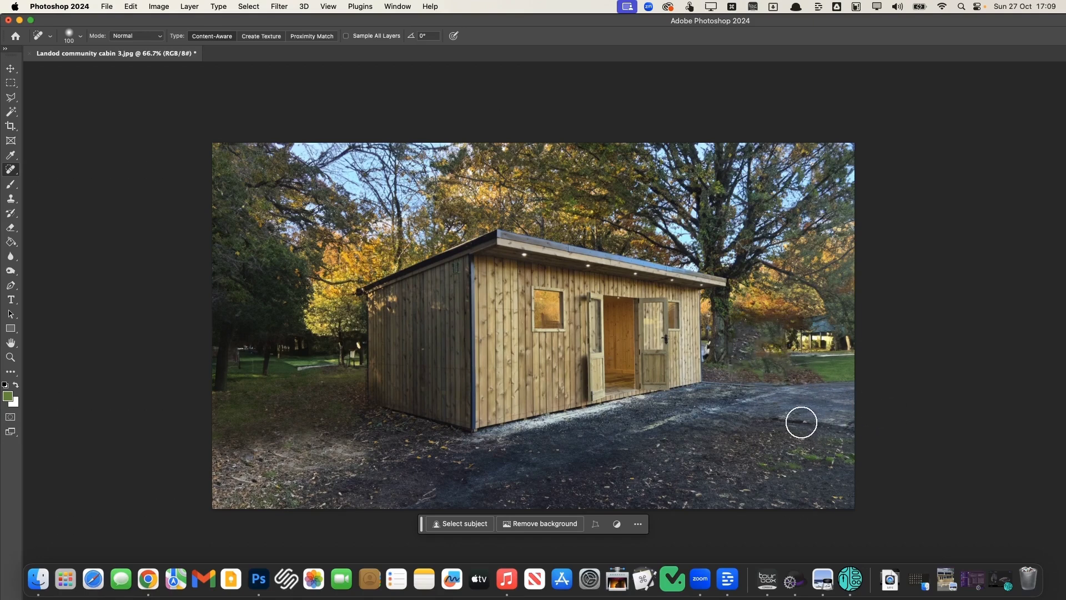
Replace the background strip beside the large tree using Generative Fill with an empty prompt, and pick the third variation.
left_click(7, 85)
left_click_drag(720, 312, 885, 386)
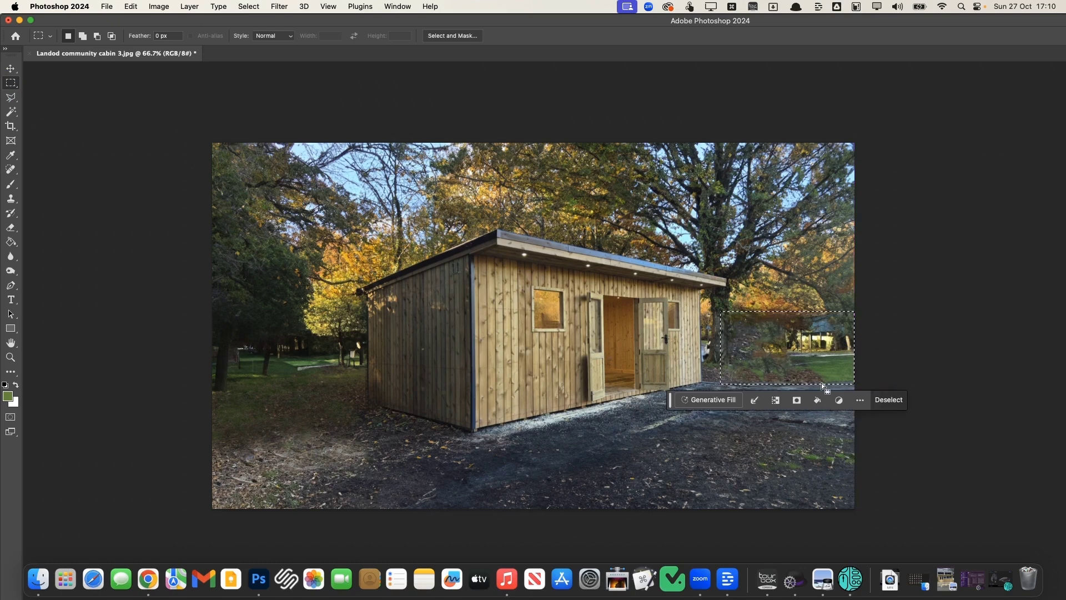
left_click(738, 407)
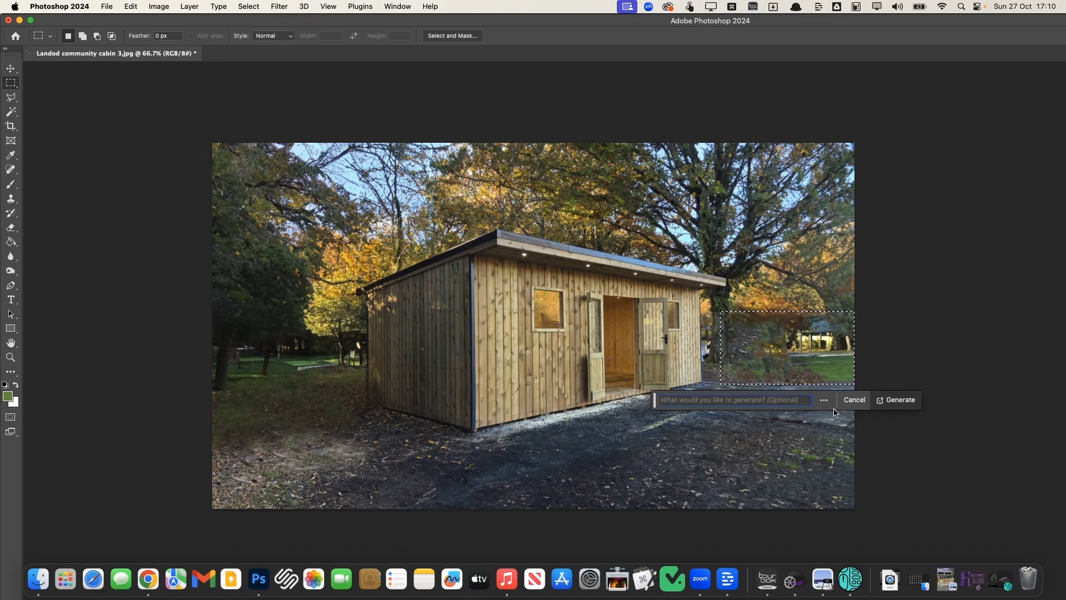
left_click(900, 406)
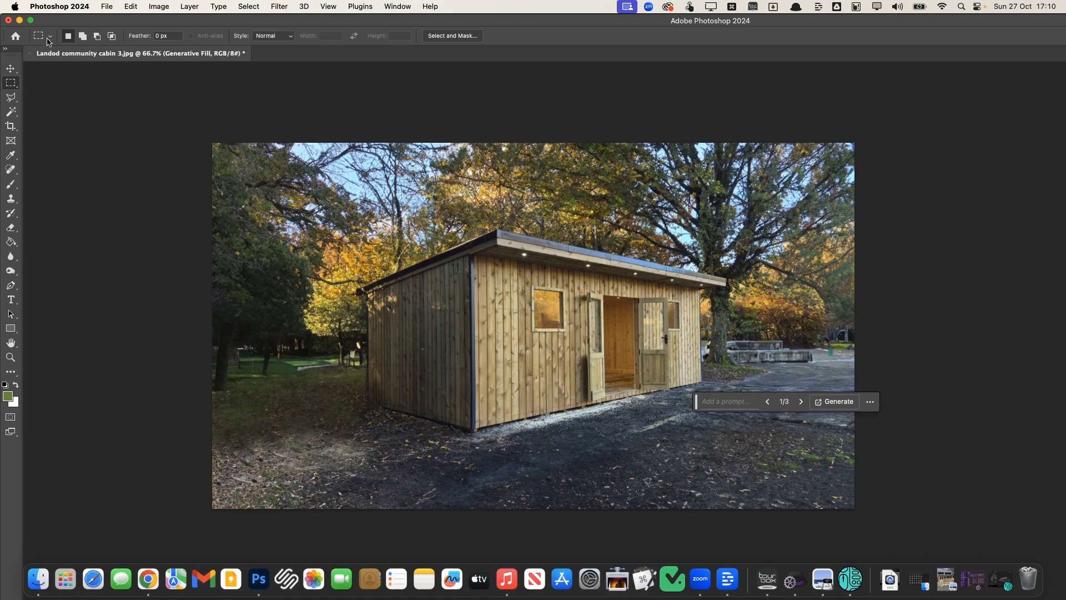
left_click(31, 21)
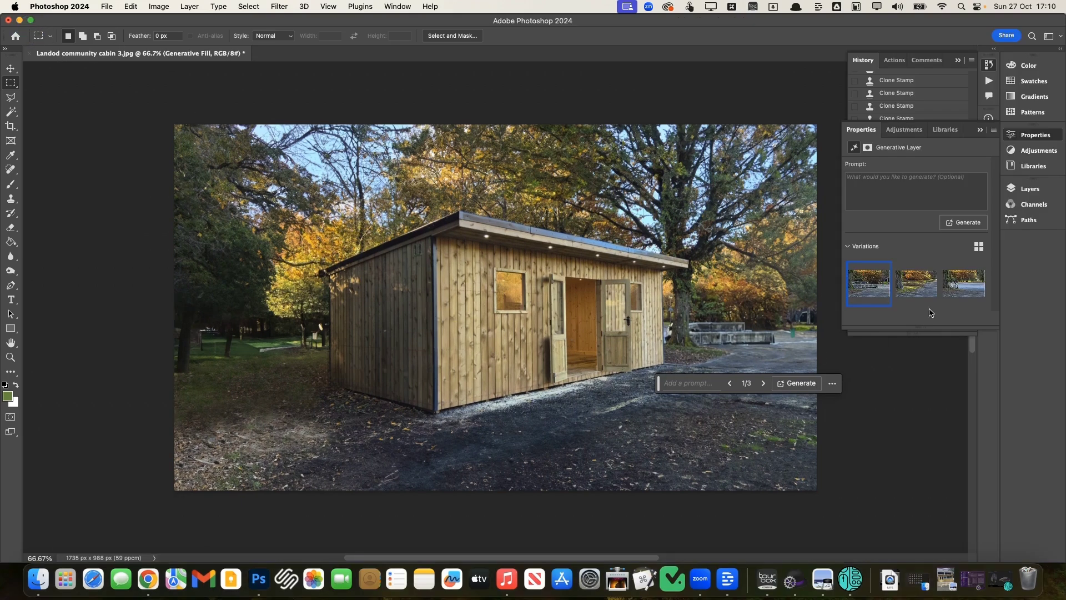
left_click(928, 282)
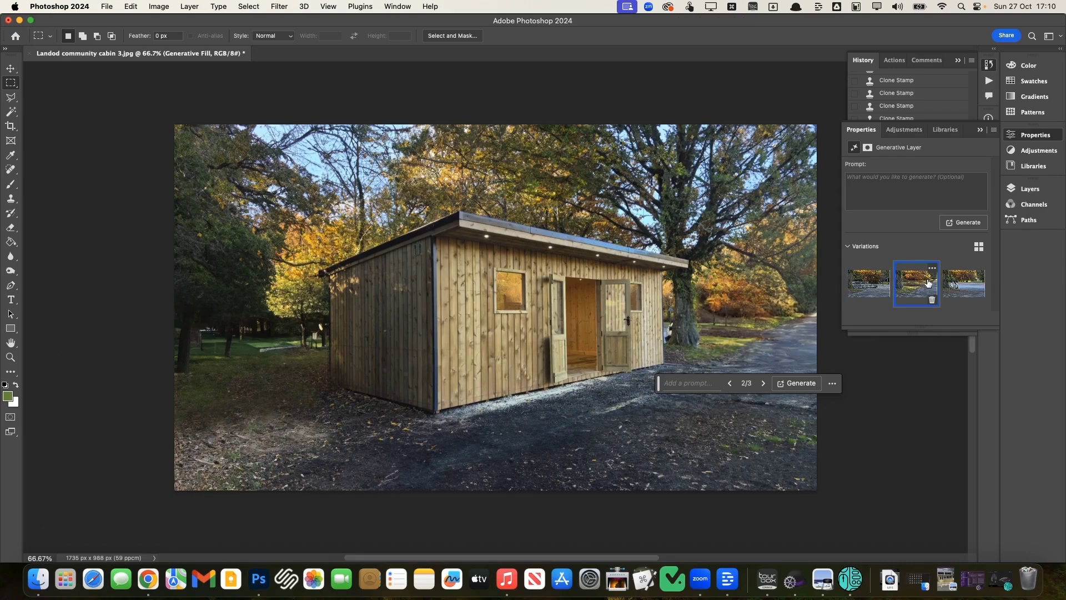
left_click(971, 284)
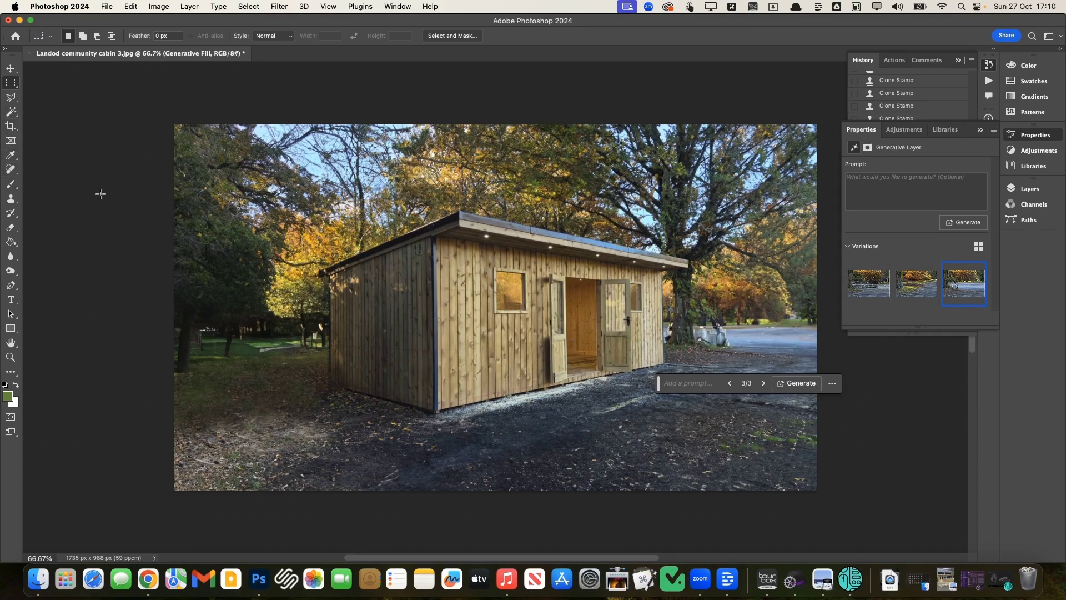
Rasterize the generative layer beside the large tree so the Spot Healing Brush can work on it.
key("j")
left_click(728, 339)
Flatten the image and try to heal away the pale bags beside the large tree's trunk.
left_click(190, 7)
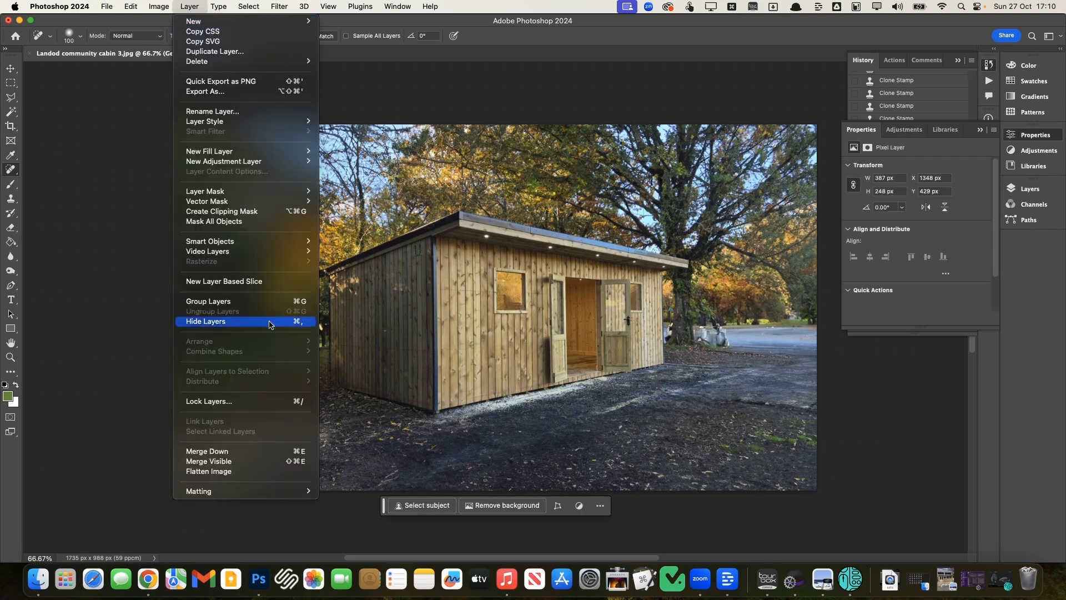
left_click(249, 472)
mouse_move(726, 328)
left_mouse_down()
mouse_move(704, 329)
mouse_move(744, 333)
mouse_move(704, 324)
mouse_move(675, 333)
left_mouse_up()
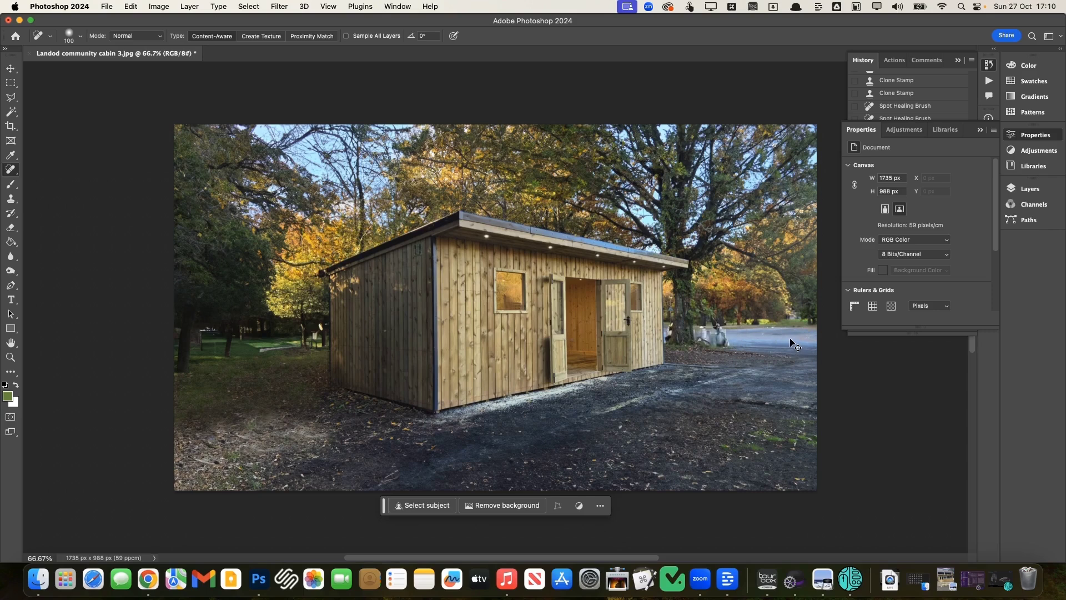
Cover the pale bags beside the large tree with the Clone Stamp at 50 px, sampling the nearby road and foliage.
key("s")
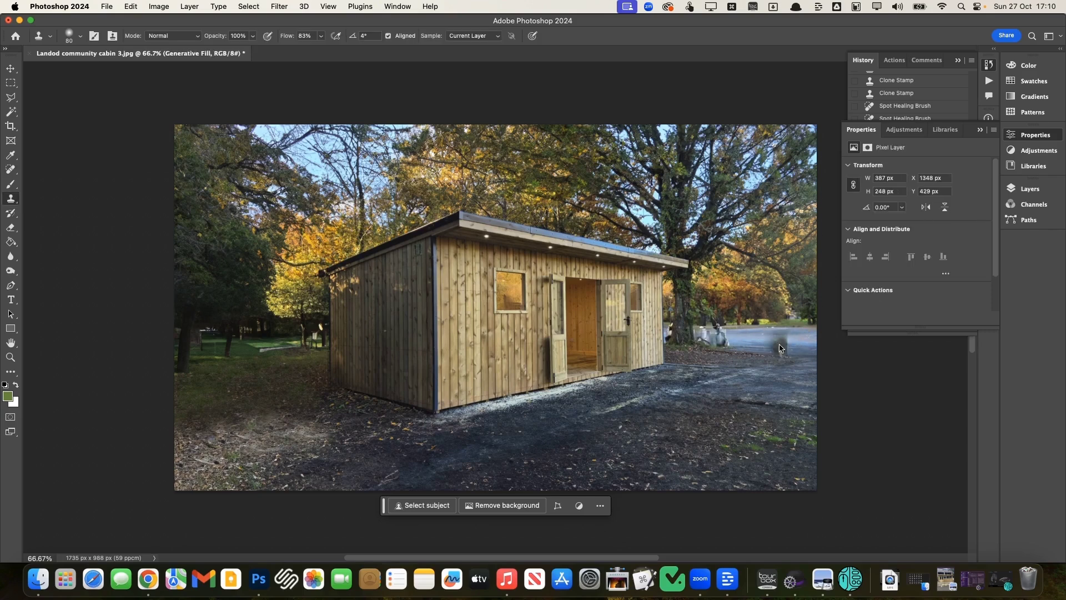
key("bracketleft")
key("bracketleft")
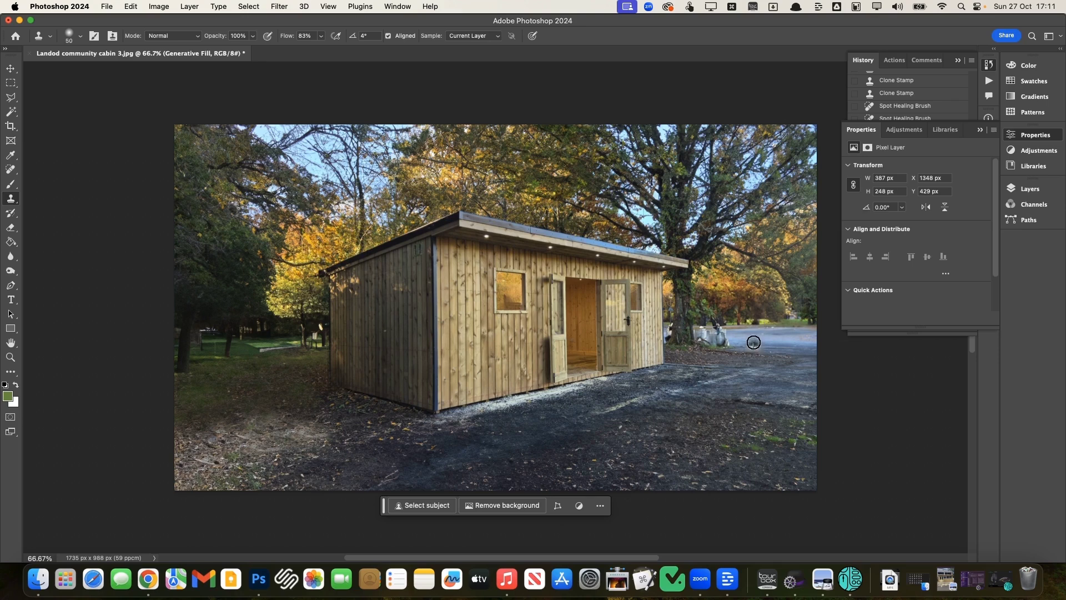
left_click(753, 340, "alt")
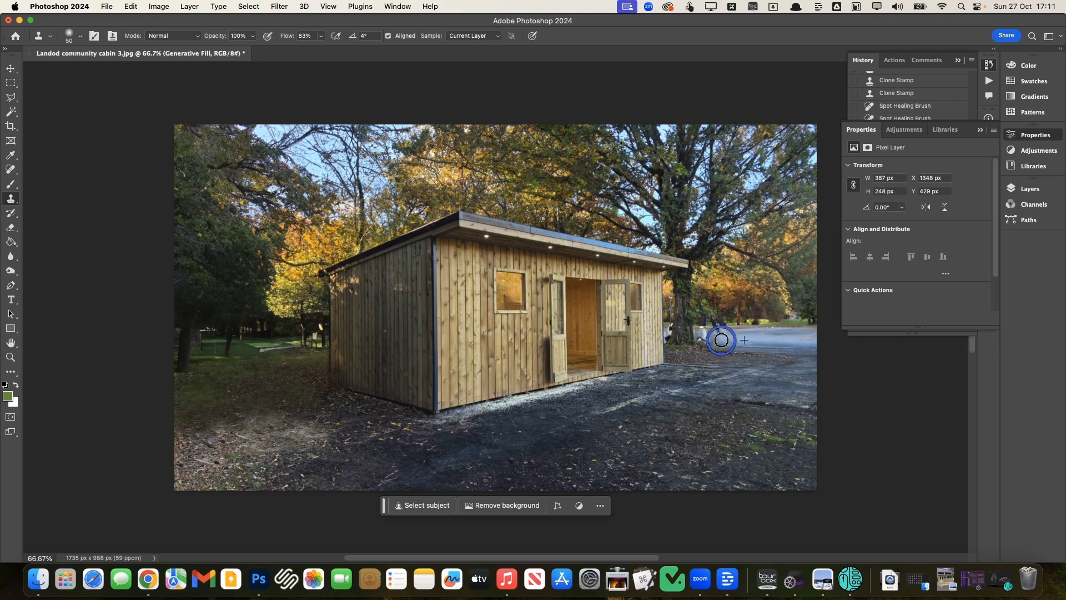
left_click(709, 331)
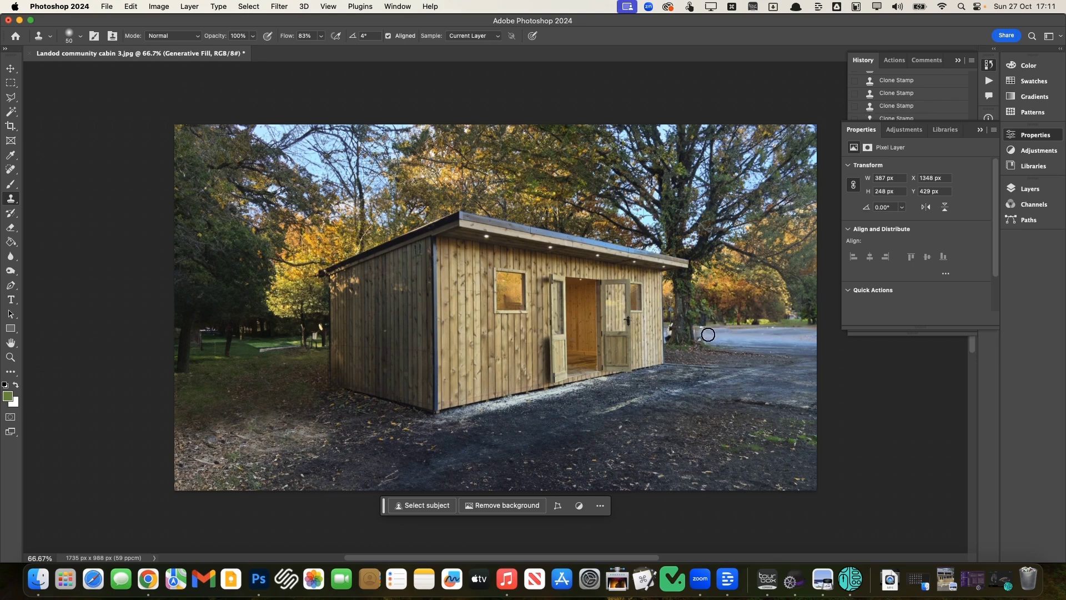
left_click(704, 337)
left_click_drag(704, 337, 703, 329)
left_click(739, 322, "alt")
left_click_drag(705, 317, 701, 301)
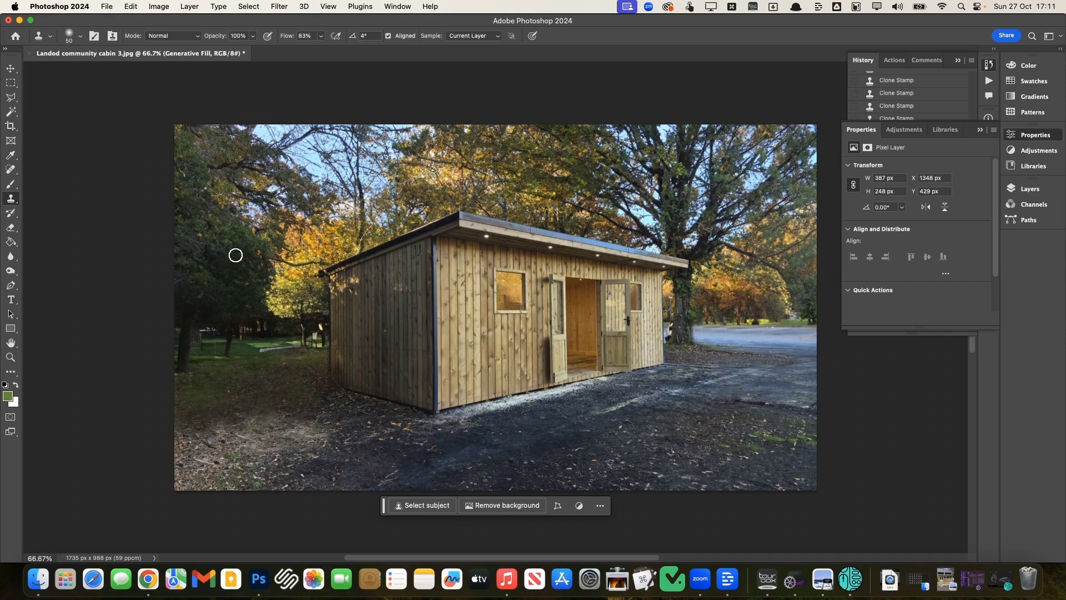
Blend the verge between the road and the autumn trees with the Healing Brush at 35 px.
left_click(11, 171)
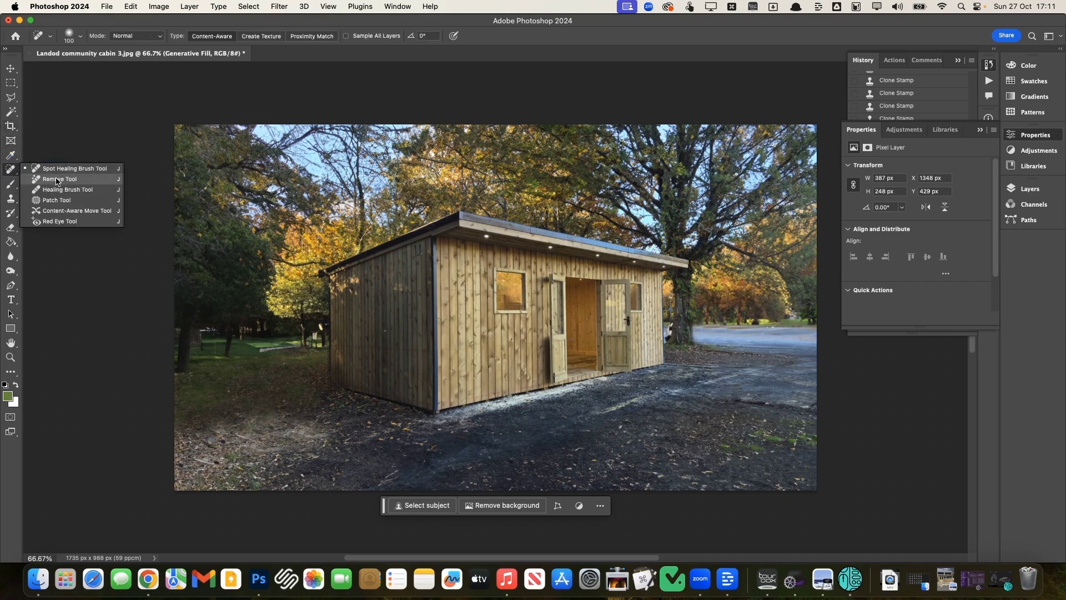
left_click(80, 191)
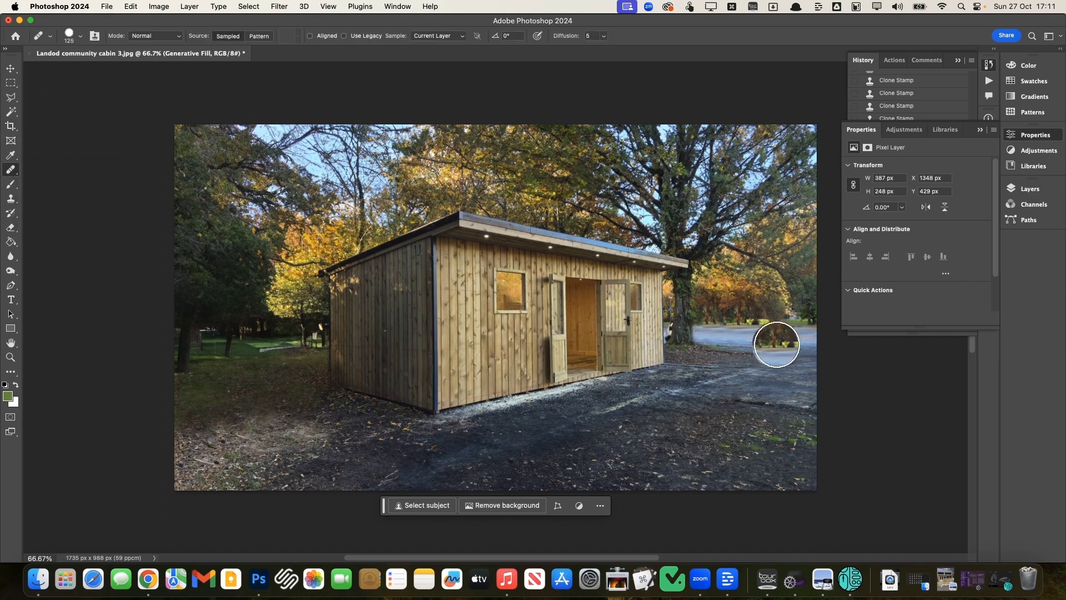
key("bracketleft")
key("bracketleft")
key("bracketleft")
key("bracketleft")
key("bracketleft")
key("bracketleft")
key("bracketleft")
key("bracketleft")
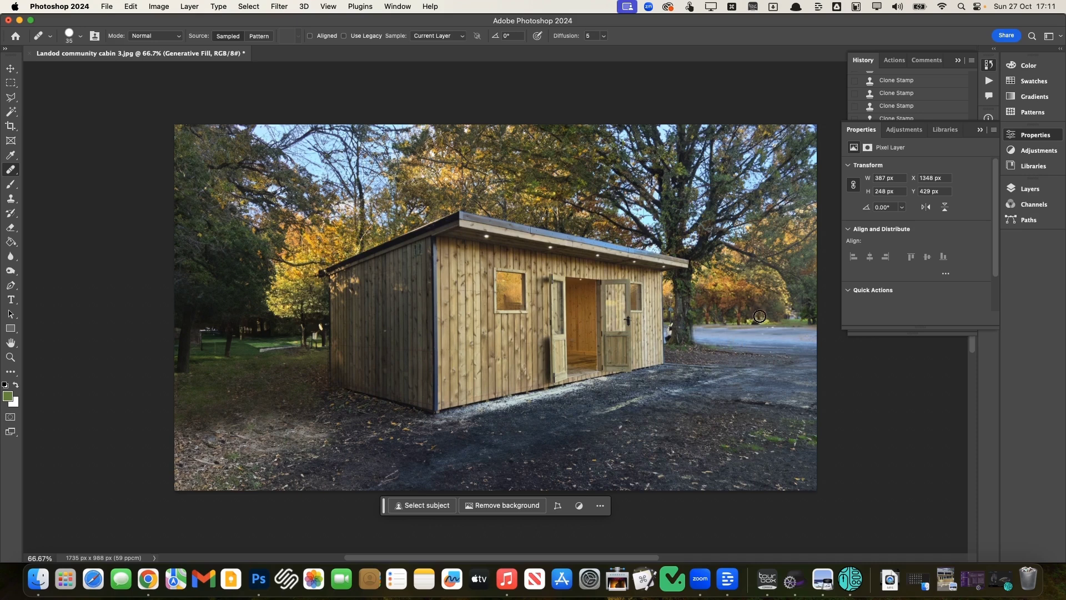
mouse_move(727, 322)
left_mouse_down()
mouse_move(709, 317)
mouse_move(714, 305)
mouse_move(779, 329)
left_mouse_up()
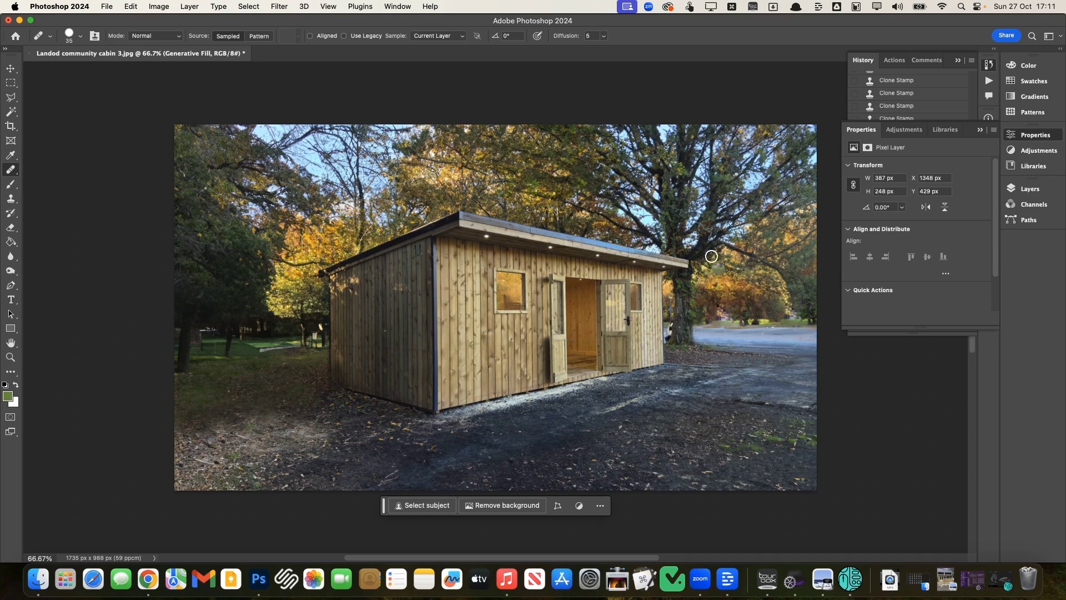
Try to retouch the dark ground in front of the cabin doors with the Healing Brush at 35 px.
left_click(722, 411)
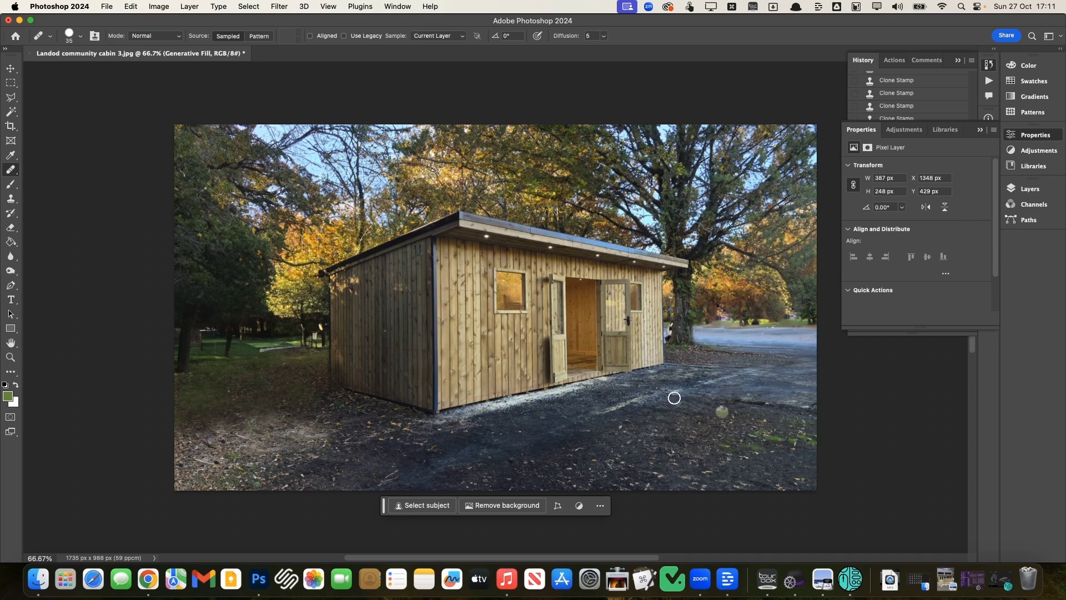
left_click(589, 418, "alt")
left_click(625, 403)
Flatten the image and remove the pale streaks on the ground before the cabin doors with the Spot Healing Brush at 50 px.
left_click(15, 172)
left_click(55, 164)
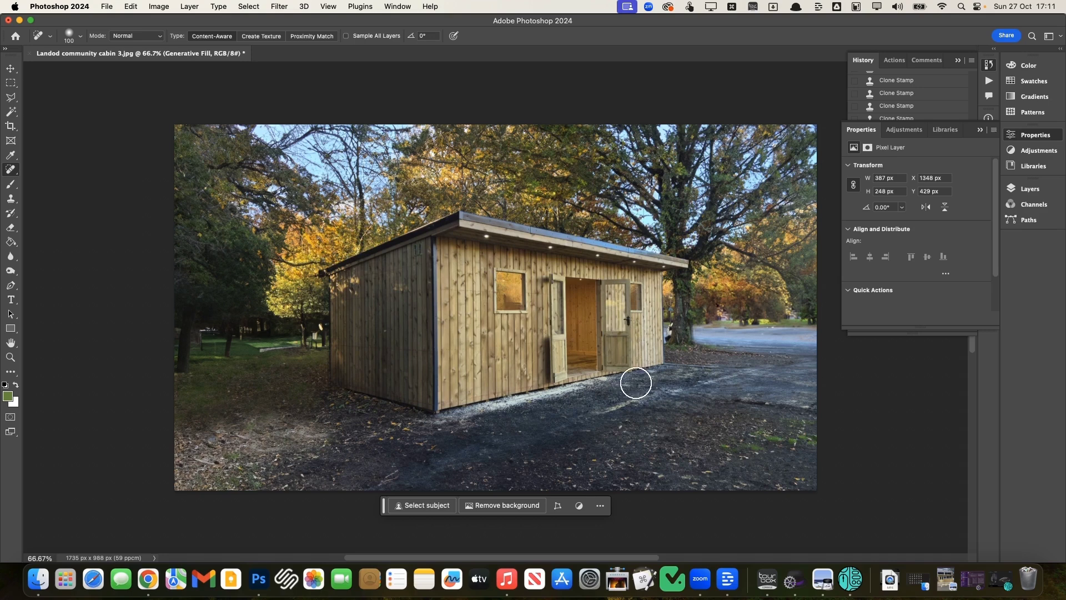
key("bracketleft")
key("bracketleft")
left_click_drag(635, 395, 600, 407)
left_click(188, 7)
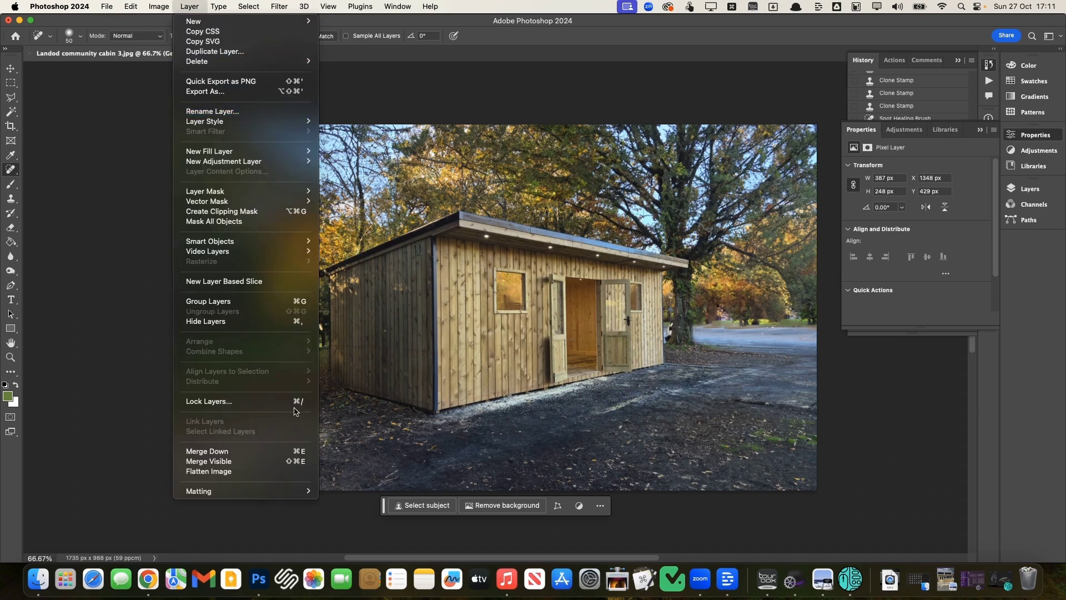
left_click(284, 472)
left_click_drag(656, 391, 579, 418)
mouse_move(686, 401)
left_mouse_down()
mouse_move(742, 372)
mouse_move(610, 409)
left_mouse_up()
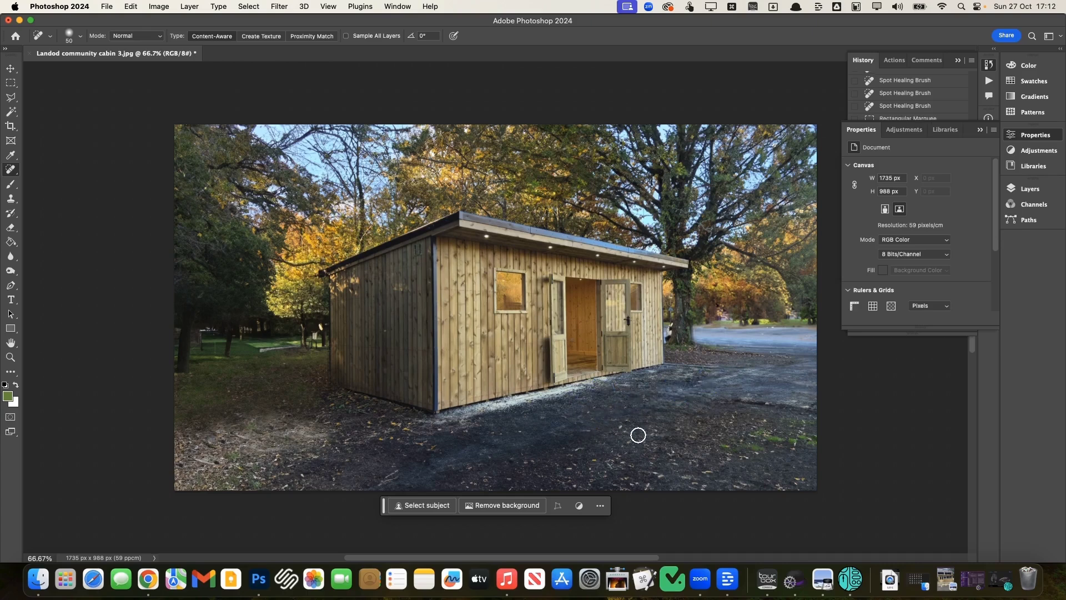
Remove the green weeds and marks from the foreground ground near the road side with the Spot Healing Brush at 80 px.
key("bracketright")
key("bracketright")
key("bracketright")
mouse_move(769, 447)
left_mouse_down()
mouse_move(733, 448)
mouse_move(808, 445)
left_mouse_up()
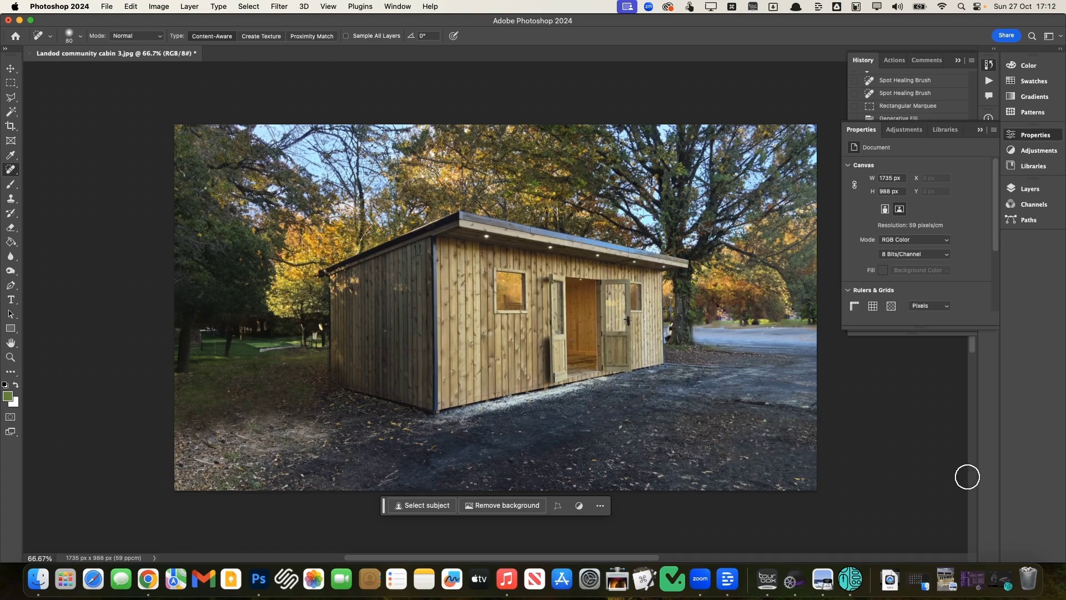
left_click_drag(804, 487, 764, 490)
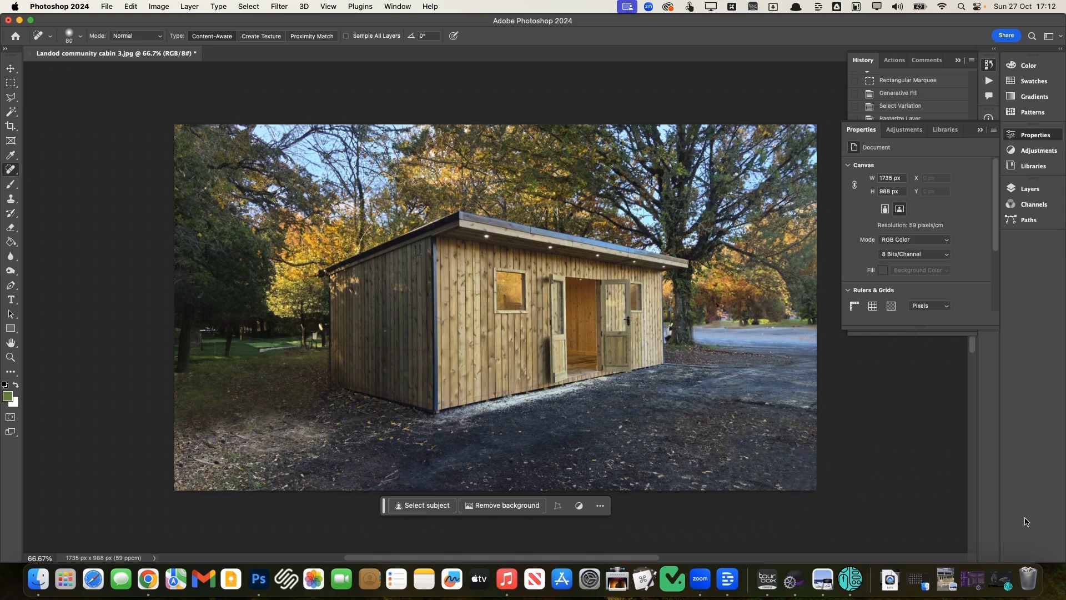
Heal the pale clutter under the dark trees, and the spots beside the cabin's rear corner with a 20 px brush.
left_click_drag(213, 356, 209, 346)
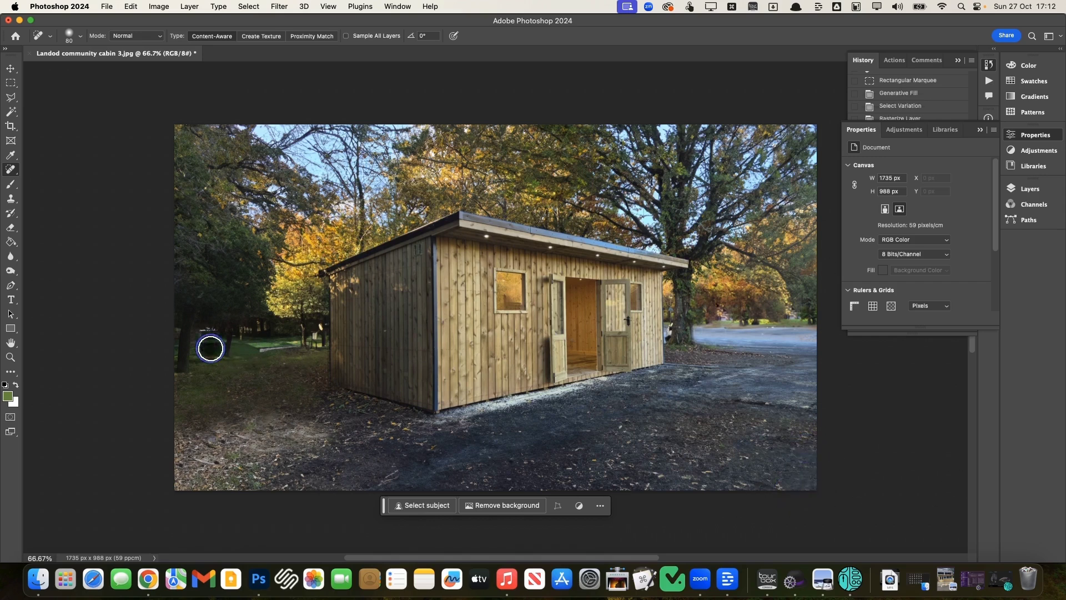
key("bracketleft")
key("bracketleft")
key("bracketleft")
key("bracketleft")
key("bracketleft")
key("bracketleft")
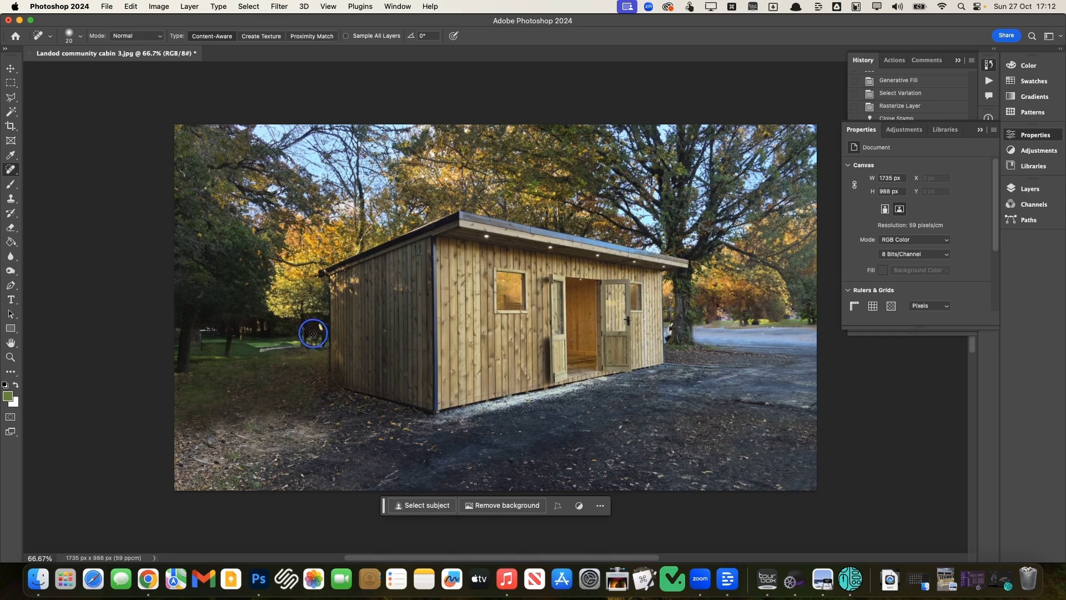
mouse_move(311, 344)
left_mouse_down()
mouse_move(312, 333)
mouse_move(316, 344)
left_mouse_up()
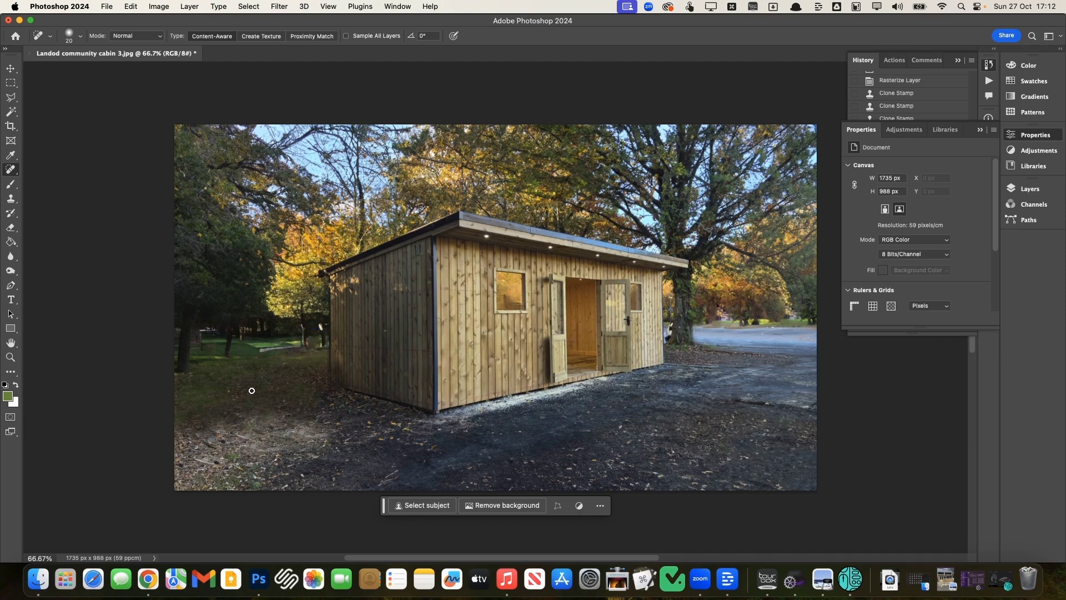
Remove the pale strip across the grass behind the cabin's side wall with the Spot Healing Brush, enlarging it to 35 px.
key("bracketright")
left_click_drag(293, 347, 257, 349)
key("bracketright")
left_click(285, 342)
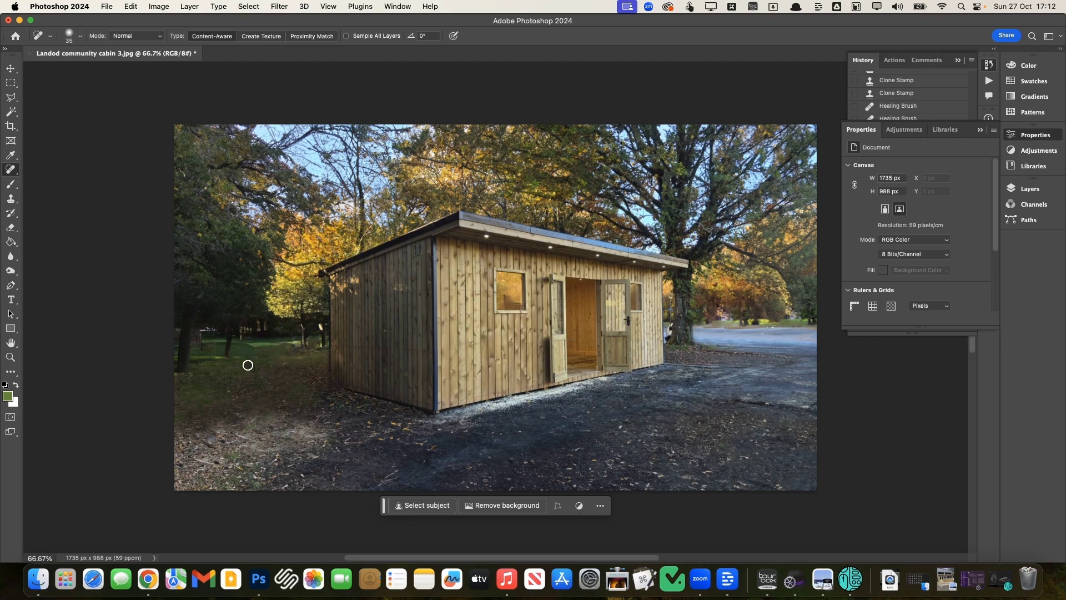
left_click(201, 349)
Heal away the pale remnants between the cabin's far front corner and the large tree with a 20 px brush.
key("bracketleft")
key("bracketleft")
mouse_move(666, 339)
left_mouse_down()
mouse_move(674, 305)
mouse_move(666, 319)
left_mouse_up()
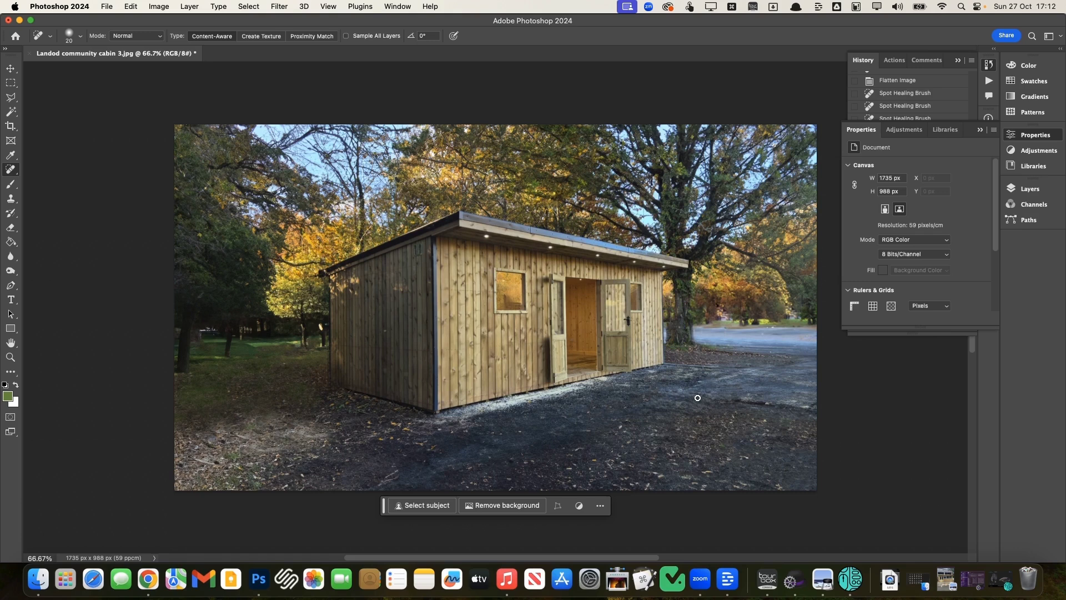
Adjust the image's Levels with input values of 13, 1.1 and 243.
key("super+minus")
key("super+minus")
key("super+equal")
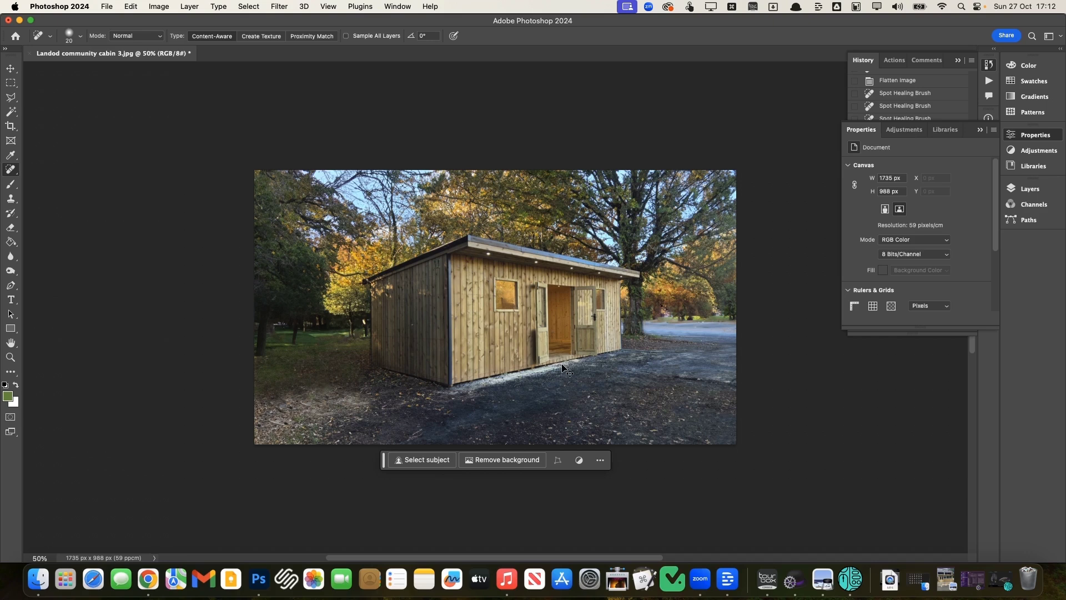
key("super+l")
left_click_drag(743, 221, 737, 222)
left_click_drag(808, 224, 800, 224)
left_click_drag(669, 225, 674, 224)
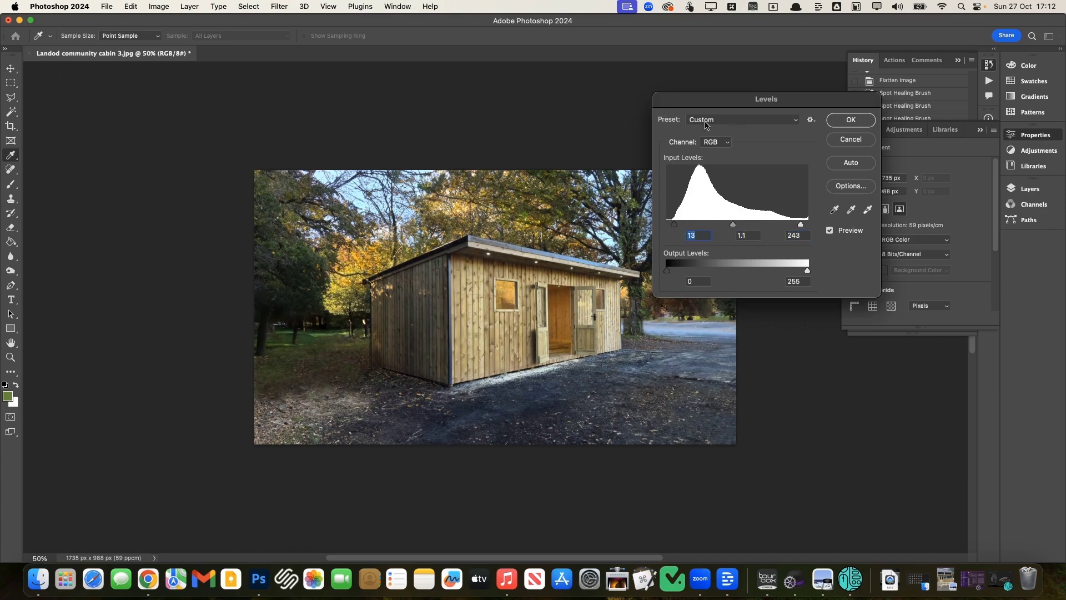
left_click(851, 120)
Raise the image's overall saturation slightly with a Hue/Saturation adjustment.
key("super+u")
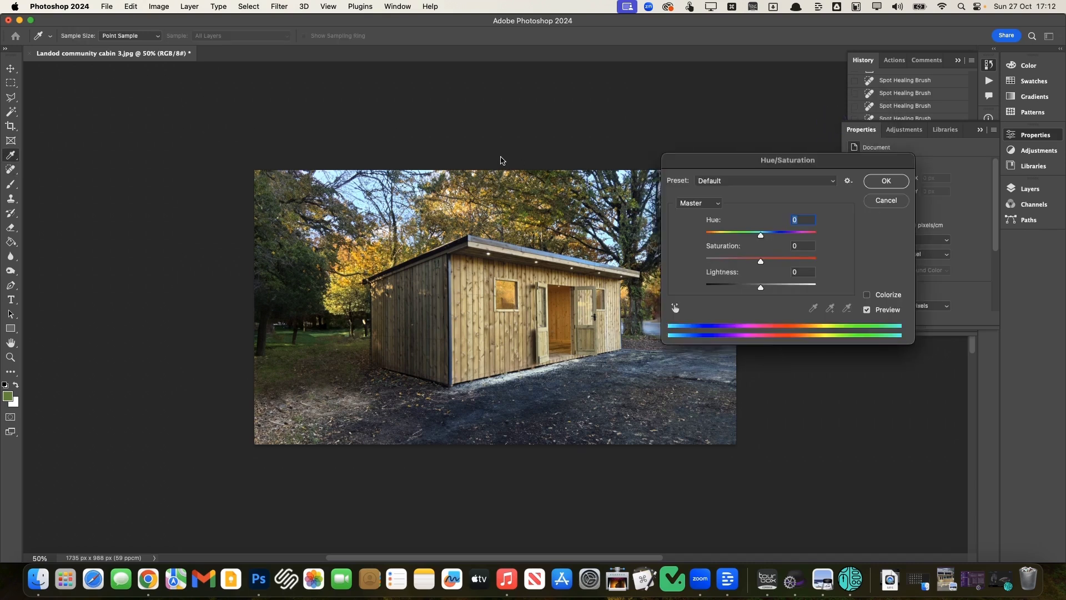
left_click_drag(760, 260, 763, 264)
left_click(887, 181)
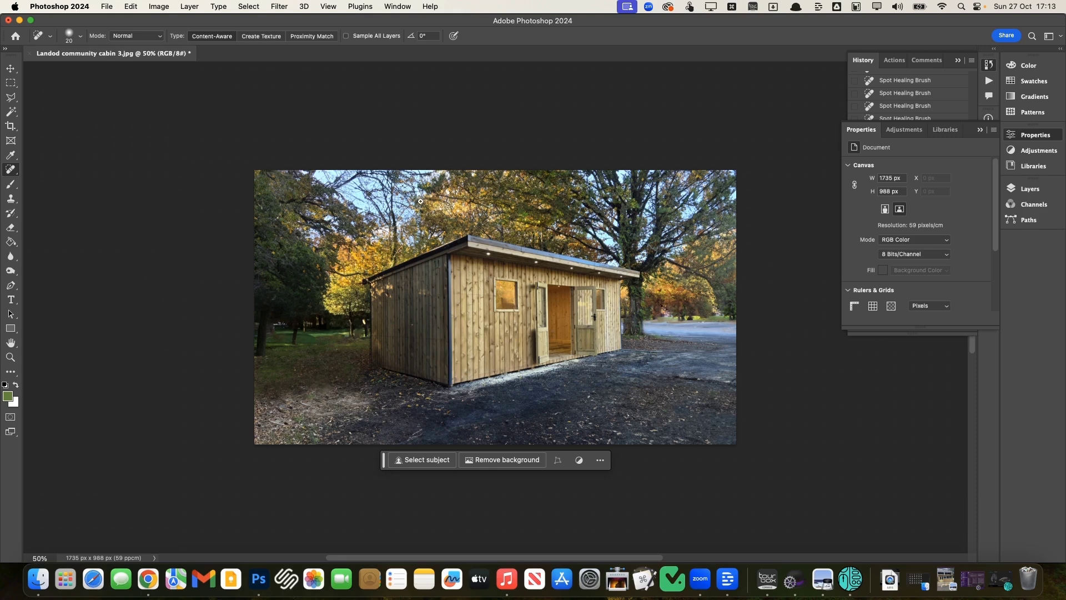
Compare the original snapshot with the finished edit in the document history, returning to the Hue/Saturation state.
left_click(981, 131)
left_click_drag(977, 255, 975, 105)
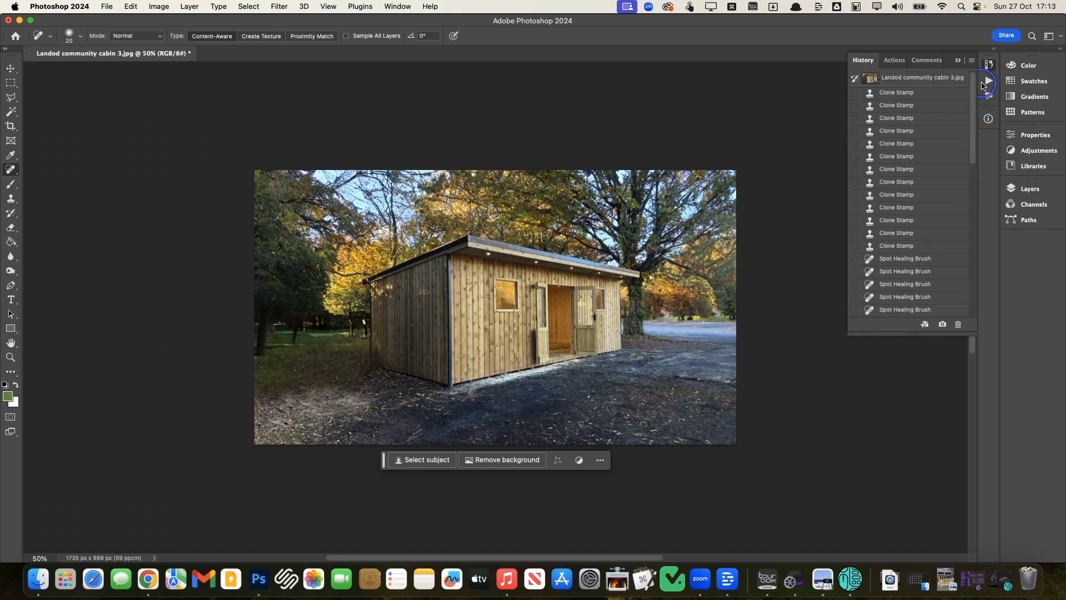
left_click(940, 78)
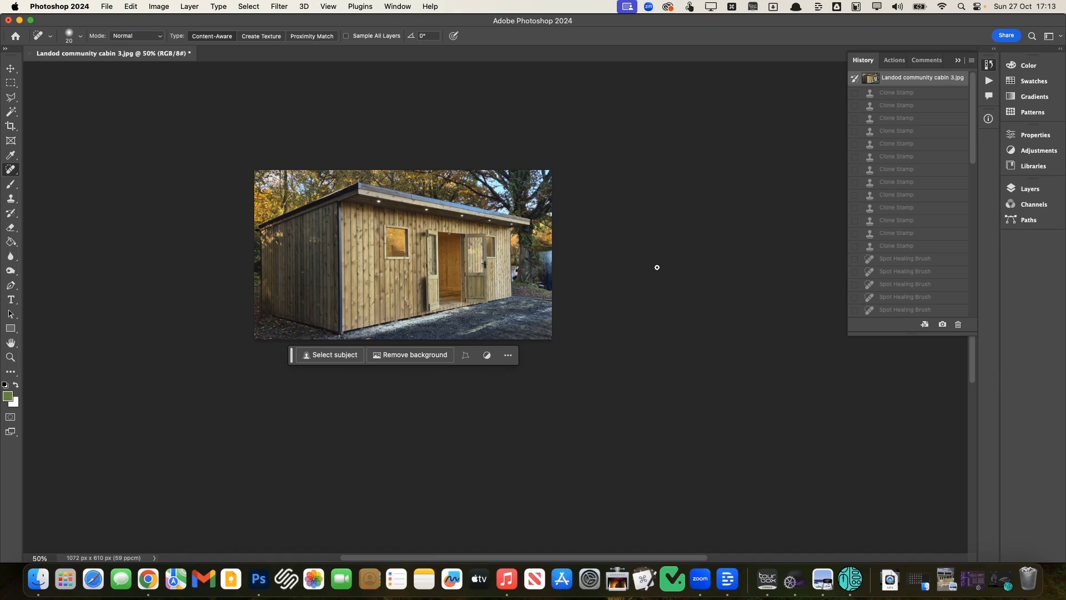
scroll(933, 255, "down", 10)
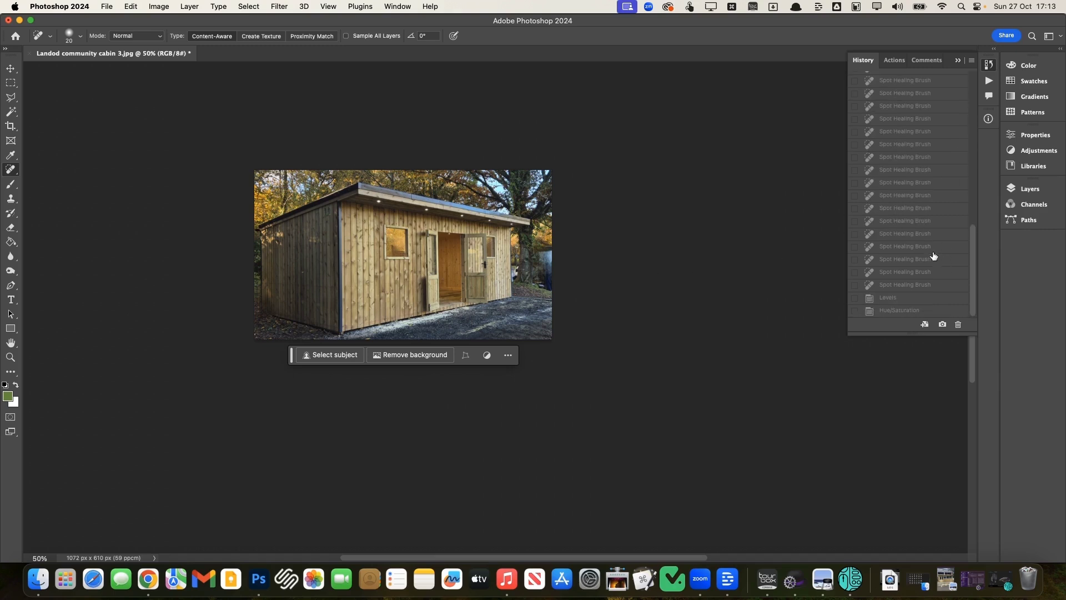
left_click(928, 310)
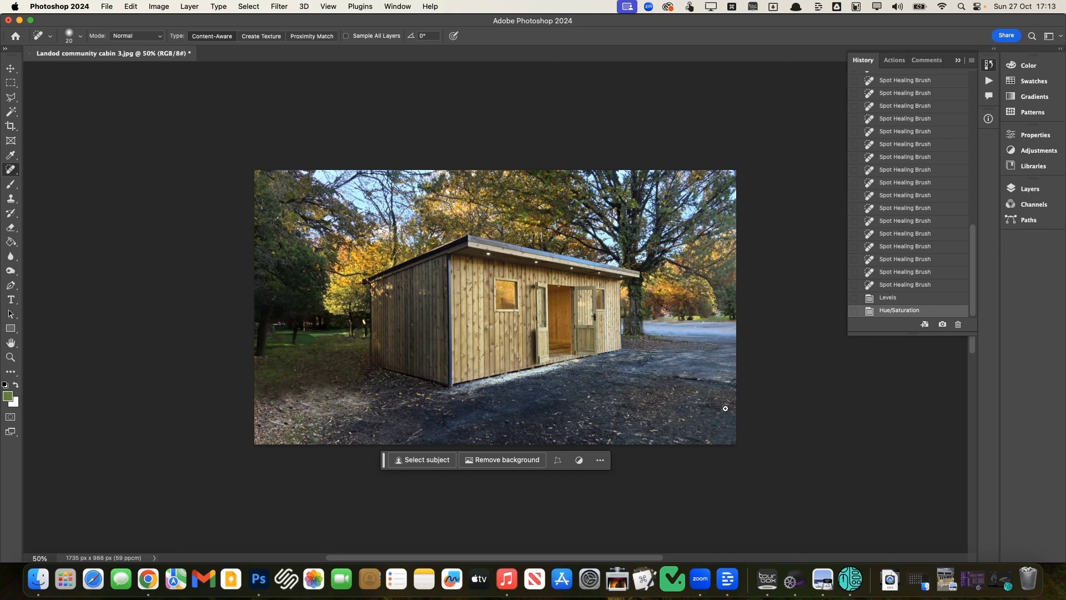
Revert the document to its original snapshot and export it for web as Landod-community-cabin-3.jpg into the Final folder.
scroll(933, 111, "up", 15)
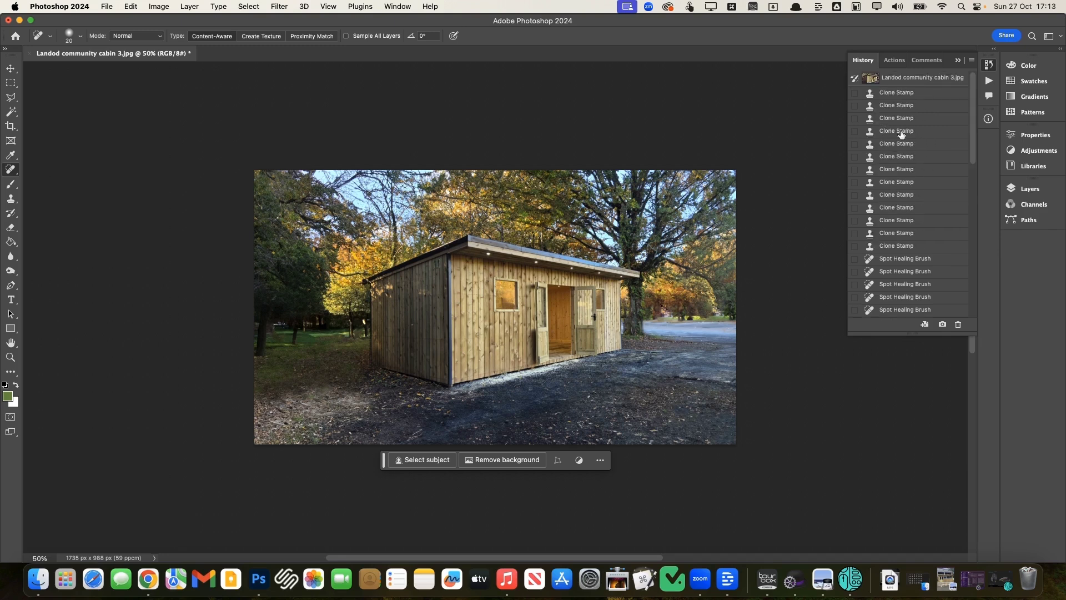
left_click(906, 75)
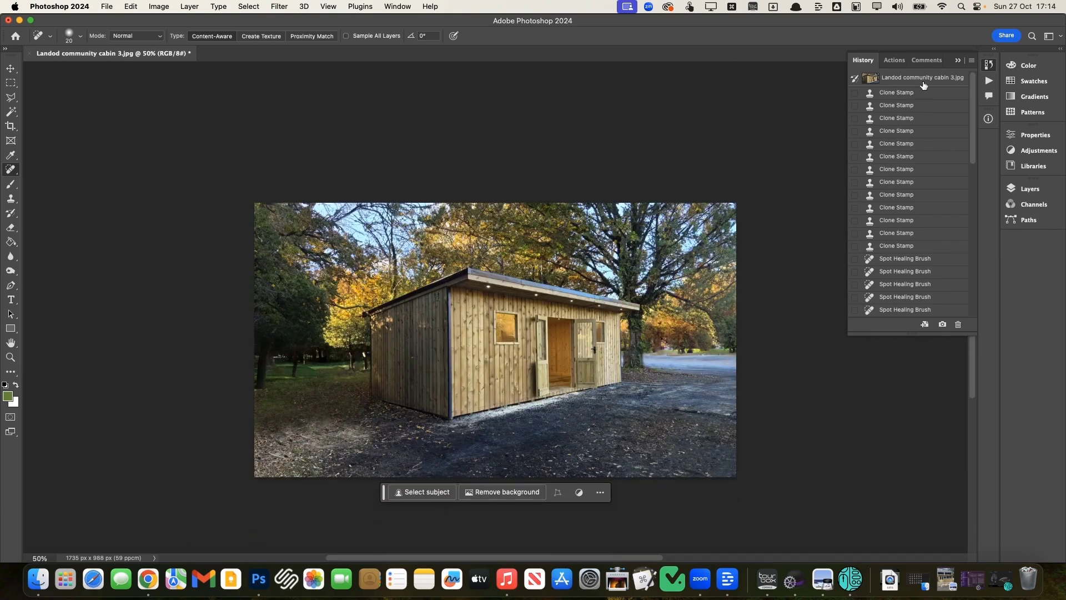
left_click(922, 80)
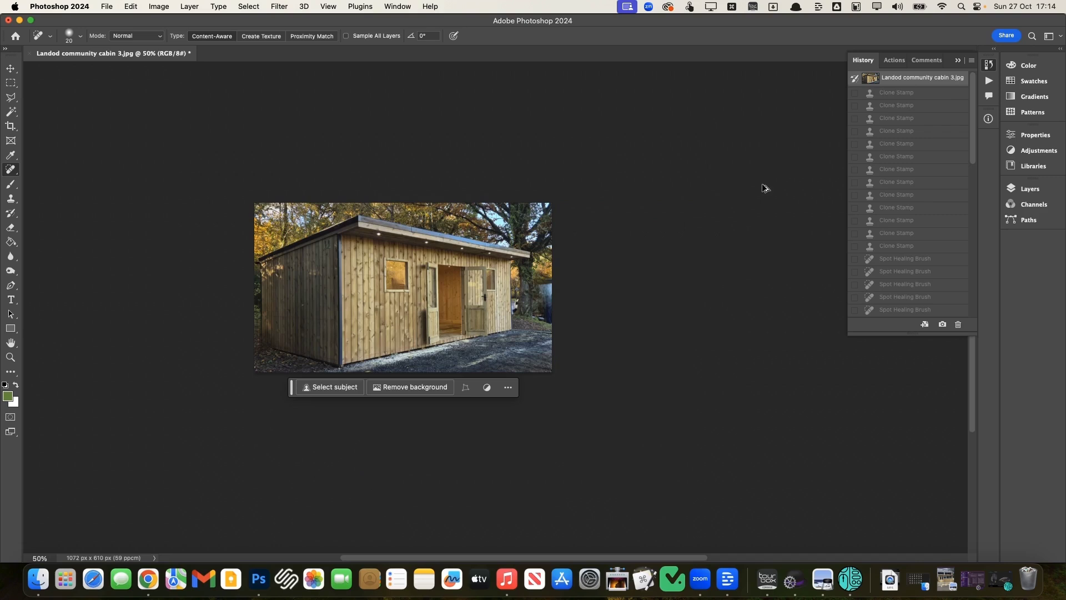
key("super+alt+shift+s")
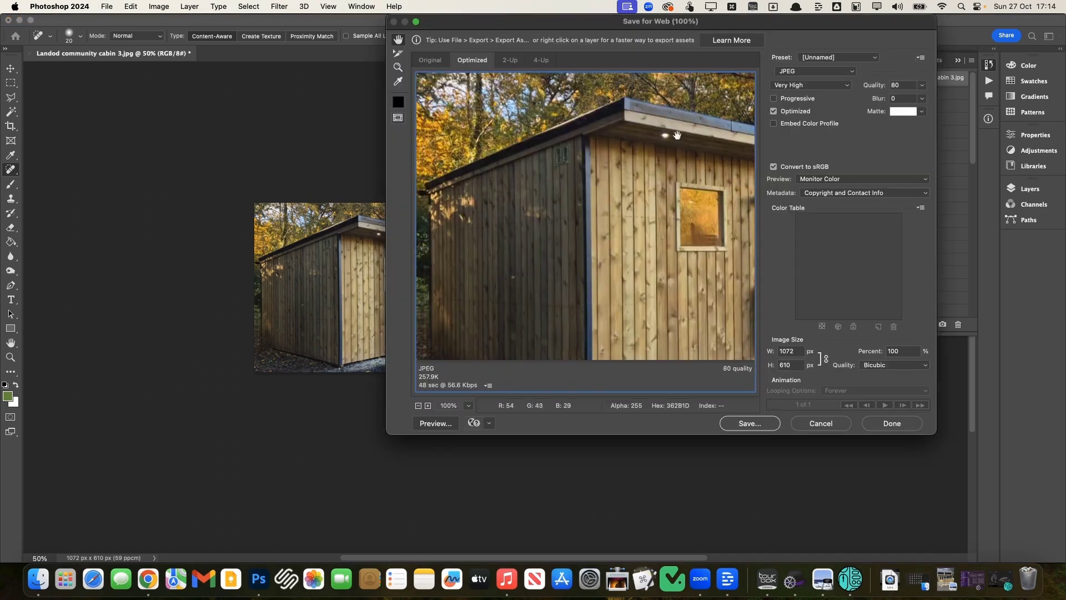
left_click(754, 424)
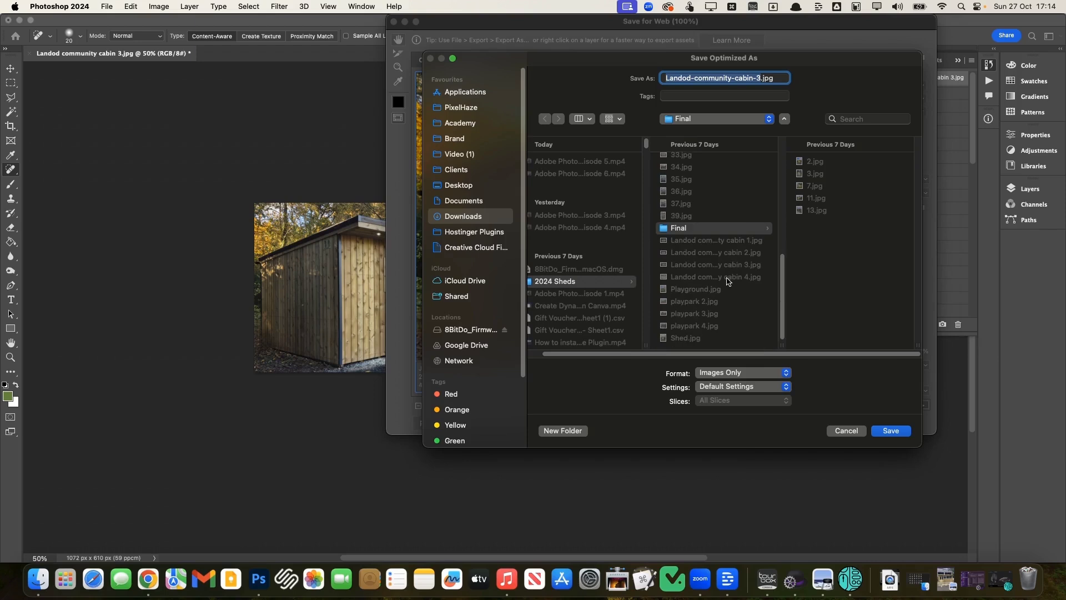
left_click(717, 233)
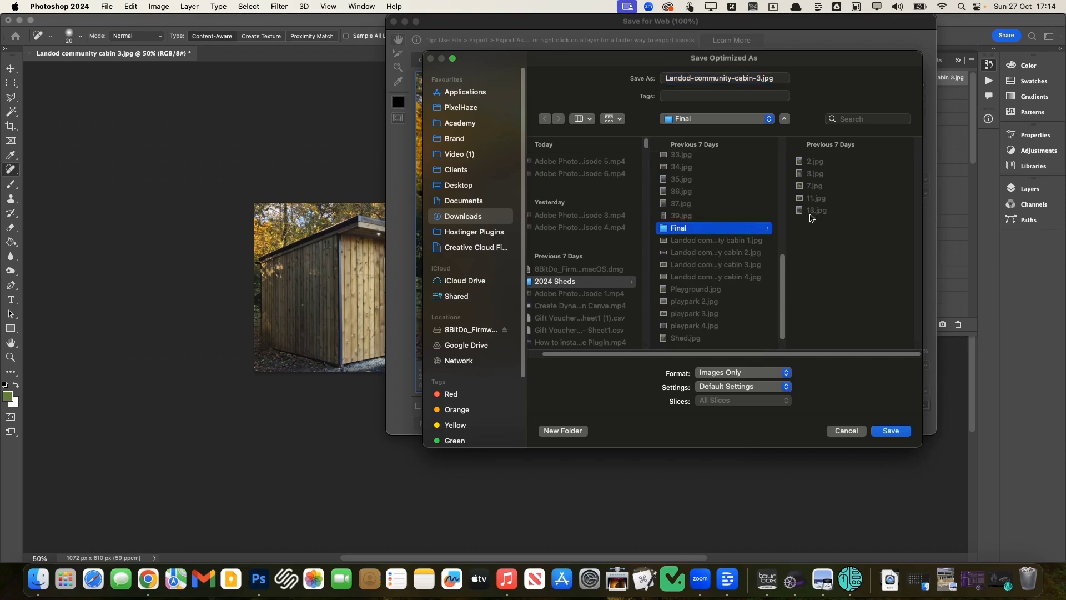
left_click(899, 431)
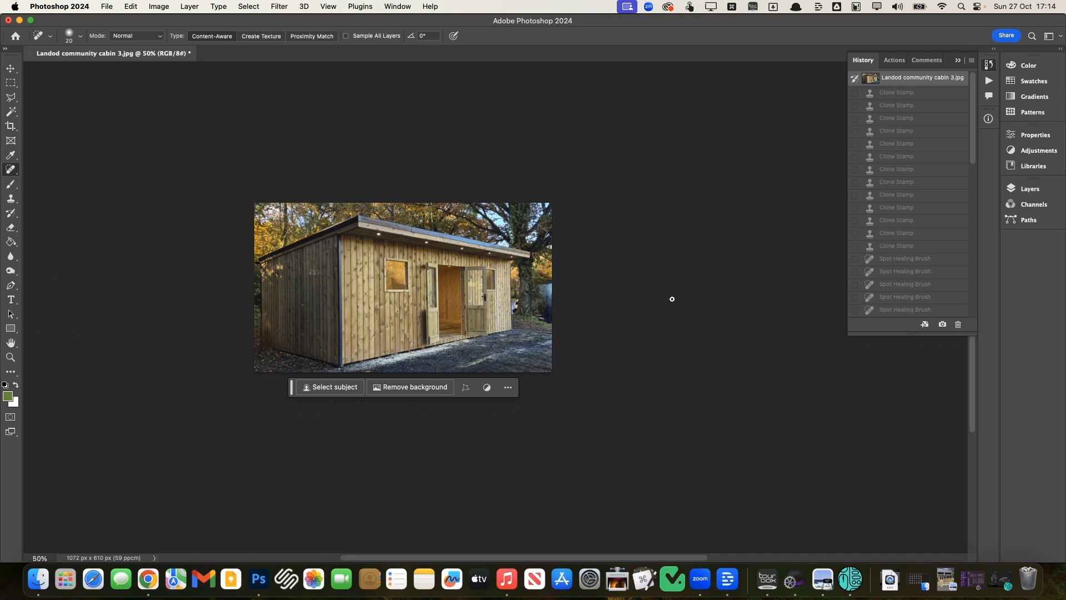
Return to the Hue/Saturation history state and export the finished edit for web into the Final folder, replacing Landod-community-cabin-3.jpg.
scroll(886, 297, "down", 5)
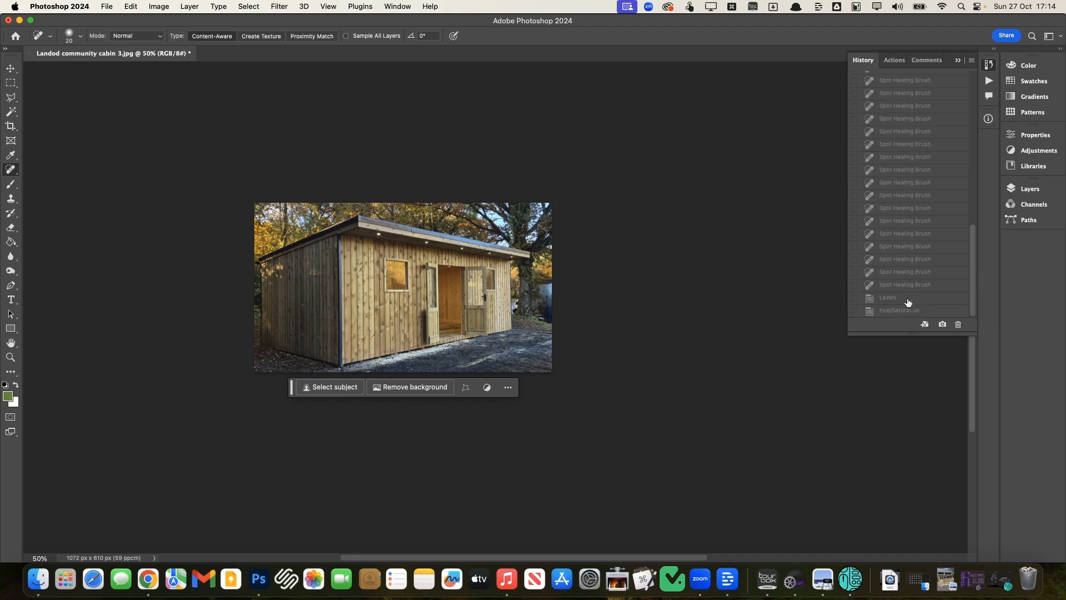
left_click(889, 310)
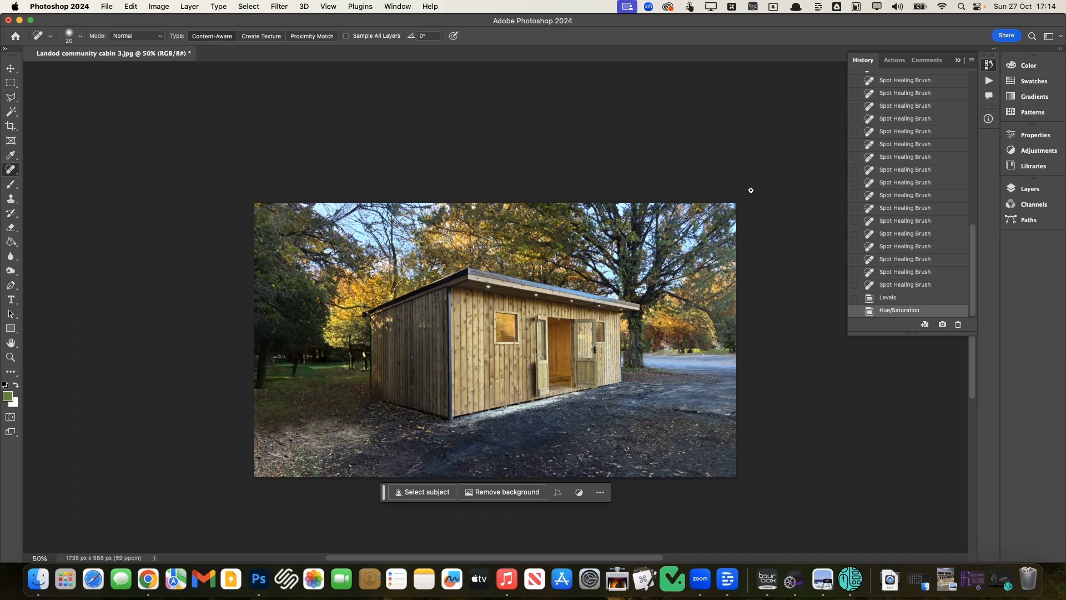
key("super+alt+shift+s")
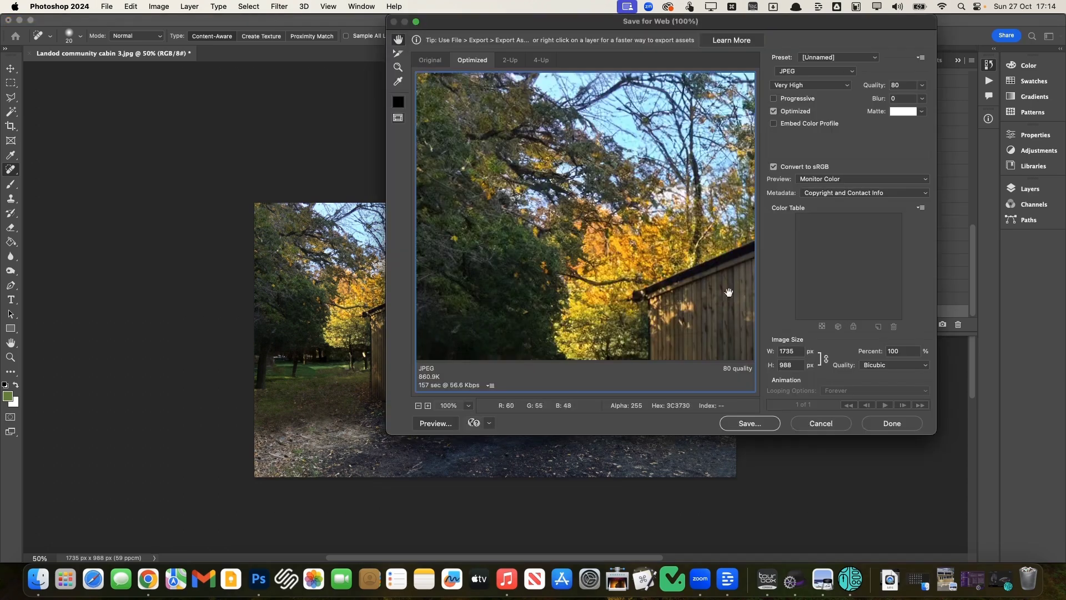
left_click(747, 423)
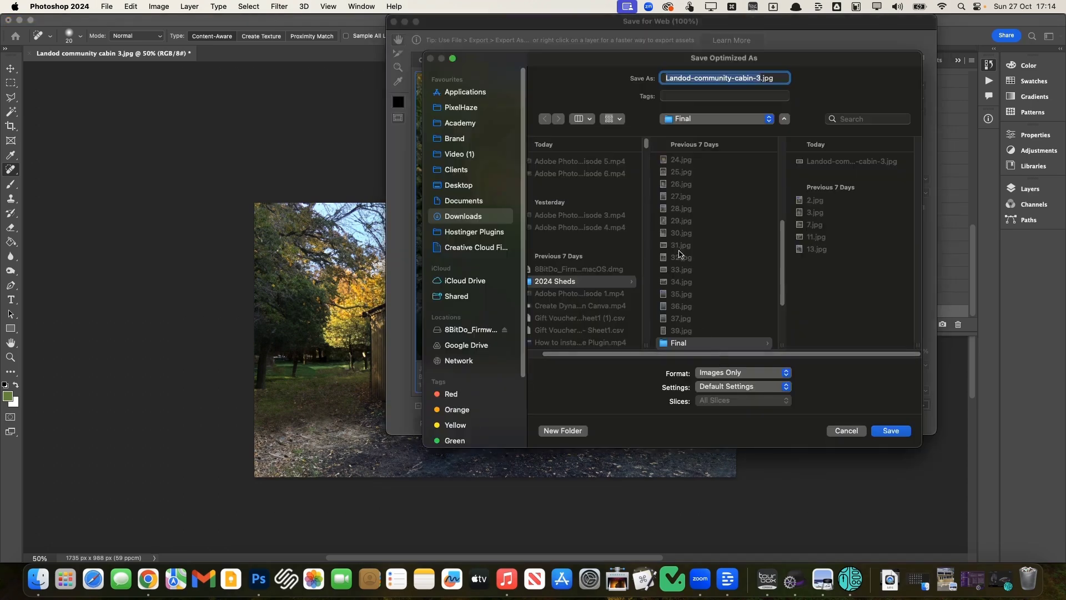
left_click(709, 344)
left_click(890, 431)
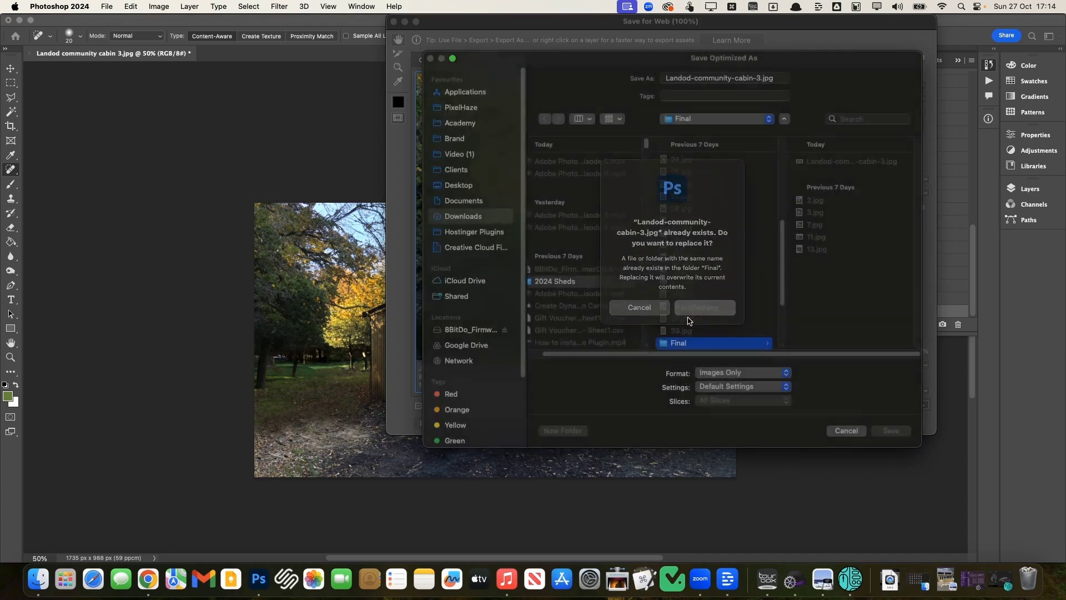
left_click(688, 318)
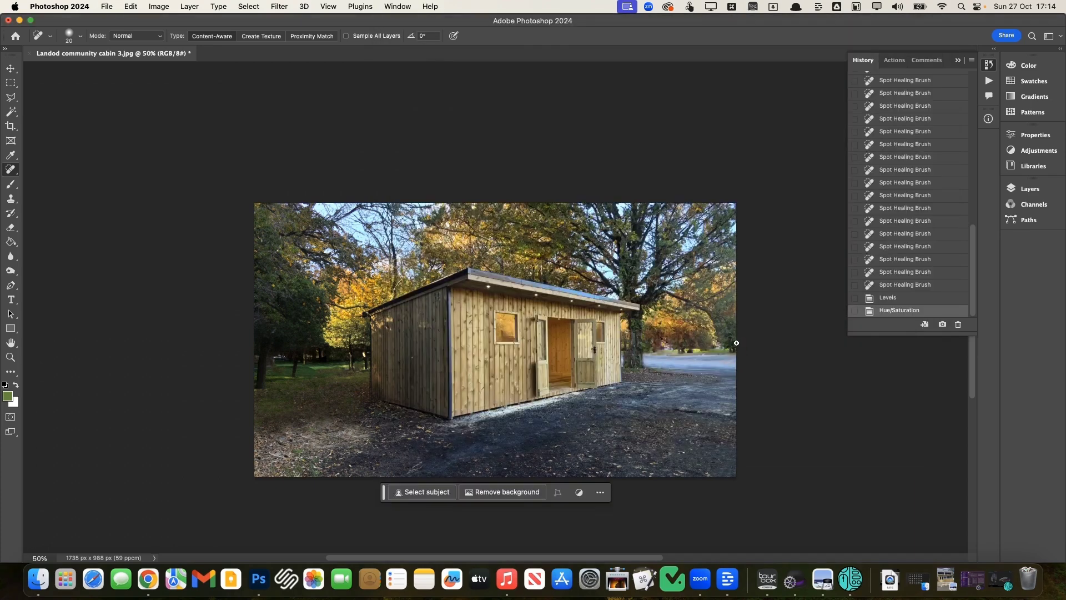